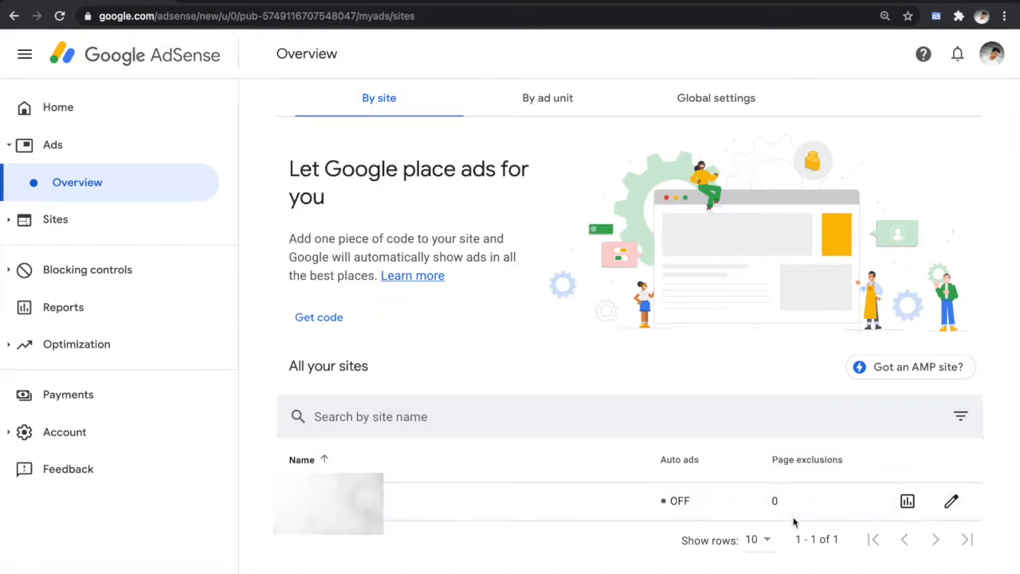
# Open the ad settings of the listed site for editing and turn on Auto ads.
pyautogui.click(951, 504)
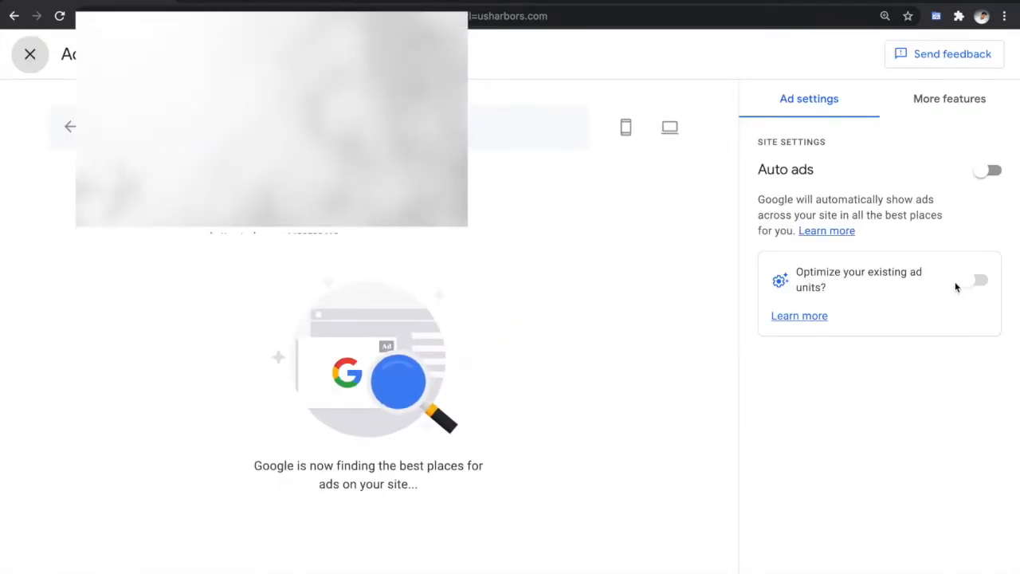
pyautogui.click(994, 170)
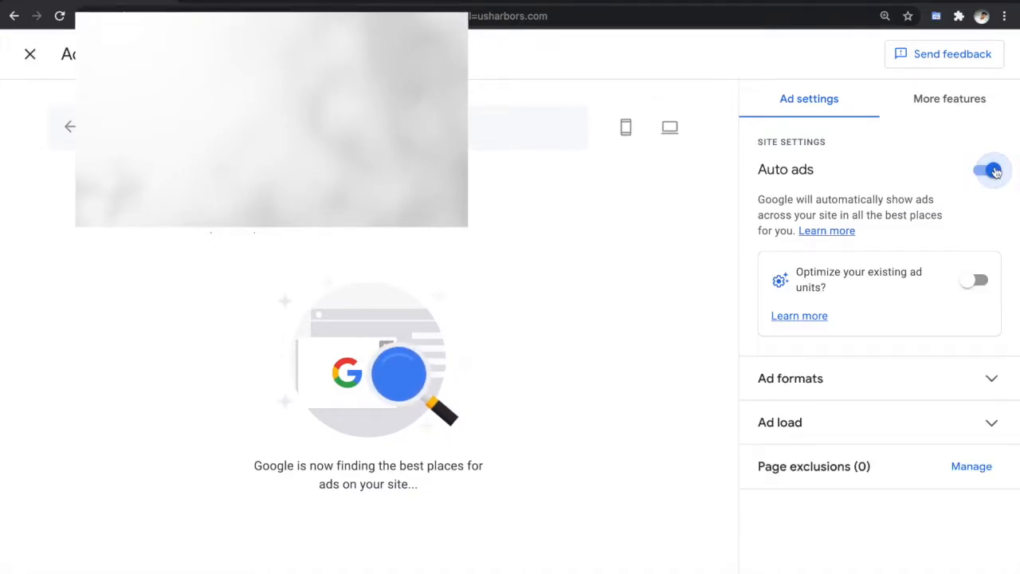
# Turn off Vignette ads in the ad formats and save the site's ad settings with the Apply now option.
pyautogui.click(875, 384)
pyautogui.scroll(-2, 875, 387)
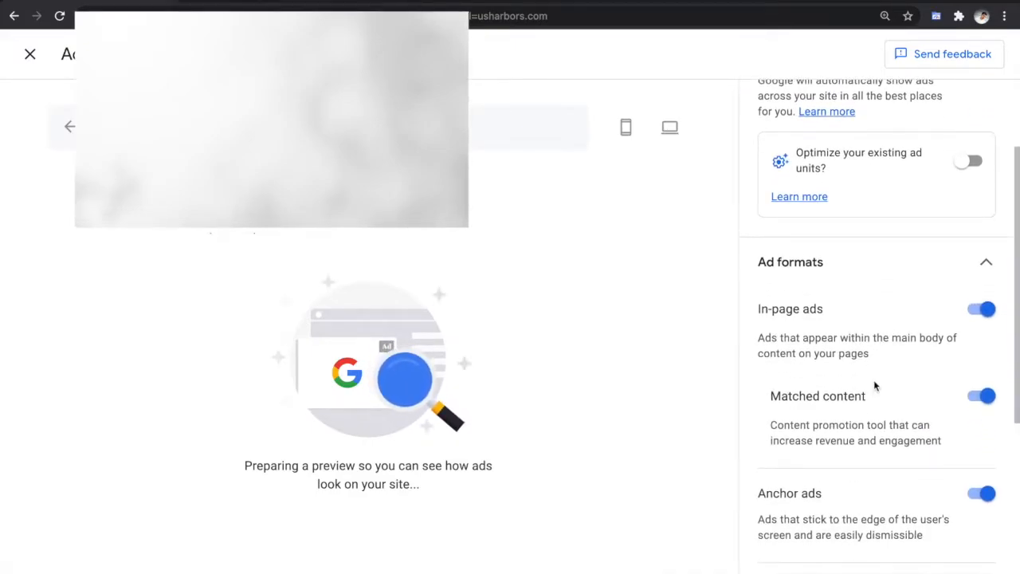
pyautogui.scroll(-2, 875, 385)
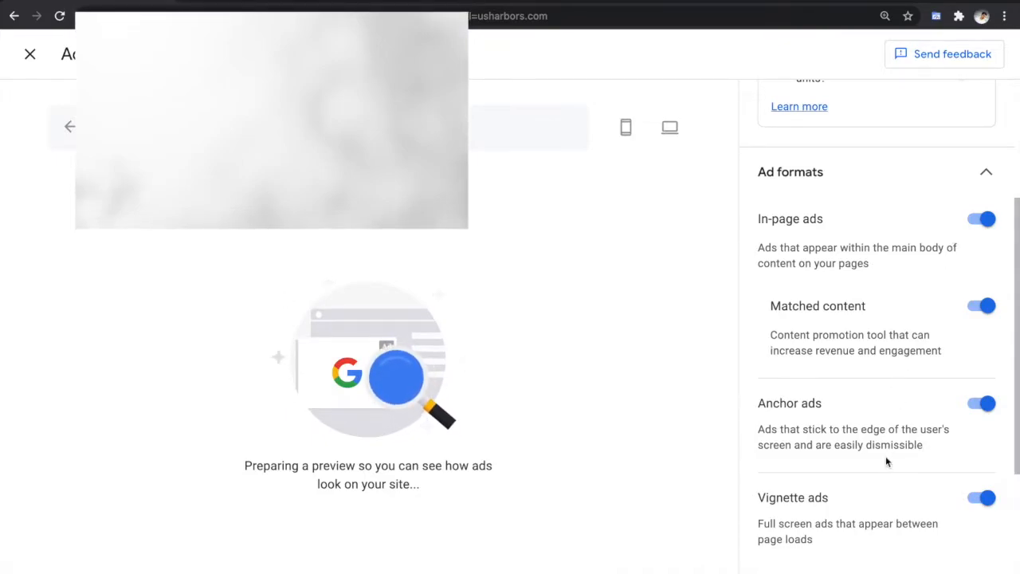
pyautogui.scroll(-1, 886, 456)
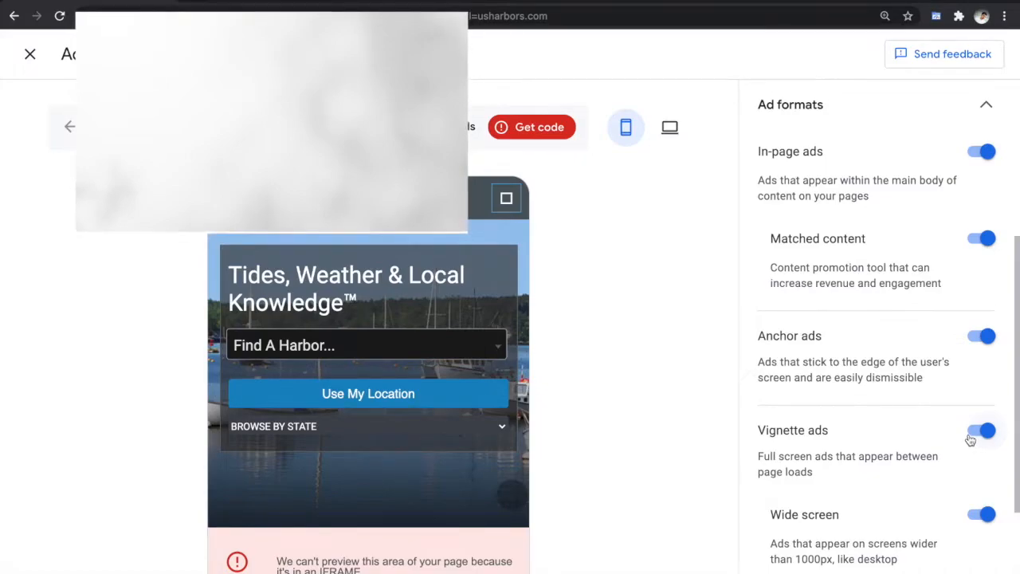
pyautogui.click(971, 440)
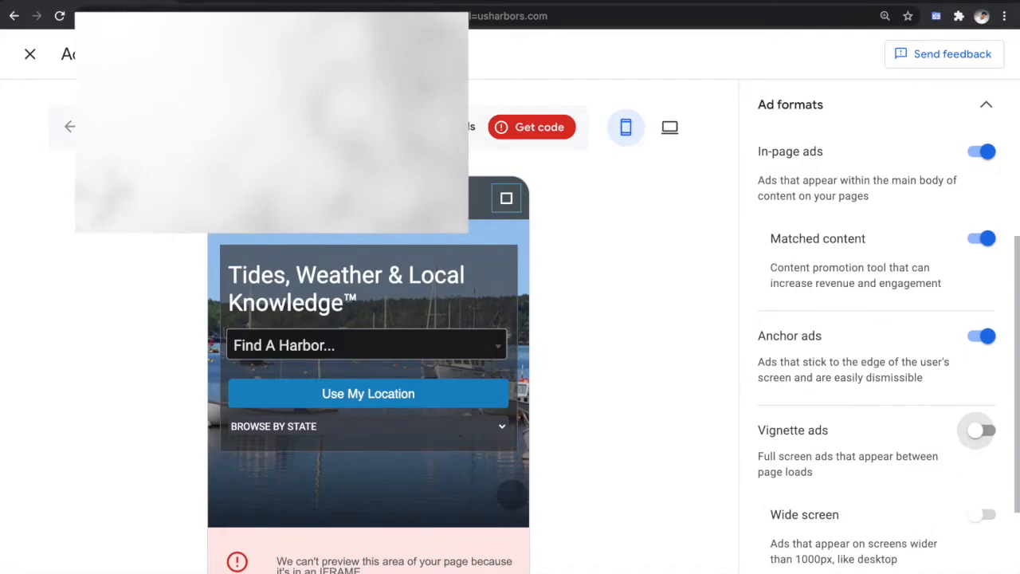
pyautogui.click(947, 572)
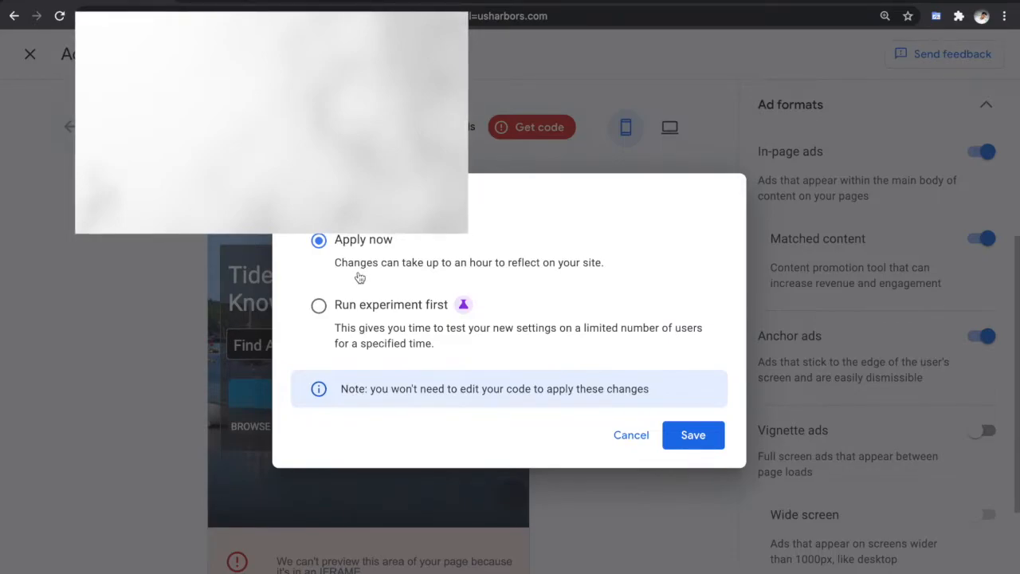
pyautogui.click(706, 450)
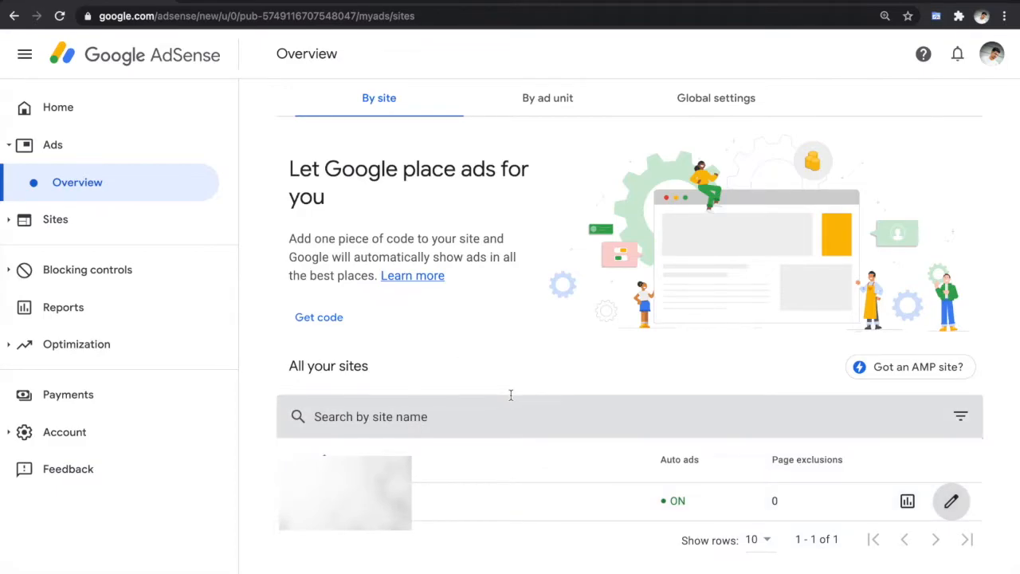
# Switch to Local and open the admanager site in the browser.
pyautogui.press('super+Tab')
pyautogui.press('super+Tab')
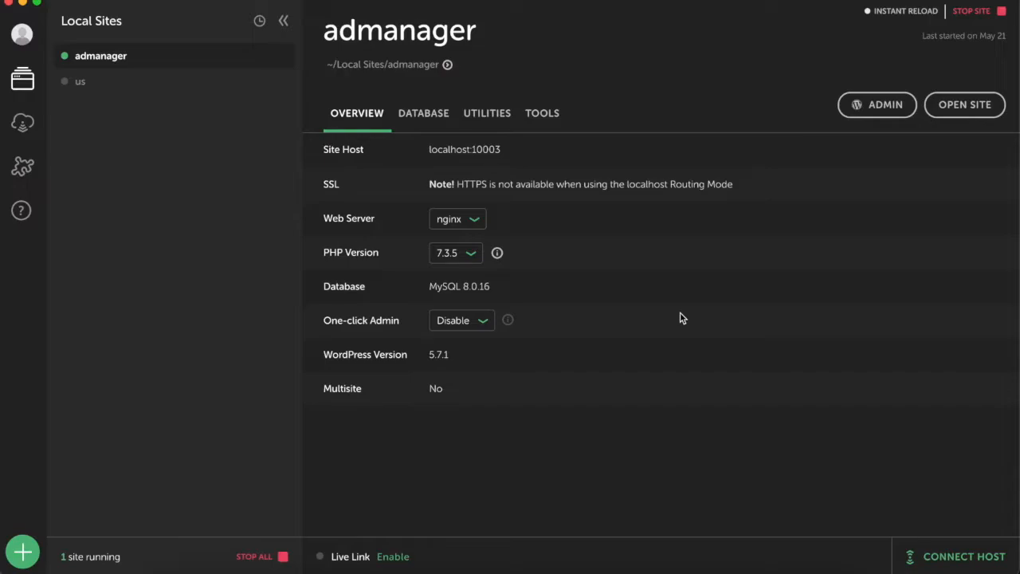
pyautogui.click(971, 105)
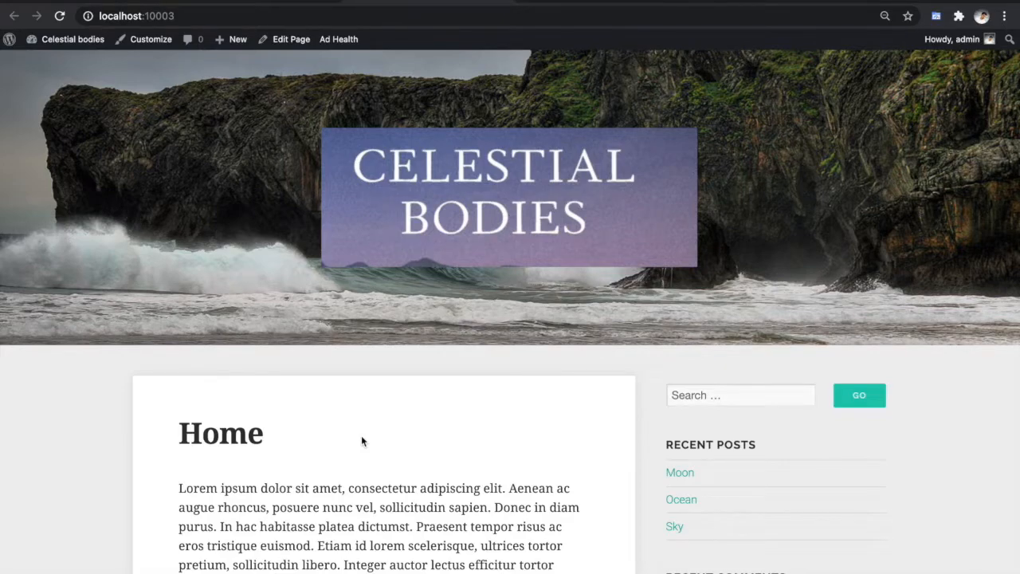
# Open the recent post Moon and look through its text, images and sidebar.
pyautogui.scroll(-1, 362, 438)
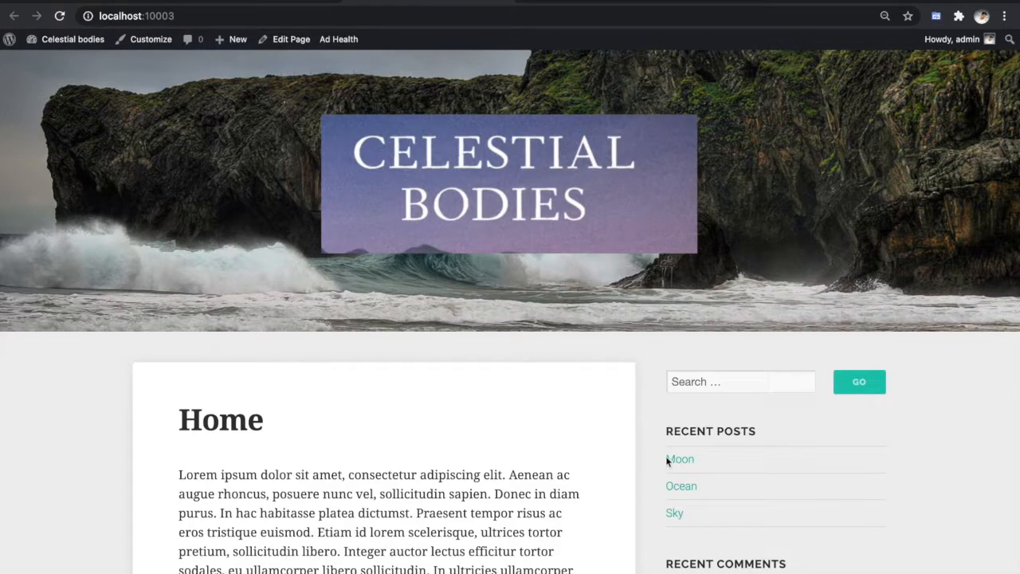
pyautogui.click(686, 462)
pyautogui.scroll(-2, 265, 435)
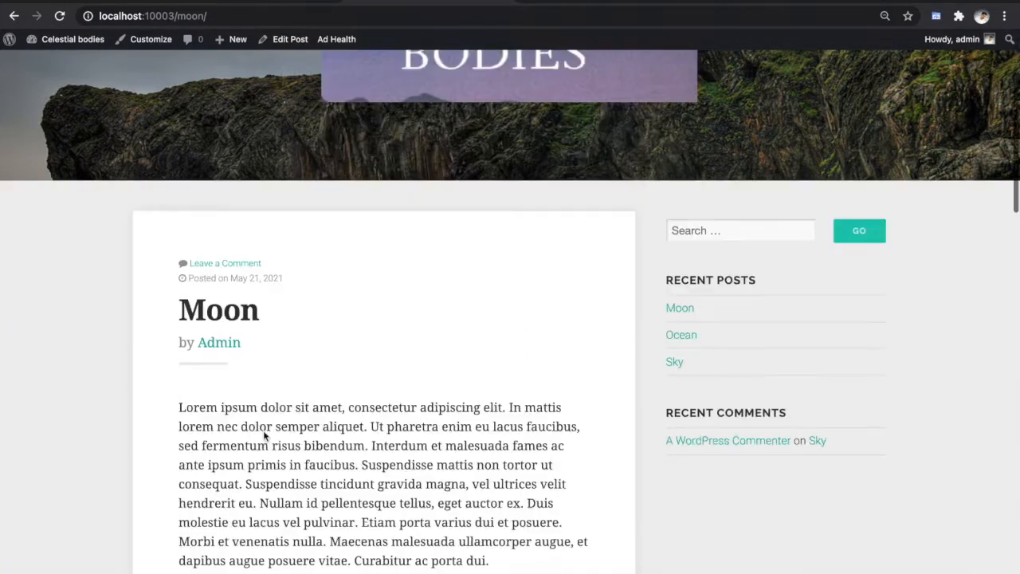
pyautogui.scroll(-2, 266, 435)
pyautogui.scroll(2, 729, 237)
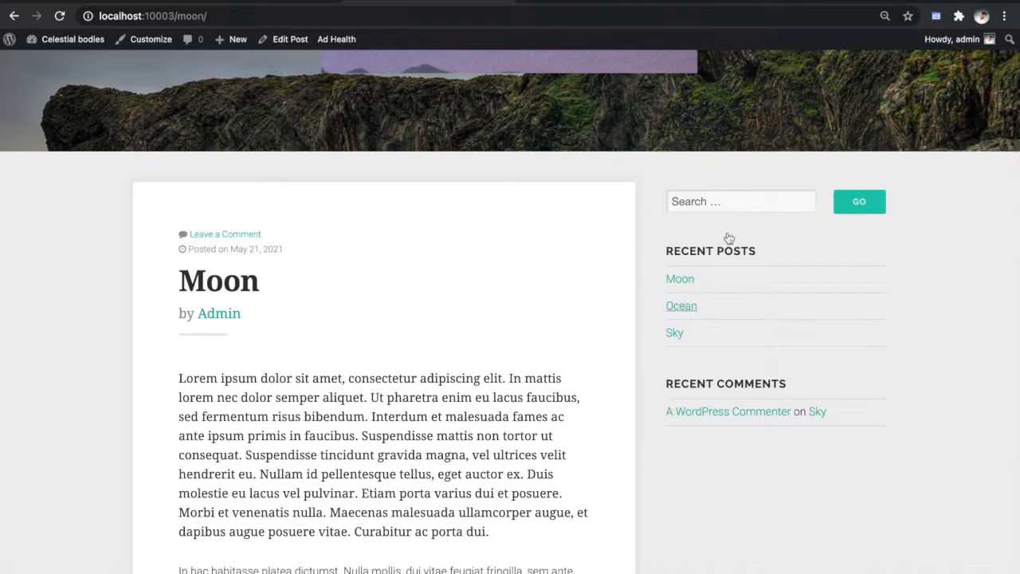
pyautogui.scroll(-9, 280, 420)
pyautogui.scroll(-5, 280, 420)
pyautogui.scroll(11, 280, 419)
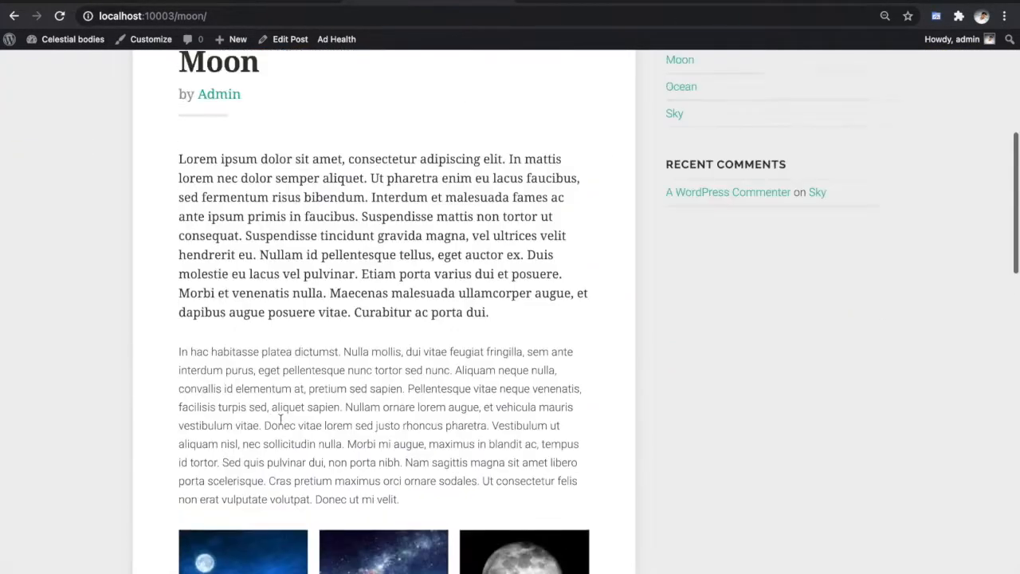
pyautogui.scroll(5, 280, 419)
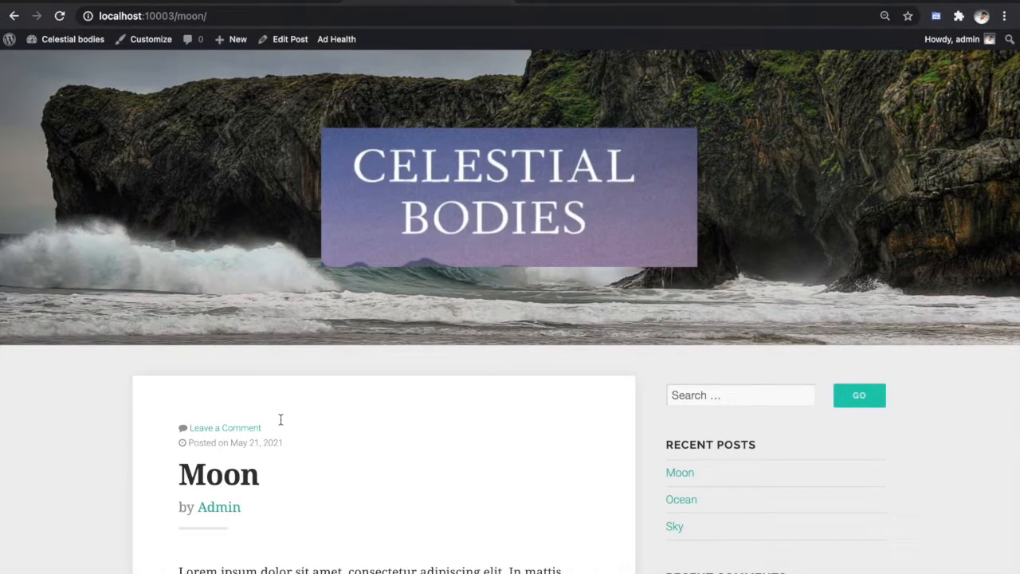
# Return to Local and open the WordPress admin dashboard of the admanager site.
pyautogui.press('super+Tab')
pyautogui.hotkey('ctrl', 'Left')
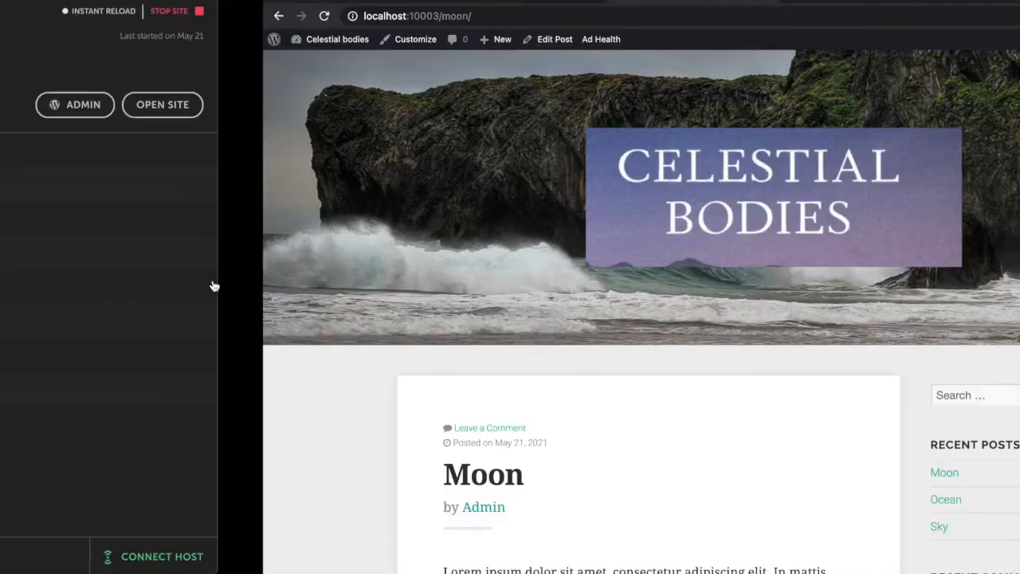
pyautogui.hotkey('ctrl', 'Right')
pyautogui.hotkey('ctrl', 'Left')
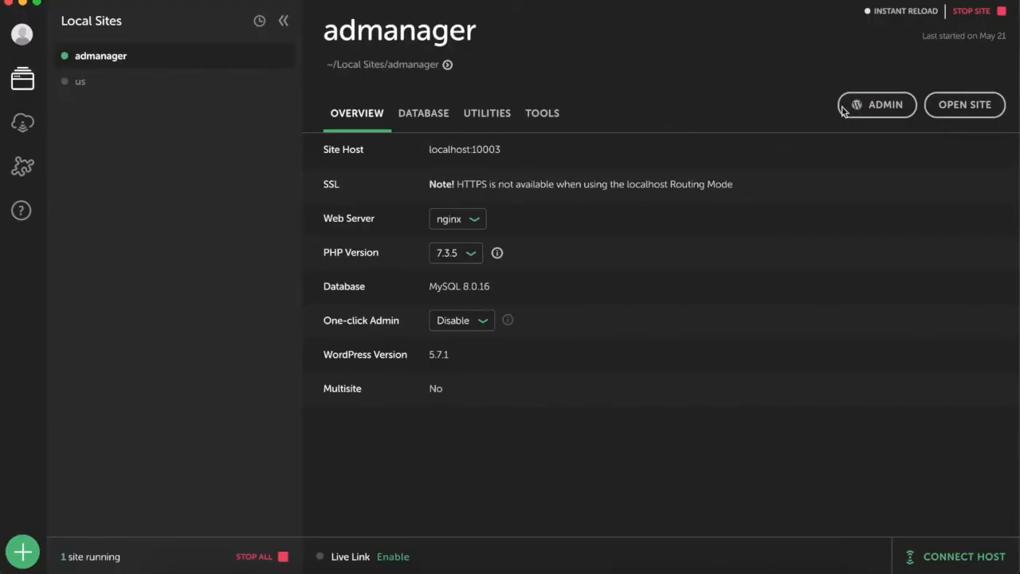
pyautogui.click(874, 107)
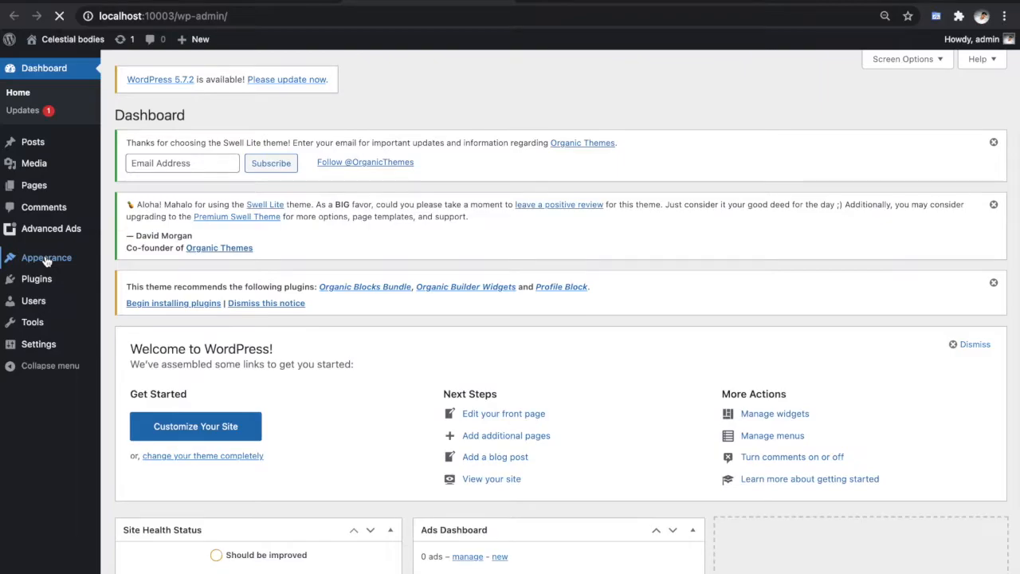
# Check the active theme on the Themes page and open Swell Lite's Theme Header file (header.php) in the Theme Editor.
pyautogui.moveTo(46, 261)
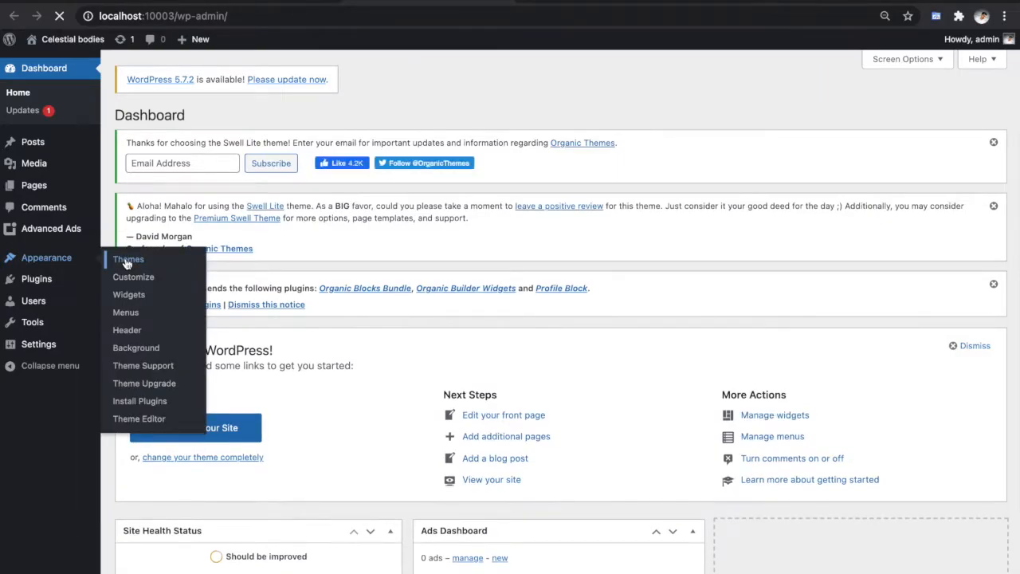
pyautogui.click(125, 262)
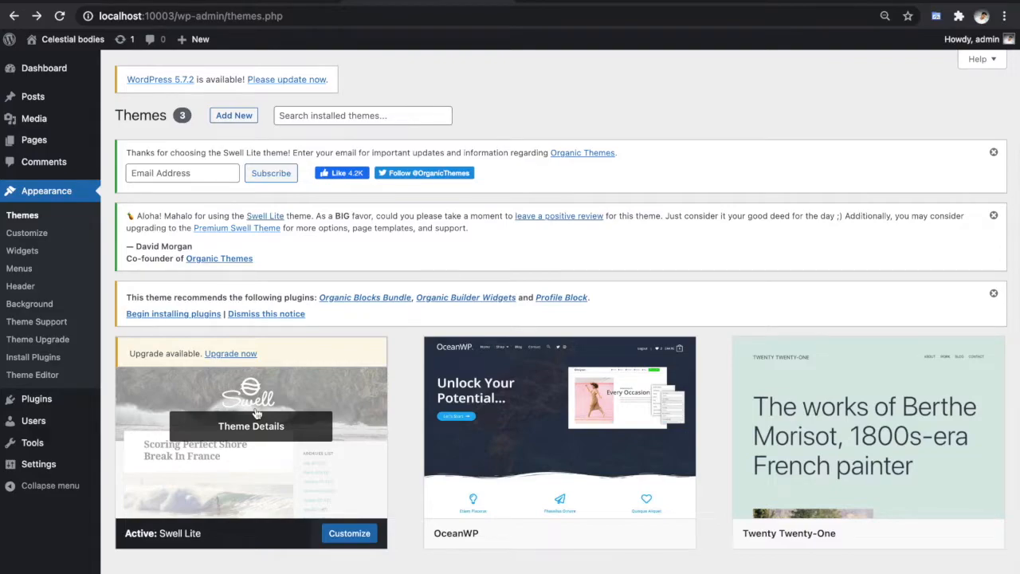
pyautogui.click(45, 378)
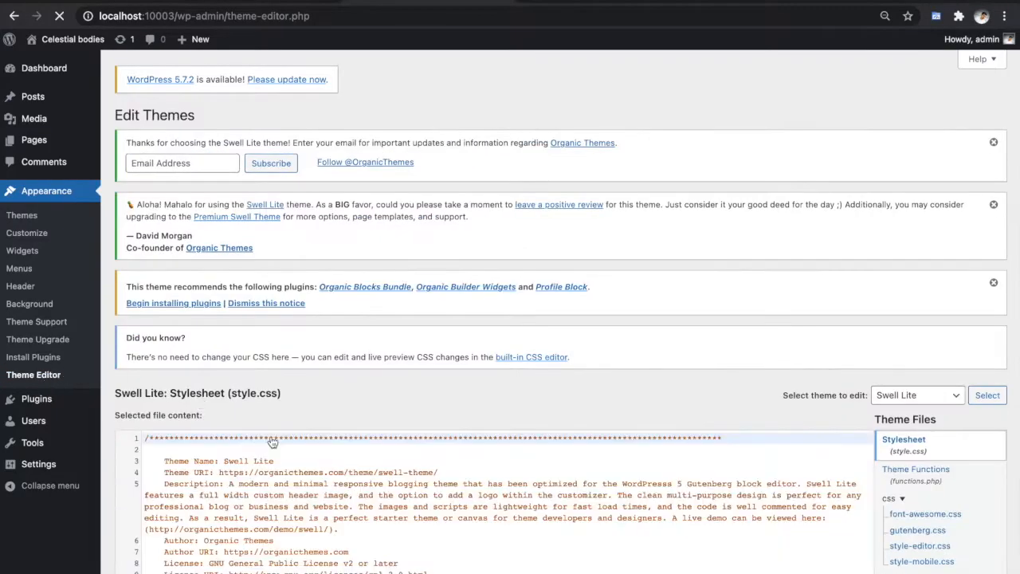
pyautogui.scroll(-3, 486, 325)
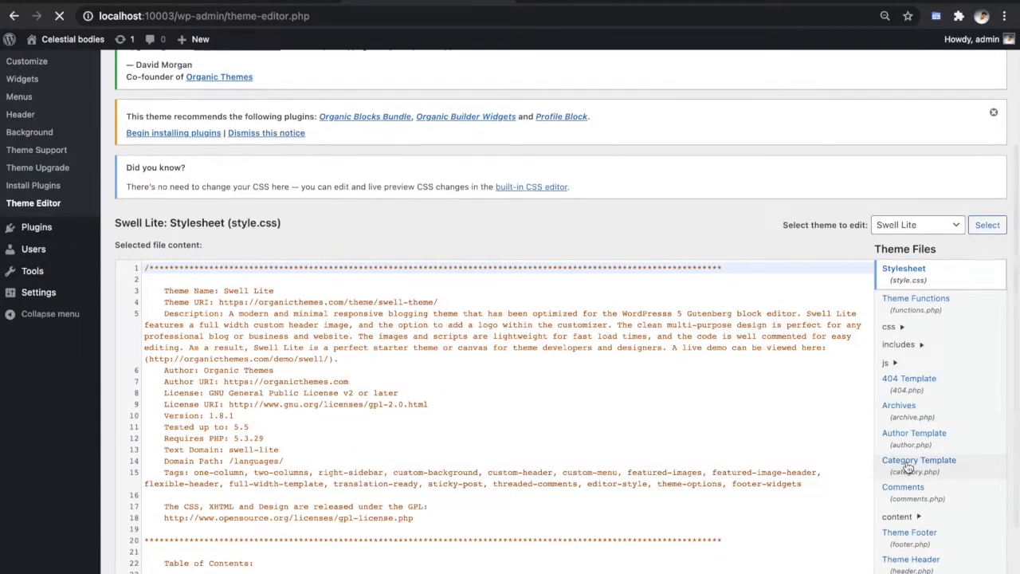
pyautogui.scroll(-5, 902, 470)
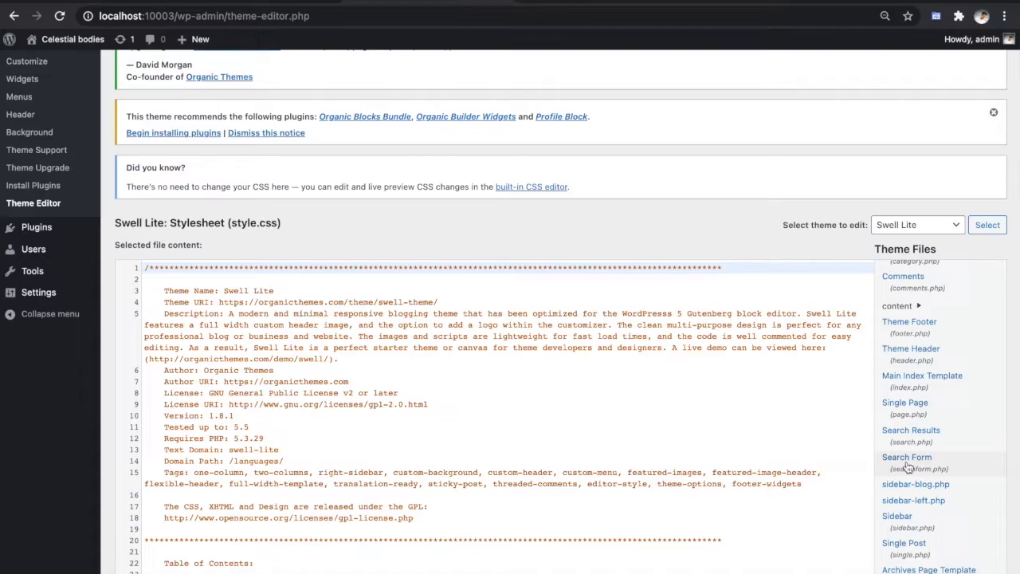
pyautogui.click(909, 353)
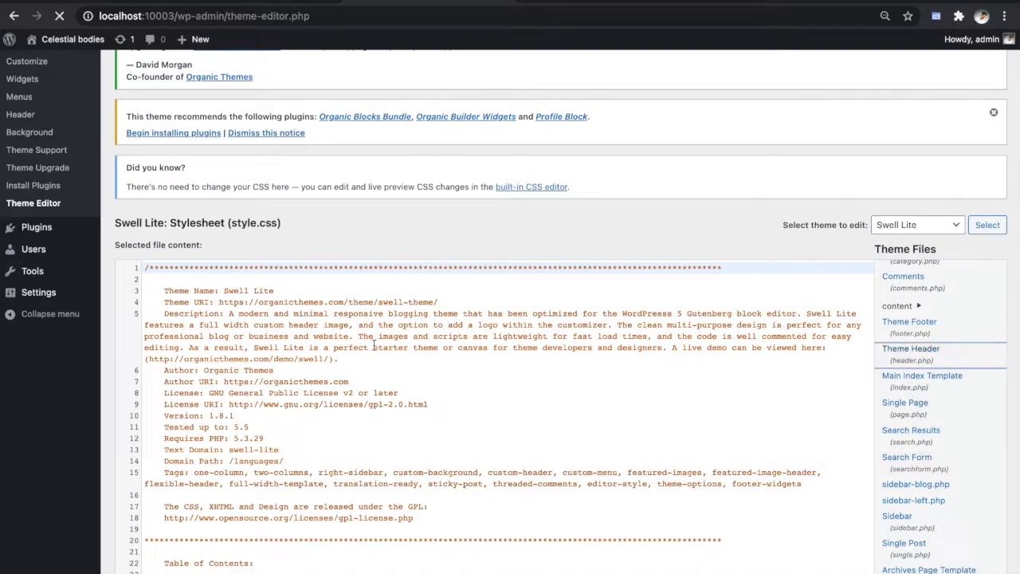
pyautogui.scroll(-3, 327, 319)
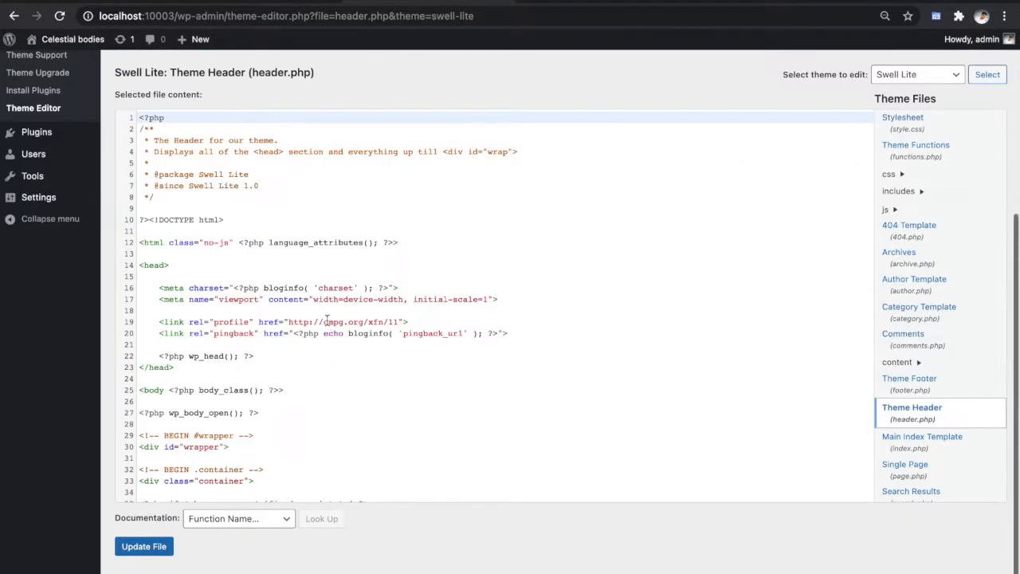
pyautogui.scroll(3, 32, 197)
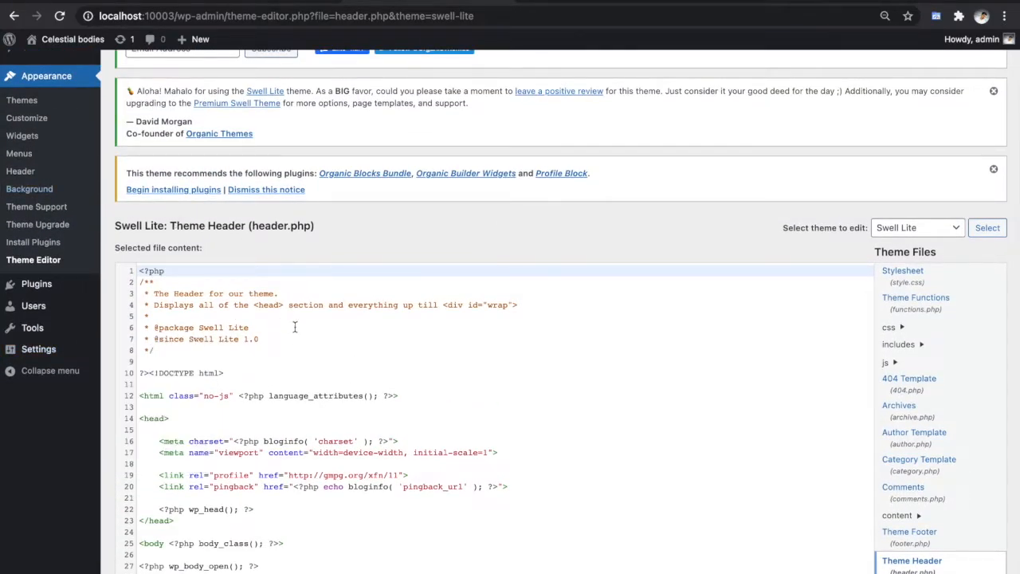
pyautogui.scroll(3, 17, 243)
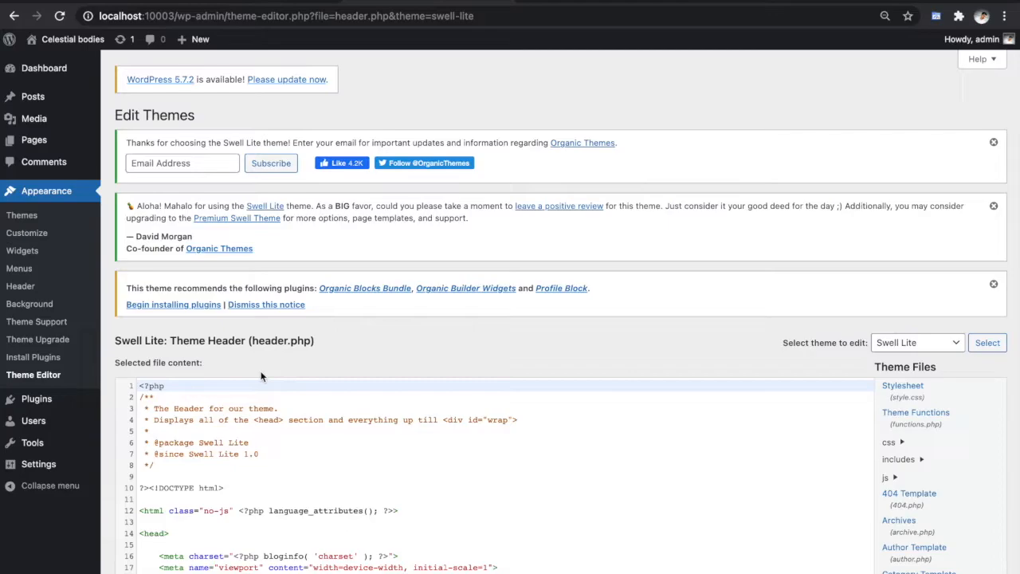
# Switch to Visual Studio Code and browse to the Local Sites folder in the dialog for adding a workspace folder.
pyautogui.press('super+Tab')
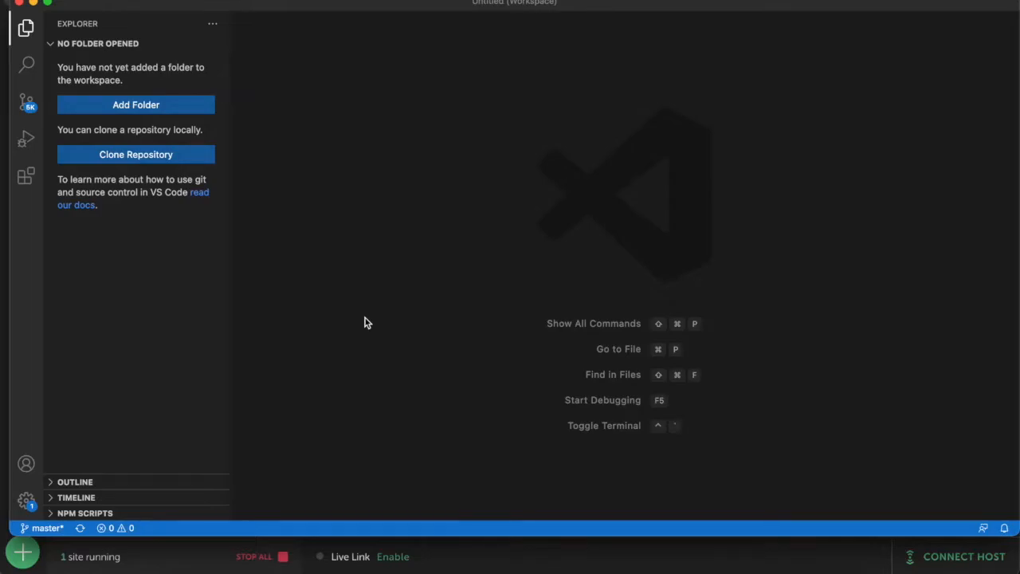
pyautogui.press('super+Tab')
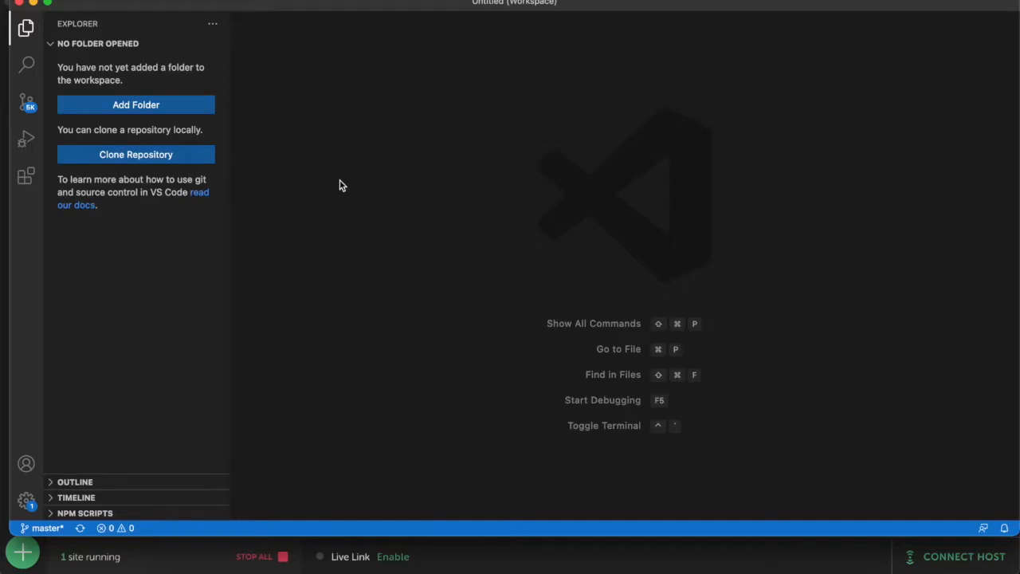
pyautogui.click(160, 111)
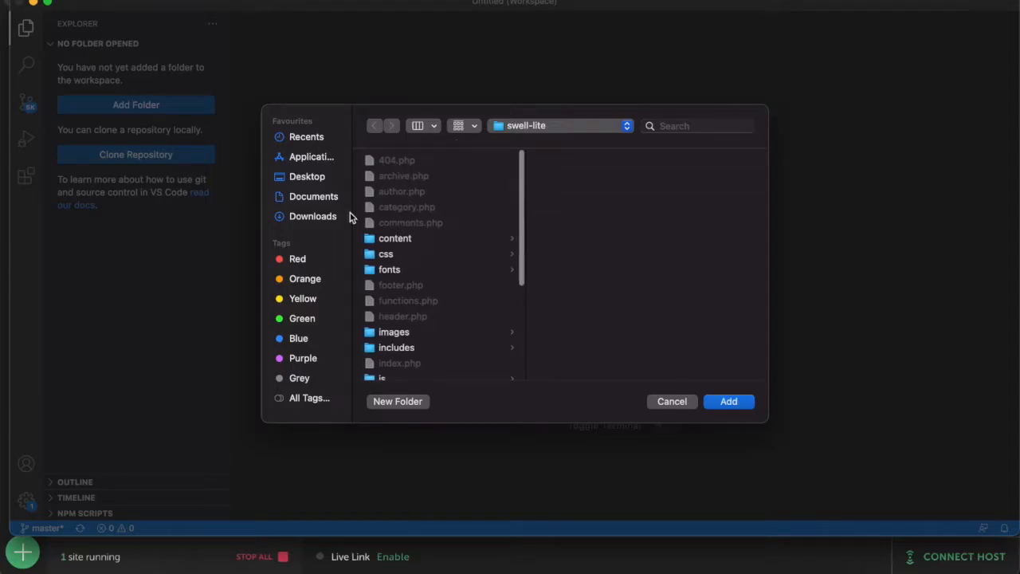
pyautogui.click(550, 128)
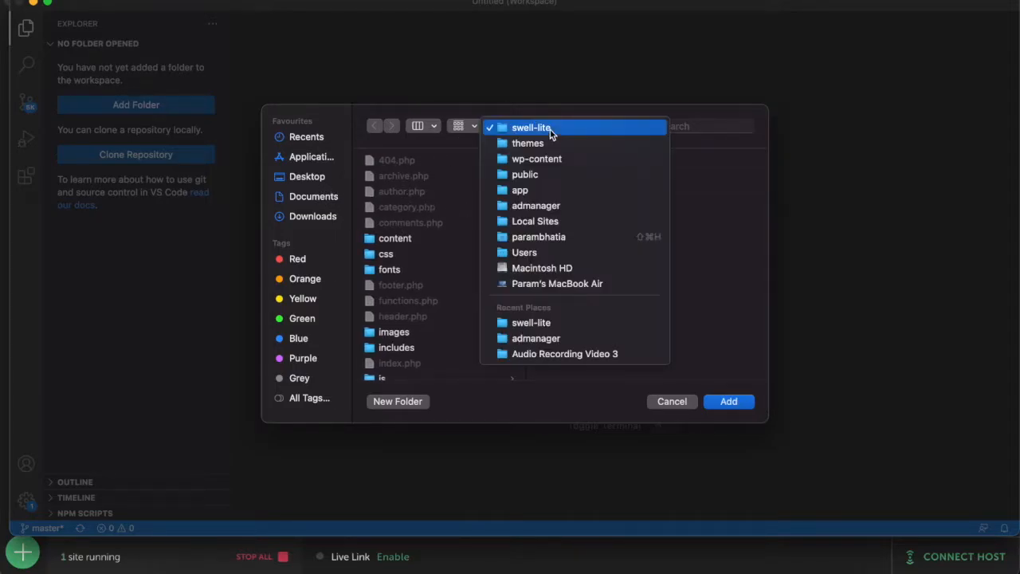
pyautogui.click(539, 223)
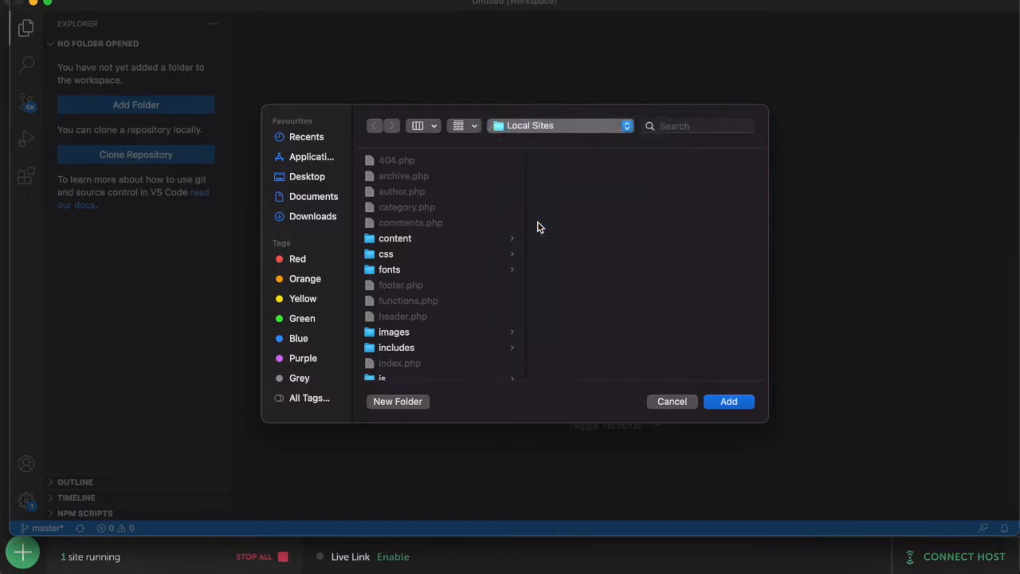
pyautogui.hscroll(-10, 466, 202)
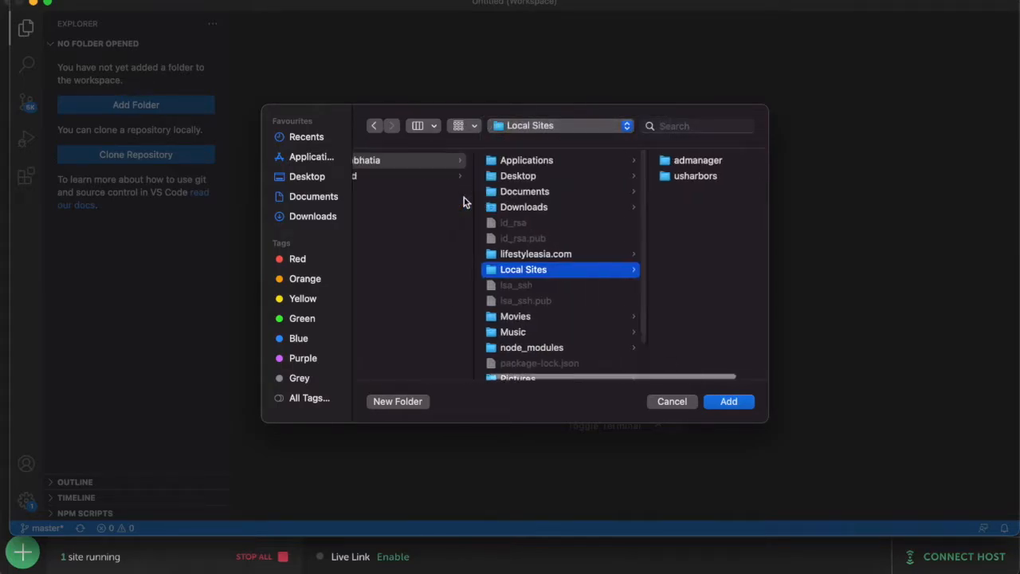
pyautogui.hscroll(3, 540, 175)
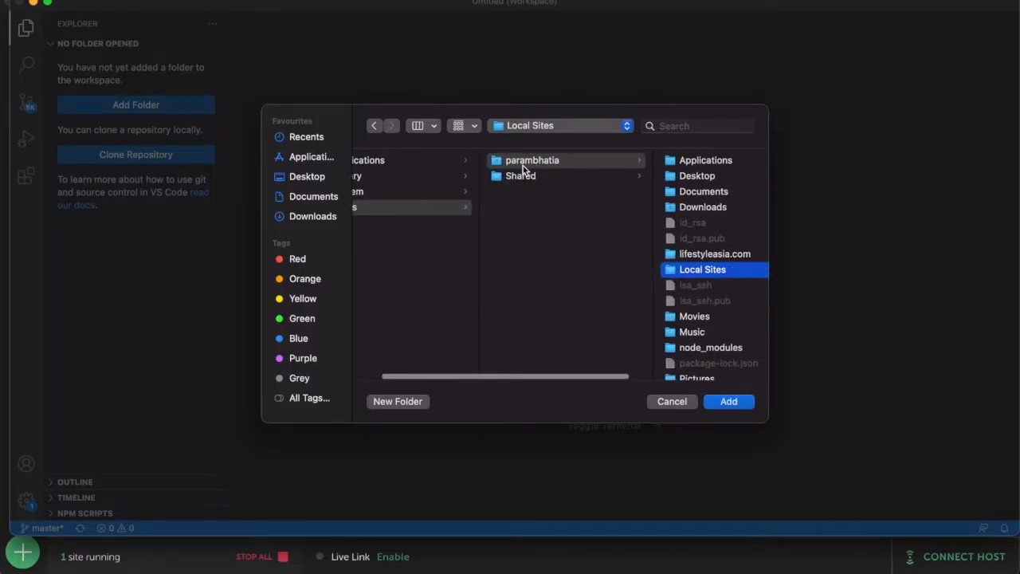
pyautogui.hscroll(5, 523, 165)
pyautogui.hscroll(3, 522, 169)
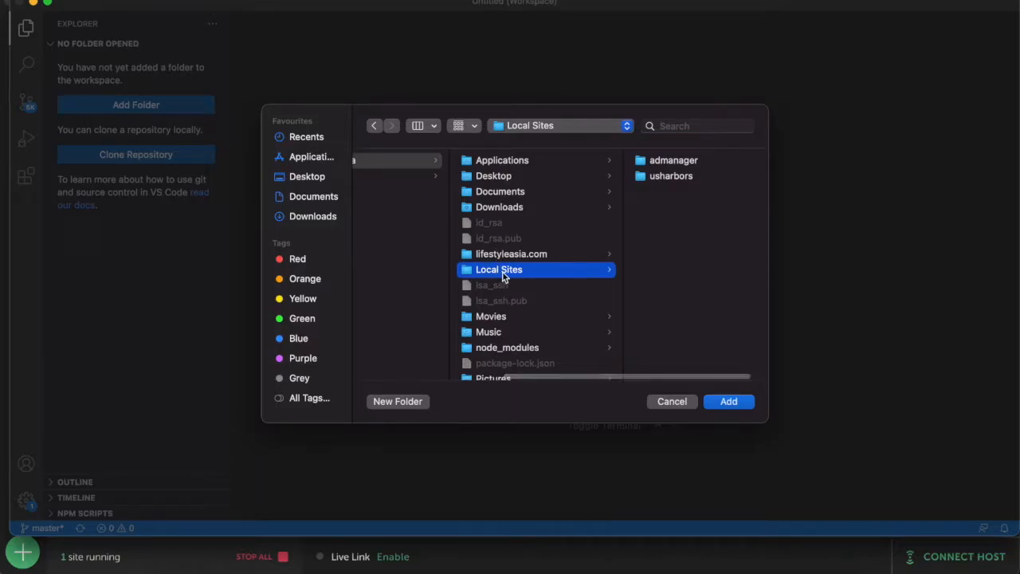
# Add the theme folder admanager/app/public/wp-content/themes/swell-lite to the workspace.
pyautogui.click(677, 165)
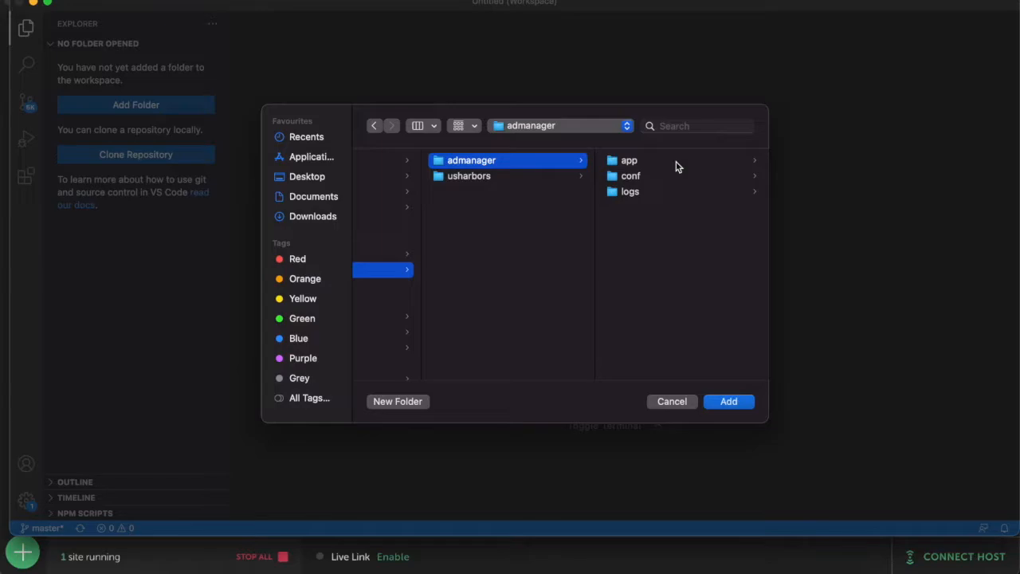
pyautogui.click(677, 163)
pyautogui.click(642, 164)
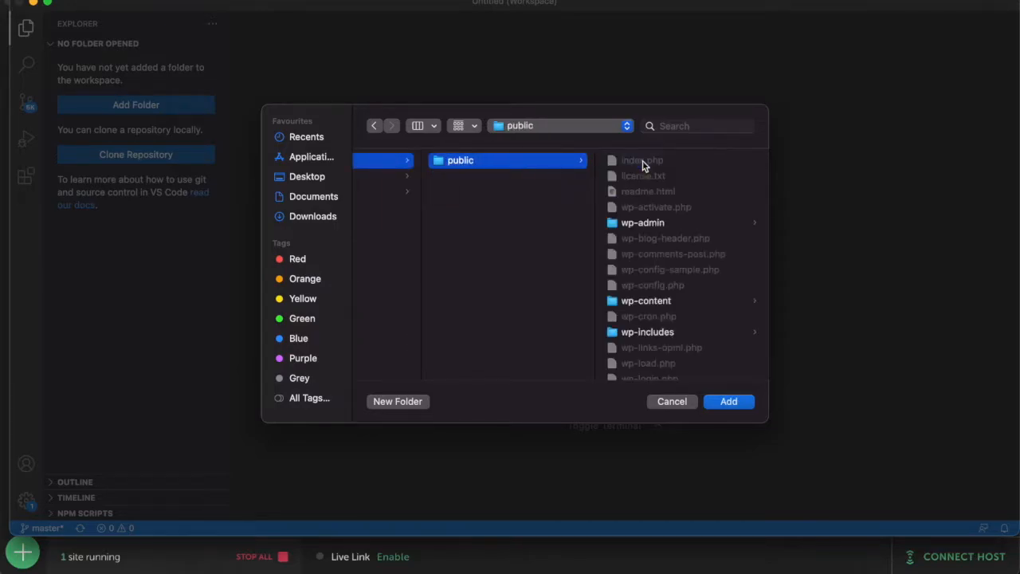
pyautogui.click(654, 303)
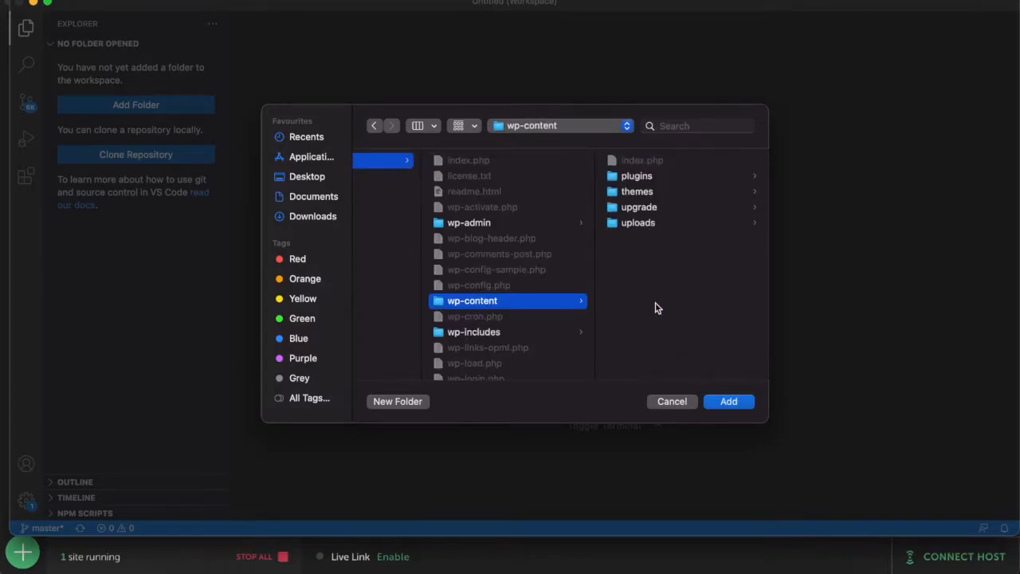
pyautogui.click(642, 194)
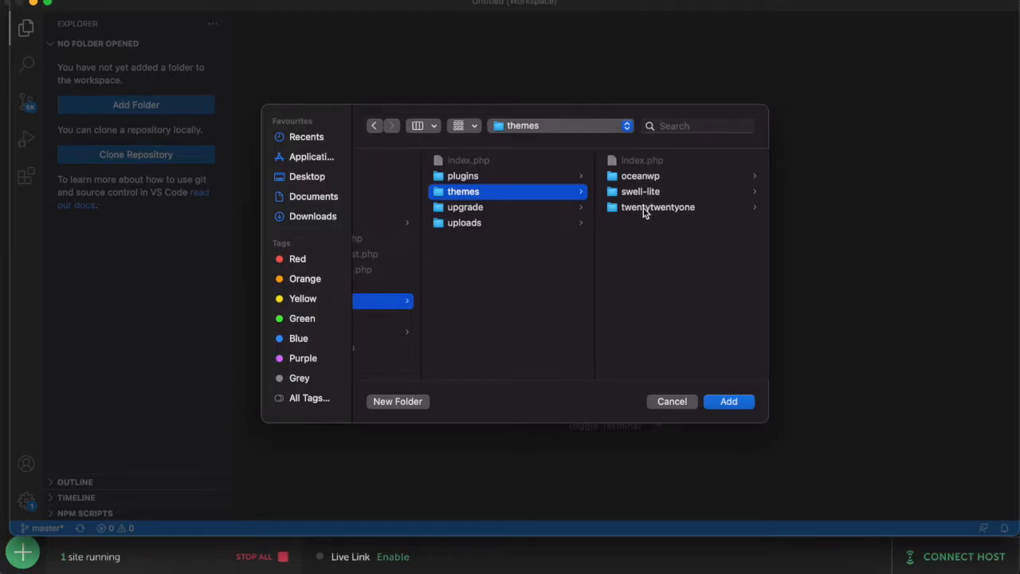
pyautogui.click(634, 195)
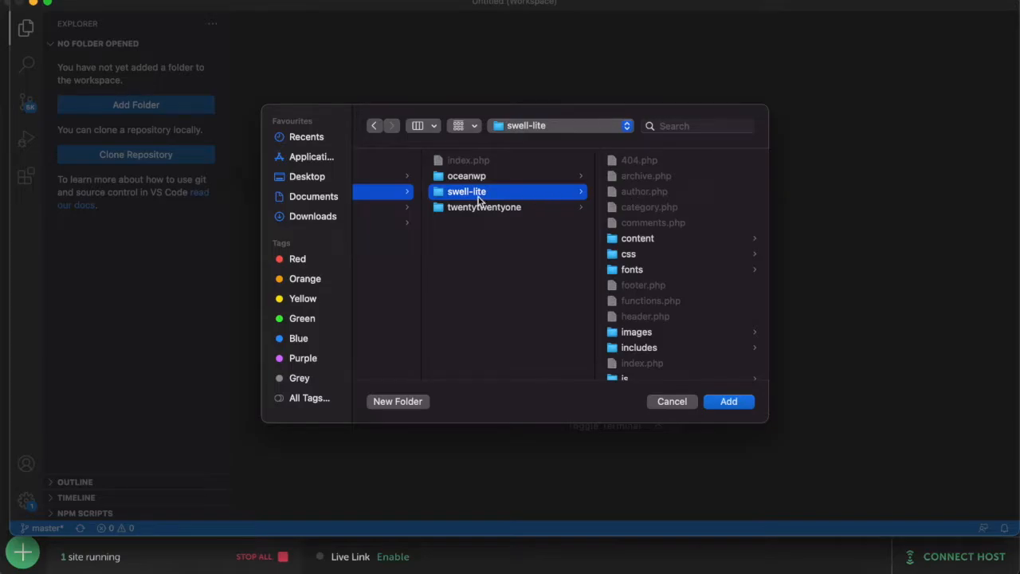
pyautogui.click(720, 402)
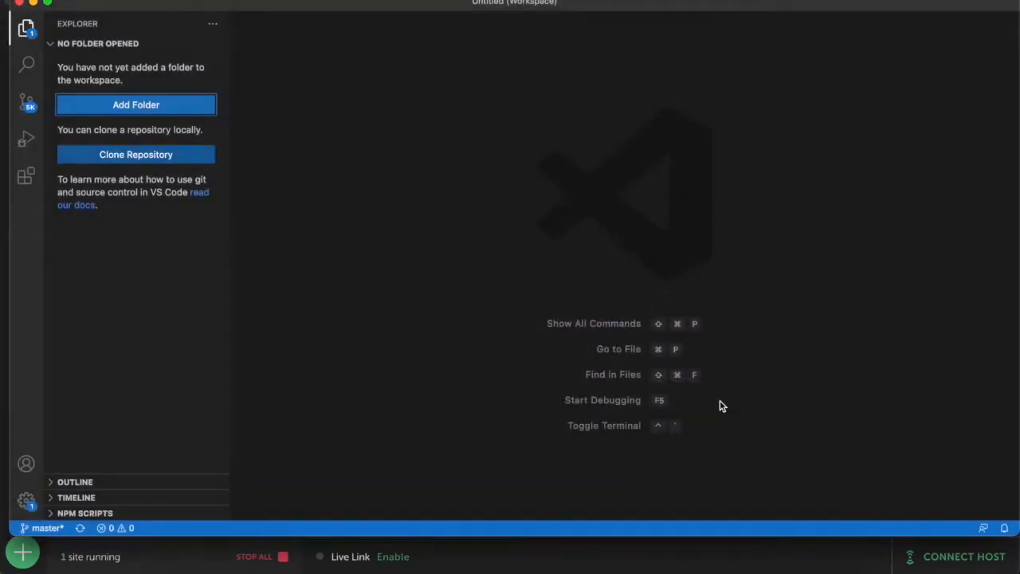
# Open header.php from the swell-lite folder and go to the code around the opening body tag.
pyautogui.click(61, 61)
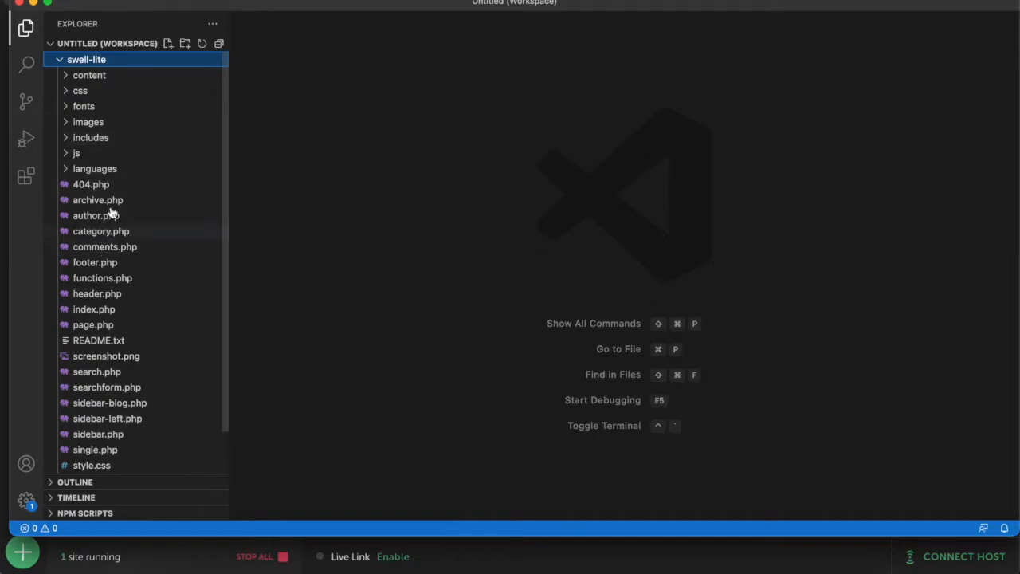
pyautogui.click(94, 297)
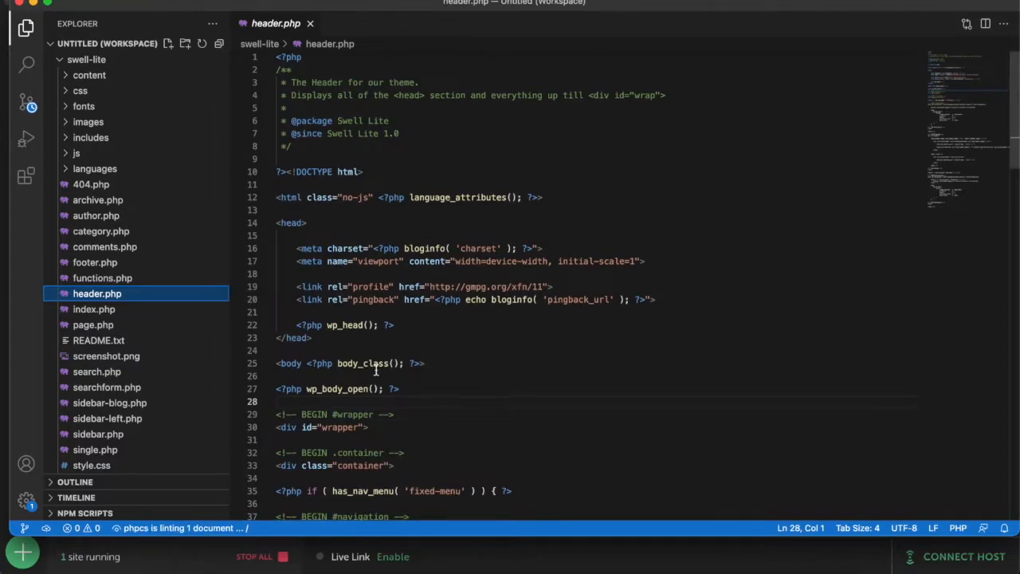
pyautogui.scroll(-2, 376, 368)
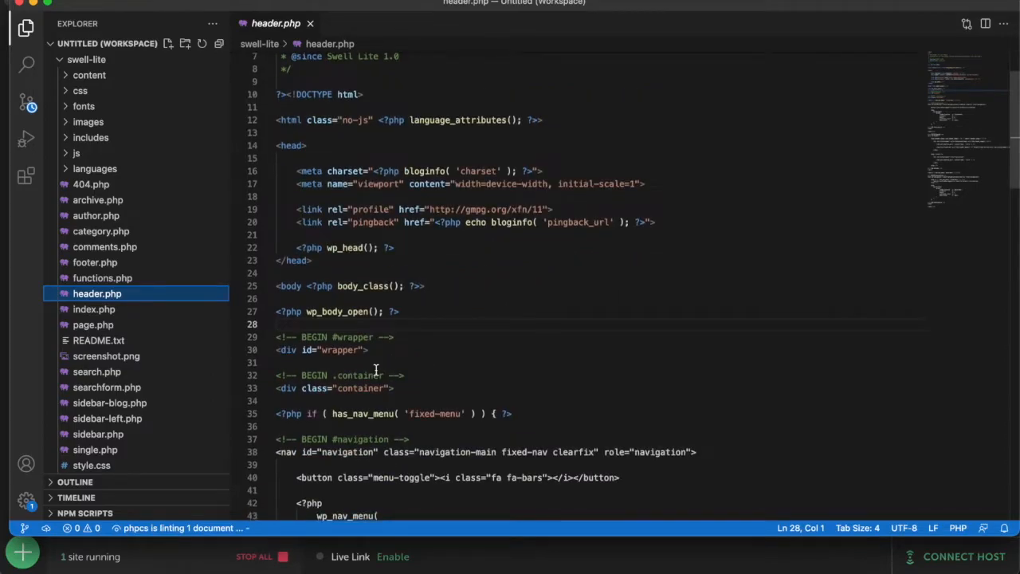
# Insert blank lines below the opening body tag in header.php and add an empty <h1> </h1> element there.
pyautogui.click(369, 298)
pyautogui.press('Return')
pyautogui.press('Return')
pyautogui.press('Return')
pyautogui.press('Down')
pyautogui.press('Up')
pyautogui.press('Up')
pyautogui.press('Up')
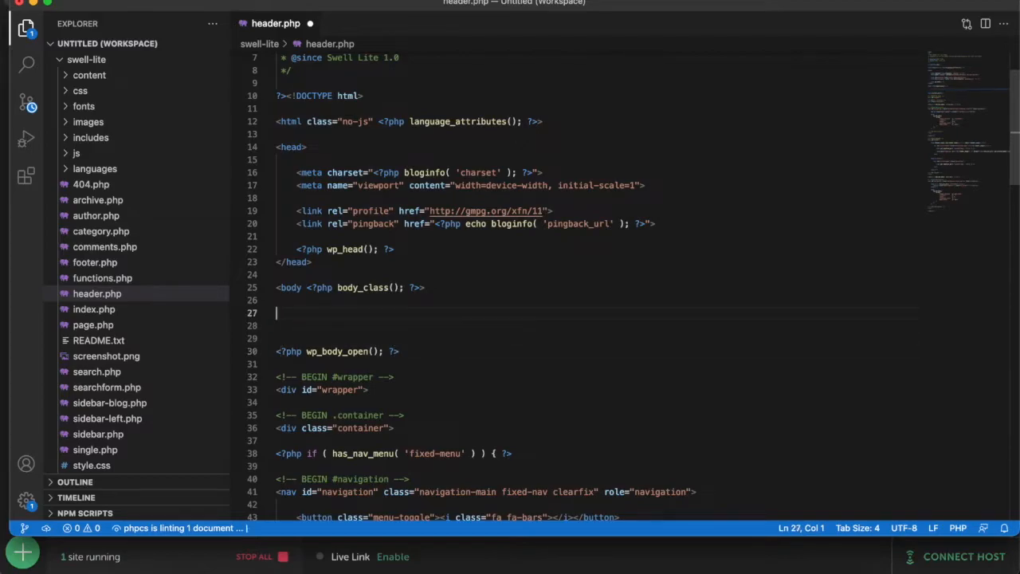
pyautogui.write('<h1> </h1>')
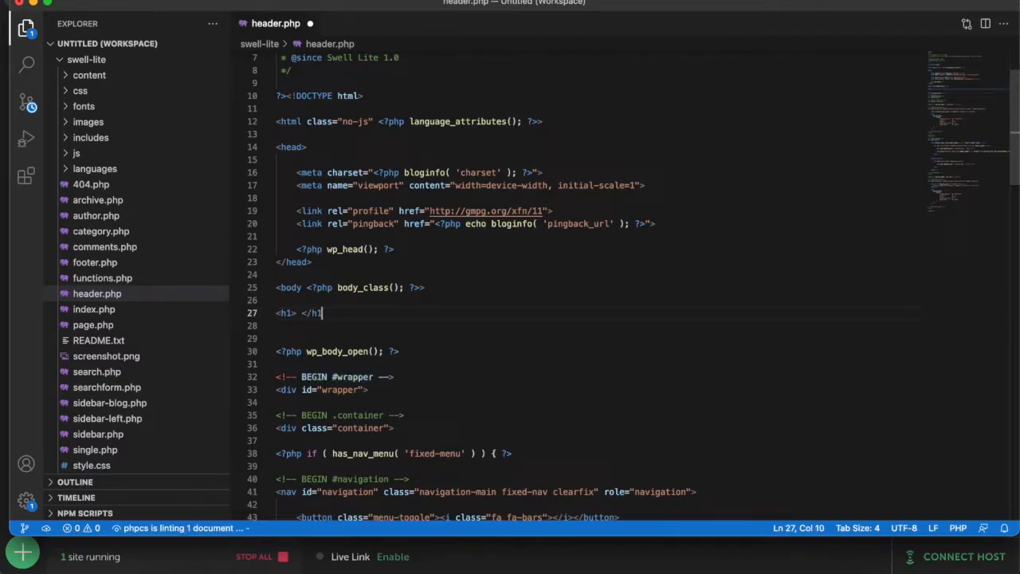
# Fill the h1 element with the test text "HELLO HTML or Wordpress" and save header.php.
pyautogui.press('Left')
pyautogui.press('Left')
pyautogui.press('Left')
pyautogui.press('Left')
pyautogui.press('Left')
pyautogui.press('Left')
pyautogui.press('Right')
pyautogui.write('HELLOS')
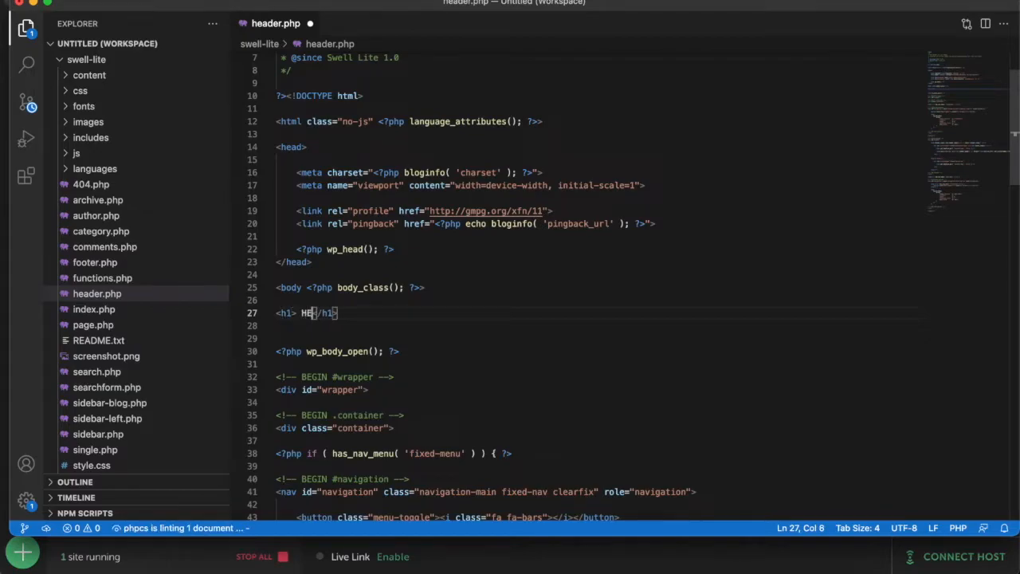
pyautogui.press('BackSpace')
pyautogui.press('BackSpace')
pyautogui.write('HTML or Wordfpr')
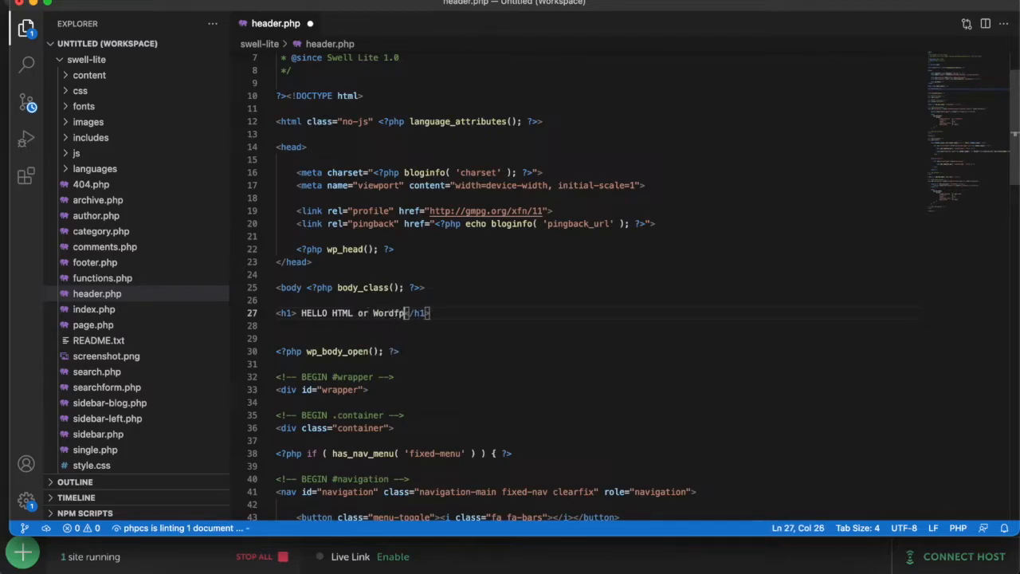
pyautogui.press('BackSpace')
pyautogui.press('BackSpace')
pyautogui.press('BackSpace')
pyautogui.write('press')
pyautogui.press('super+s')
# Switch to the browser, reload the Moon post and check for the test heading above the header image.
pyautogui.press('super+Tab')
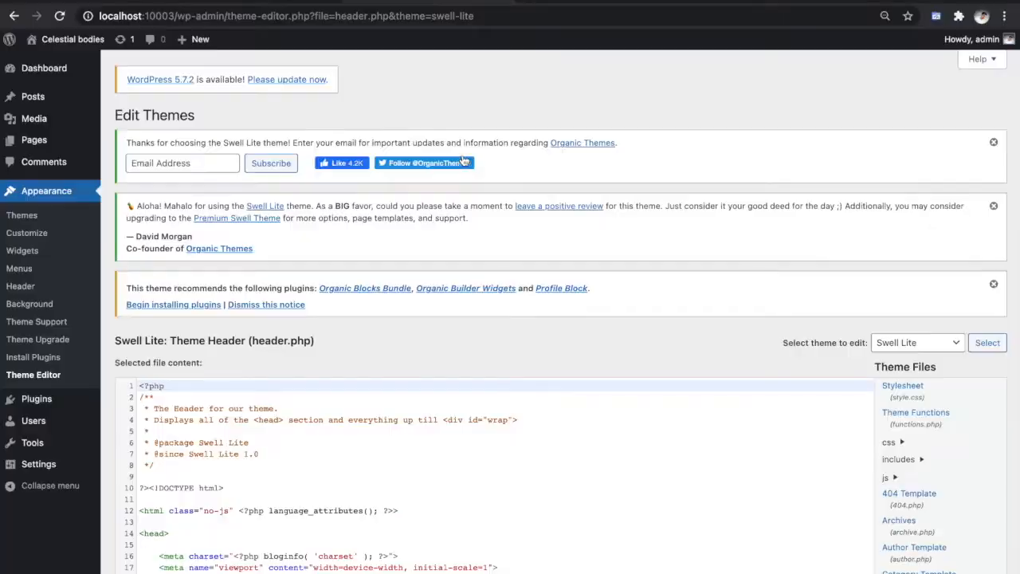
pyautogui.click(552, 2)
pyautogui.click(485, 16)
pyautogui.press('Return')
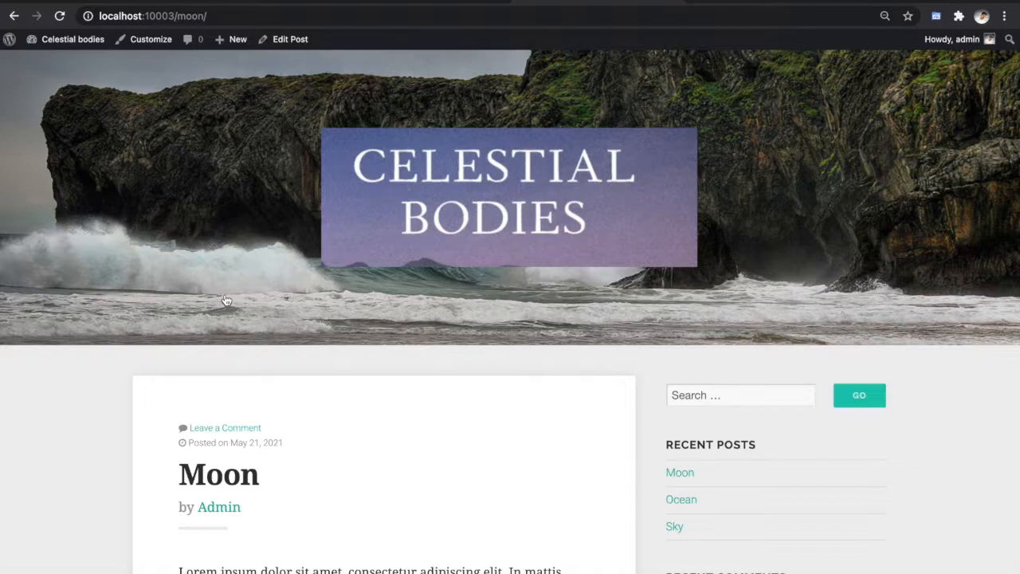
pyautogui.scroll(-5, 227, 301)
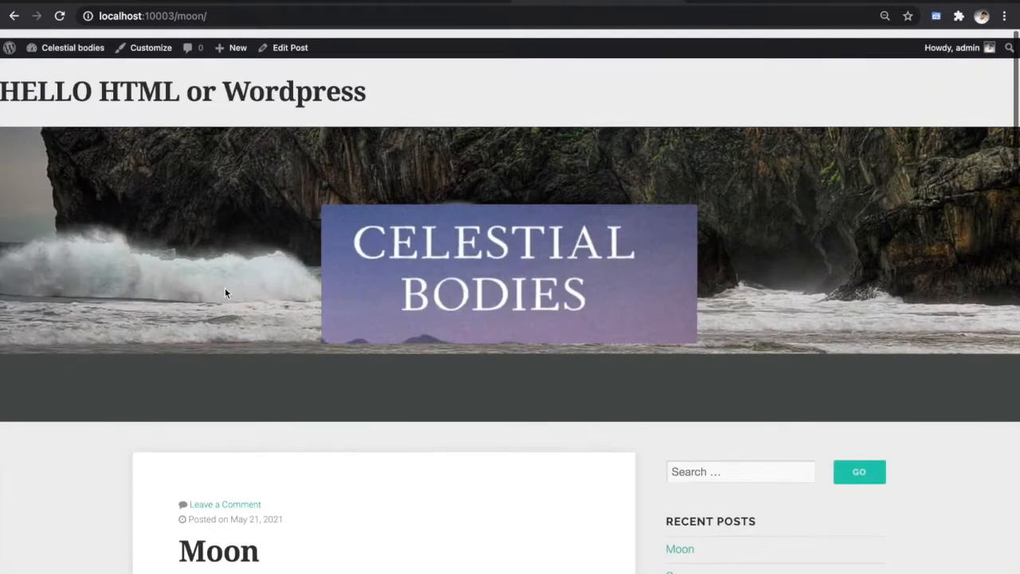
pyautogui.doubleClick(54, 83)
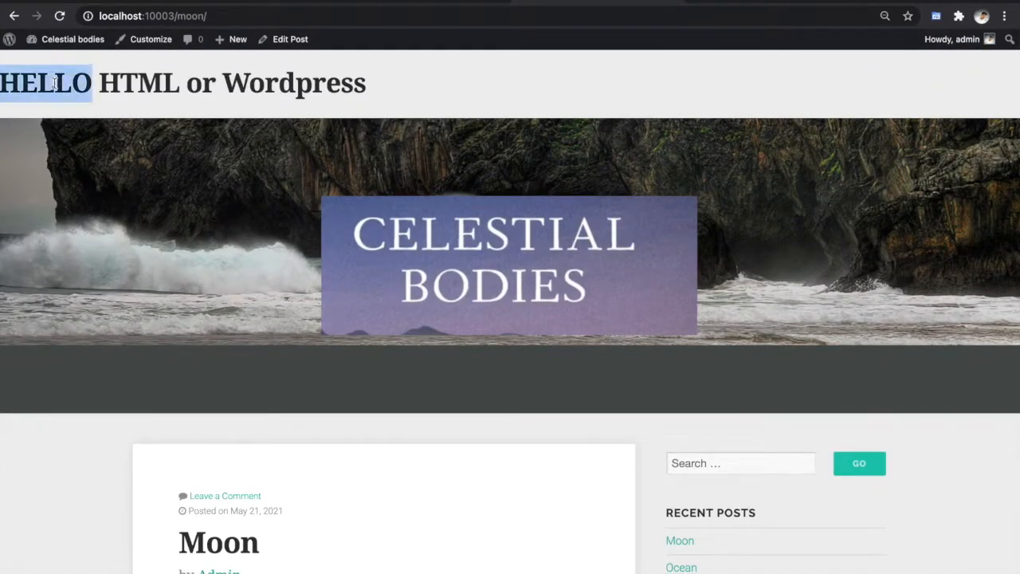
pyautogui.tripleClick(53, 83)
pyautogui.tripleClick(53, 82)
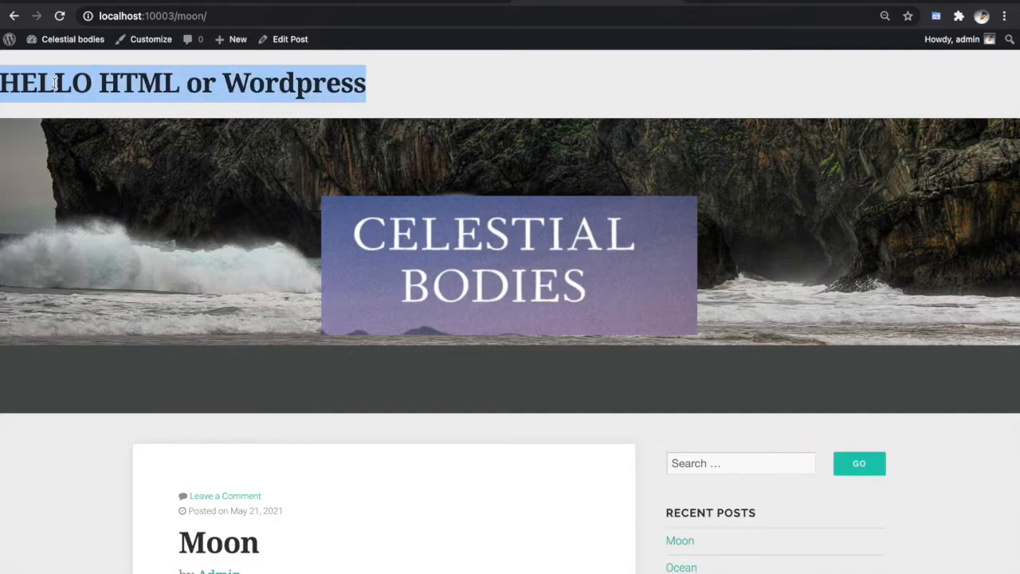
# Return to Visual Studio Code, delete the test h1 line from header.php and save the file.
pyautogui.press('super+Tab')
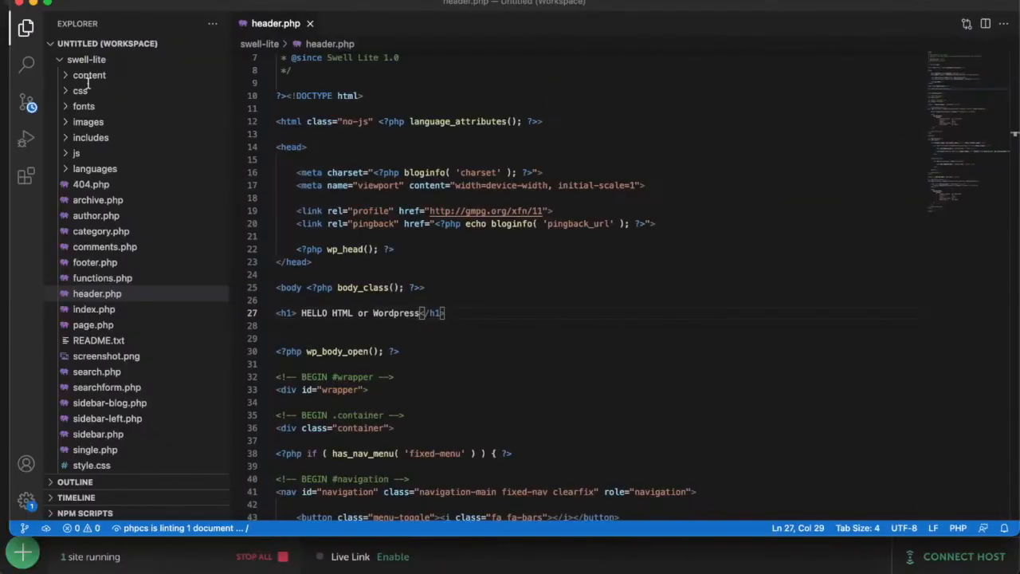
pyautogui.tripleClick(410, 313)
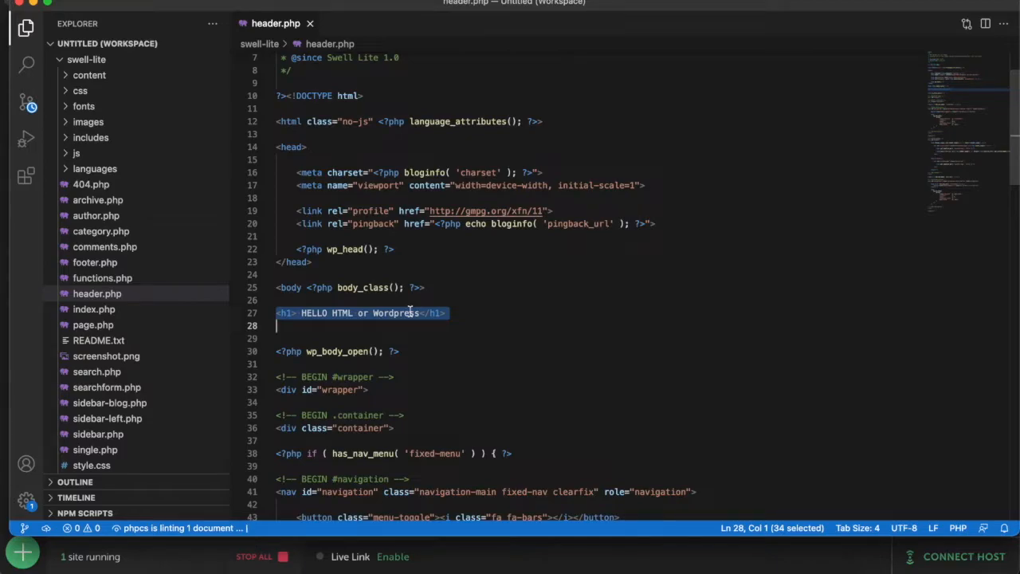
pyautogui.press('BackSpace')
pyautogui.press('super+s')
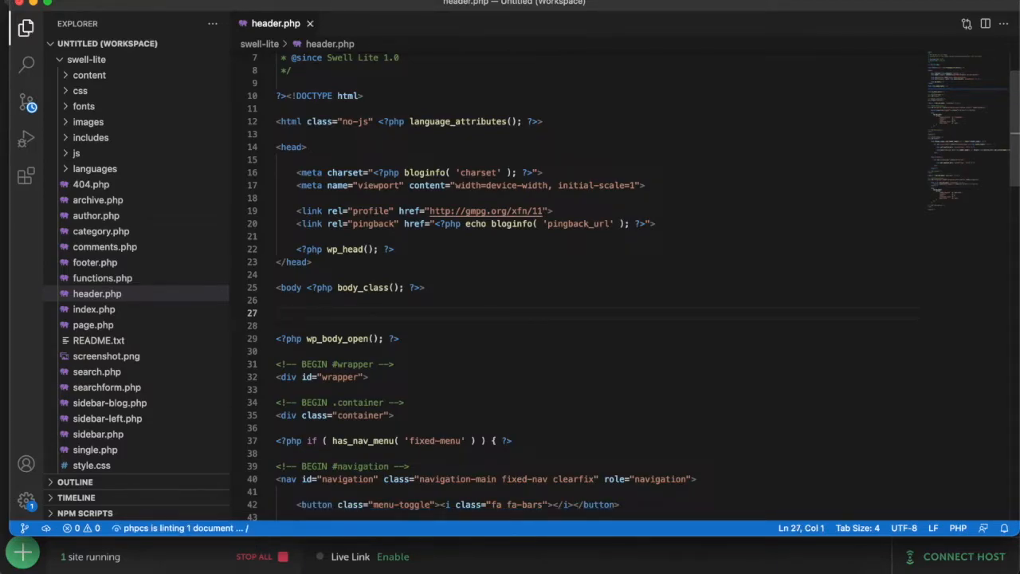
# Go back to the browser and reload the Moon post to check the page without the test heading.
pyautogui.press('super+Tab')
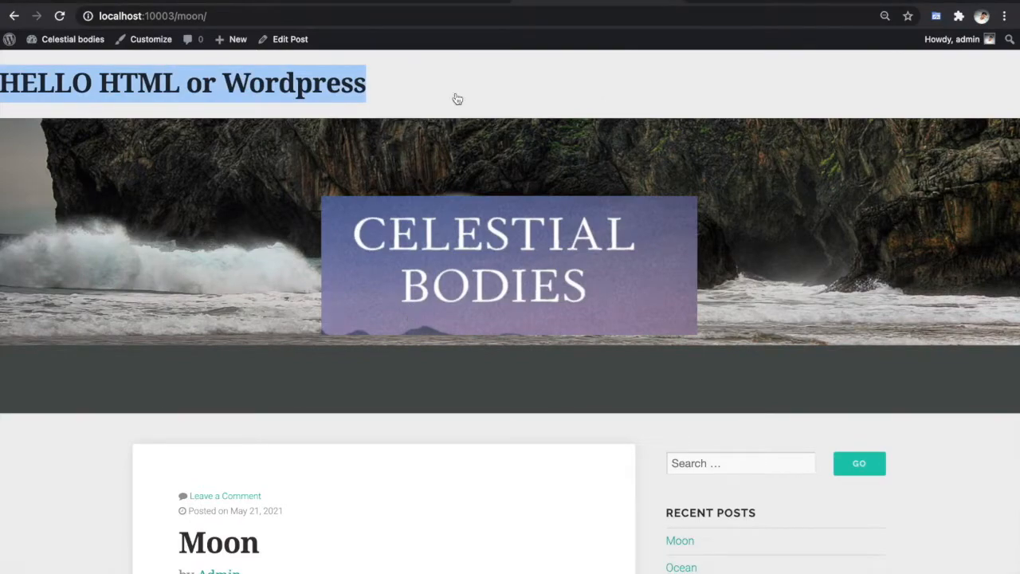
pyautogui.click(366, 12)
pyautogui.press('Return')
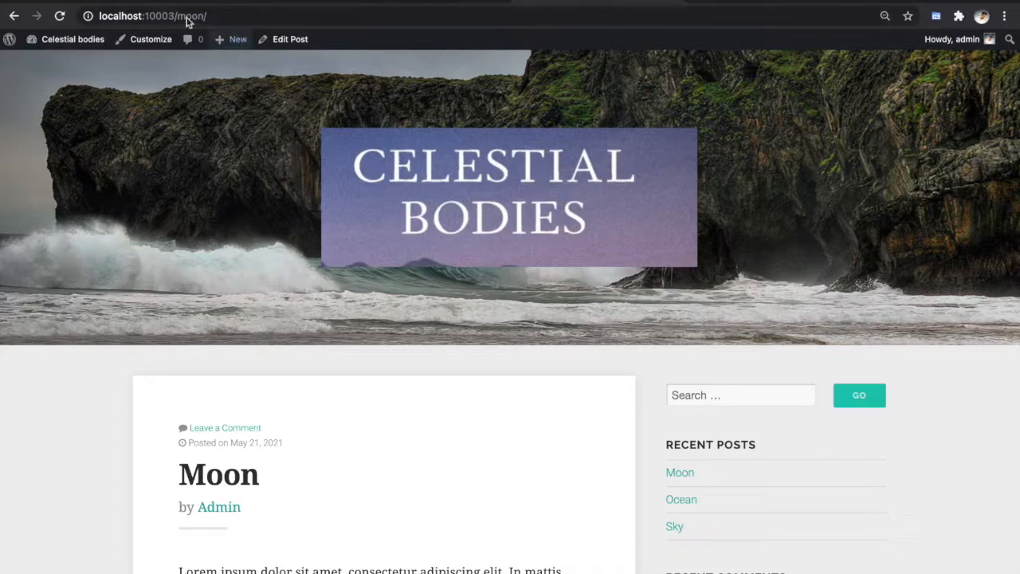
# In Google AdSense, open the site's Auto ads settings and display the ad code snippet through to its closing script tag.
pyautogui.click(133, 2)
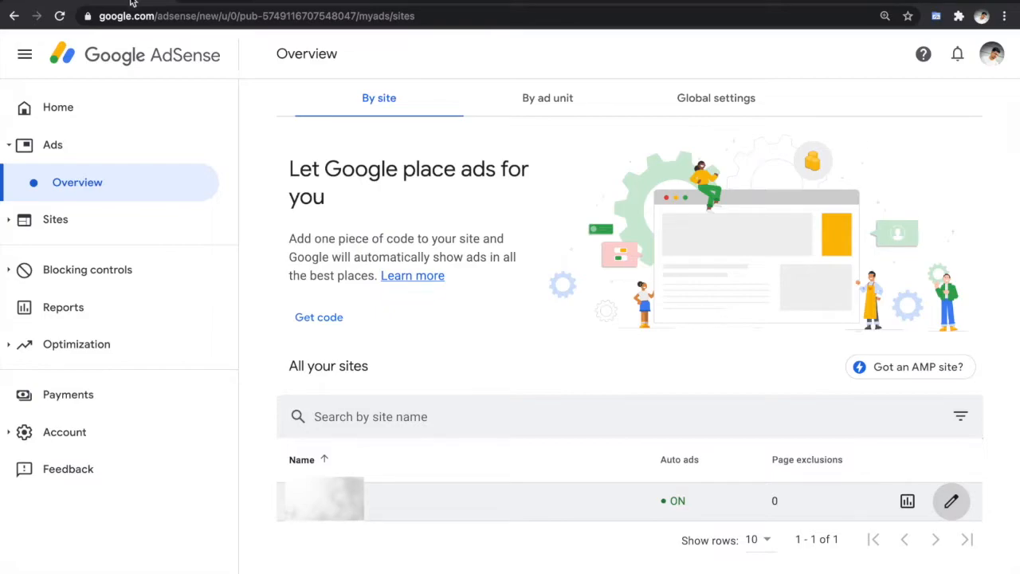
pyautogui.click(953, 501)
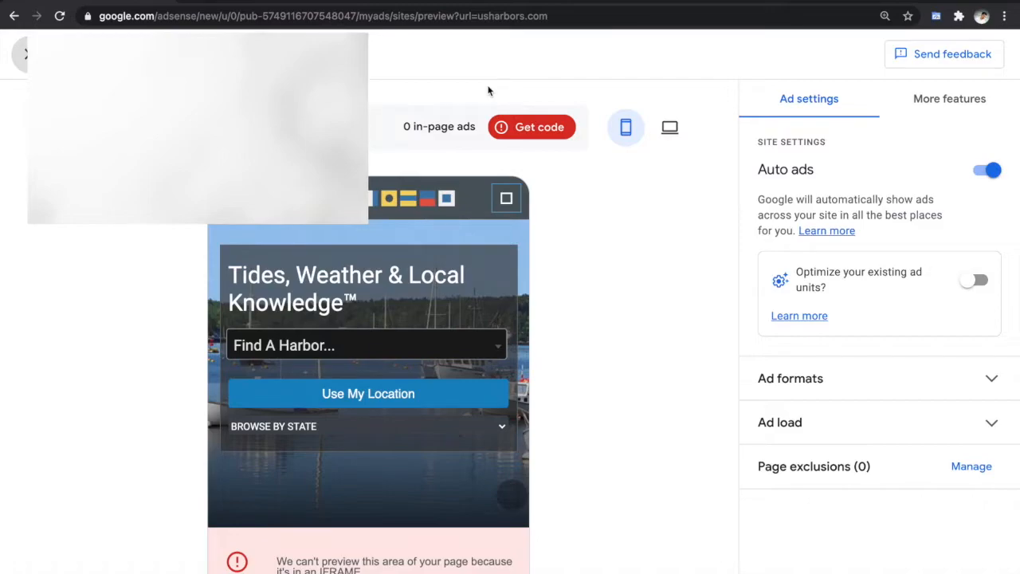
pyautogui.click(523, 128)
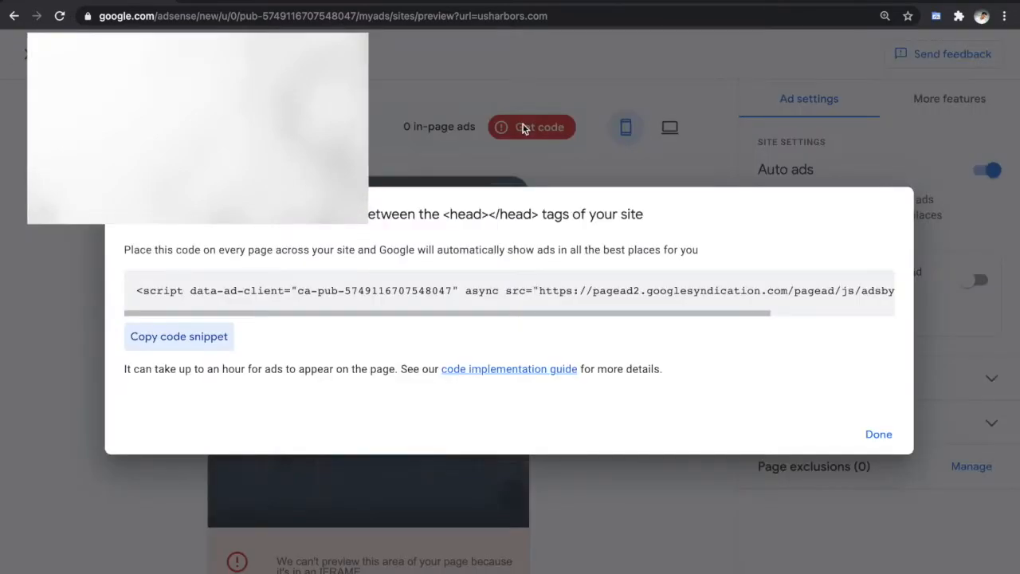
pyautogui.hscroll(5, 342, 291)
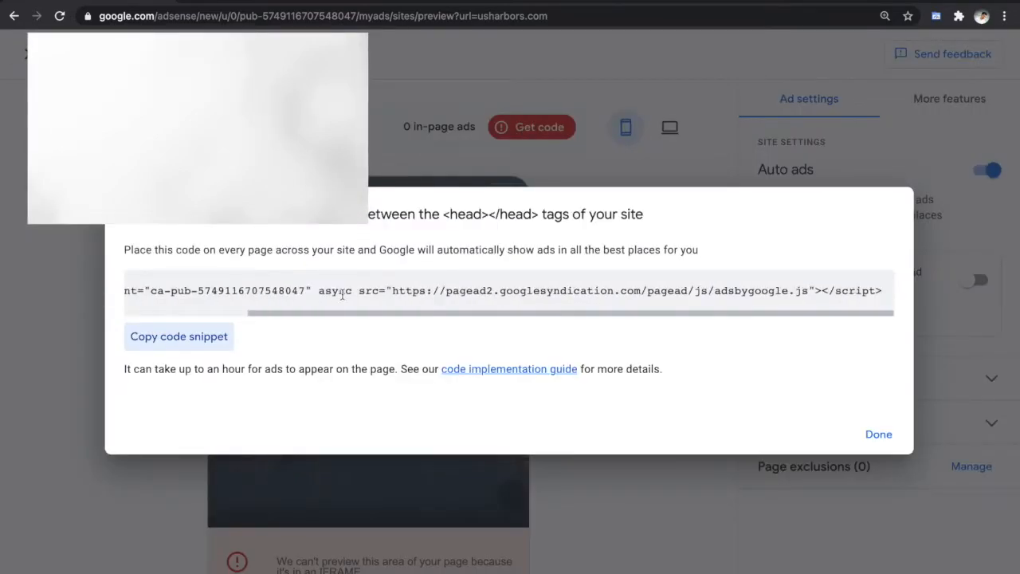
# Copy the Auto ads code snippet and switch to Visual Studio Code.
pyautogui.hscroll(-5, 341, 294)
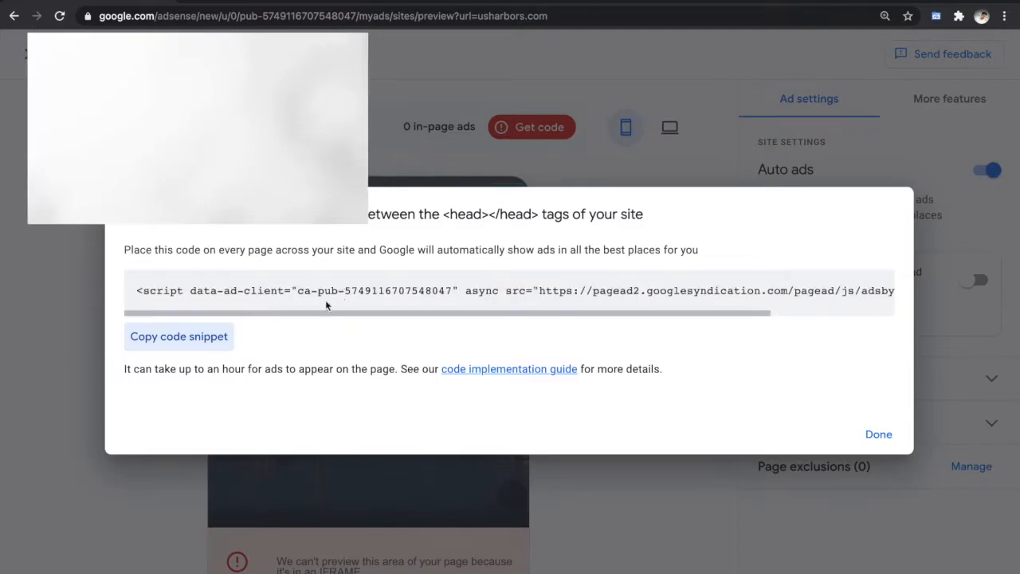
pyautogui.click(205, 341)
pyautogui.press('super+Tab')
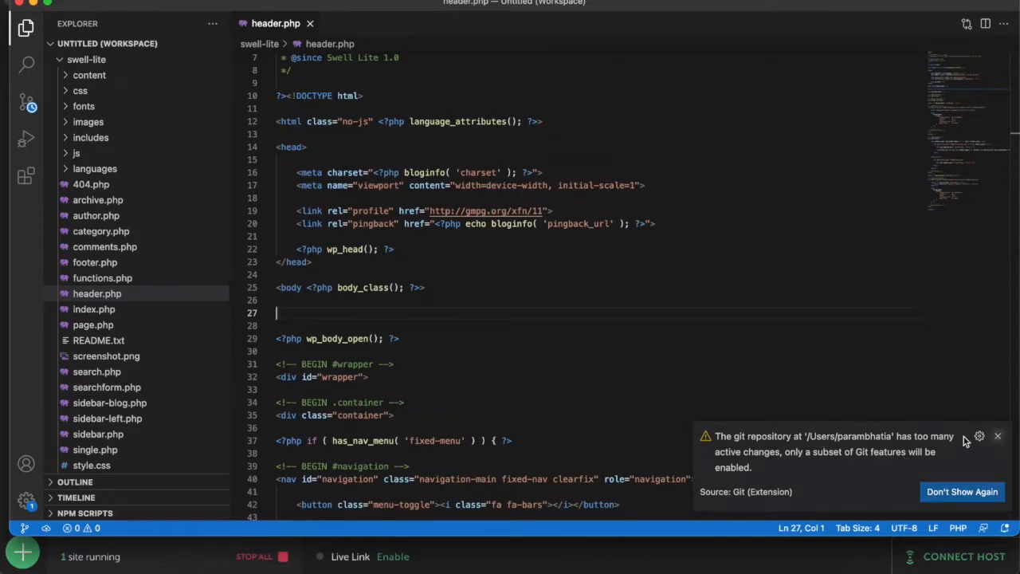
# Paste the AdSense script on its own line below the wp_head() call inside the head section of header.php and save the file.
pyautogui.click(998, 436)
pyautogui.click(394, 249)
pyautogui.press('Return')
pyautogui.press('Return')
pyautogui.press('Return')
pyautogui.press('Return')
pyautogui.press('Return')
pyautogui.press('Up')
pyautogui.press('Up')
pyautogui.press('Up')
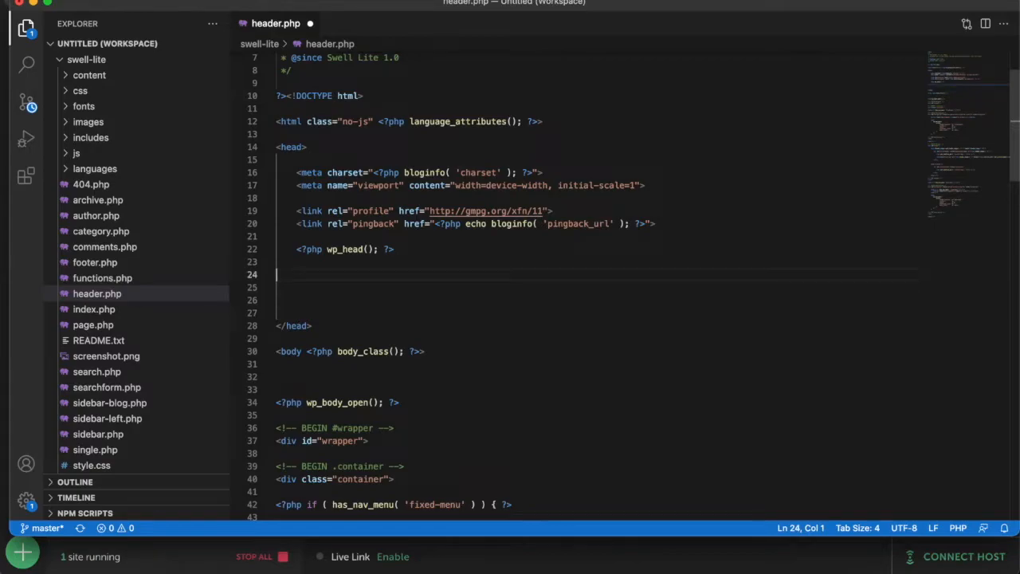
pyautogui.press('super+v')
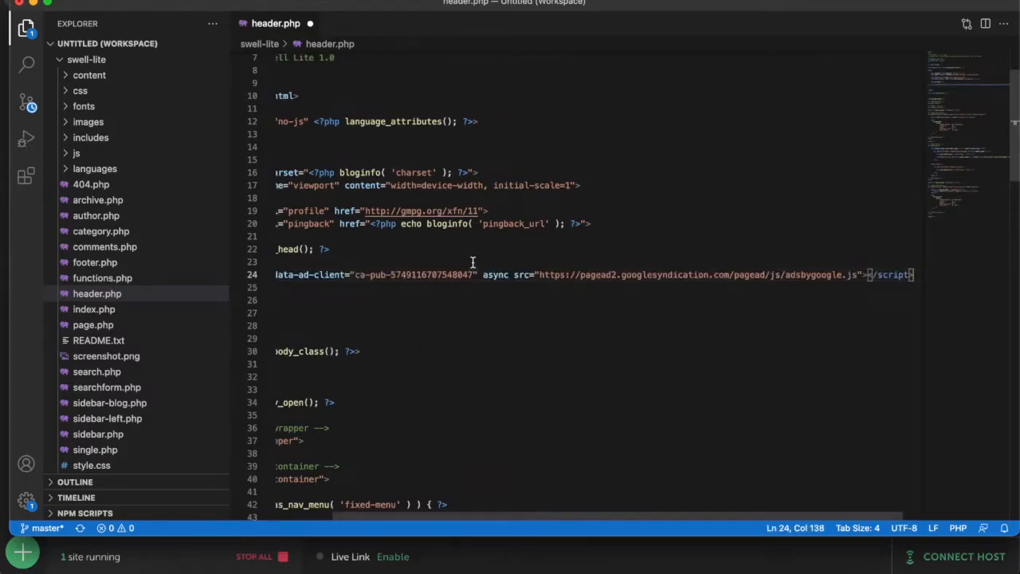
pyautogui.hscroll(-3, 473, 263)
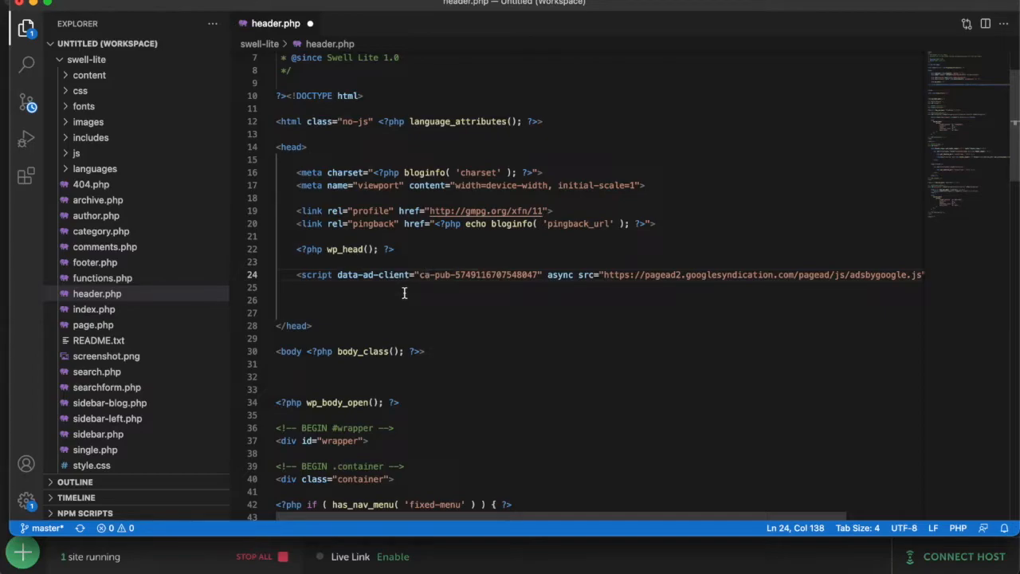
pyautogui.press('super+s')
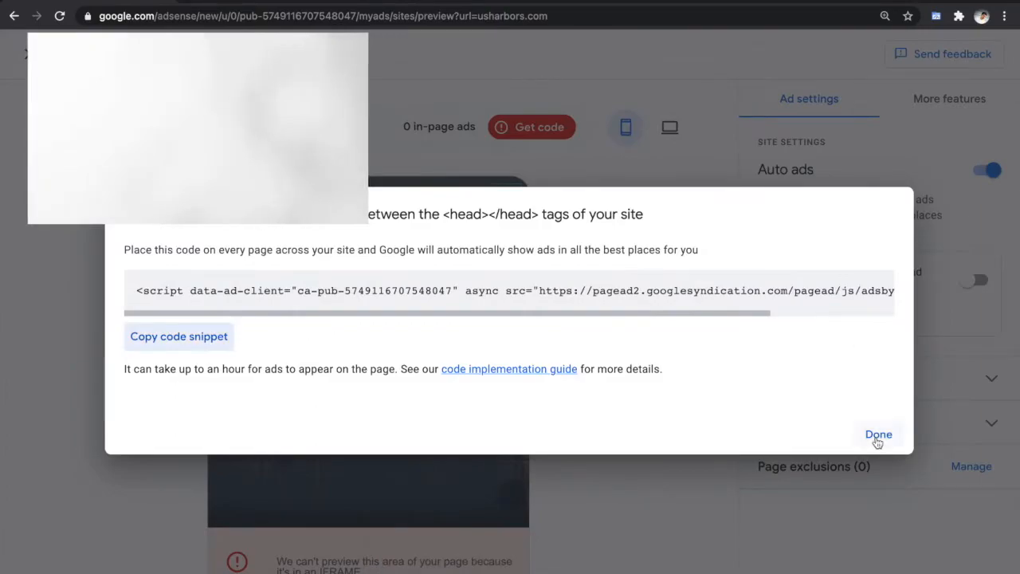
# Return to the browser, close the AdSense code dialog, reload the Moon post and open its page source.
pyautogui.click(877, 437)
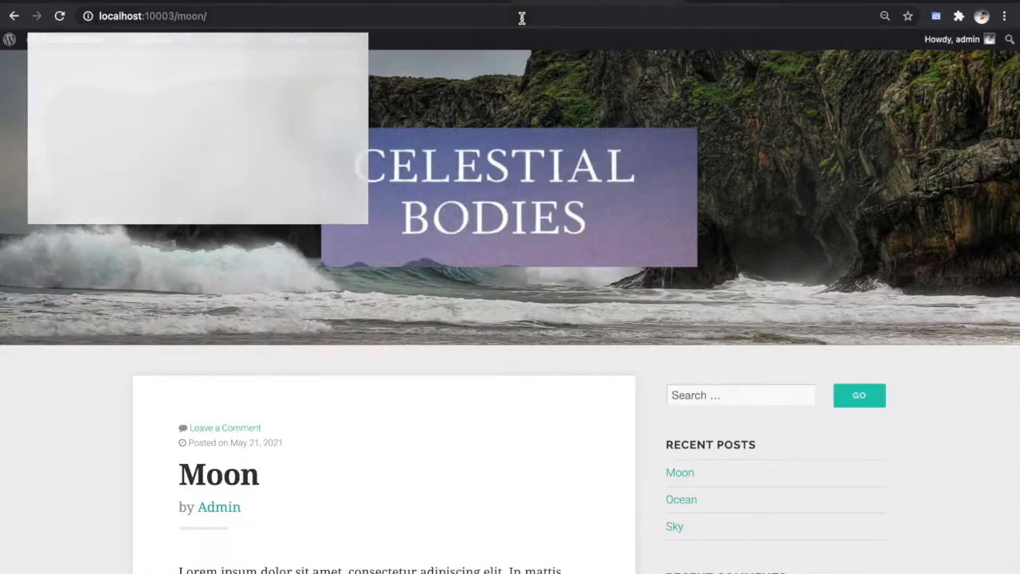
pyautogui.click(522, 18)
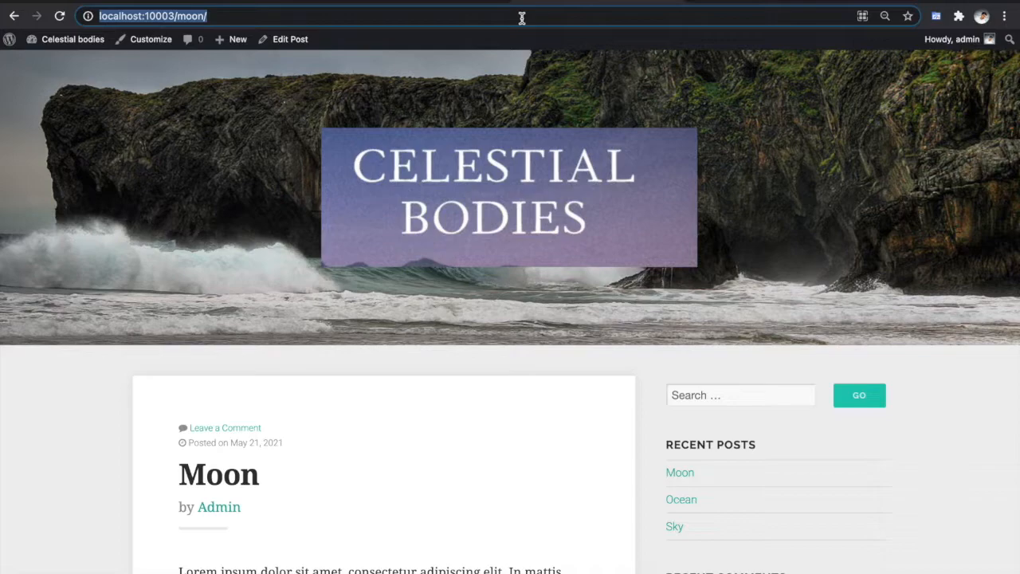
pyautogui.press('Return')
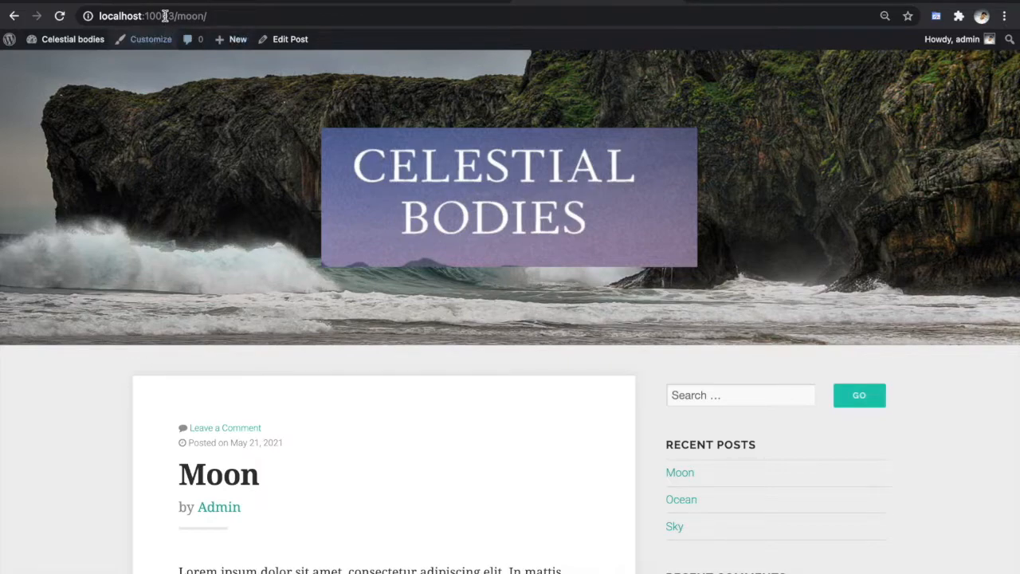
pyautogui.rightClick(101, 357)
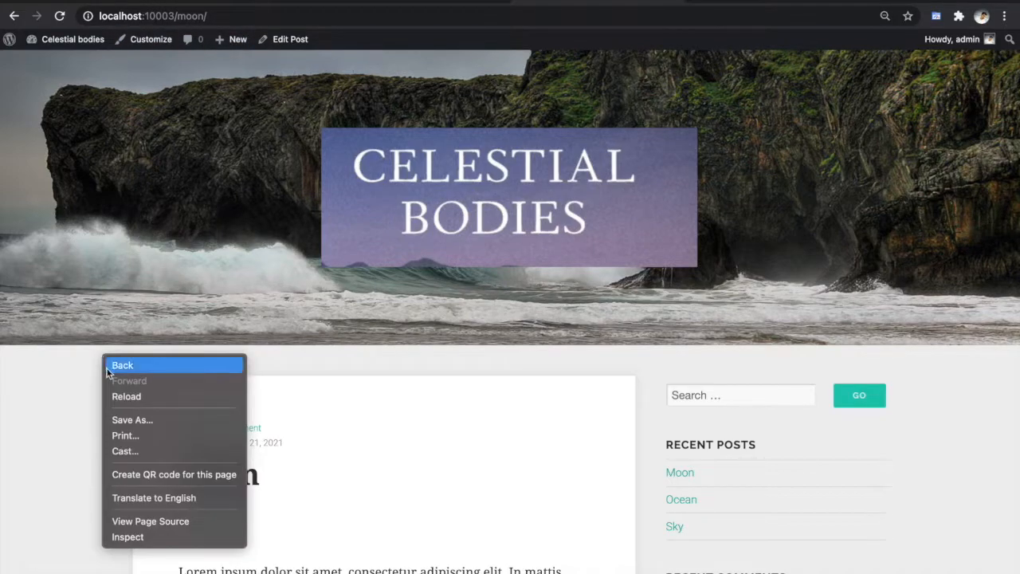
pyautogui.click(165, 520)
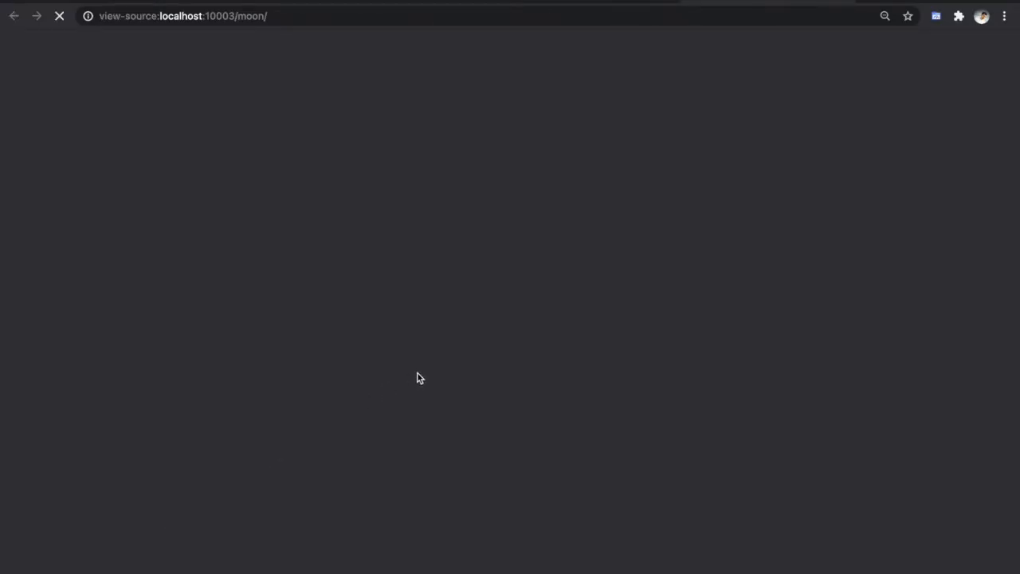
# Copy the publisher number from header.php, search the Moon post's page source for it and highlight the AdSense script line.
pyautogui.press('super+f')
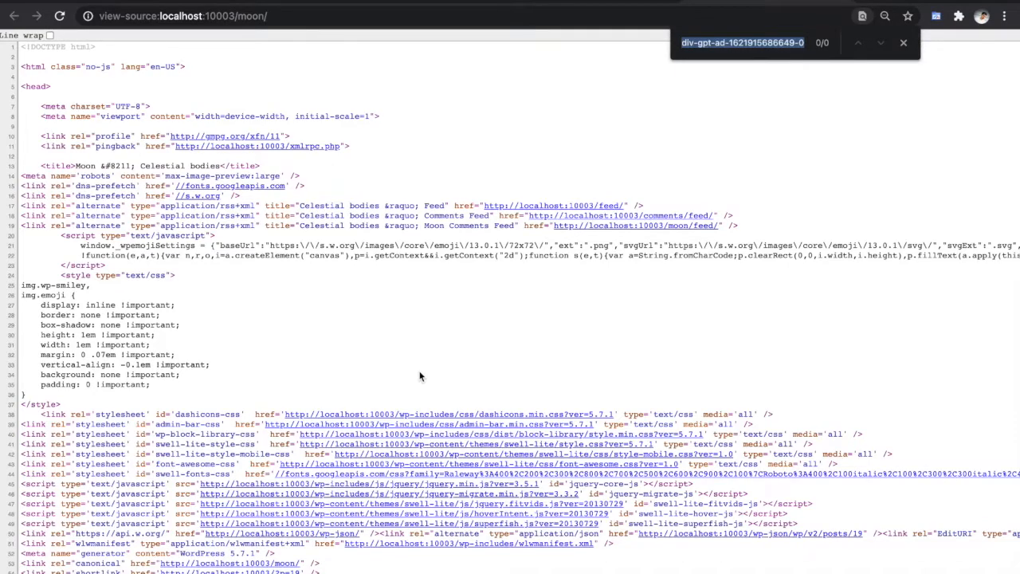
pyautogui.hotkey('ctrl', 'Left')
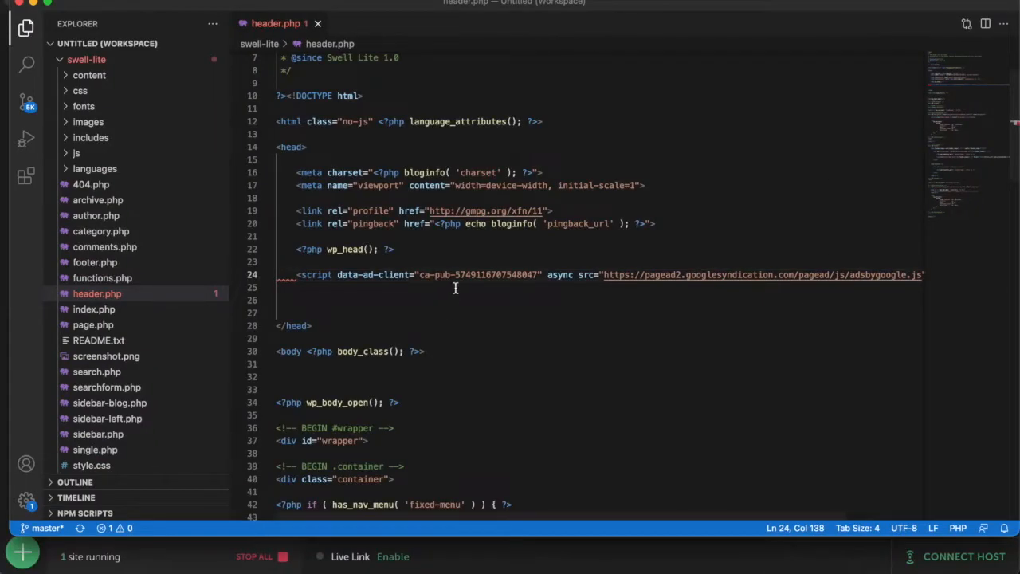
pyautogui.doubleClick(481, 275)
pyautogui.press('super+c')
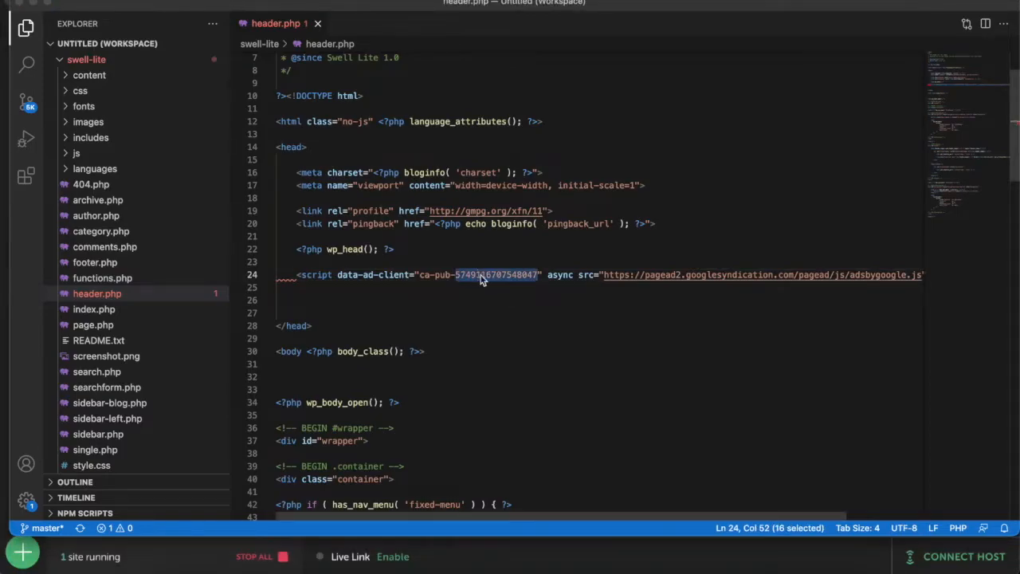
pyautogui.hotkey('ctrl', 'Right')
pyautogui.press('super+v')
pyautogui.press('Return')
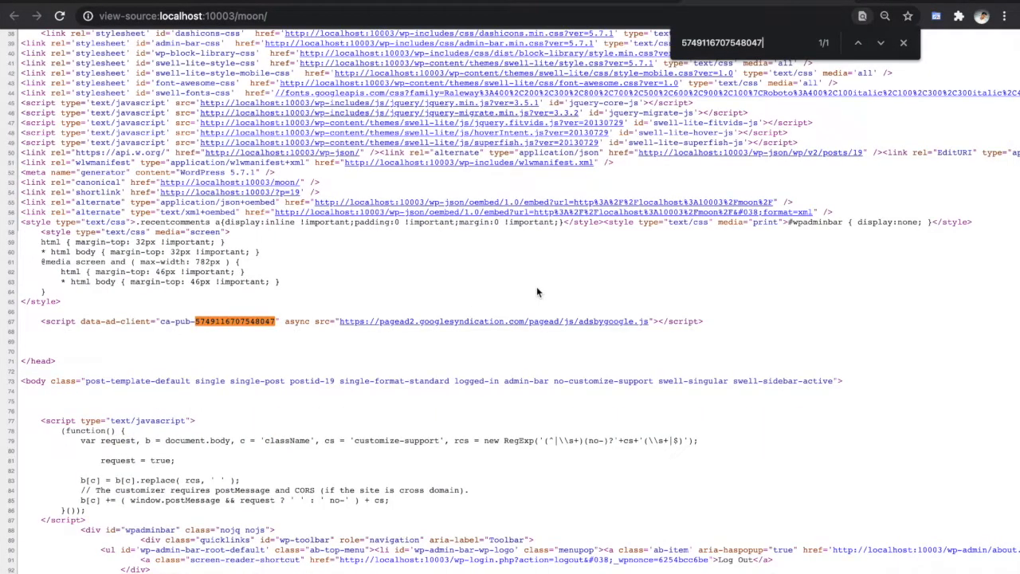
pyautogui.tripleClick(91, 322)
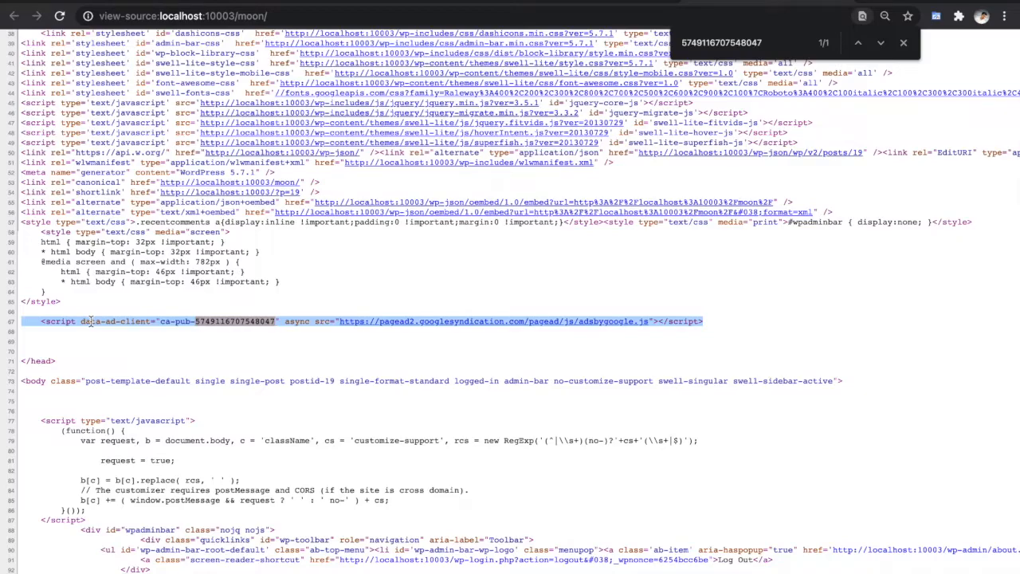
# Open Google in a new browser tab and search for ads.txt.
pyautogui.click(790, 2)
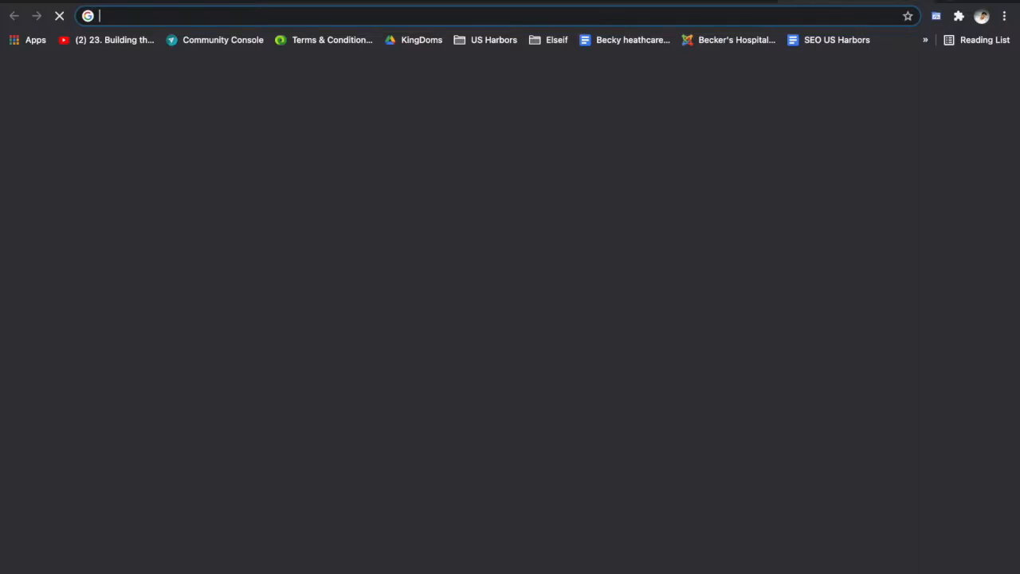
pyautogui.write('go')
pyautogui.press('Return')
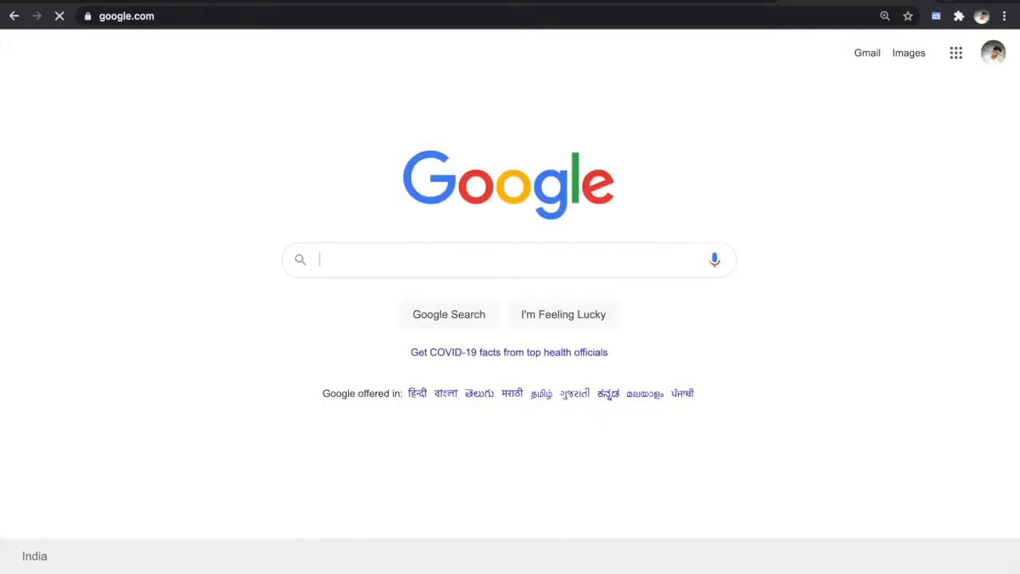
pyautogui.write('ads.')
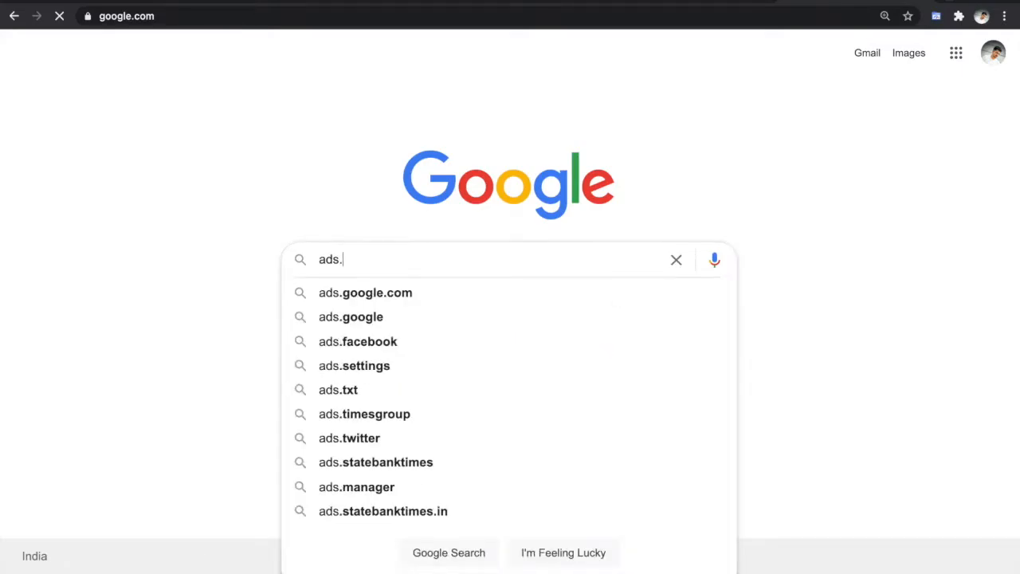
pyautogui.write('txt')
pyautogui.press('Return')
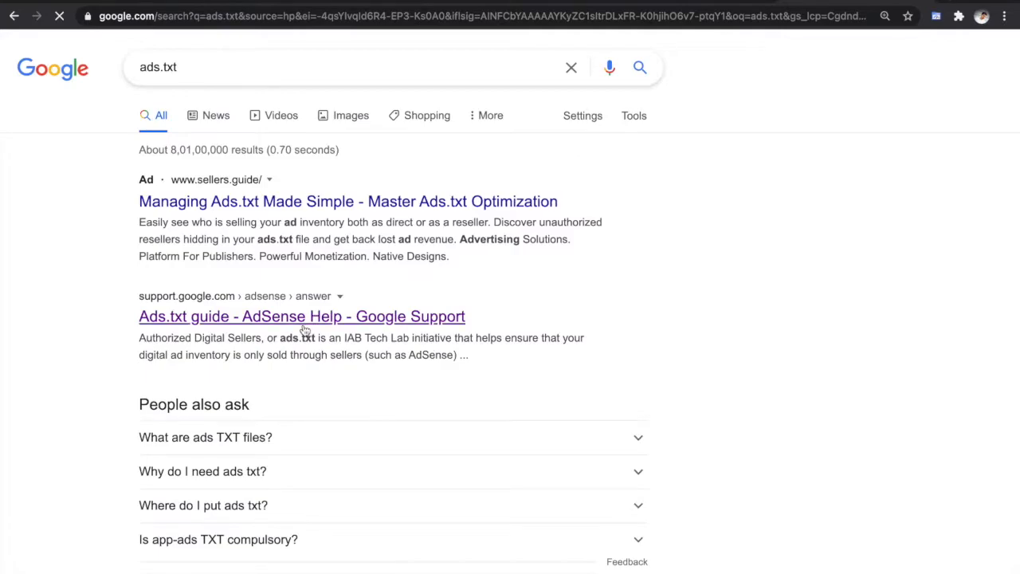
# Open the AdSense Help Ads.txt guide in a new tab and go to the section on adding the publisher ID.
pyautogui.rightClick(323, 332)
pyautogui.click(331, 334)
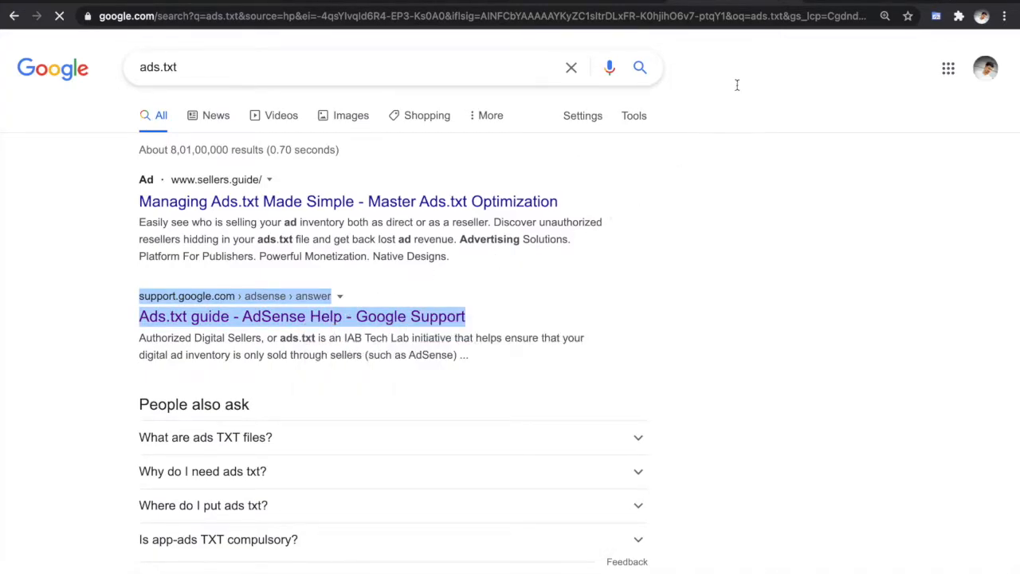
pyautogui.click(820, 2)
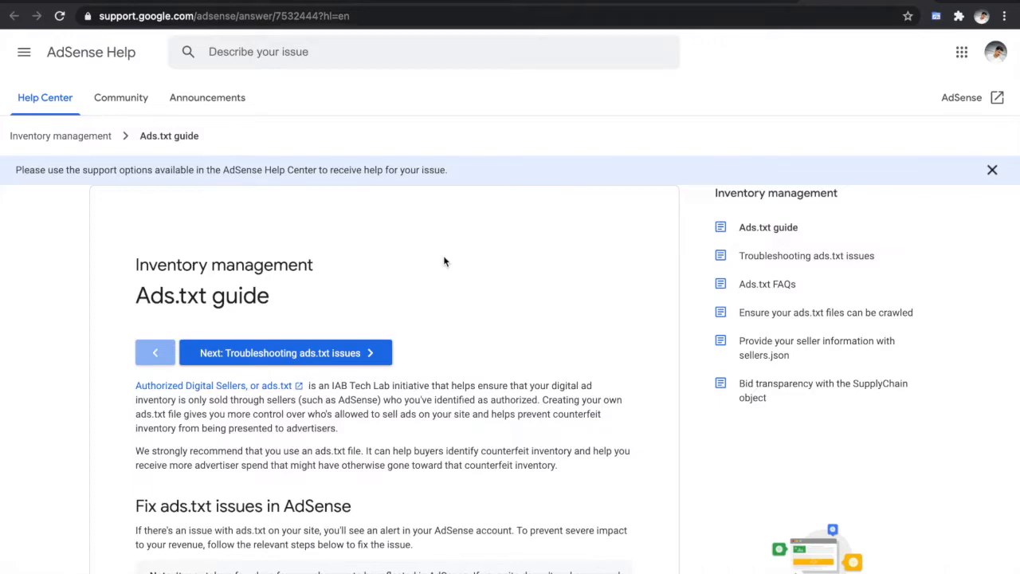
pyautogui.scroll(-1, 567, 401)
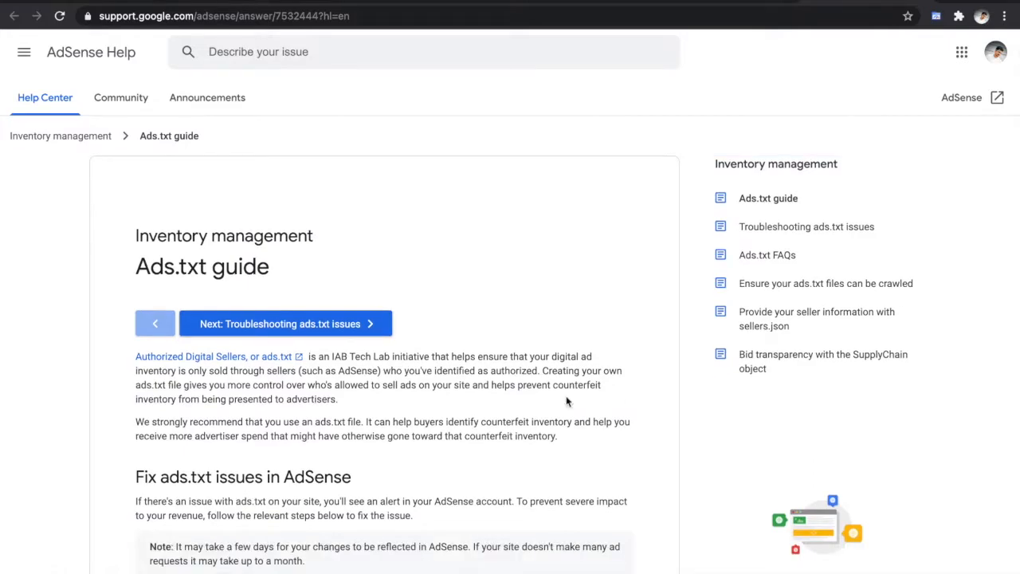
pyautogui.scroll(-5, 566, 401)
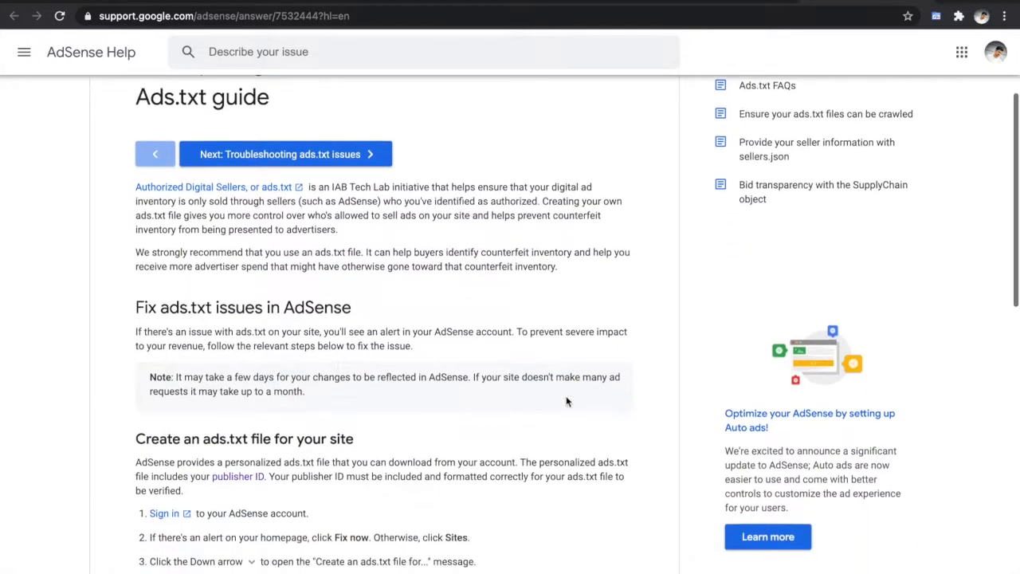
pyautogui.scroll(-4, 566, 401)
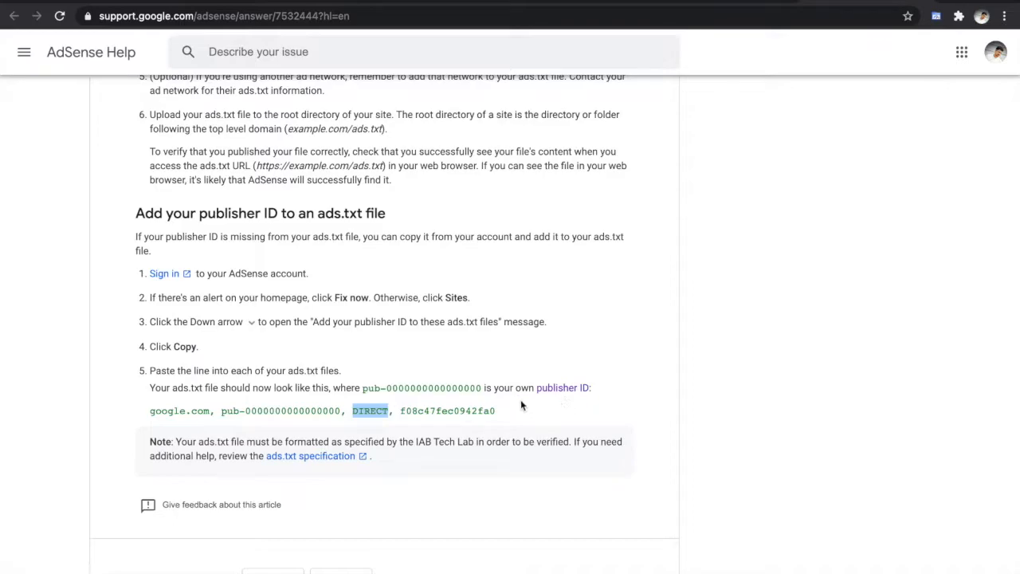
# Examine the google.com domain and the placeholder publisher ID in the guide's sample ads.txt line.
pyautogui.moveTo(210, 411); pyautogui.dragTo(160, 410)
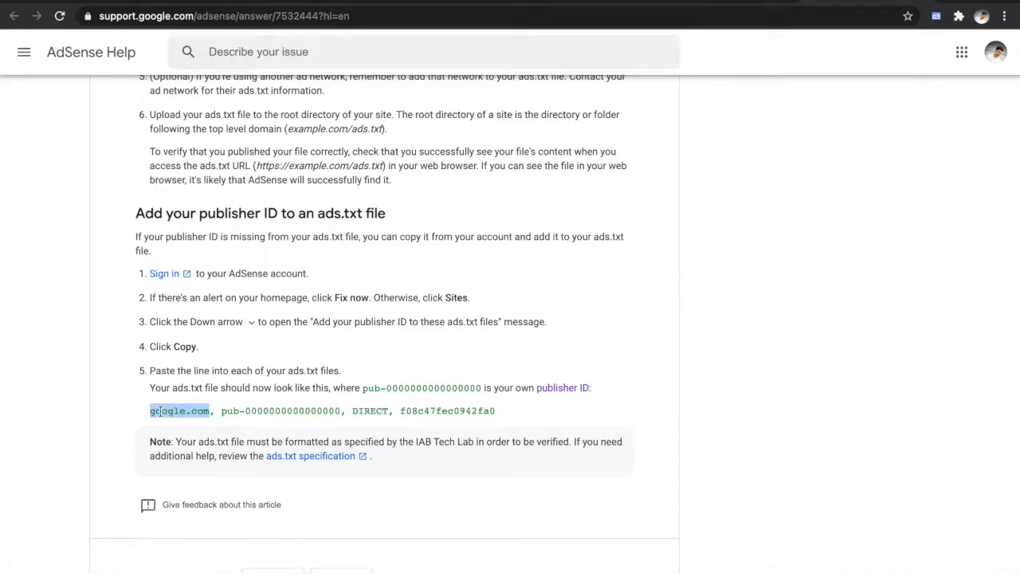
pyautogui.doubleClick(201, 412)
pyautogui.moveTo(201, 411); pyautogui.dragTo(181, 412)
pyautogui.doubleClick(182, 411)
pyautogui.moveTo(181, 411); pyautogui.dragTo(193, 413)
pyautogui.doubleClick(228, 412)
pyautogui.moveTo(228, 413); pyautogui.dragTo(289, 413)
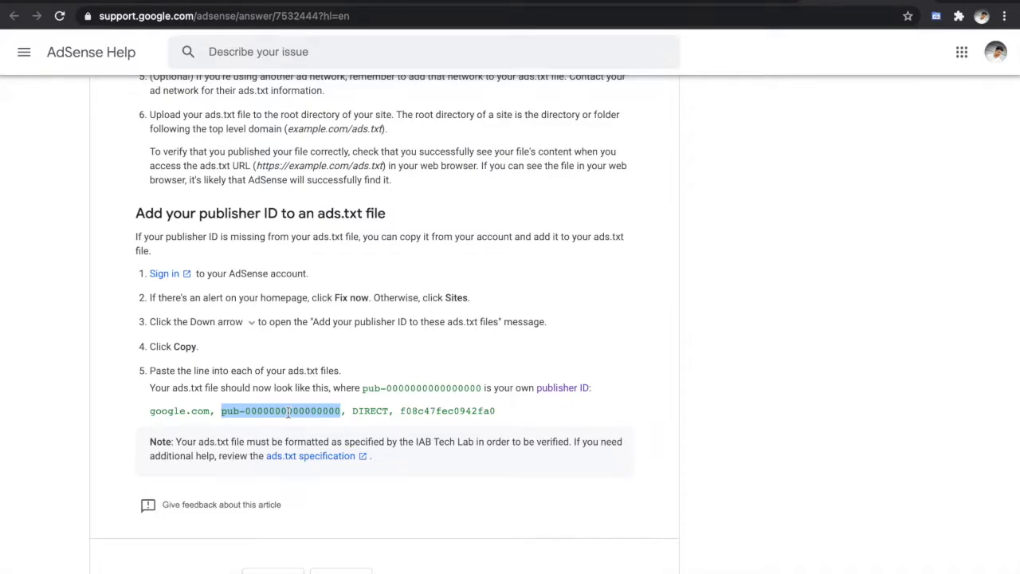
# Switch to the Google AdSense home page and highlight the account's publisher ID in the page address.
pyautogui.click(80, 1)
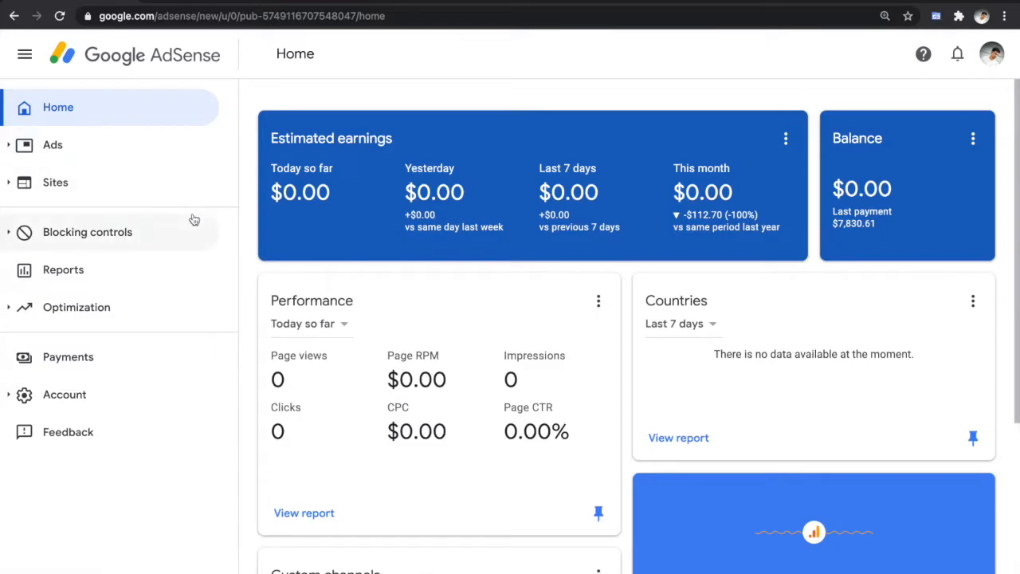
pyautogui.click(299, 15)
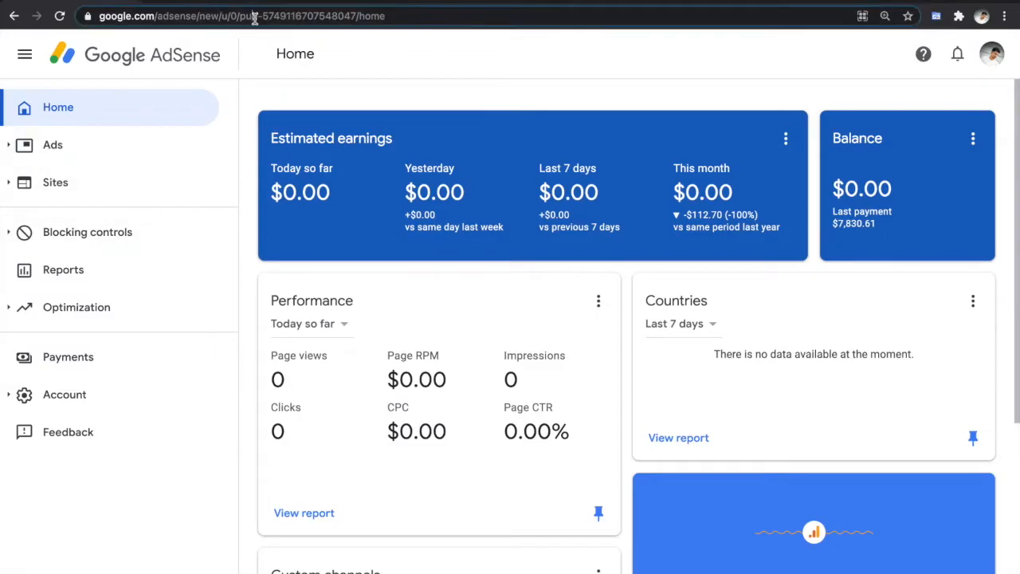
pyautogui.moveTo(299, 16)
pyautogui.mouseDown()
pyautogui.moveTo(361, 22)
pyautogui.moveTo(303, 16)
pyautogui.mouseUp()
pyautogui.doubleClick(384, 16)
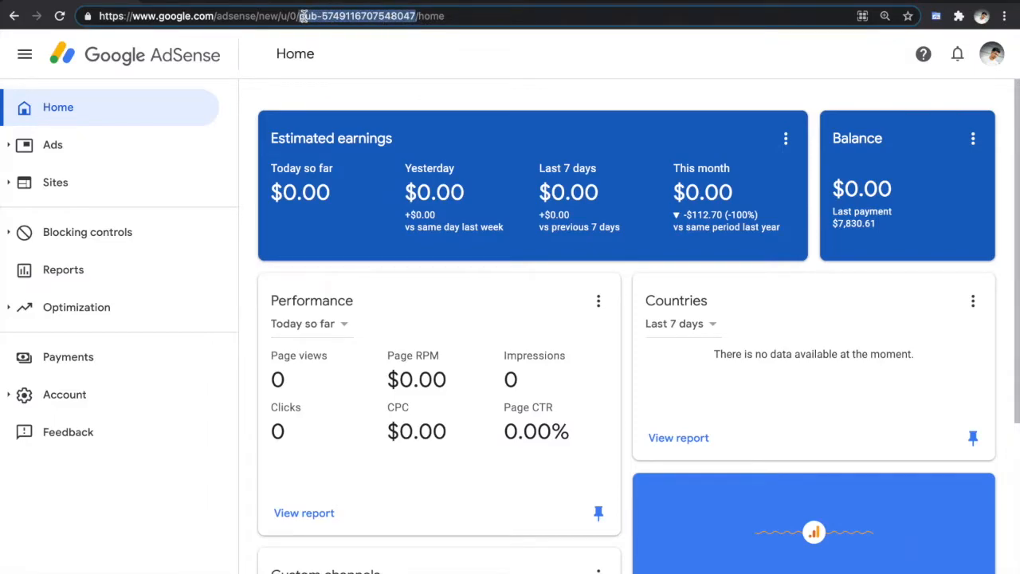
pyautogui.doubleClick(304, 16)
pyautogui.moveTo(304, 15); pyautogui.dragTo(383, 13)
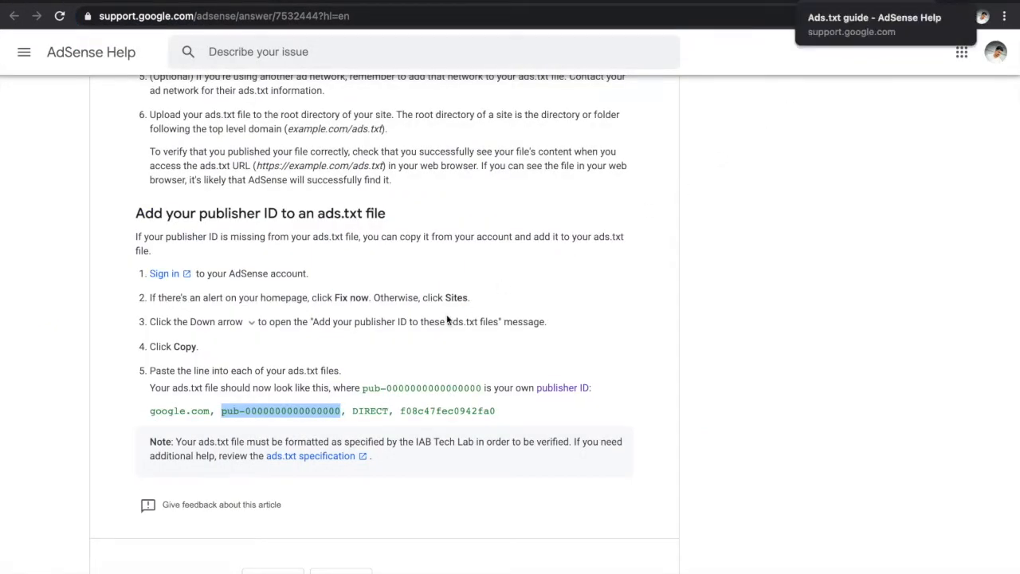
# Back in the Ads.txt guide, examine the DIRECT field, the final code and the google.com domain, ending with the whole sample line selected.
pyautogui.doubleClick(371, 411)
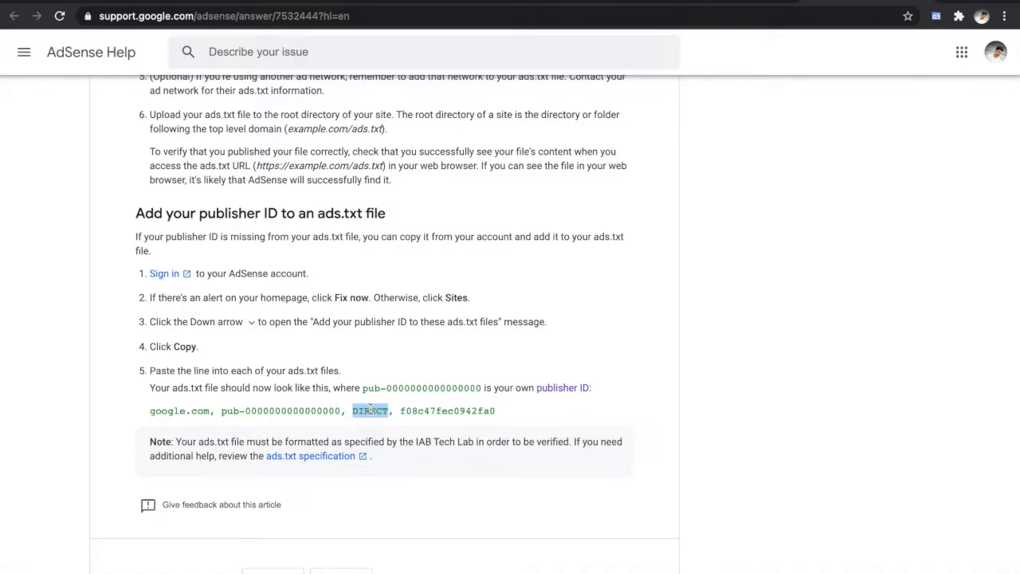
pyautogui.doubleClick(370, 411)
pyautogui.doubleClick(414, 409)
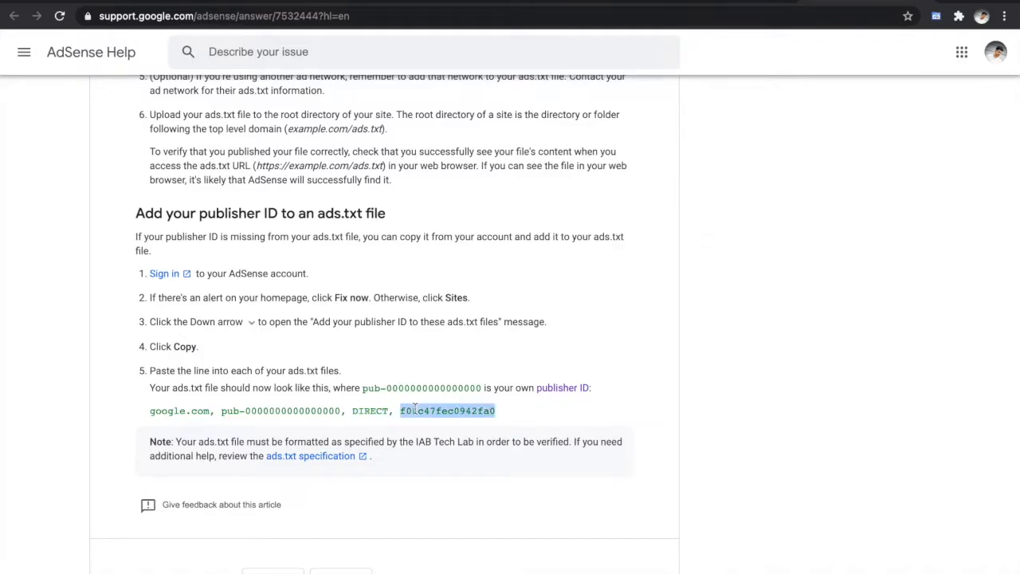
pyautogui.doubleClick(194, 415)
pyautogui.moveTo(194, 415); pyautogui.dragTo(174, 410)
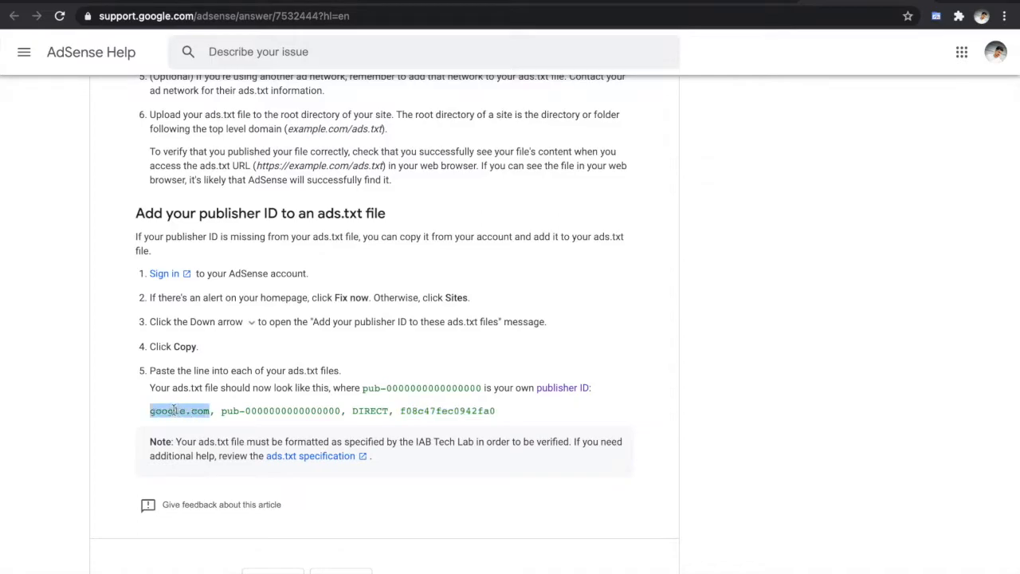
pyautogui.tripleClick(173, 410)
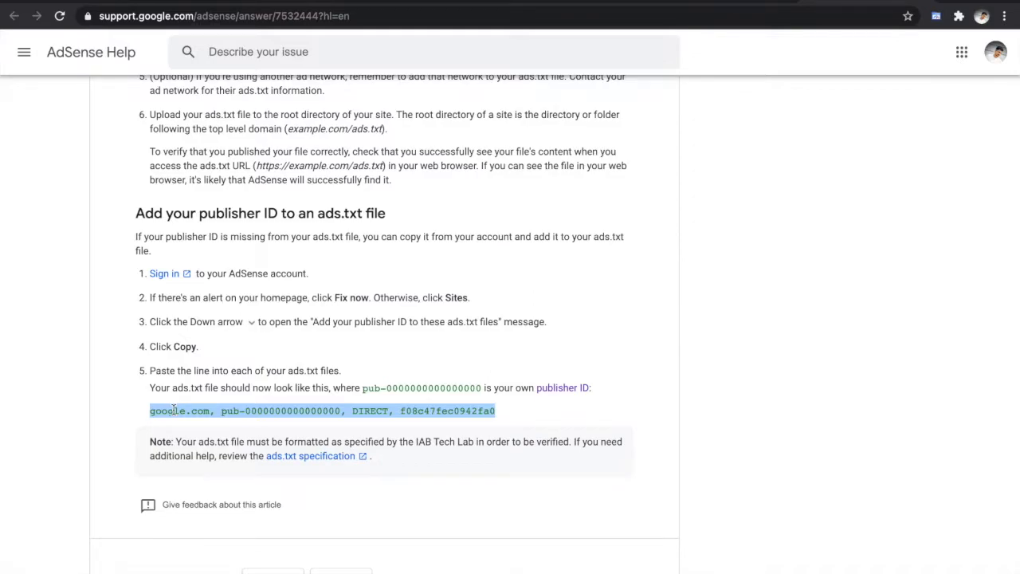
# Switch to the Celestial Bodies site and load localhost:10003/ads.txt to check whether the file exists.
pyautogui.click(445, 3)
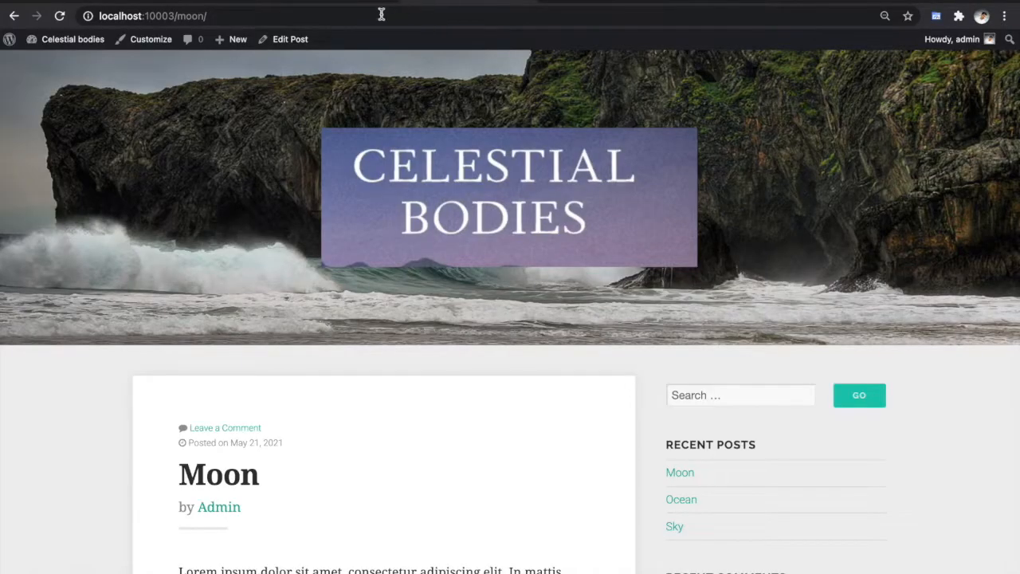
pyautogui.doubleClick(185, 16)
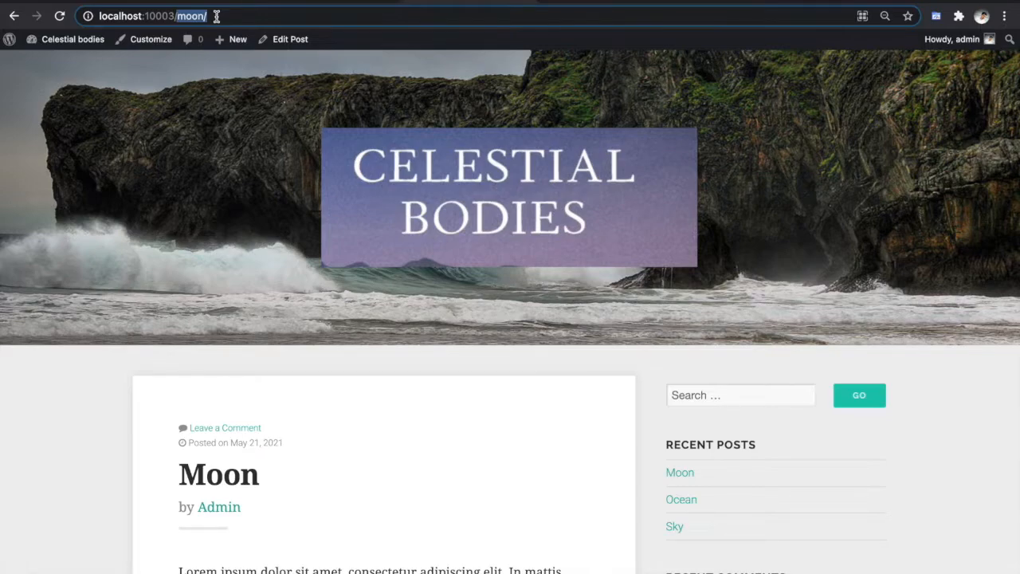
pyautogui.press('BackSpace')
pyautogui.write('ad')
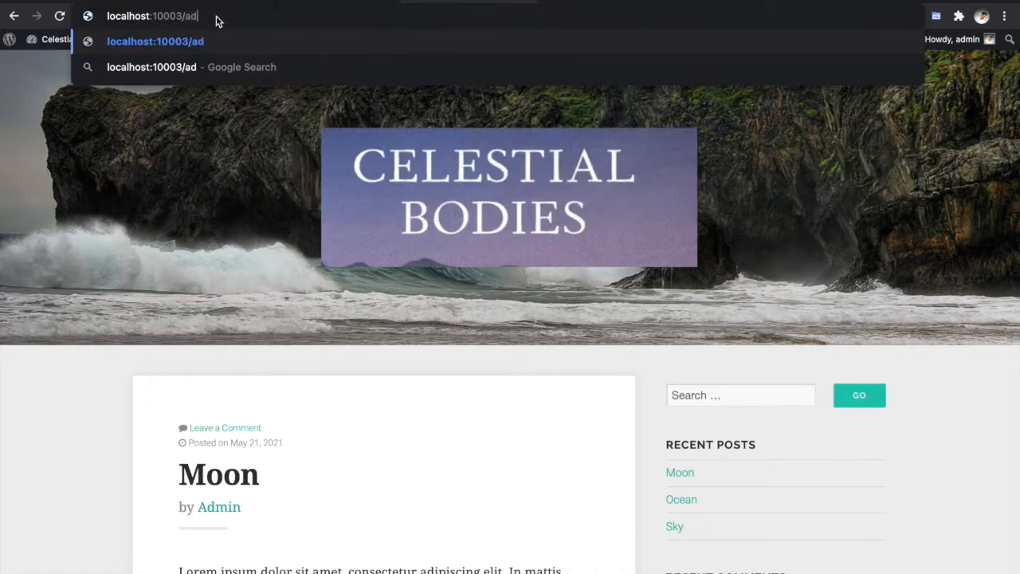
pyautogui.write('s.')
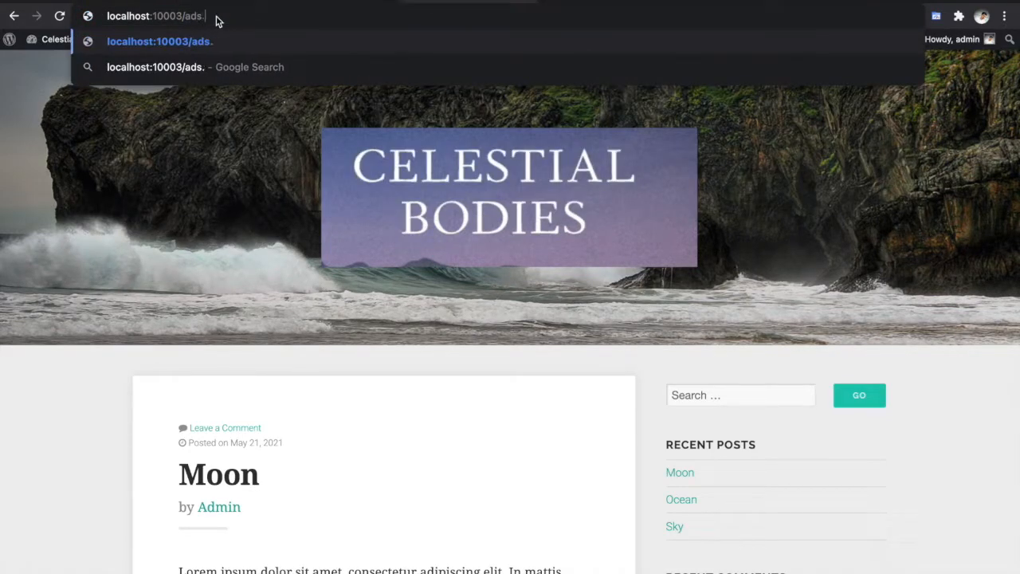
pyautogui.write('txt')
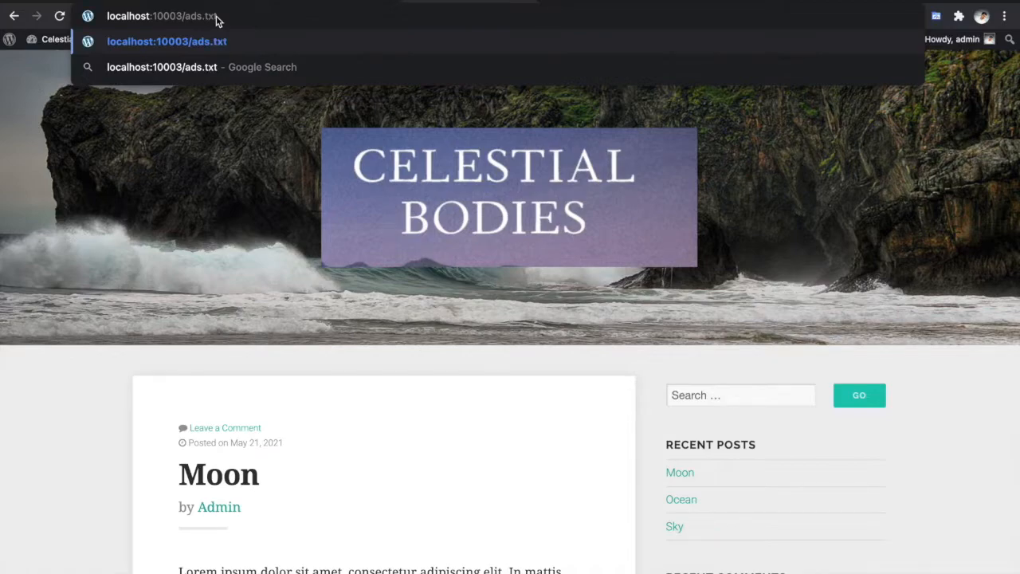
pyautogui.press('Return')
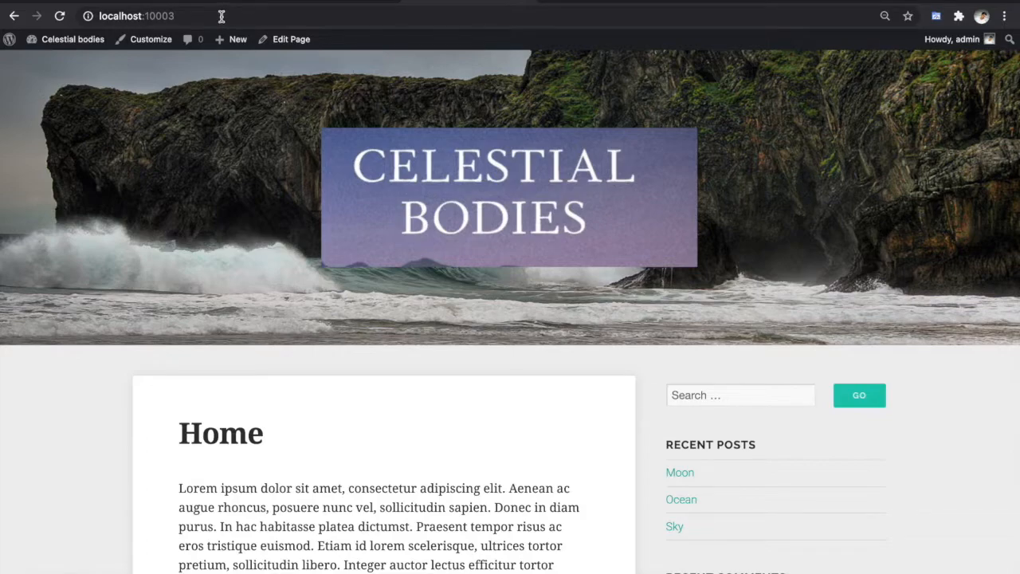
# In the WordPress admin, go to adding a new plugin and search for "advanced ads".
pyautogui.click(311, 1)
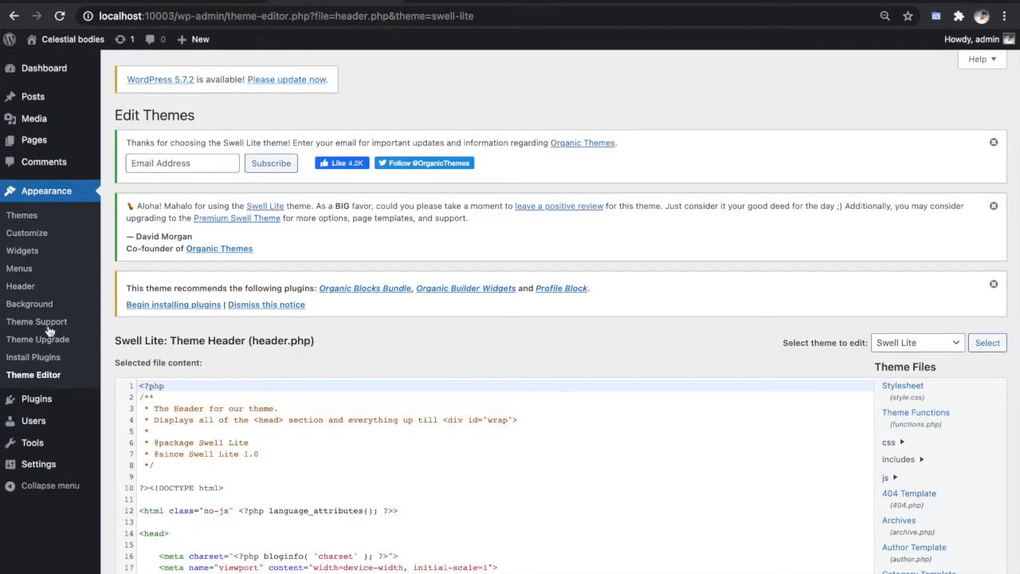
pyautogui.moveTo(44, 411)
pyautogui.click(122, 403)
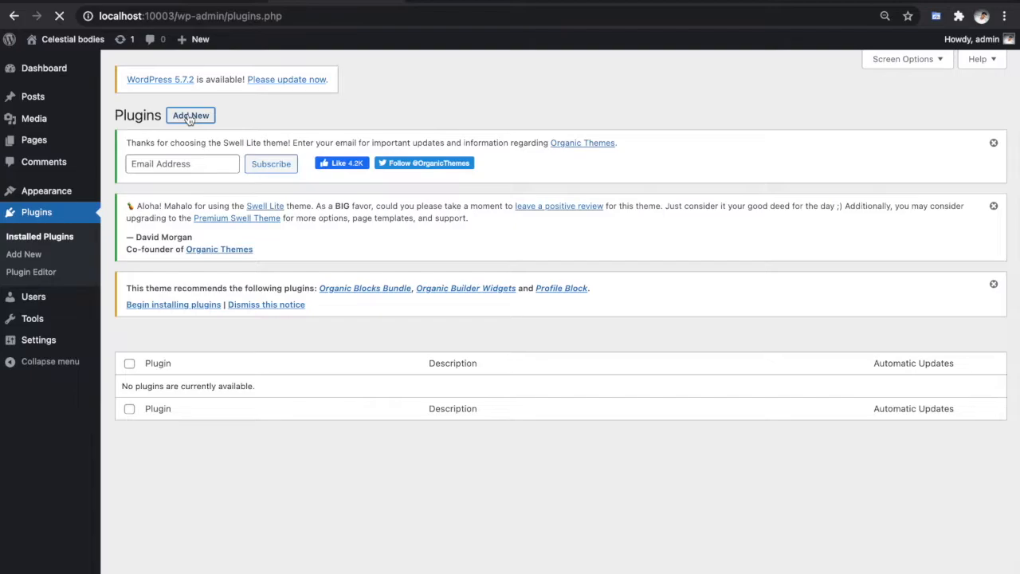
pyautogui.click(189, 116)
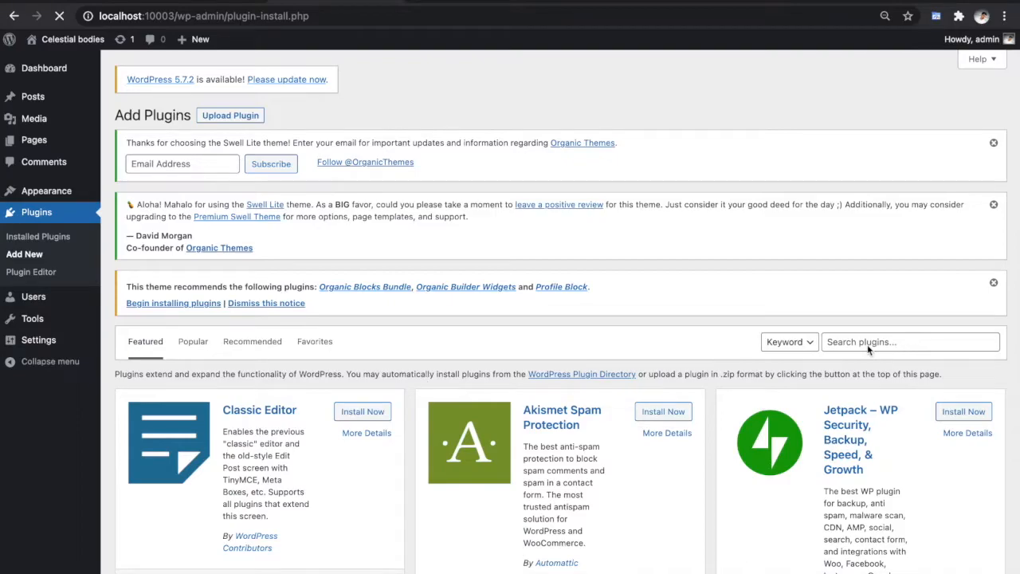
pyautogui.click(869, 343)
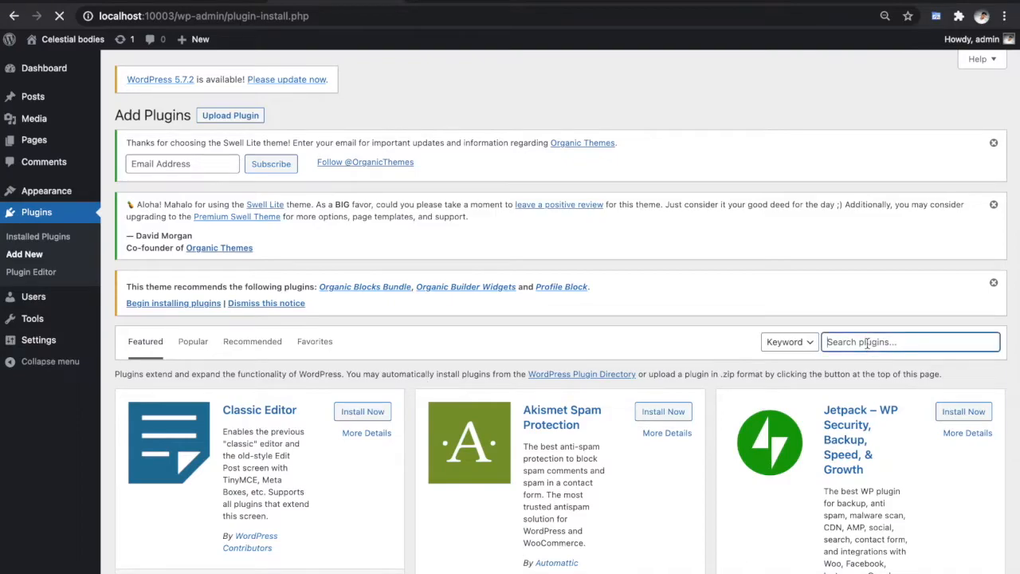
pyautogui.write('advanced ads')
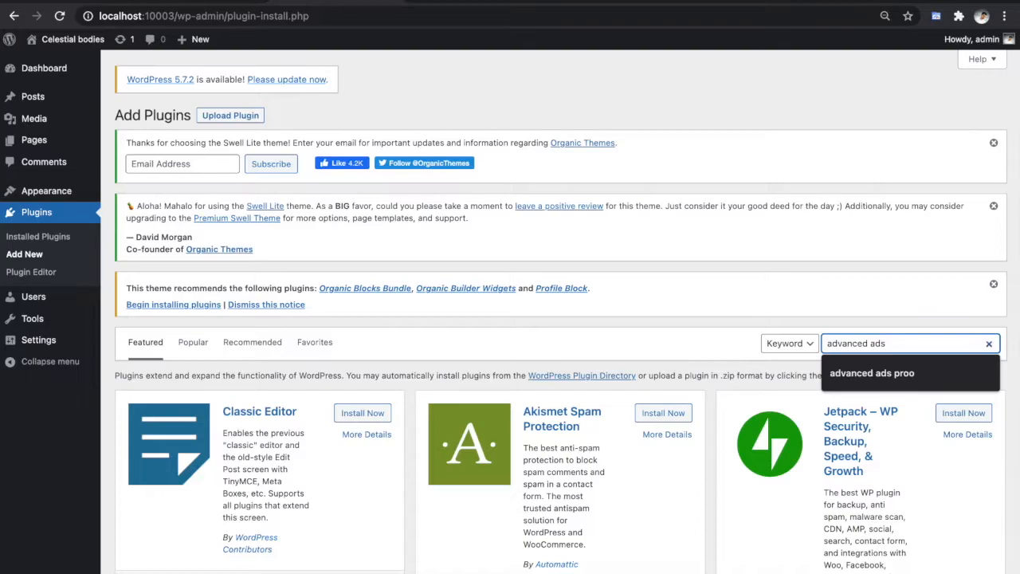
pyautogui.press('Return')
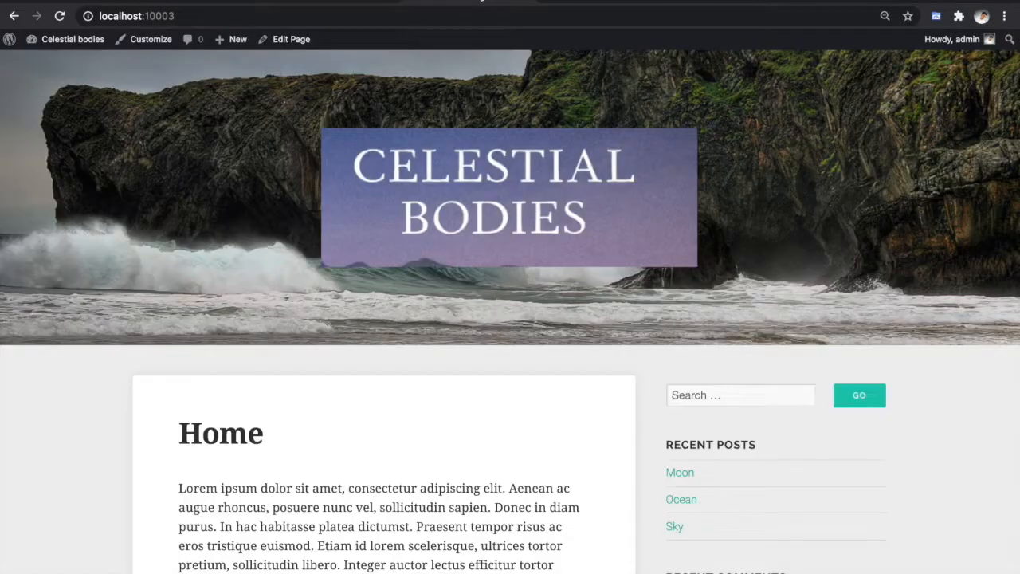
# Install and activate the Advanced Ads – Ad Manager & AdSense plugin from the search results.
pyautogui.click(220, 17)
pyautogui.click(224, 16)
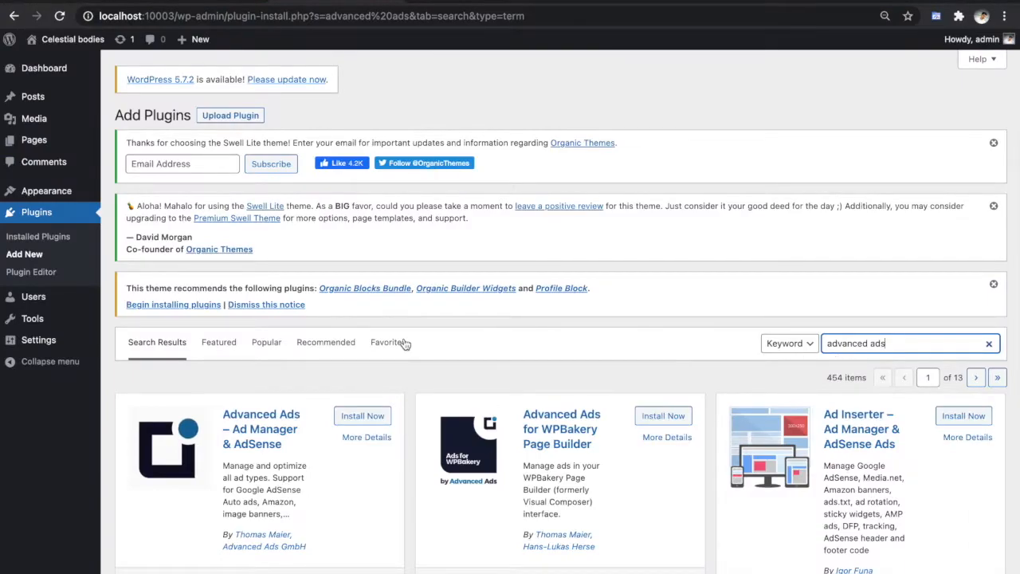
pyautogui.scroll(-2, 405, 343)
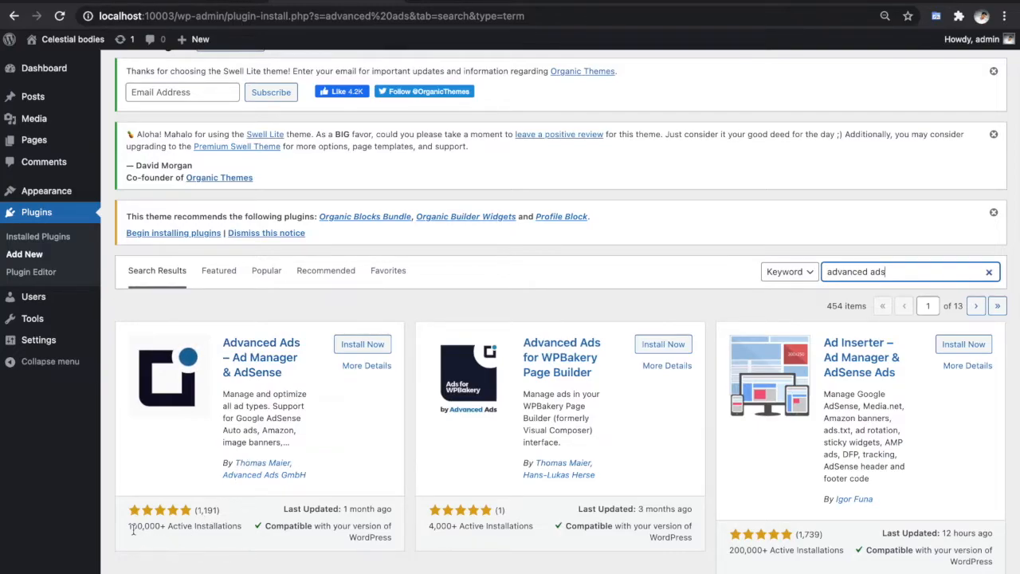
pyautogui.click(362, 348)
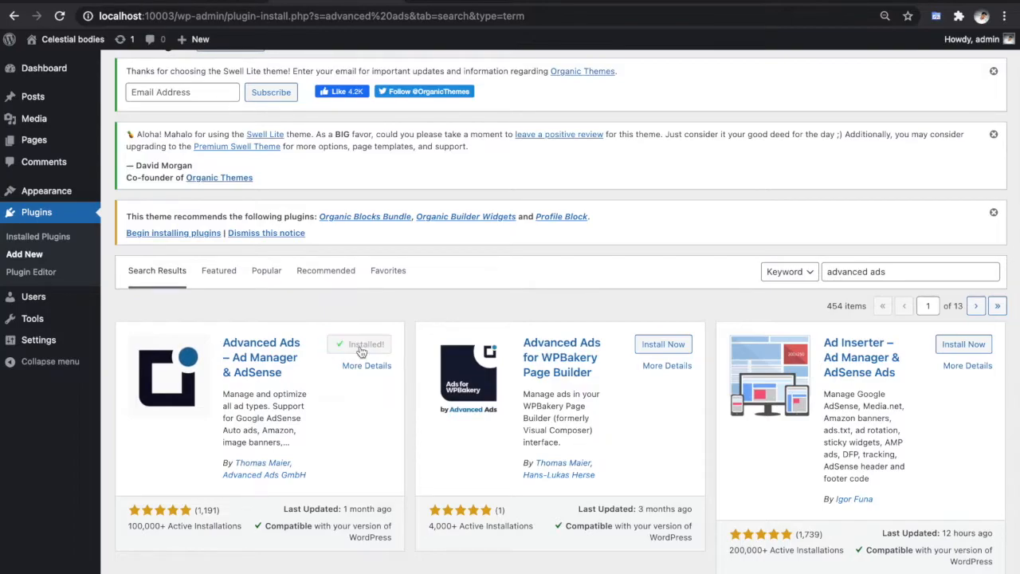
pyautogui.click(361, 351)
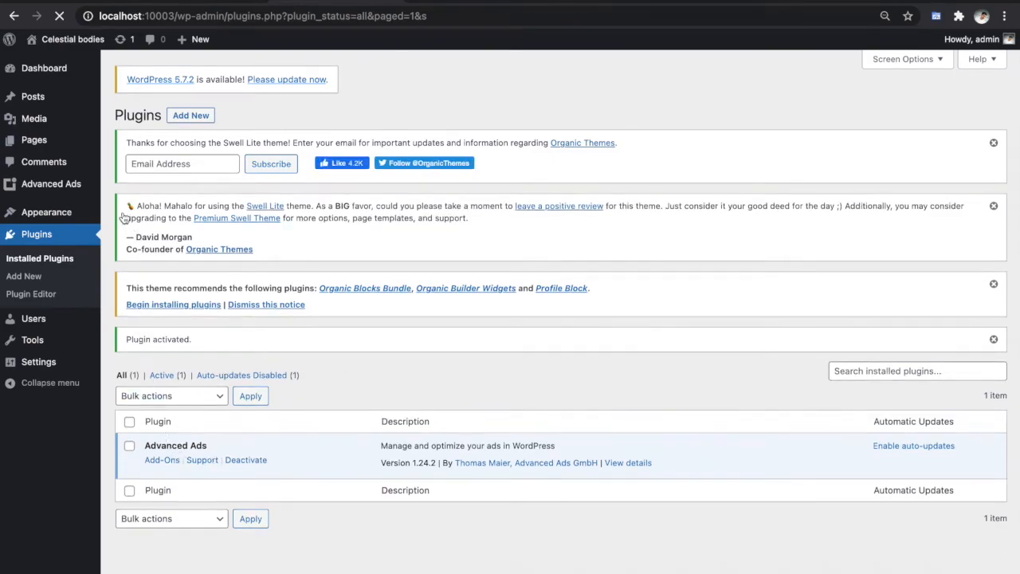
# Open the Advanced Ads general settings at the ads.txt section.
pyautogui.moveTo(68, 187)
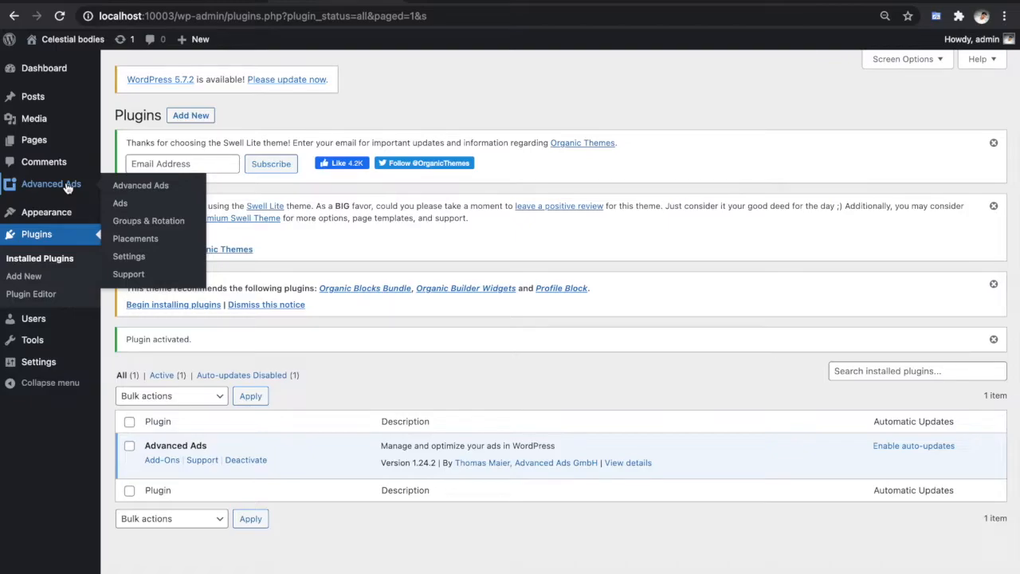
pyautogui.click(128, 257)
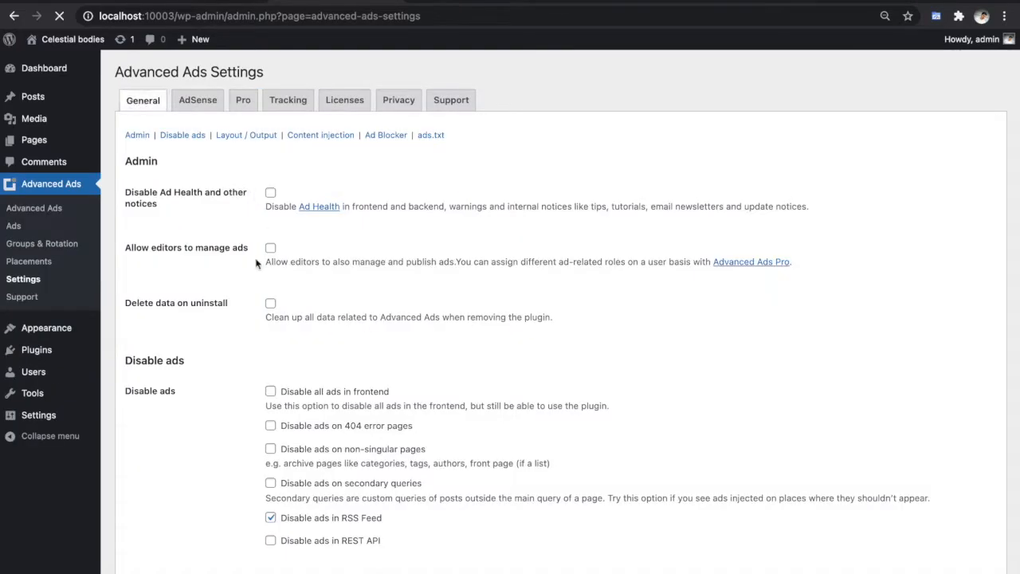
pyautogui.scroll(-3, 228, 346)
pyautogui.scroll(-5, 228, 347)
pyautogui.scroll(-7, 227, 346)
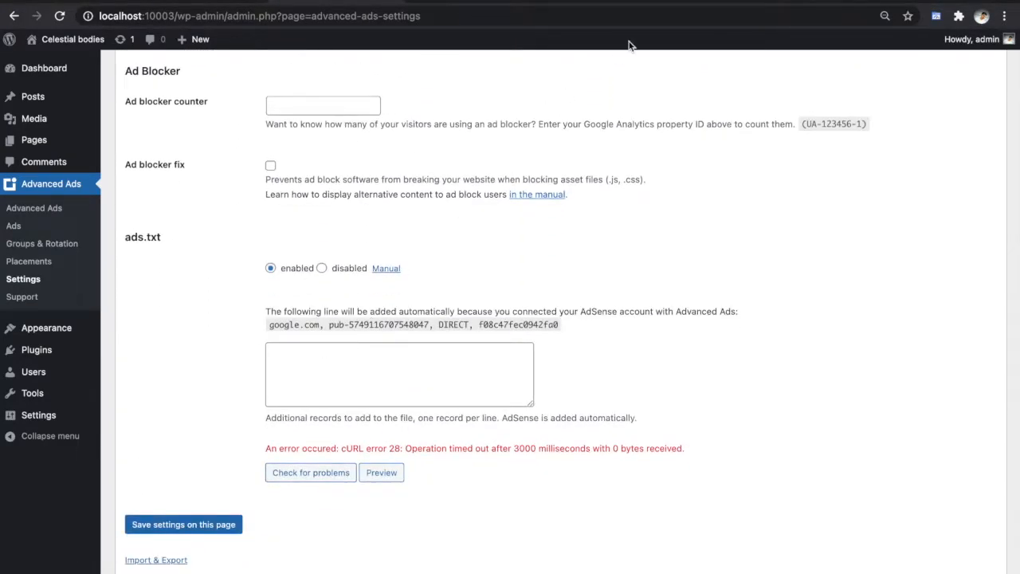
# Copy the sample ads.txt line from the AdSense Help guide and paste it into the plugin's additional ads.txt records.
pyautogui.click(845, 1)
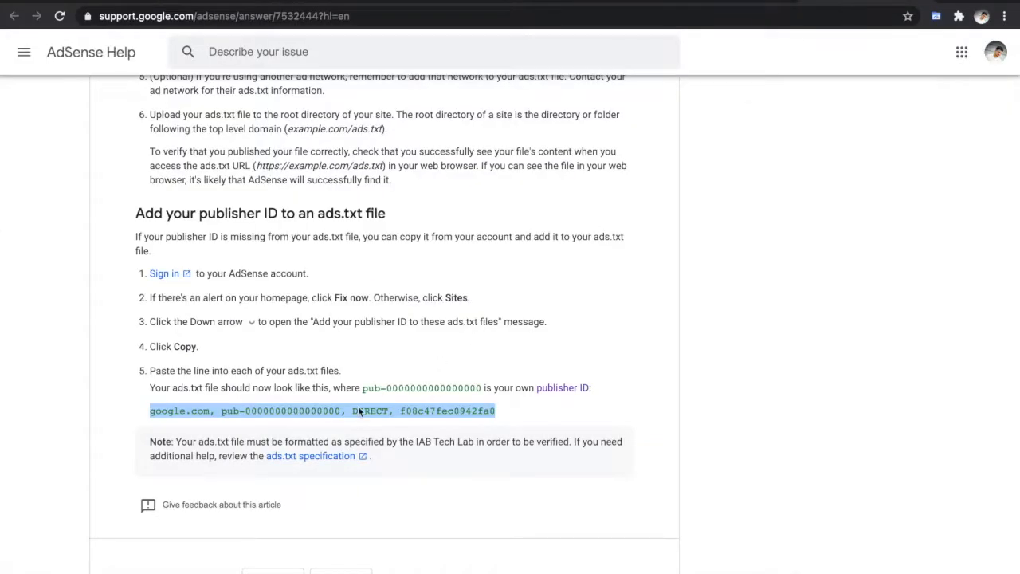
pyautogui.tripleClick(284, 410)
pyautogui.tripleClick(284, 410)
pyautogui.press('super+c')
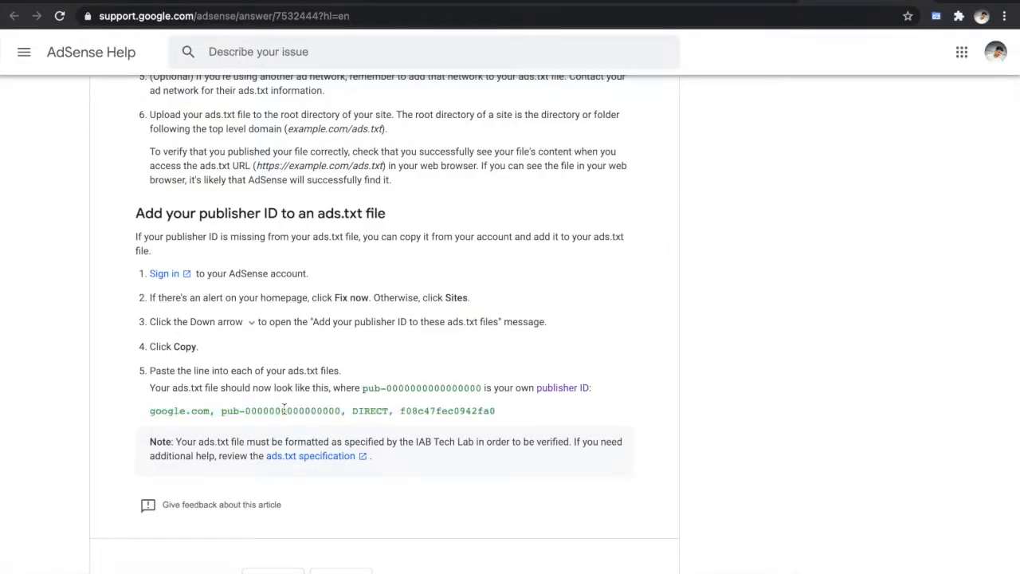
pyautogui.click(233, 2)
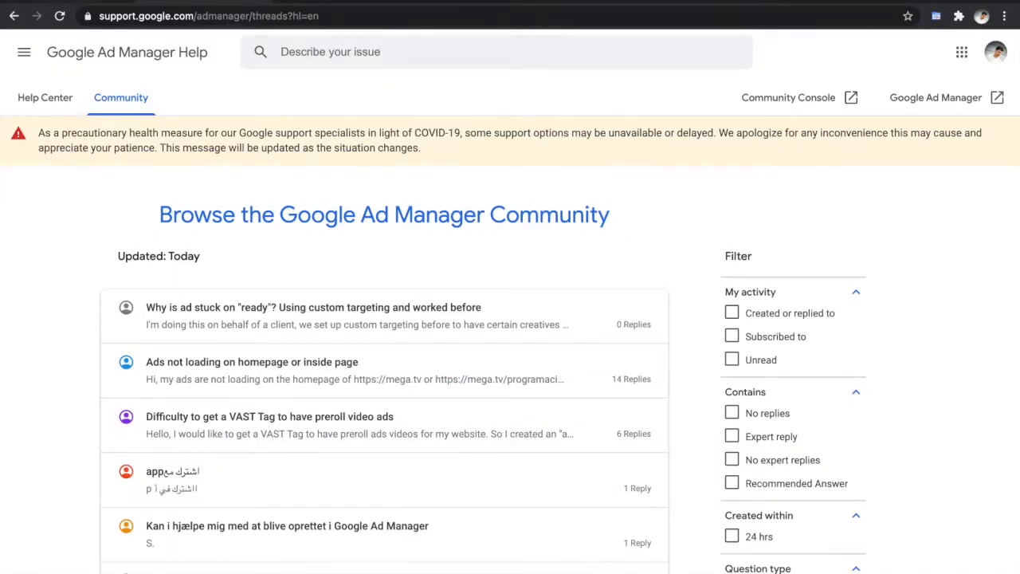
pyautogui.hotkey('ctrl', 'Tab')
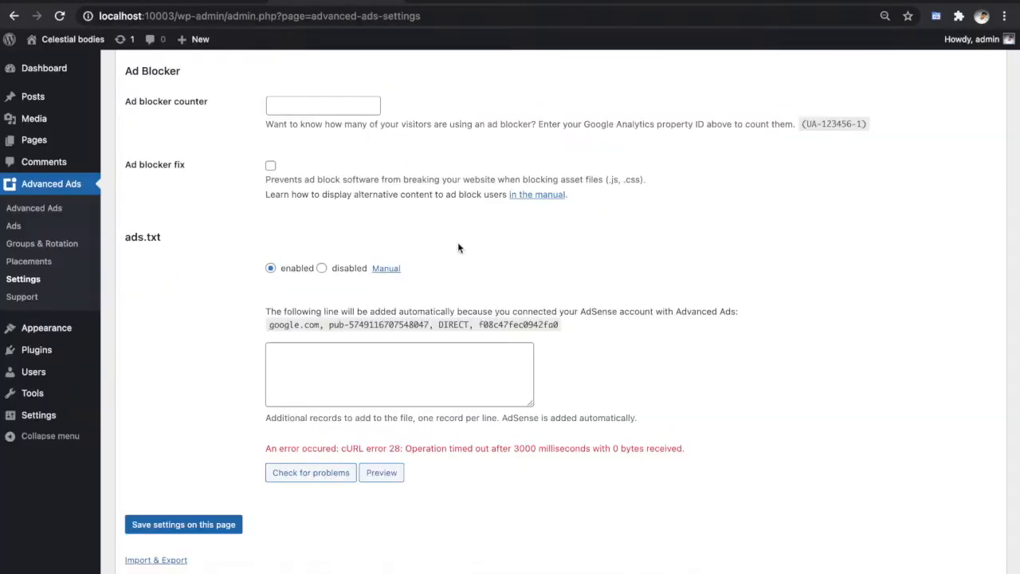
pyautogui.click(357, 356)
pyautogui.press('super+v')
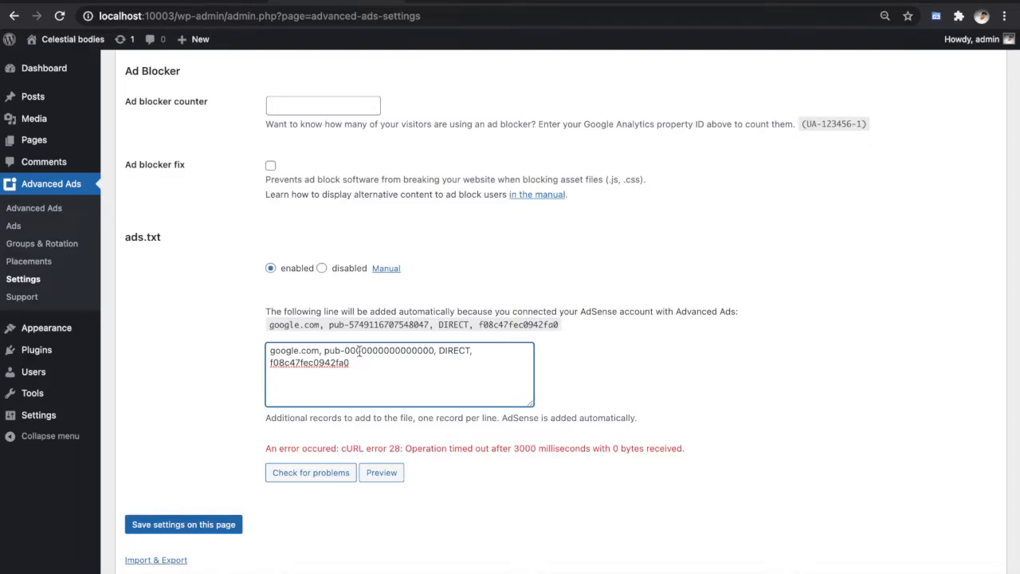
# Delete the placeholder digits after "pub-" in the pasted record and copy the account's publisher ID from the AdSense home page address.
pyautogui.doubleClick(358, 351)
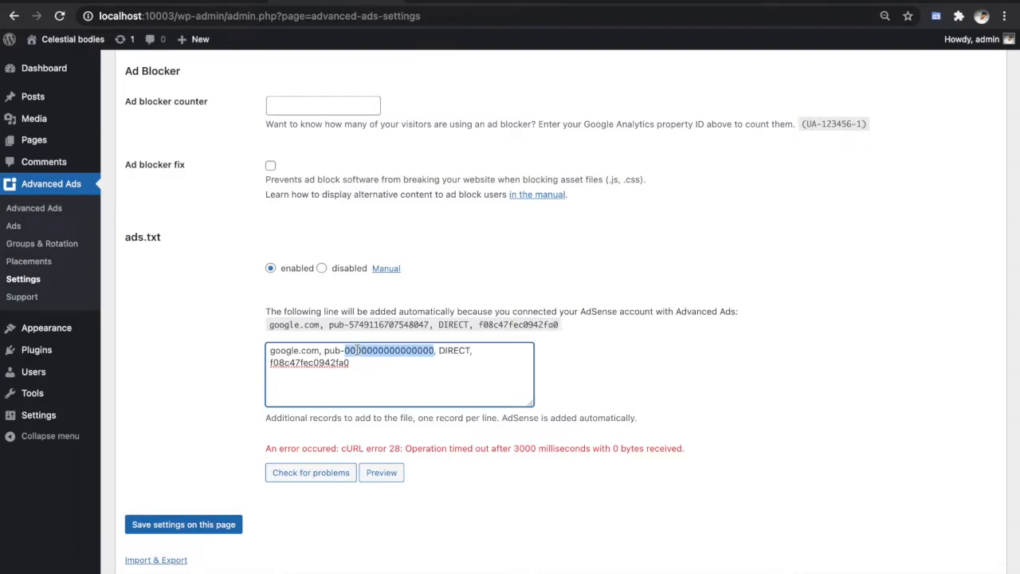
pyautogui.press('BackSpace')
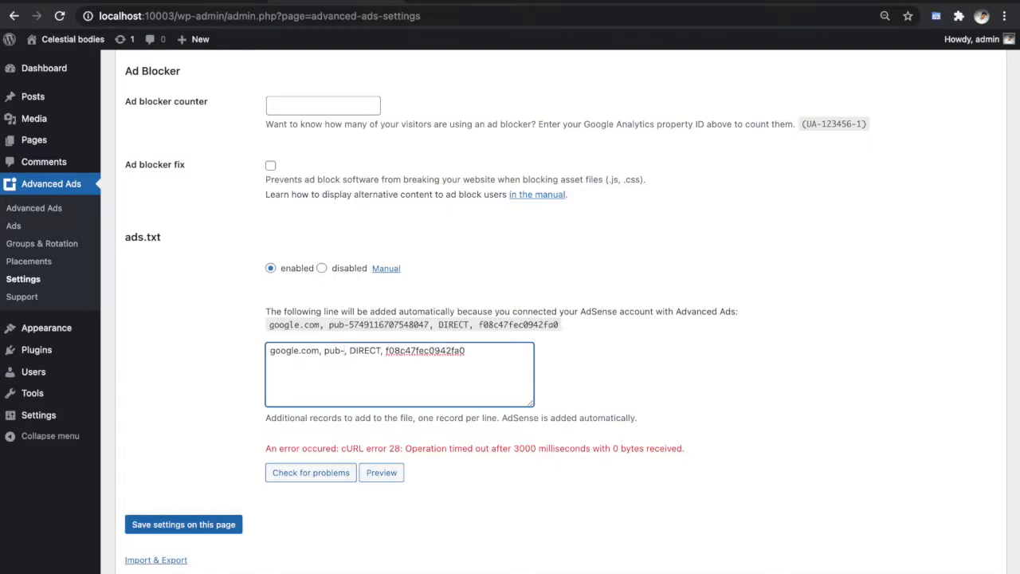
pyautogui.click(122, 3)
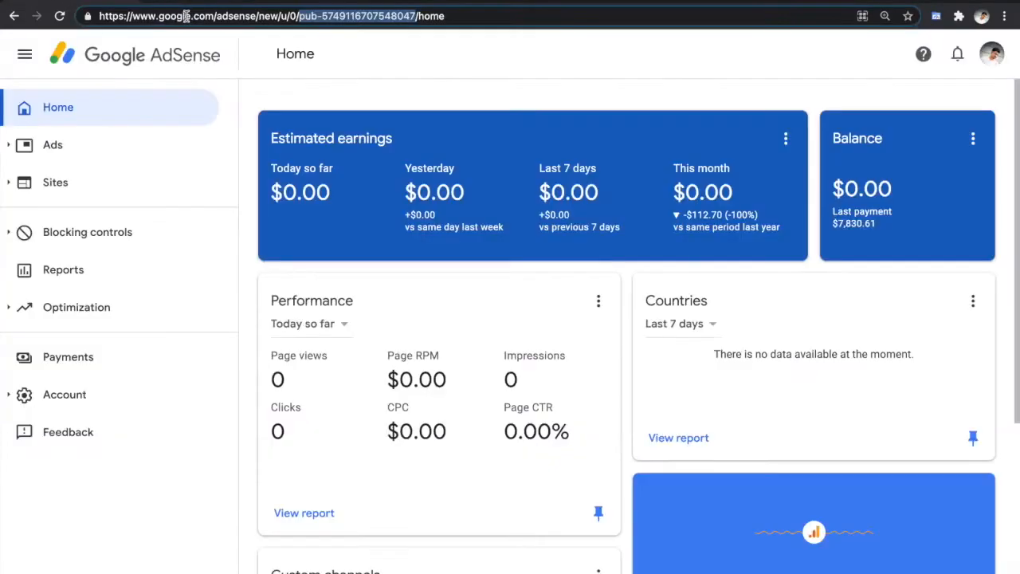
pyautogui.doubleClick(319, 16)
pyautogui.doubleClick(308, 16)
pyautogui.keyDown('shift'); pyautogui.click(405, 16); pyautogui.keyUp('shift')
pyautogui.hotkey('ctrl', 'c')
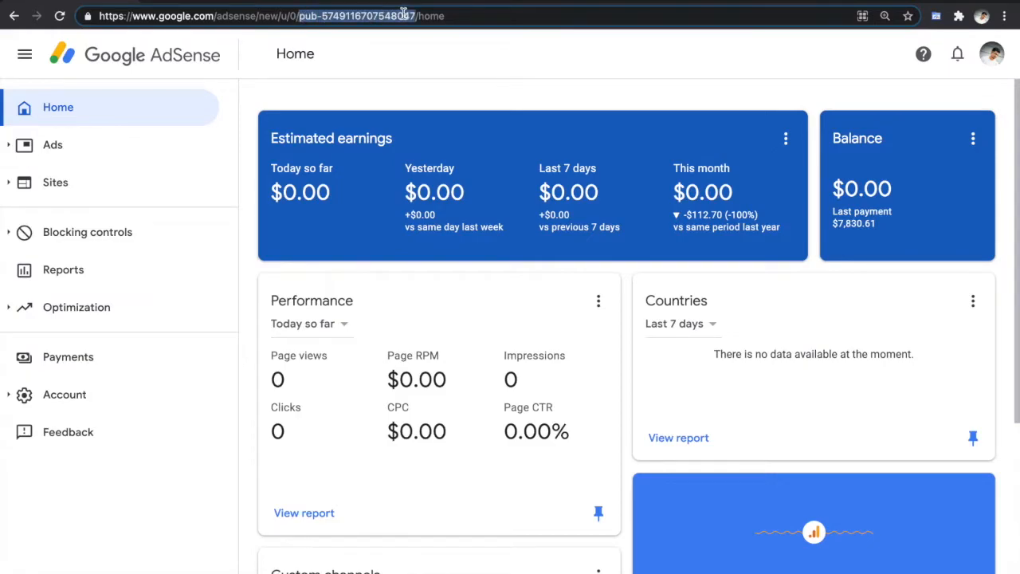
# Replace the remaining "pub-" in the ads.txt record with the copied publisher ID and save the Advanced Ads settings.
pyautogui.click(351, 1)
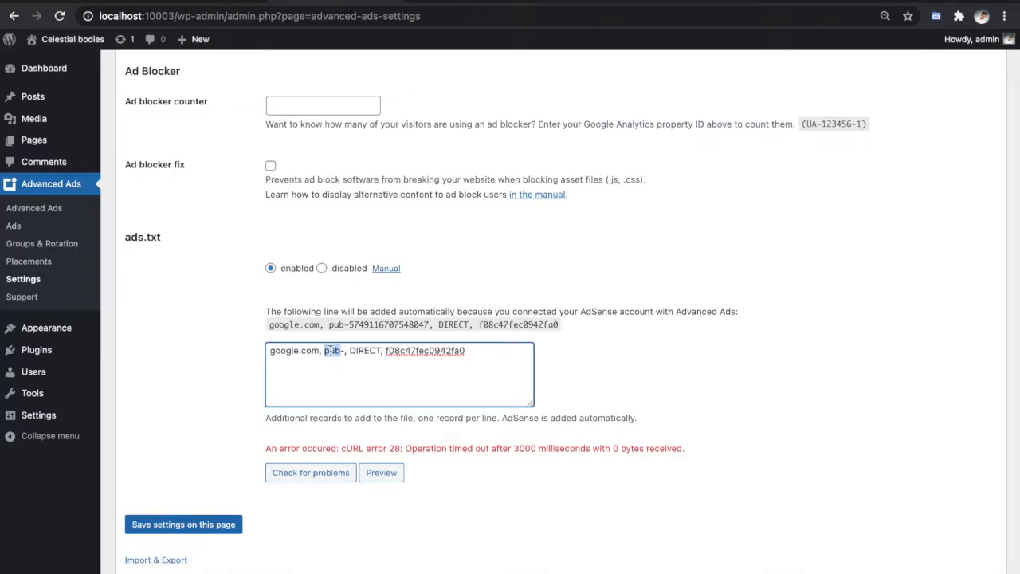
pyautogui.hotkey('ctrl', 'v')
pyautogui.press('Right')
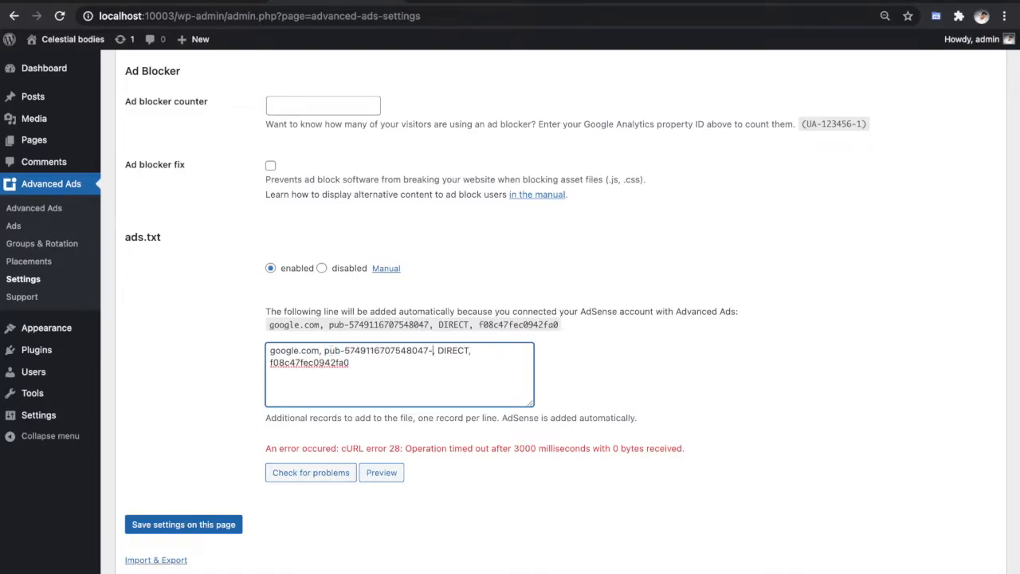
pyautogui.press('BackSpace')
pyautogui.click(188, 526)
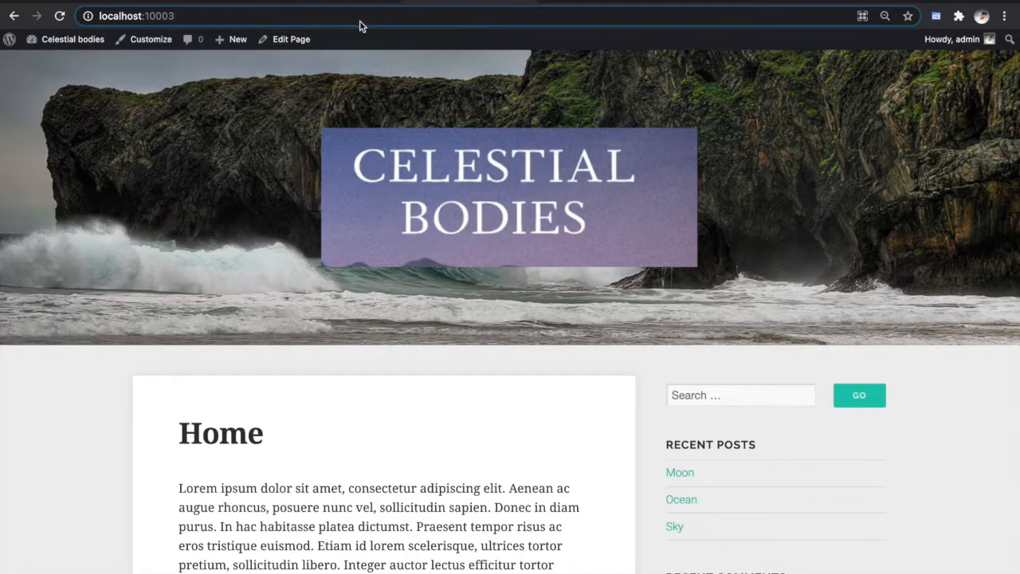
# Load localhost:10003/ads.txt on the site and examine its google.com entry.
pyautogui.click(360, 24)
pyautogui.write('/')
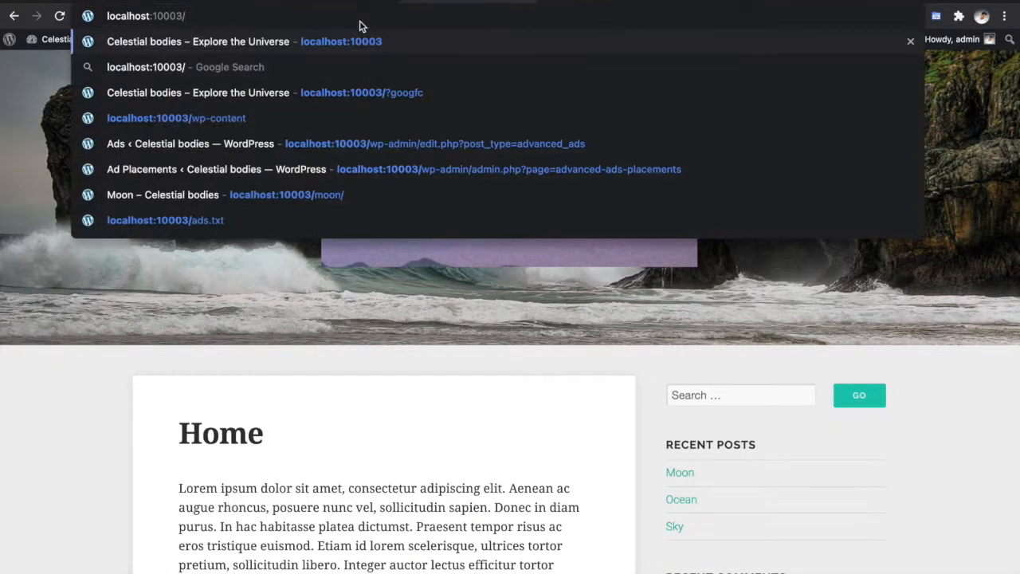
pyautogui.write('ads.txt')
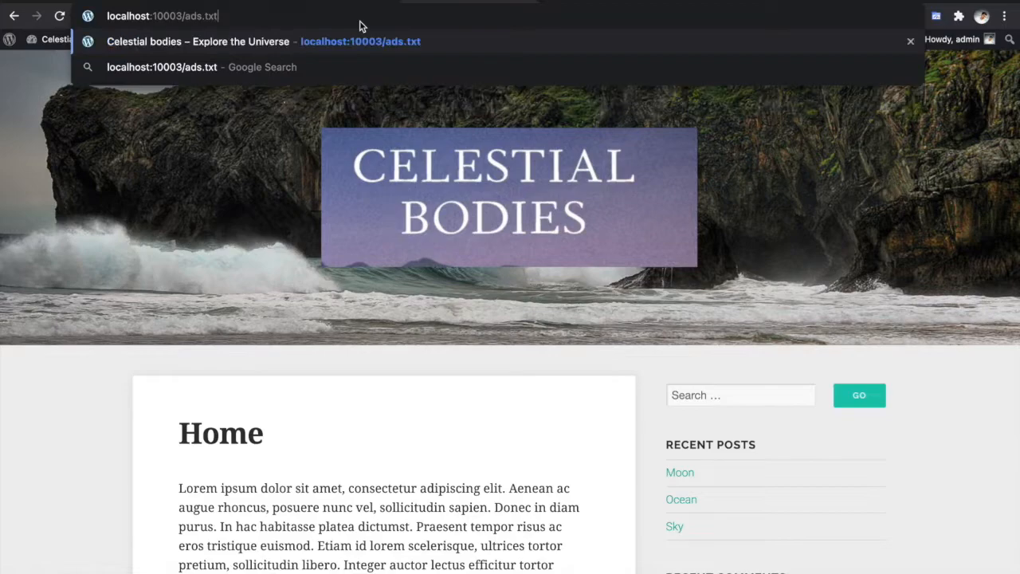
pyautogui.press('Return')
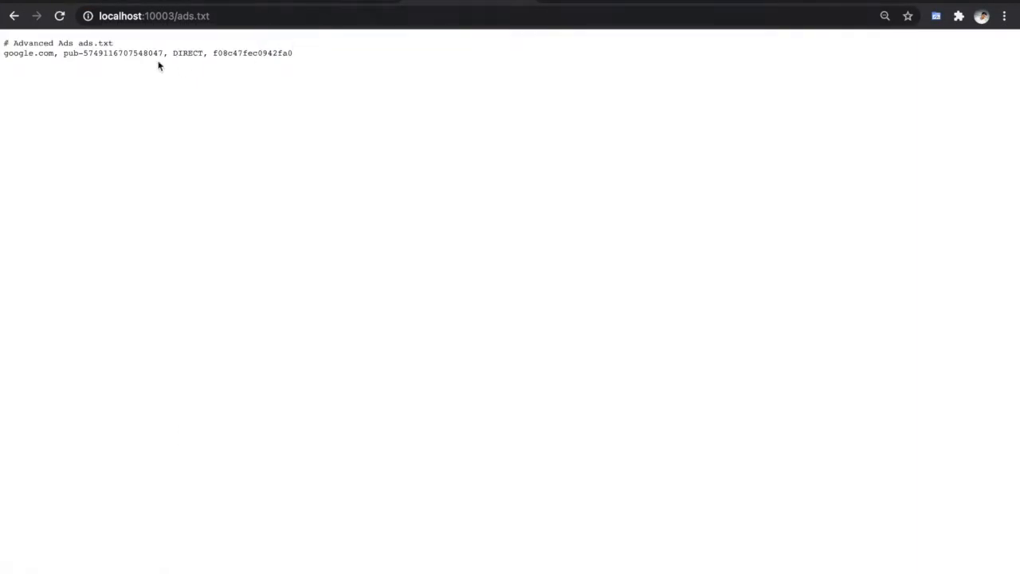
pyautogui.tripleClick(134, 52)
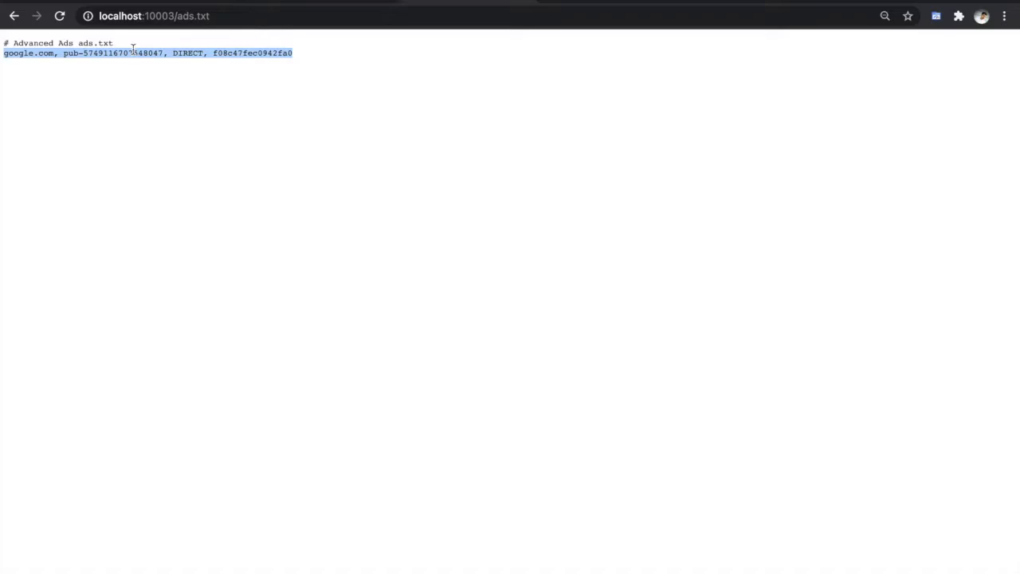
pyautogui.tripleClick(54, 44)
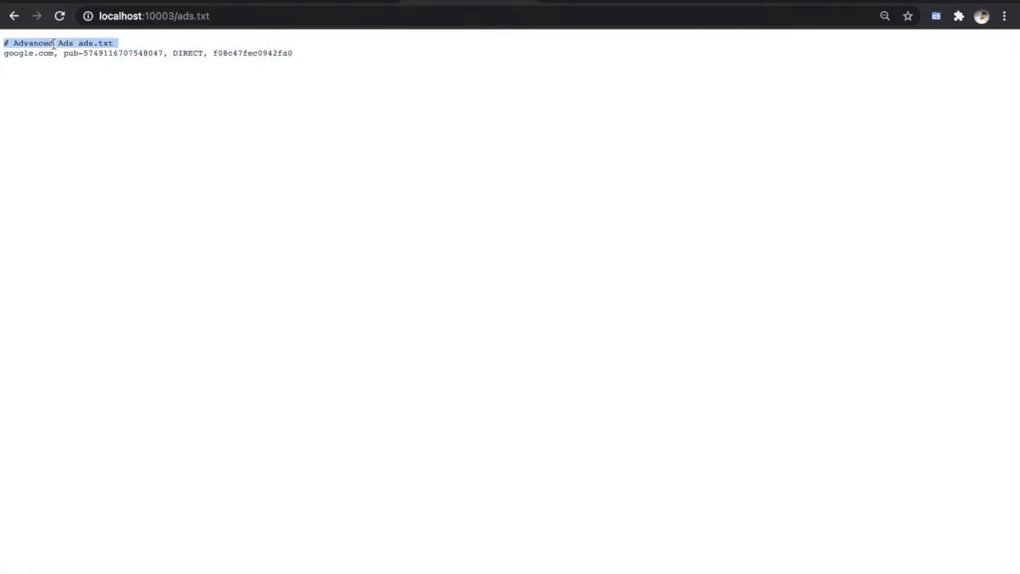
pyautogui.click(54, 44)
pyautogui.tripleClick(54, 44)
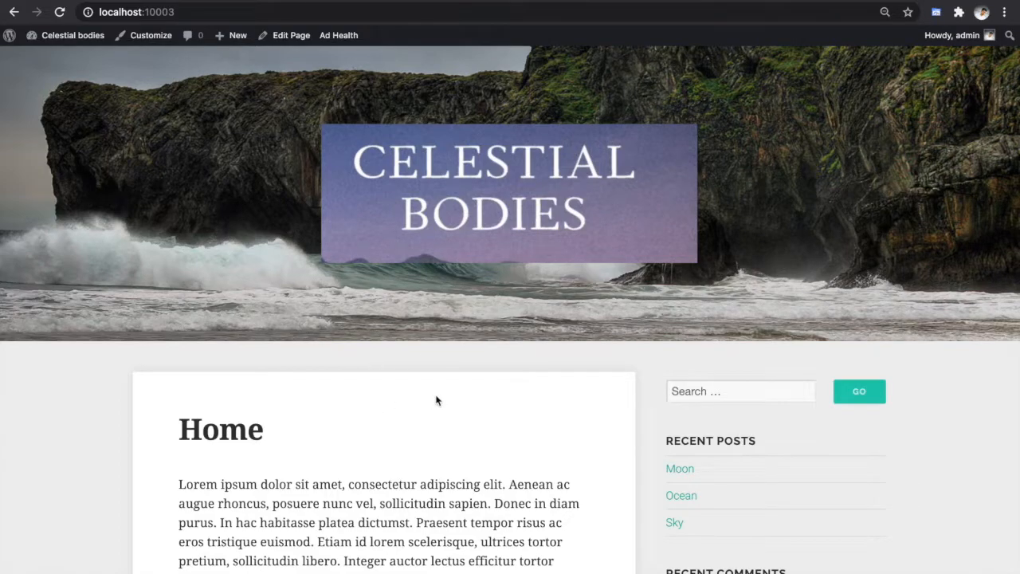
pyautogui.scroll(-1, 437, 401)
pyautogui.scroll(-8, 437, 401)
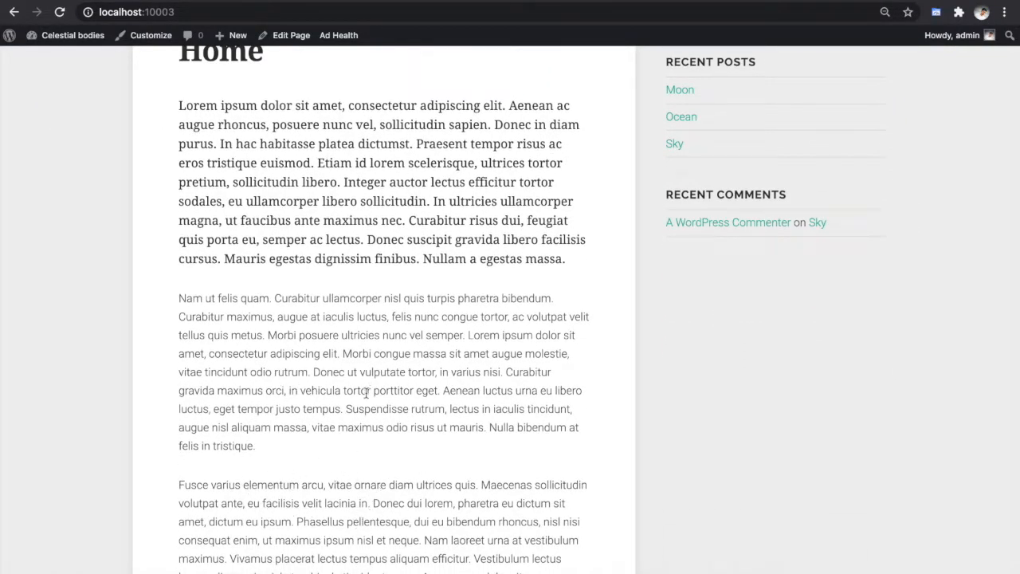
pyautogui.scroll(9, 366, 392)
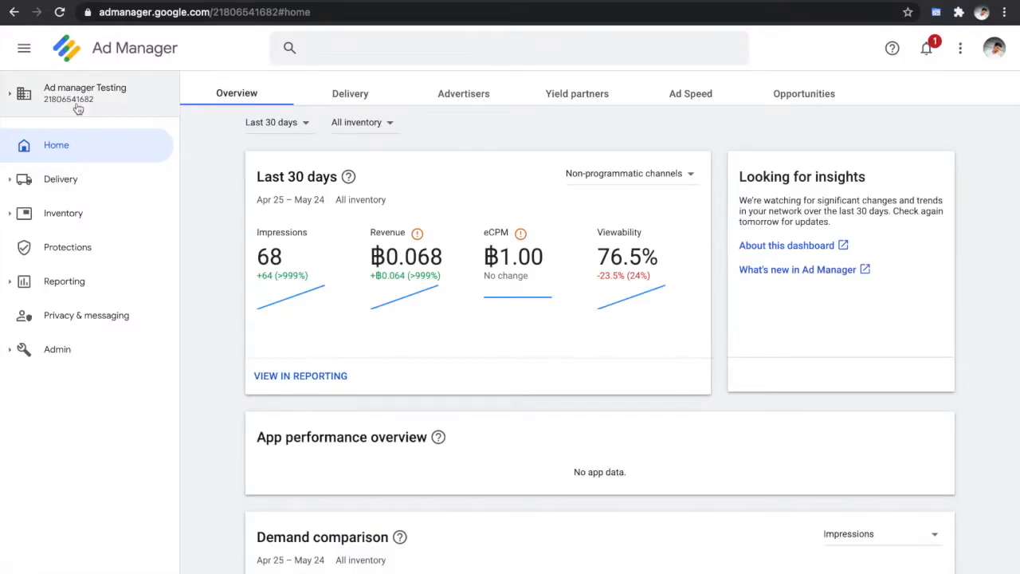
# Start a new ad unit in the Google Ad Manager inventory and enter leaderboard_1 as both its name and code.
pyautogui.click(68, 214)
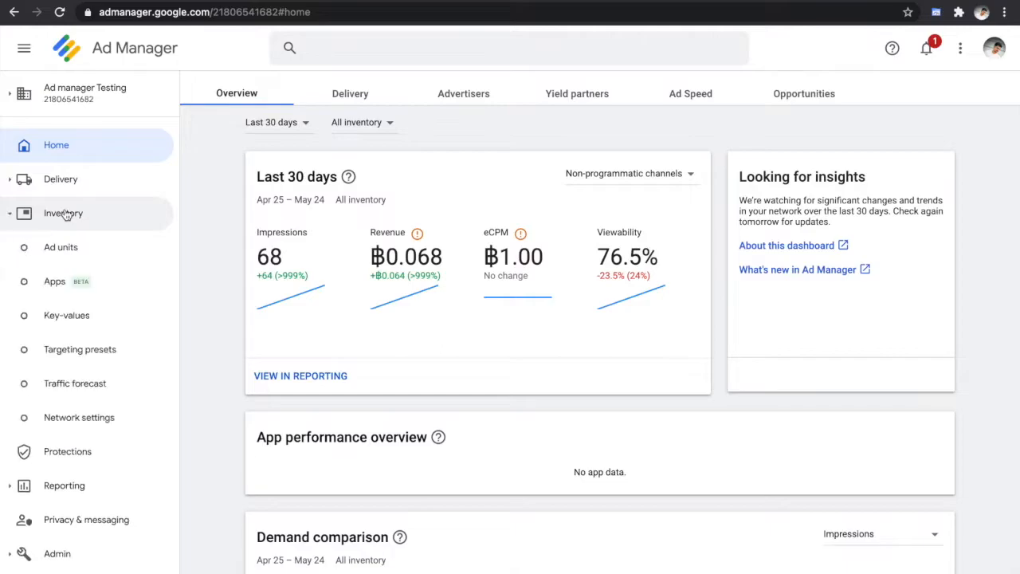
pyautogui.click(63, 253)
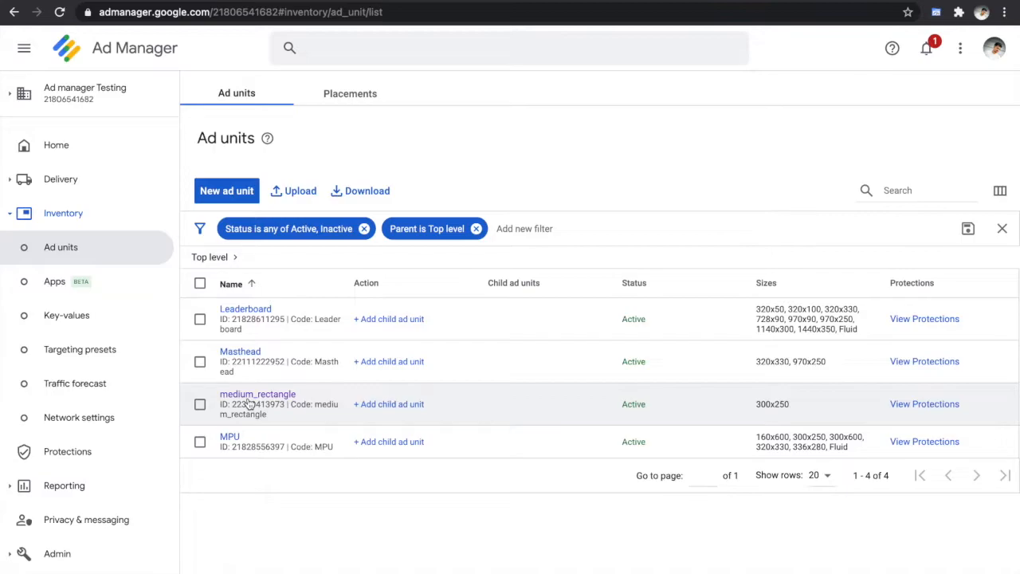
pyautogui.click(231, 193)
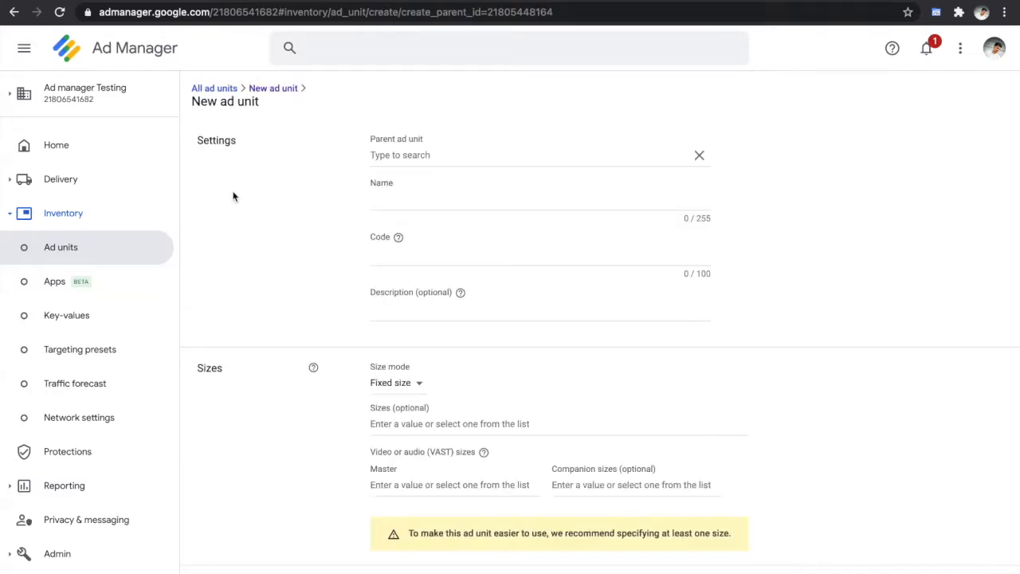
pyautogui.click(401, 196)
pyautogui.write('leaderbo')
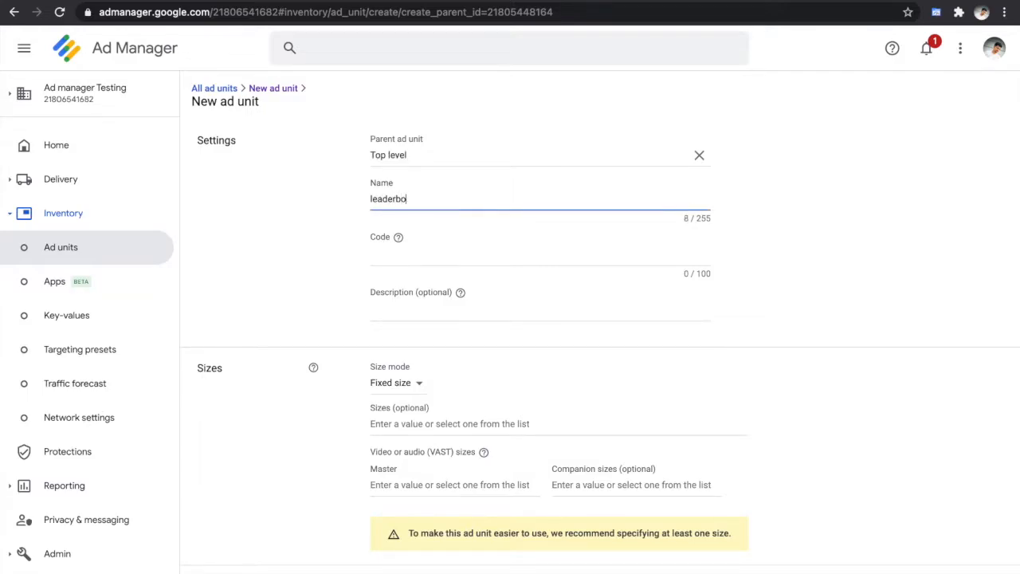
pyautogui.write('ard_1')
pyautogui.doubleClick(395, 197)
pyautogui.hotkey('ctrl', 'c')
pyautogui.click(390, 257)
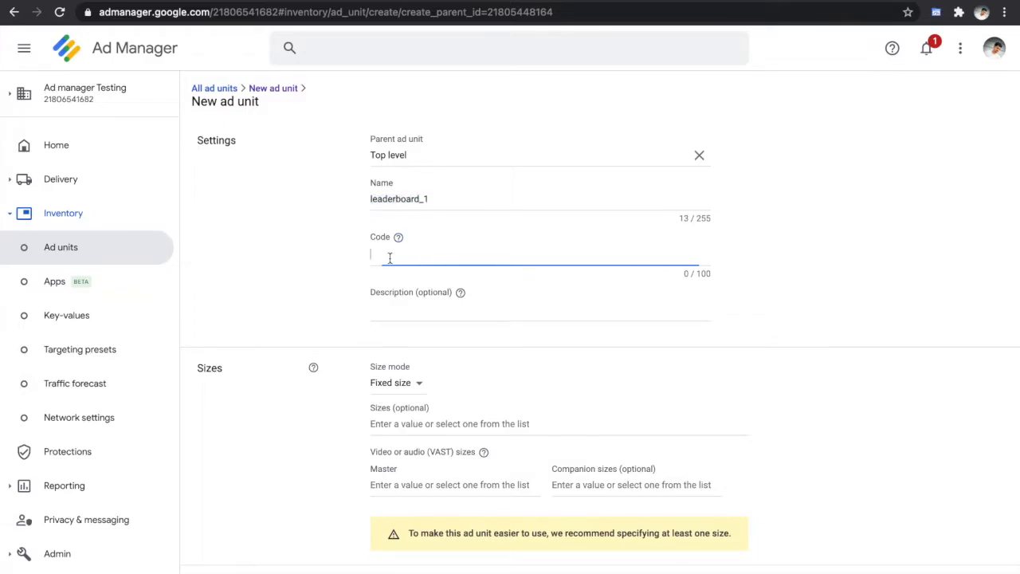
pyautogui.hotkey('ctrl', 'v')
# Add 728x90 (Leaderboard) as the new ad unit's fixed size.
pyautogui.click(395, 424)
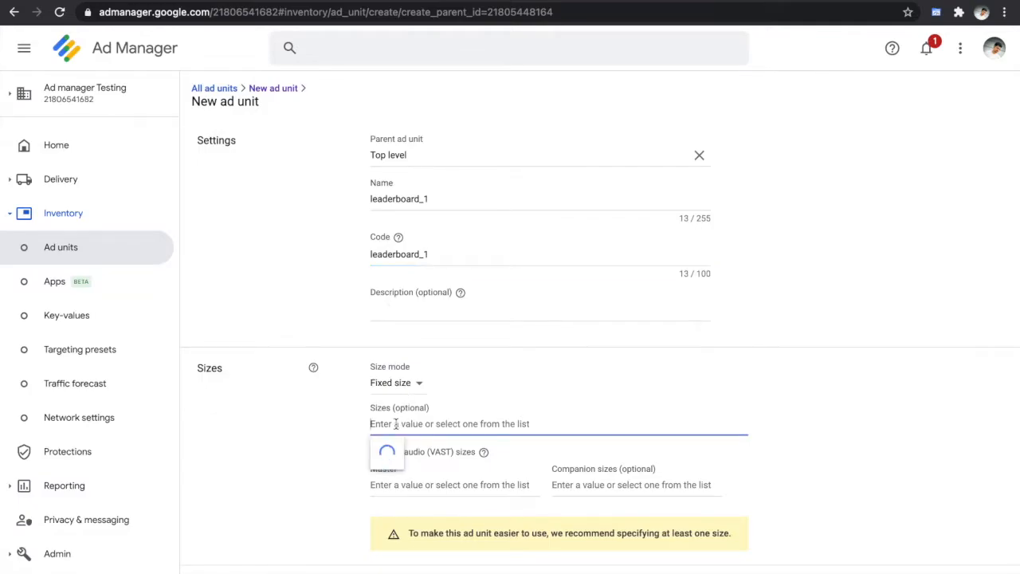
pyautogui.write('728x90')
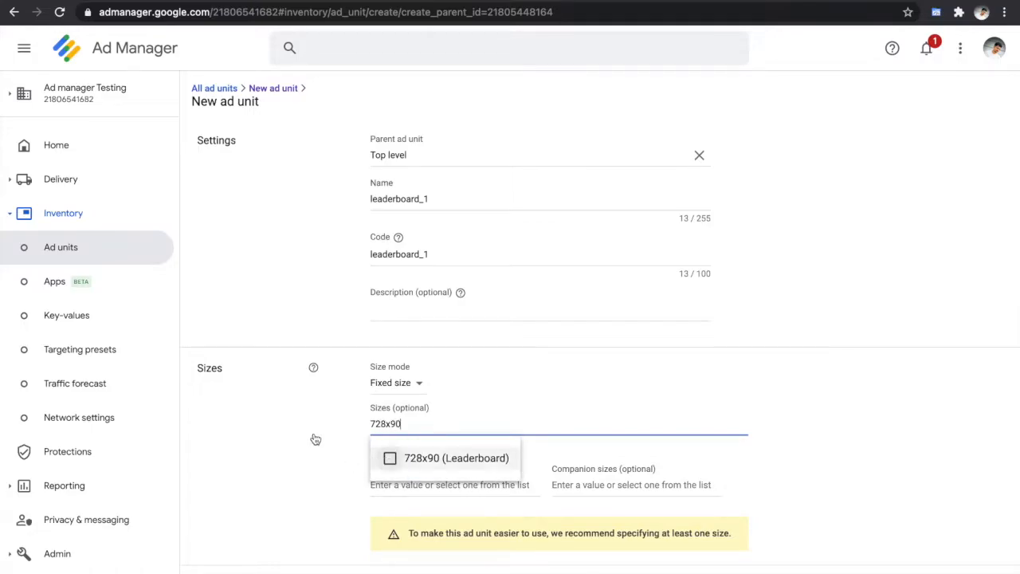
pyautogui.press('Return')
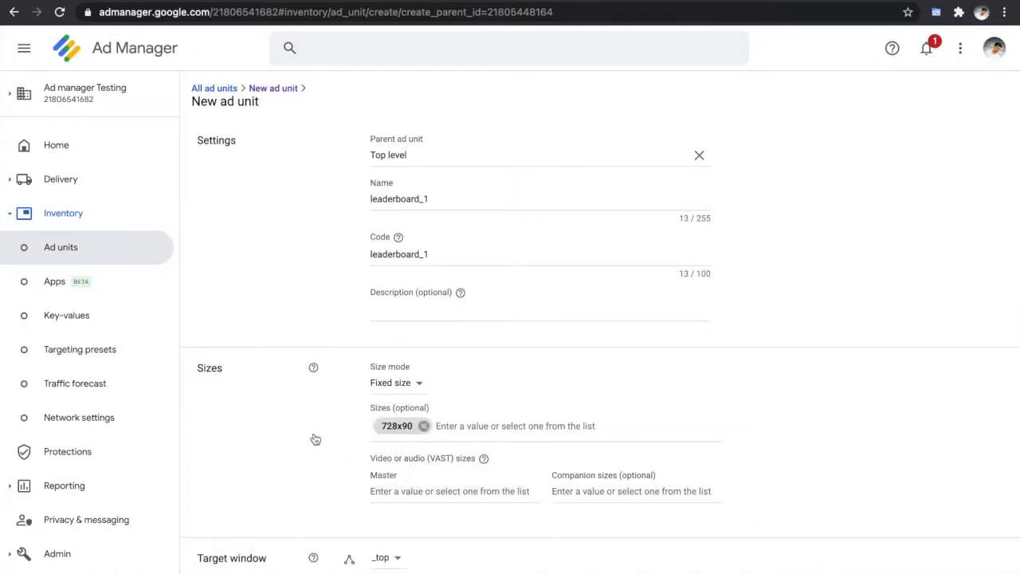
# Choose the target window for the leaderboard_1 ad unit and save it with the remaining settings at their defaults.
pyautogui.scroll(-4, 341, 457)
pyautogui.click(398, 275)
pyautogui.click(398, 319)
pyautogui.scroll(-1, 343, 364)
pyautogui.scroll(-10, 343, 364)
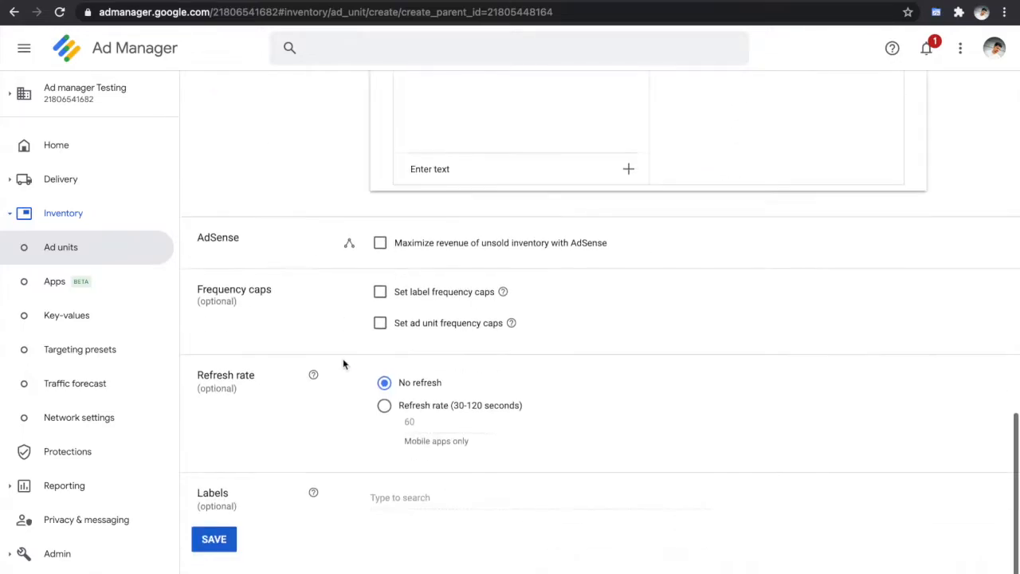
pyautogui.click(216, 540)
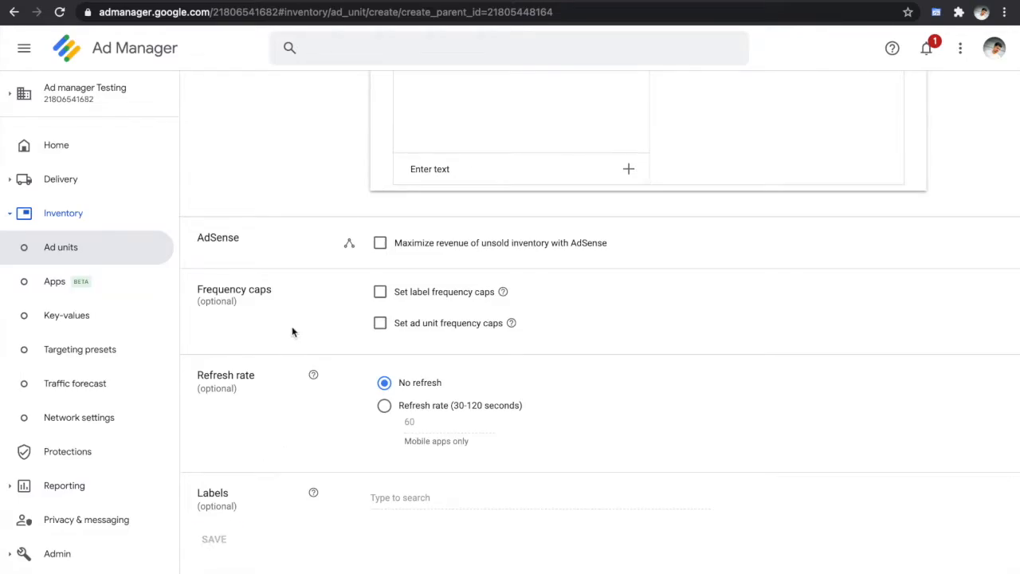
# Return to the list of ad units and reload the page.
pyautogui.click(118, 248)
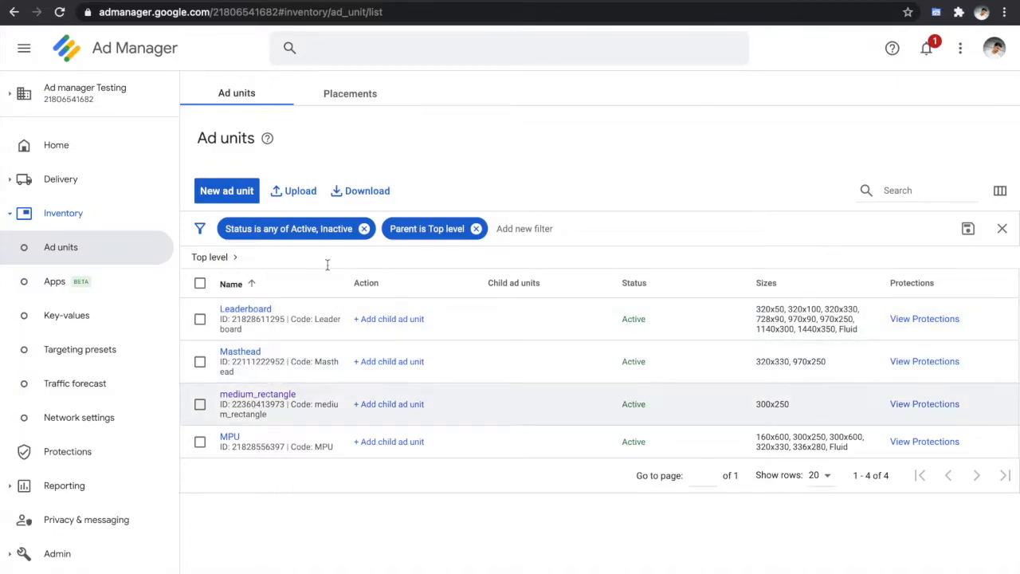
pyautogui.click(350, 11)
pyautogui.press('Return')
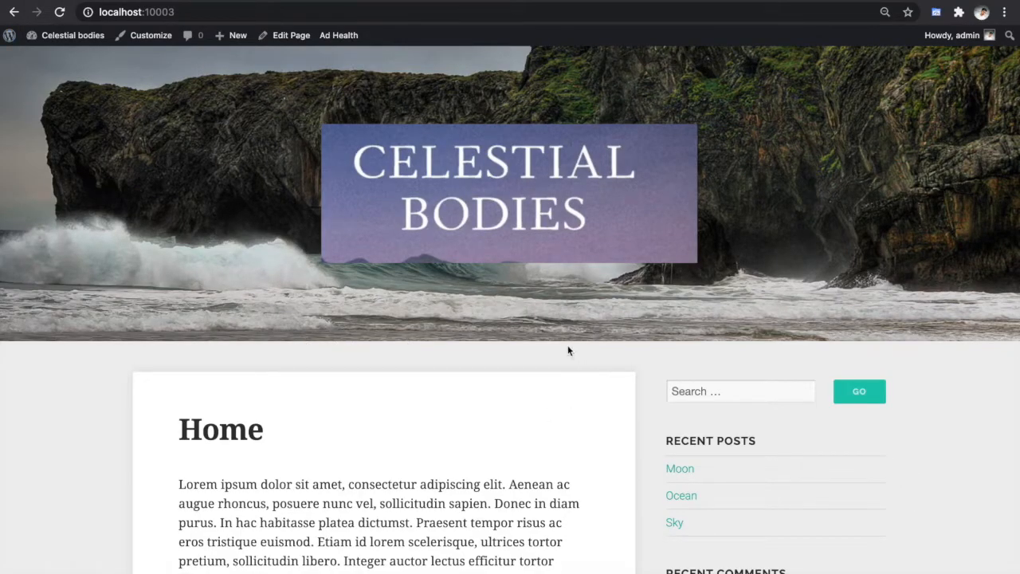
pyautogui.scroll(-3, 330, 353)
pyautogui.scroll(-1, 330, 353)
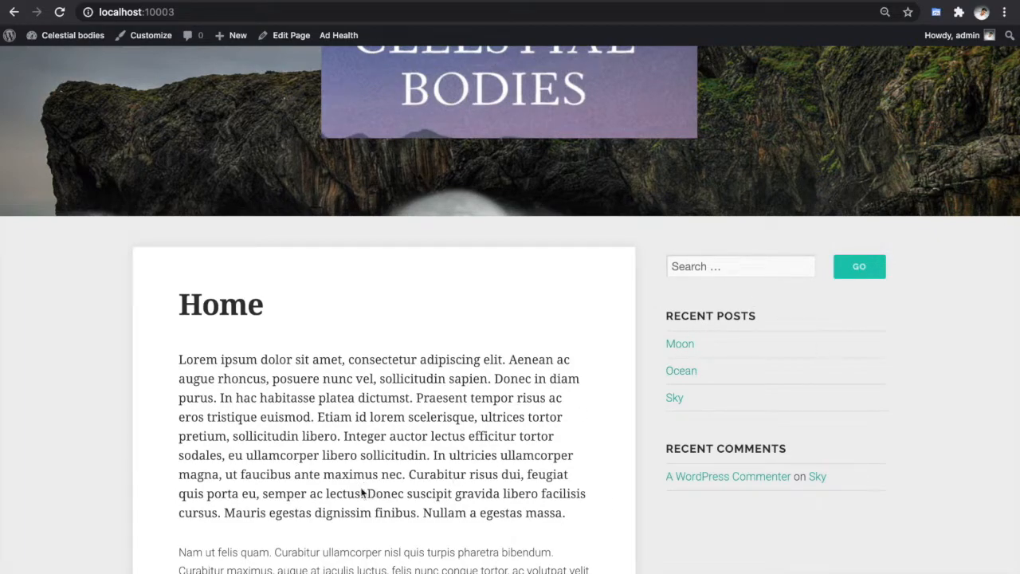
pyautogui.scroll(-3, 360, 490)
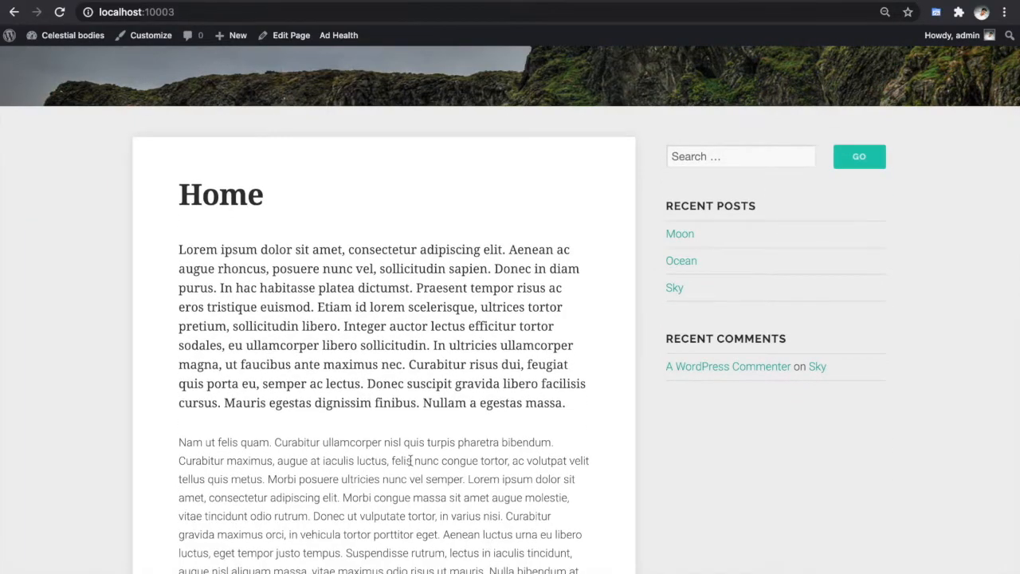
pyautogui.scroll(2, 410, 461)
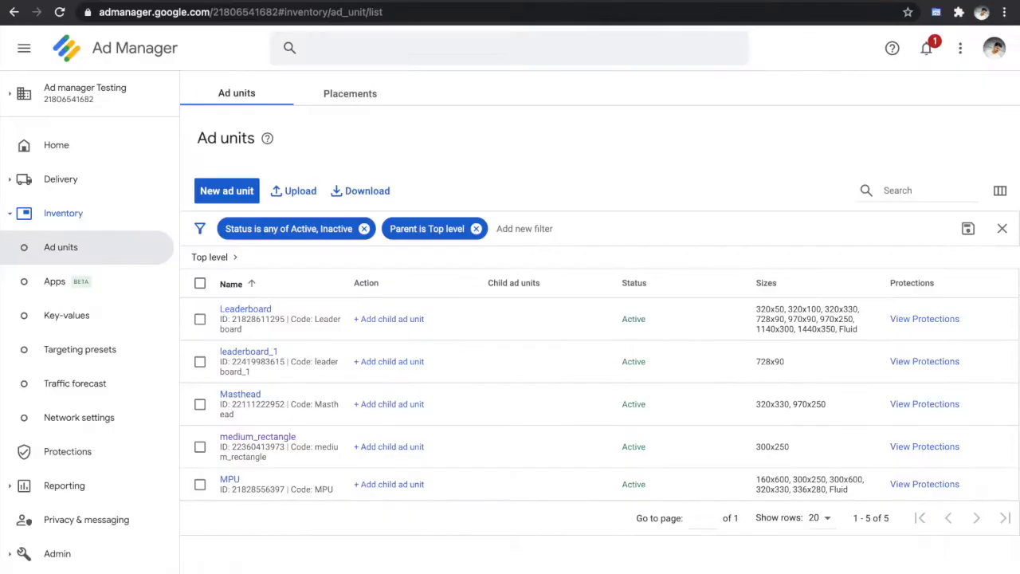
# Archive the Leaderboard, Masthead and MPU ad units.
pyautogui.click(199, 319)
pyautogui.click(200, 404)
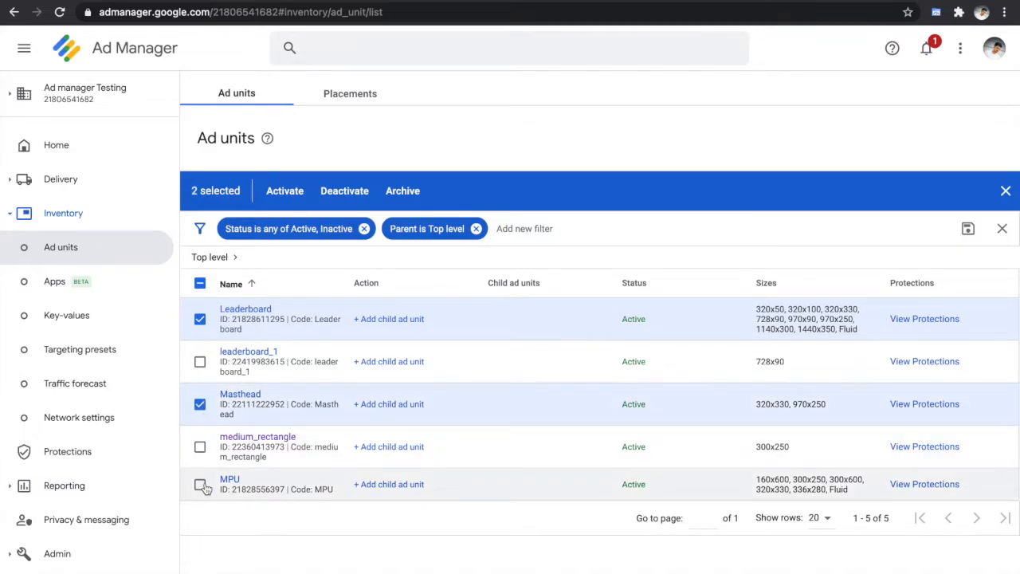
pyautogui.click(200, 485)
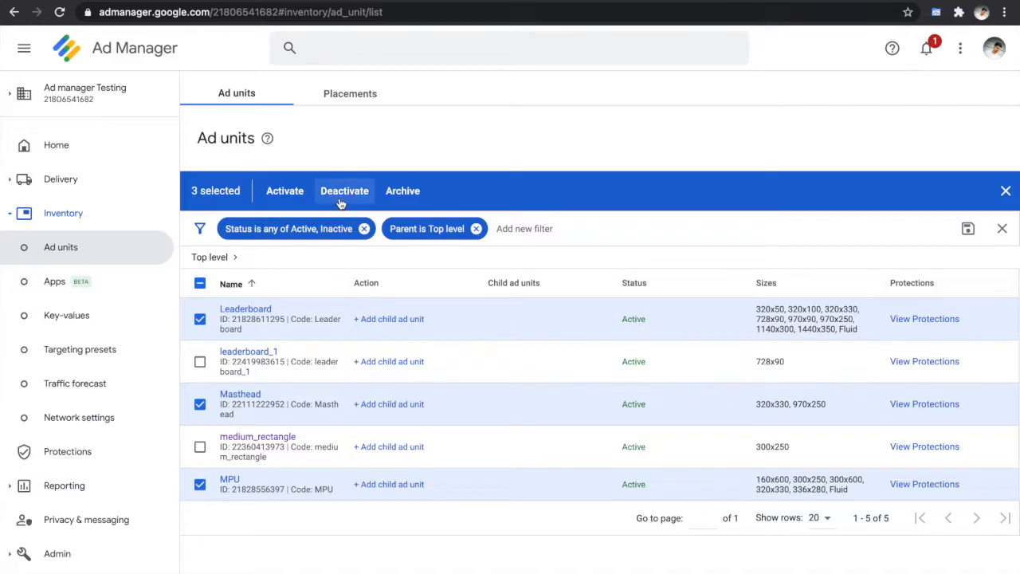
pyautogui.click(404, 192)
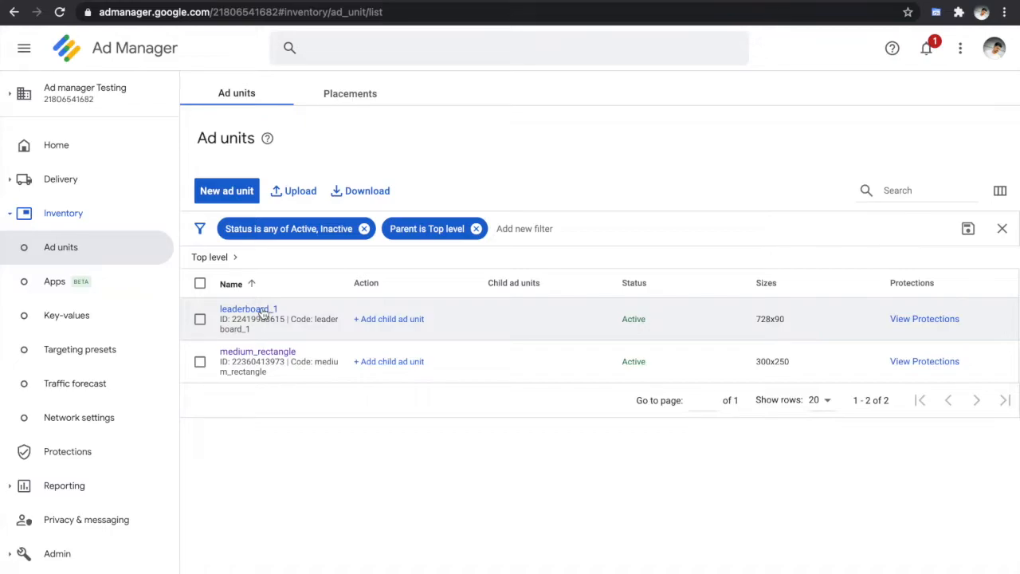
# Generate the tags for the leaderboard_1 ad unit with the default tag options and examine the document header code.
pyautogui.click(263, 311)
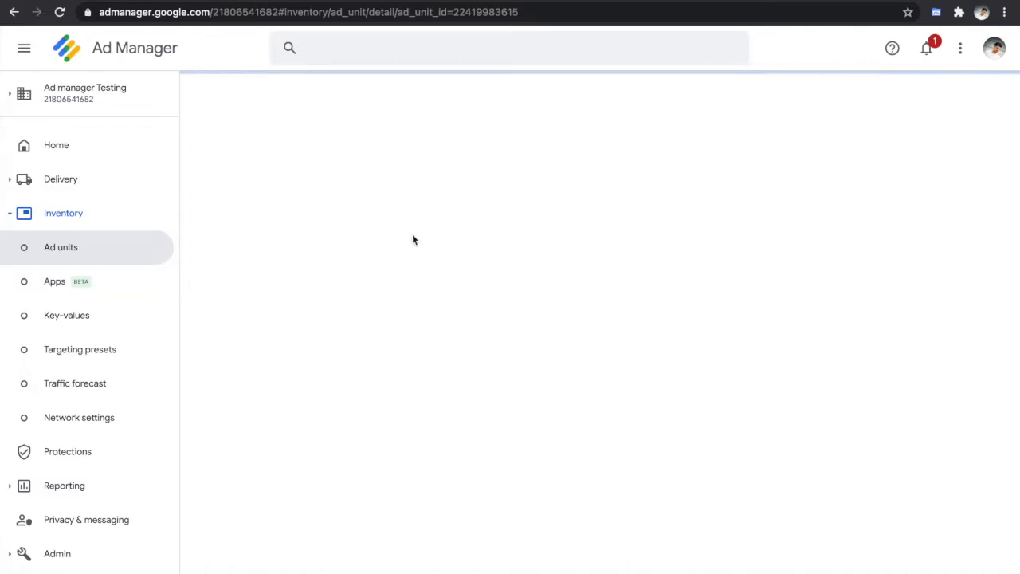
pyautogui.click(476, 142)
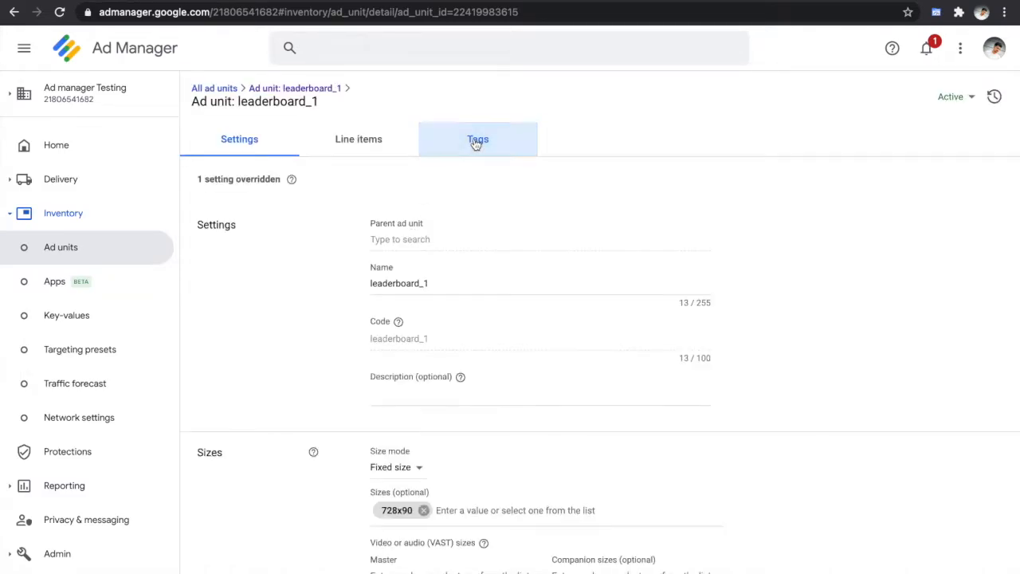
pyautogui.click(241, 289)
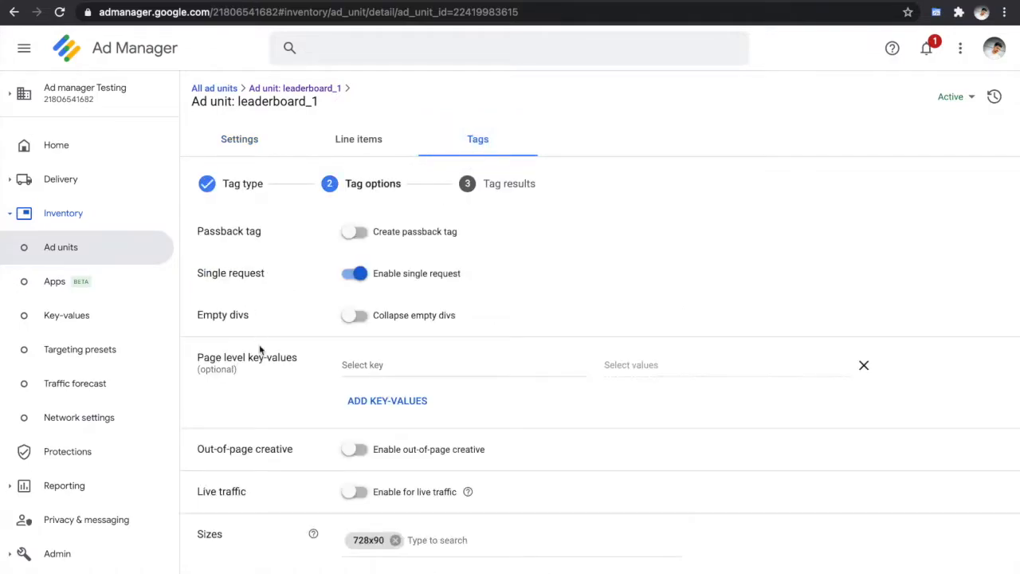
pyautogui.scroll(-2, 267, 382)
pyautogui.click(280, 523)
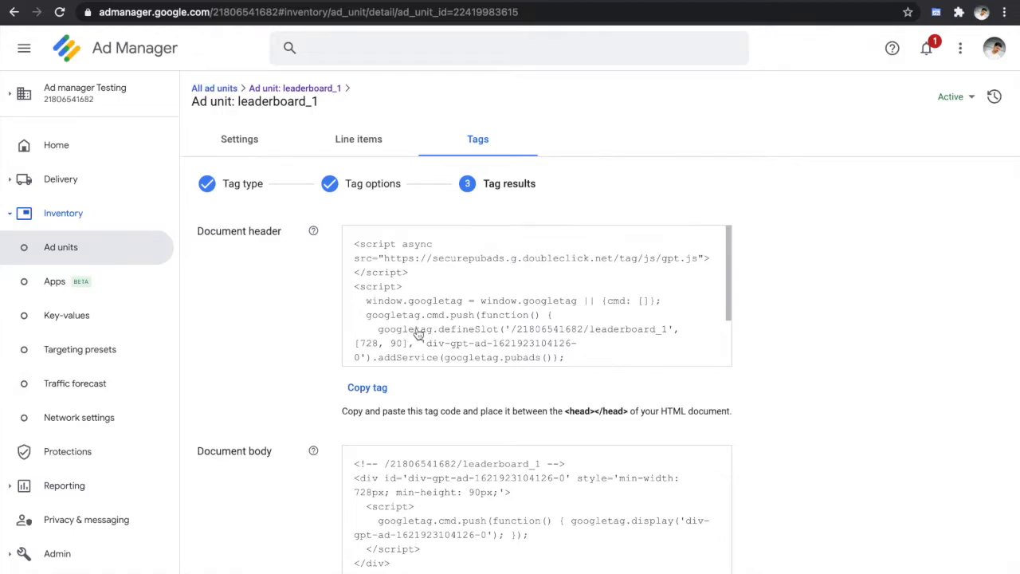
pyautogui.scroll(-2, 418, 333)
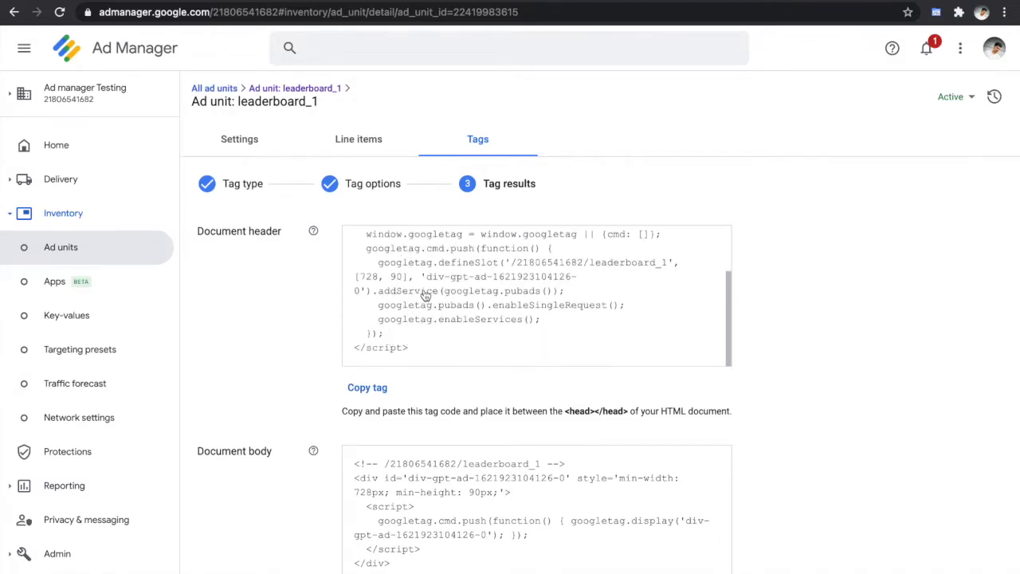
pyautogui.scroll(2, 441, 313)
pyautogui.scroll(1, 440, 312)
pyautogui.scroll(-1, 440, 312)
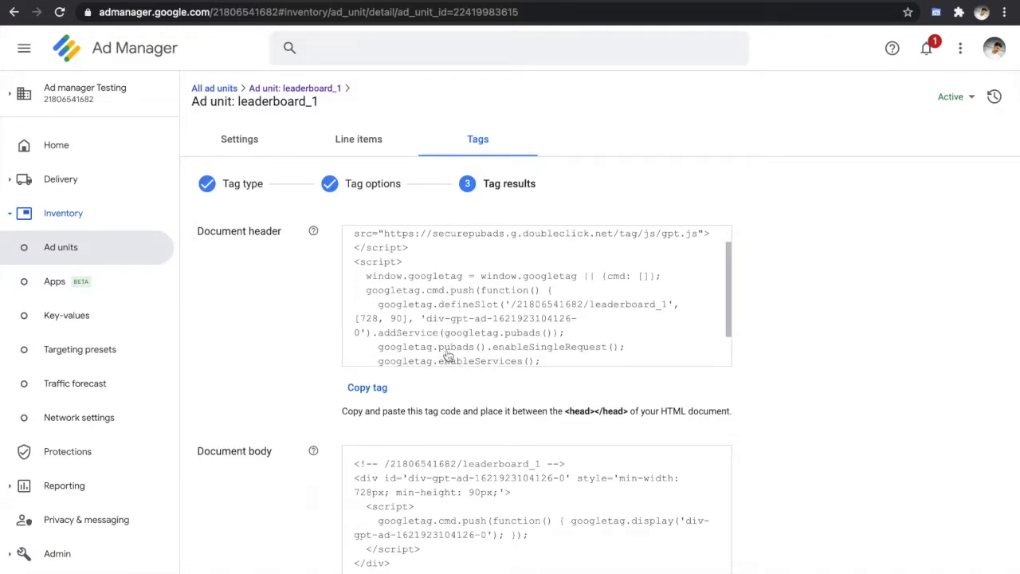
pyautogui.scroll(1, 439, 321)
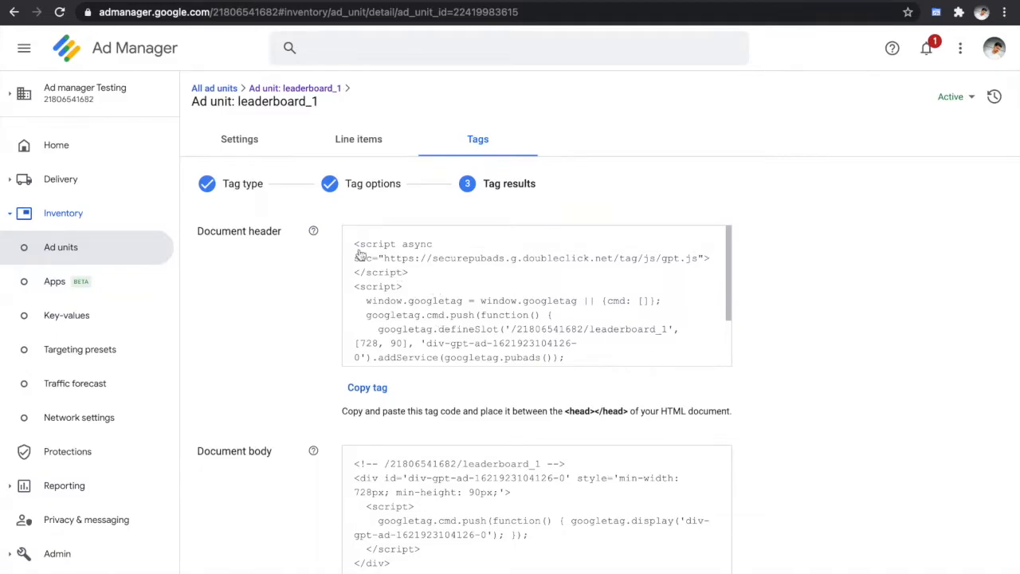
pyautogui.click(315, 233)
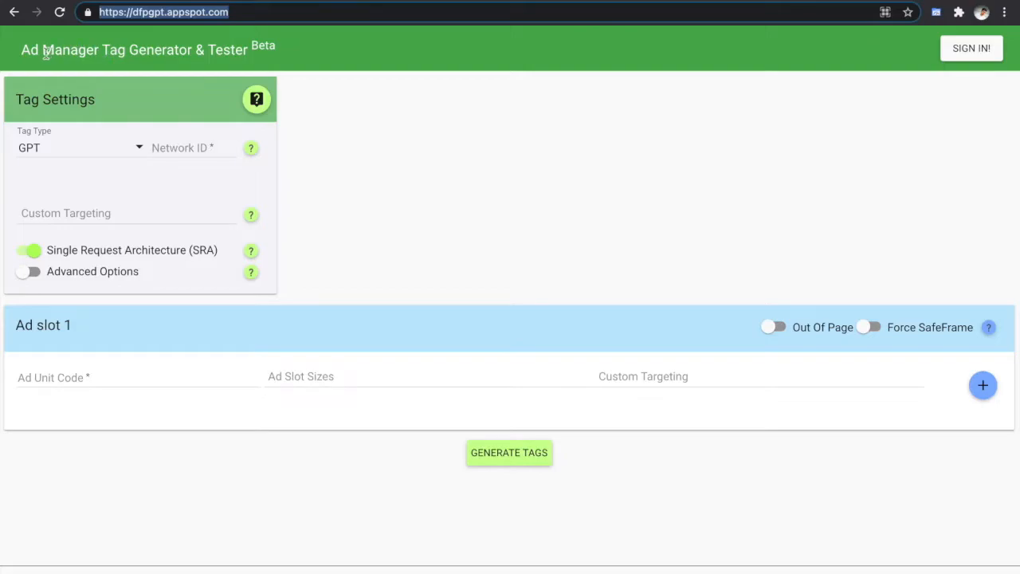
# Copy the network code from the Ad Manager address and paste it as the Network ID in the Ad Manager Tag Generator at dfpgpt.appspot.com.
pyautogui.tripleClick(270, 16)
pyautogui.tripleClick(47, 51)
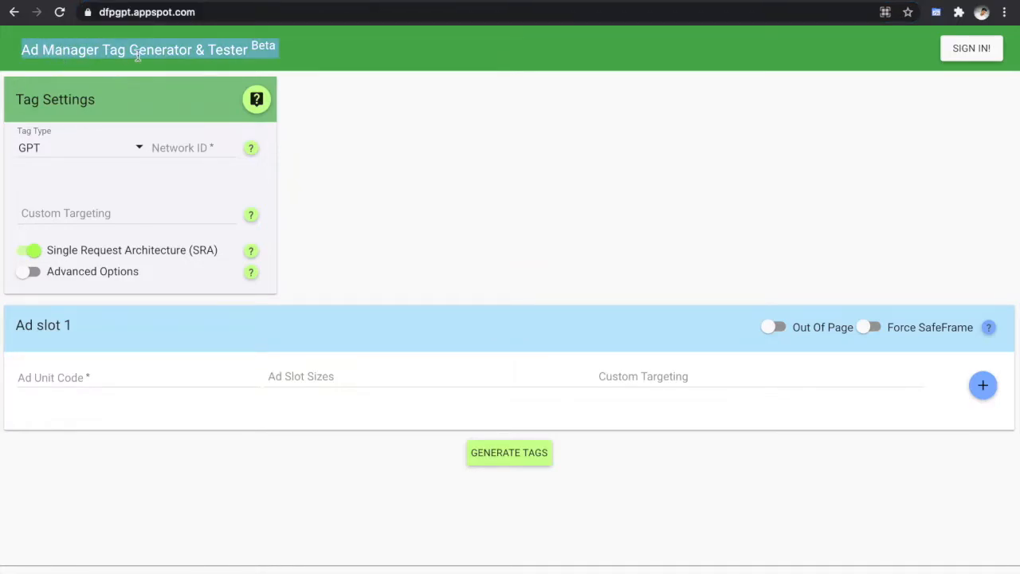
pyautogui.click(356, 126)
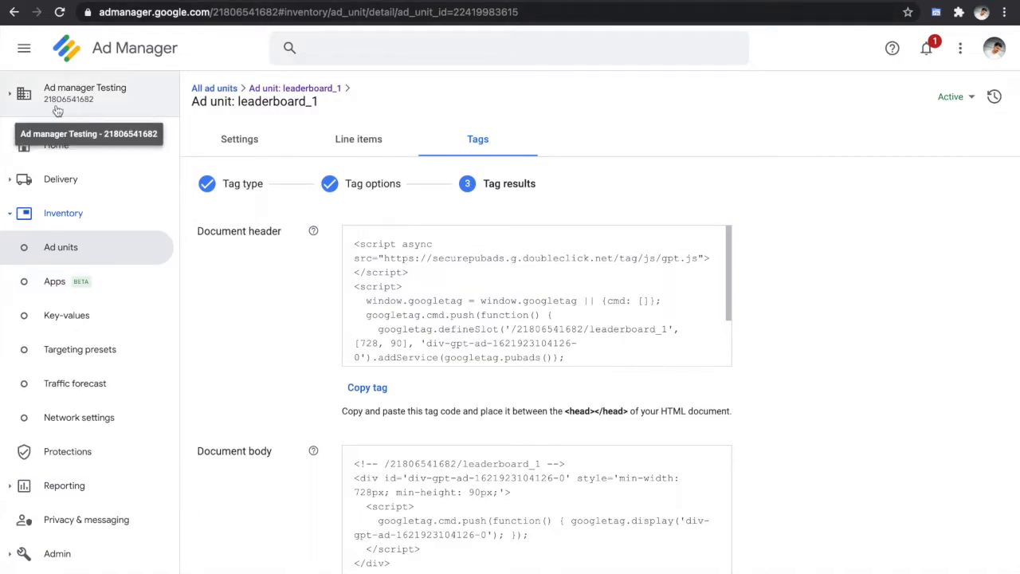
pyautogui.doubleClick(259, 12)
pyautogui.hotkey('ctrl', 'c')
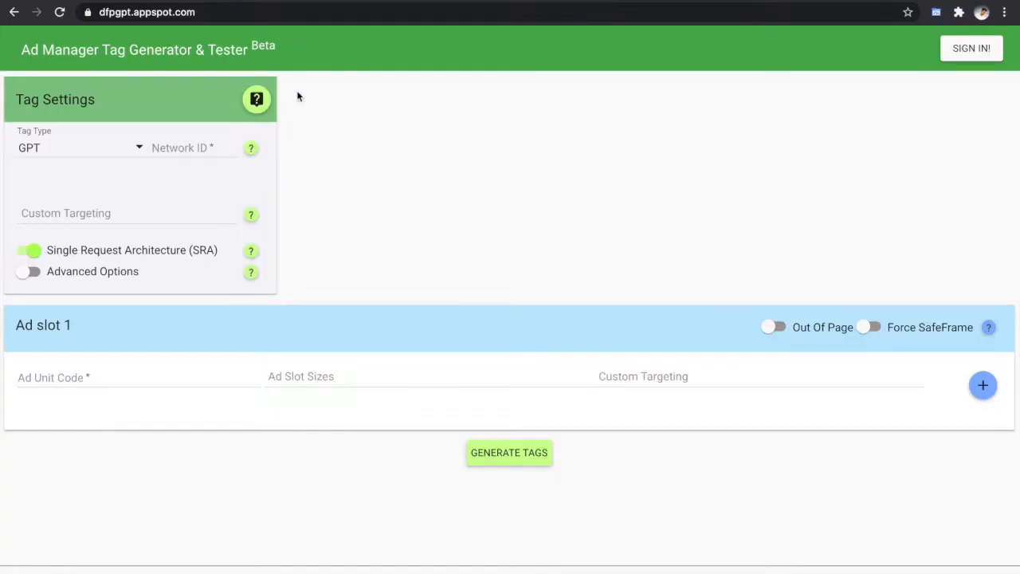
pyautogui.click(168, 139)
pyautogui.hotkey('ctrl', 'v')
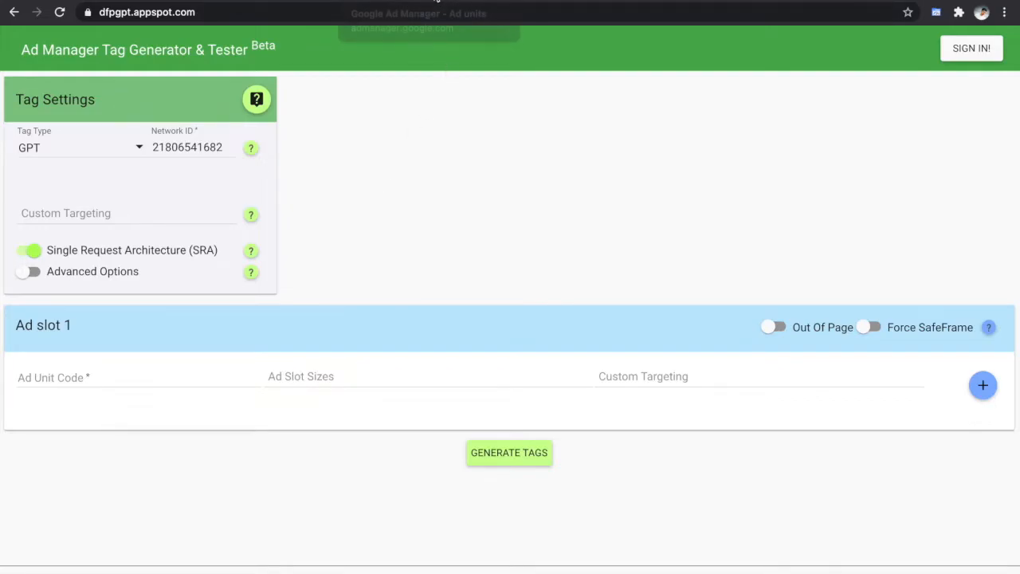
# Switch to Google Ad Manager, open the leaderboard_1 ad unit and copy its code.
pyautogui.click(437, 4)
pyautogui.click(116, 251)
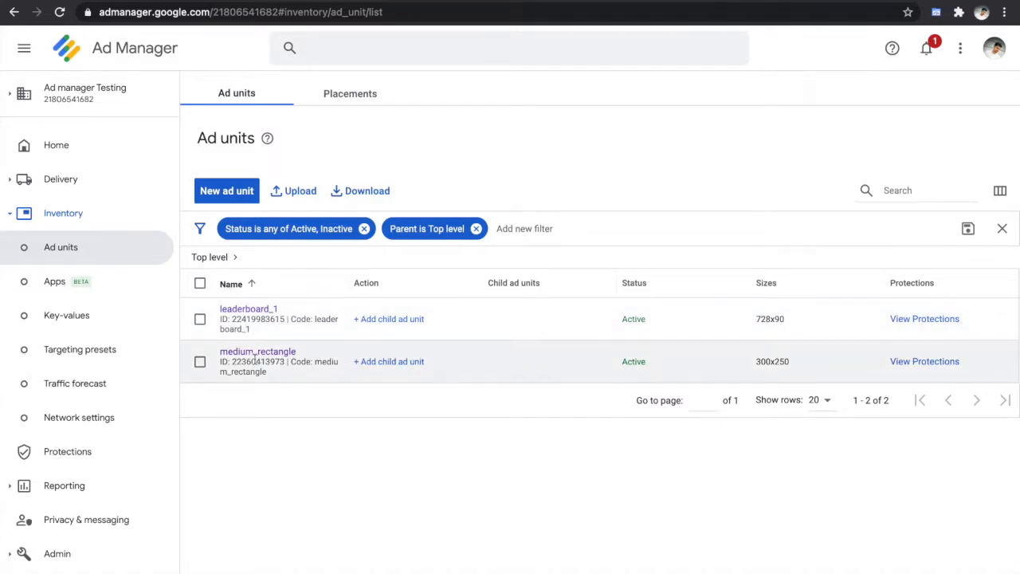
pyautogui.click(249, 309)
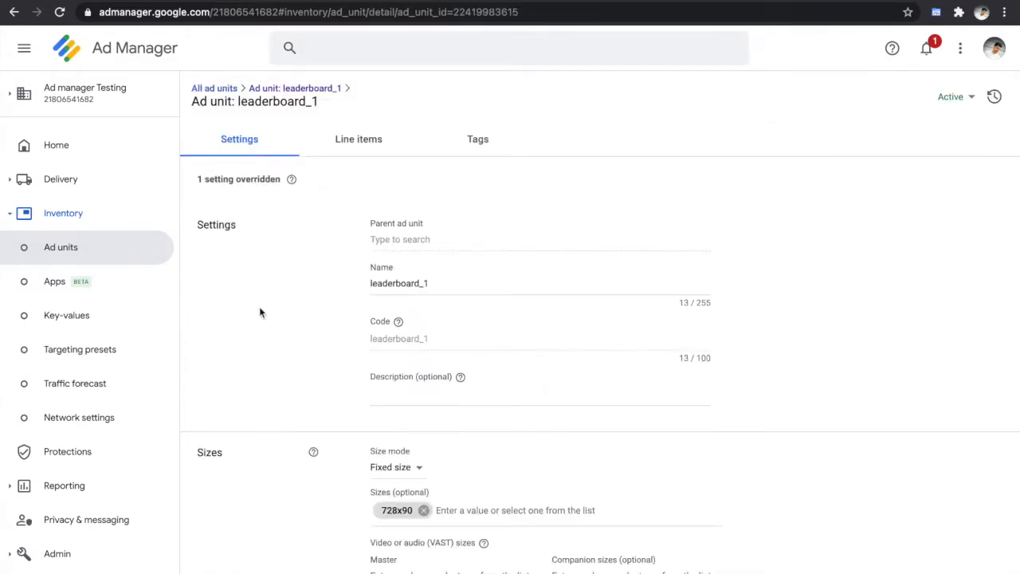
pyautogui.click(409, 289)
pyautogui.doubleClick(409, 287)
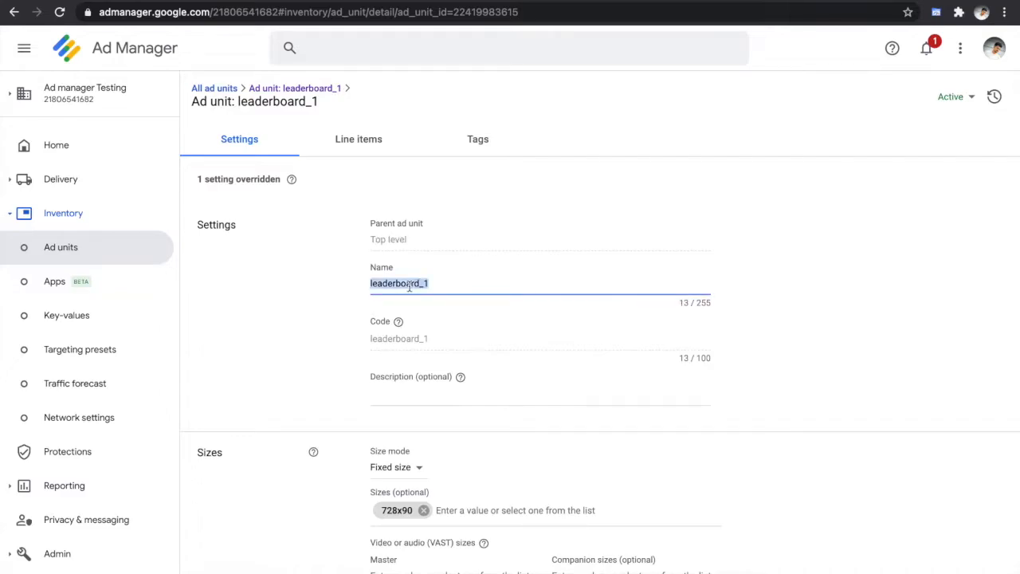
pyautogui.doubleClick(409, 338)
pyautogui.hotkey('ctrl', 'c')
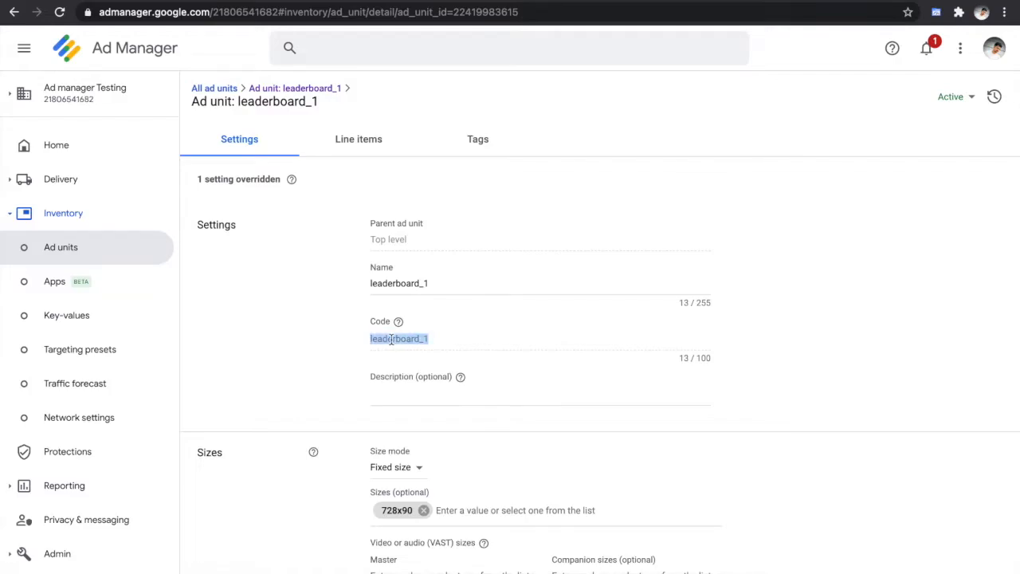
# In the Tag Generator, fill ad slot 1 with the code leaderboard_1 and size 728x90, and add a second ad slot.
pyautogui.click(594, 1)
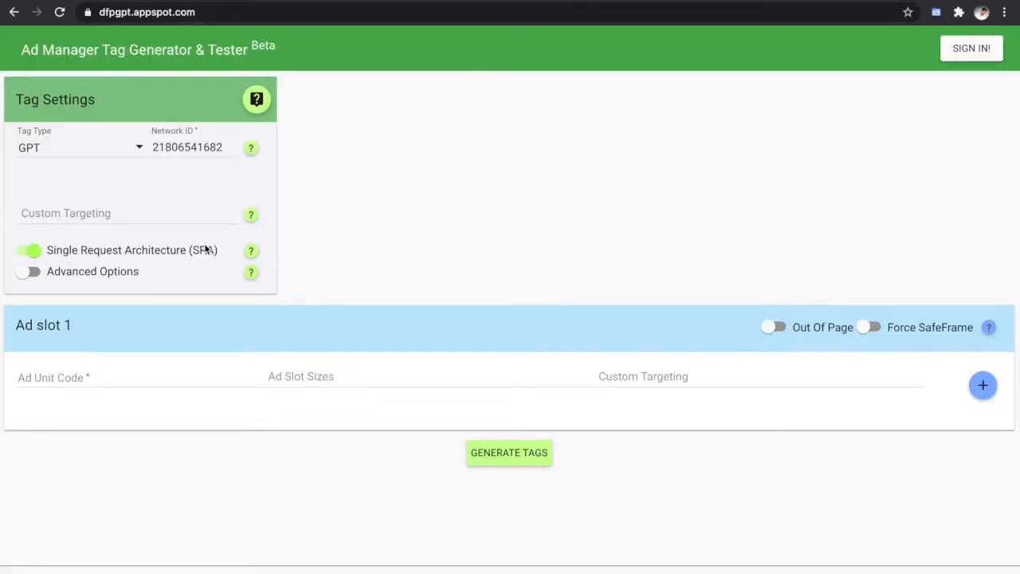
pyautogui.click(134, 378)
pyautogui.hotkey('ctrl', 'v')
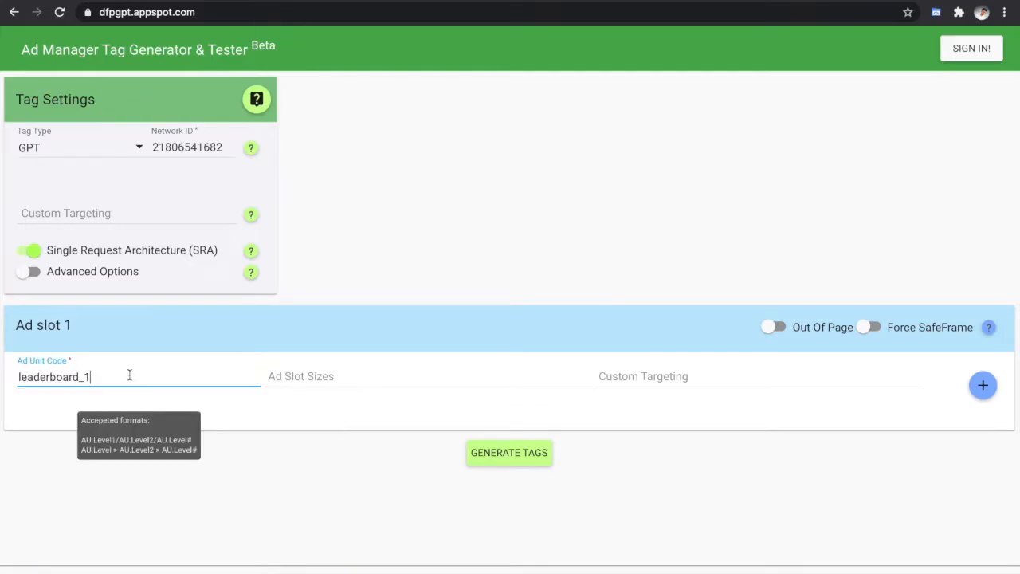
pyautogui.click(303, 381)
pyautogui.write('72')
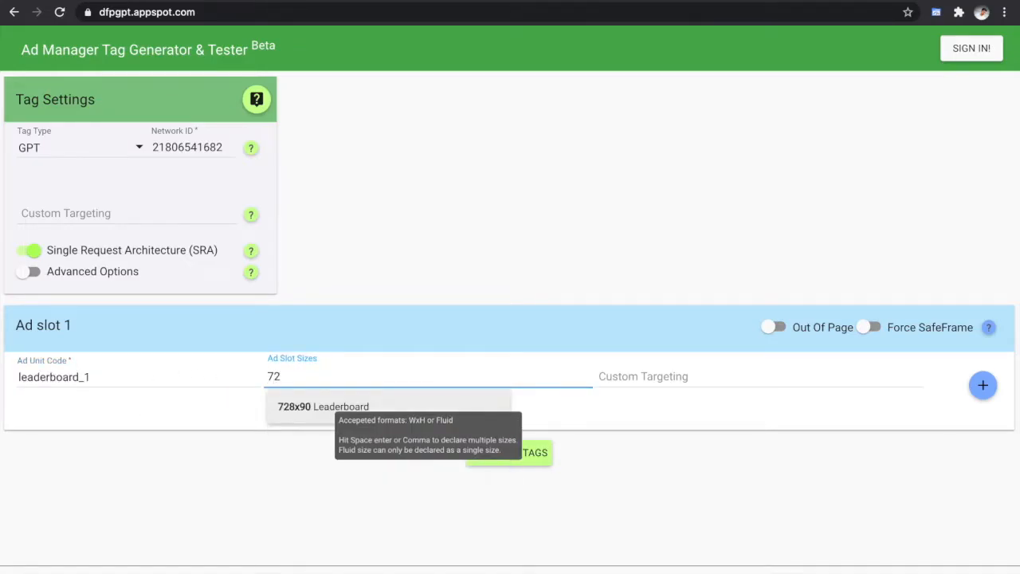
pyautogui.click(307, 408)
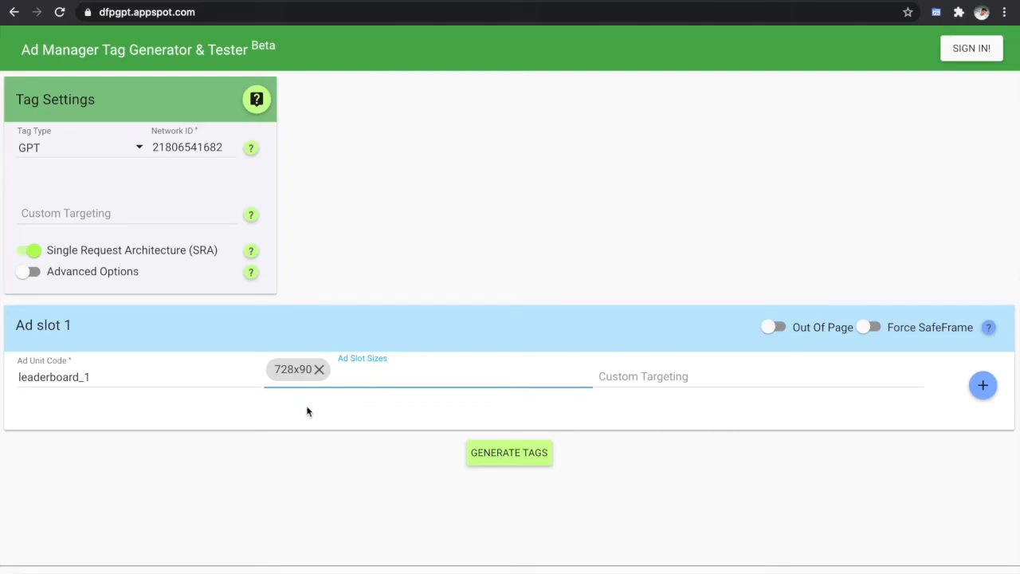
pyautogui.click(973, 390)
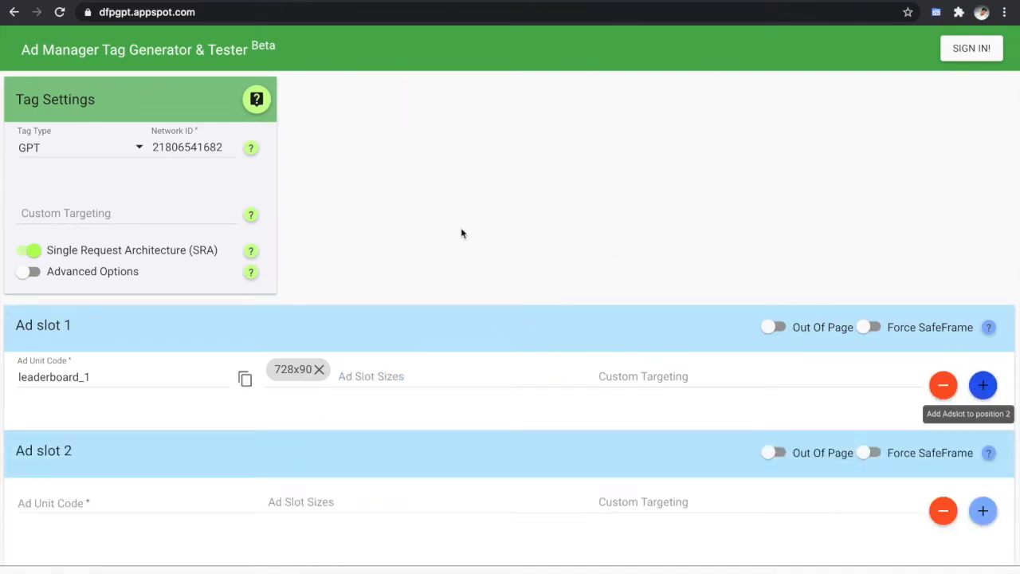
# Back in Google Ad Manager, open the medium_rectangle ad unit and copy its name.
pyautogui.click(447, 1)
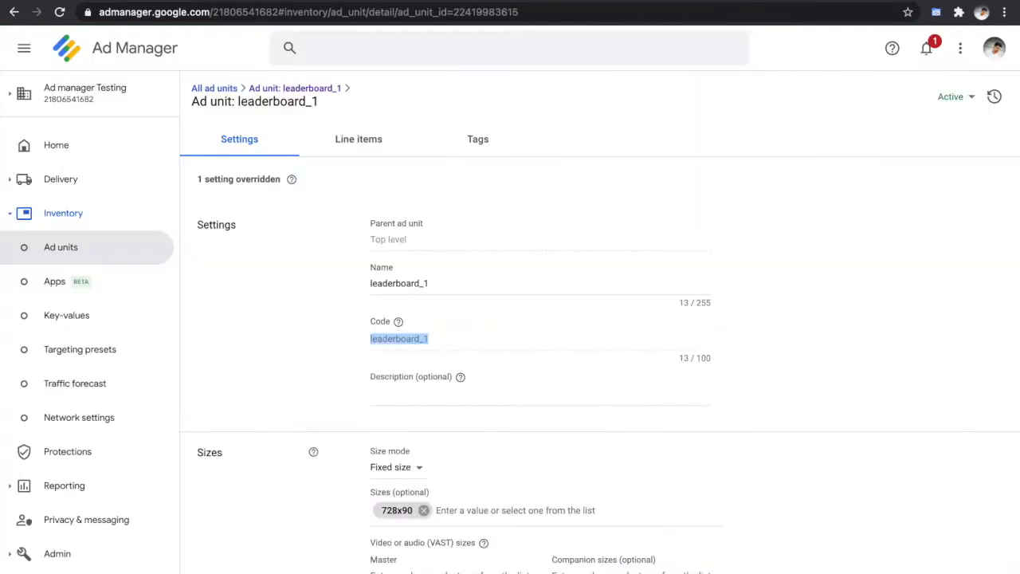
pyautogui.click(118, 254)
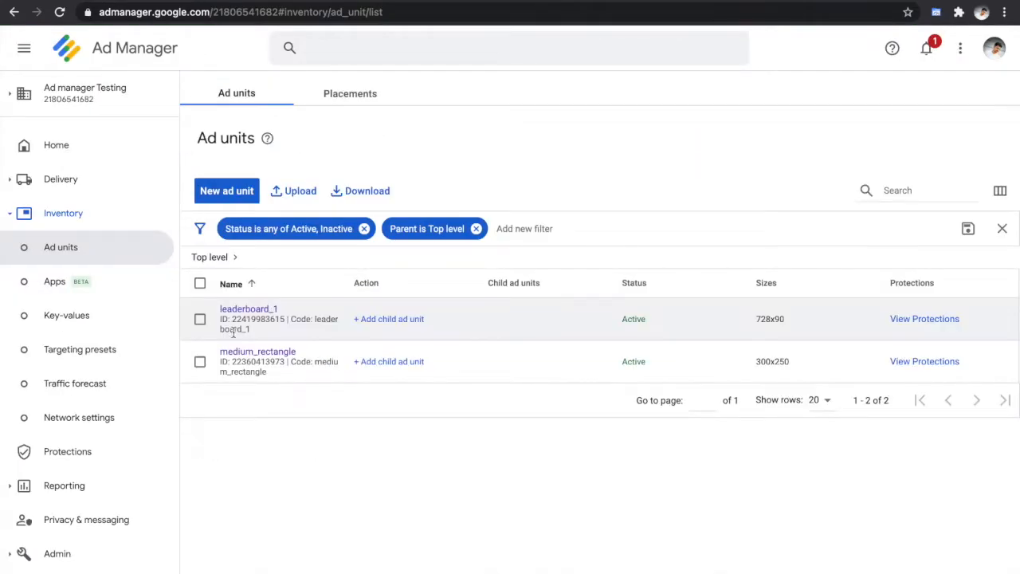
pyautogui.click(256, 353)
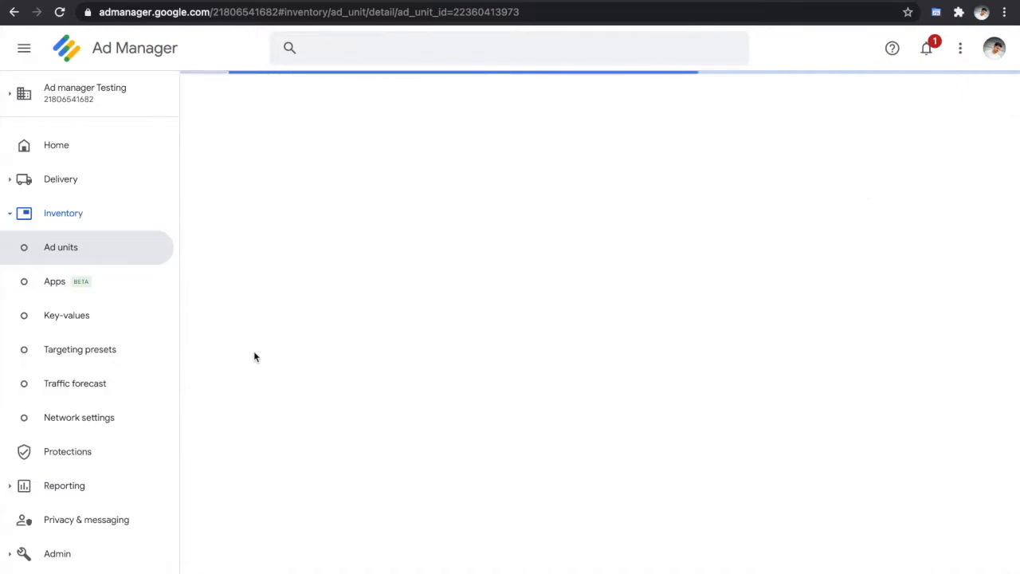
pyautogui.click(405, 283)
pyautogui.doubleClick(406, 282)
pyautogui.hotkey('ctrl', 'c')
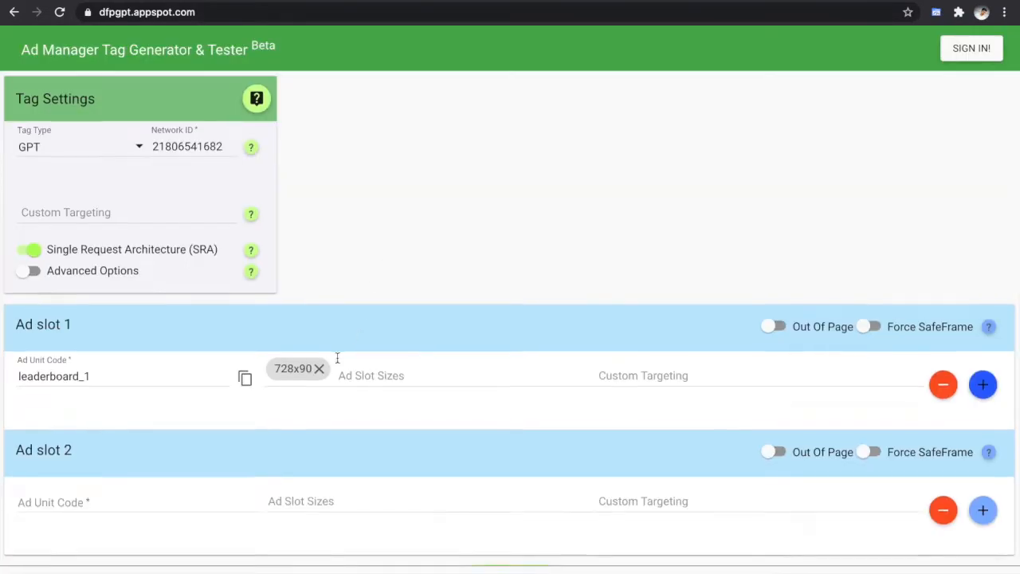
# In the Tag Generator, set ad slot 2 to the ad unit code medium_rectangle with the size 300x250.
pyautogui.scroll(-1, 264, 436)
pyautogui.click(133, 471)
pyautogui.hotkey('ctrl', 'v')
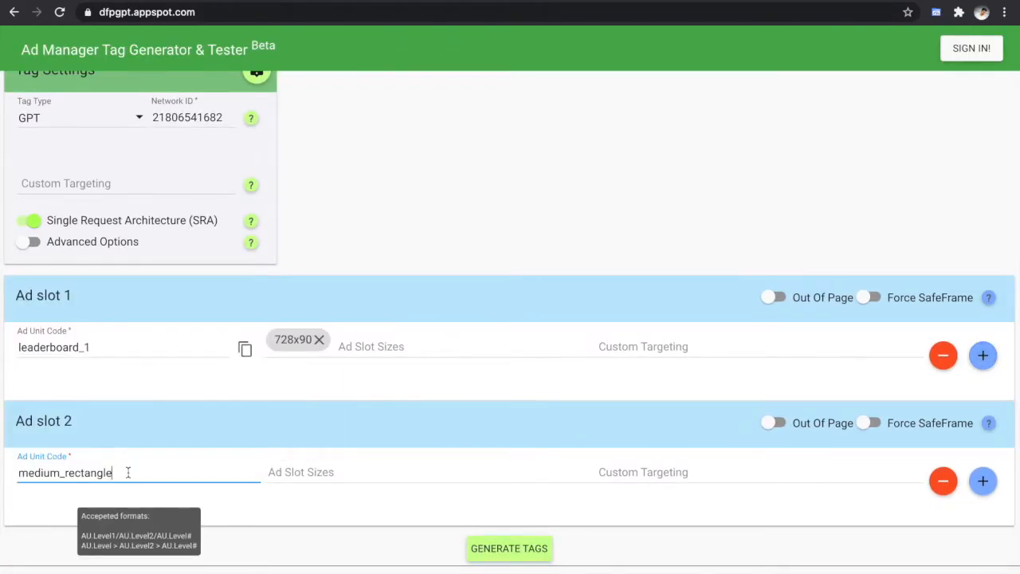
pyautogui.click(308, 473)
pyautogui.write('30')
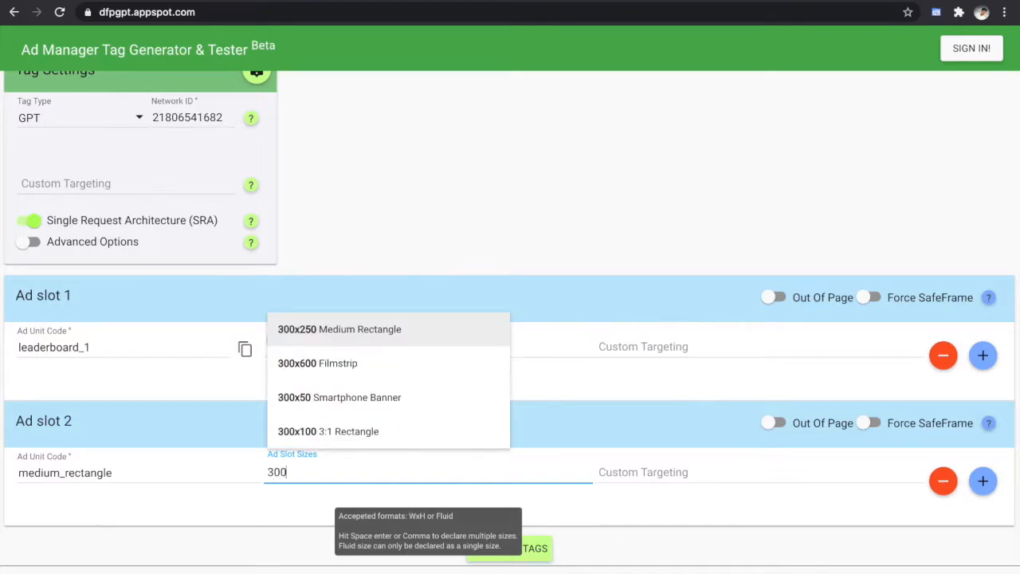
pyautogui.write('0')
pyautogui.click(357, 330)
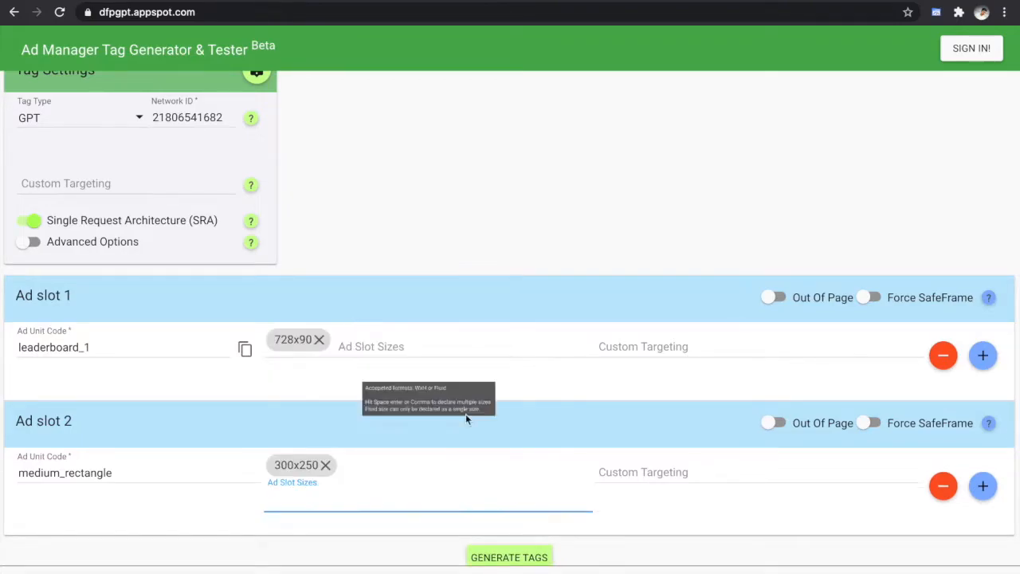
pyautogui.click(728, 527)
pyautogui.scroll(-1, 727, 527)
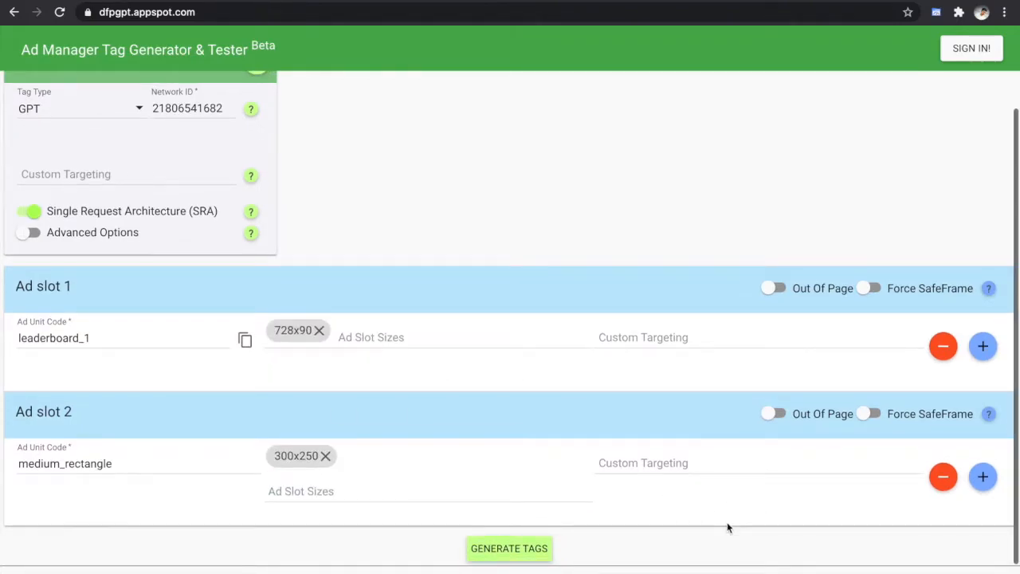
# Add a third ad slot reusing slot 2's code medium_rectangle, with the size 300x250.
pyautogui.click(983, 477)
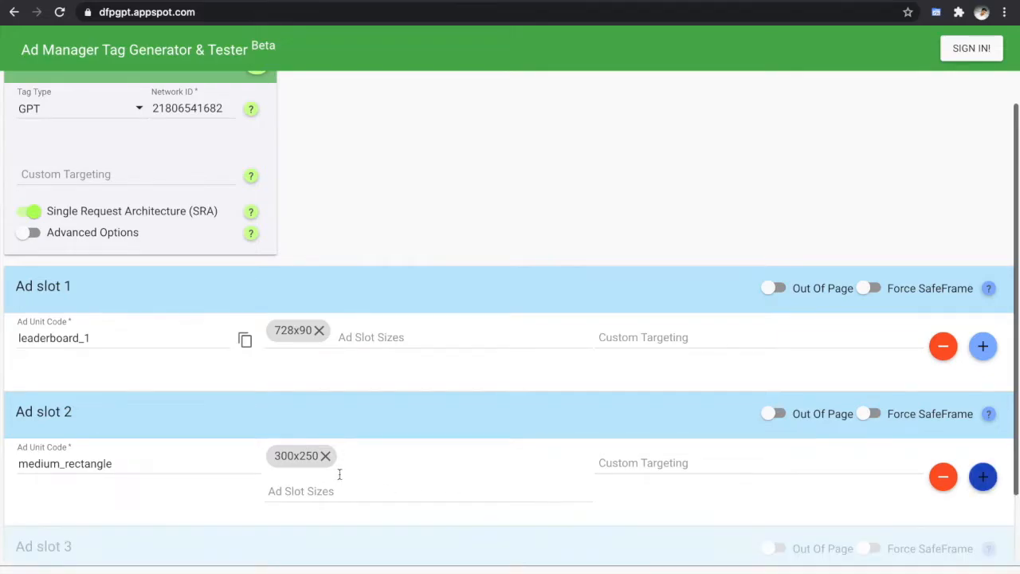
pyautogui.scroll(-2, 340, 474)
pyautogui.scroll(-1, 460, 427)
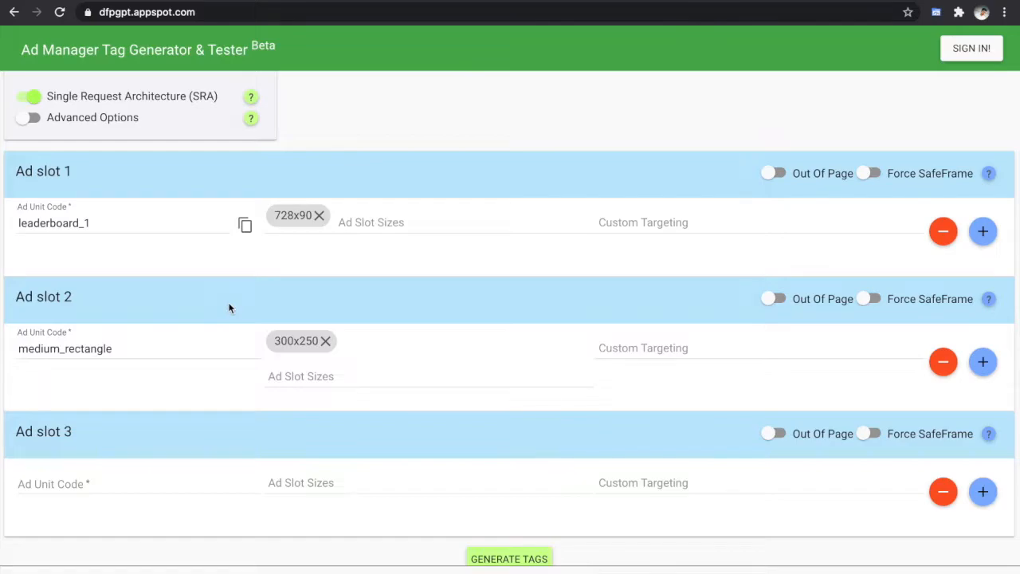
pyautogui.doubleClick(129, 351)
pyautogui.hotkey('ctrl', 'c')
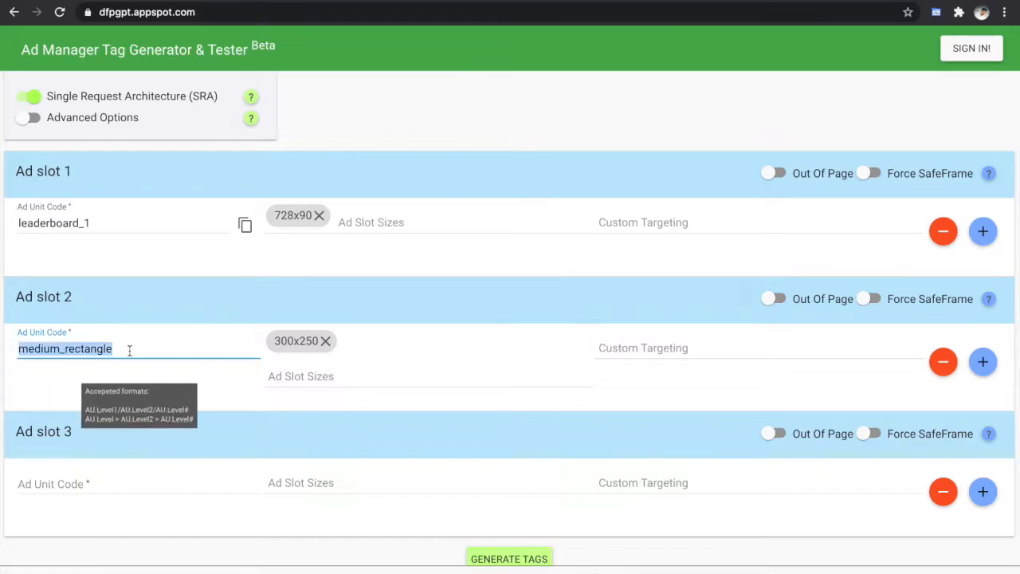
pyautogui.click(82, 481)
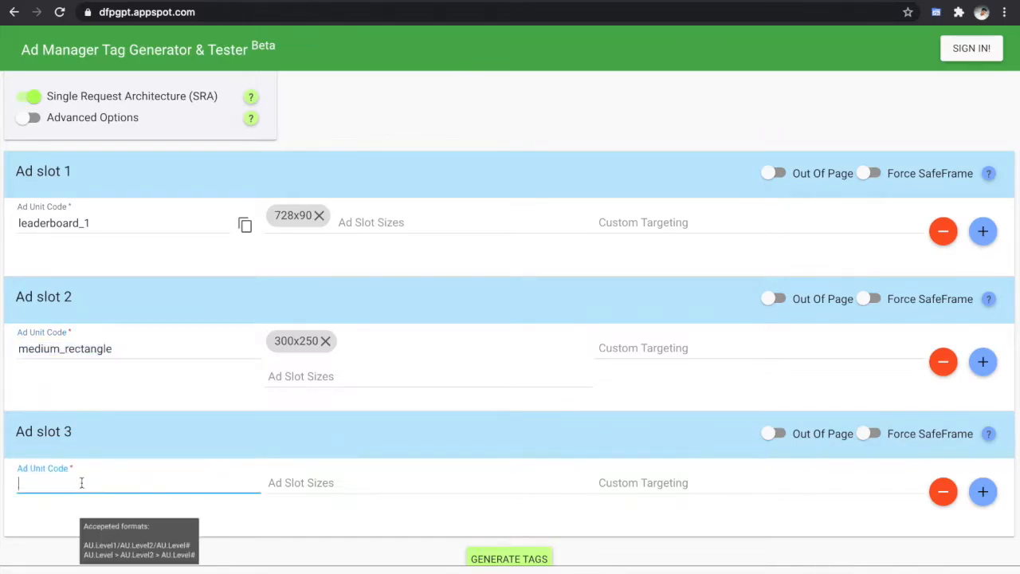
pyautogui.hotkey('ctrl', 'v')
pyautogui.click(314, 483)
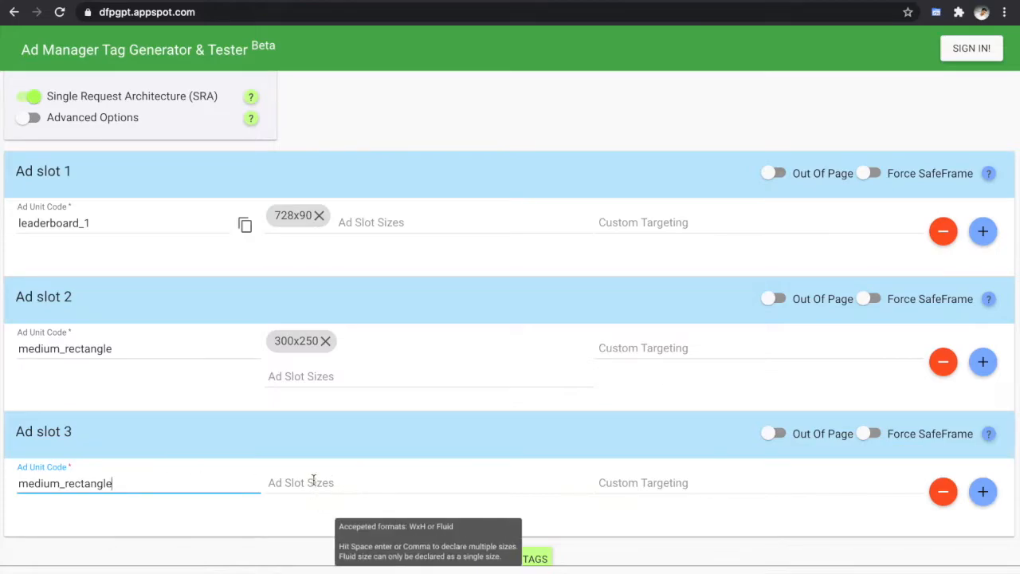
pyautogui.write('300')
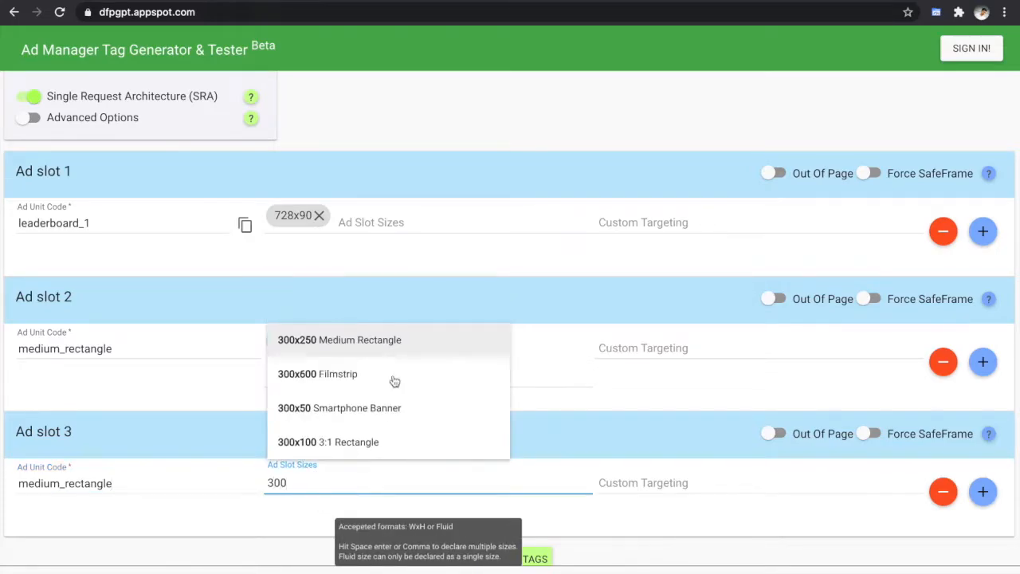
pyautogui.click(383, 343)
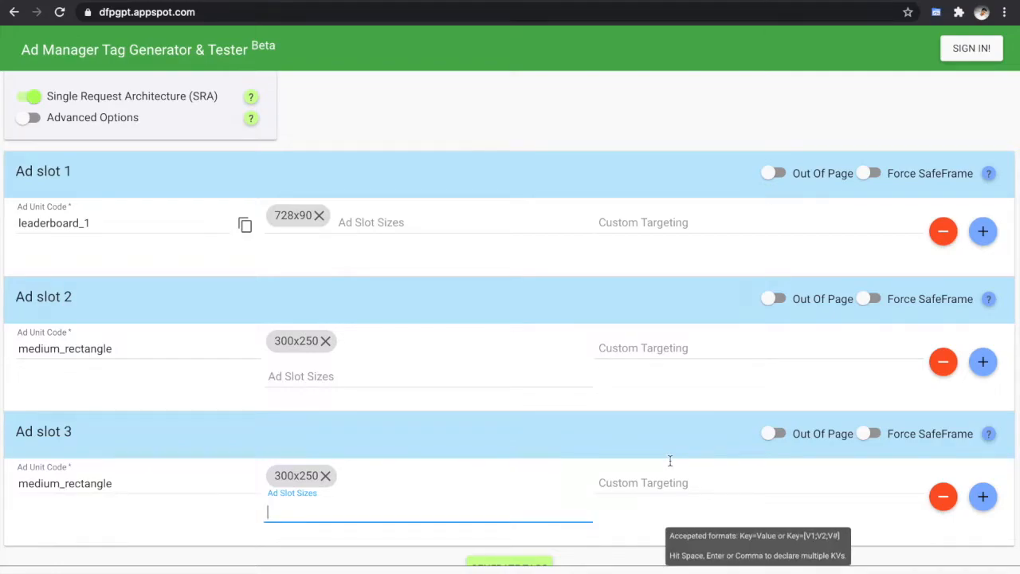
# Compare the ad unit codes of ad slots 2 and 3 and examine the site's home page layout for their placement.
pyautogui.doubleClick(94, 483)
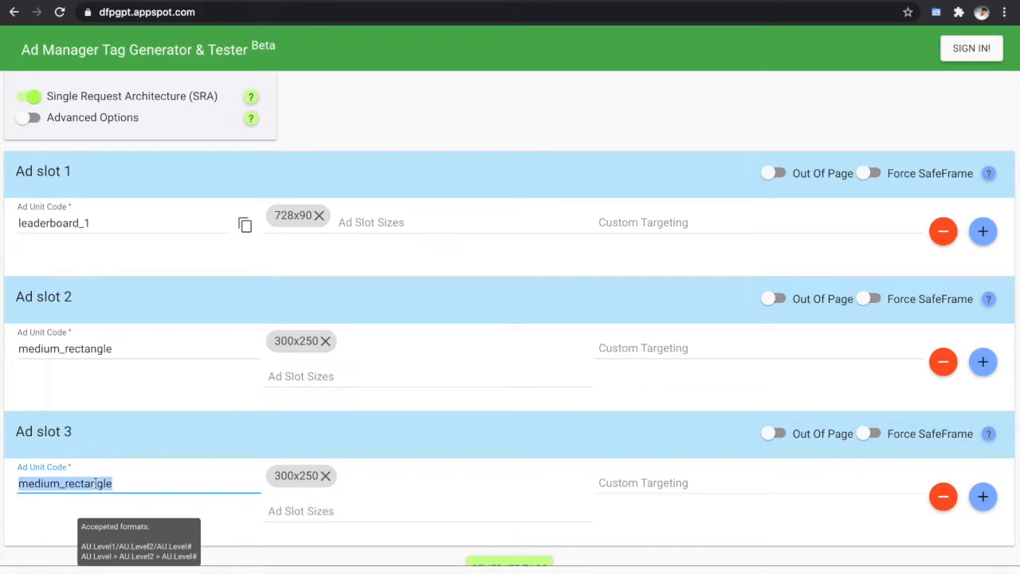
pyautogui.doubleClick(104, 353)
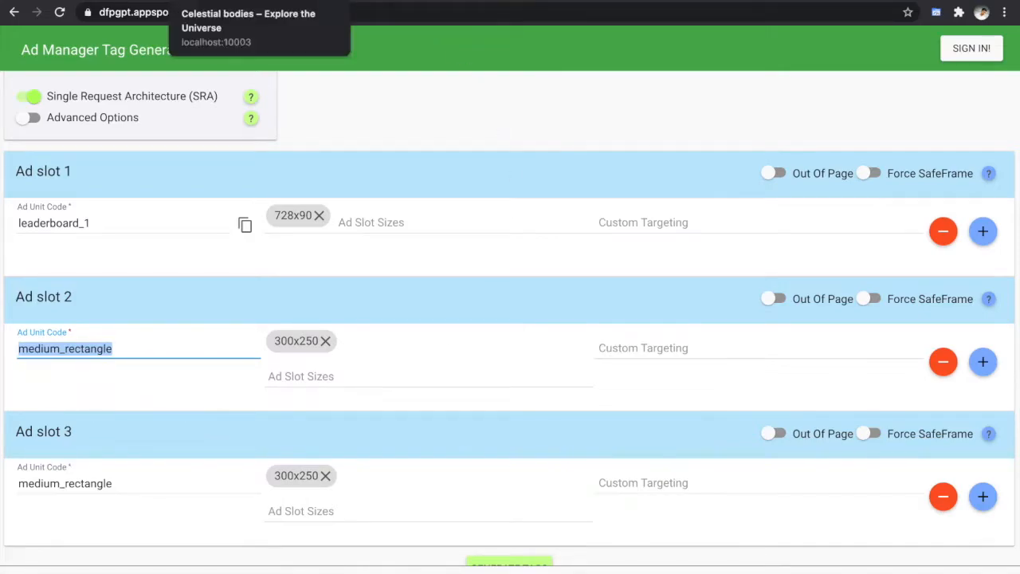
pyautogui.click(251, 0)
pyautogui.scroll(-1, 383, 440)
pyautogui.scroll(-1, 383, 440)
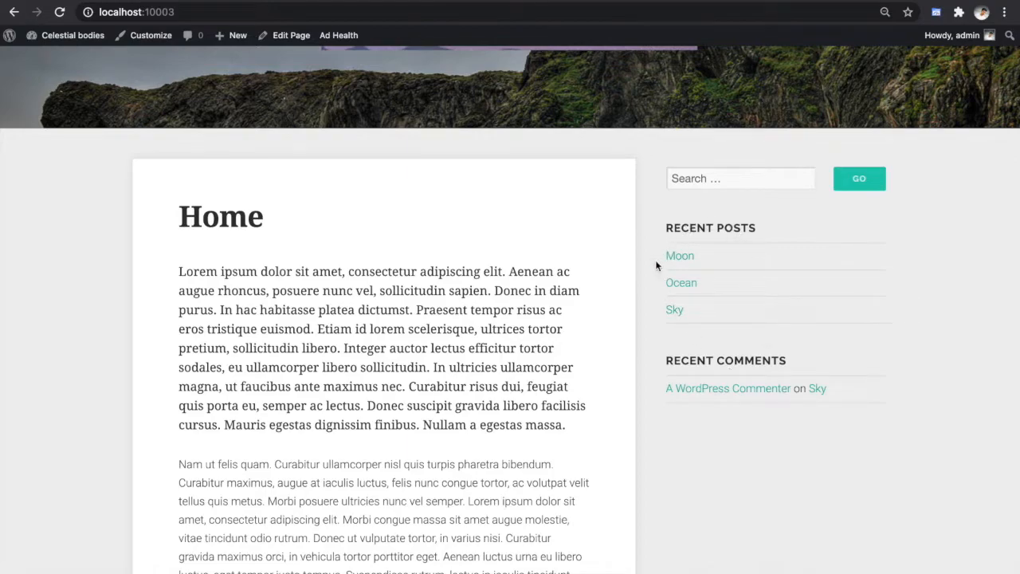
pyautogui.scroll(-3, 322, 368)
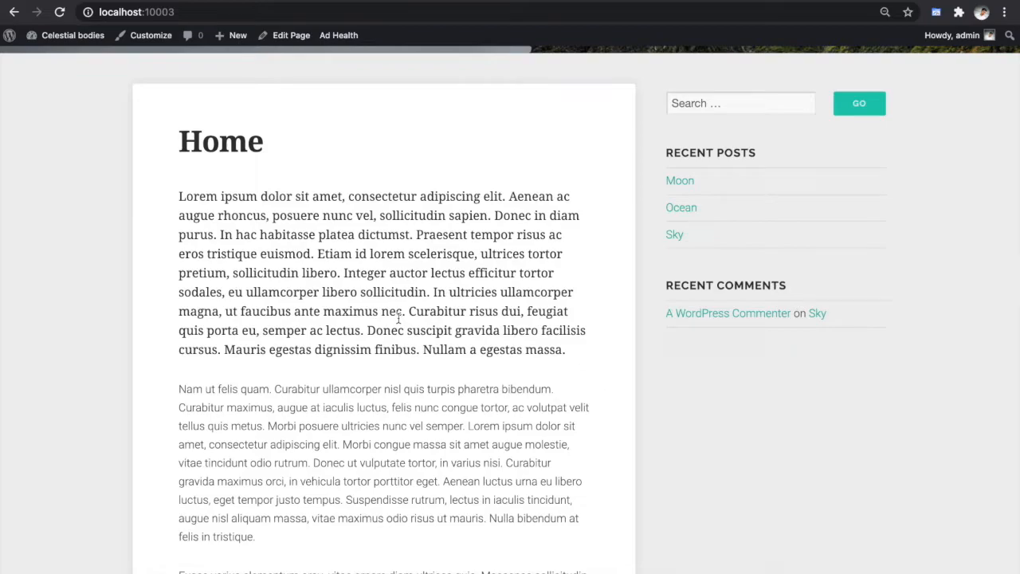
pyautogui.click(545, 0)
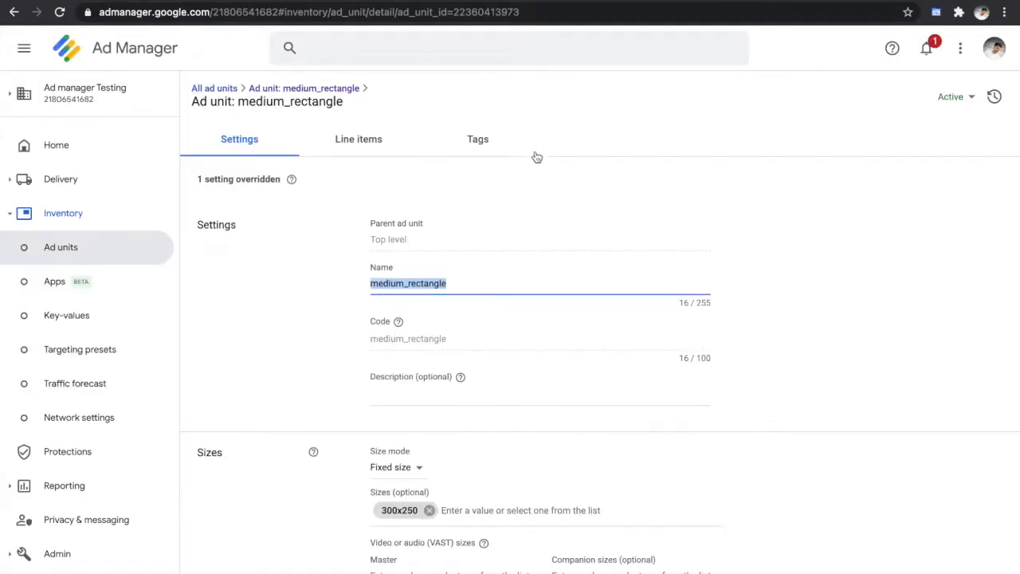
pyautogui.click(545, 1)
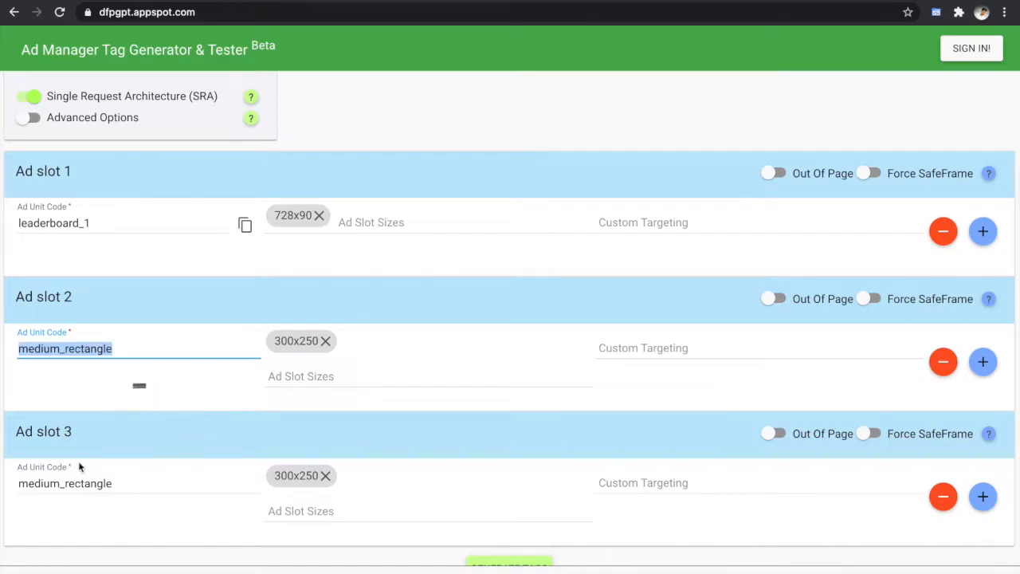
pyautogui.doubleClick(71, 488)
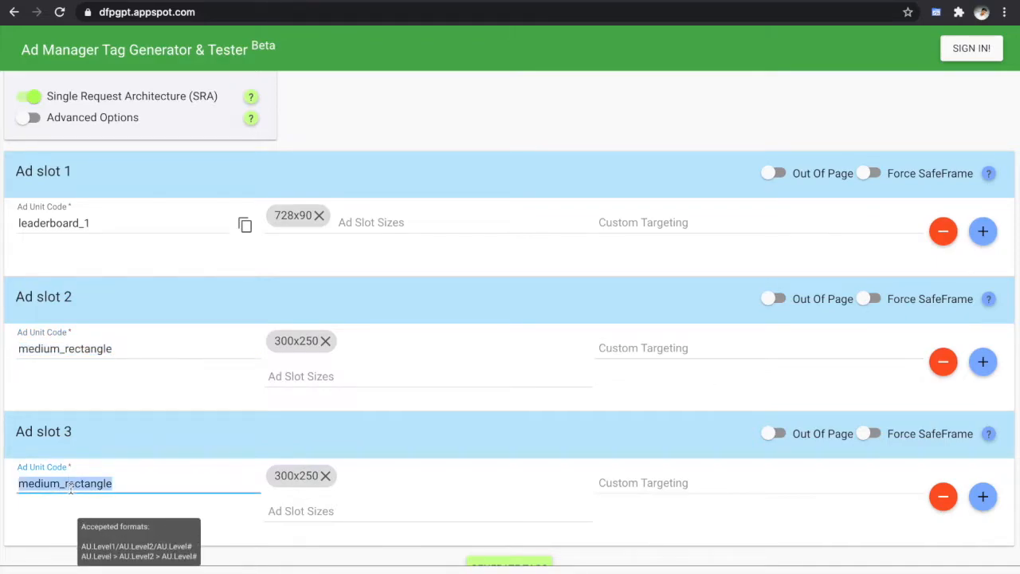
pyautogui.doubleClick(94, 349)
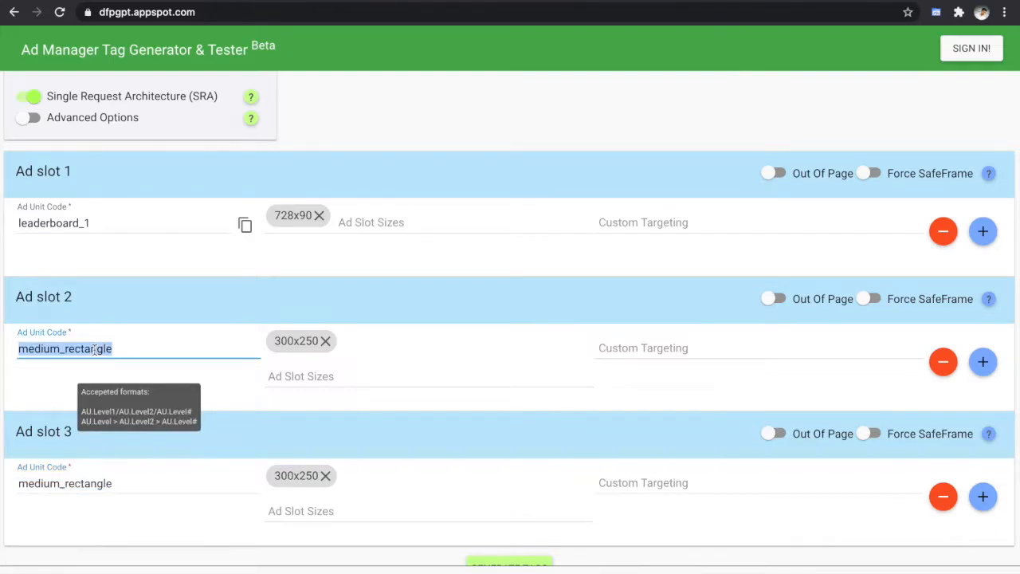
pyautogui.scroll(-1, 199, 390)
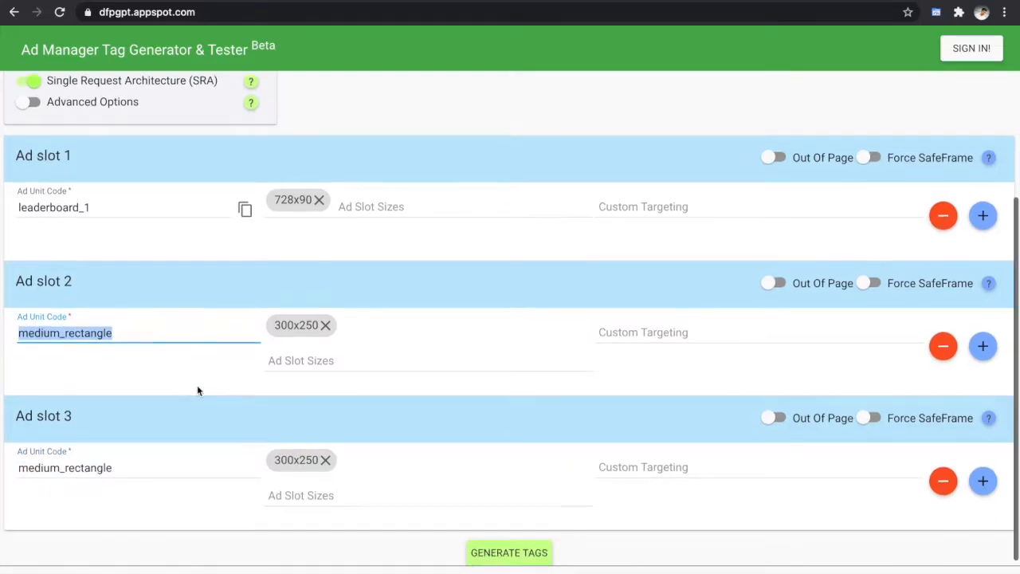
pyautogui.scroll(1, 199, 391)
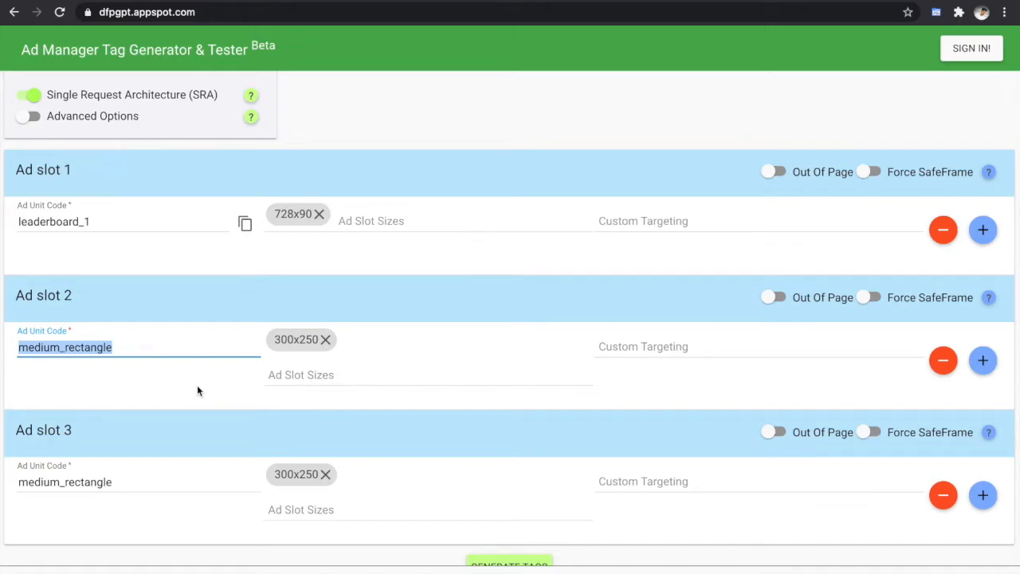
pyautogui.scroll(-1, 199, 391)
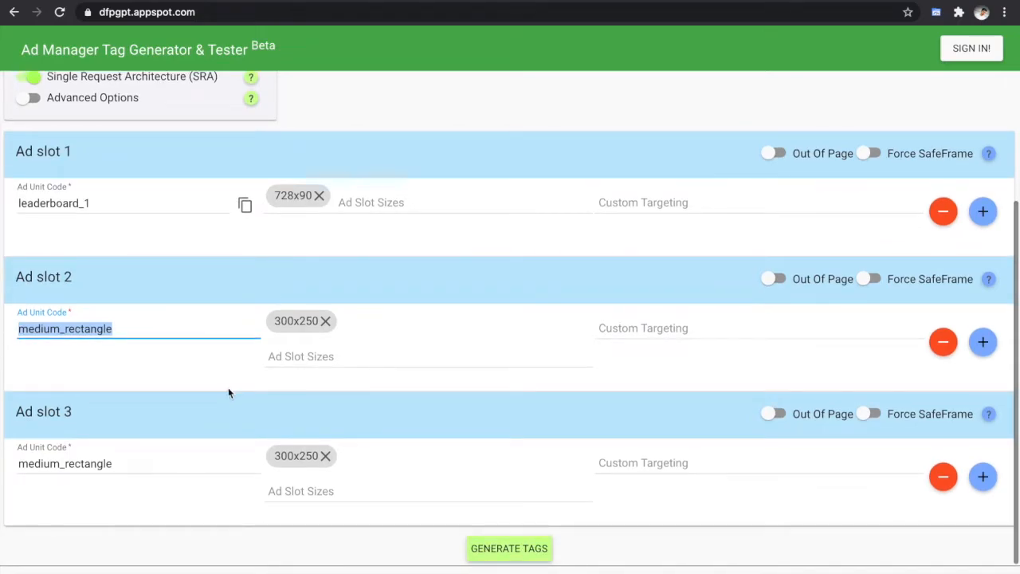
# In the Tag Generator, enable Advanced Options and turn on Center Ads for the page.
pyautogui.scroll(3, 434, 321)
pyautogui.scroll(-2, 434, 321)
pyautogui.scroll(-1, 433, 323)
pyautogui.scroll(2, 433, 321)
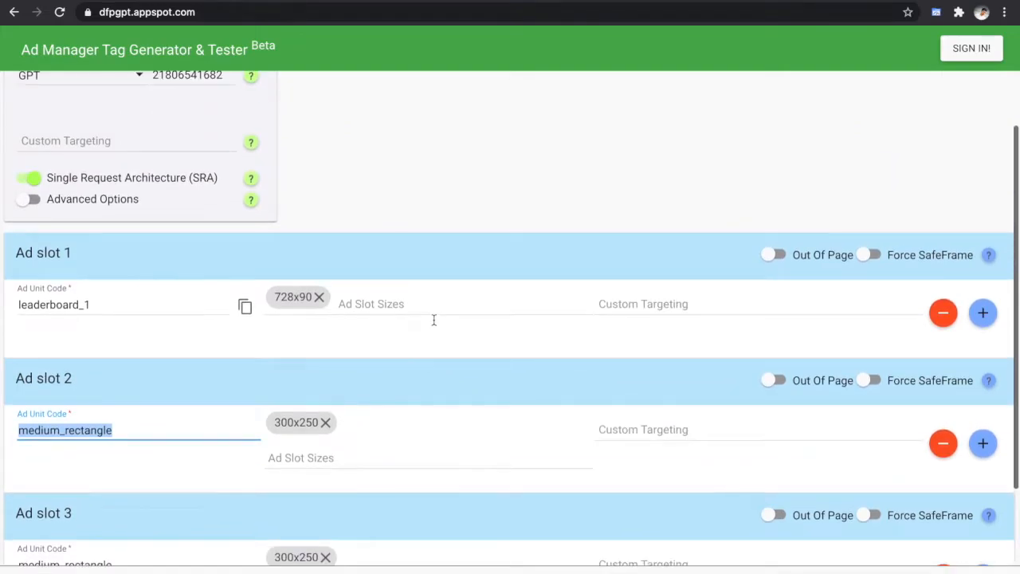
pyautogui.click(34, 243)
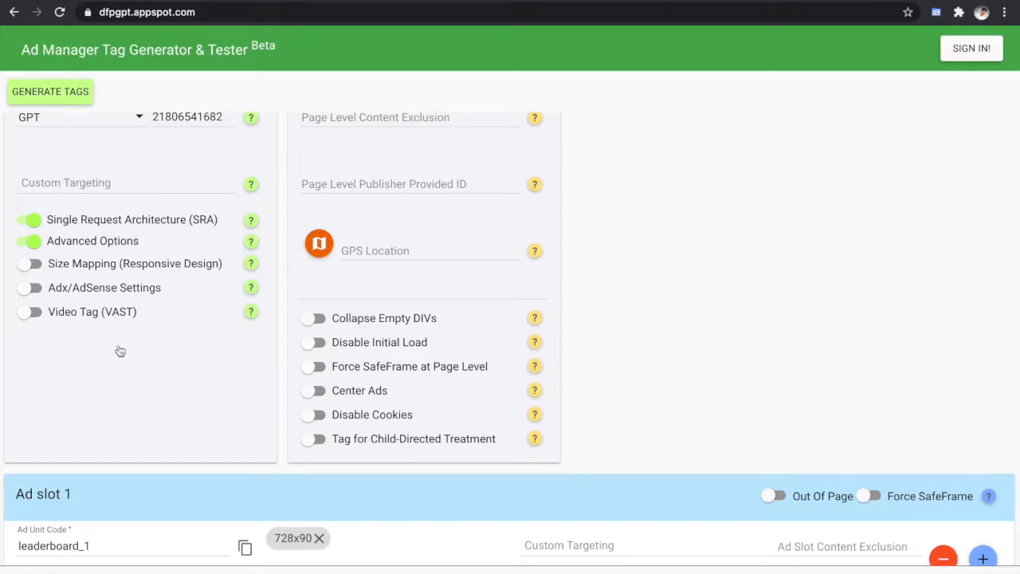
pyautogui.scroll(-2, 136, 364)
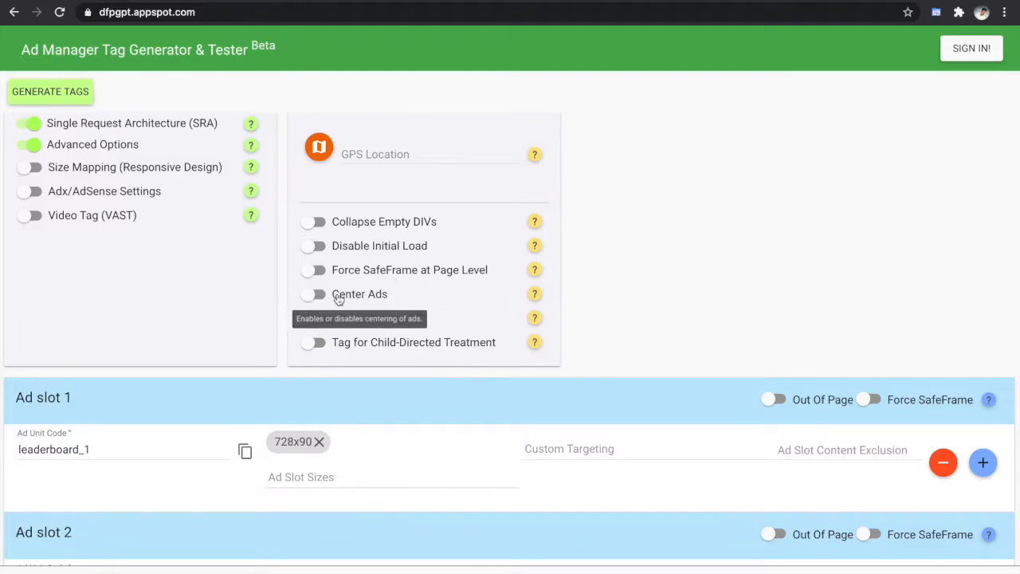
pyautogui.click(338, 299)
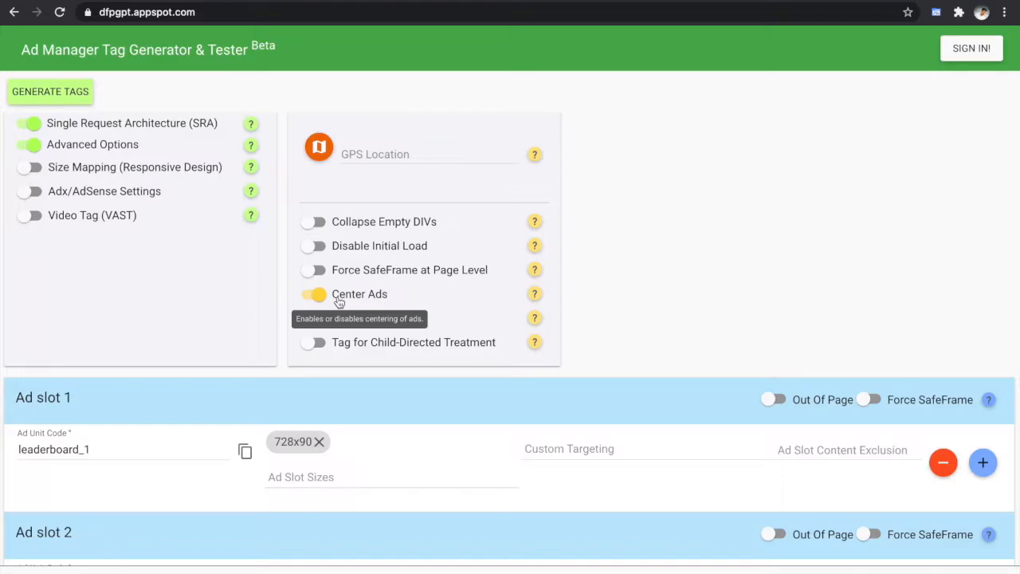
pyautogui.scroll(-1, 339, 301)
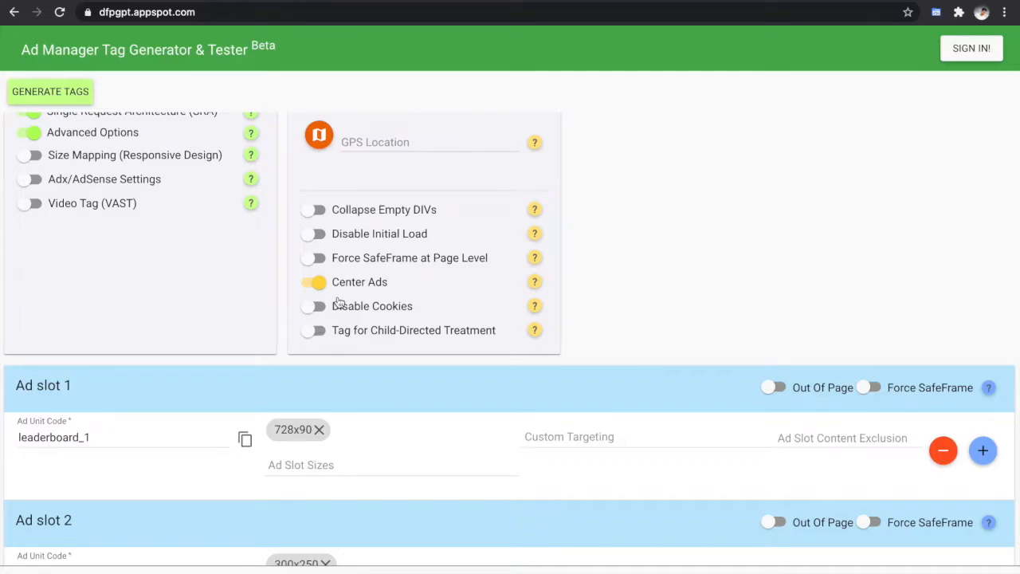
pyautogui.moveTo(338, 301)
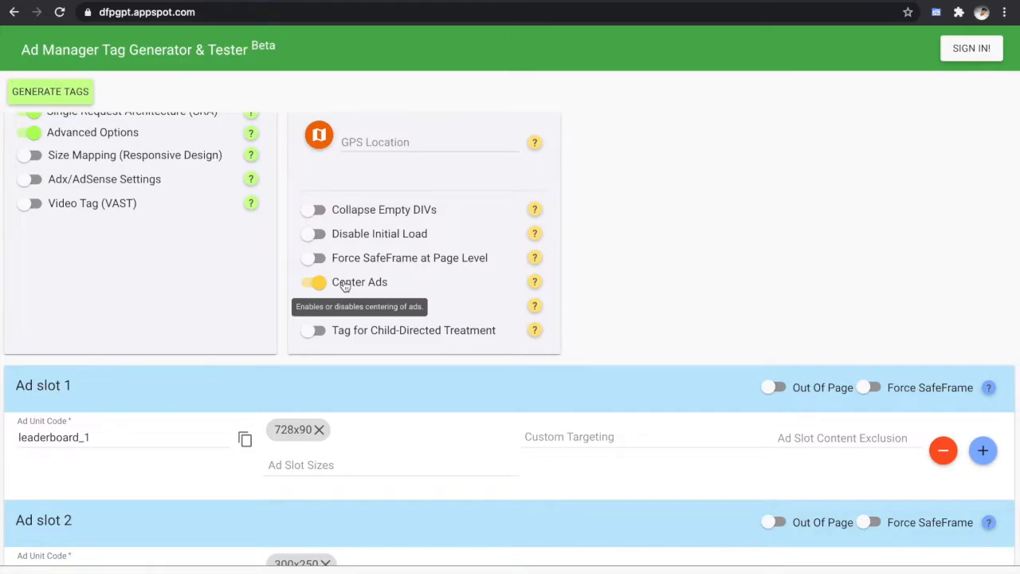
# Try the Collapse Empty DIVs option.
pyautogui.moveTo(348, 209)
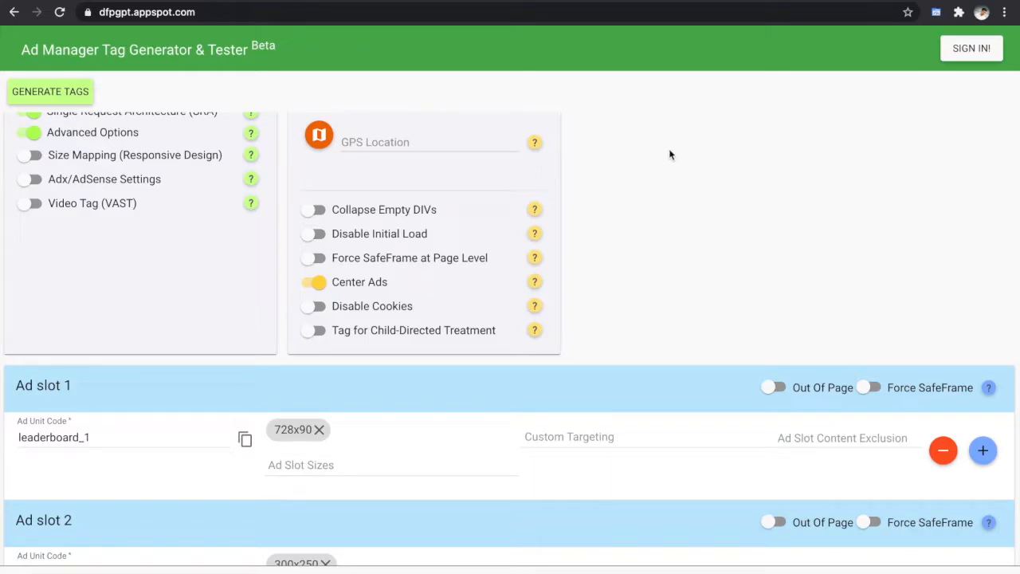
pyautogui.click(320, 209)
pyautogui.click(309, 211)
# Search Google for "cls" in a new browser tab.
pyautogui.press('super+t')
pyautogui.write('cls')
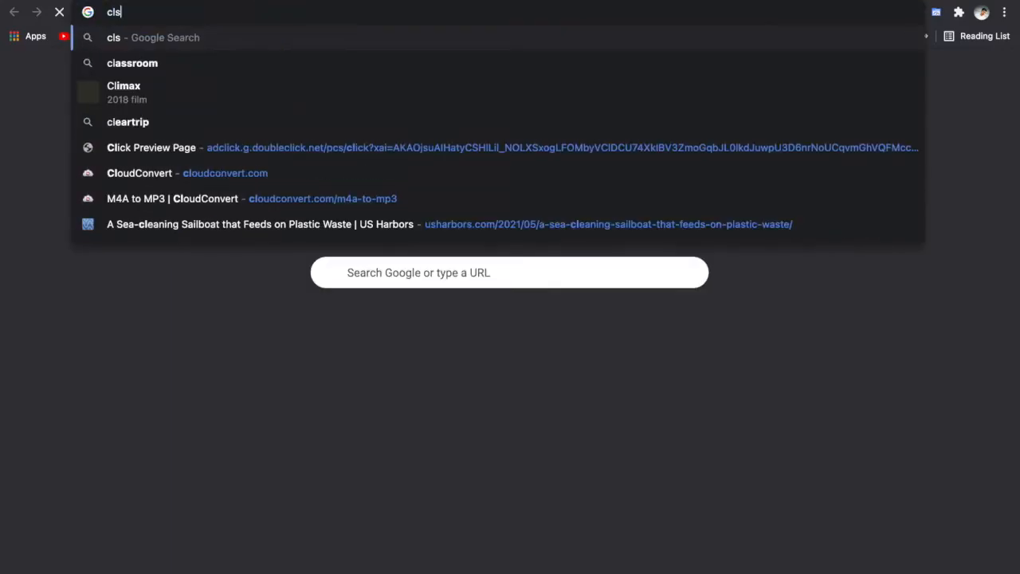
pyautogui.press('Return')
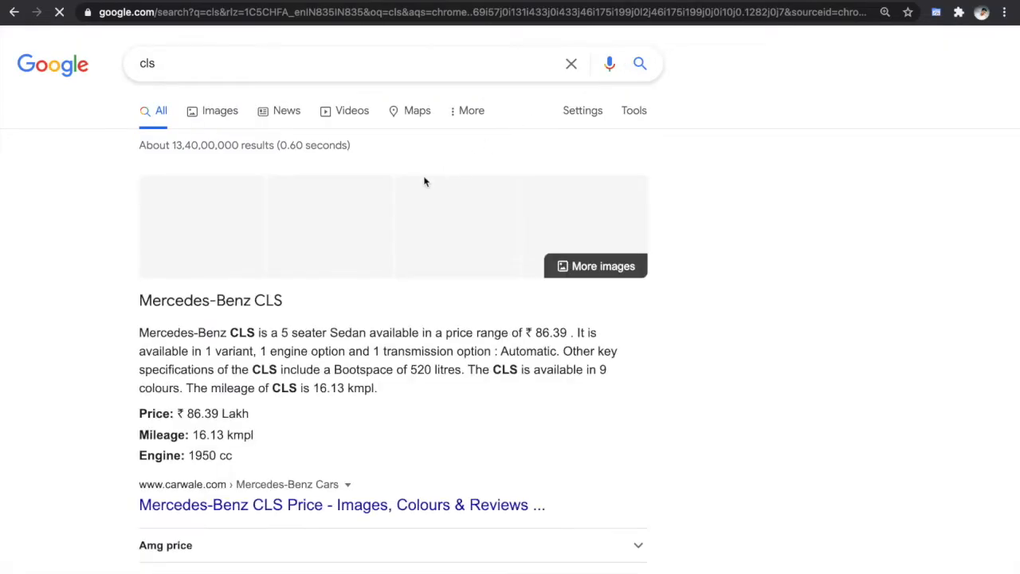
# Refine the Google search to "cls google seo" and dismiss the location permission request.
pyautogui.click(180, 70)
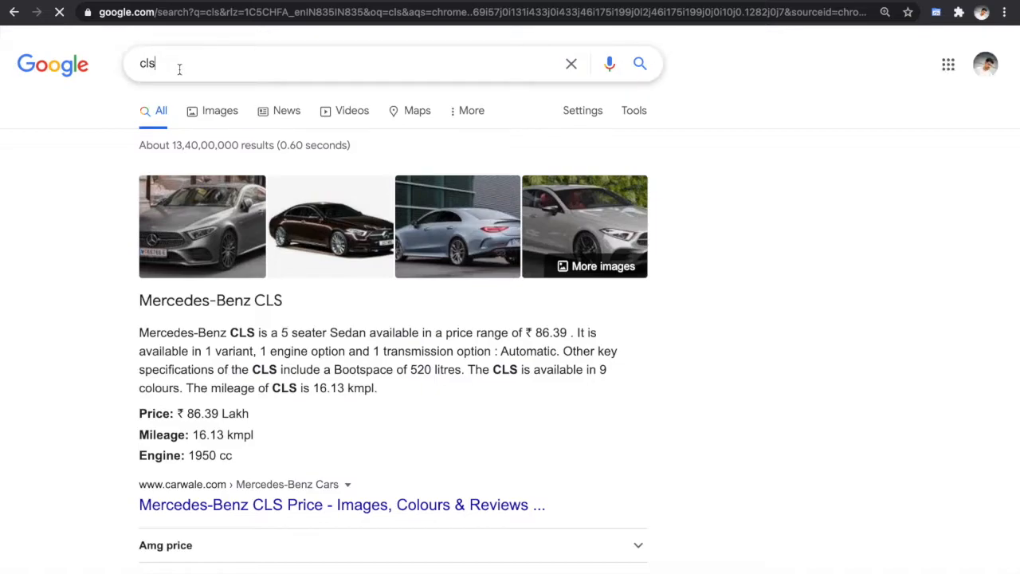
pyautogui.hotkey('ctrl', 'a')
pyautogui.press('BackSpace')
pyautogui.write('g')
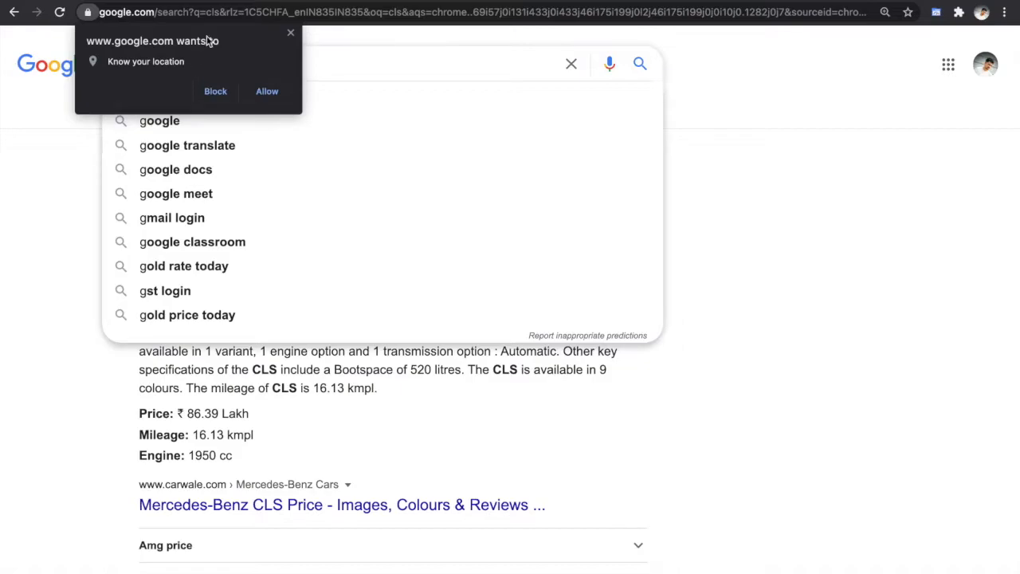
pyautogui.click(290, 33)
pyautogui.hotkey('ctrl', 'a')
pyautogui.write('cls google')
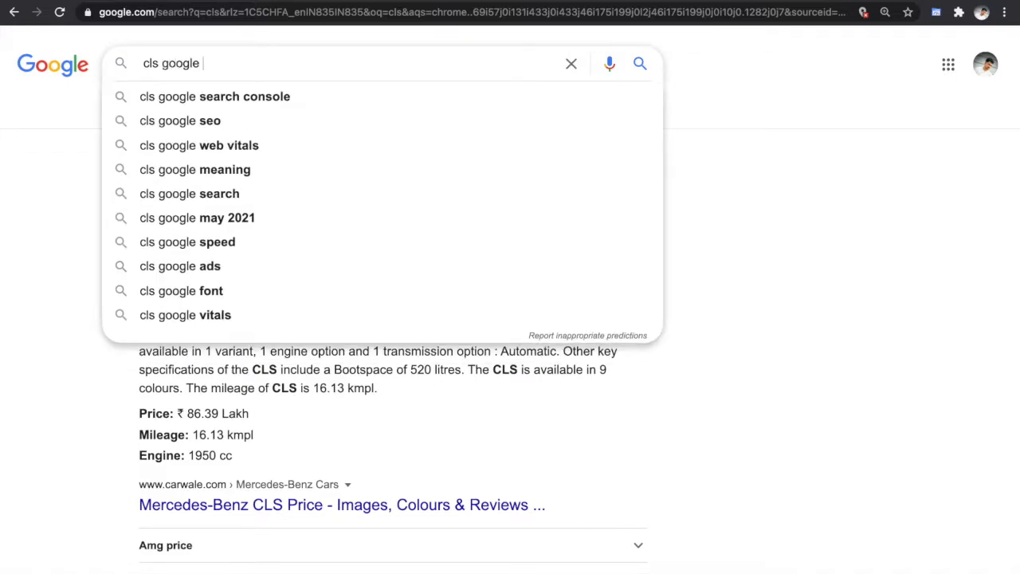
pyautogui.press('Down')
pyautogui.press('Down')
pyautogui.press('Return')
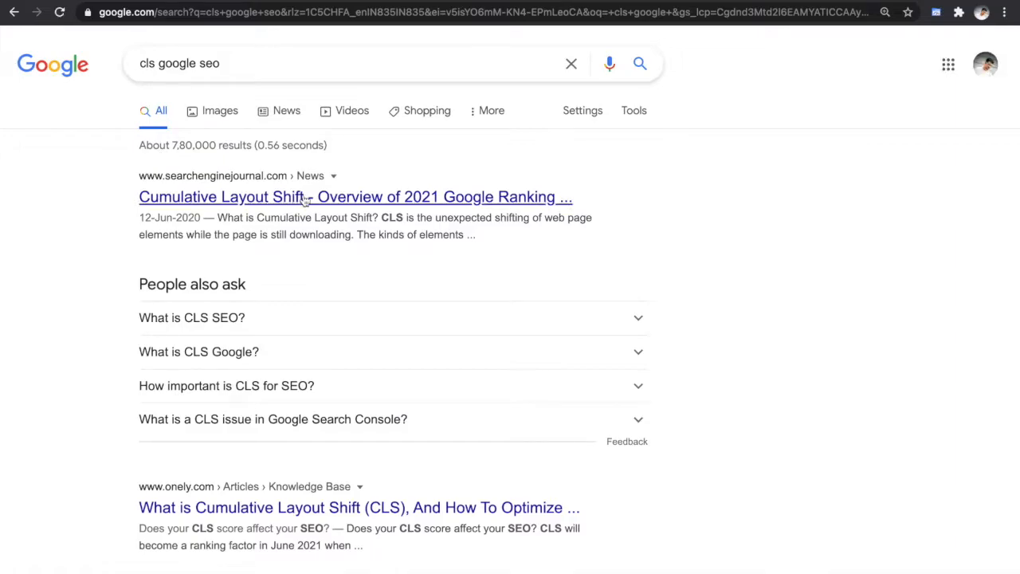
# Open the Search Engine Journal article on Cumulative Layout Shift and close its pop-up ad.
pyautogui.click(304, 197)
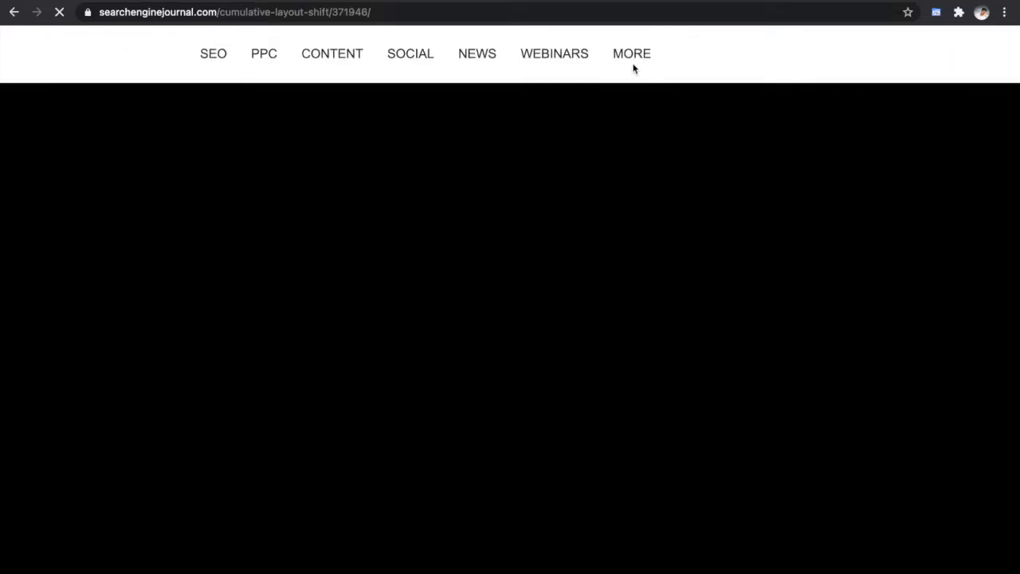
pyautogui.moveTo(631, 66)
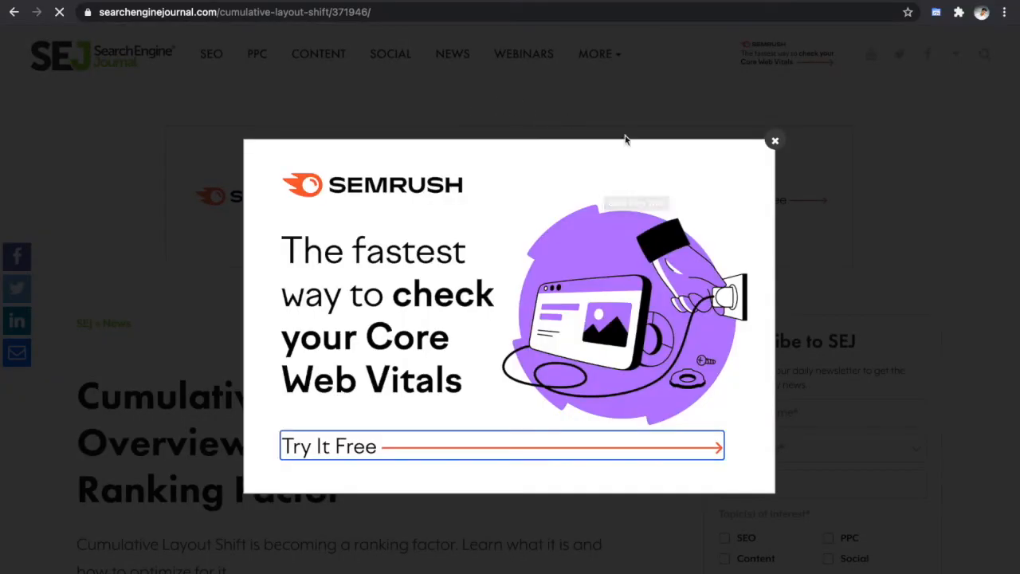
pyautogui.click(775, 140)
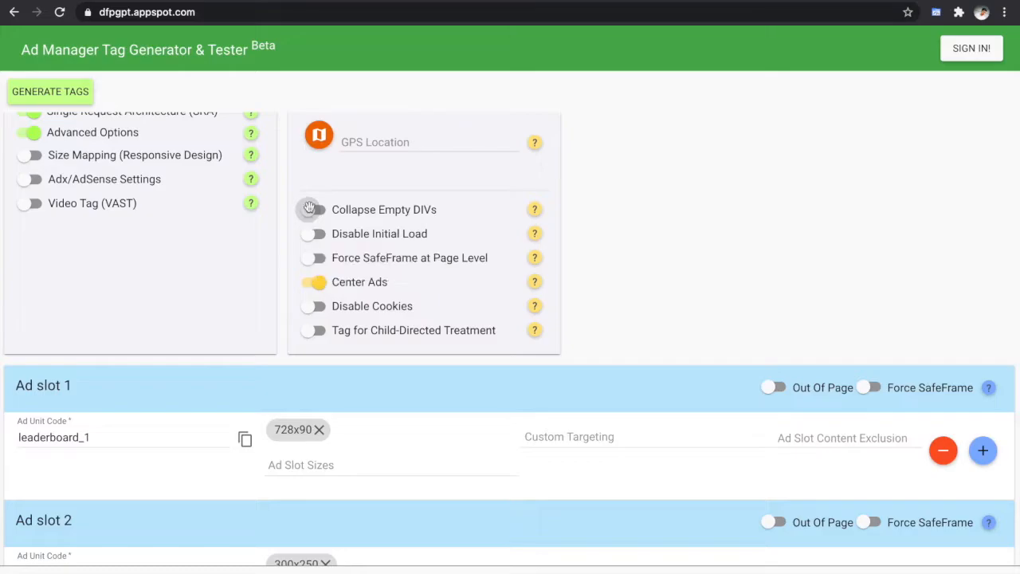
# Back in the Tag Generator, generate the tags for the leaderboard_1 slot and both medium_rectangle slots.
pyautogui.moveTo(337, 216)
pyautogui.scroll(-3, 643, 250)
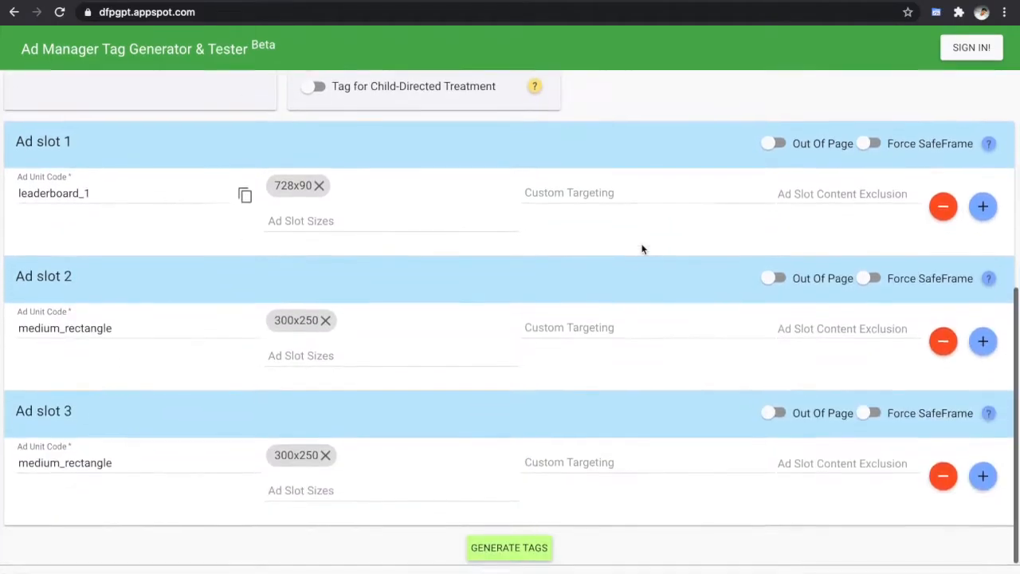
pyautogui.click(509, 550)
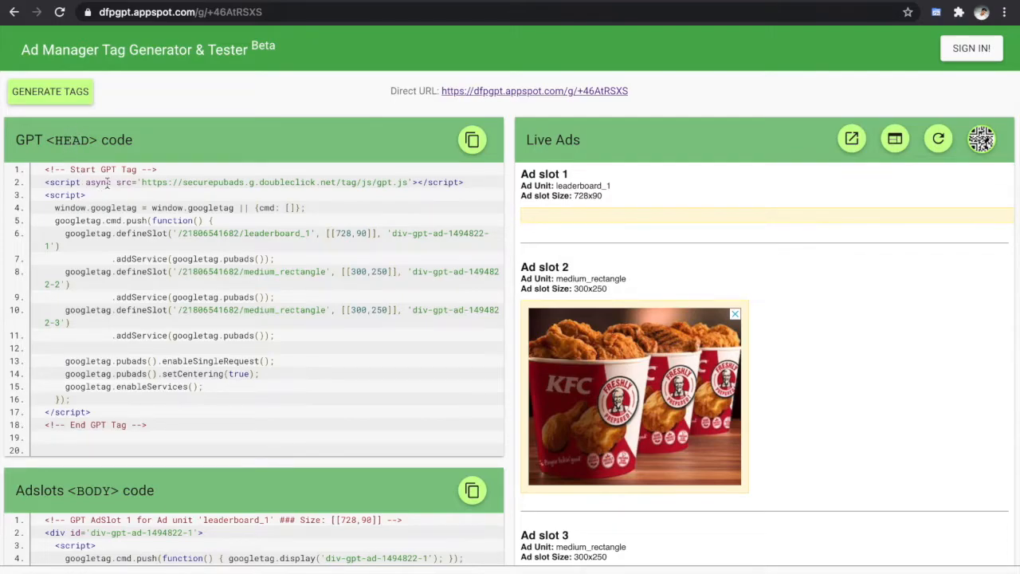
# Examine the generated HEAD and BODY code alongside the live ad previews of the three ad slots.
pyautogui.scroll(-3, 111, 335)
pyautogui.scroll(3, 111, 378)
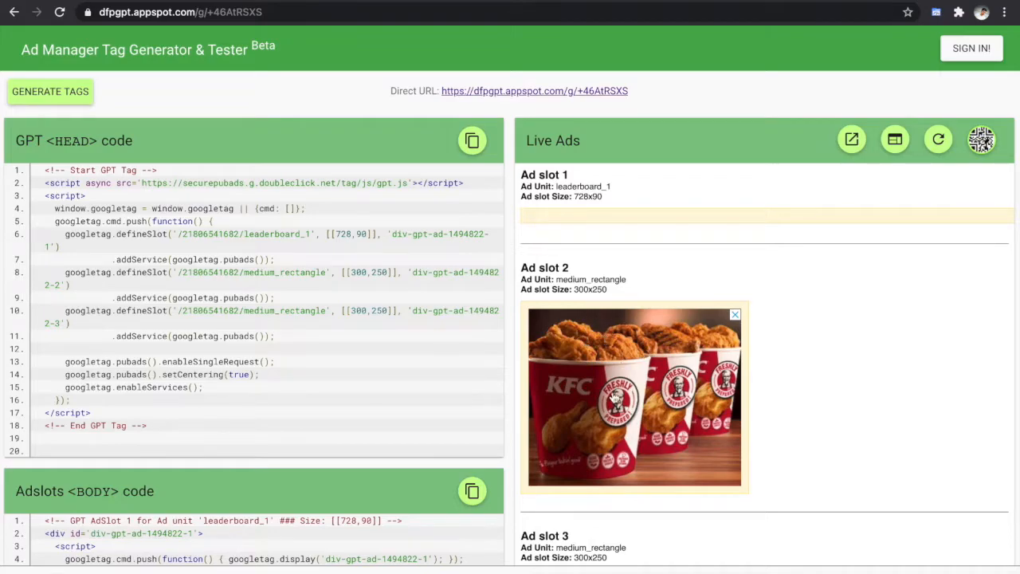
pyautogui.scroll(-3, 612, 421)
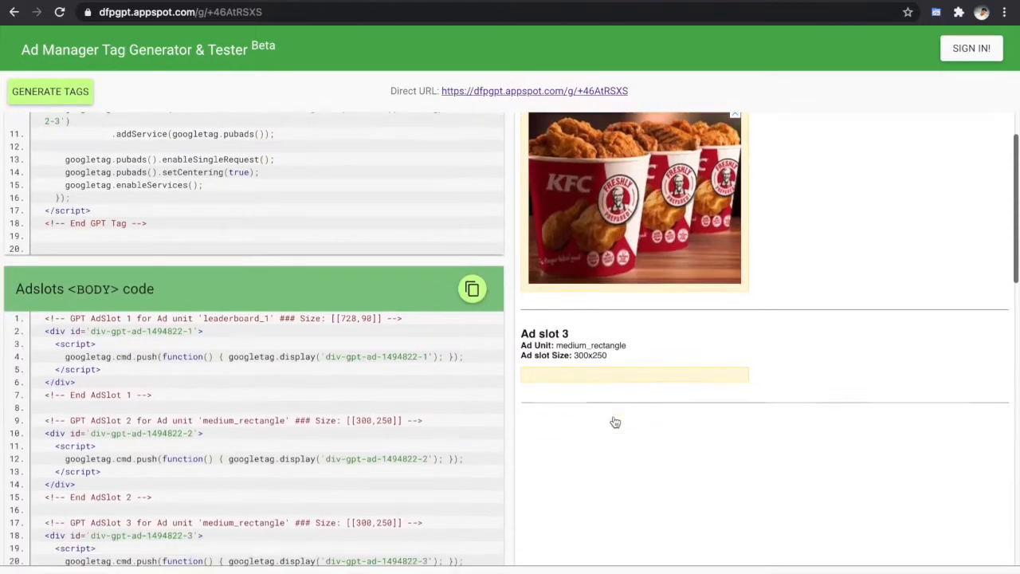
pyautogui.scroll(3, 616, 422)
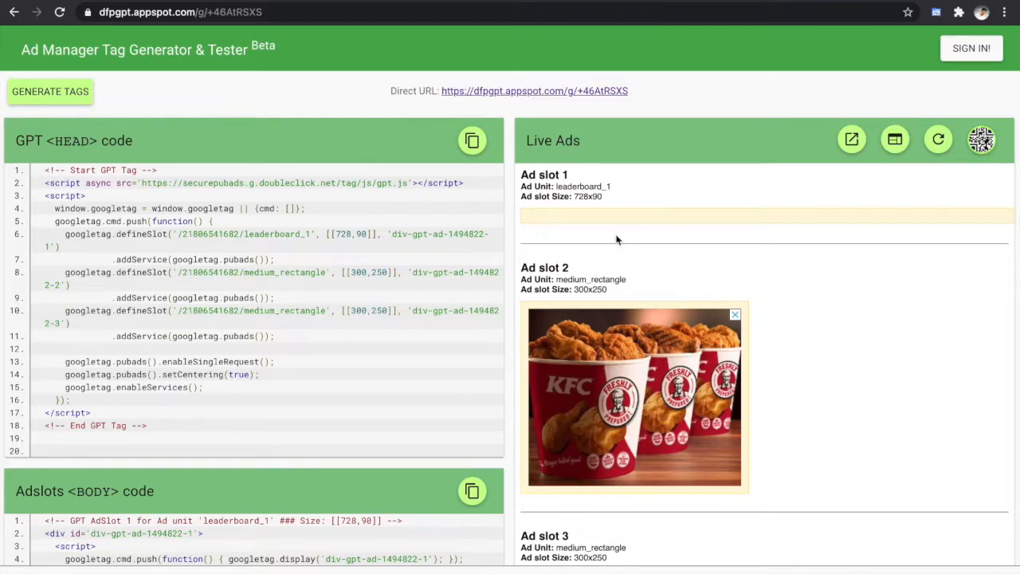
pyautogui.scroll(-1, 587, 247)
pyautogui.scroll(-3, 582, 231)
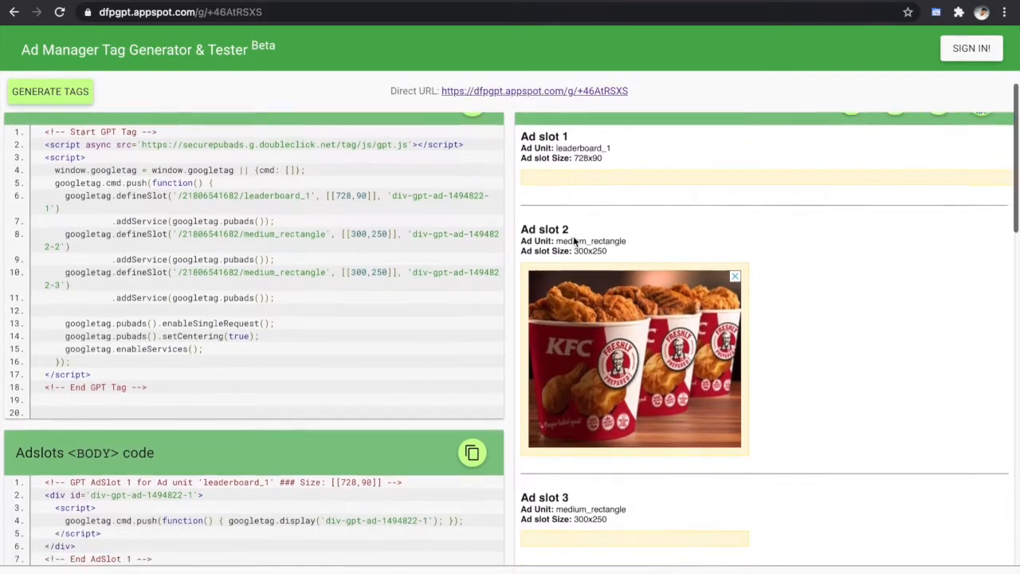
pyautogui.scroll(1, 565, 358)
pyautogui.scroll(1, 564, 358)
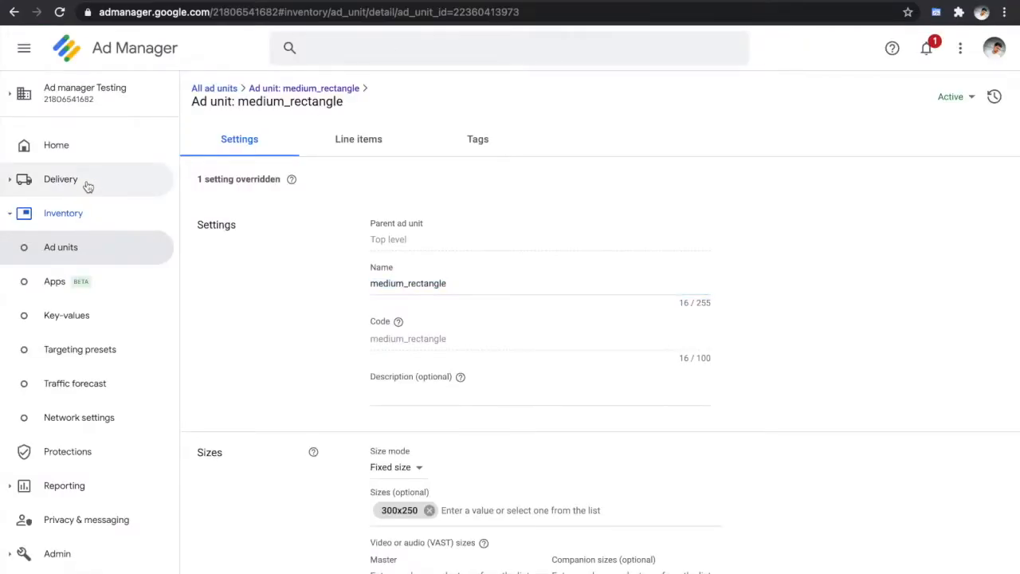
# In Google Ad Manager, open the line item "Ad manager KFC April 2021, 300x250" and review its settings and inventory targeting.
pyautogui.click(88, 184)
pyautogui.click(71, 249)
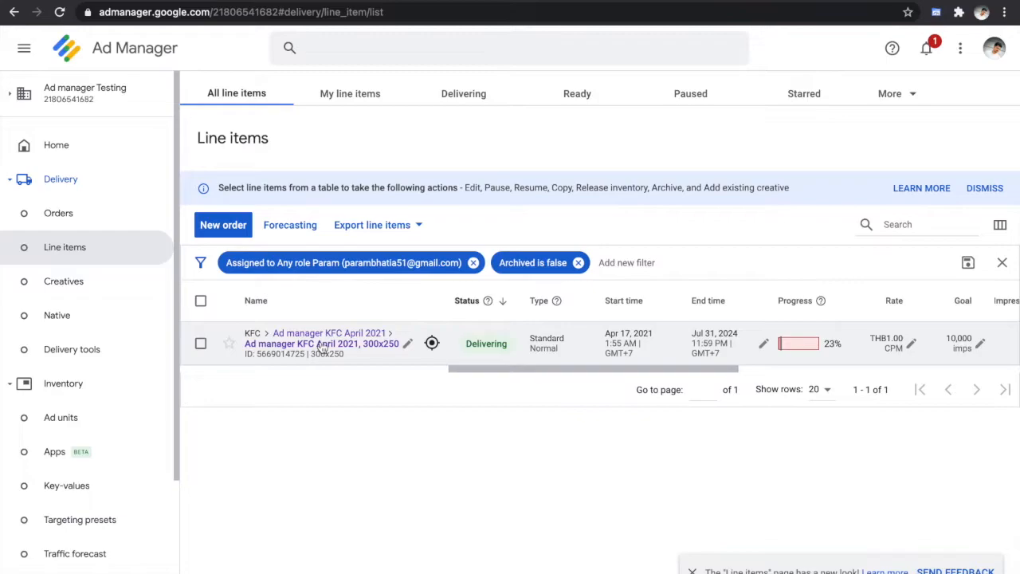
pyautogui.click(321, 345)
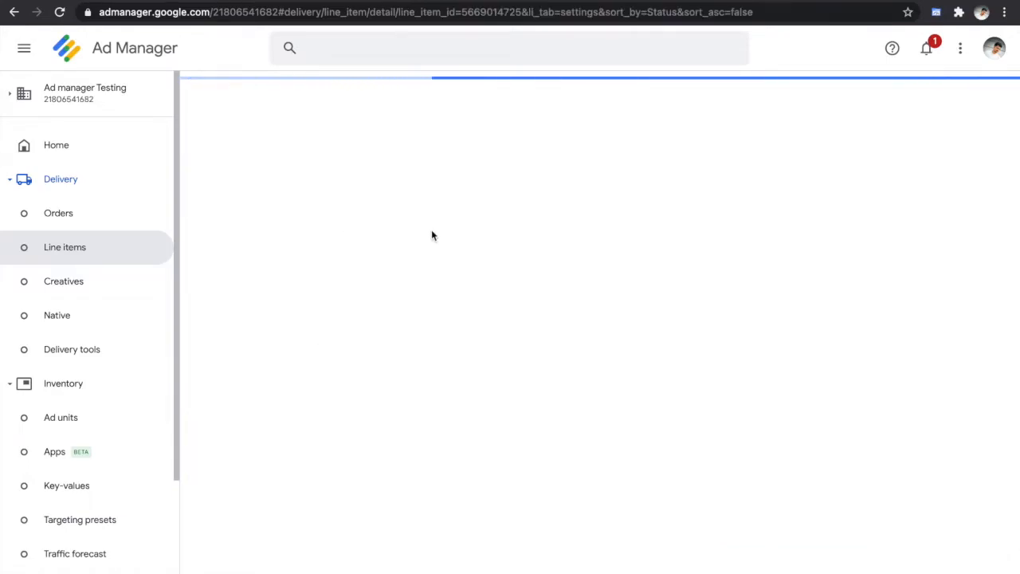
pyautogui.moveTo(432, 233)
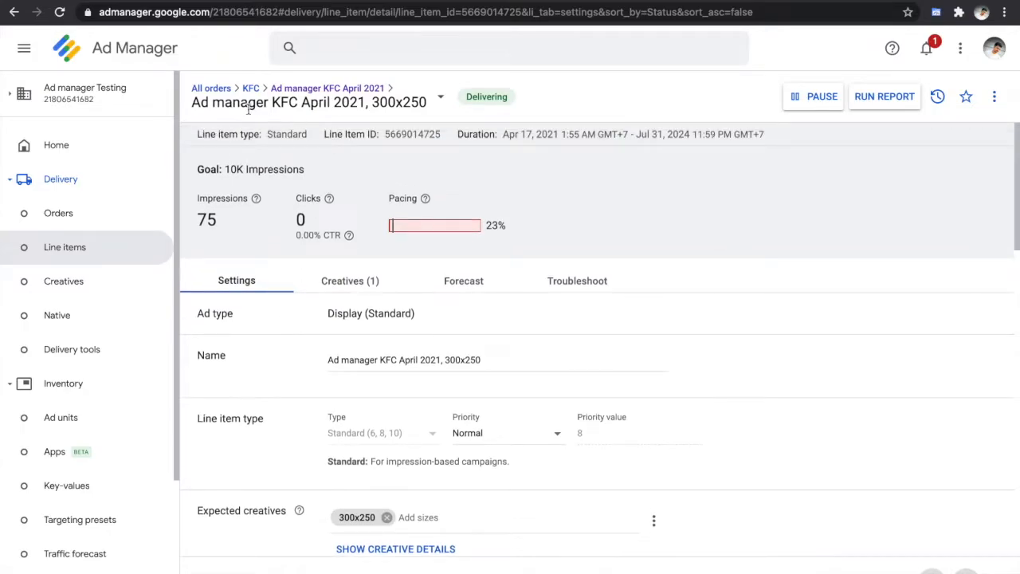
pyautogui.tripleClick(249, 104)
pyautogui.scroll(-10, 283, 262)
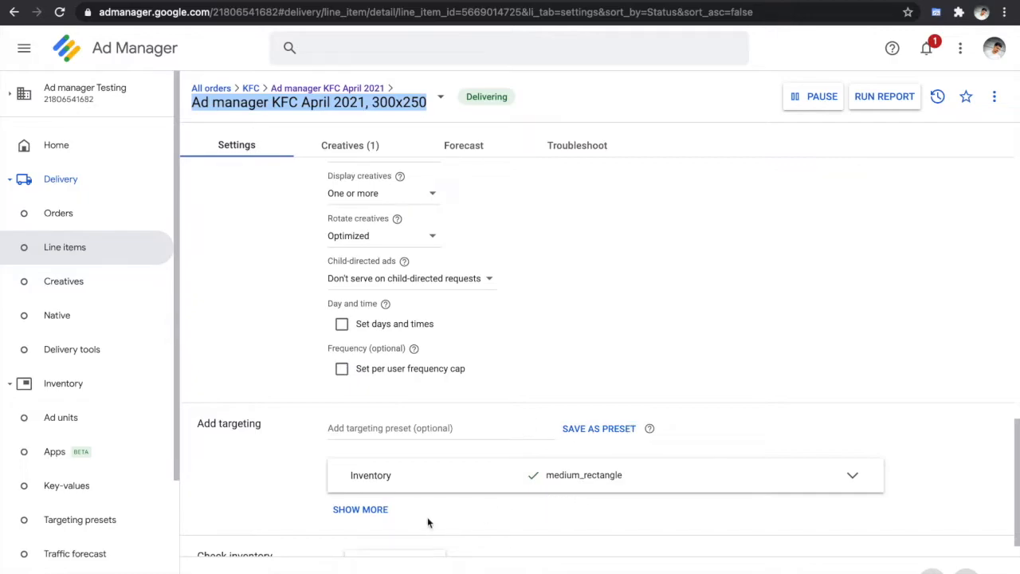
pyautogui.scroll(-2, 611, 367)
pyautogui.scroll(10, 611, 367)
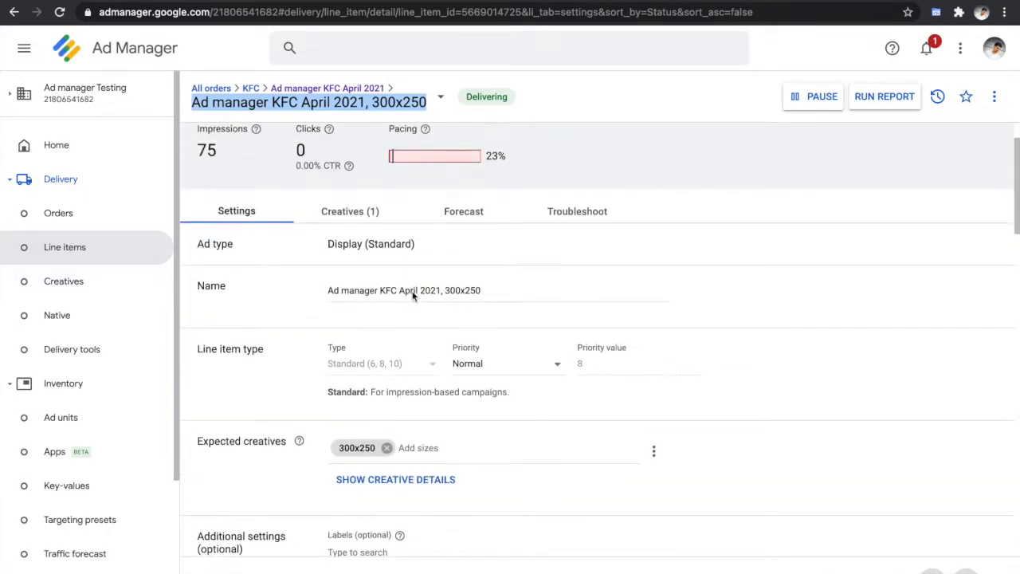
# Duplicate the creative kfc_edited-1 within the KFC line item.
pyautogui.click(359, 220)
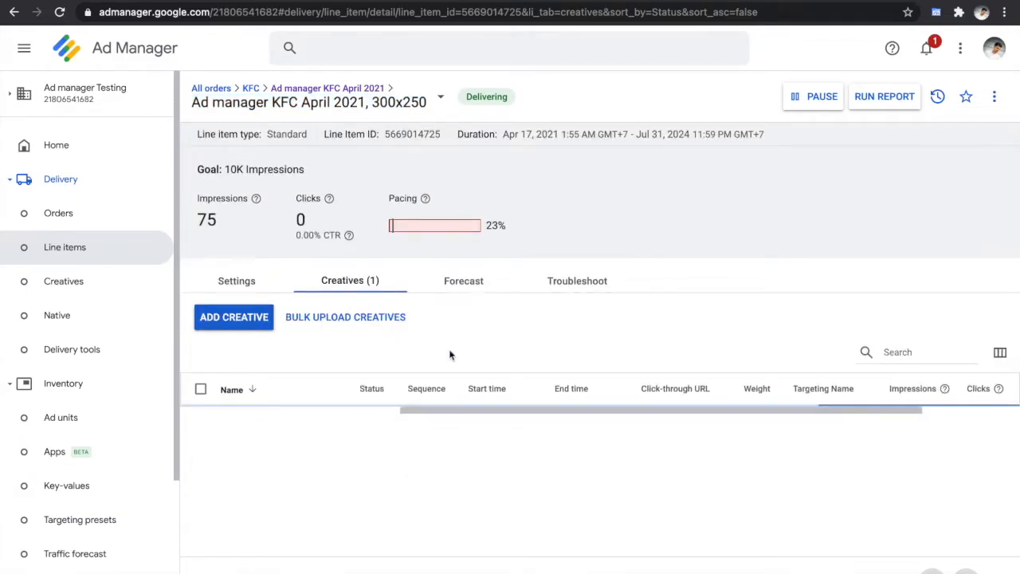
pyautogui.scroll(-1, 450, 355)
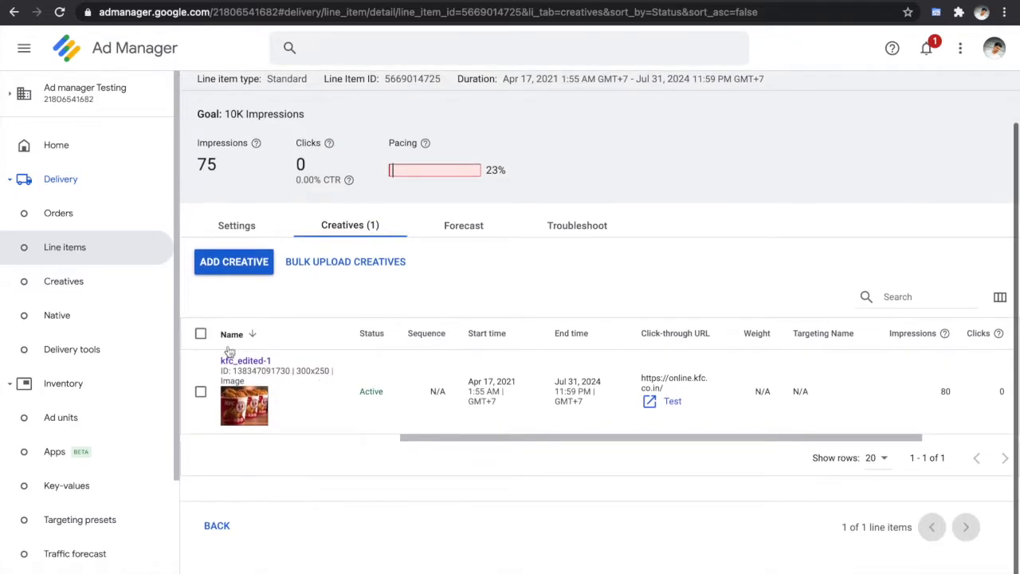
pyautogui.click(202, 334)
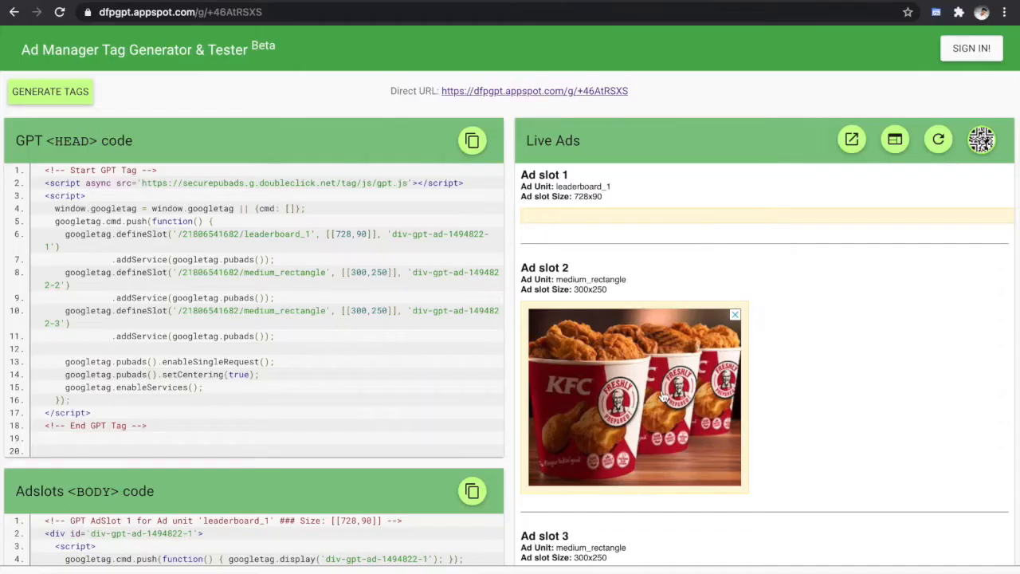
# Compare ad slots 2 and 3 in the Tag Generator's live previews with the KFC line item's creatives in Ad Manager.
pyautogui.scroll(-3, 626, 400)
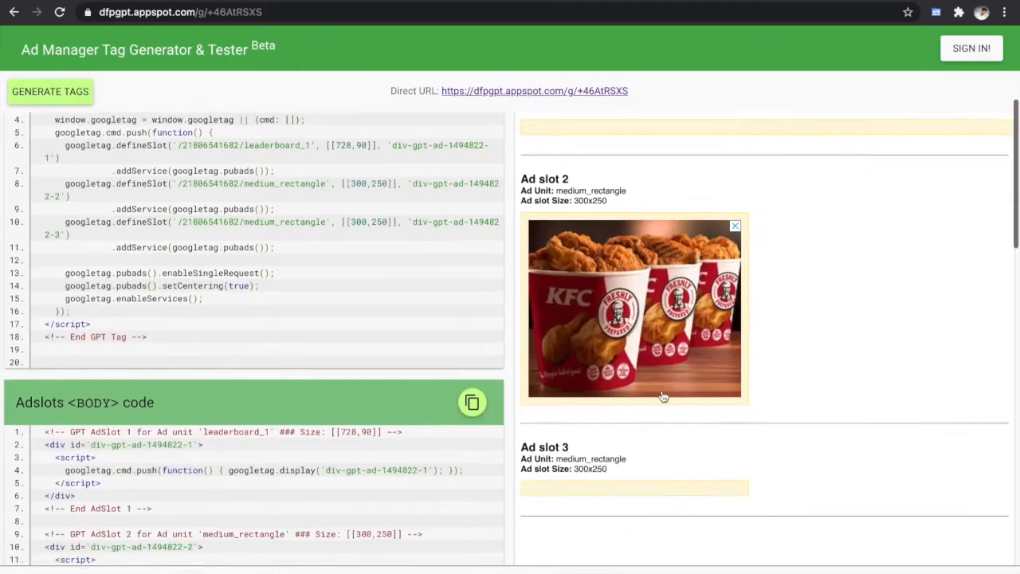
pyautogui.doubleClick(588, 388)
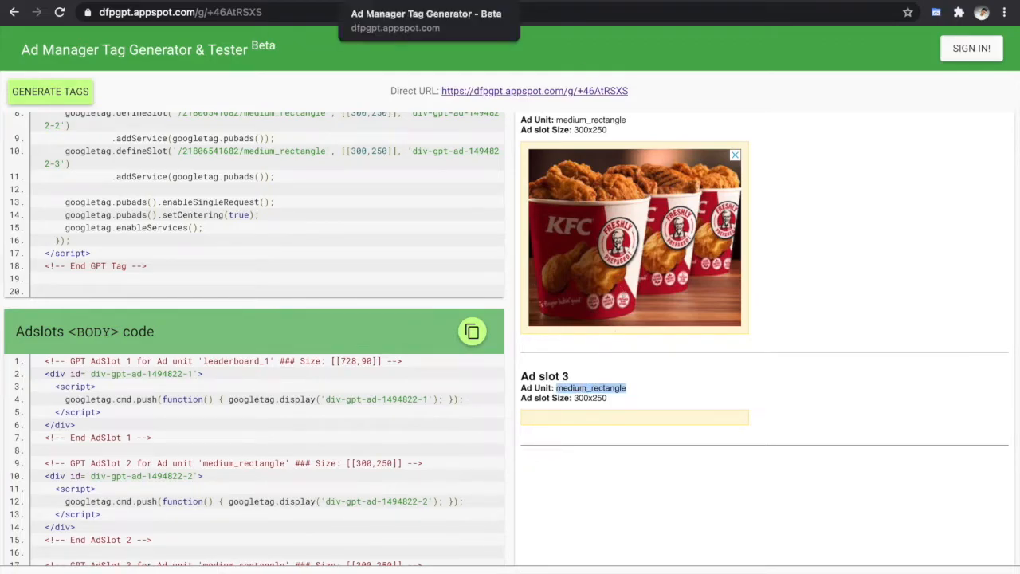
pyautogui.click(398, 2)
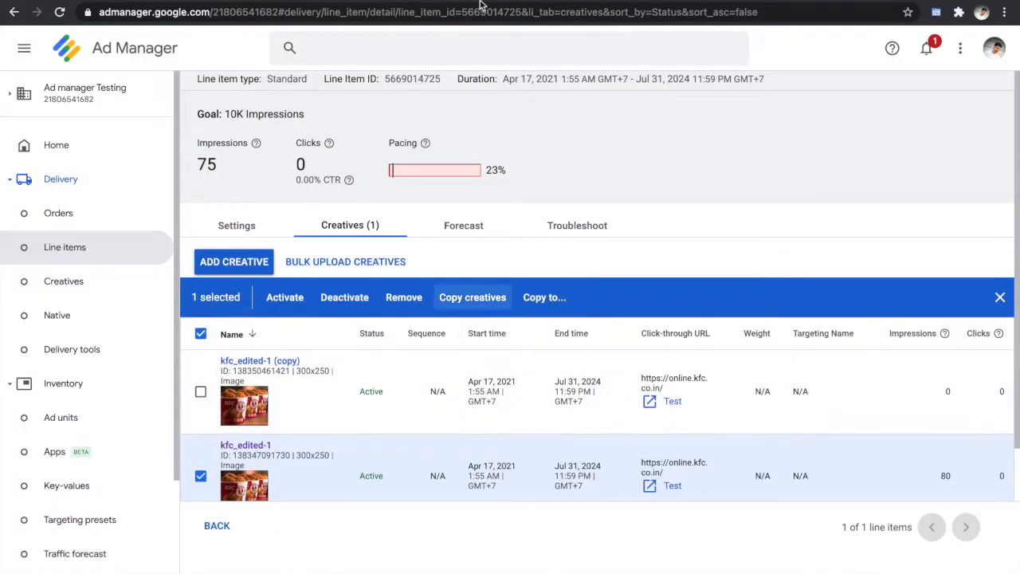
pyautogui.click(551, 1)
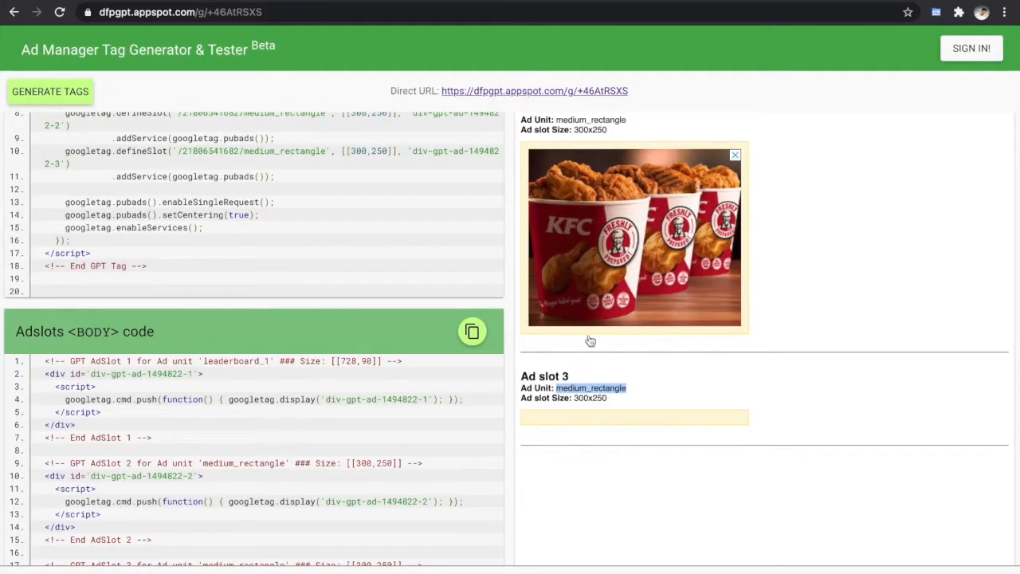
# Return to the KFC line item's creatives in Ad Manager and deselect the creative kfc_edited-1.
pyautogui.doubleClick(585, 386)
pyautogui.click(431, 1)
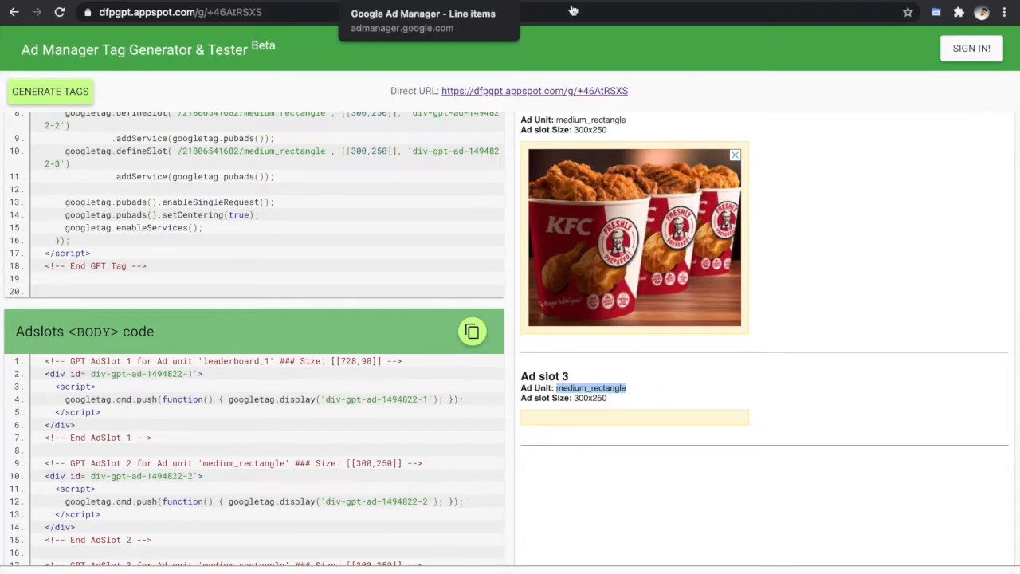
pyautogui.click(398, 1)
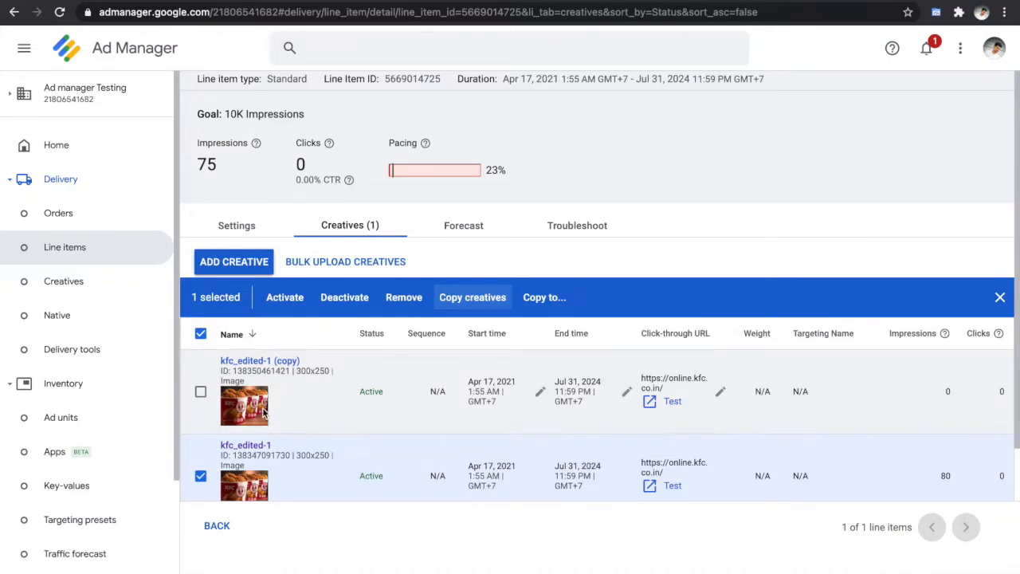
pyautogui.click(200, 334)
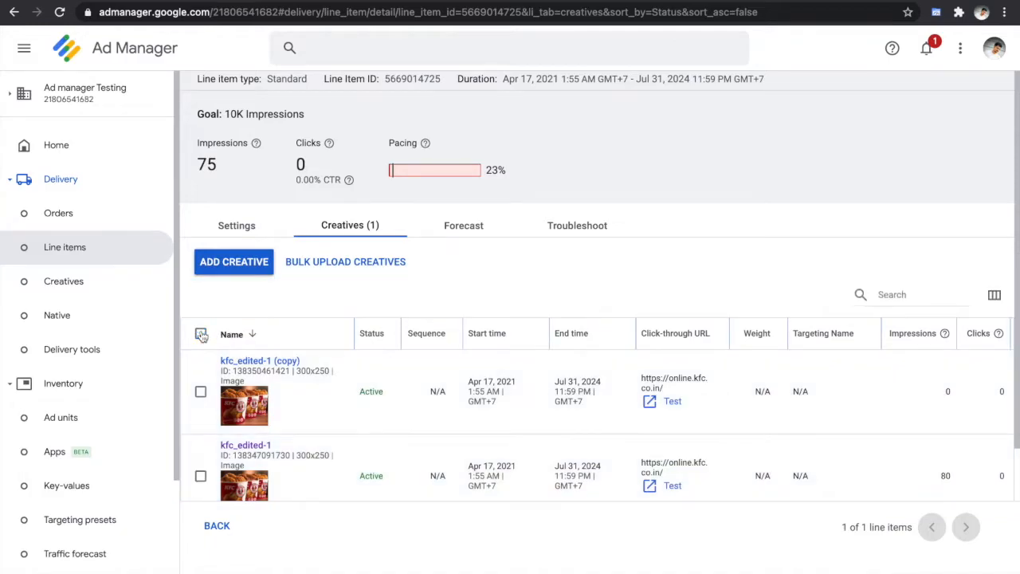
# In the line item's settings, add 728x90 to the expected creative sizes.
pyautogui.click(255, 229)
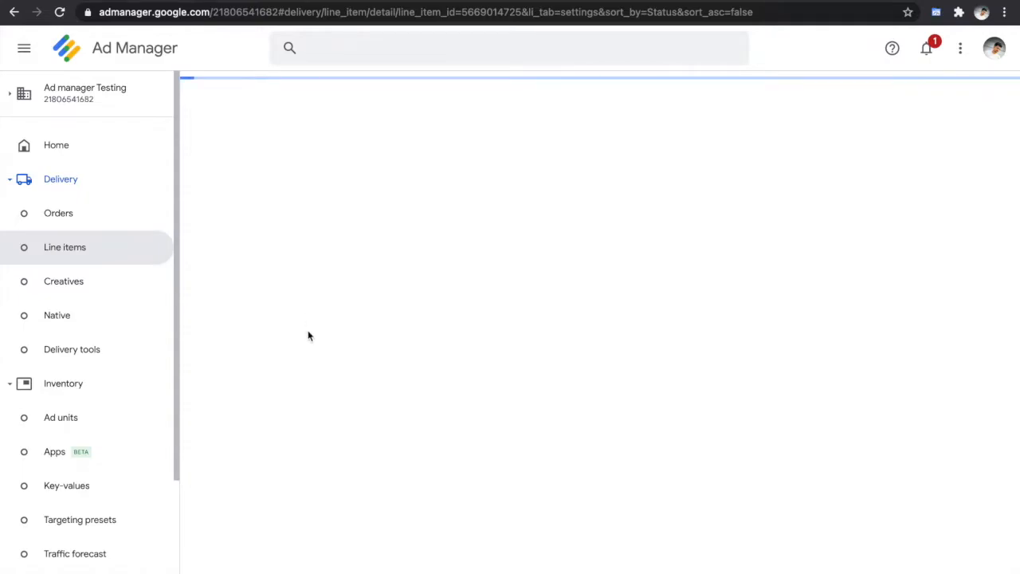
pyautogui.scroll(-2, 308, 335)
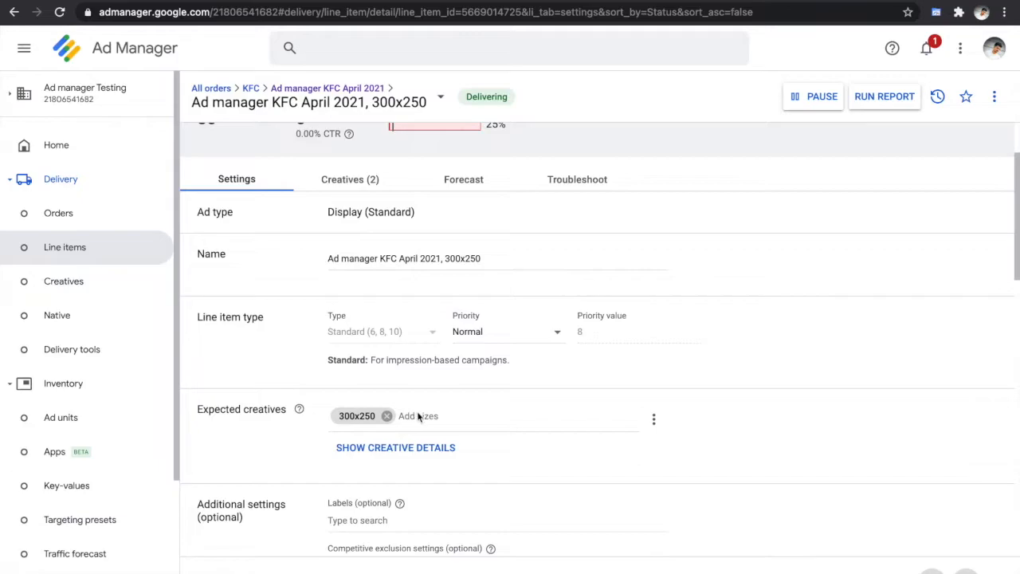
pyautogui.click(416, 412)
pyautogui.write('728x90')
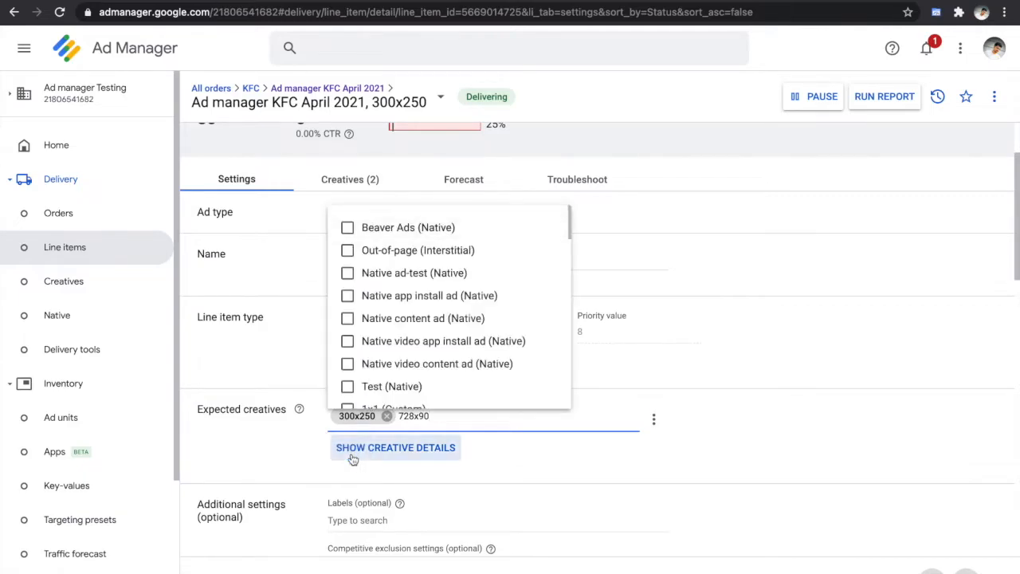
pyautogui.click(348, 455)
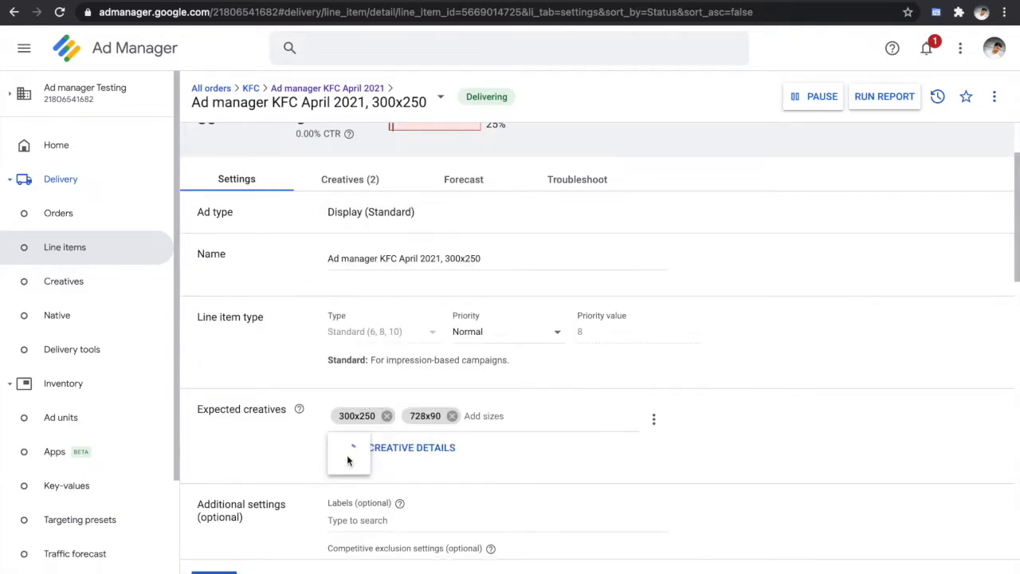
# Include the ad unit leaderboard_1 in the line item's inventory targeting and save the line item despite overbooking.
pyautogui.scroll(-10, 276, 457)
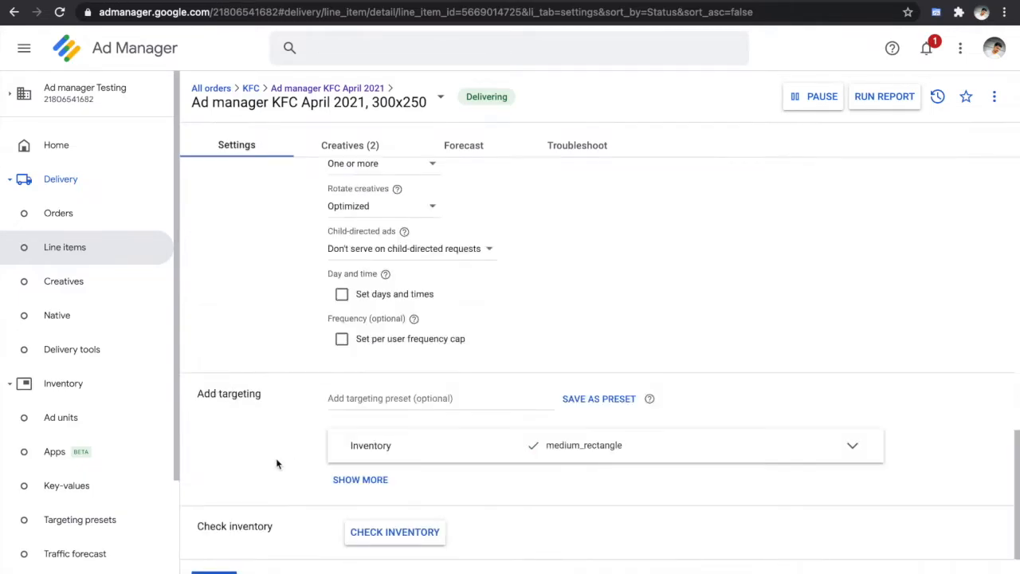
pyautogui.click(361, 423)
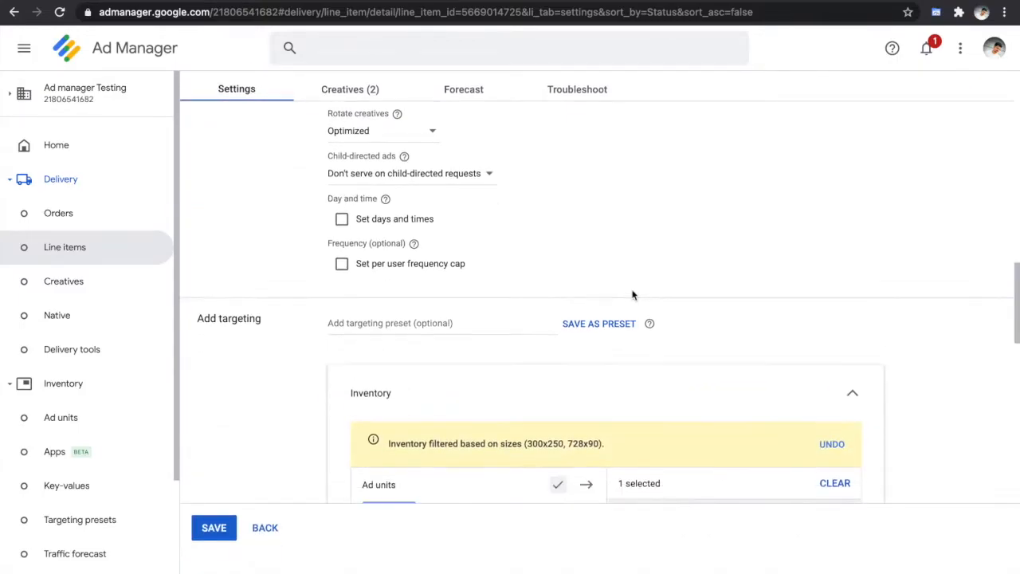
pyautogui.click(442, 347)
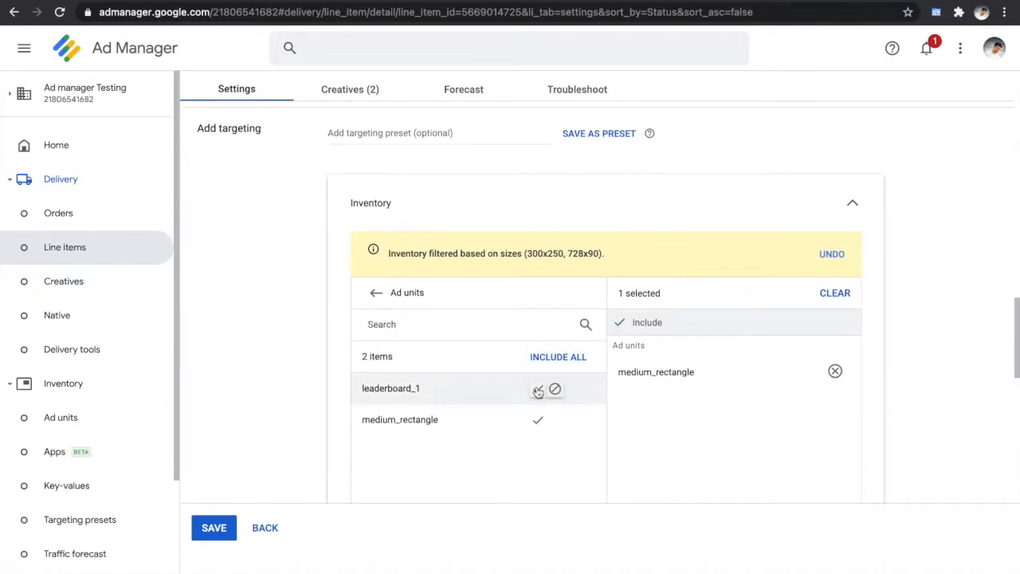
pyautogui.click(538, 389)
pyautogui.click(213, 526)
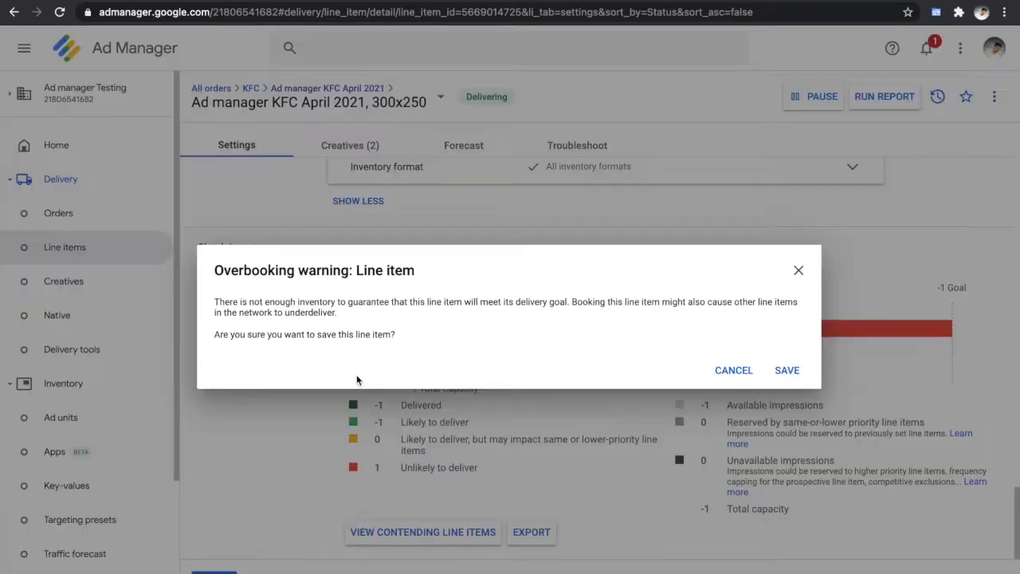
pyautogui.click(787, 372)
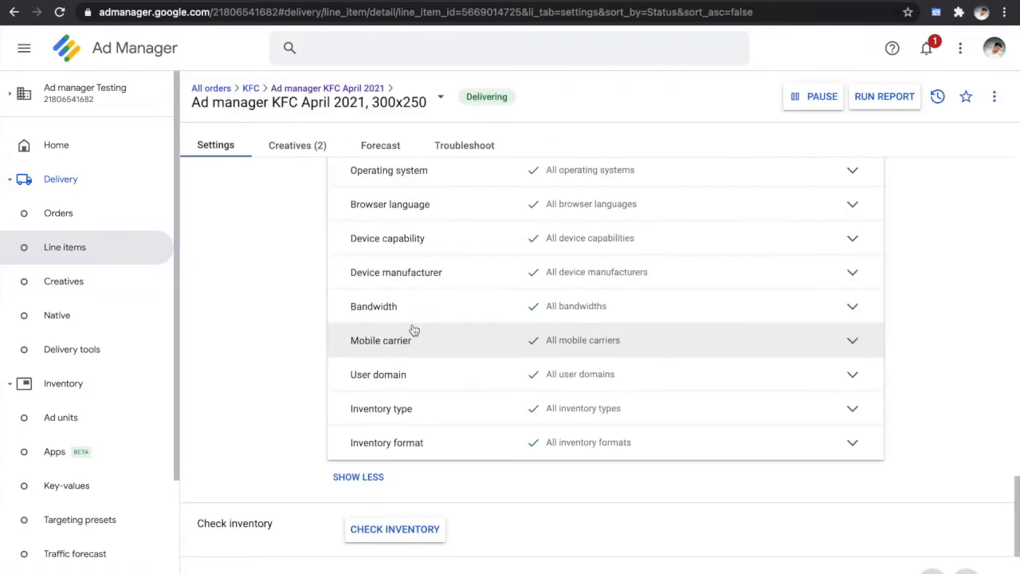
# Start a new creative for the line item's missing 728x90 size.
pyautogui.click(301, 142)
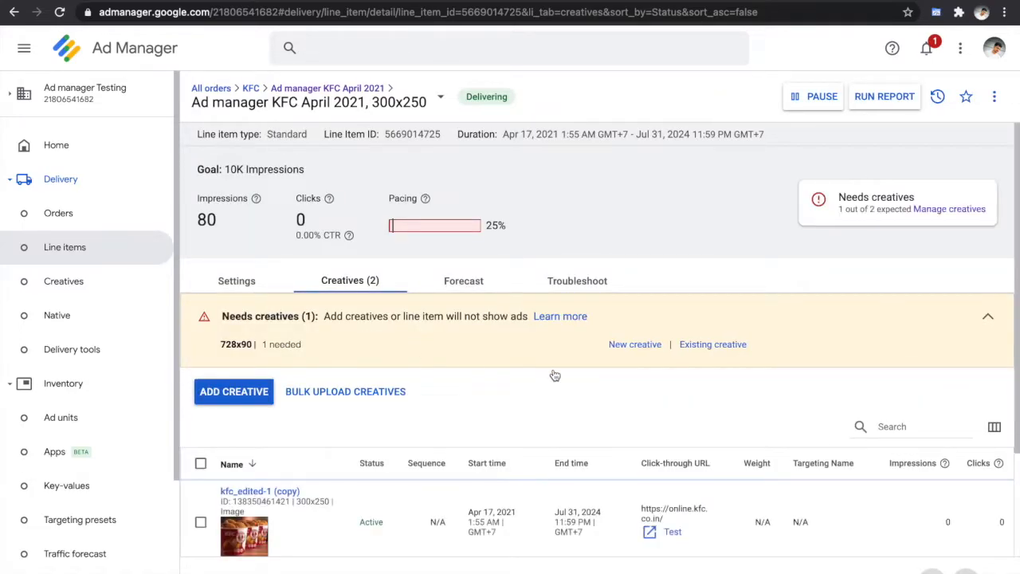
pyautogui.click(618, 345)
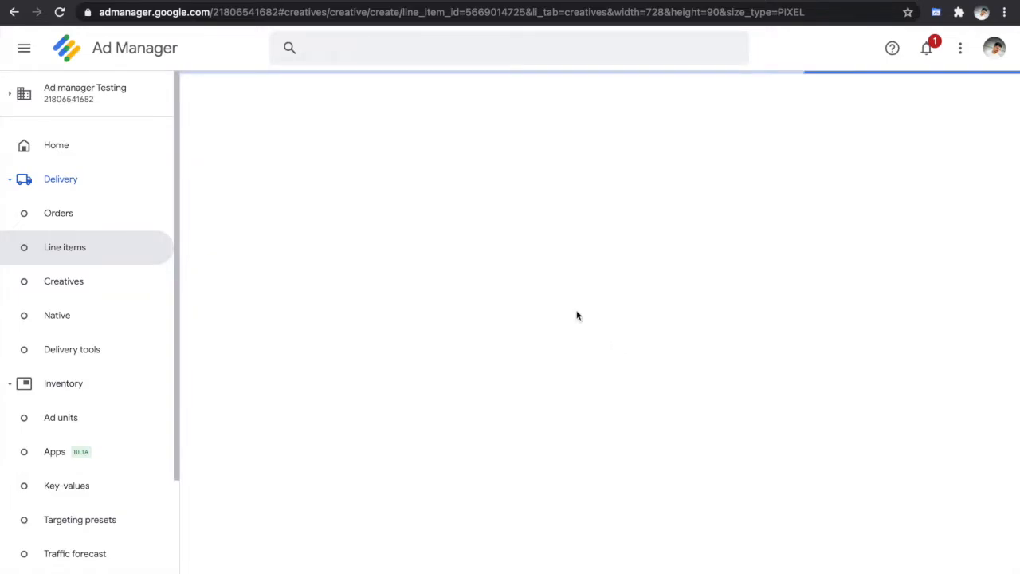
# Search Google for kfc in a separate browser tab and copy the link address of the online.kfc.co.in result.
pyautogui.rightClick(441, 0)
pyautogui.click(478, 0)
pyautogui.write('go')
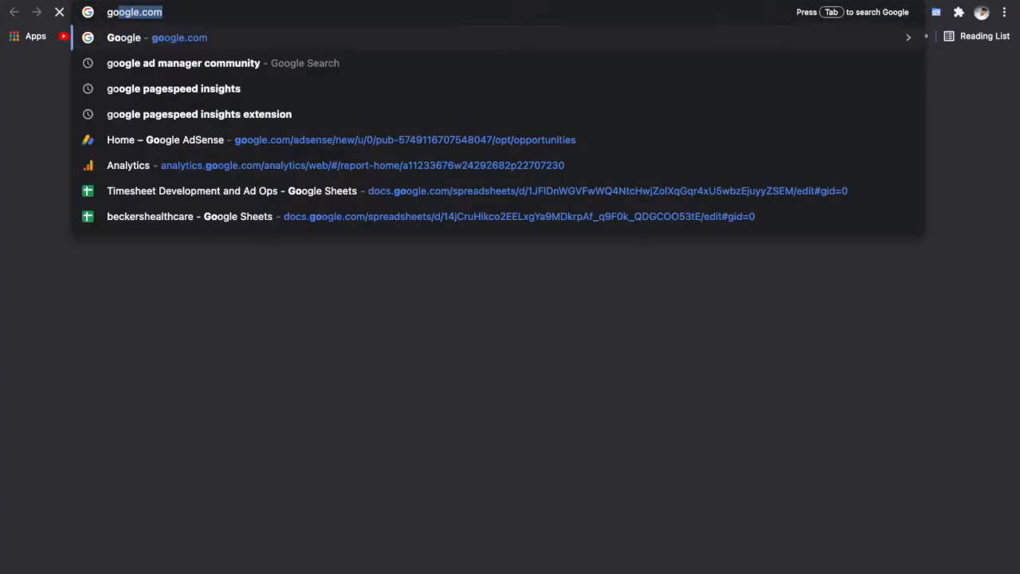
pyautogui.press('Escape')
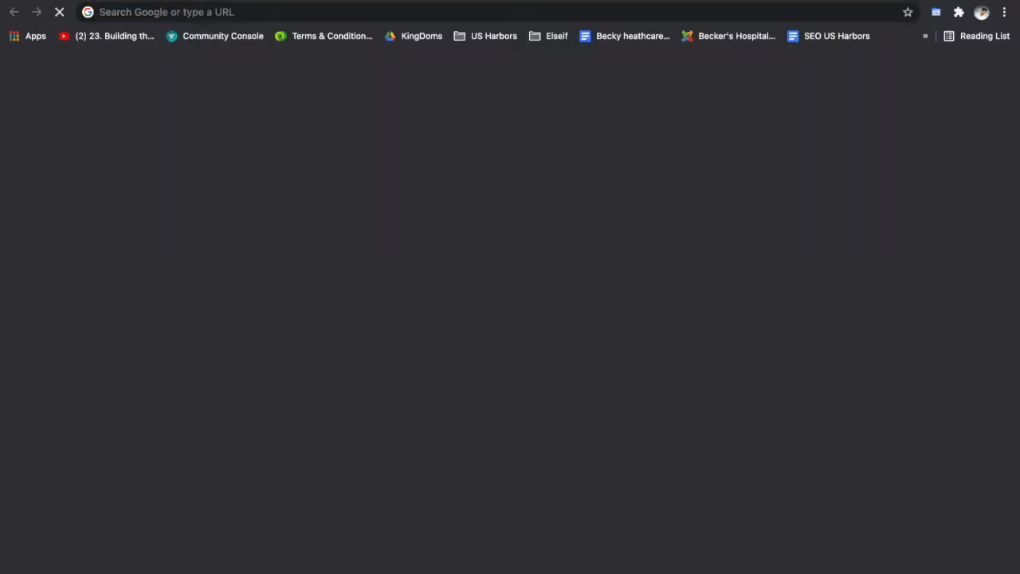
pyautogui.click(412, 11)
pyautogui.write('google.com')
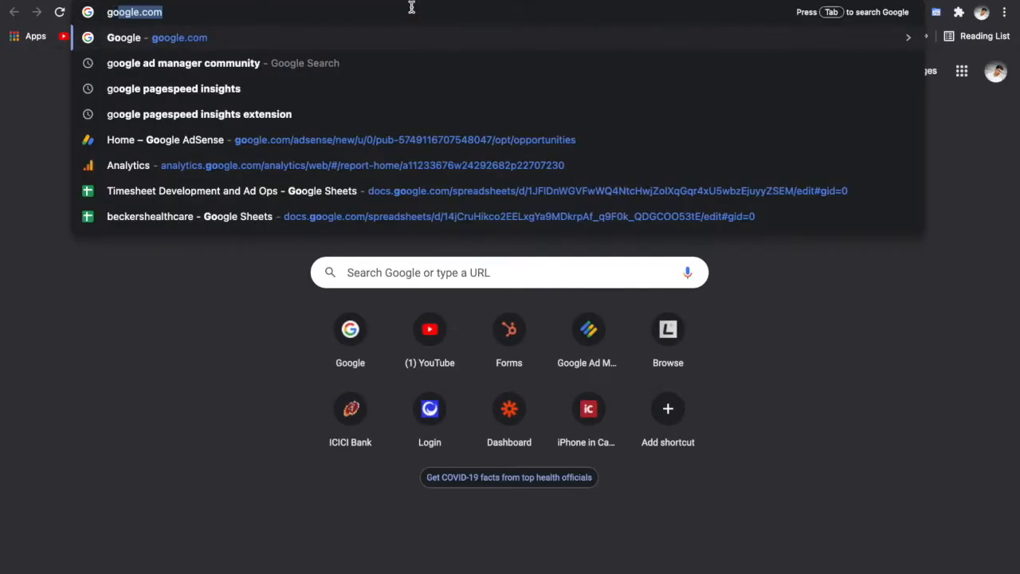
pyautogui.press('Return')
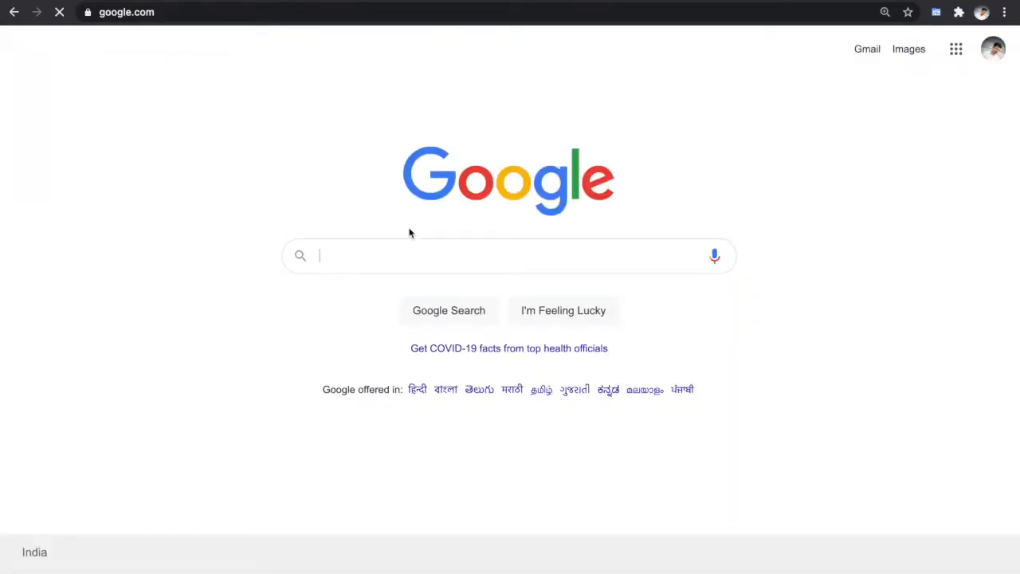
pyautogui.write('kfc')
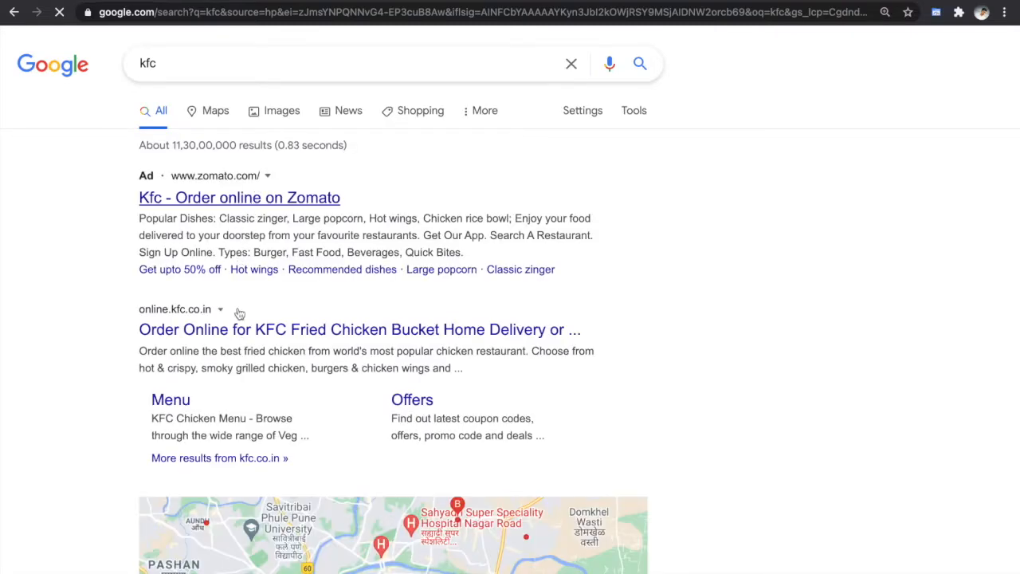
pyautogui.scroll(-1, 239, 329)
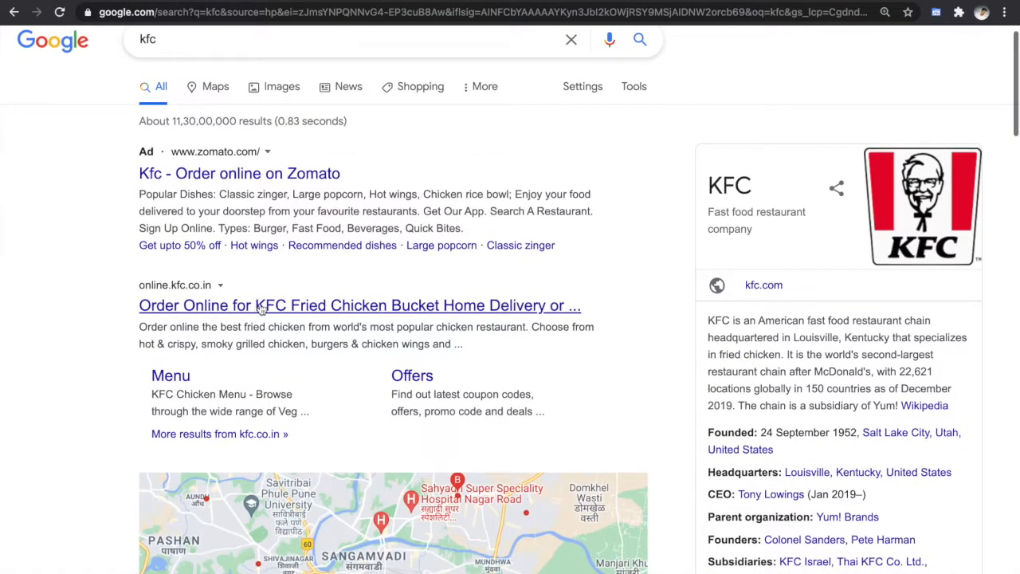
pyautogui.rightClick(260, 307)
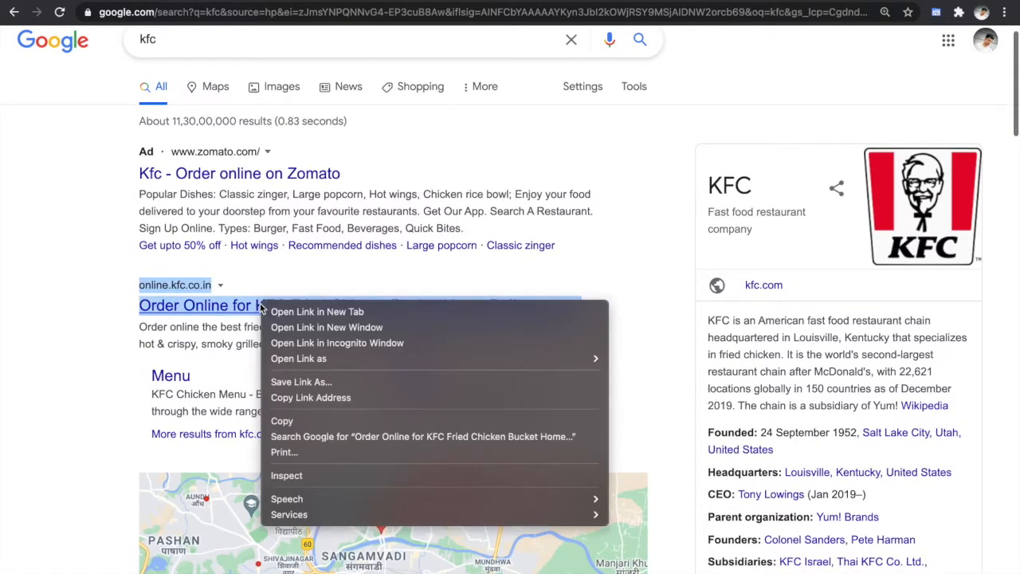
pyautogui.click(315, 399)
# Back in Ad Manager, choose the Image creative type and upload 728x90 Image.jpeg from Downloads.
pyautogui.click(359, 1)
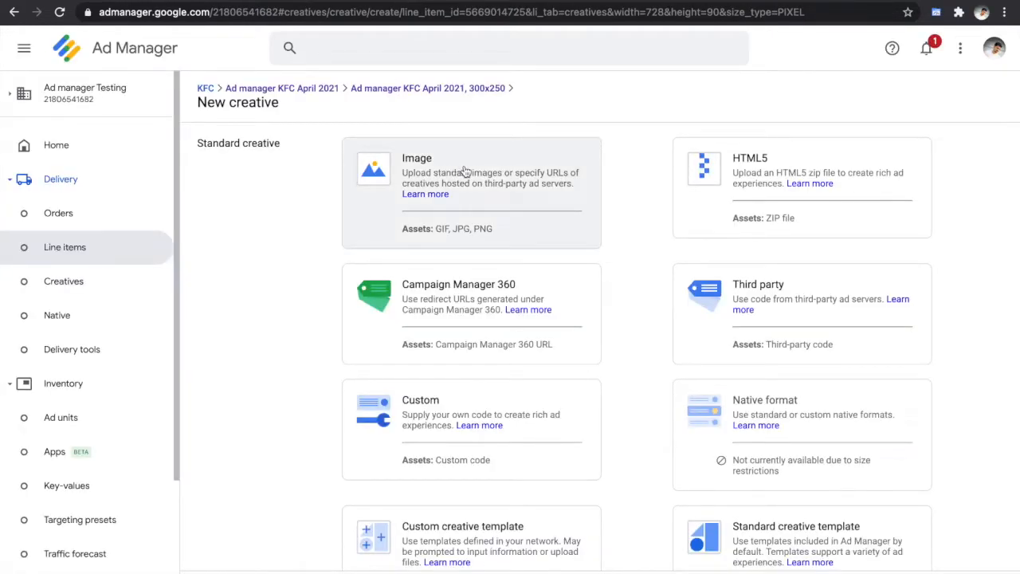
pyautogui.click(466, 171)
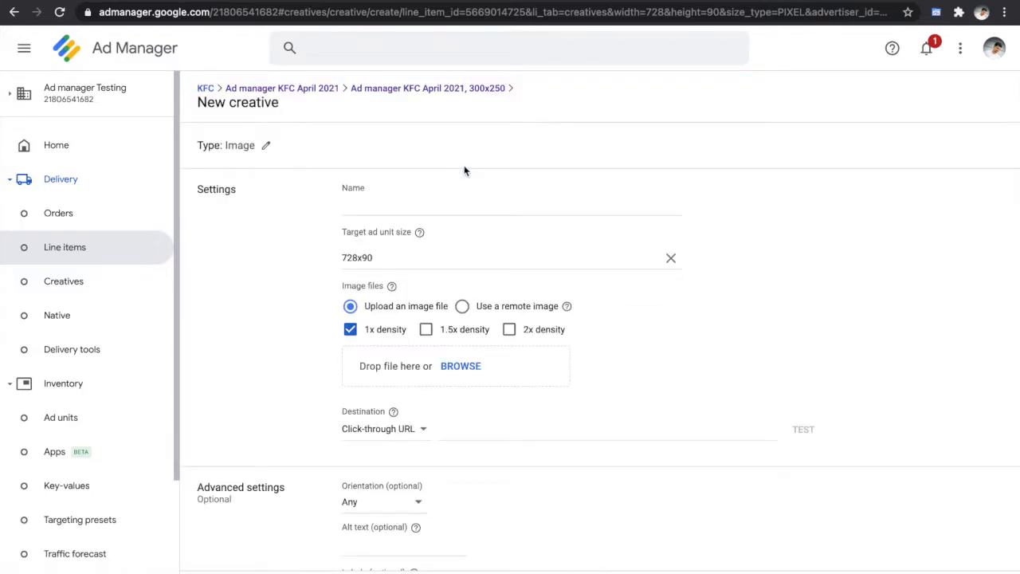
pyautogui.click(458, 367)
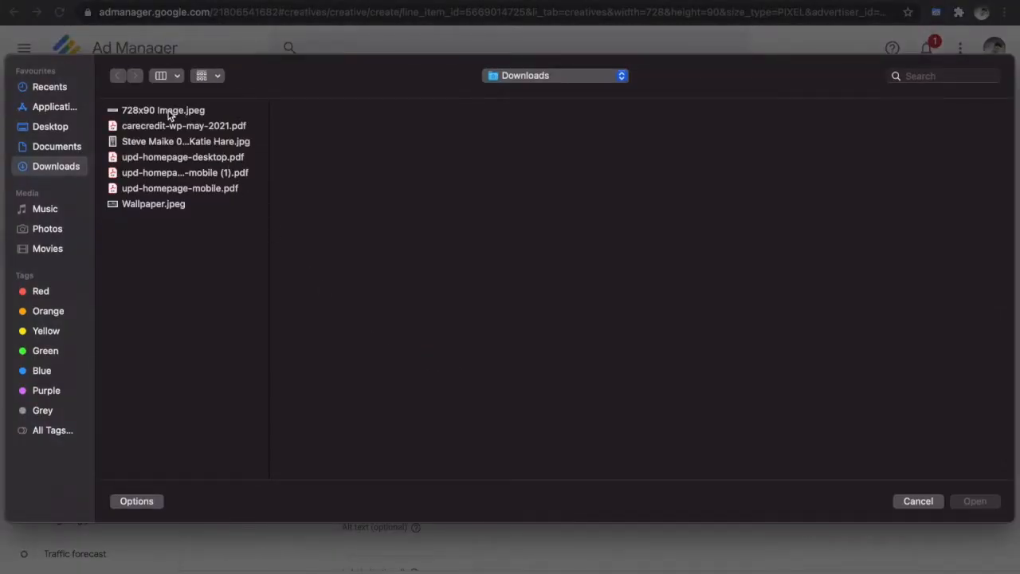
pyautogui.click(168, 111)
pyautogui.click(975, 501)
pyautogui.click(552, 421)
pyautogui.press('super+v')
pyautogui.click(722, 430)
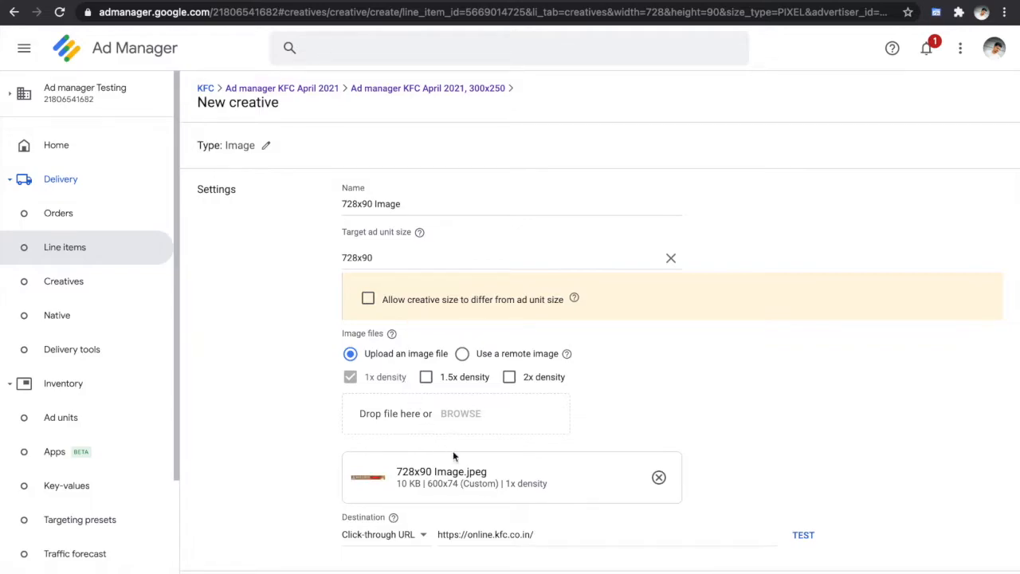
pyautogui.scroll(-1, 482, 461)
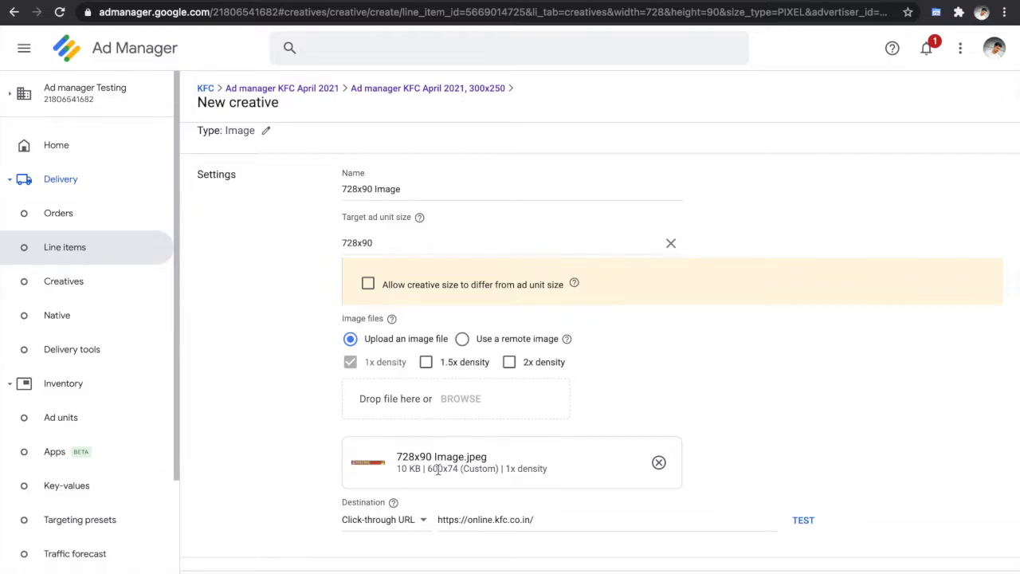
pyautogui.click(368, 285)
# Switch to Finder and open 728x90 Image.jpeg from the Downloads folder in Preview.
pyautogui.press('super+Tab')
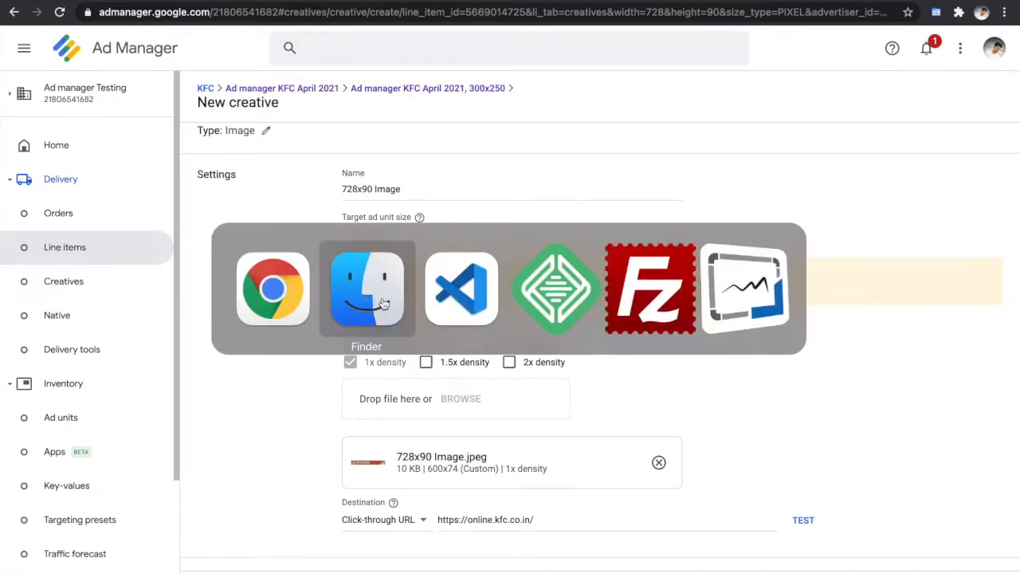
pyautogui.click(382, 302)
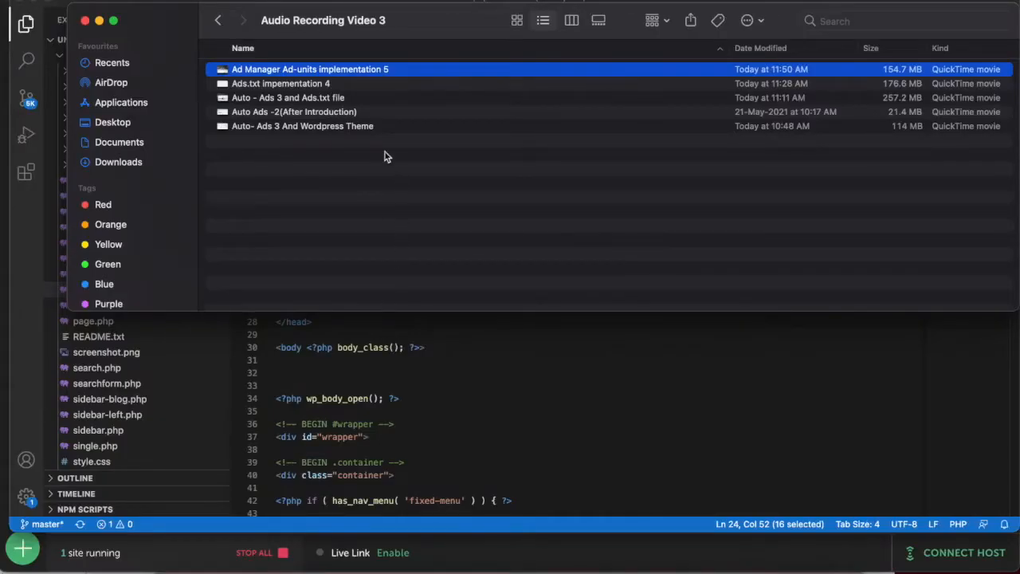
pyautogui.click(137, 162)
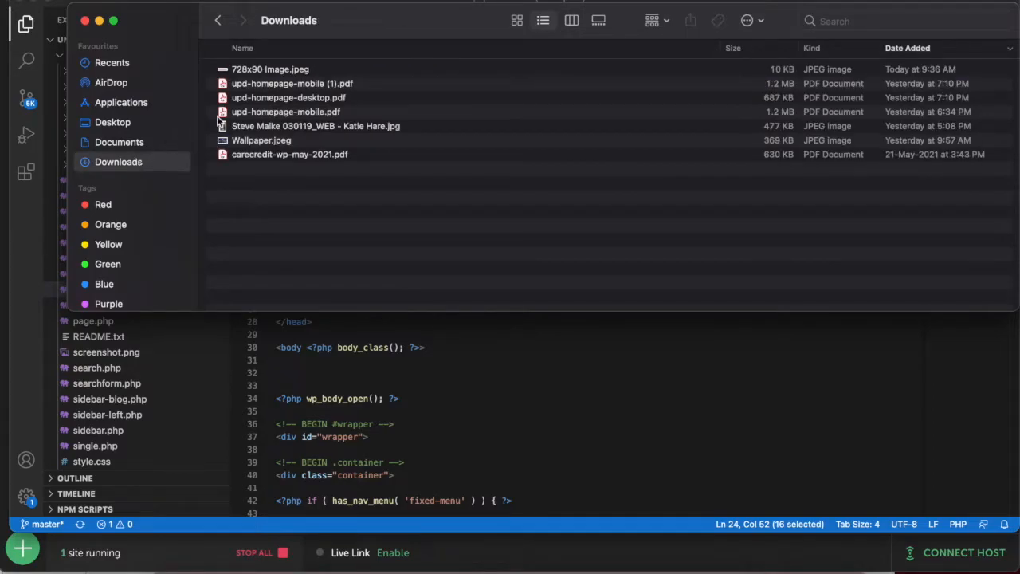
pyautogui.click(247, 71)
pyautogui.rightClick(247, 72)
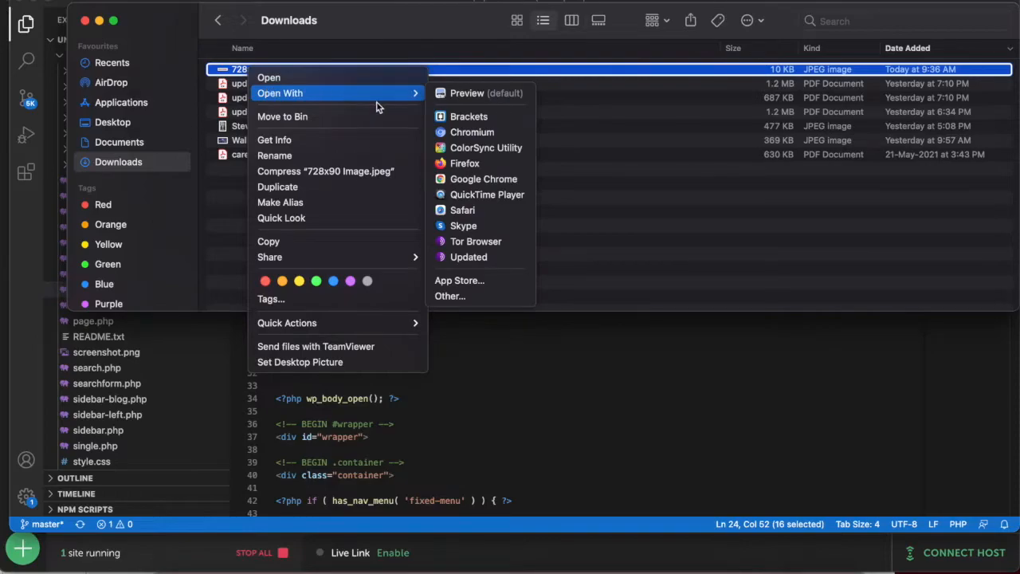
pyautogui.click(449, 94)
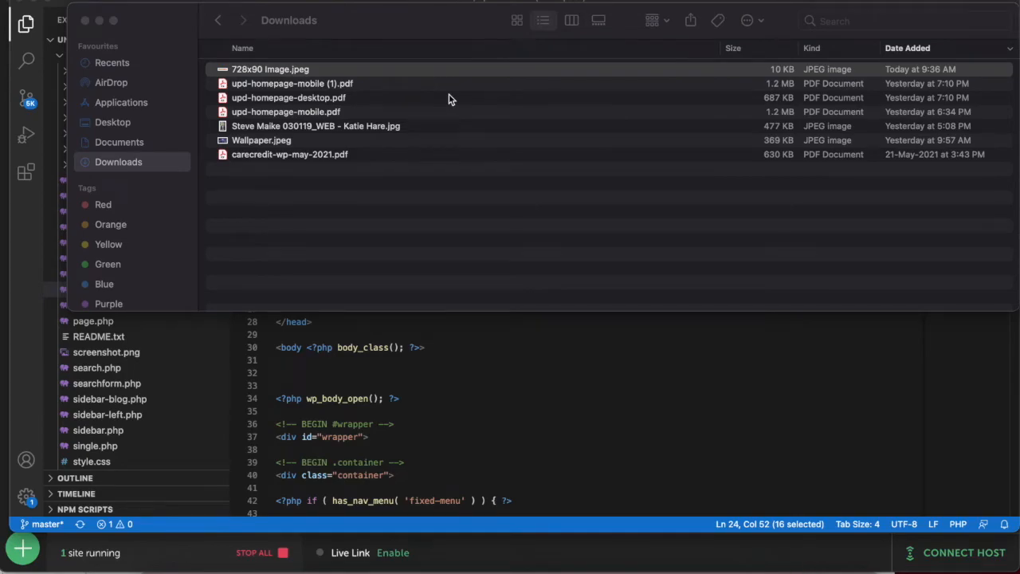
# Resize the image to a width of 728 pixels, scaled proportionally.
pyautogui.click(215, 0)
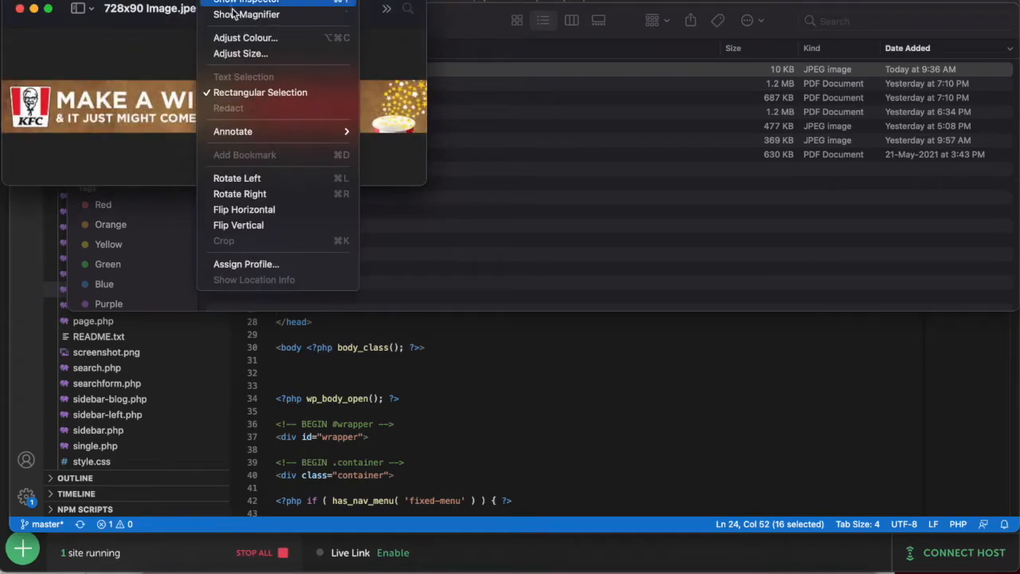
pyautogui.click(241, 54)
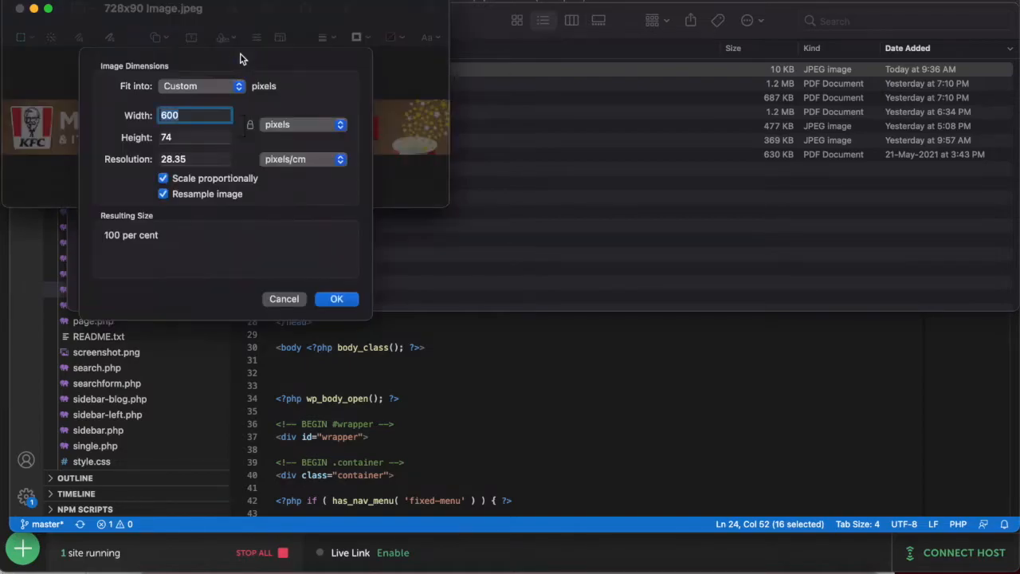
pyautogui.write('728')
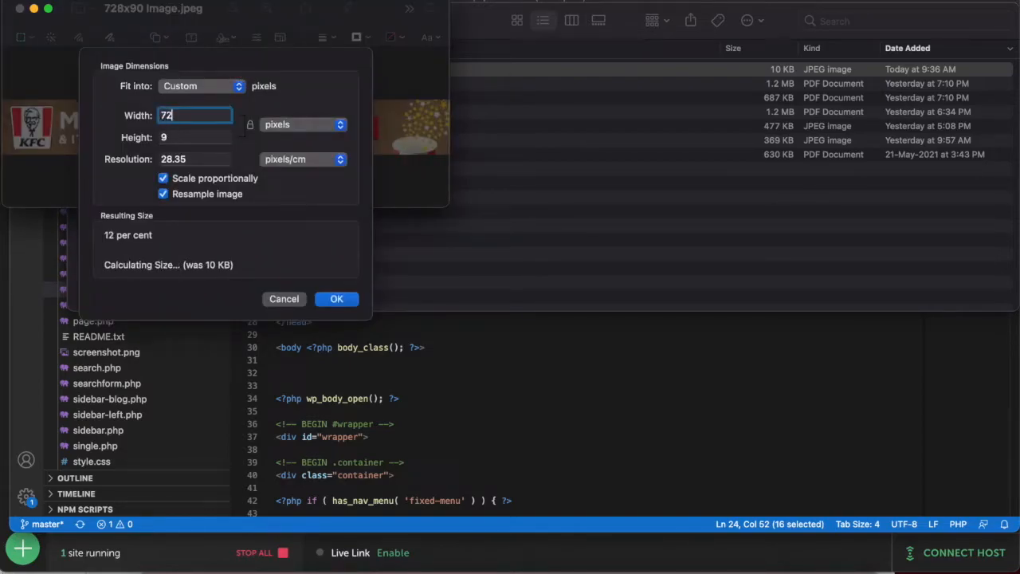
pyautogui.click(336, 300)
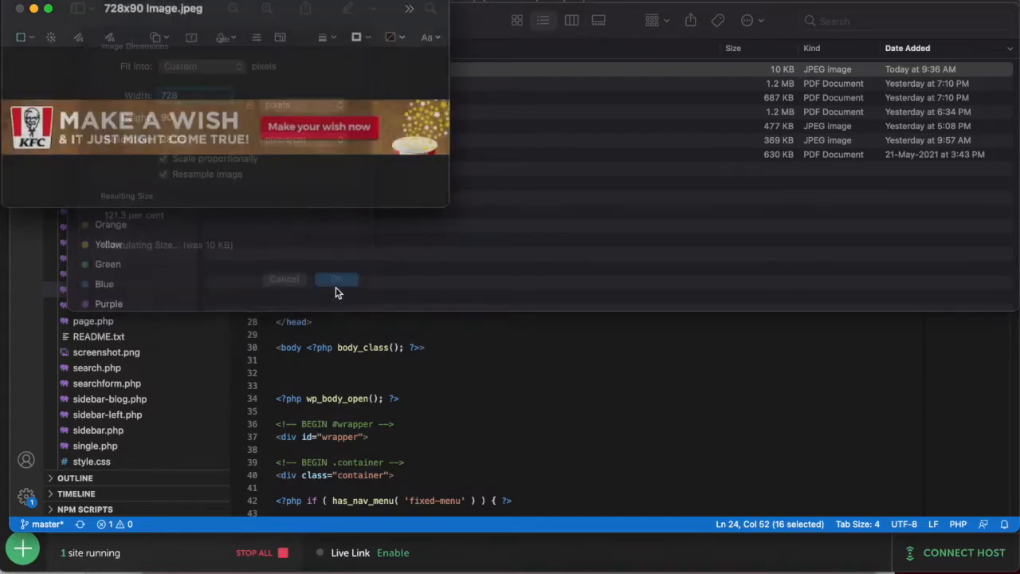
# Save the resized 728x90 Image.jpeg, close it in Preview, and switch back to Ad Manager in the browser.
pyautogui.press('super+s')
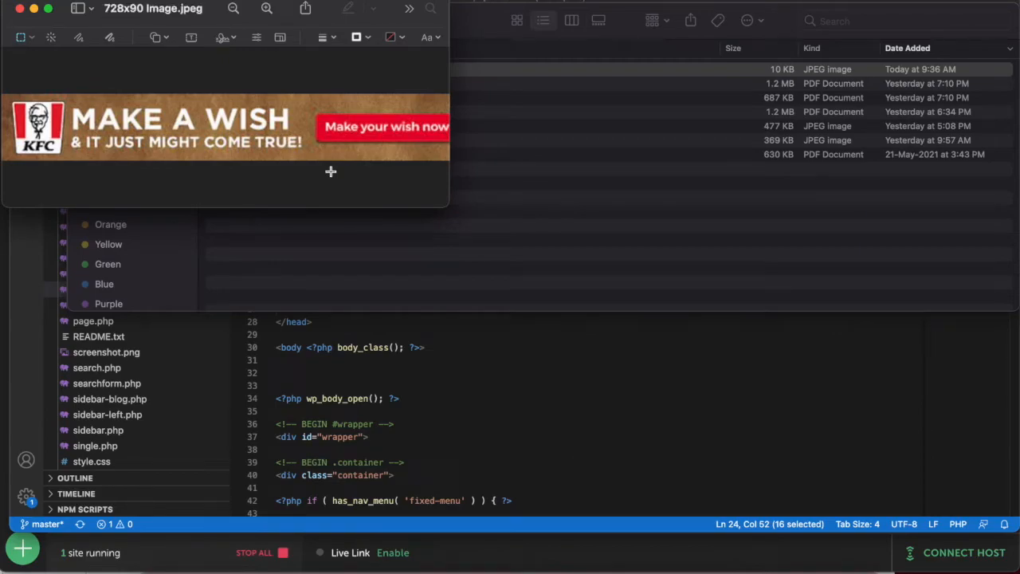
pyautogui.click(19, 8)
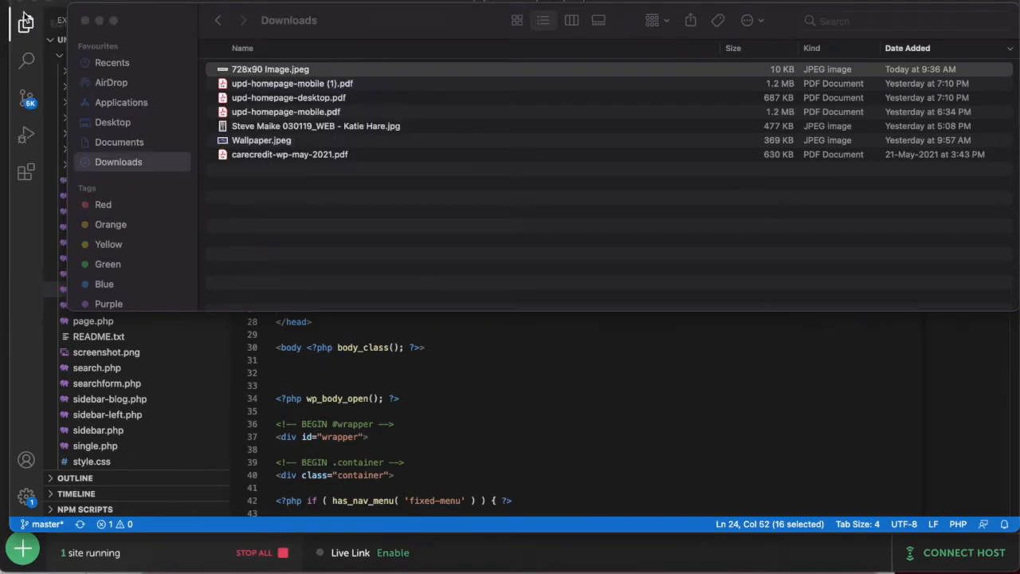
pyautogui.press('super+Tab')
pyautogui.press('super+Tab')
pyautogui.press('super+Tab')
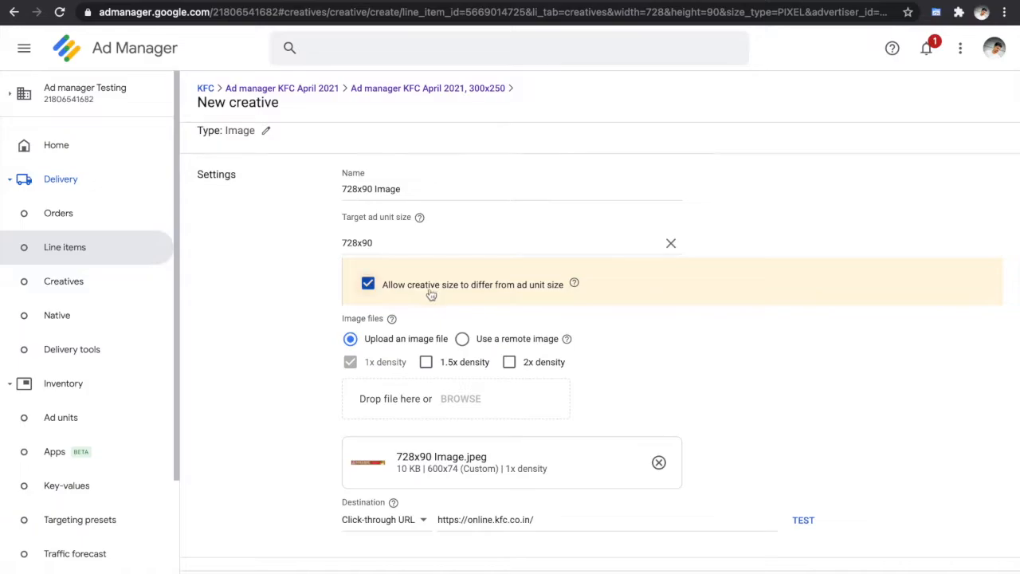
# Replace the creative's image with the resized 728x90 Image.jpeg from Downloads, and save the creative.
pyautogui.click(659, 462)
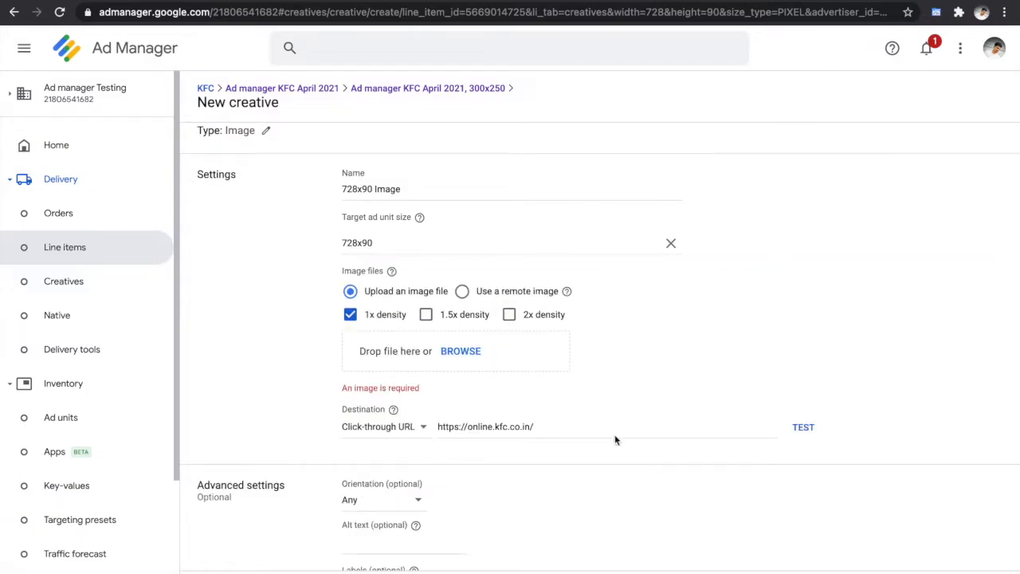
pyautogui.click(464, 353)
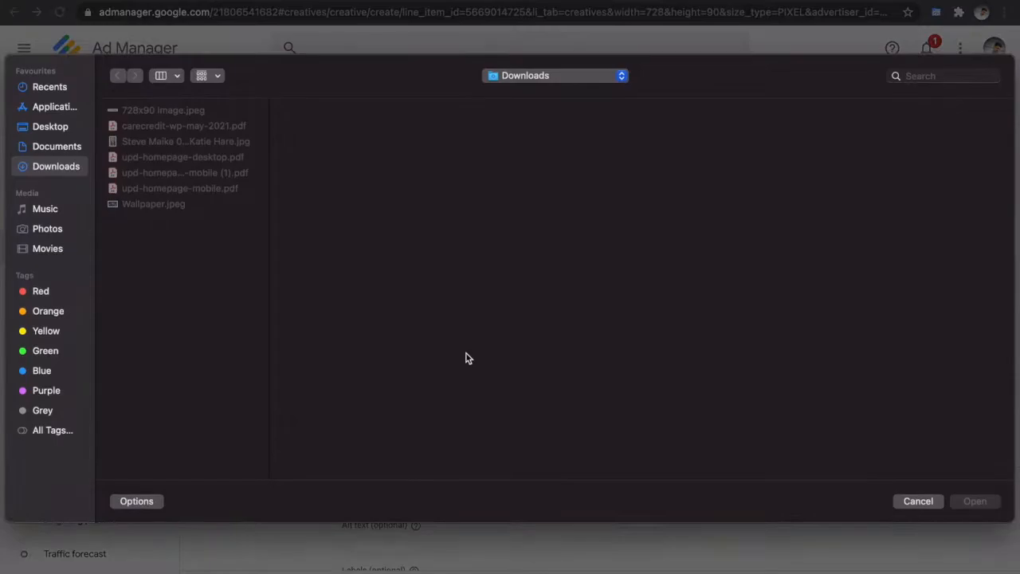
pyautogui.click(171, 110)
pyautogui.click(962, 503)
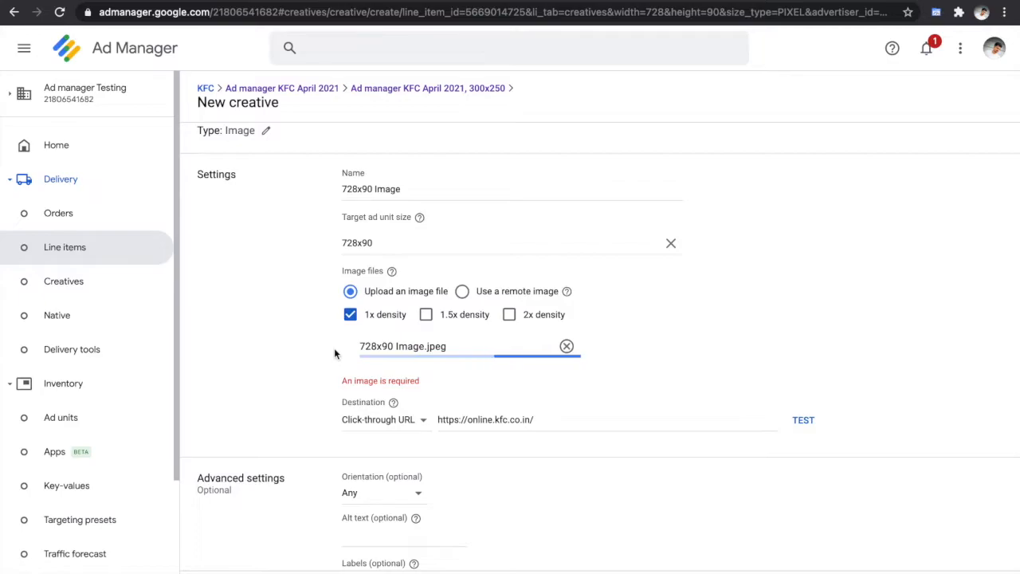
pyautogui.scroll(-5, 306, 368)
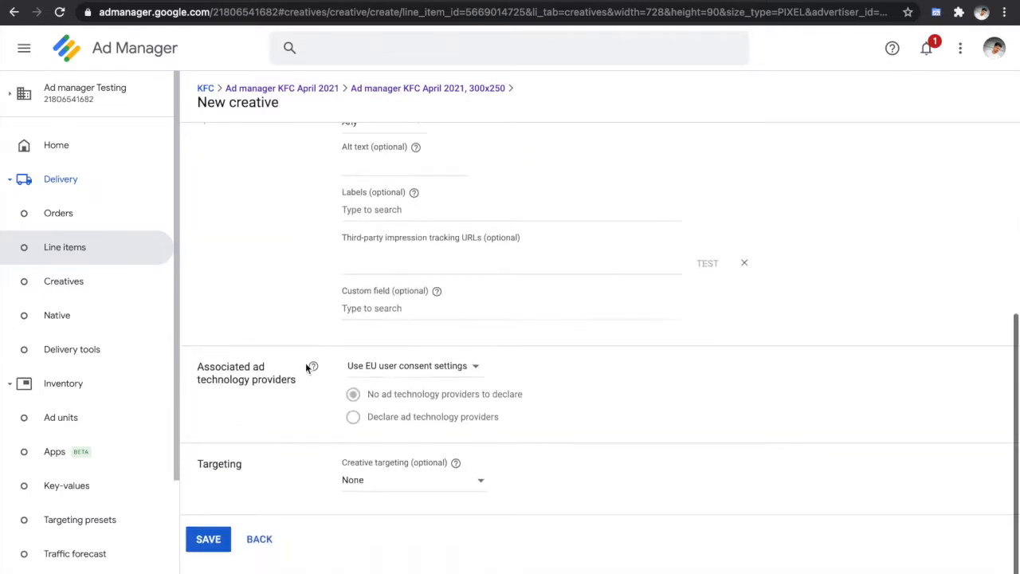
pyautogui.click(208, 539)
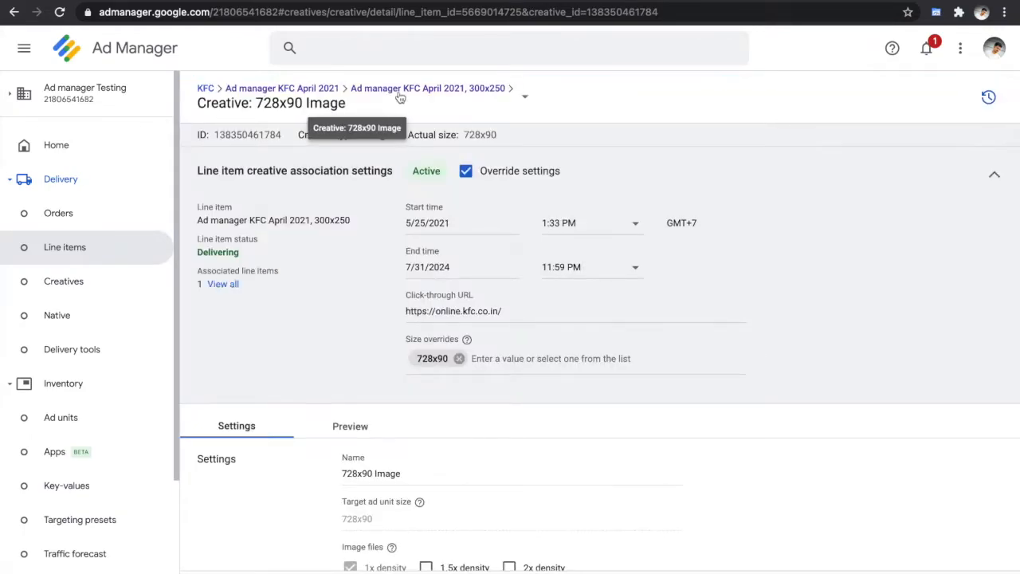
pyautogui.click(400, 93)
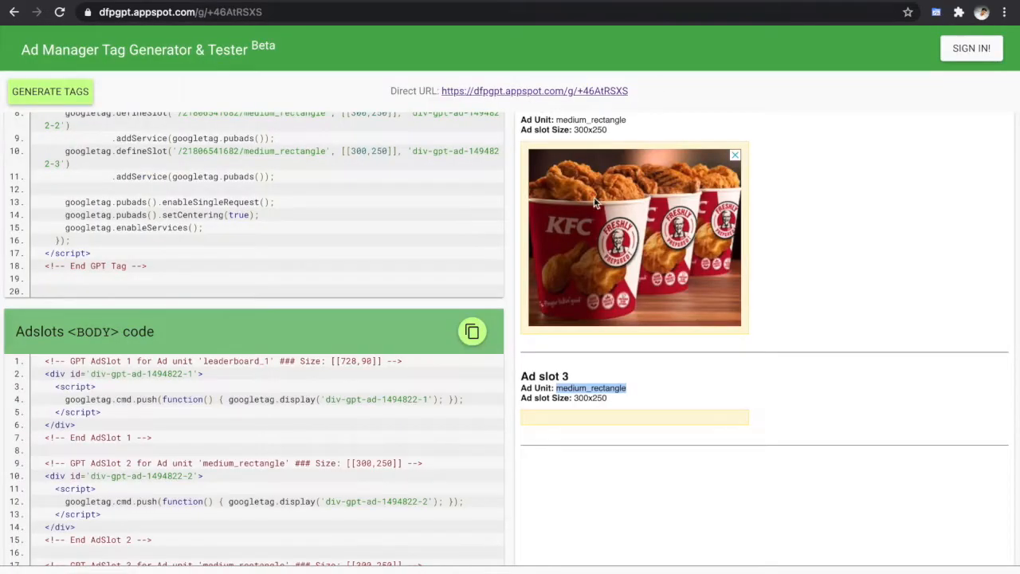
# Switch to the local WordPress site, go to its admin dashboard and open the Advanced Ads list of ads.
pyautogui.scroll(2, 540, 256)
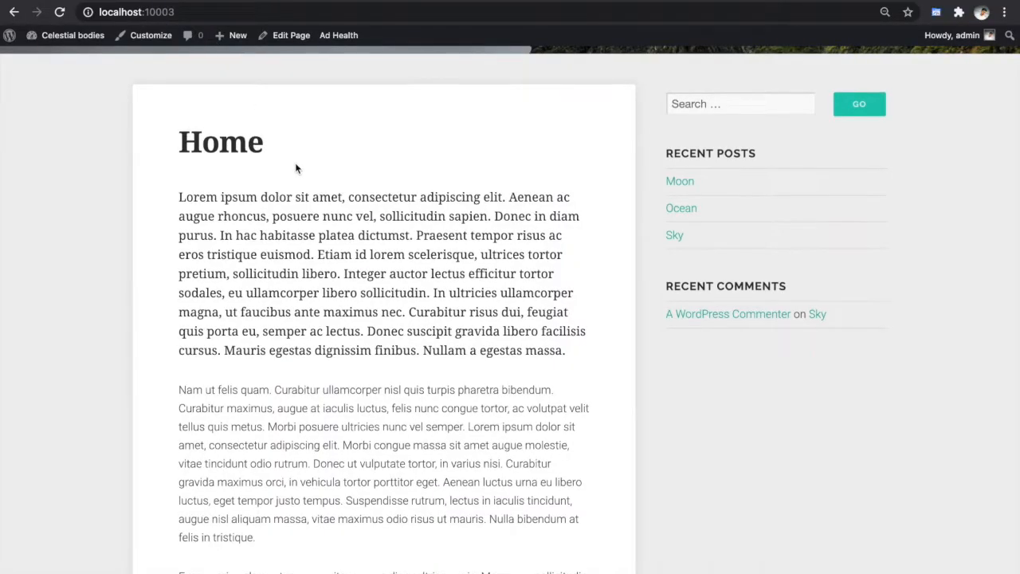
pyautogui.scroll(4, 294, 167)
pyautogui.moveTo(67, 37)
pyautogui.click(62, 61)
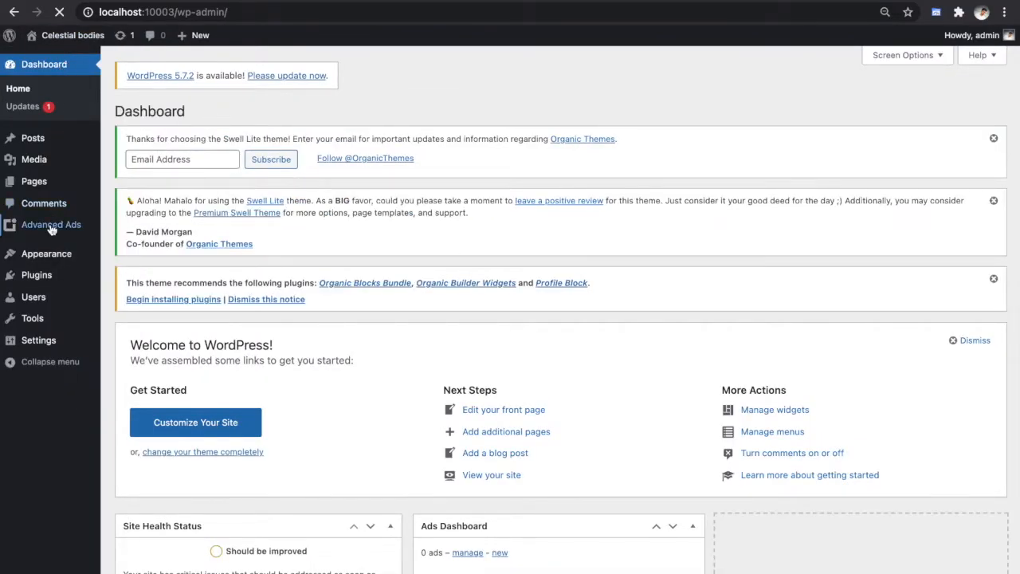
pyautogui.moveTo(51, 229)
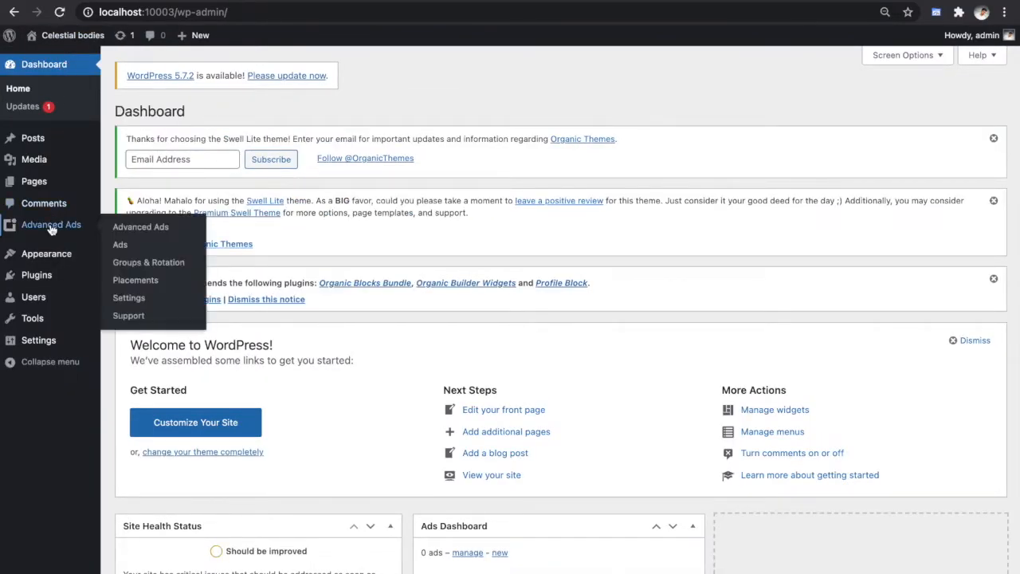
pyautogui.click(124, 249)
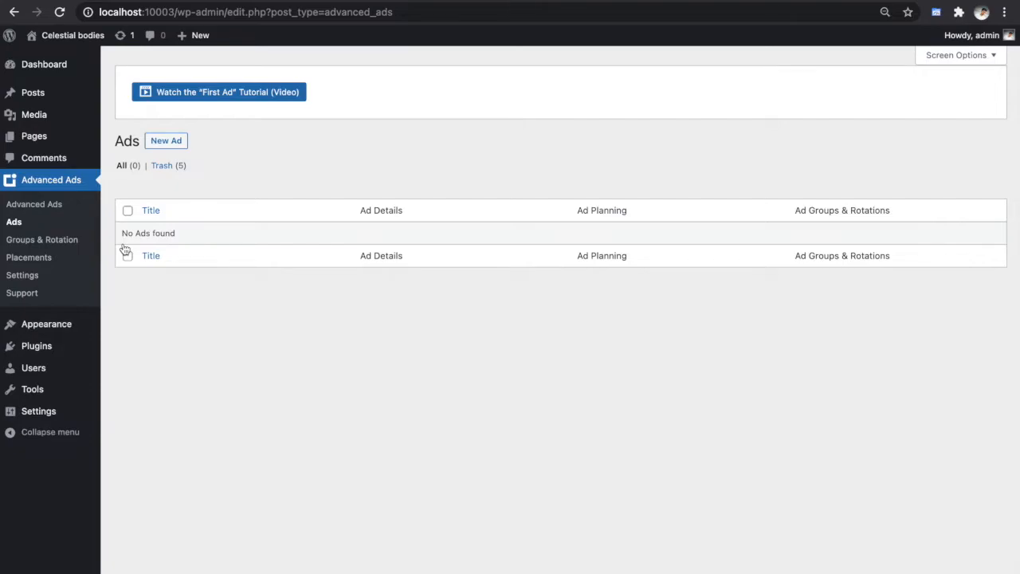
# Create and save a Header Code ad placement named Head Code, with no ad assigned.
pyautogui.click(37, 265)
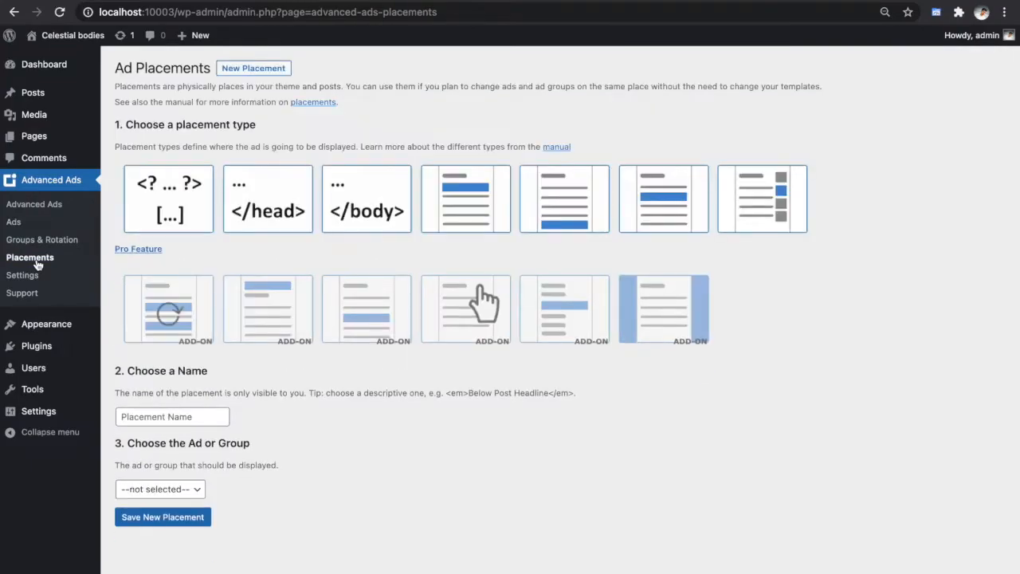
pyautogui.click(271, 216)
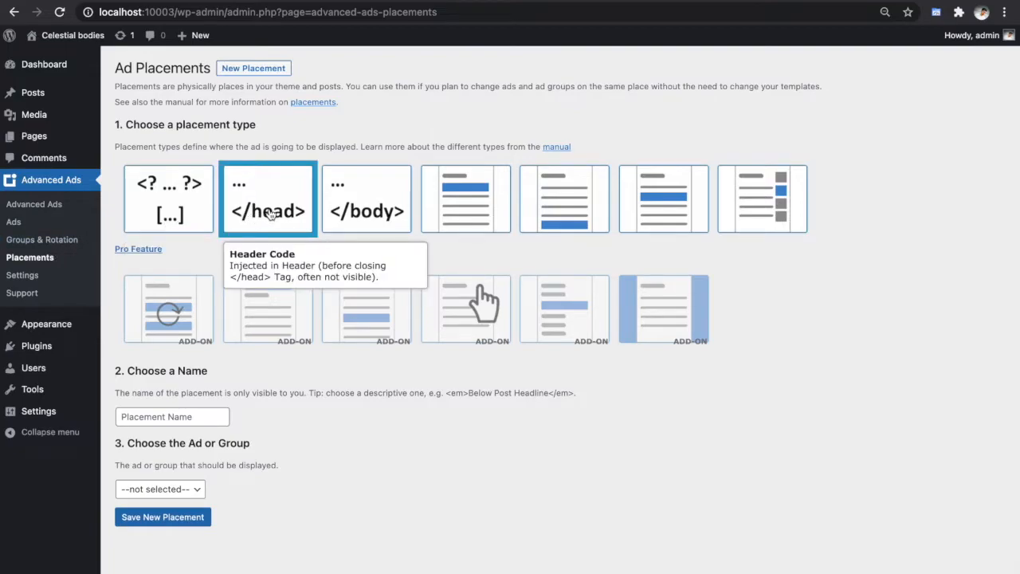
pyautogui.click(172, 418)
pyautogui.click(174, 449)
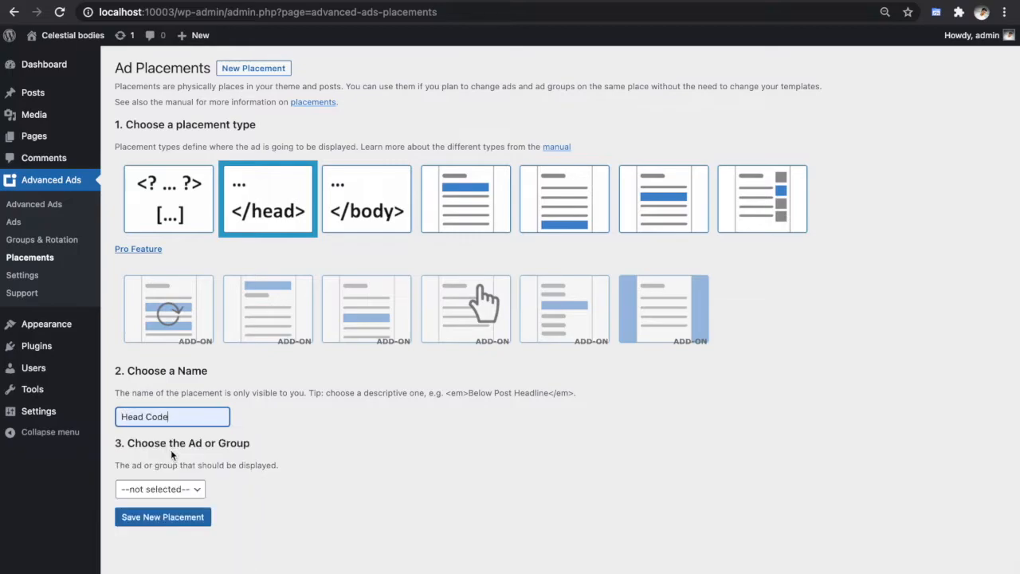
pyautogui.click(174, 518)
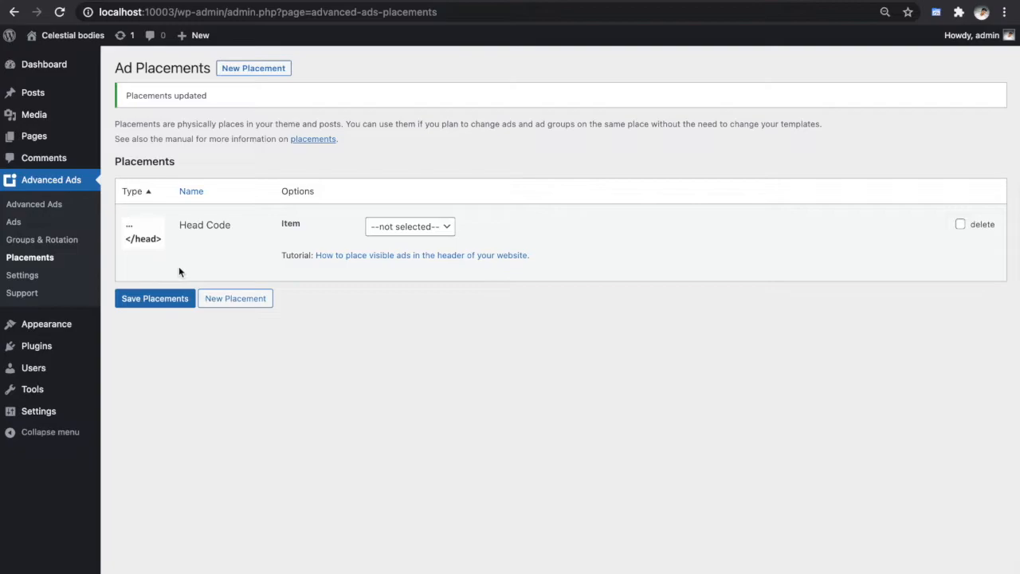
# Start another ad placement and choose the After Content type for it.
pyautogui.click(46, 259)
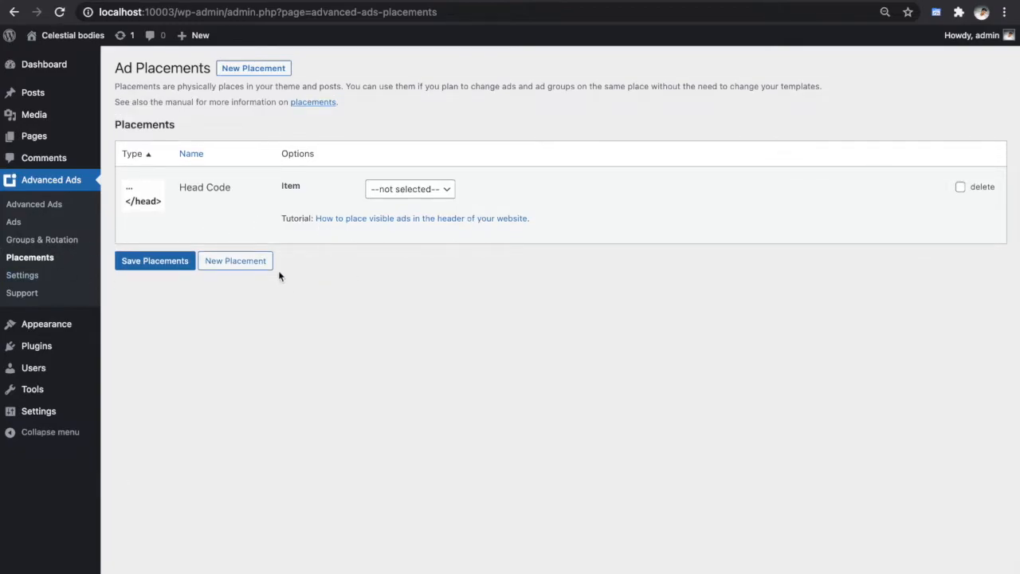
pyautogui.click(253, 69)
pyautogui.scroll(-2, 399, 199)
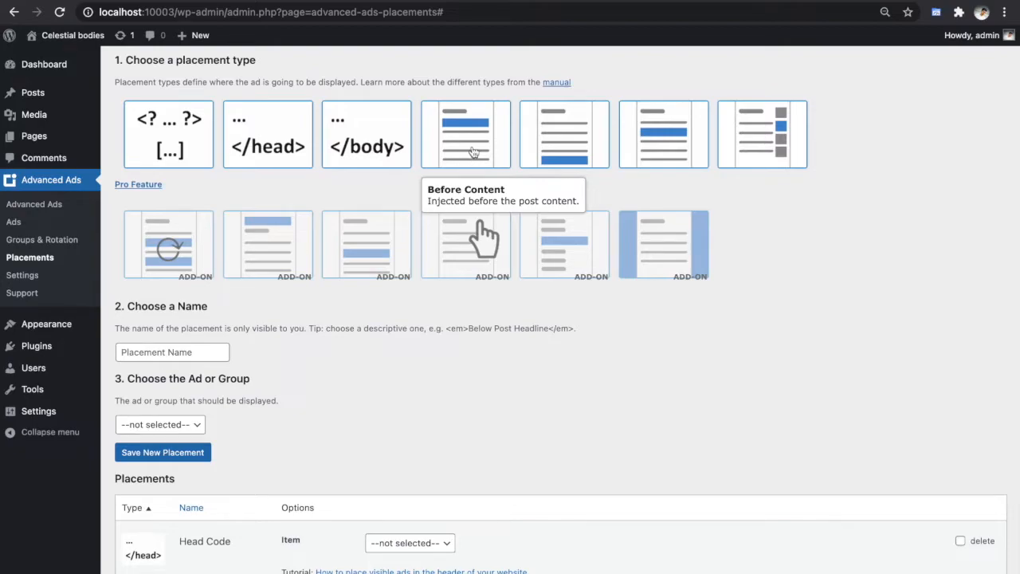
pyautogui.click(555, 151)
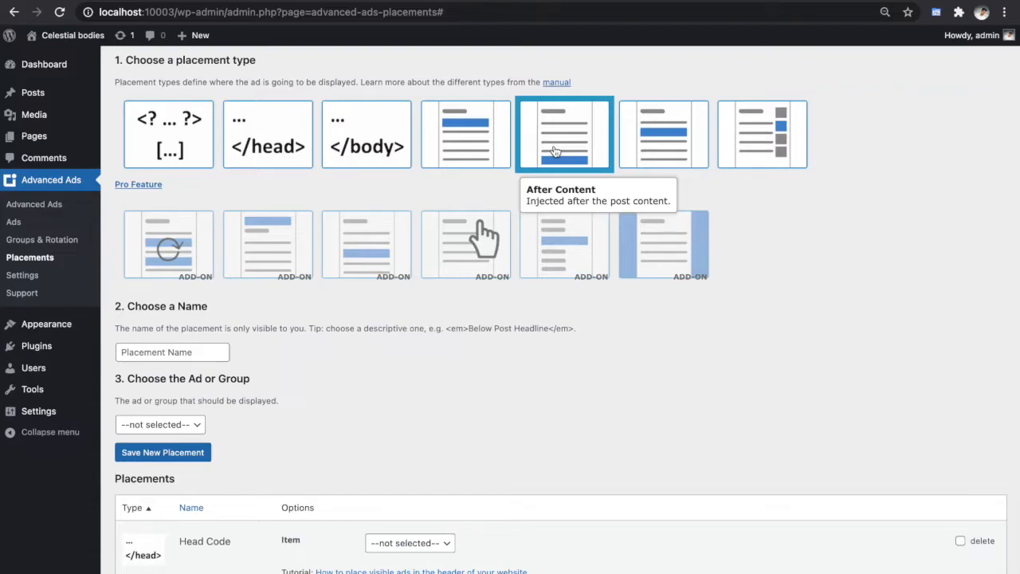
# Name the new placement Medium_Rectangle_Incontent and save it with no ad assigned.
pyautogui.click(183, 351)
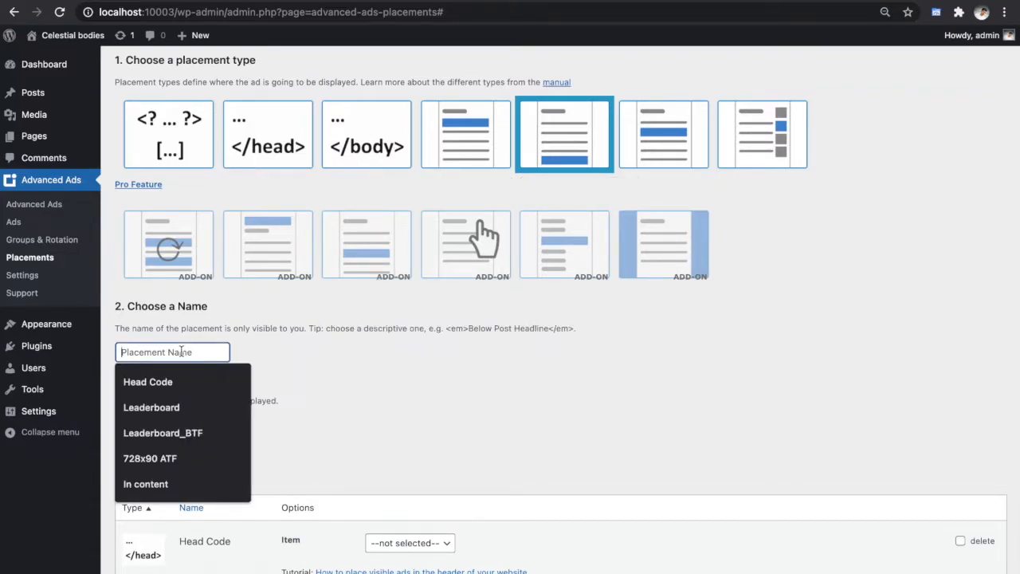
pyautogui.write('Medium ')
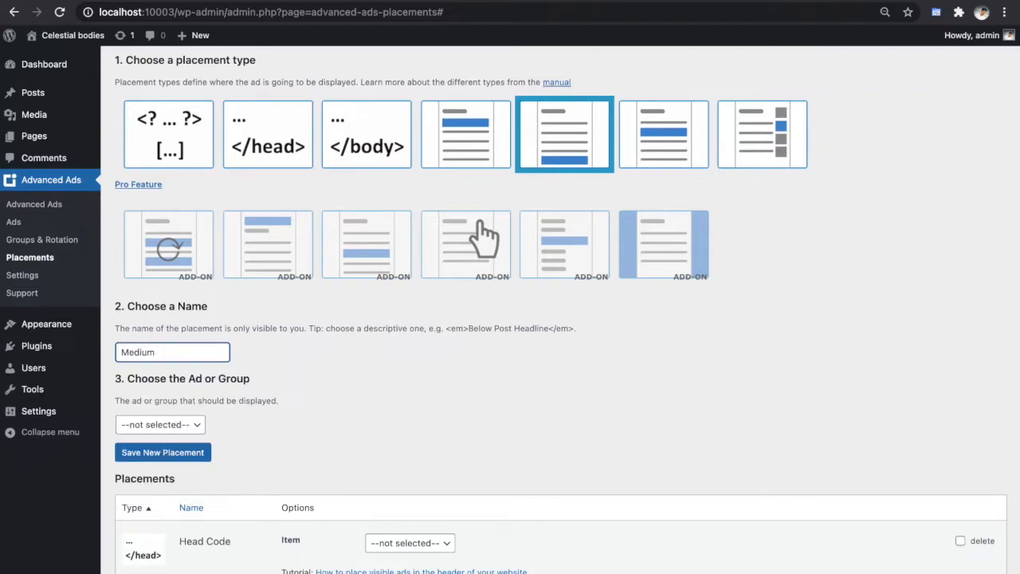
pyautogui.write('_Re')
pyautogui.press('BackSpace')
pyautogui.press('BackSpace')
pyautogui.press('BackSpace')
pyautogui.write('le_Inconteng')
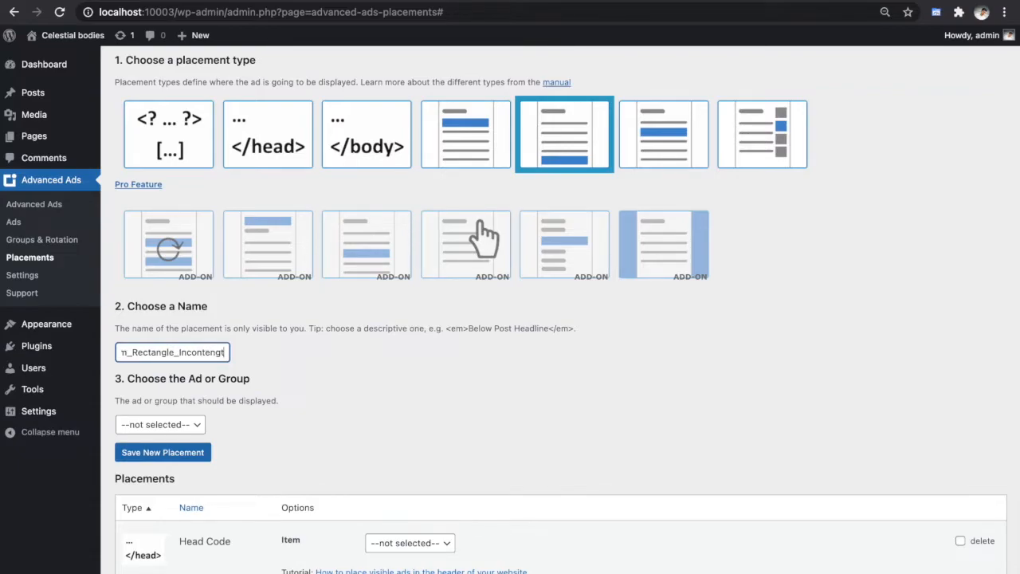
pyautogui.press('BackSpace')
pyautogui.click(388, 436)
pyautogui.click(193, 454)
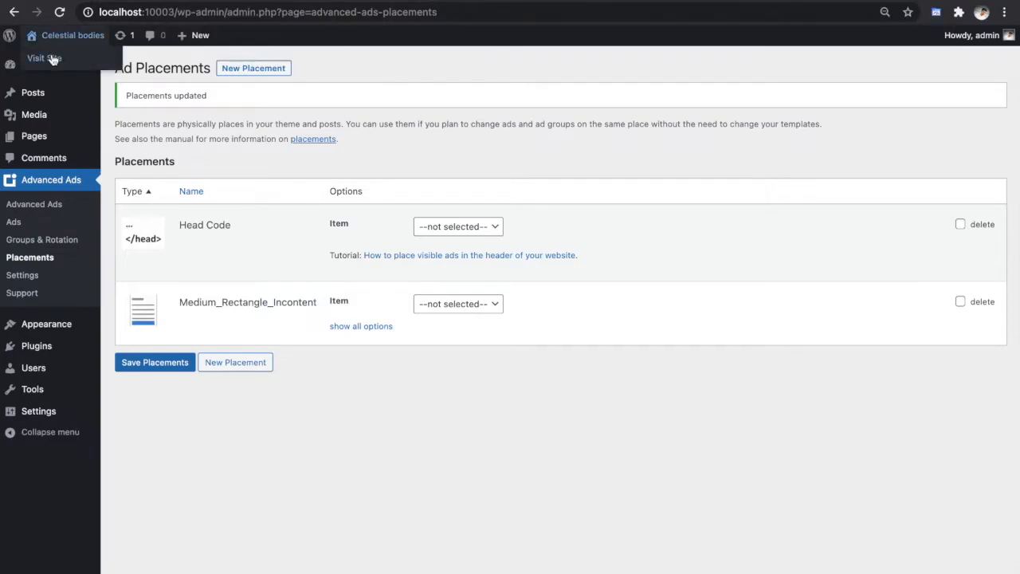
# View the site's front page and examine its header and content area for the ad positions.
pyautogui.click(319, 0)
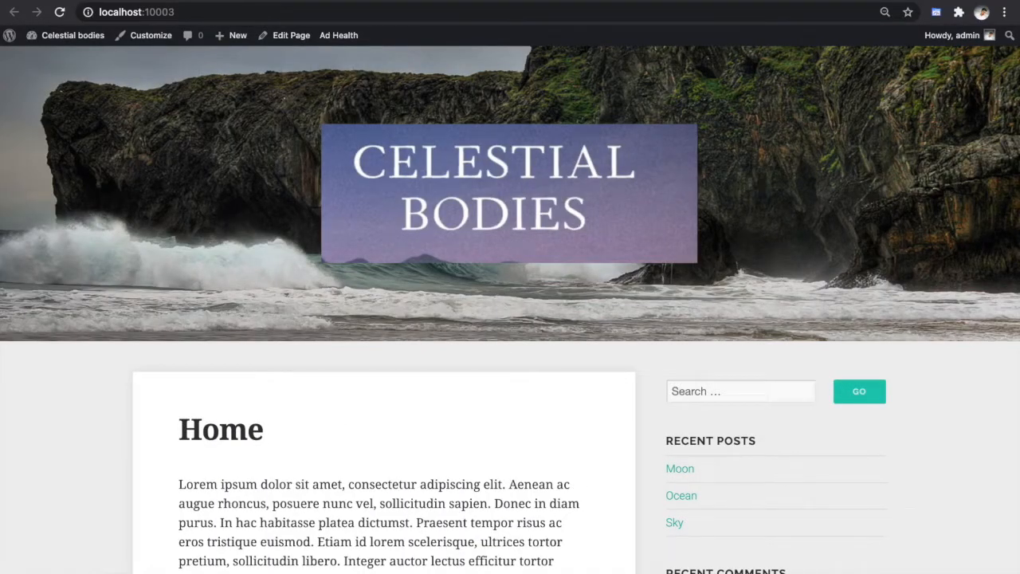
pyautogui.click(144, 0)
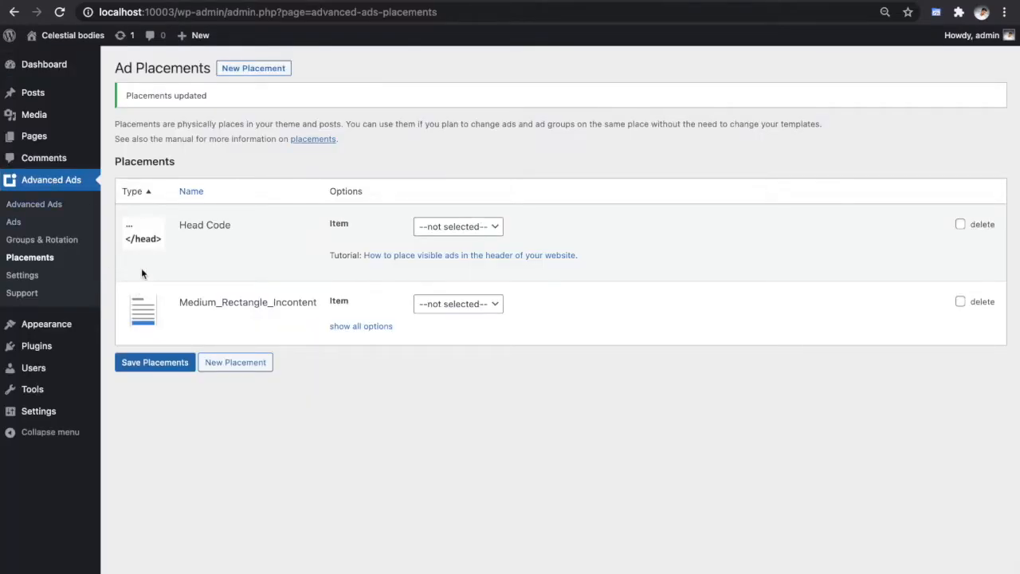
pyautogui.click(327, 4)
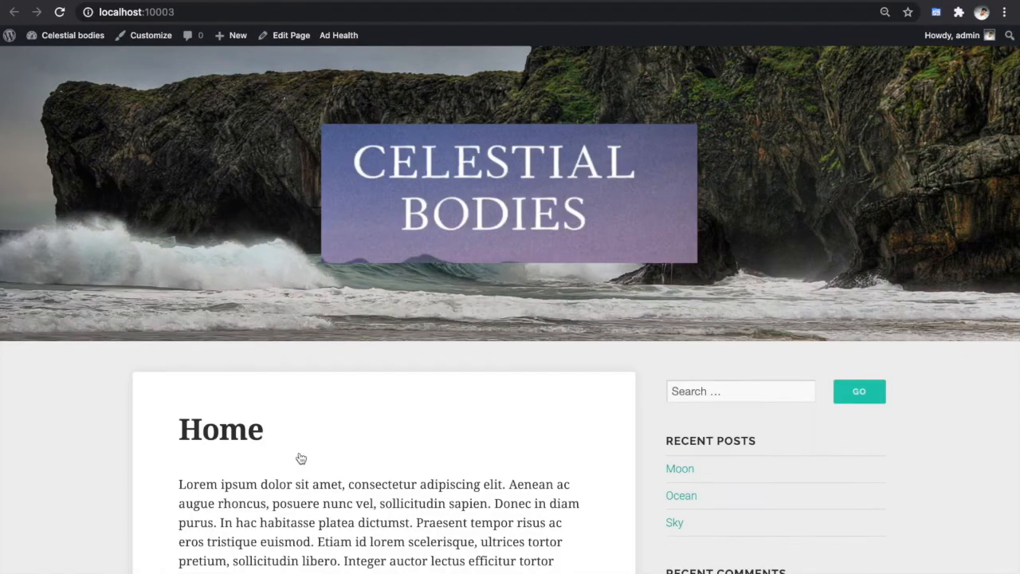
pyautogui.scroll(-5, 299, 454)
pyautogui.scroll(5, 363, 355)
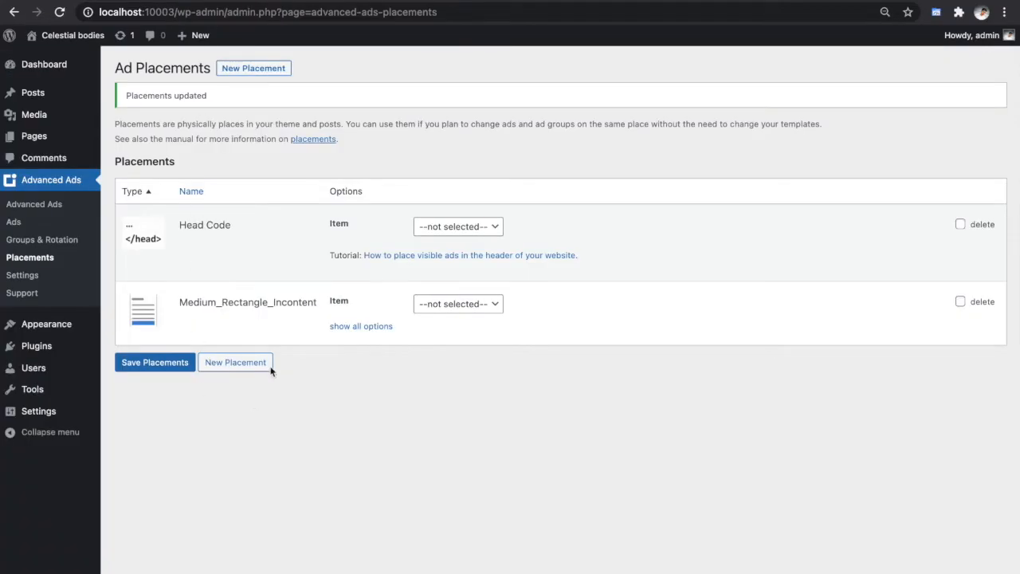
# Start a new ad in Advanced Ads and title it Head code.
pyautogui.click(16, 223)
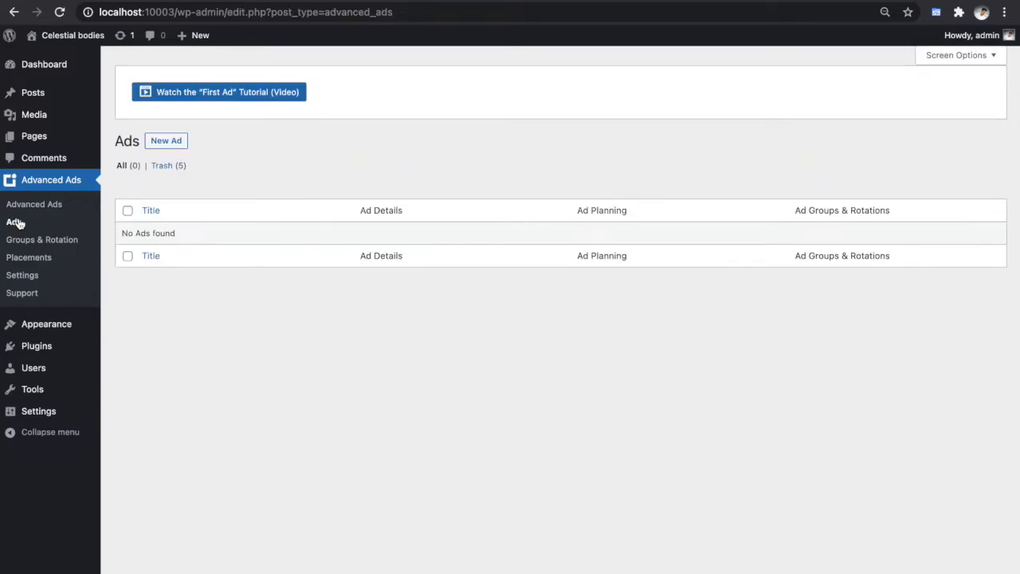
pyautogui.click(176, 143)
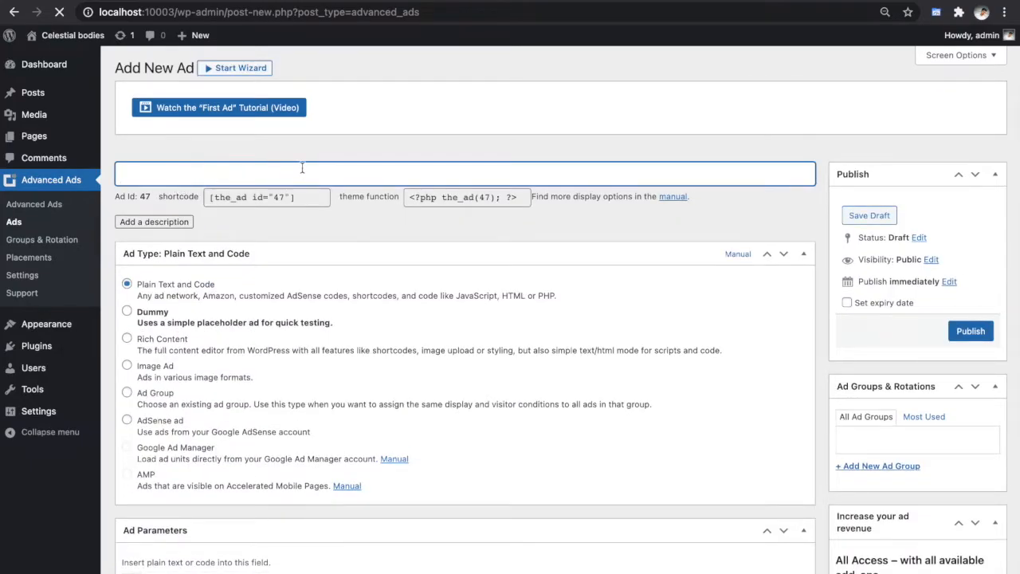
pyautogui.write('Head code')
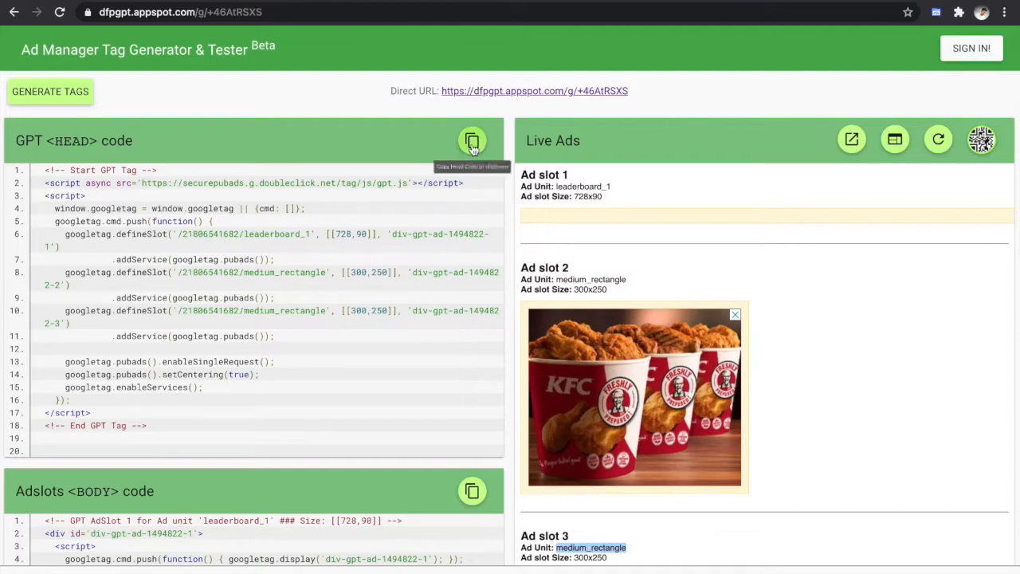
# Copy the GPT head code from the Ad Manager Tag Generator and paste it into the Head code ad's parameters.
pyautogui.click(472, 143)
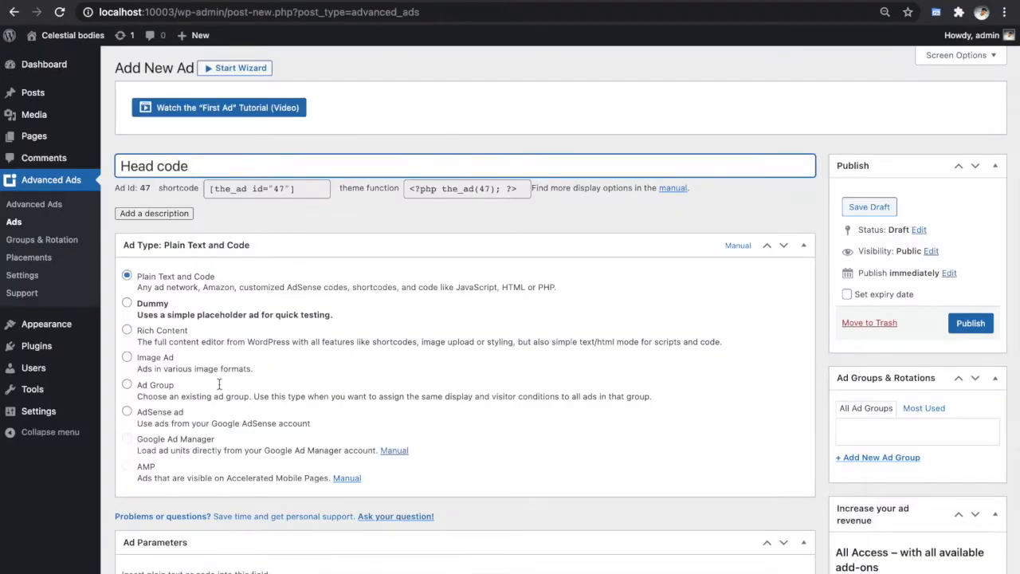
pyautogui.scroll(-3, 217, 385)
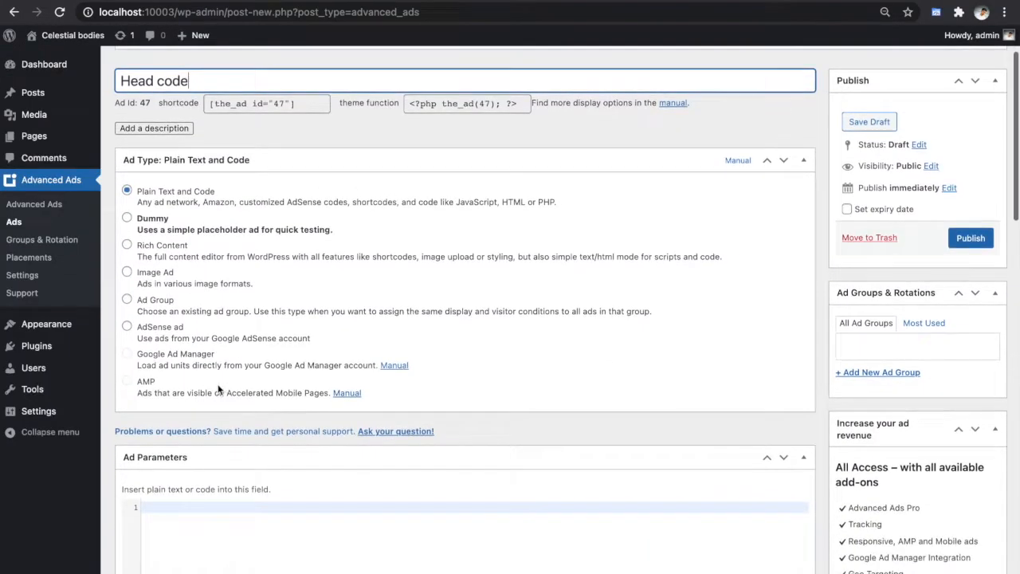
pyautogui.hotkey('ctrl', 'v')
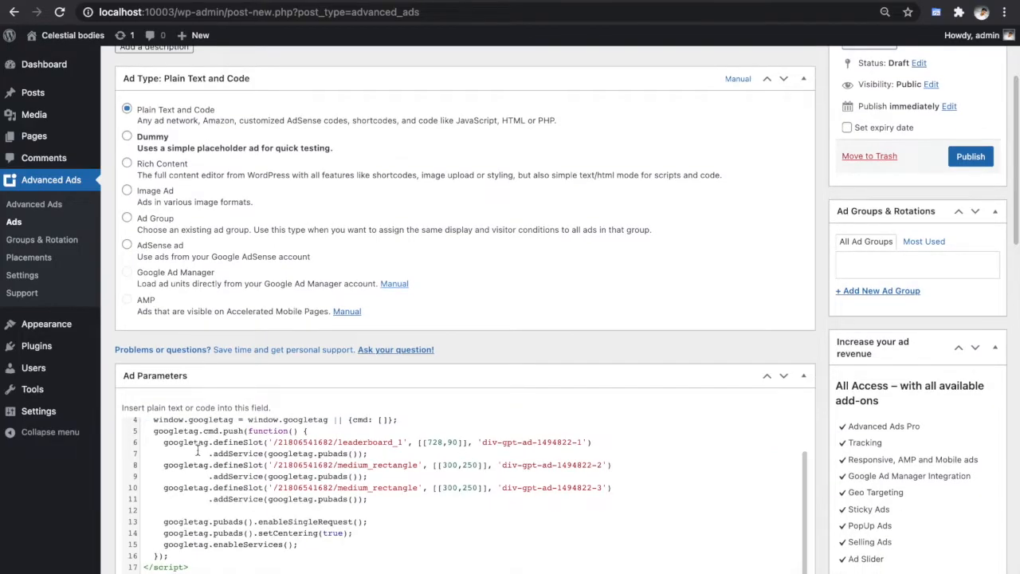
pyautogui.scroll(-1, 197, 450)
pyautogui.scroll(4, 958, 352)
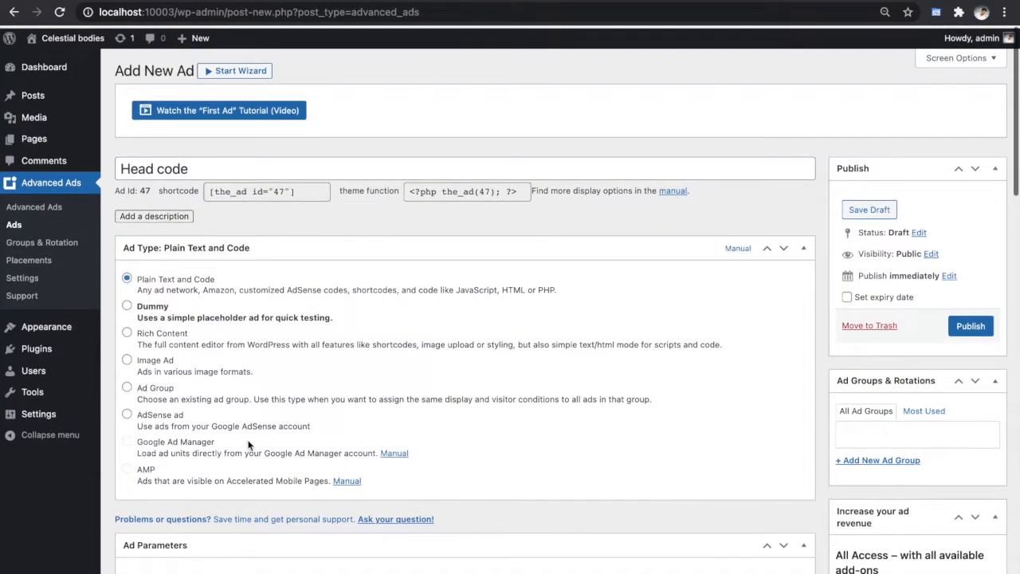
# Publish the Head code ad without assigning it to any placement from its edit page.
pyautogui.click(971, 323)
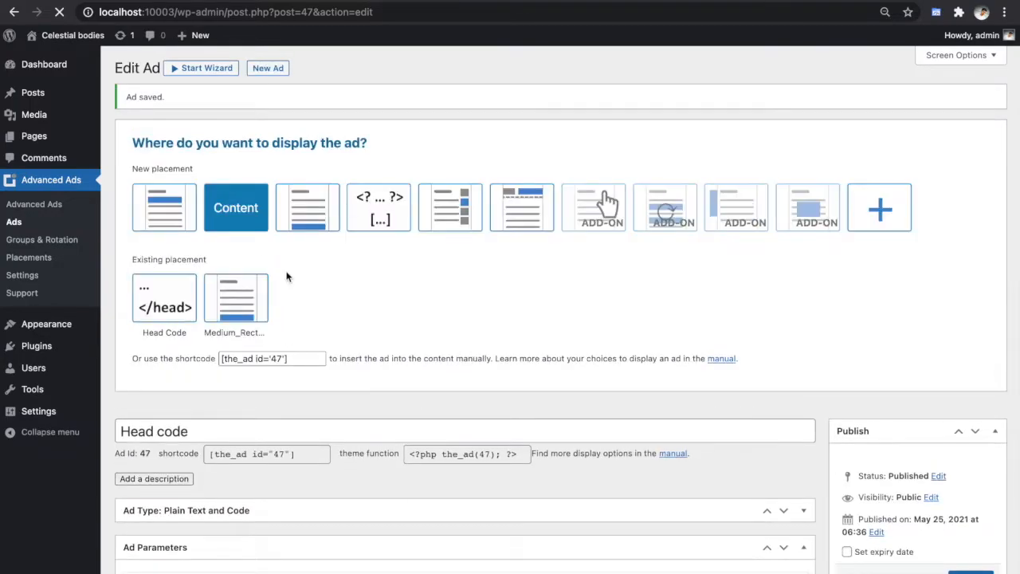
pyautogui.scroll(-5, 353, 319)
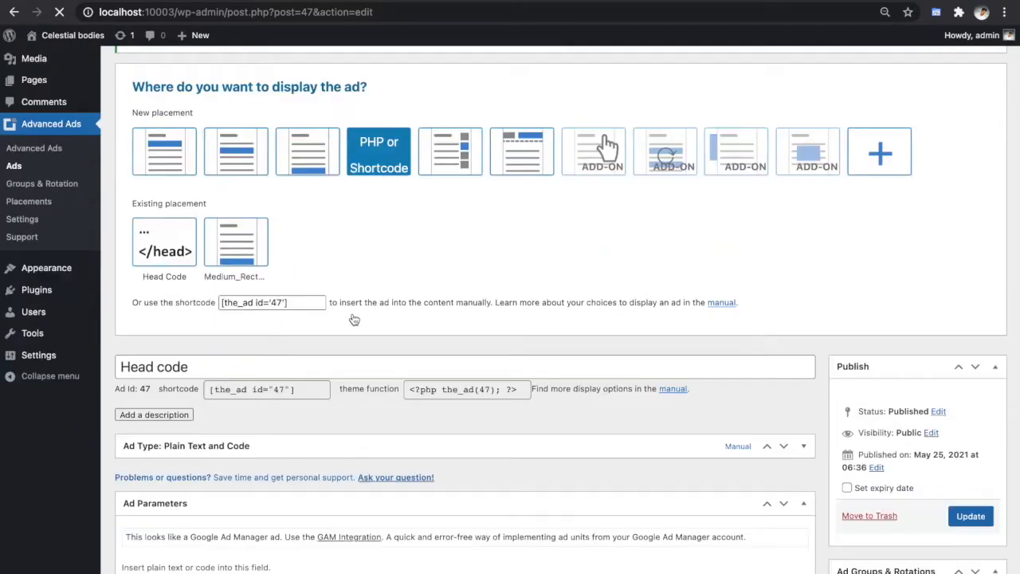
pyautogui.scroll(-7, 353, 319)
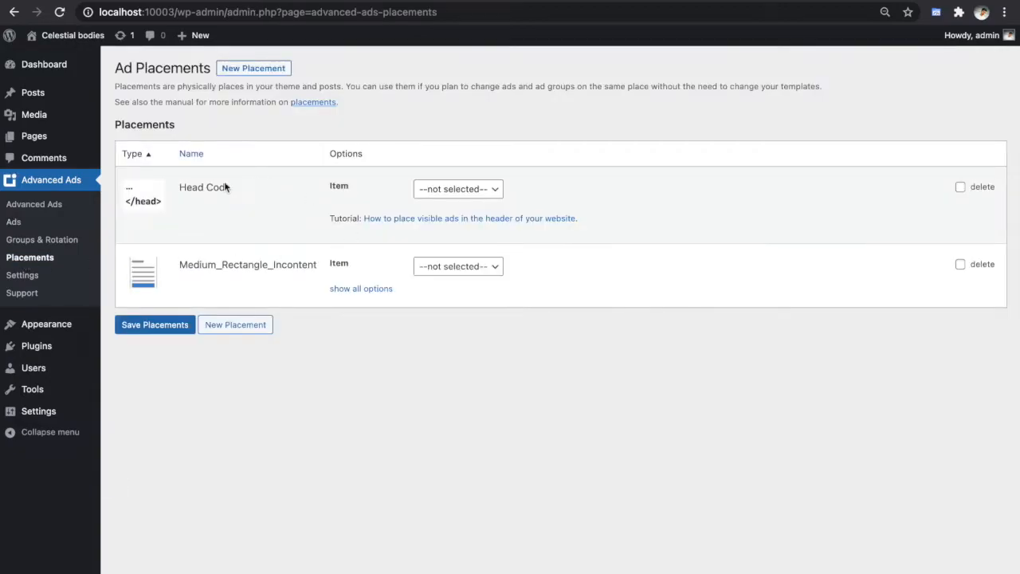
# Assign the Head code ad to the Head Code placement and save the placements.
pyautogui.click(466, 191)
pyautogui.click(465, 220)
pyautogui.click(165, 333)
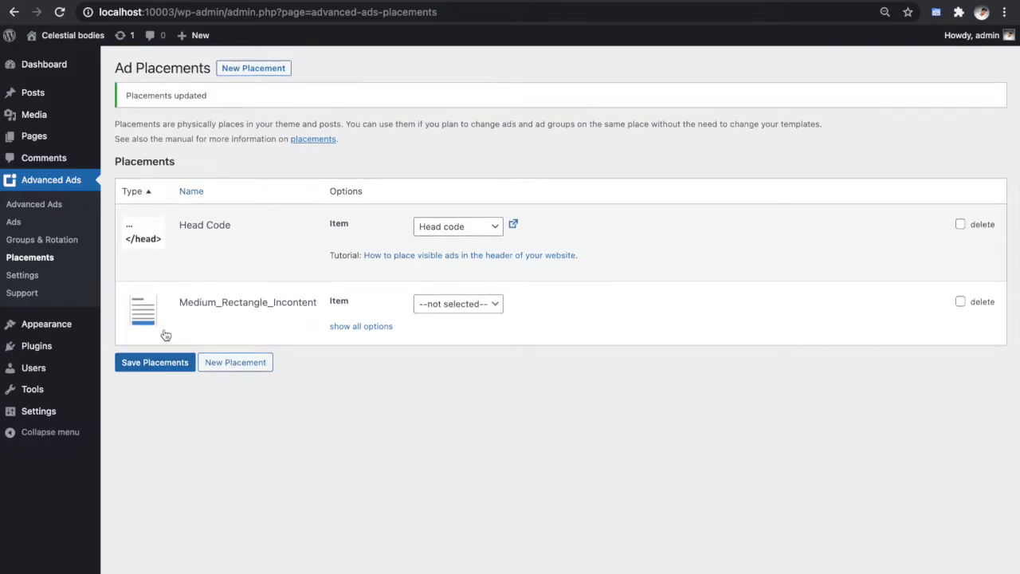
# Start another new ad in Advanced Ads and title it 300x250 Incontent.
pyautogui.click(20, 226)
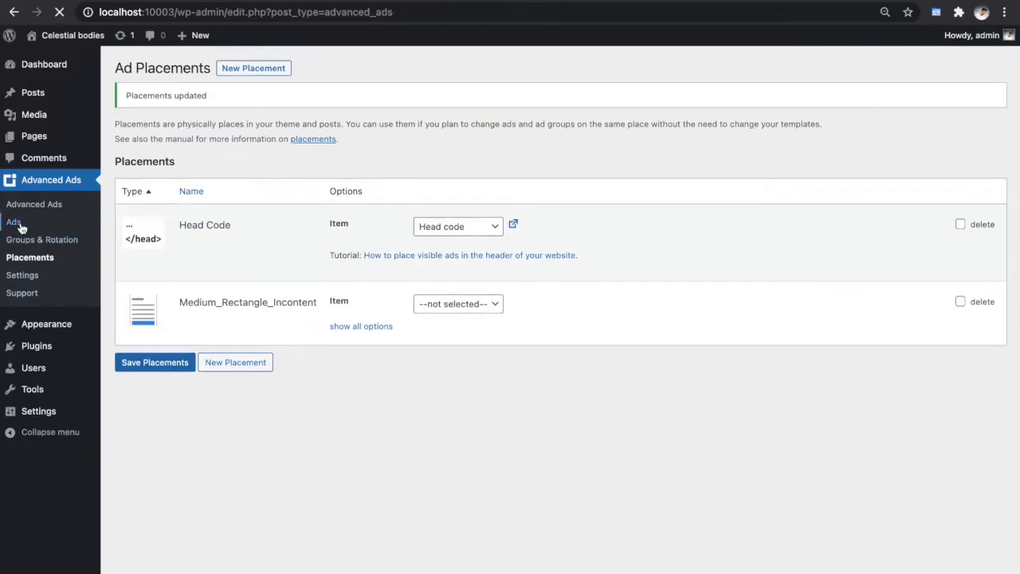
pyautogui.click(165, 142)
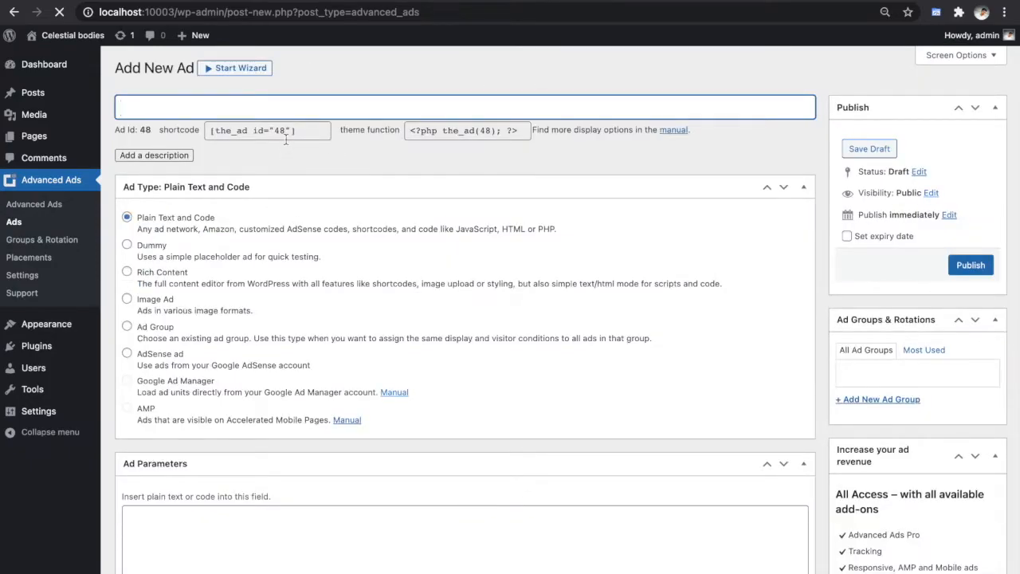
pyautogui.write('3')
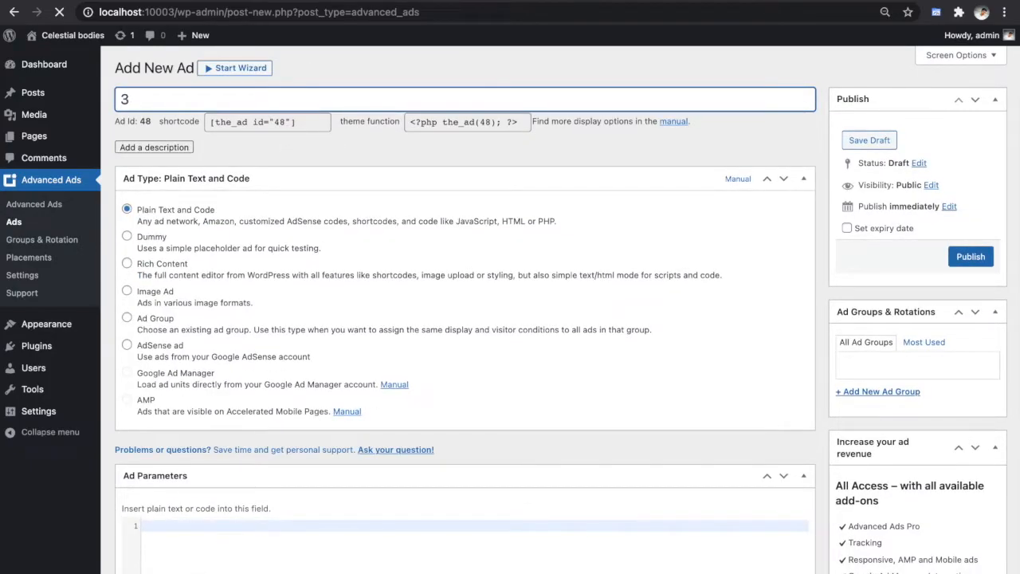
pyautogui.write('00x250 Incontent')
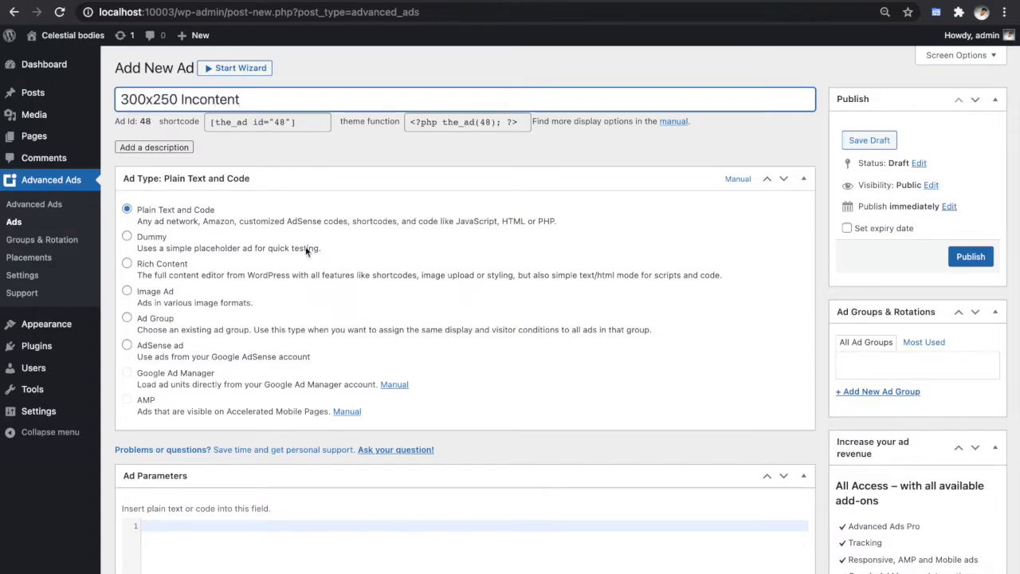
# Copy the AdSlot 2 body code for medium_rectangle from the Ad Manager Tag Generator and paste it into the 300x250 Incontent ad's parameters.
pyautogui.scroll(-2, 309, 343)
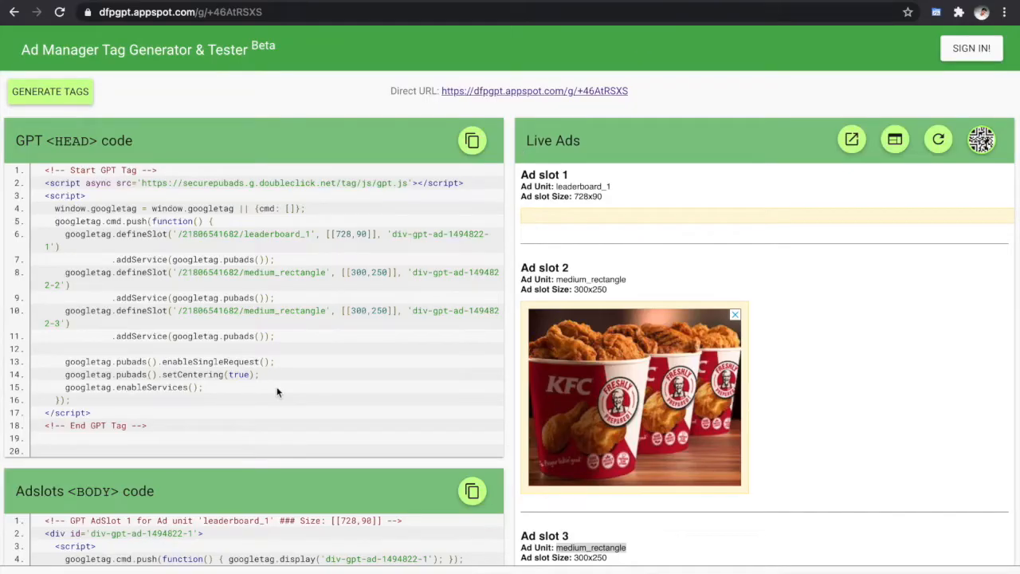
pyautogui.scroll(-5, 278, 391)
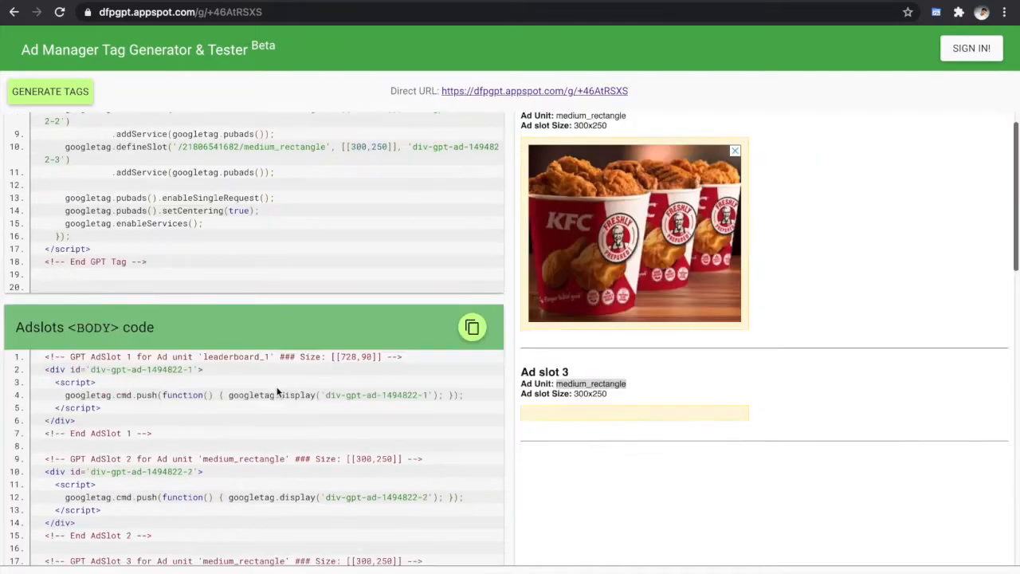
pyautogui.scroll(1, 278, 392)
pyautogui.scroll(-4, 278, 391)
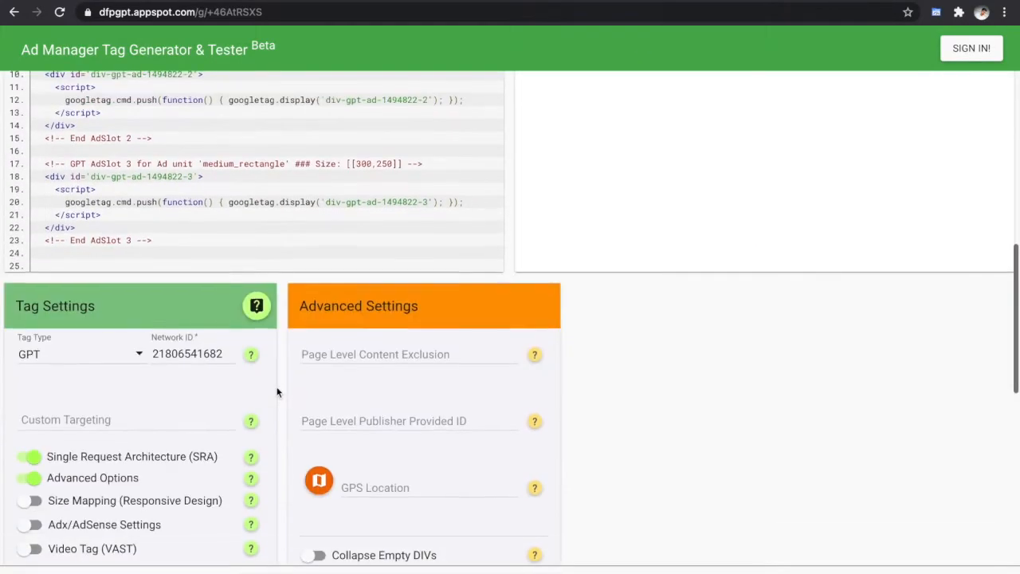
pyautogui.scroll(3, 278, 391)
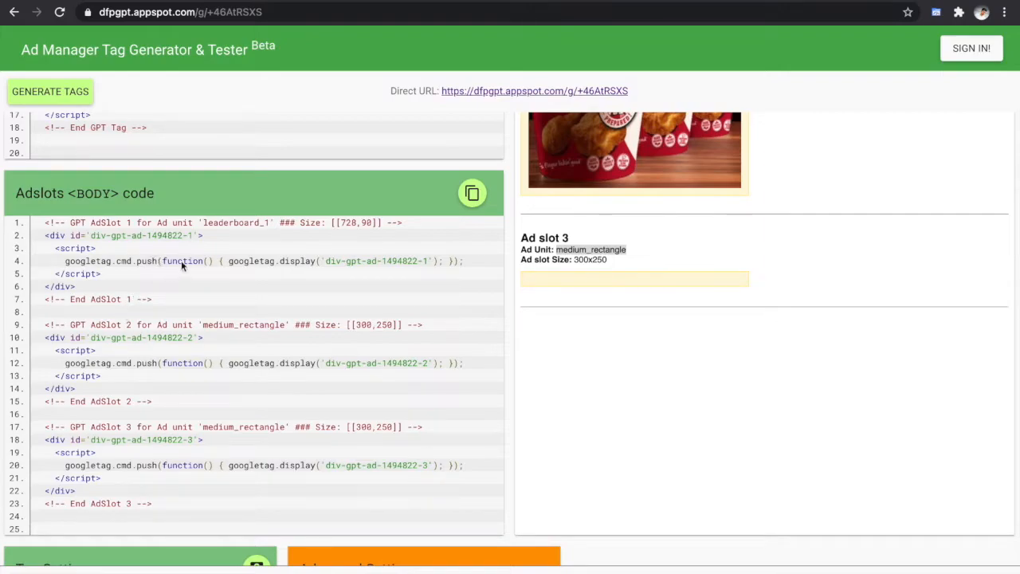
pyautogui.scroll(3, 183, 271)
pyautogui.scroll(-2, 161, 393)
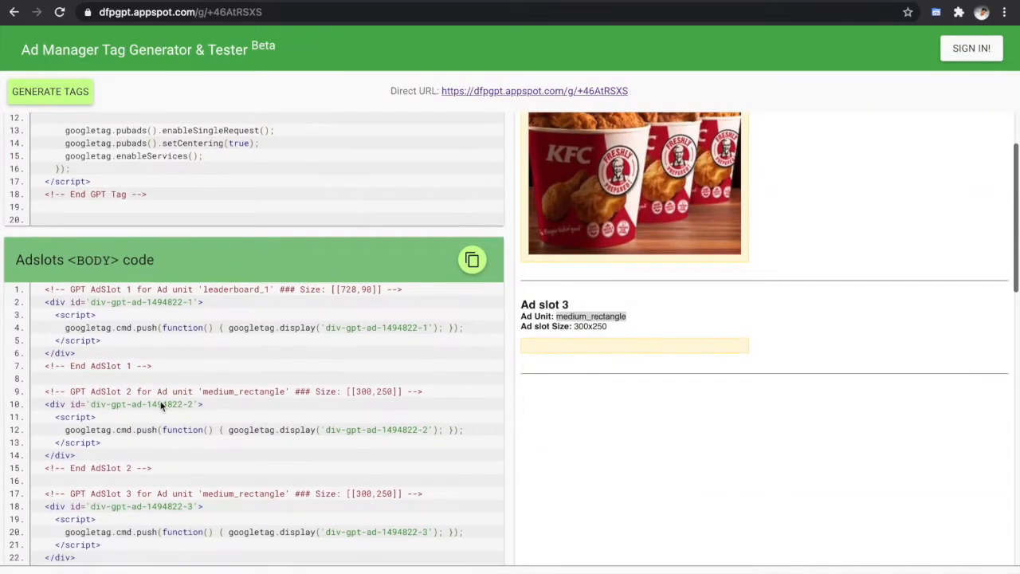
pyautogui.moveTo(155, 467); pyautogui.dragTo(42, 389)
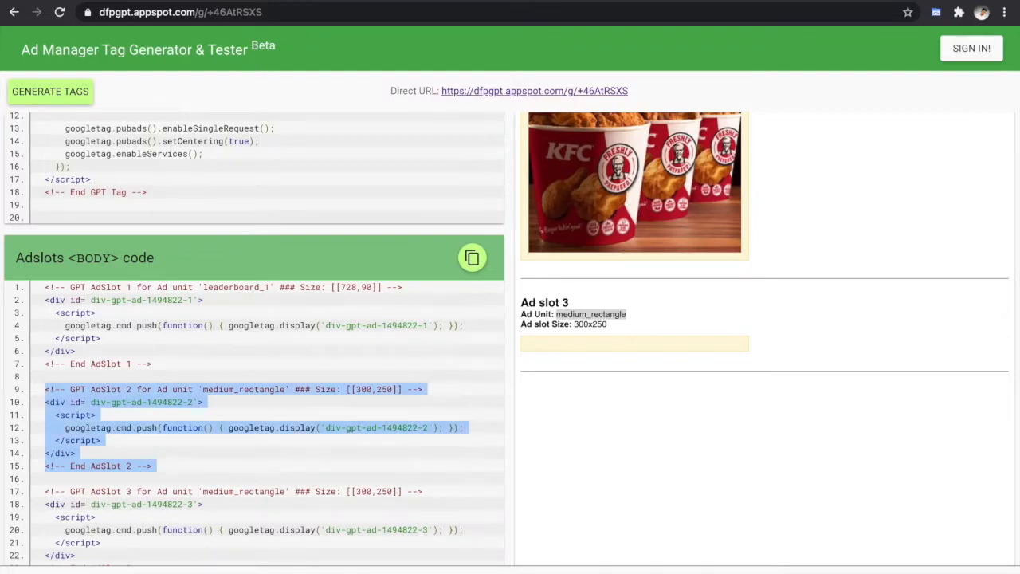
pyautogui.click(227, 2)
pyautogui.click(192, 456)
pyautogui.hotkey('ctrl', 'v')
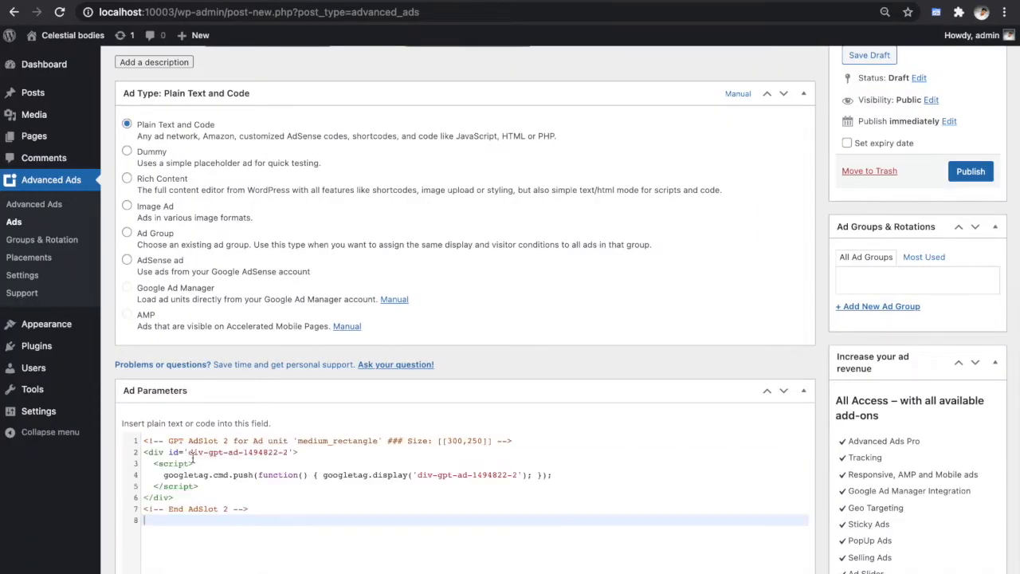
pyautogui.scroll(-10, 192, 459)
pyautogui.scroll(-3, 192, 463)
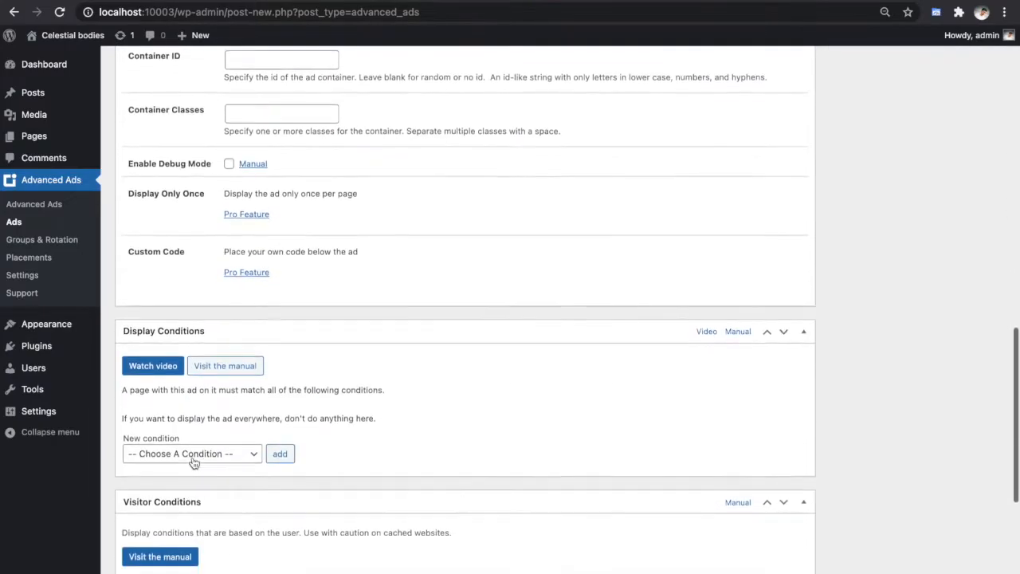
# Publish the new 300x250 Incontent ad without adding any display conditions.
pyautogui.scroll(15, 228, 456)
pyautogui.click(974, 258)
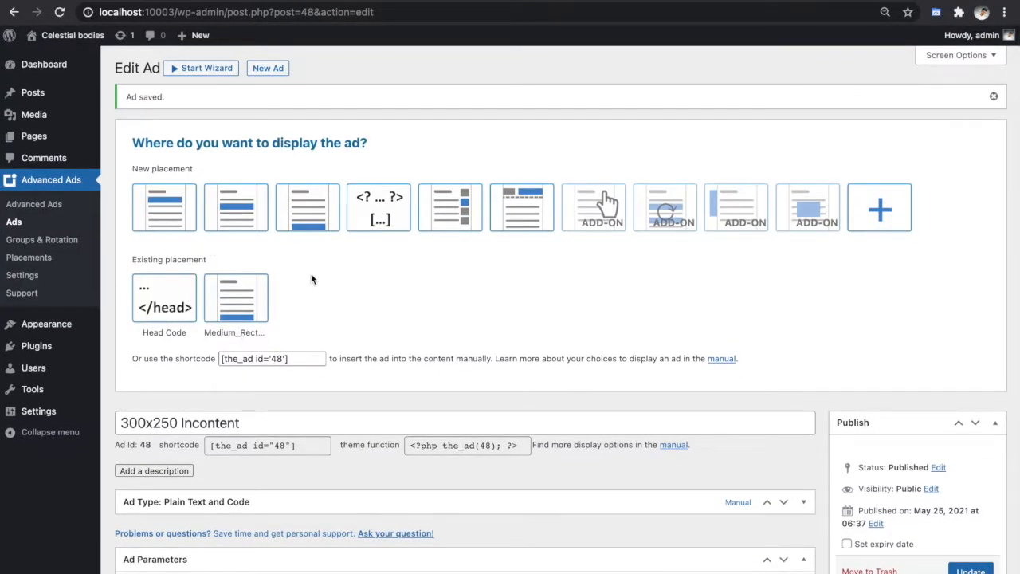
# Assign the 300x250 Incontent ad to the Medium_Rectangle_Incontent placement and save the placements.
pyautogui.click(35, 259)
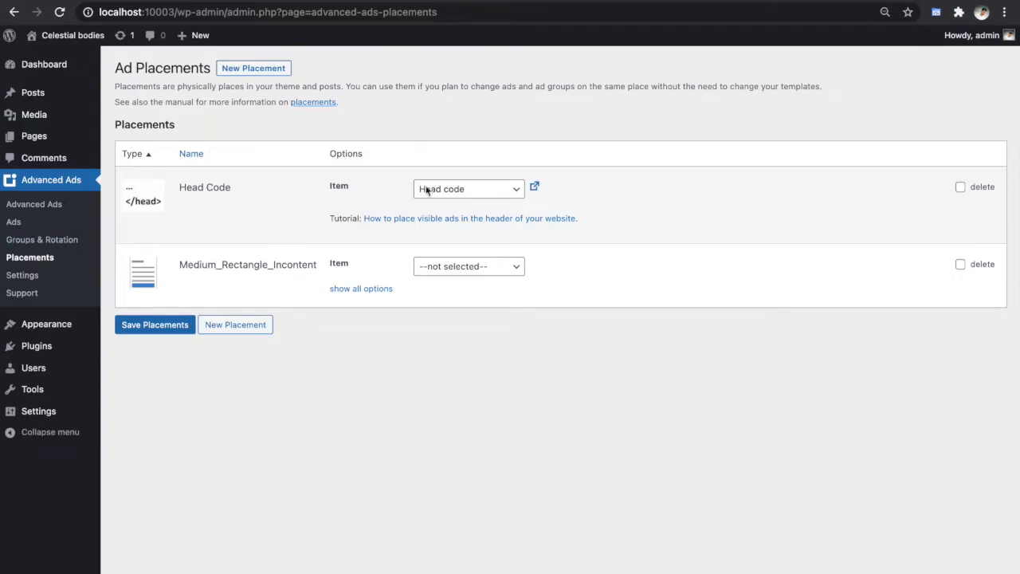
pyautogui.click(448, 271)
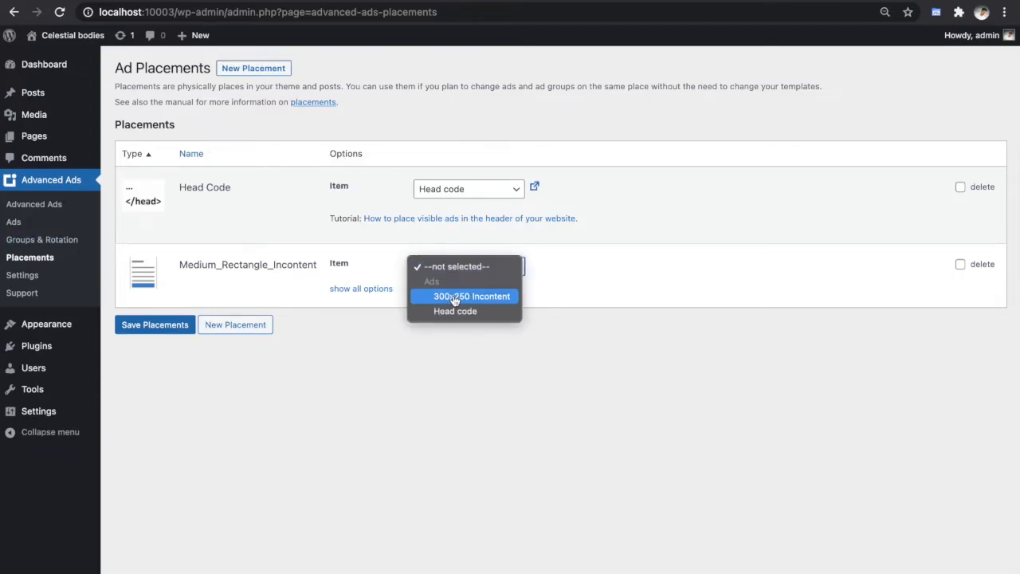
pyautogui.click(454, 297)
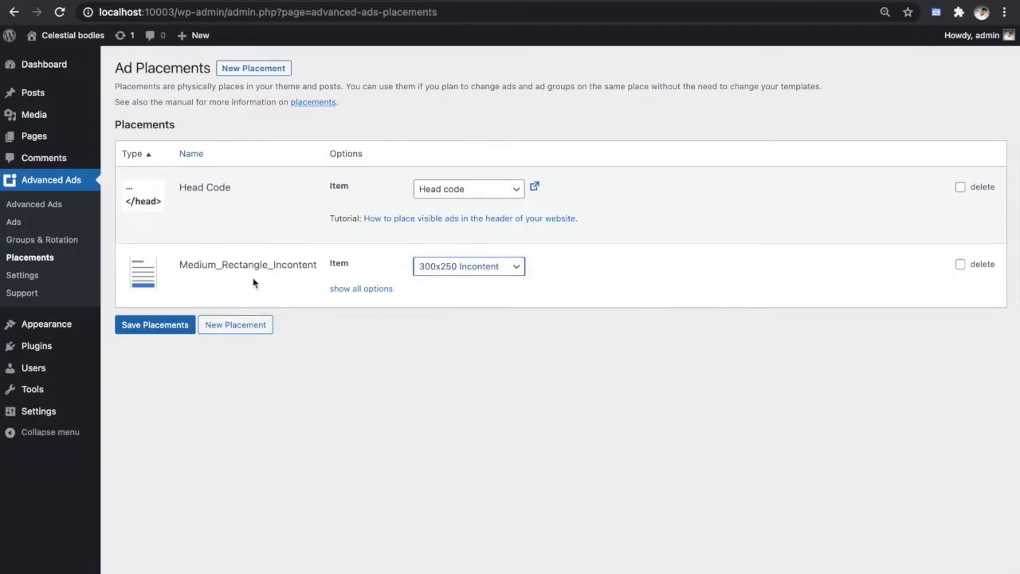
pyautogui.click(153, 333)
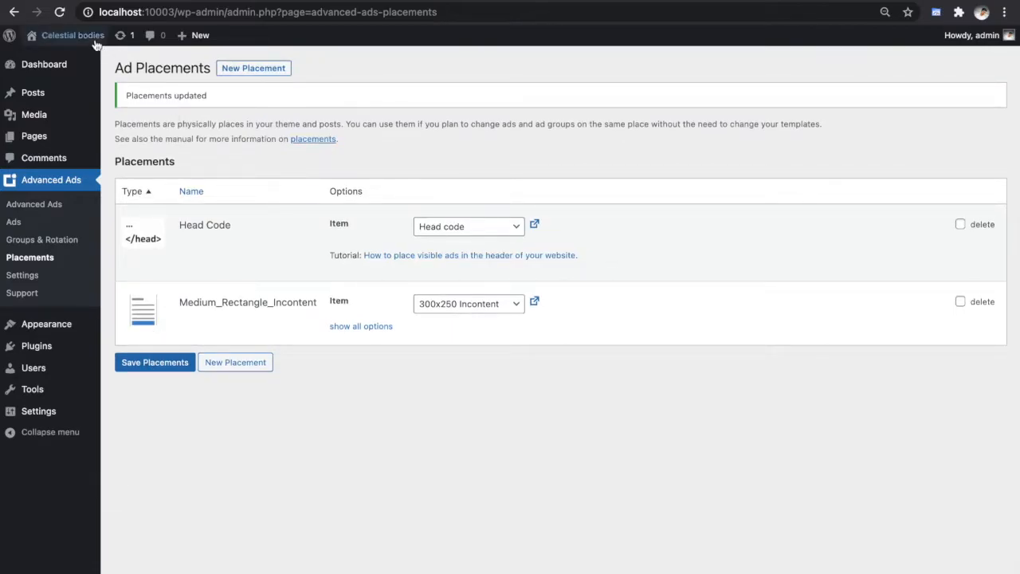
# View the Celestial bodies site's front end in a separate browser tab and open the Moon post.
pyautogui.moveTo(90, 49)
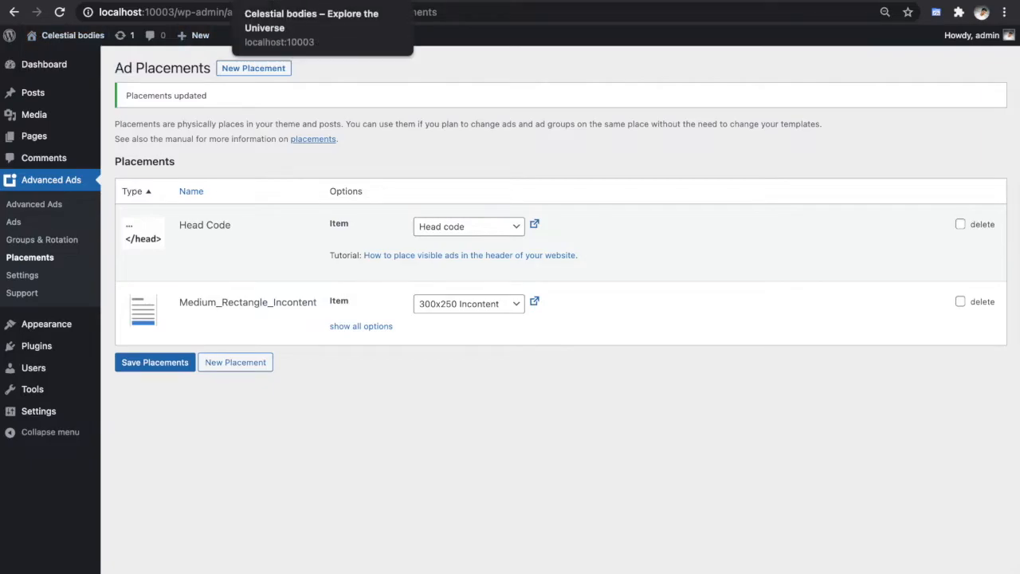
pyautogui.click(279, 3)
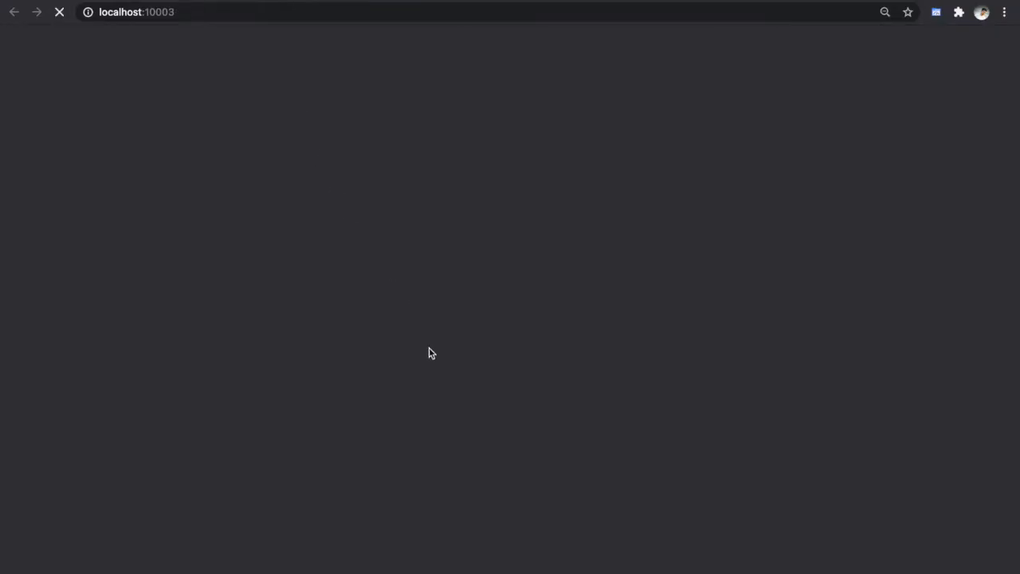
pyautogui.scroll(-5, 384, 390)
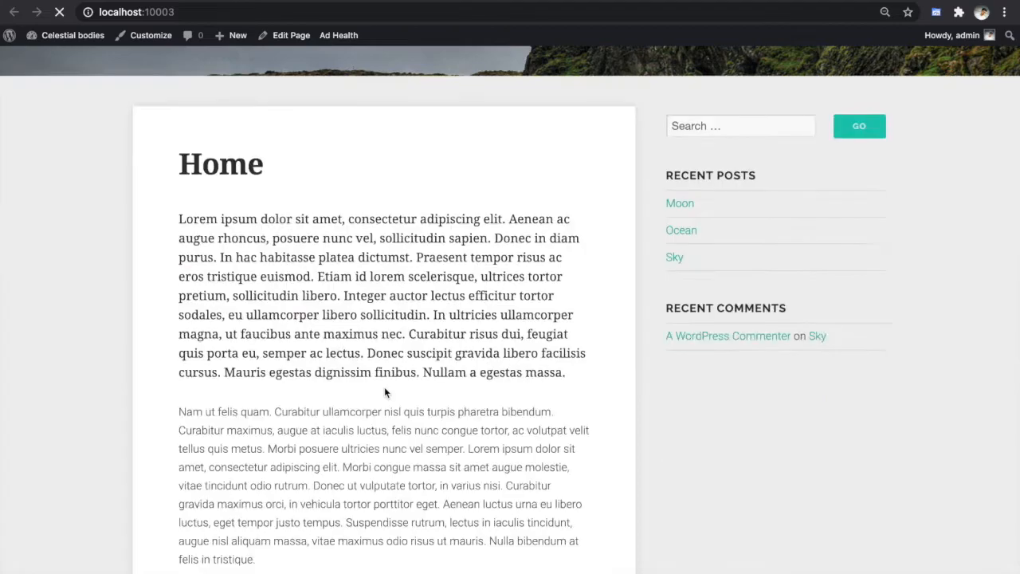
pyautogui.scroll(3, 384, 387)
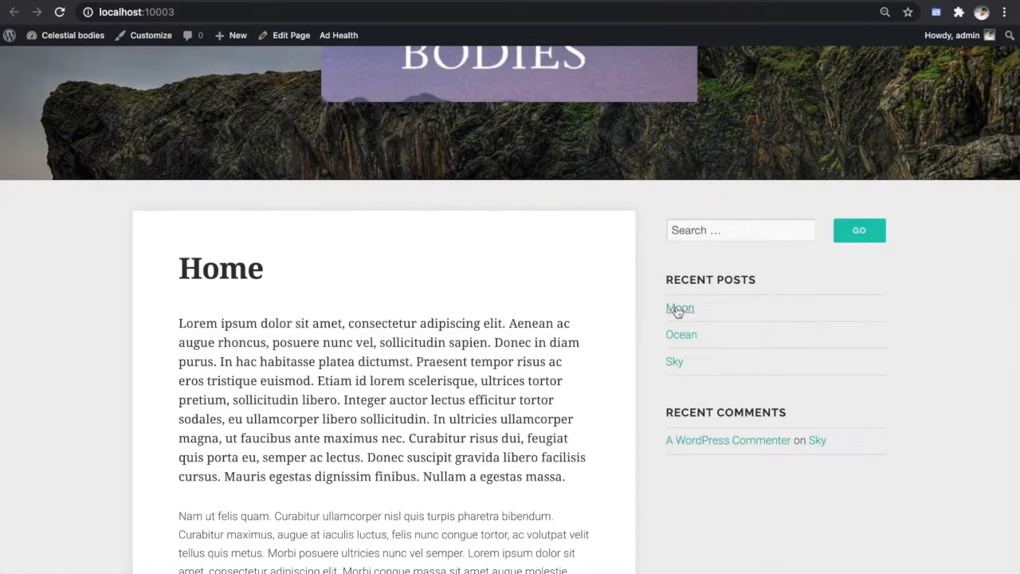
pyautogui.click(680, 308)
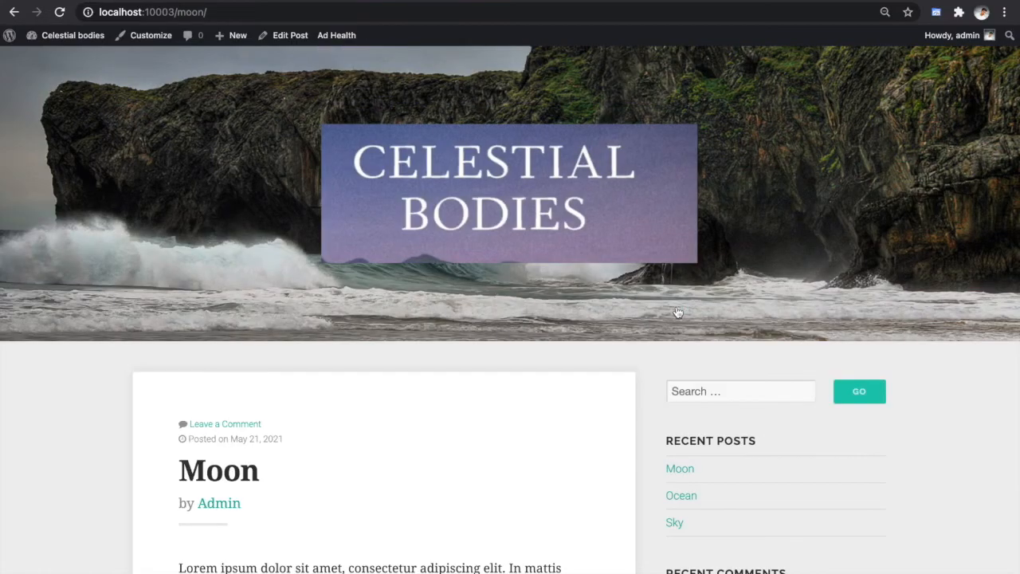
# Examine the Moon post's content from start to end to see where the ad is displayed.
pyautogui.scroll(-10, 317, 326)
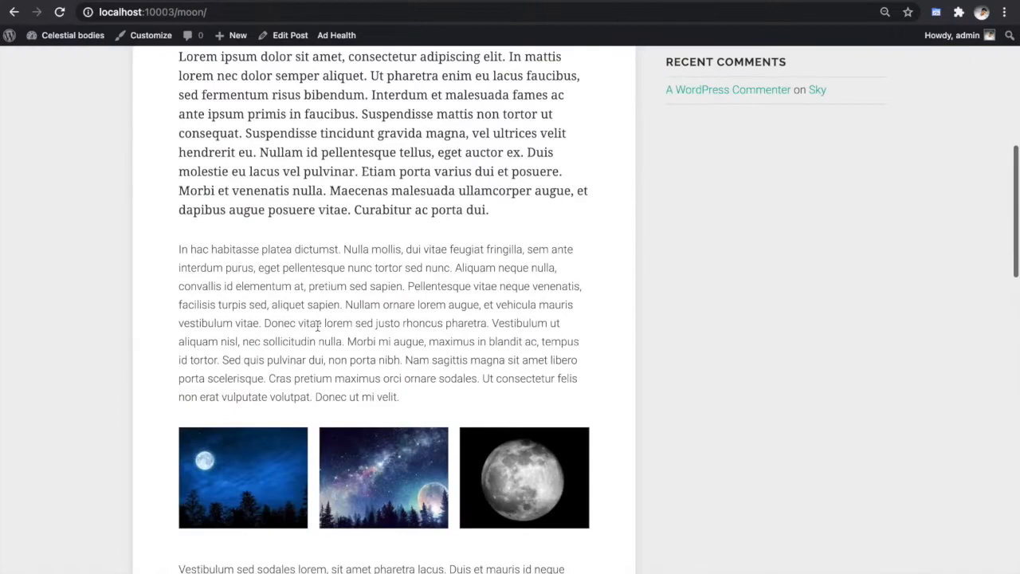
pyautogui.scroll(-7, 317, 326)
pyautogui.scroll(11, 317, 332)
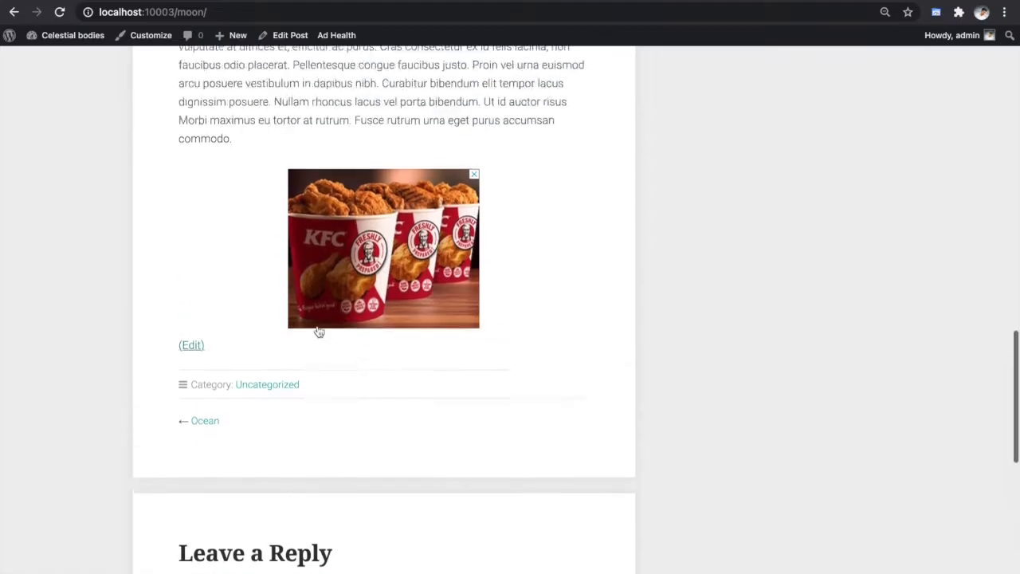
pyautogui.scroll(2, 317, 332)
pyautogui.scroll(-9, 317, 331)
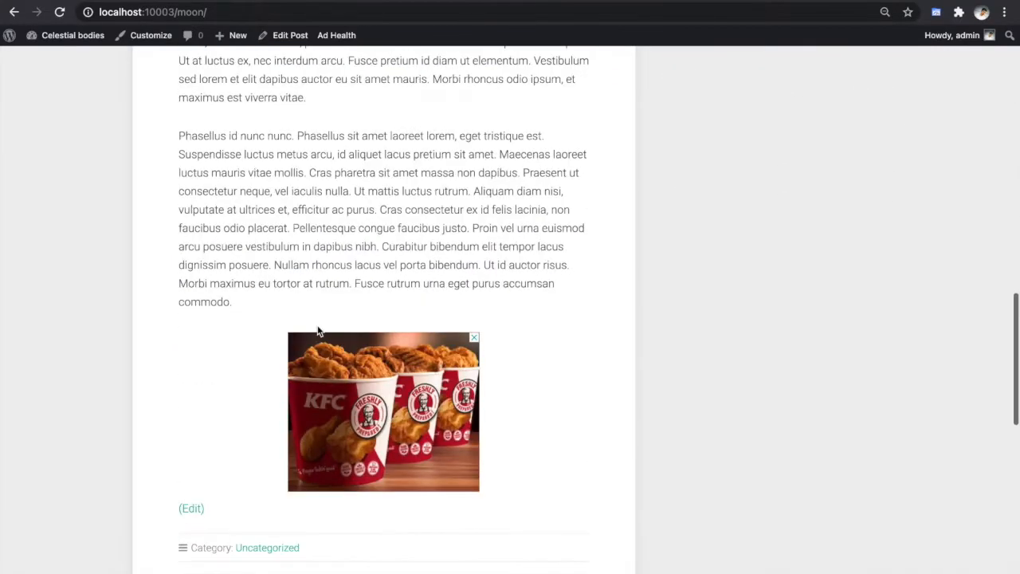
pyautogui.moveTo(351, 326)
pyautogui.scroll(1, 351, 326)
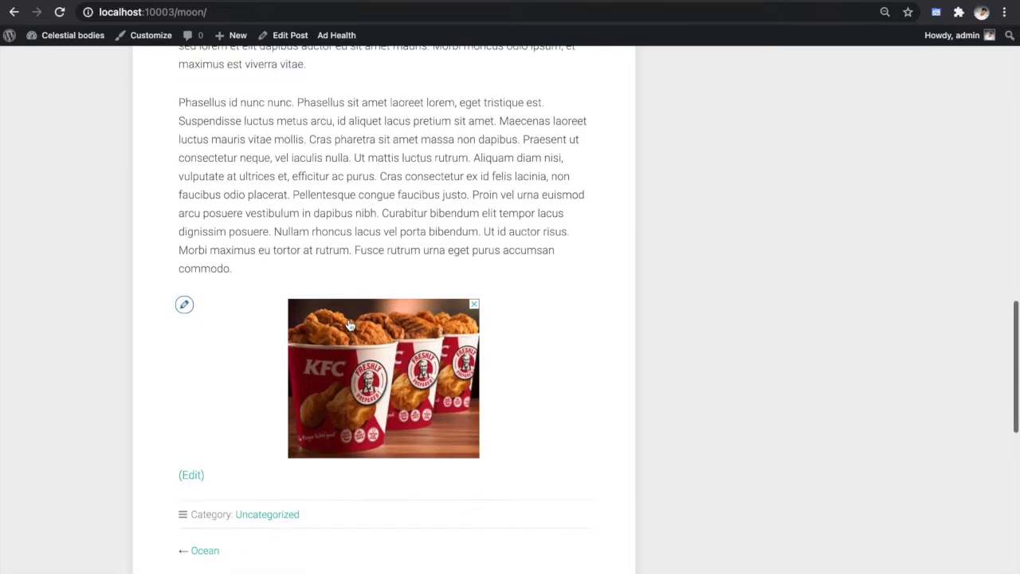
pyautogui.scroll(-1, 351, 325)
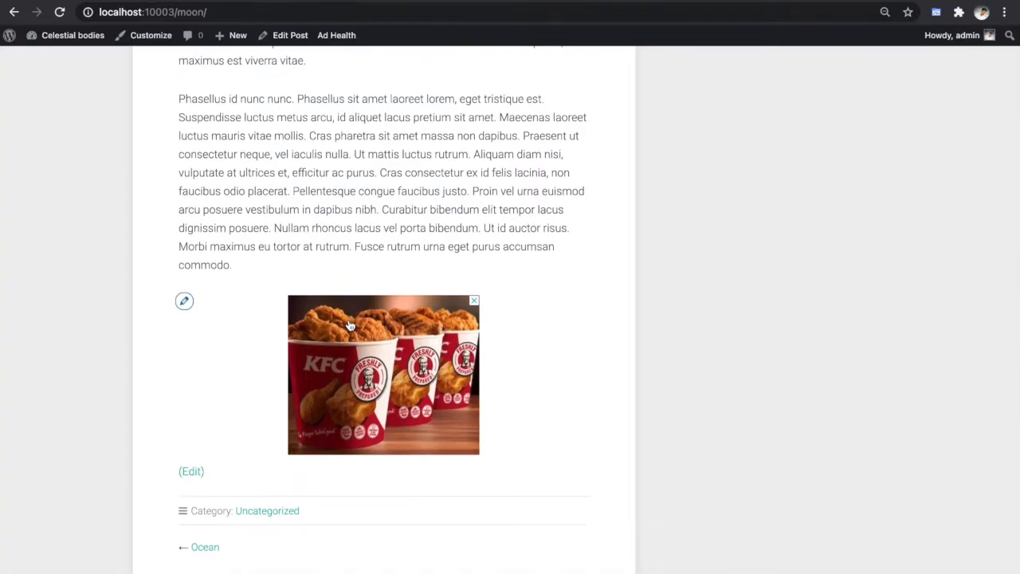
pyautogui.scroll(5, 351, 325)
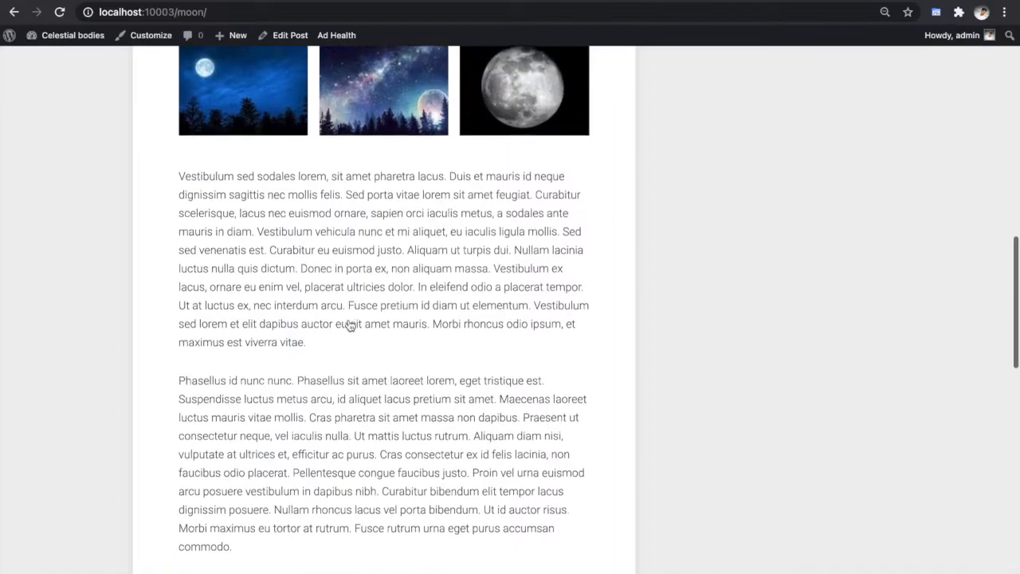
pyautogui.scroll(10, 348, 319)
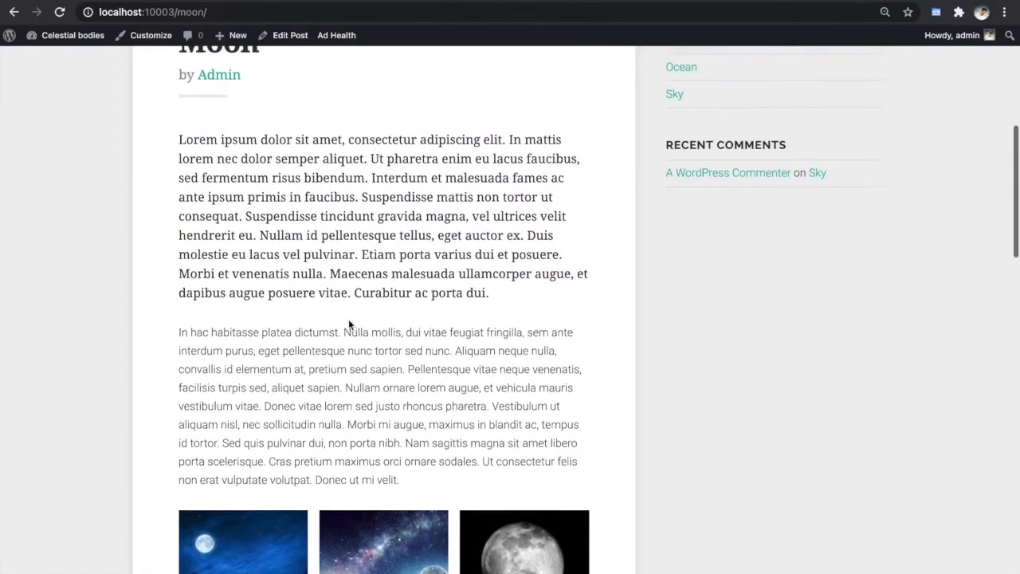
pyautogui.scroll(-10, 349, 319)
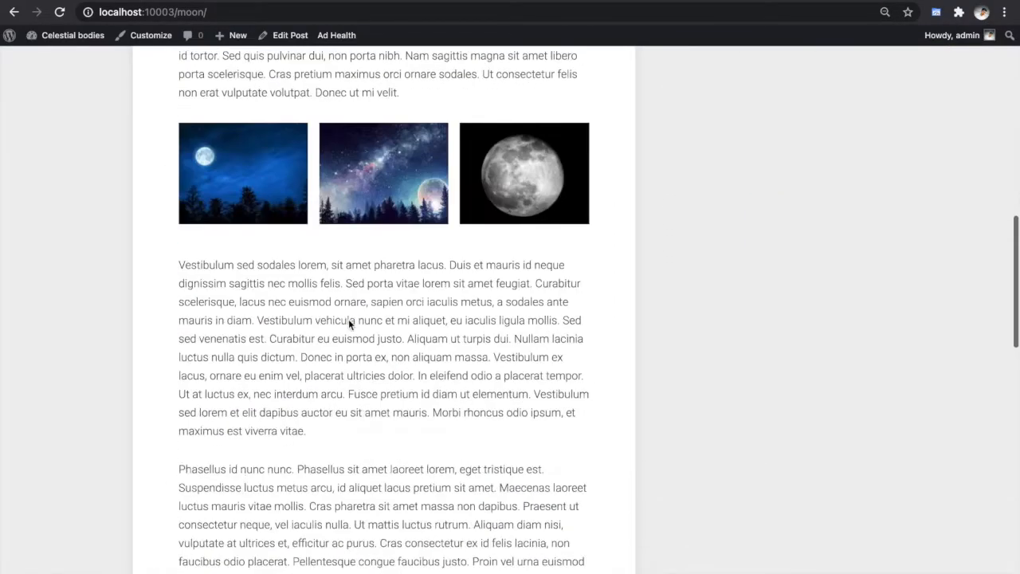
pyautogui.scroll(-3, 348, 319)
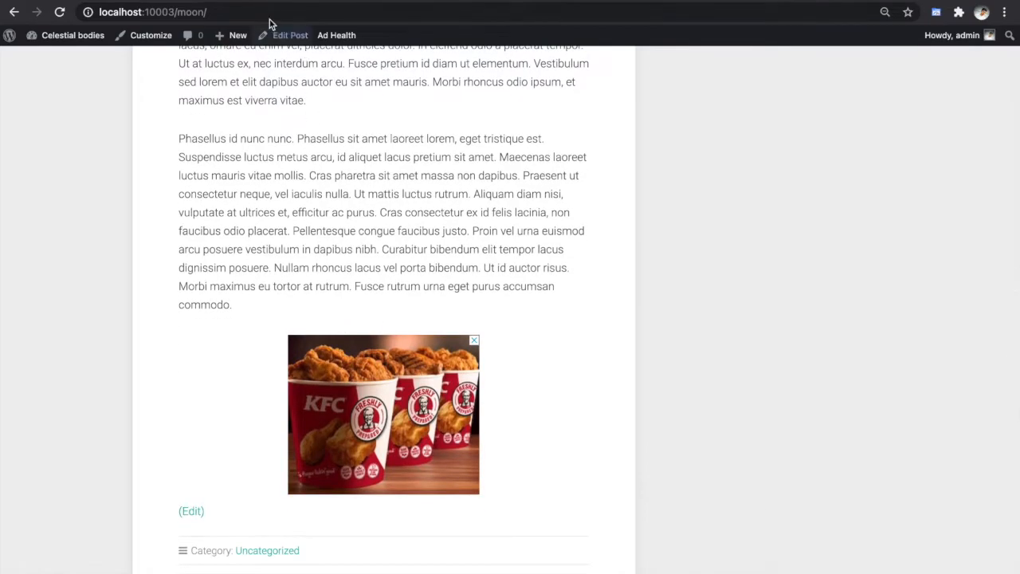
# Return to the ad placements and review all options of the Medium_Rectangle_Incontent placement.
pyautogui.click(192, 3)
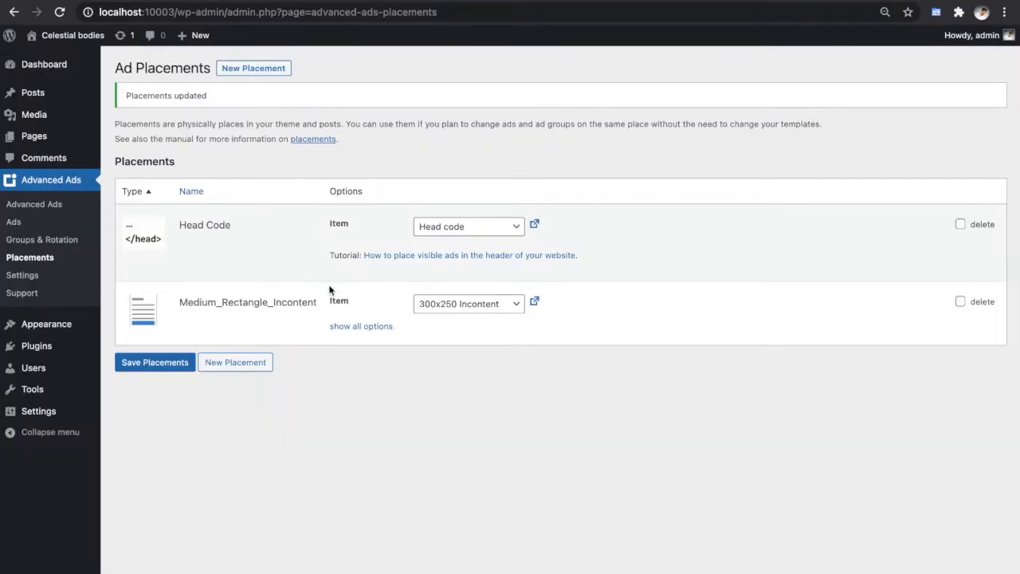
pyautogui.click(46, 259)
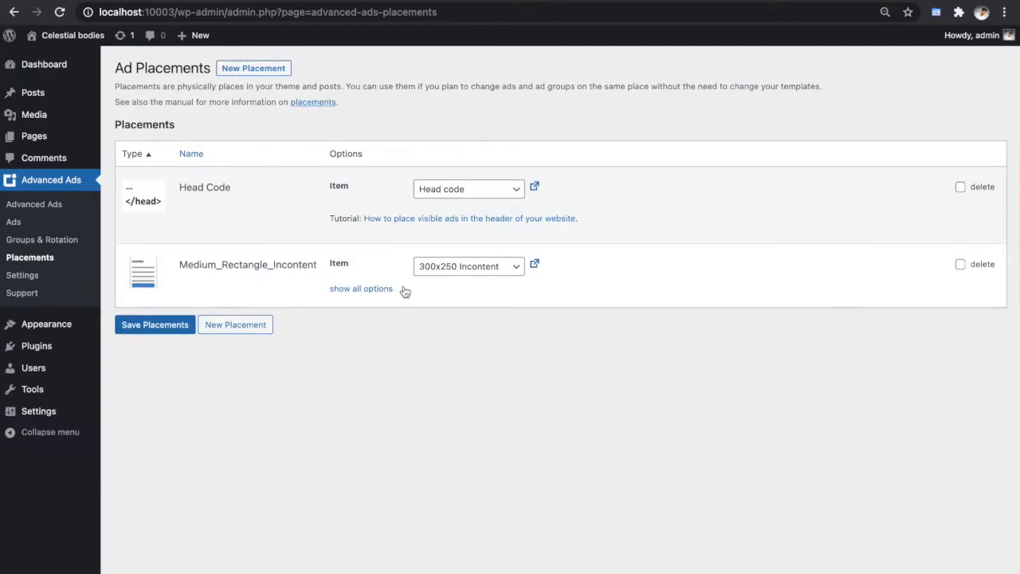
pyautogui.click(377, 291)
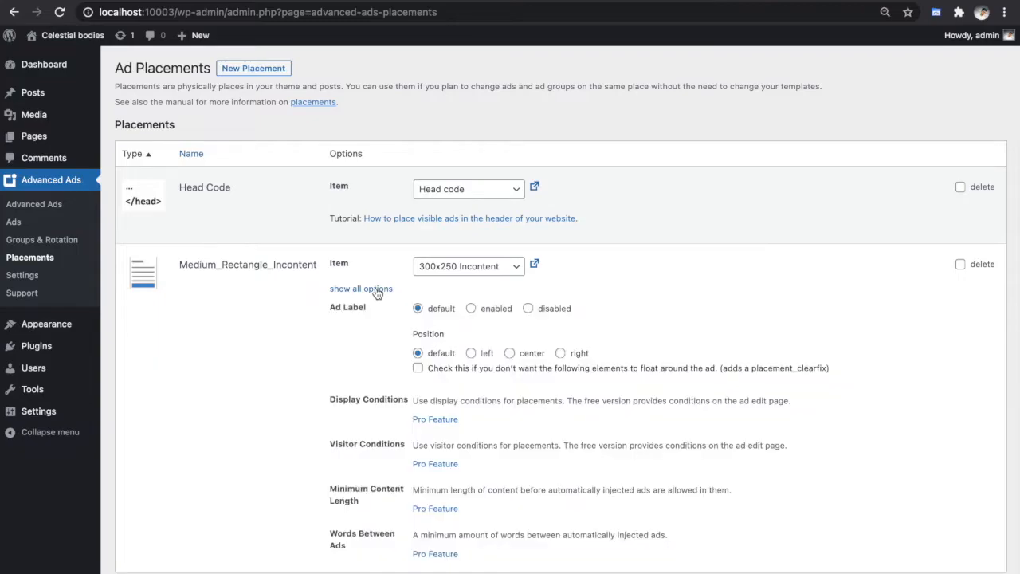
pyautogui.scroll(-1, 414, 303)
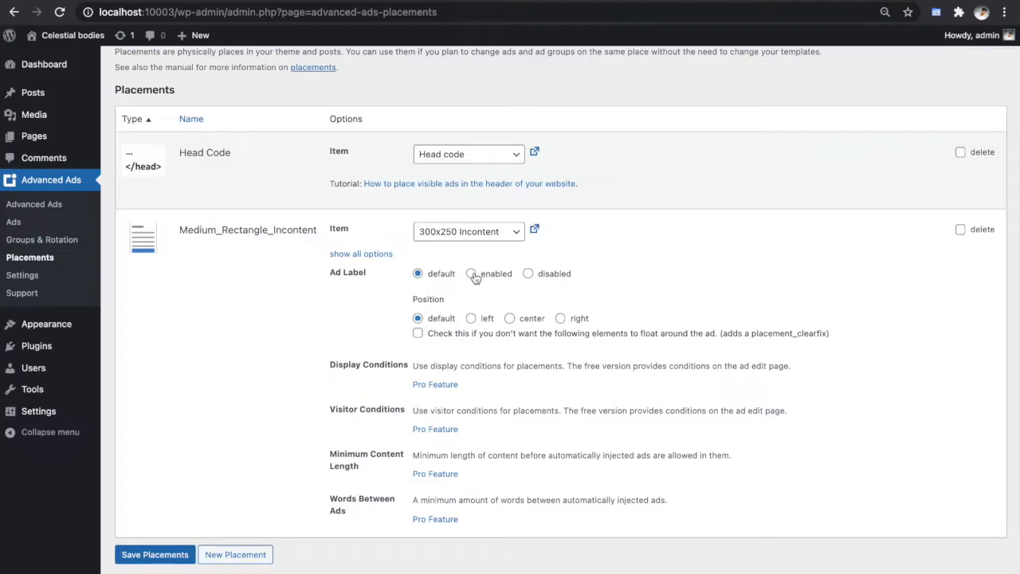
pyautogui.click(348, 254)
pyautogui.click(348, 295)
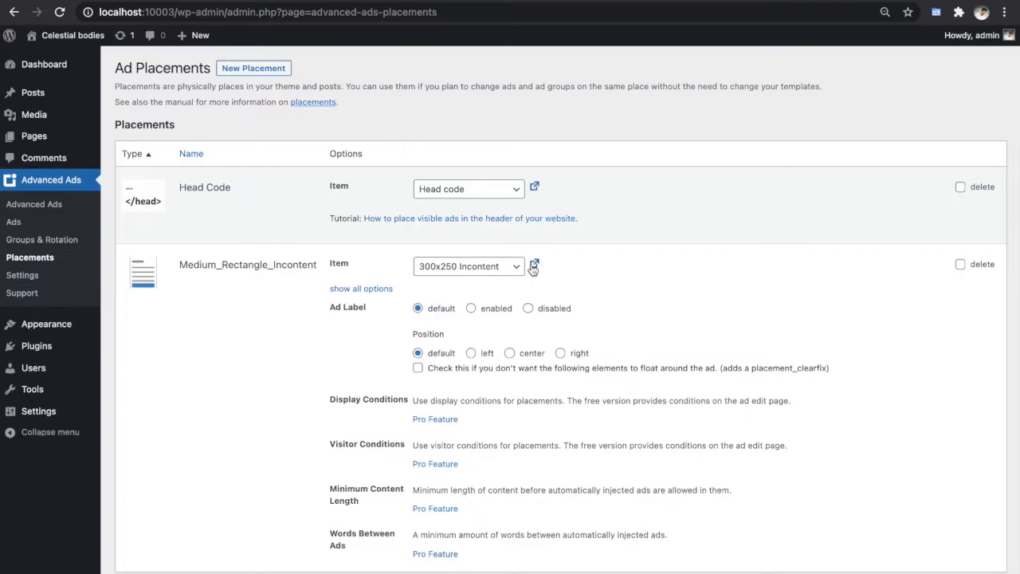
pyautogui.scroll(-1, 393, 313)
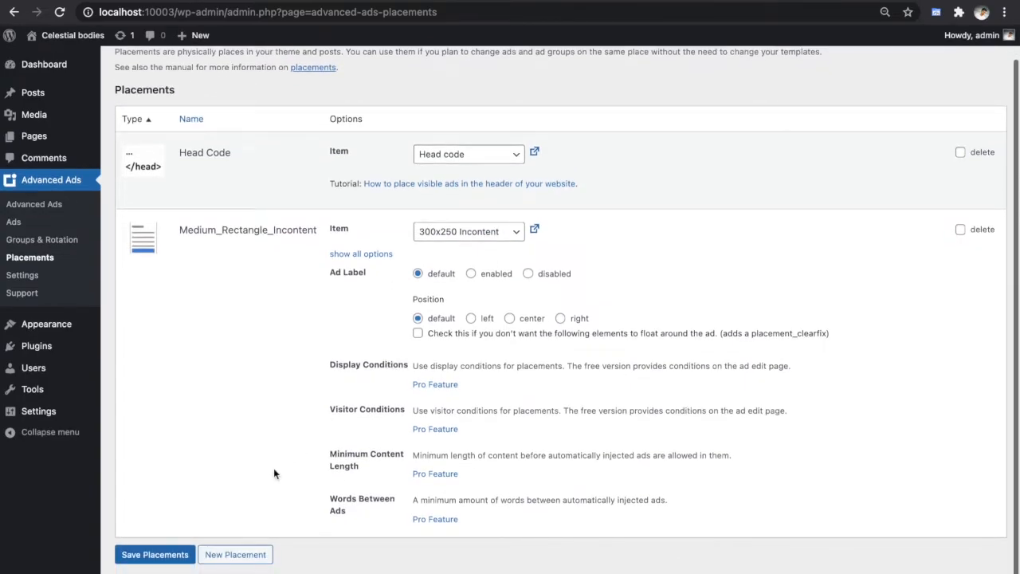
# Create a new placement of the Content type named "300x250 Incontent" without selecting an ad, and save it.
pyautogui.click(233, 554)
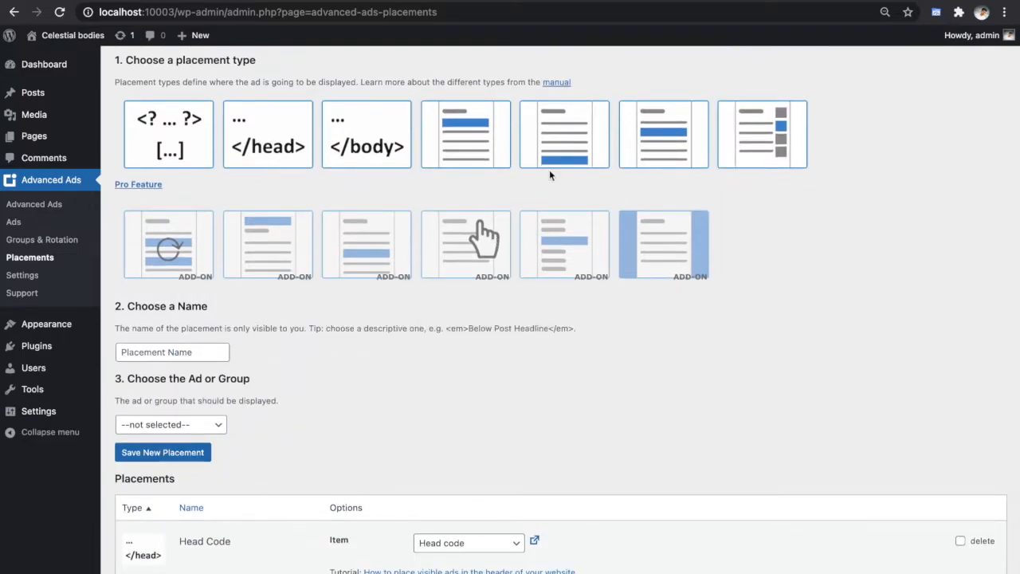
pyautogui.click(647, 136)
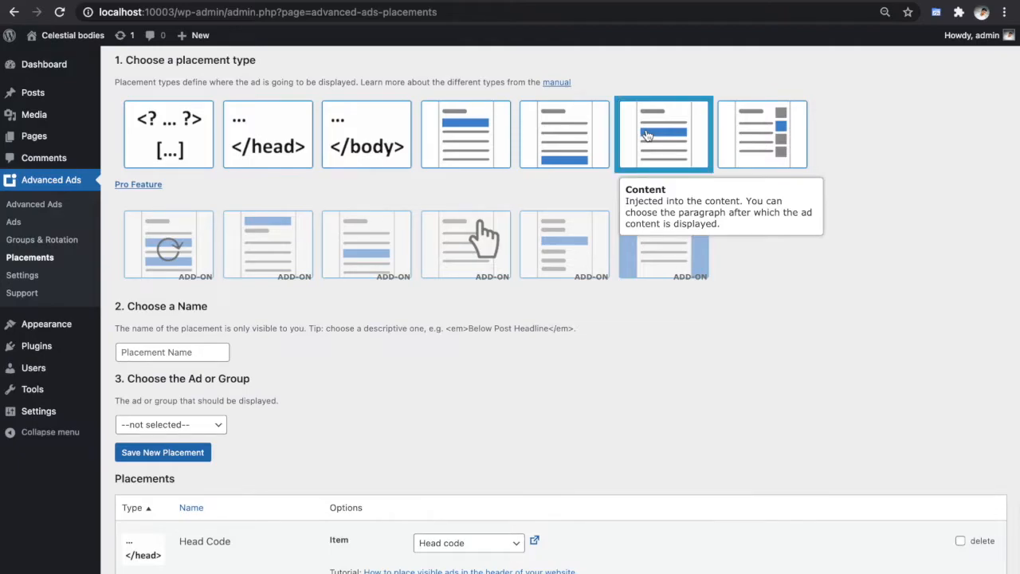
pyautogui.click(166, 351)
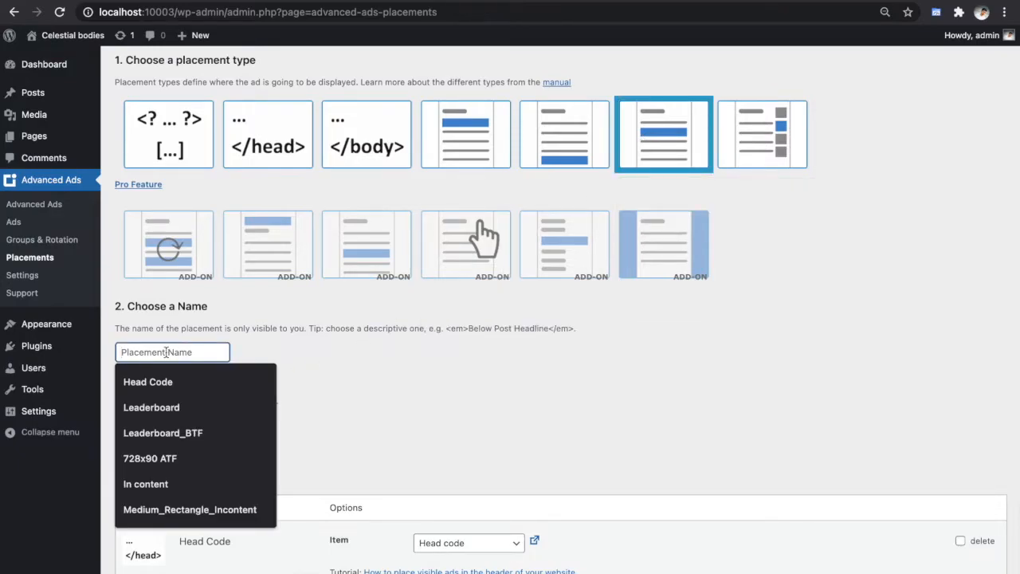
pyautogui.write('300x250')
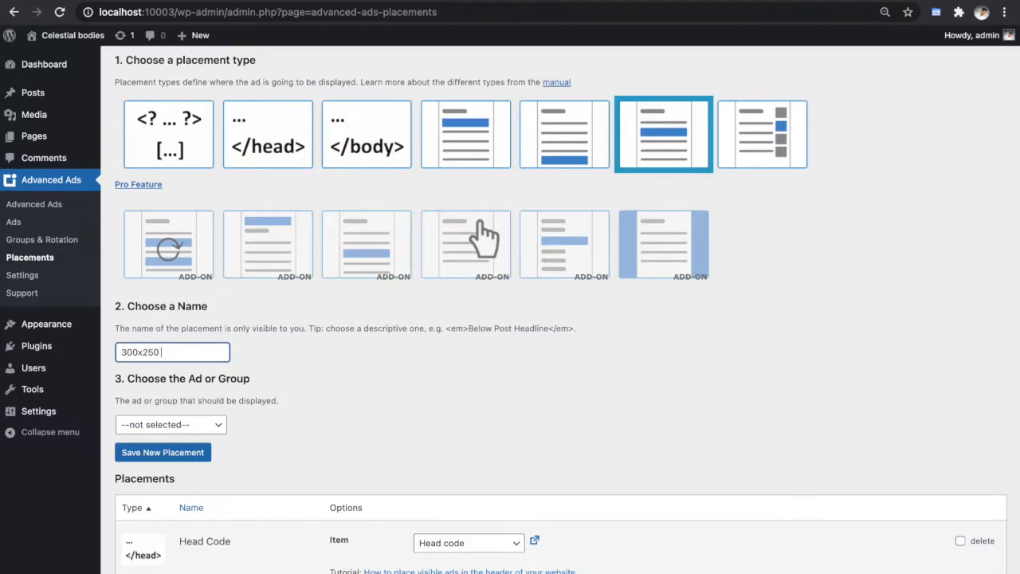
pyautogui.write(' Incontent')
pyautogui.scroll(-1, 110, 542)
pyautogui.click(186, 389)
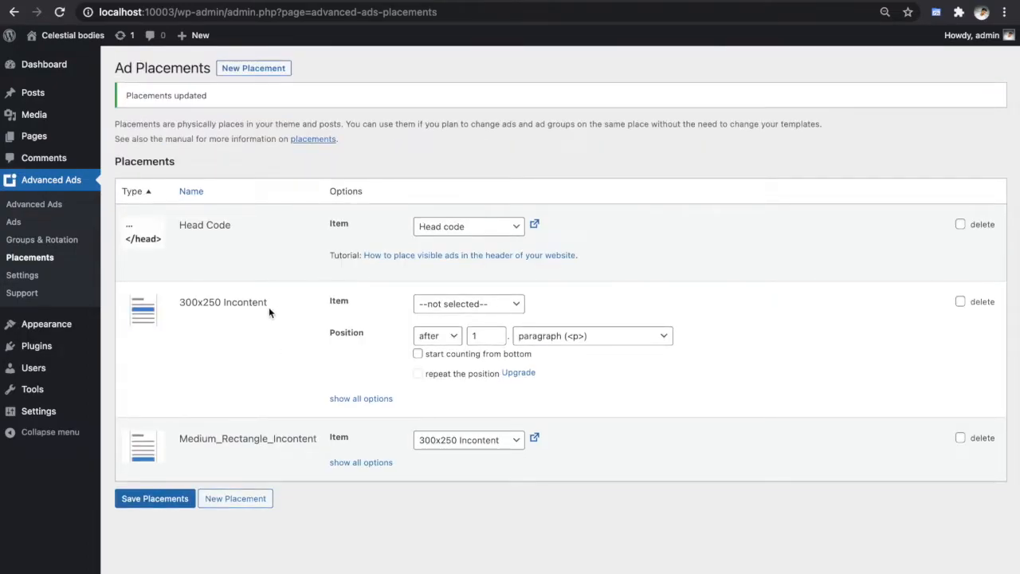
# Assign the 300x250 Incontent ad to the new placement, and delete the Medium_Rectangle_Incontent placement in the same save.
pyautogui.click(494, 305)
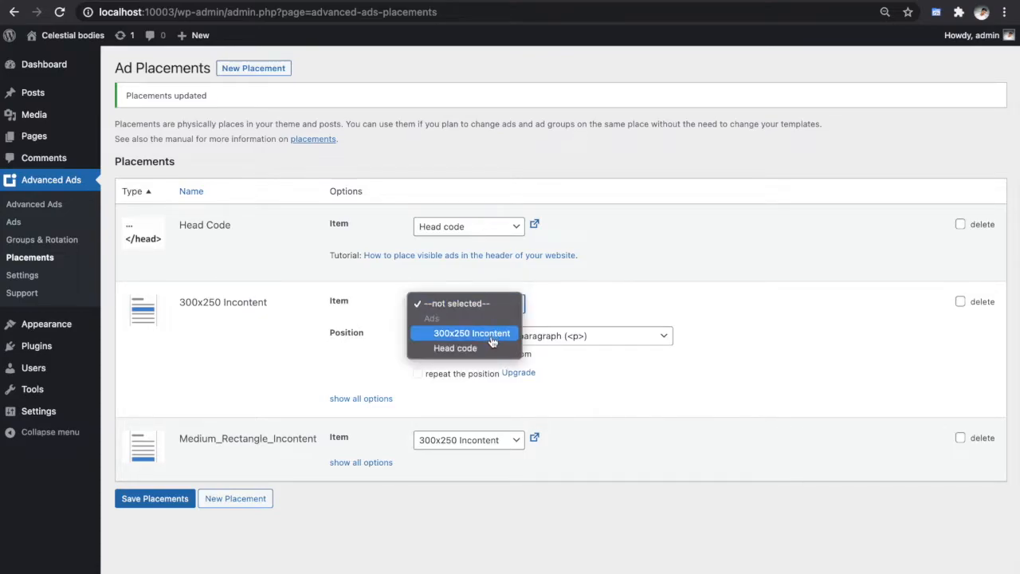
pyautogui.click(493, 340)
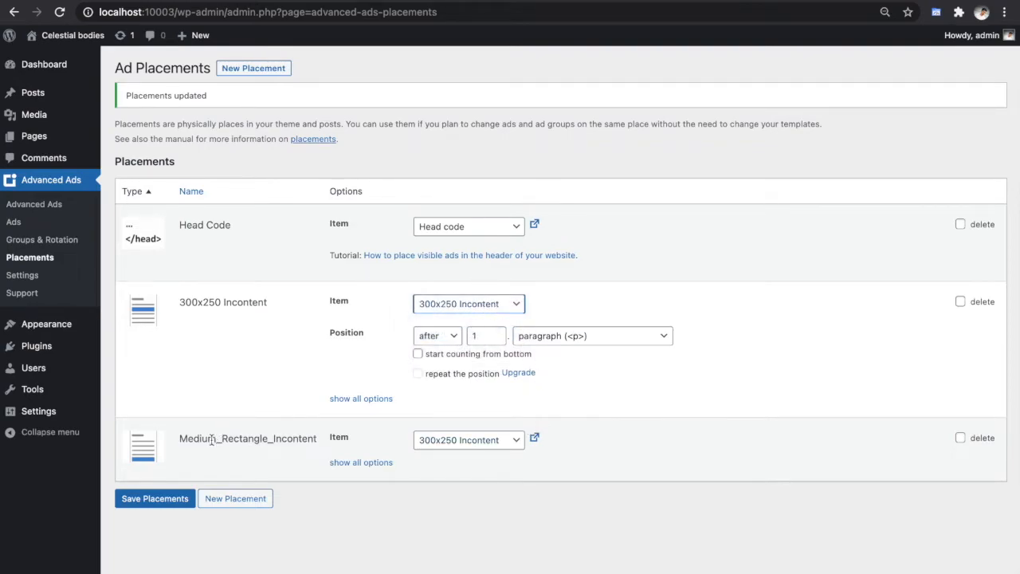
pyautogui.click(962, 441)
pyautogui.click(962, 440)
pyautogui.click(162, 503)
pyautogui.click(161, 499)
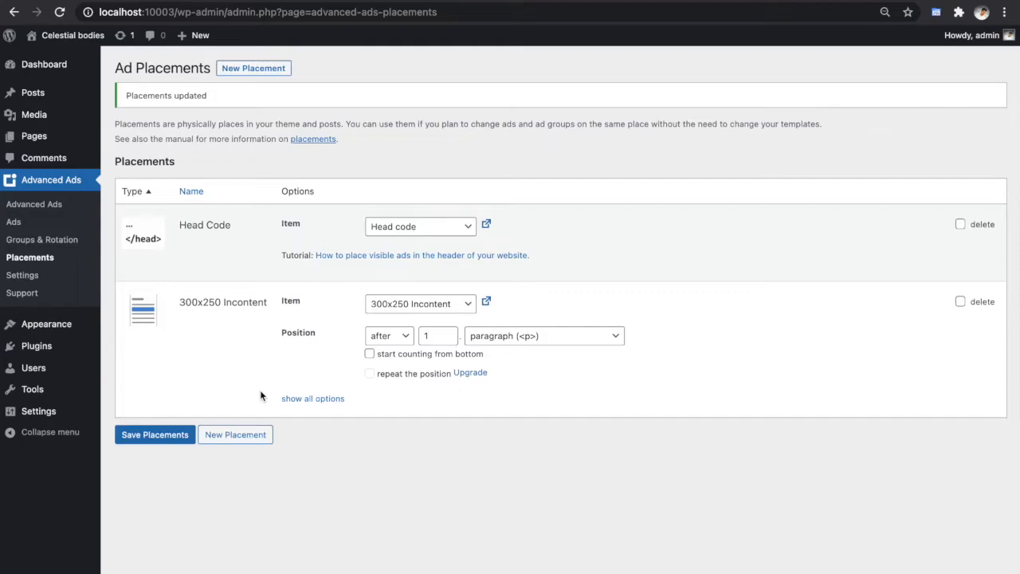
# Open the site's home page and examine where the ad is displayed in the content, highlighting the paragraph above it.
pyautogui.moveTo(72, 36)
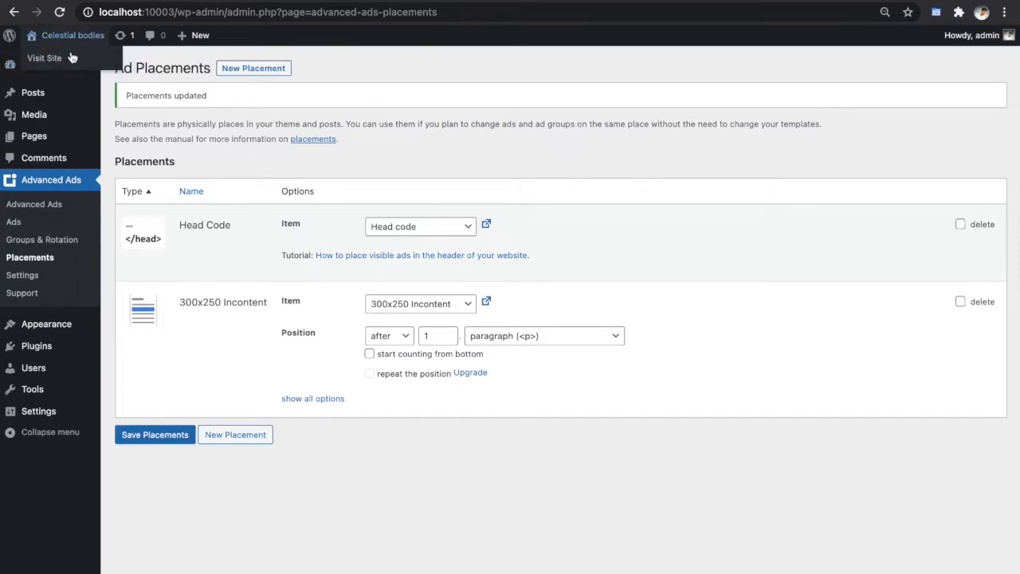
pyautogui.click(44, 58)
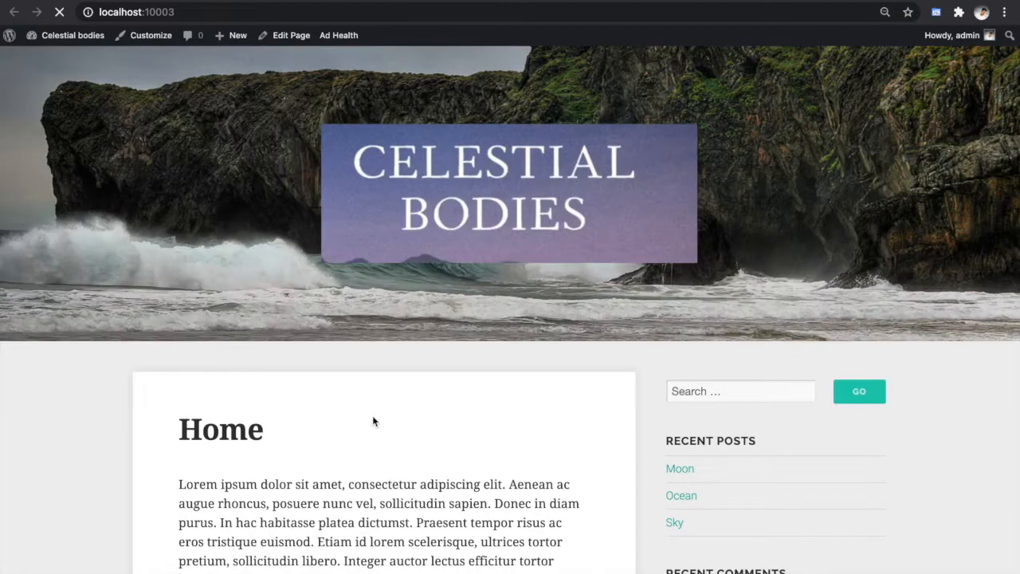
pyautogui.scroll(-4, 372, 415)
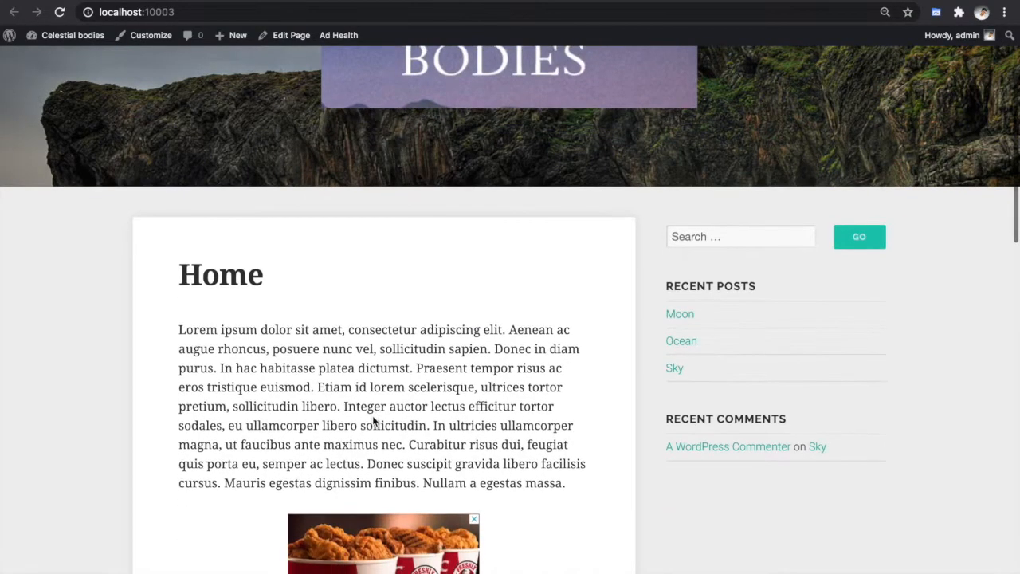
pyautogui.scroll(-1, 372, 421)
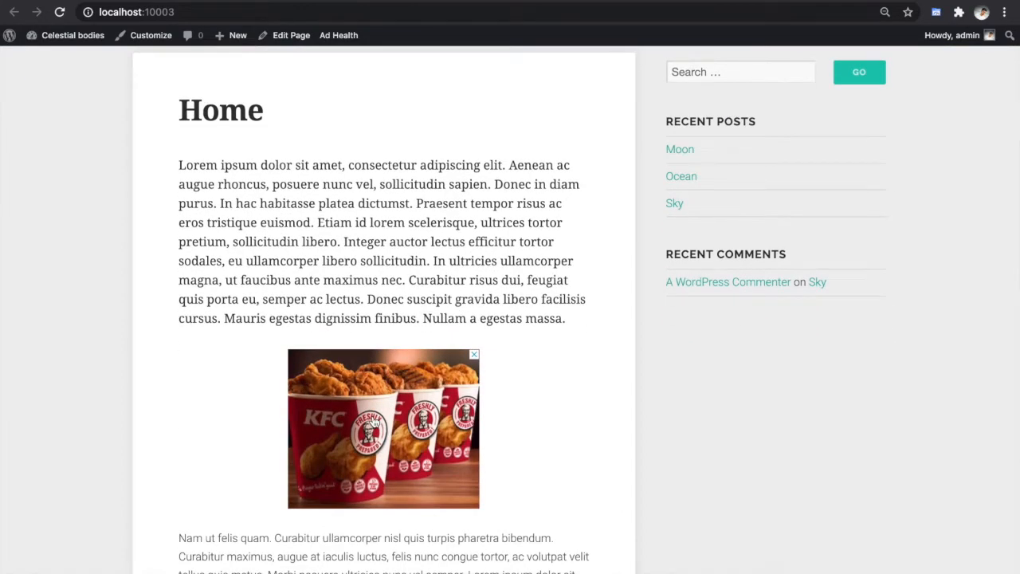
pyautogui.scroll(-1, 373, 421)
pyautogui.scroll(1, 372, 420)
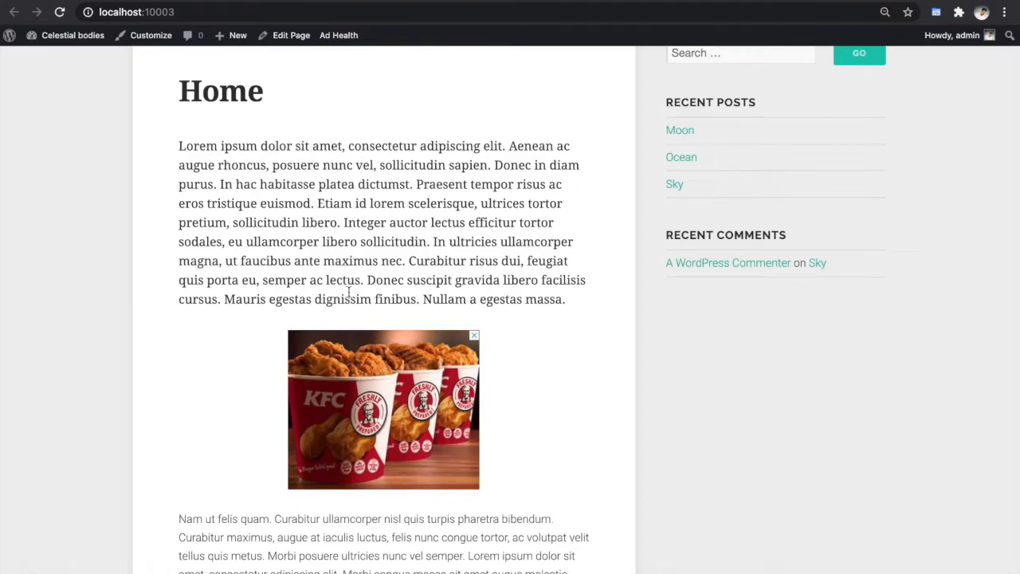
pyautogui.tripleClick(349, 291)
pyautogui.click(348, 293)
pyautogui.tripleClick(349, 293)
pyautogui.click(348, 292)
pyautogui.tripleClick(348, 292)
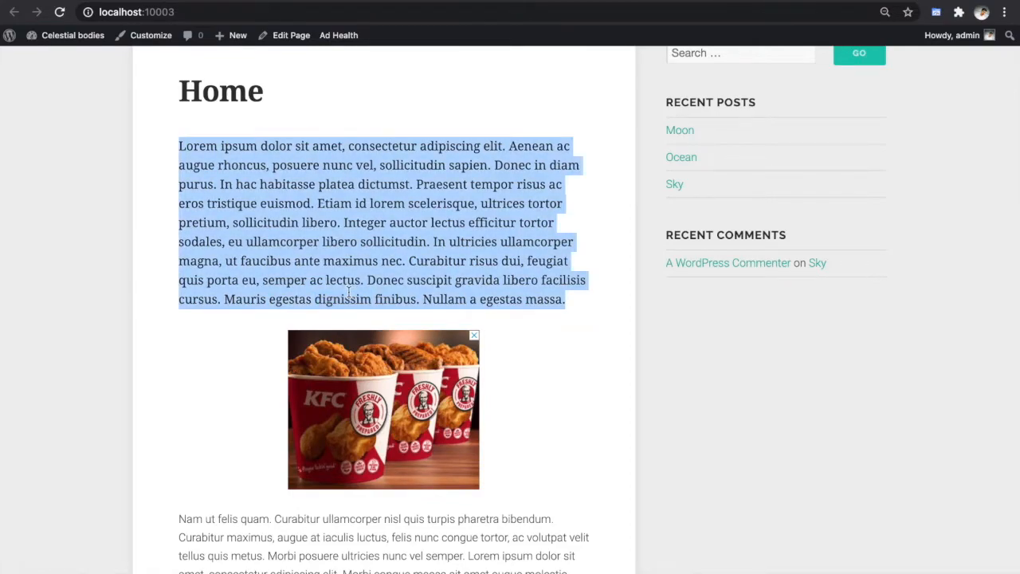
# View the home page's source code, search it for "define" to inspect the GPT slot definitions, and return to the page.
pyautogui.rightClick(402, 87)
pyautogui.click(437, 249)
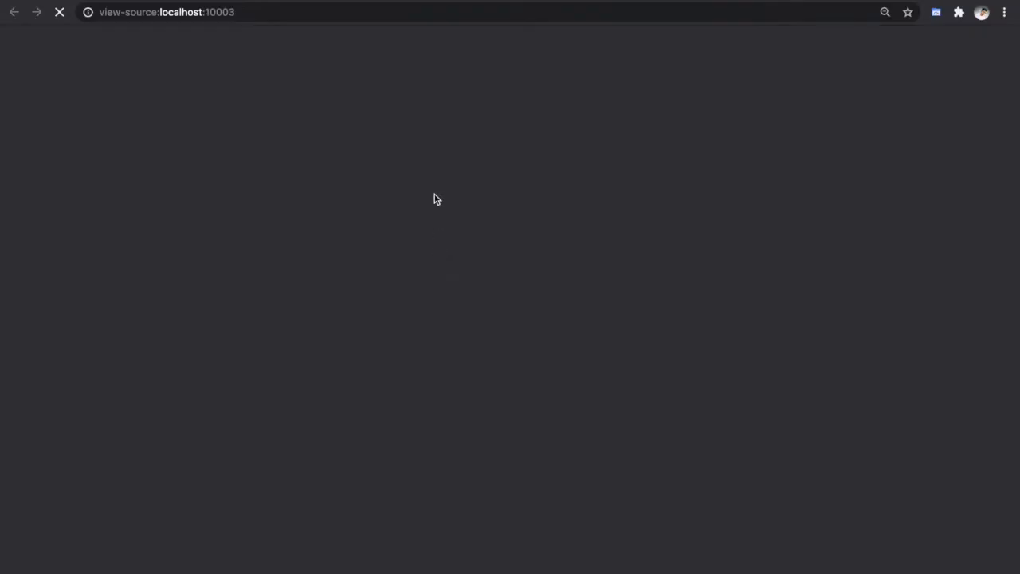
pyautogui.press('super+f')
pyautogui.write('se')
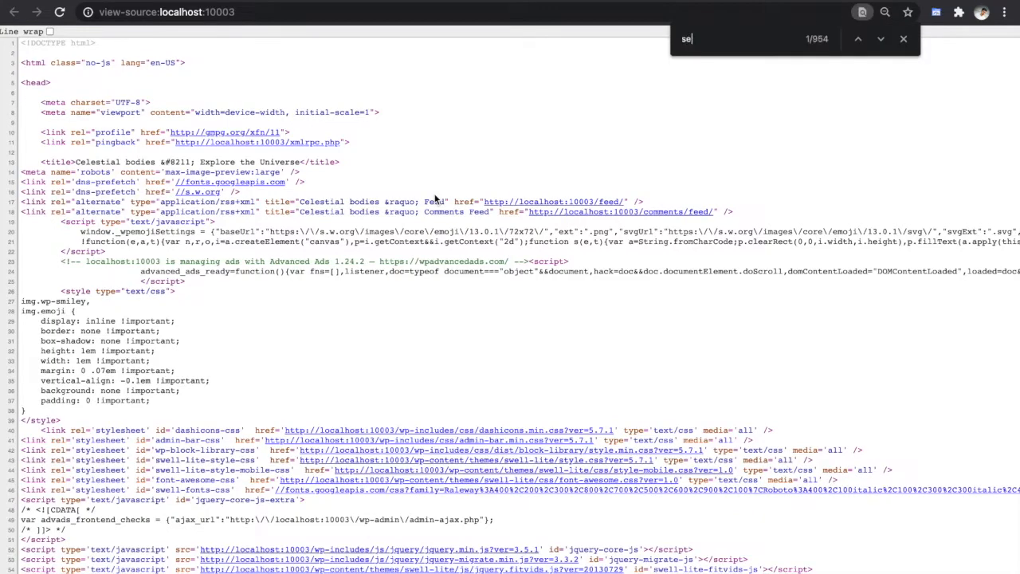
pyautogui.press('XF86AudioRaiseVolume')
pyautogui.press('BackSpace')
pyautogui.press('BackSpace')
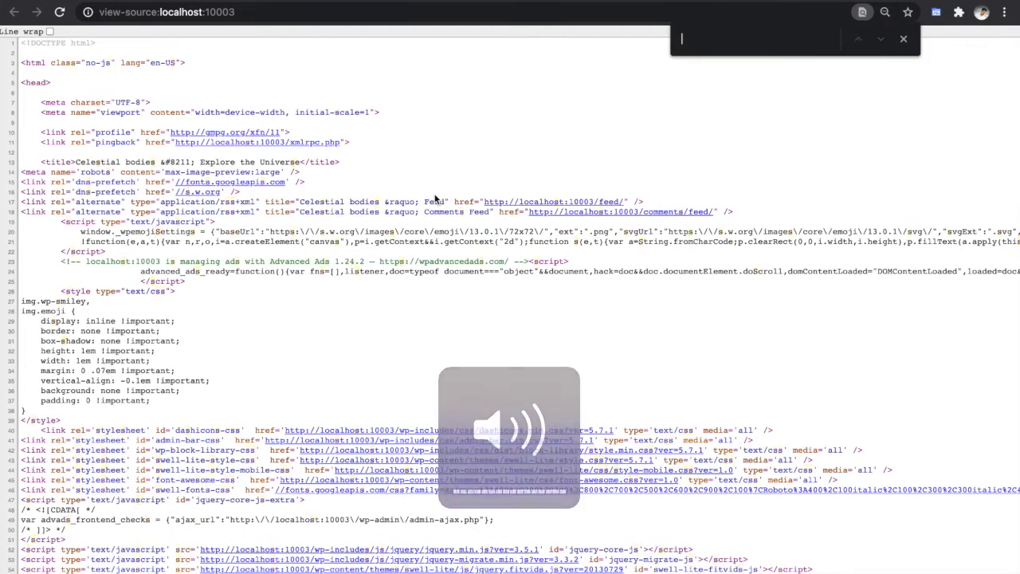
pyautogui.write('define')
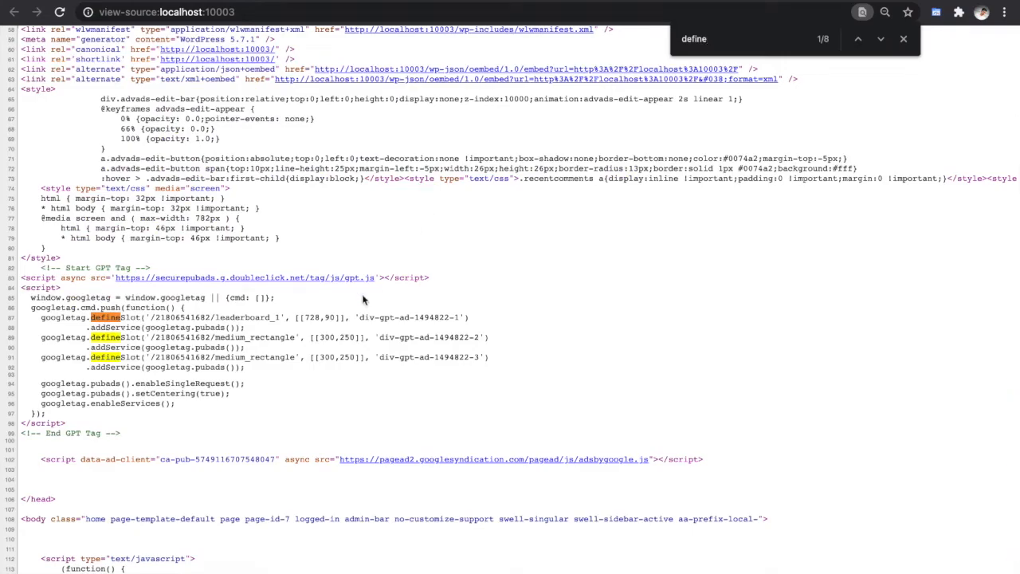
pyautogui.tripleClick(199, 393)
pyautogui.press('super+w')
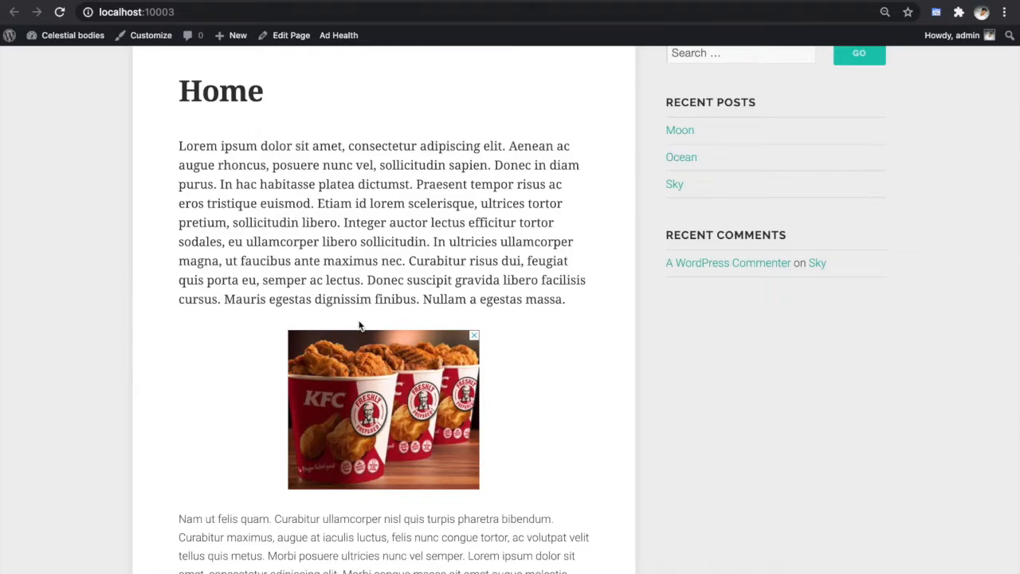
pyautogui.scroll(4, 359, 325)
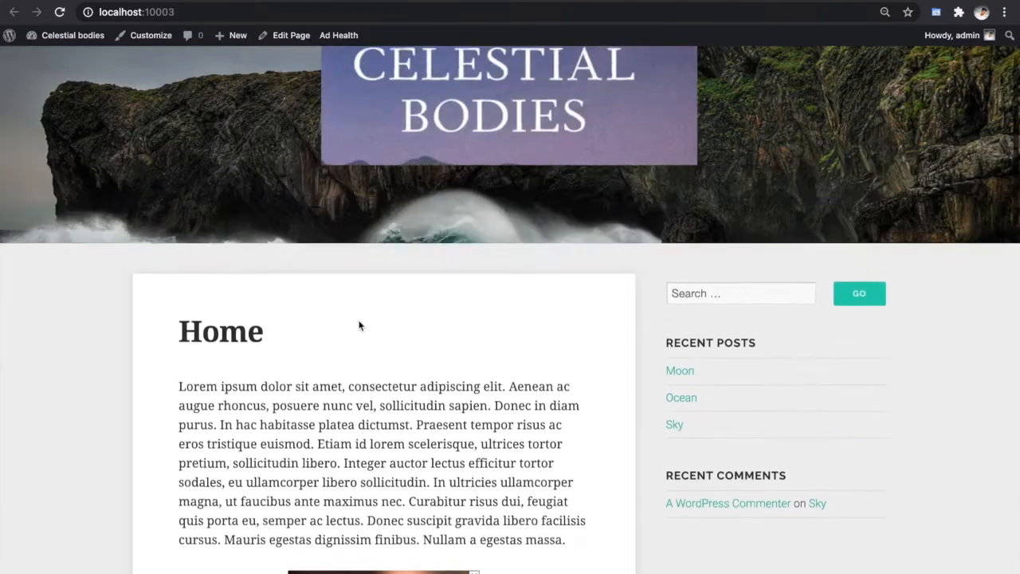
pyautogui.scroll(1, 647, 528)
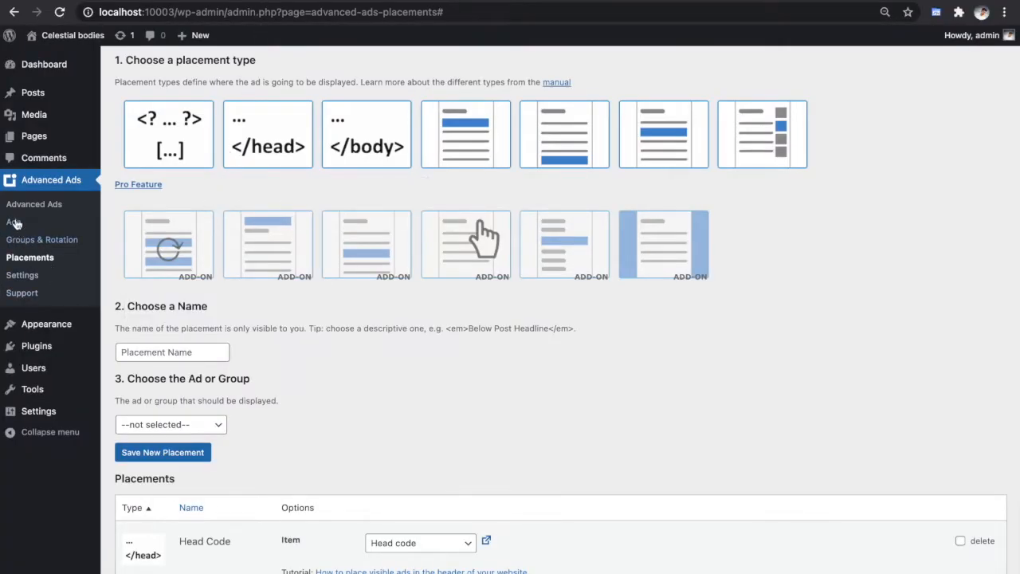
# Reload the ad placements and bring up the new placement form to review the placement types, returning to the home page.
pyautogui.click(30, 259)
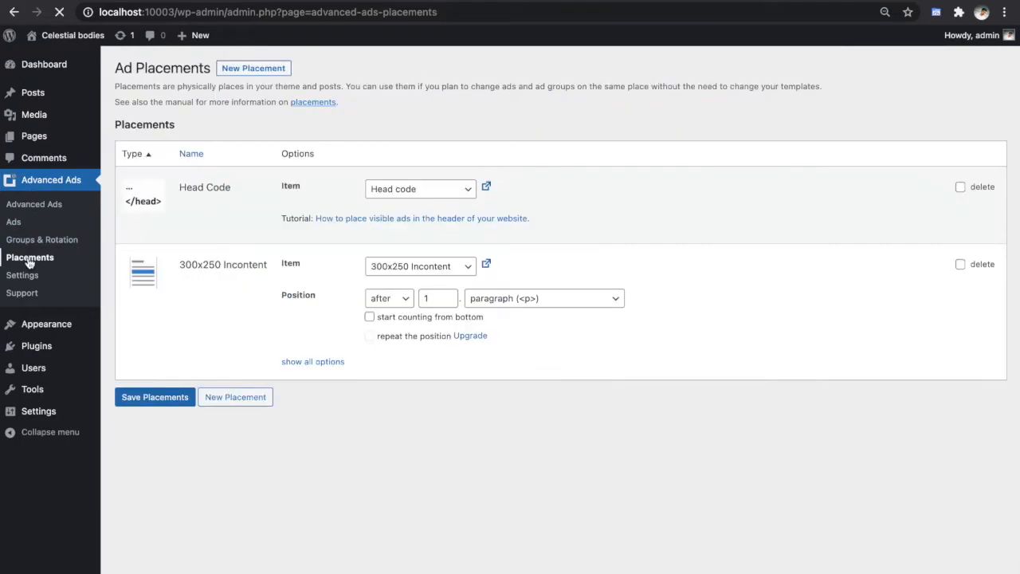
pyautogui.click(233, 397)
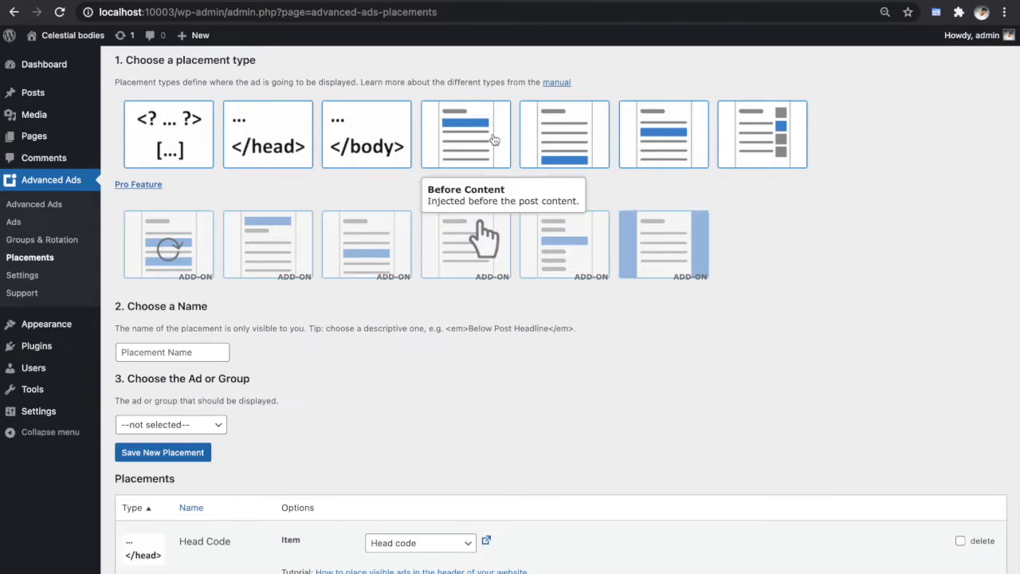
pyautogui.click(469, 1)
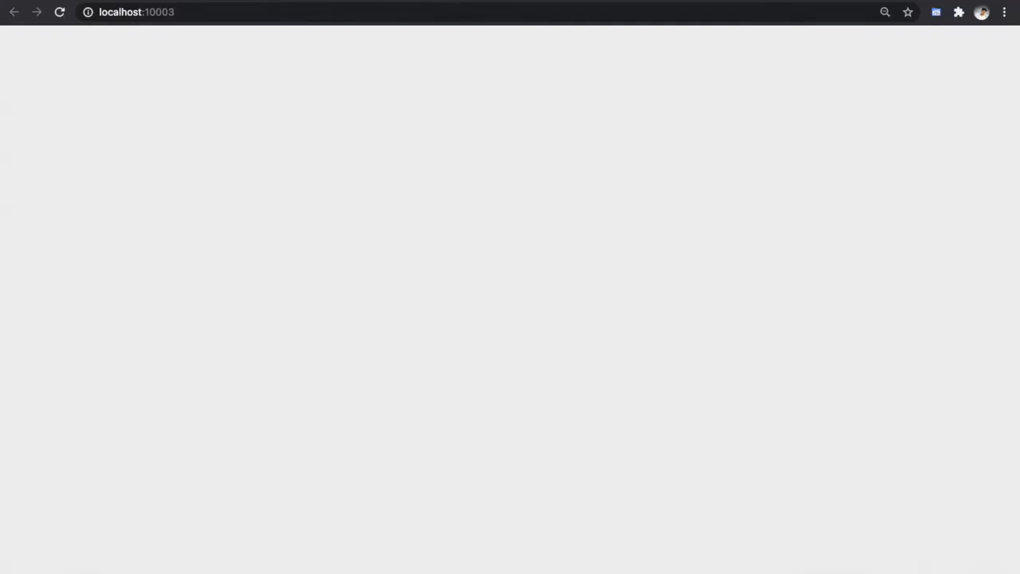
pyautogui.click(294, 1)
pyautogui.click(430, 0)
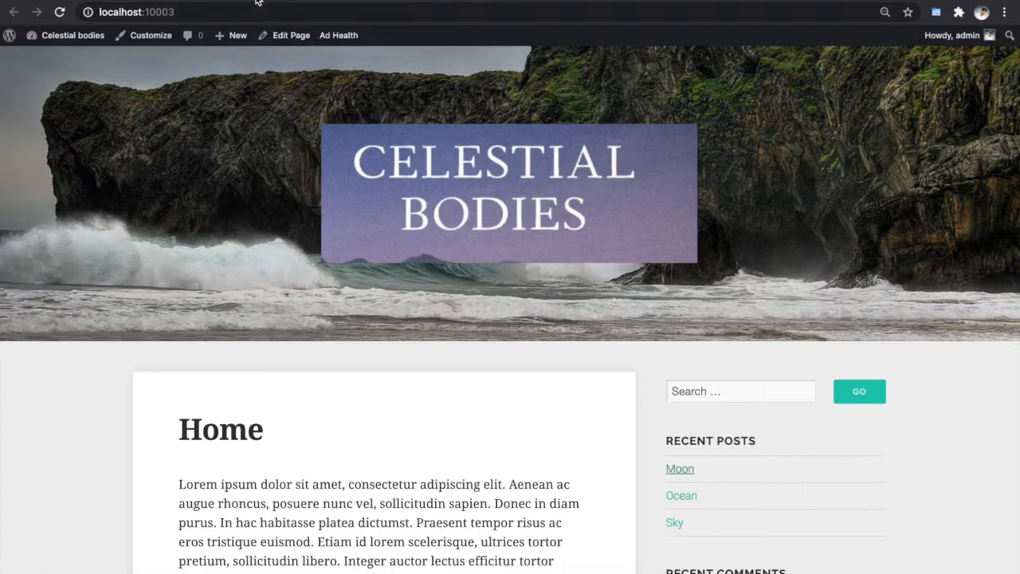
# Switch to Visual Studio Code, open the swell-lite theme's header.php, and select the AdSense script line in the head section.
pyautogui.press('super+Tab')
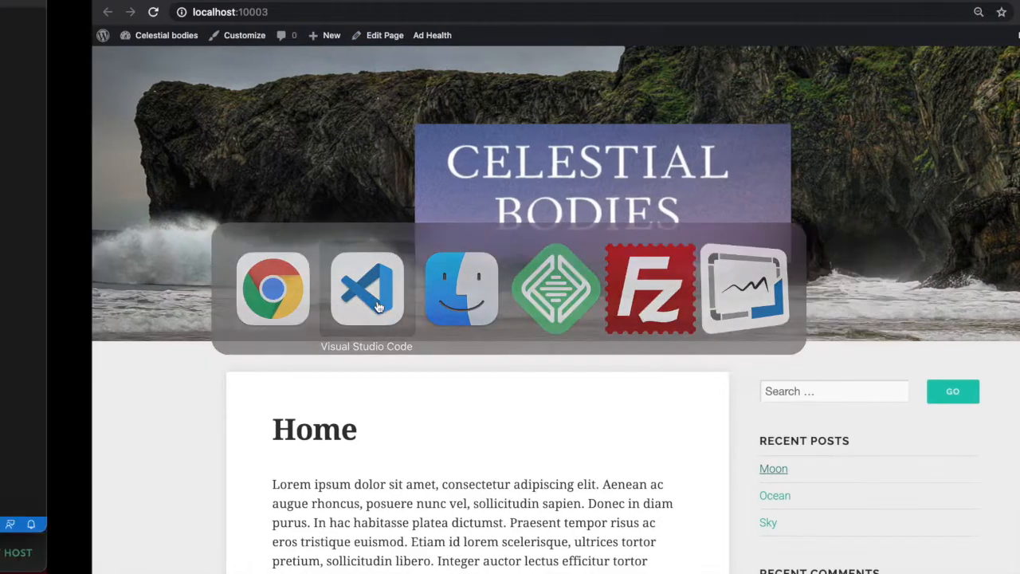
pyautogui.click(377, 307)
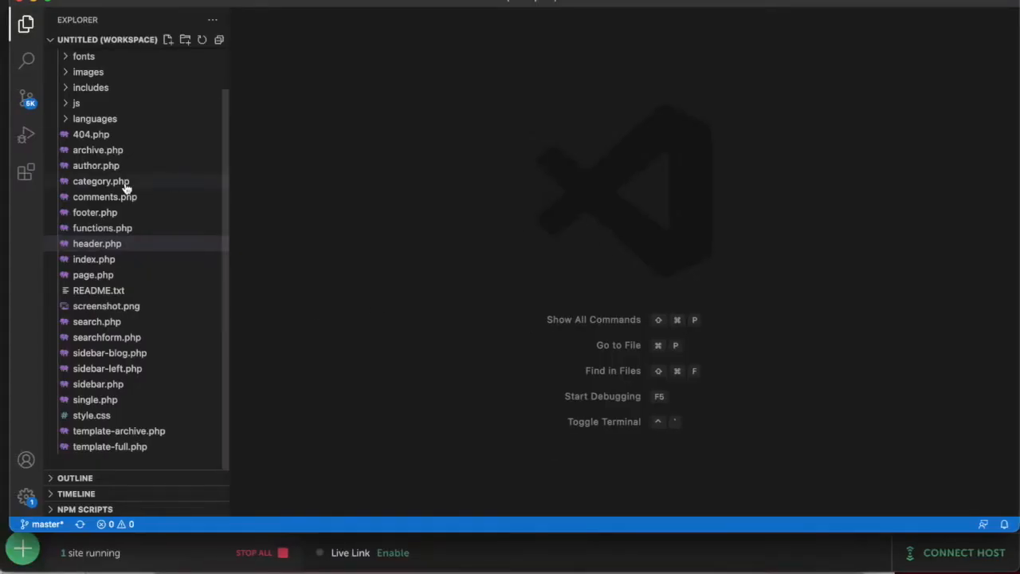
pyautogui.scroll(3, 126, 185)
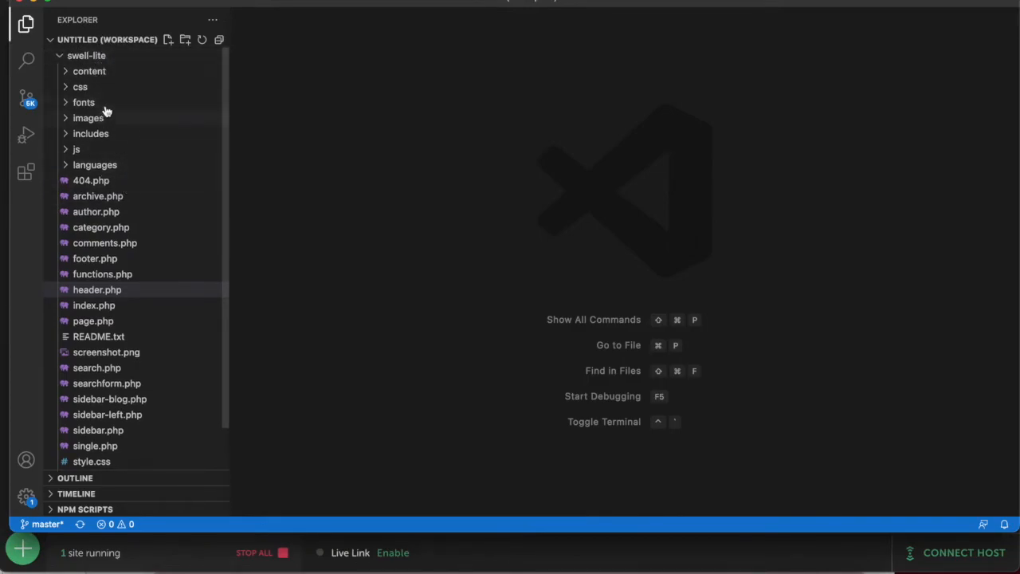
pyautogui.click(104, 293)
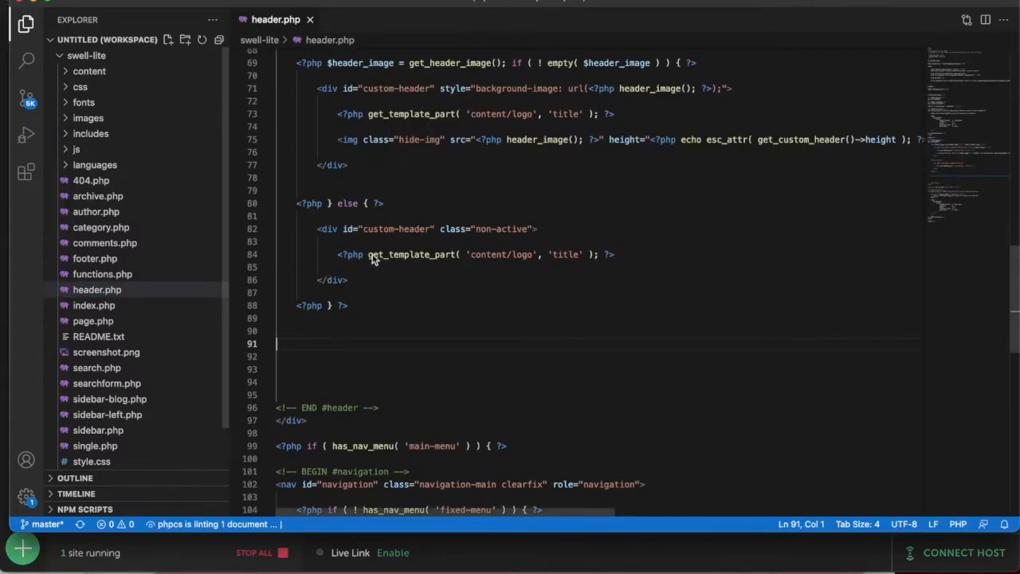
pyautogui.scroll(15, 372, 260)
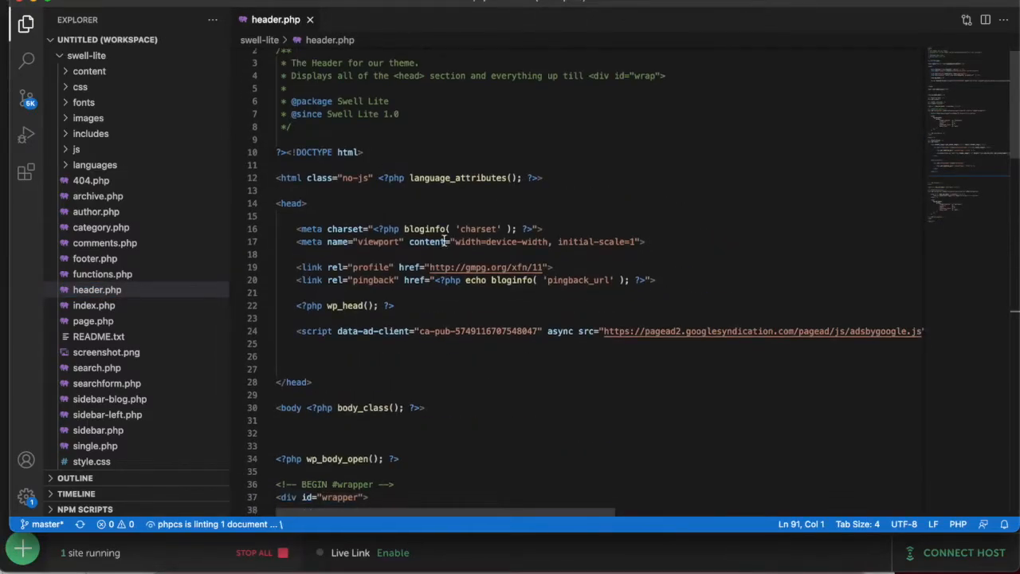
pyautogui.scroll(-1, 445, 241)
pyautogui.tripleClick(415, 296)
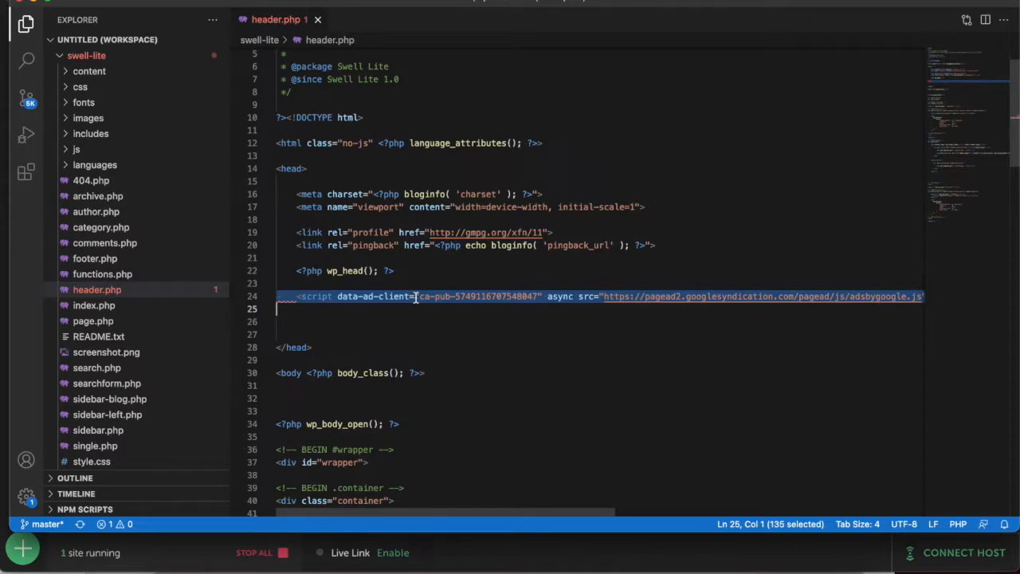
# Copy the body code of AdSlot 1, the 728x90 leaderboard_1 unit, from the Ad Manager Tag Generator.
pyautogui.press('super+Tab')
pyautogui.press('super+Tab')
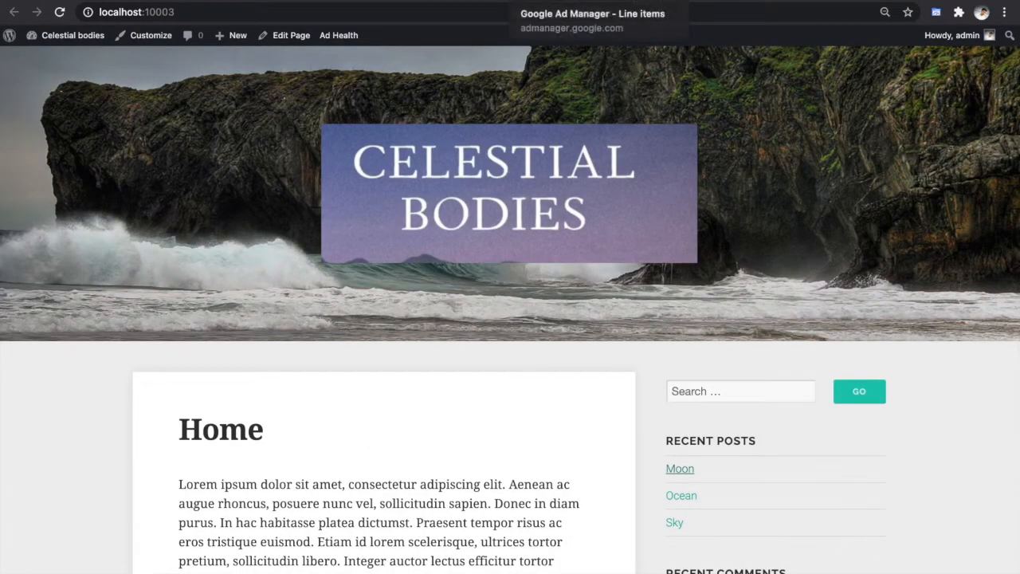
pyautogui.click(717, 1)
pyautogui.click(122, 402)
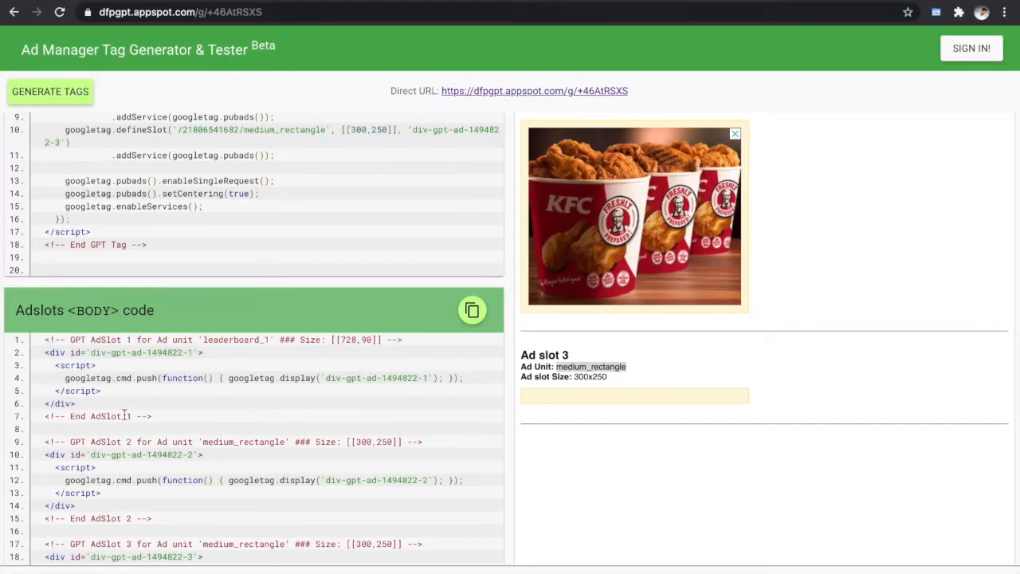
pyautogui.tripleClick(123, 416)
pyautogui.moveTo(124, 416); pyautogui.dragTo(78, 340)
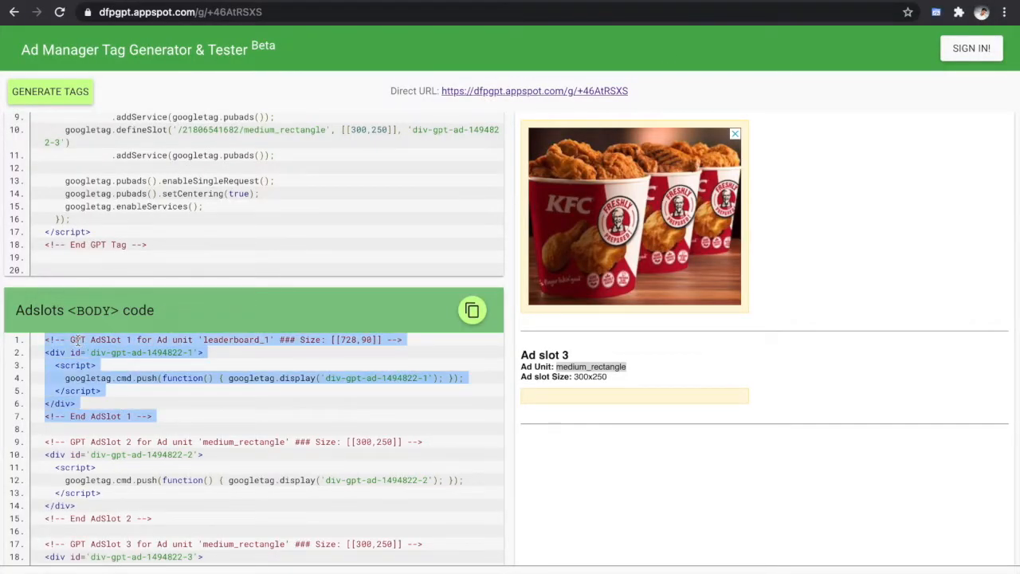
pyautogui.rightClick(78, 341)
pyautogui.click(100, 370)
# Return to header.php in Visual Studio Code and place the cursor on the empty line just before the closing head tag.
pyautogui.press('super+Tab')
pyautogui.click(367, 306)
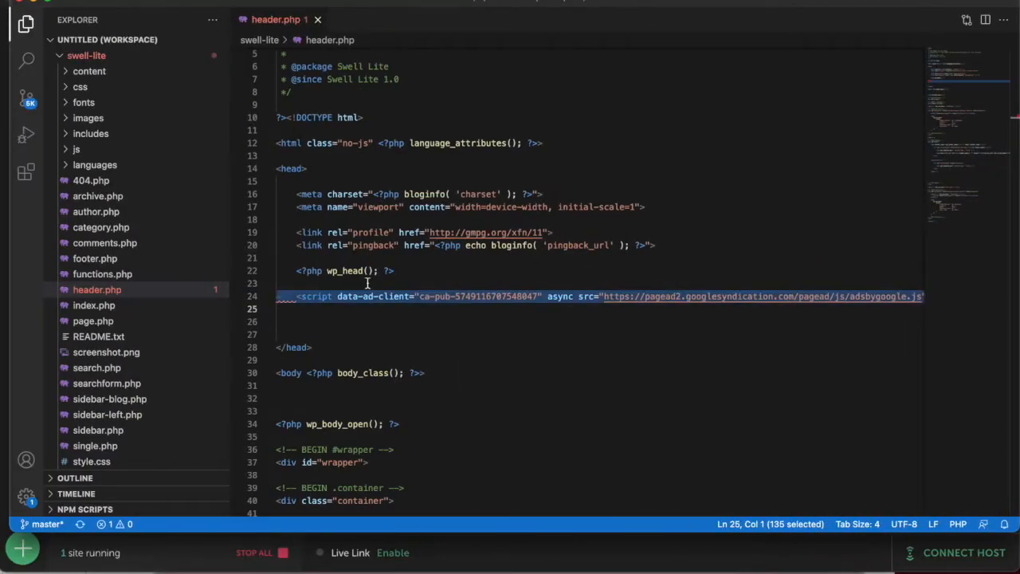
pyautogui.click(373, 333)
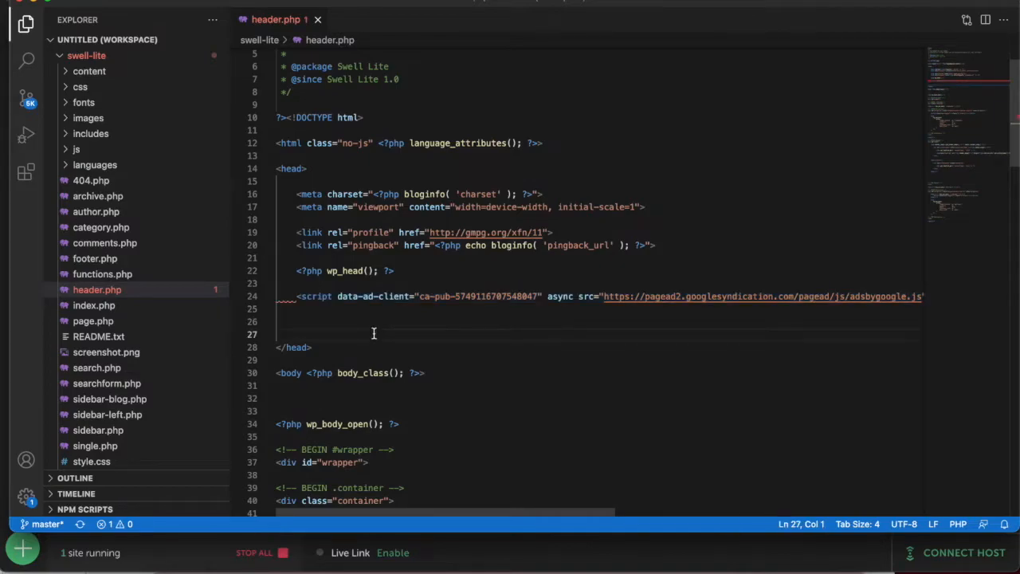
pyautogui.scroll(-2, 373, 334)
pyautogui.scroll(3, 373, 333)
# Switch back to the website in the browser and open the Moon post from its home page.
pyautogui.press('super+Tab')
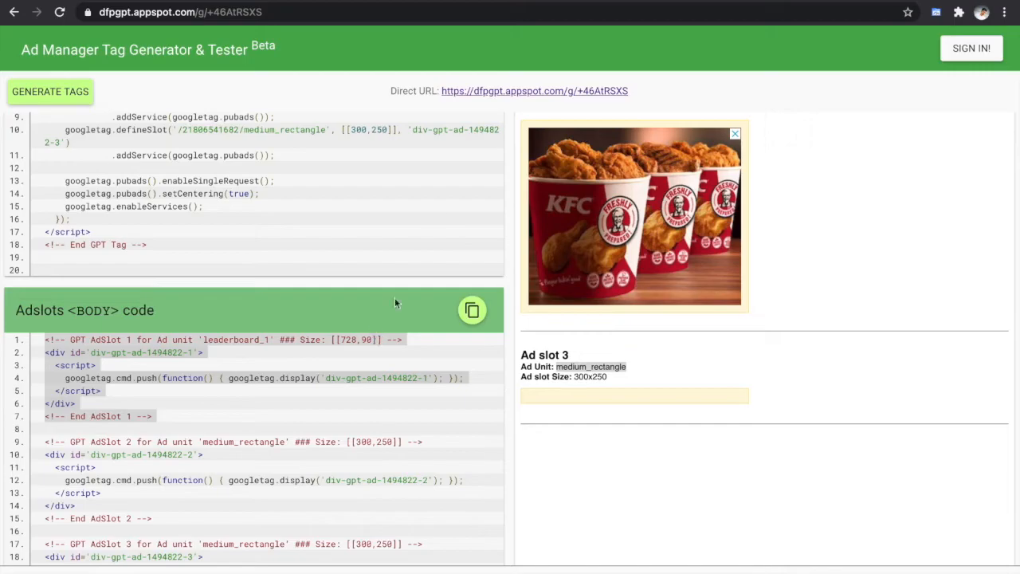
pyautogui.hotkey('ctrl', 'Tab')
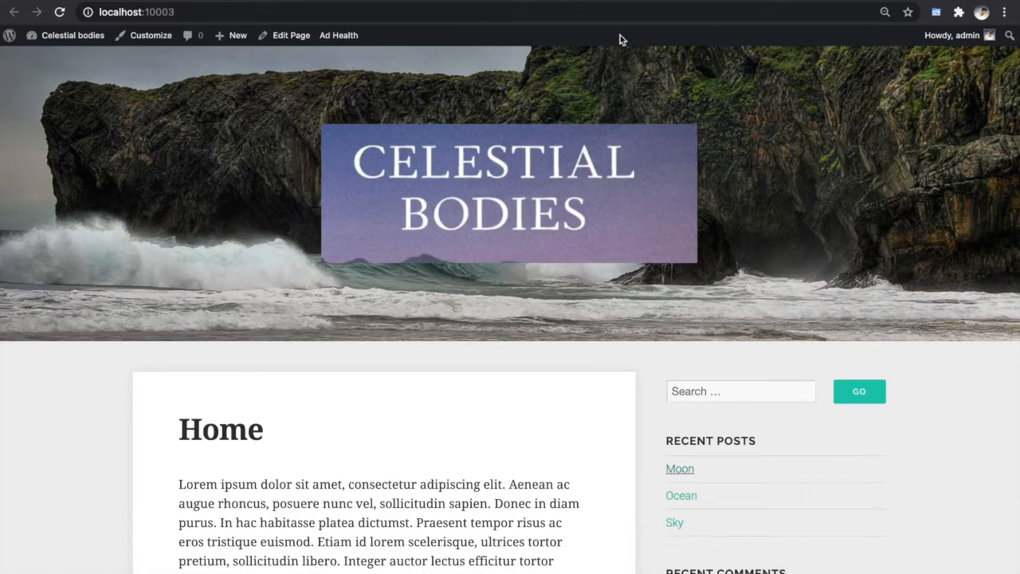
pyautogui.click(680, 468)
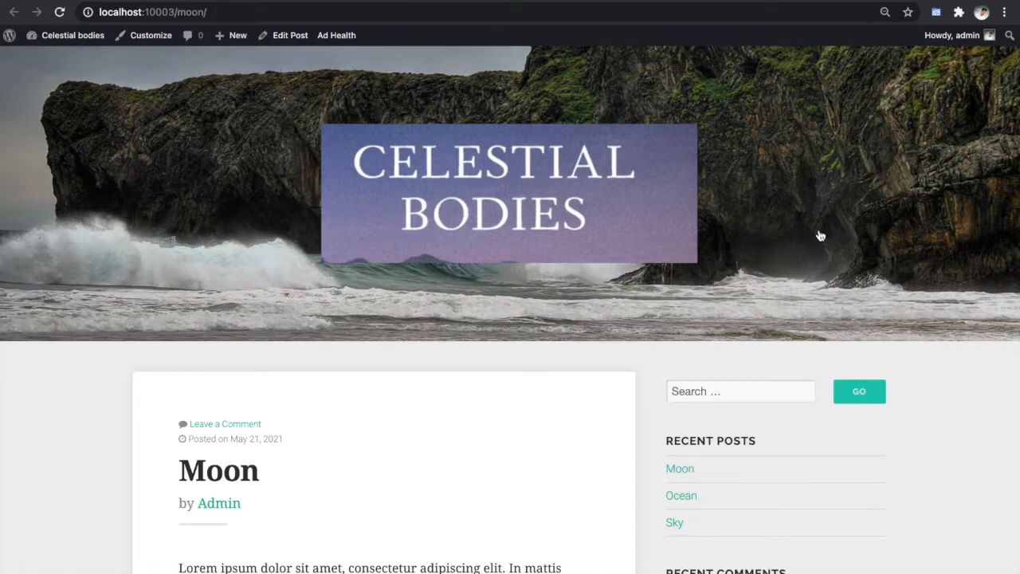
# Switch to Visual Studio Code and examine the header image and content/logo code in the #header block of header.php.
pyautogui.press('super+Tab')
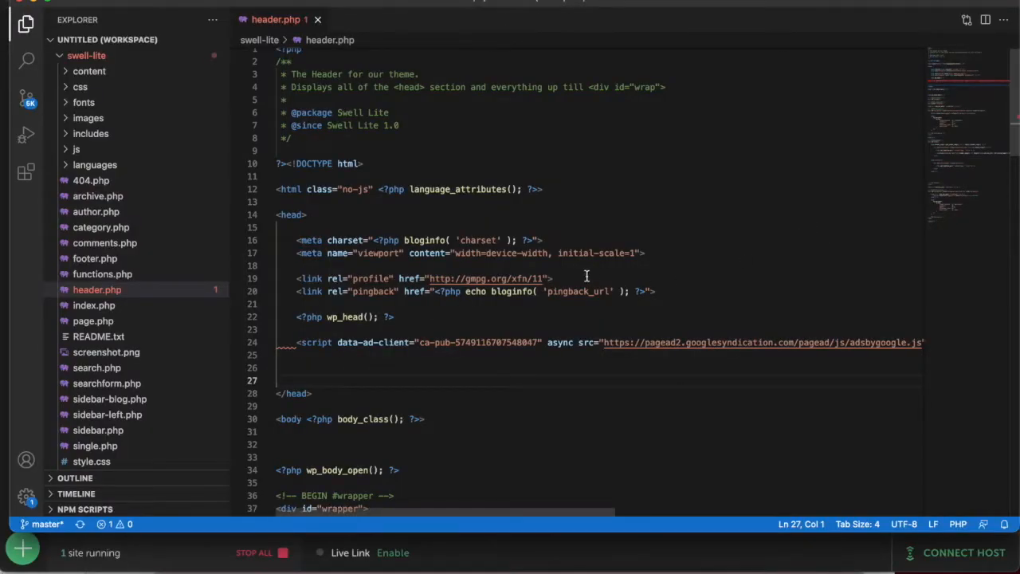
pyautogui.scroll(-10, 414, 286)
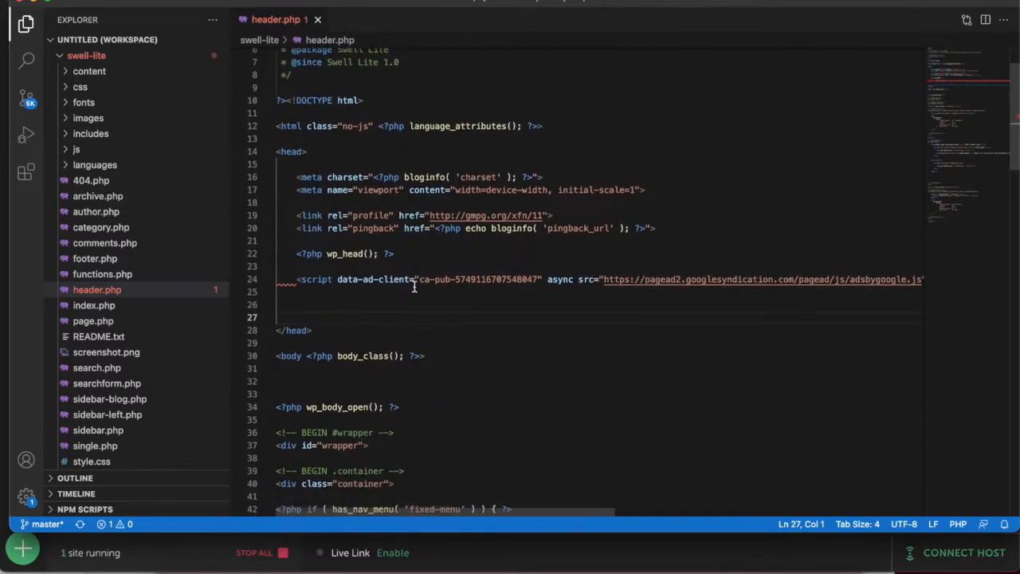
pyautogui.scroll(-3, 414, 286)
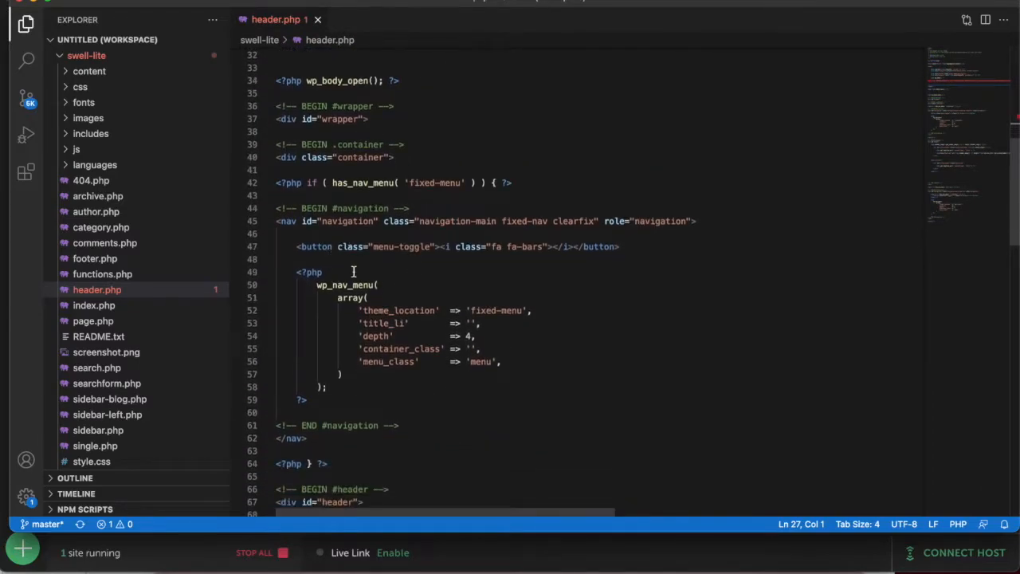
pyautogui.scroll(-5, 357, 341)
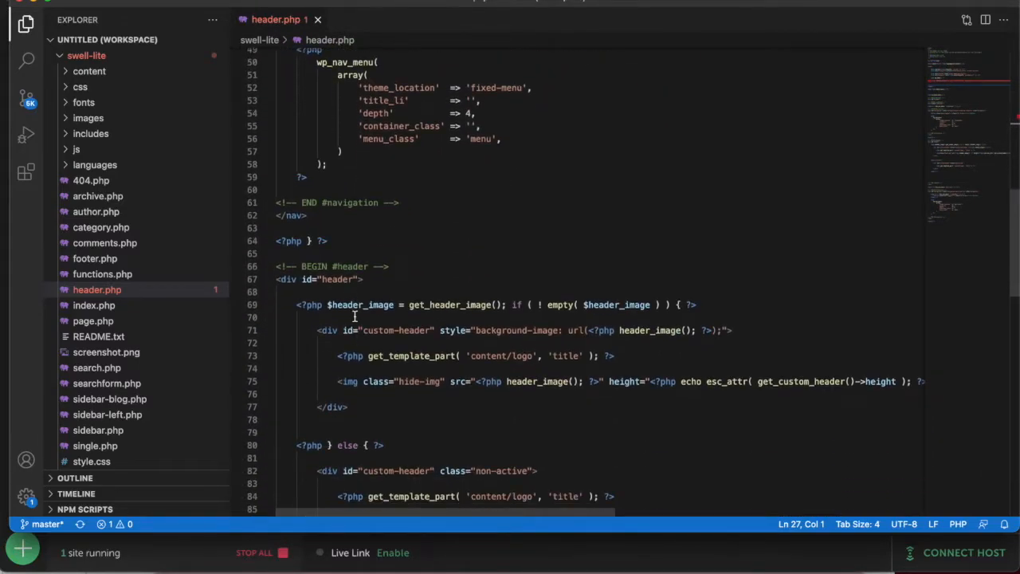
pyautogui.moveTo(336, 305); pyautogui.dragTo(485, 306)
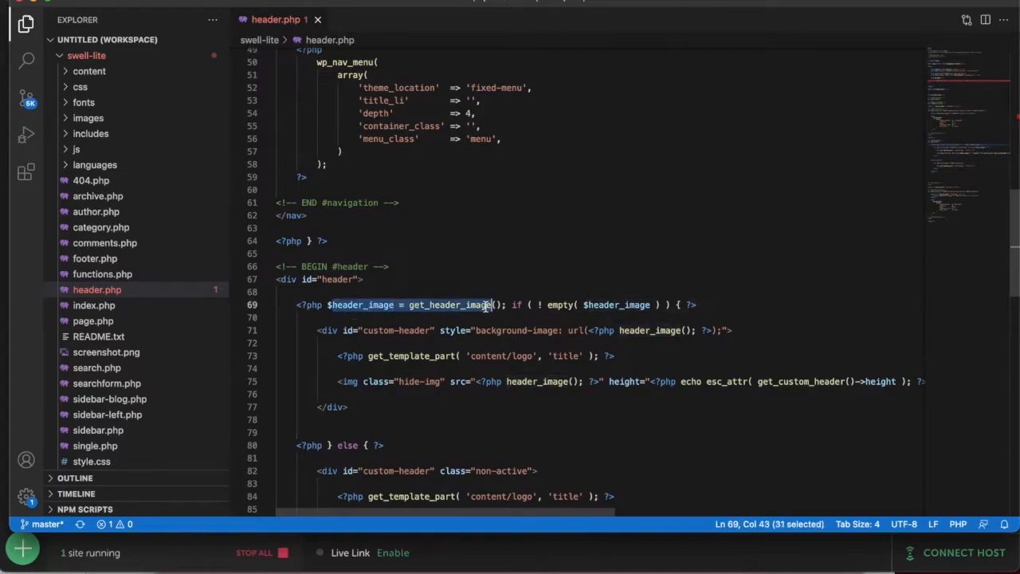
pyautogui.doubleClick(480, 356)
pyautogui.moveTo(481, 355); pyautogui.dragTo(531, 357)
pyautogui.press('super+Tab')
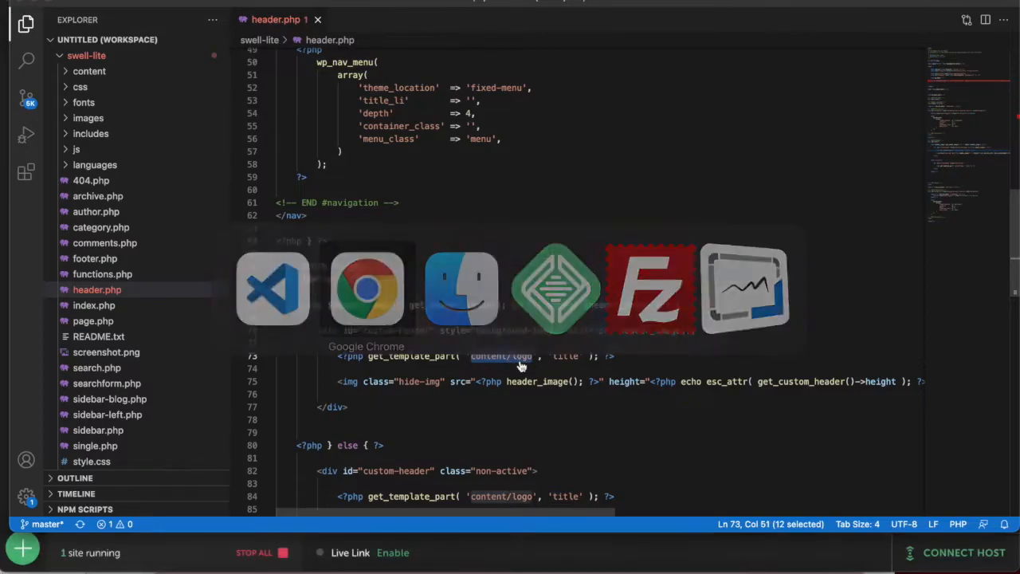
pyautogui.press('super+Tab')
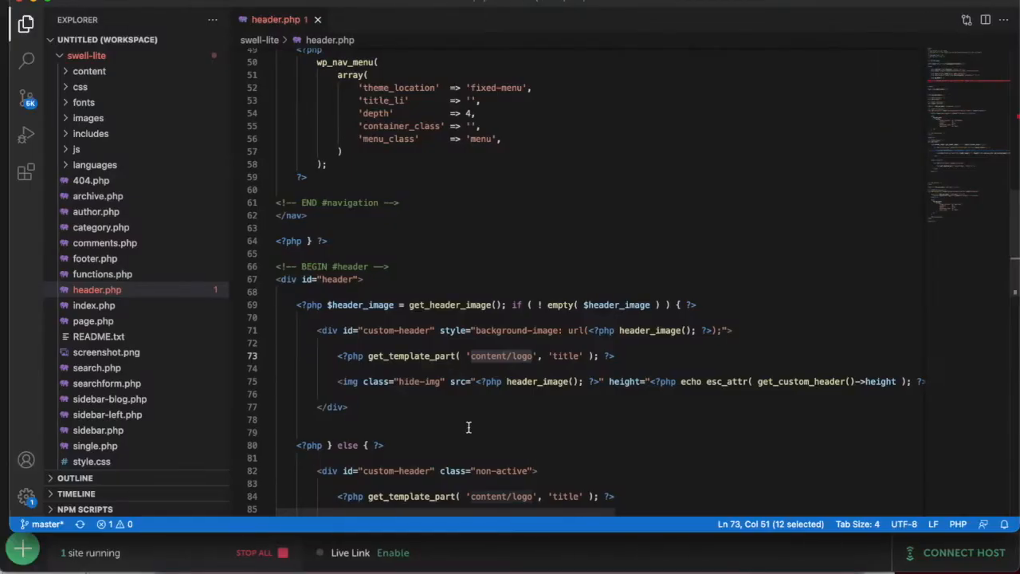
# Paste the leaderboard_1 ad slot code after the header image condition, still inside the #header block of header.php, and save the file.
pyautogui.scroll(-3, 449, 405)
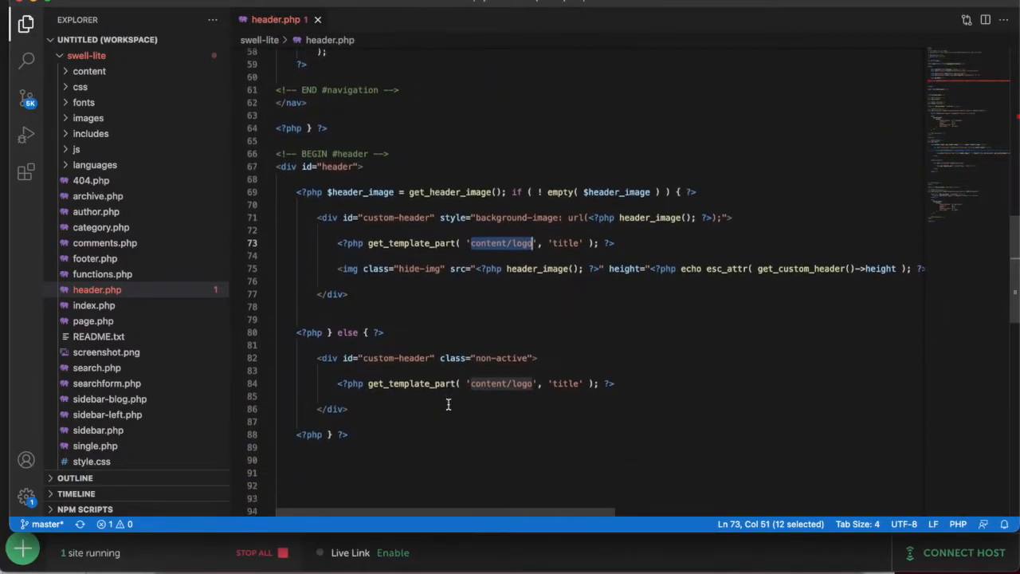
pyautogui.press('super+Tab')
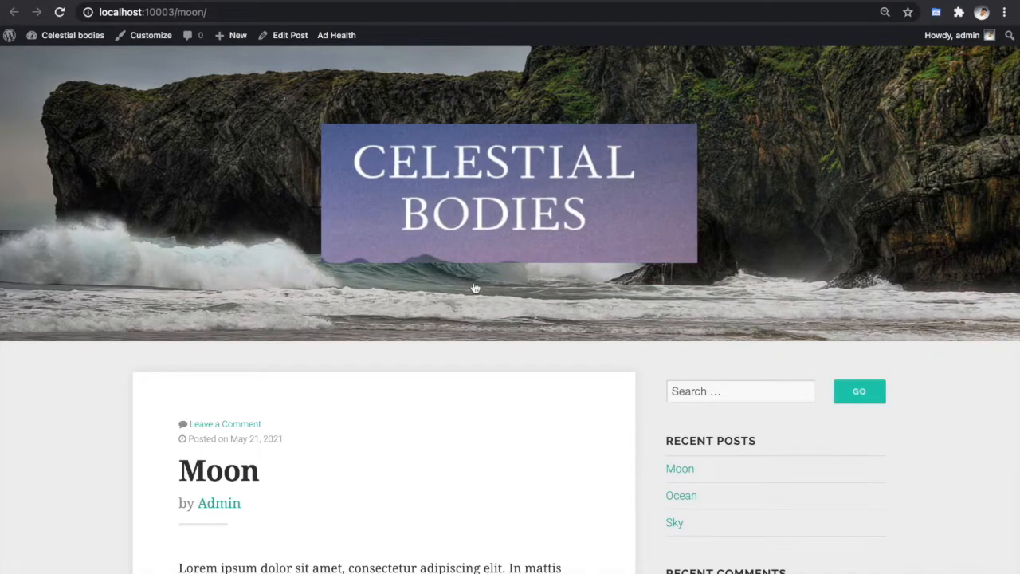
pyautogui.press('super+Tab')
pyautogui.click(327, 432)
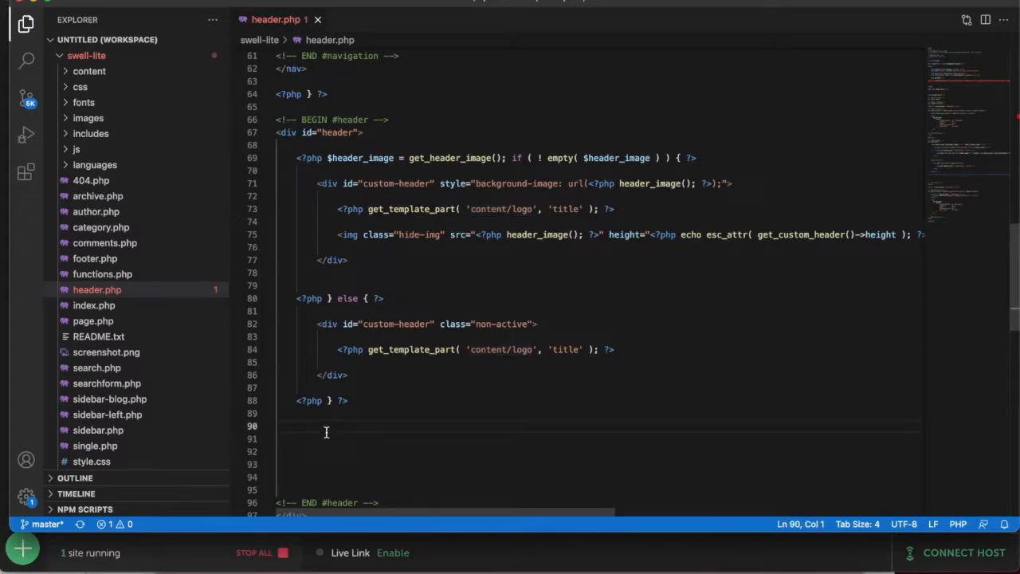
pyautogui.hotkey('ctrl', 'v')
pyautogui.hotkey('ctrl', 's')
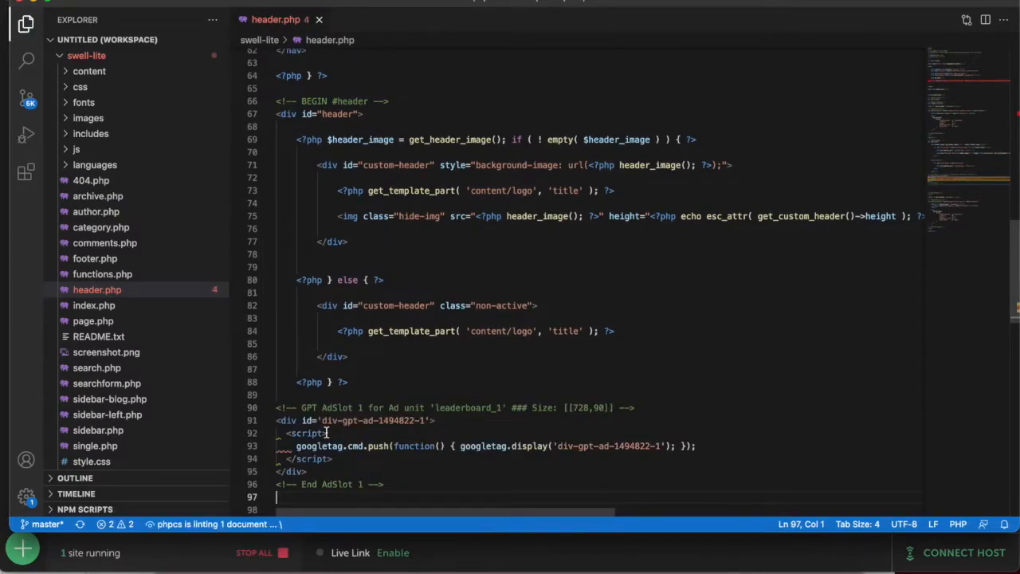
# Switch to the browser and reload the Moon post to check for the leaderboard ad.
pyautogui.press('super+Tab')
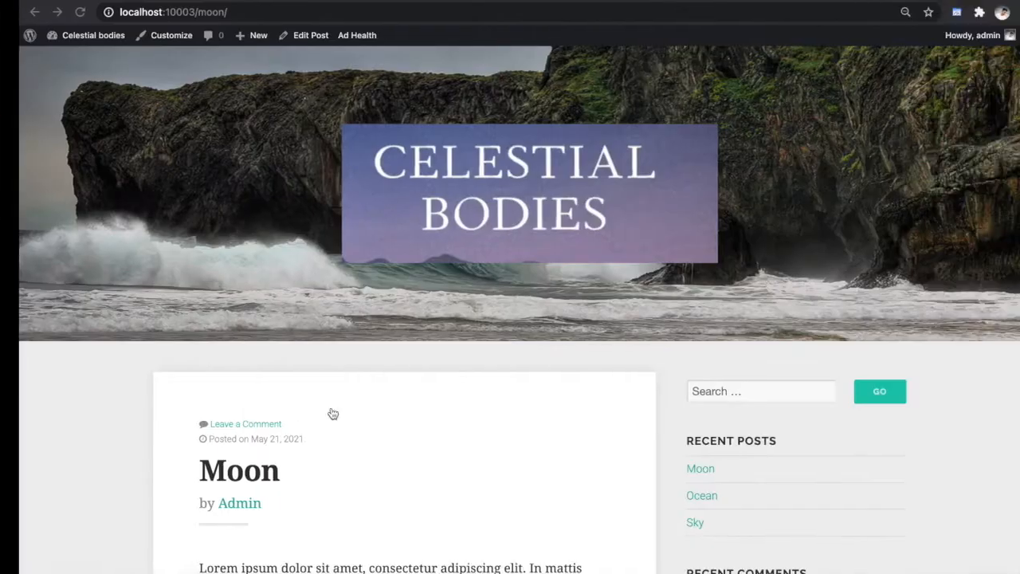
pyautogui.click(327, 12)
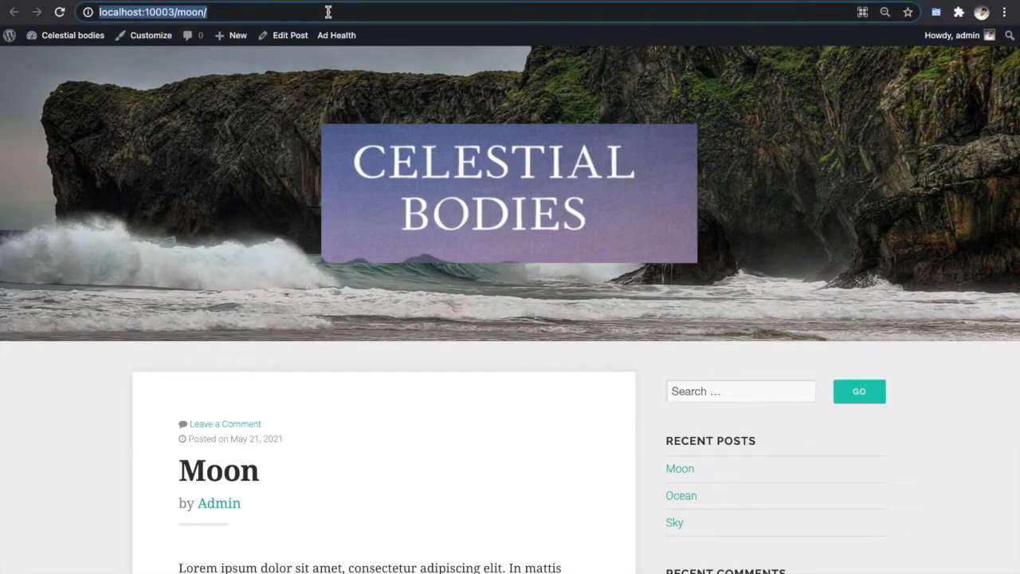
pyautogui.press('Return')
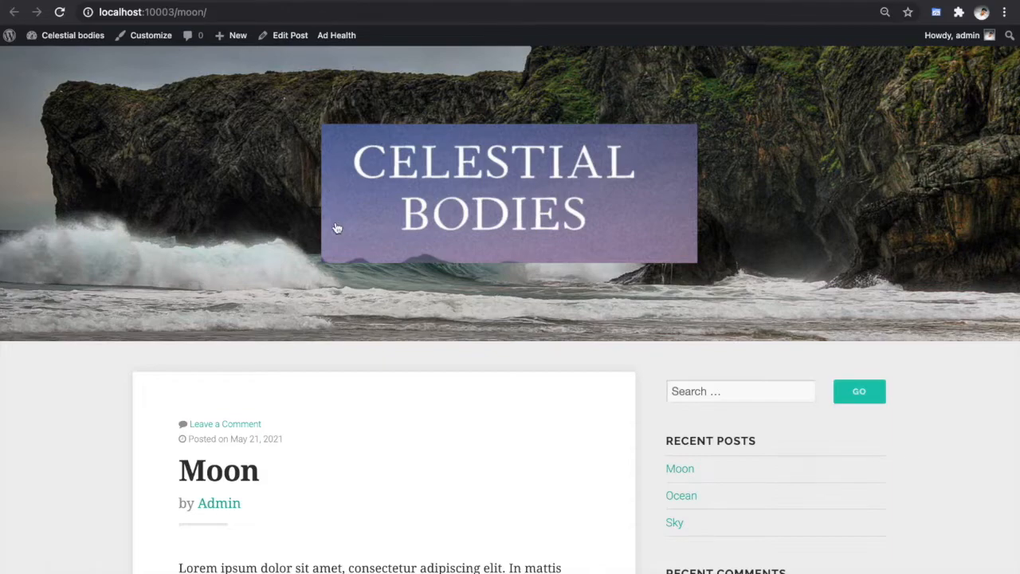
pyautogui.click(339, 11)
pyautogui.press('Return')
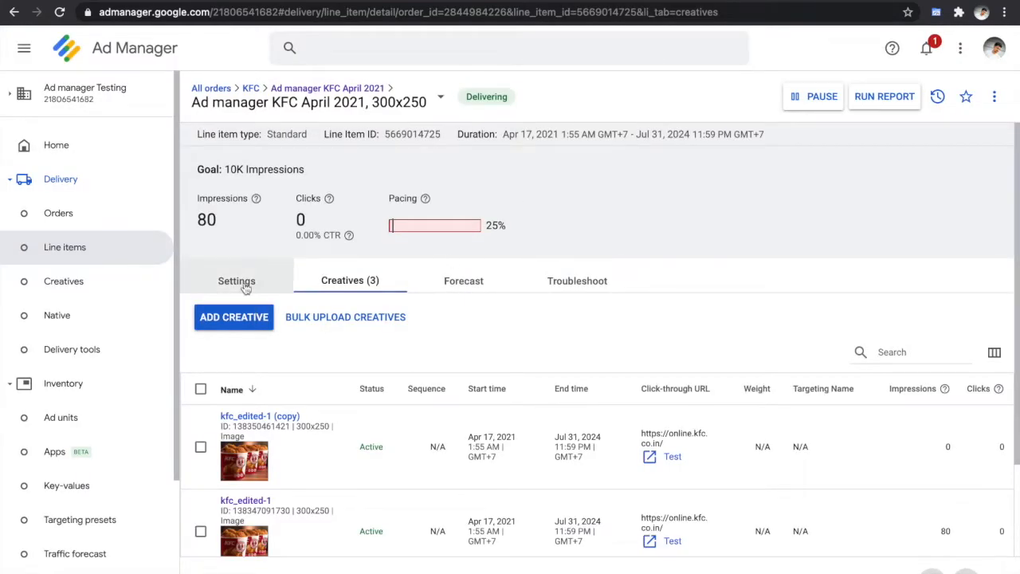
# Open the settings of the KFC April 2021, 300x250 line item in Ad Manager and reload the Moon post again.
pyautogui.click(246, 288)
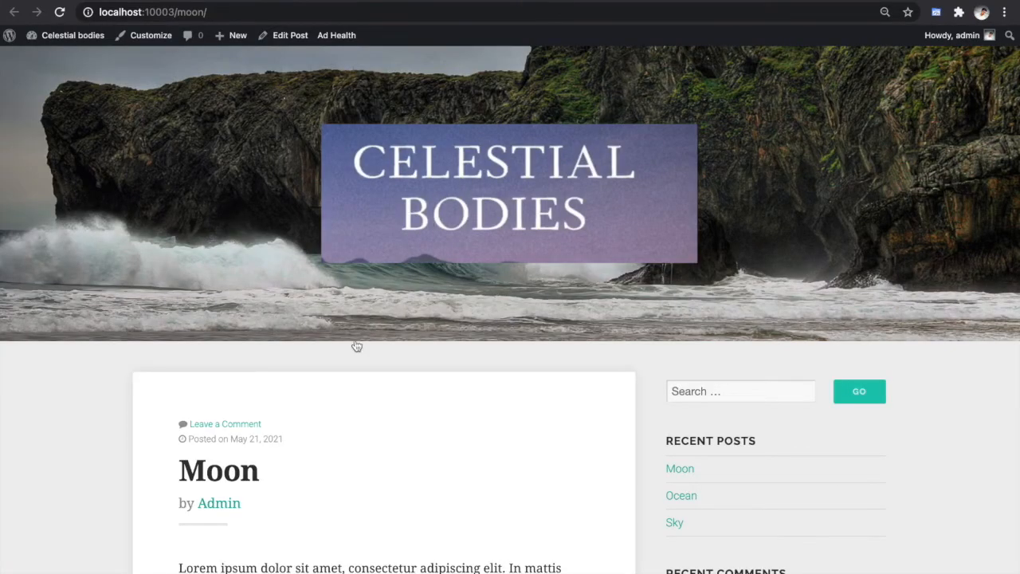
pyautogui.scroll(-7, 355, 343)
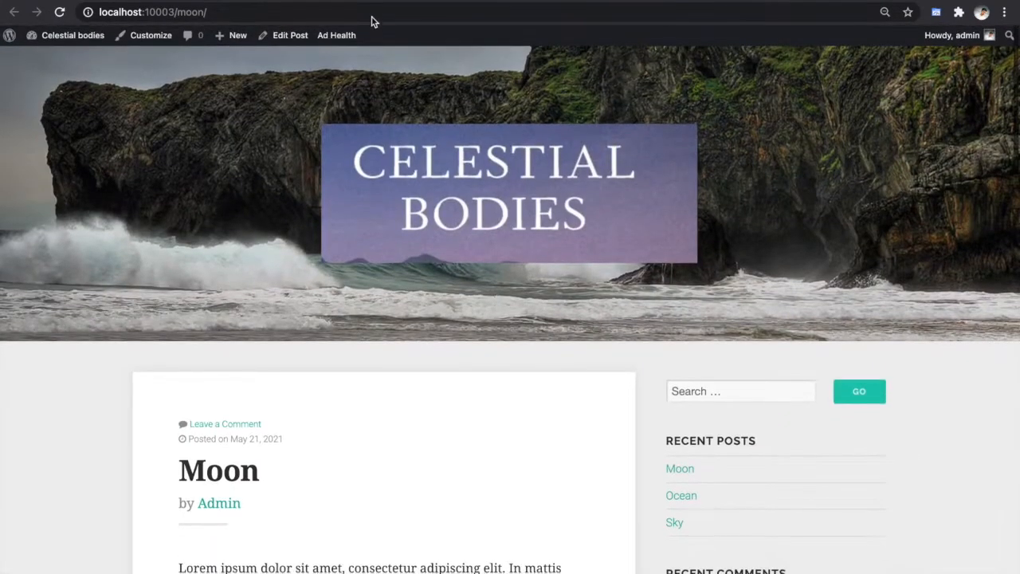
pyautogui.click(371, 11)
pyautogui.press('Return')
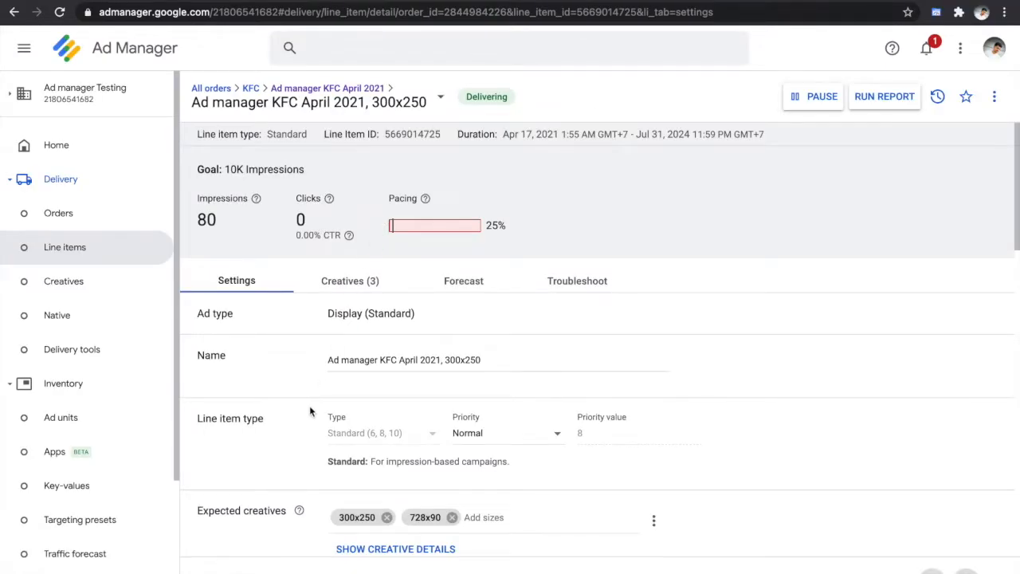
# Review the KFC line item's settings in Ad Manager, including its expected creatives, delivery settings and delivery adjustments.
pyautogui.scroll(-2, 309, 408)
pyautogui.scroll(-4, 310, 410)
pyautogui.scroll(-4, 310, 409)
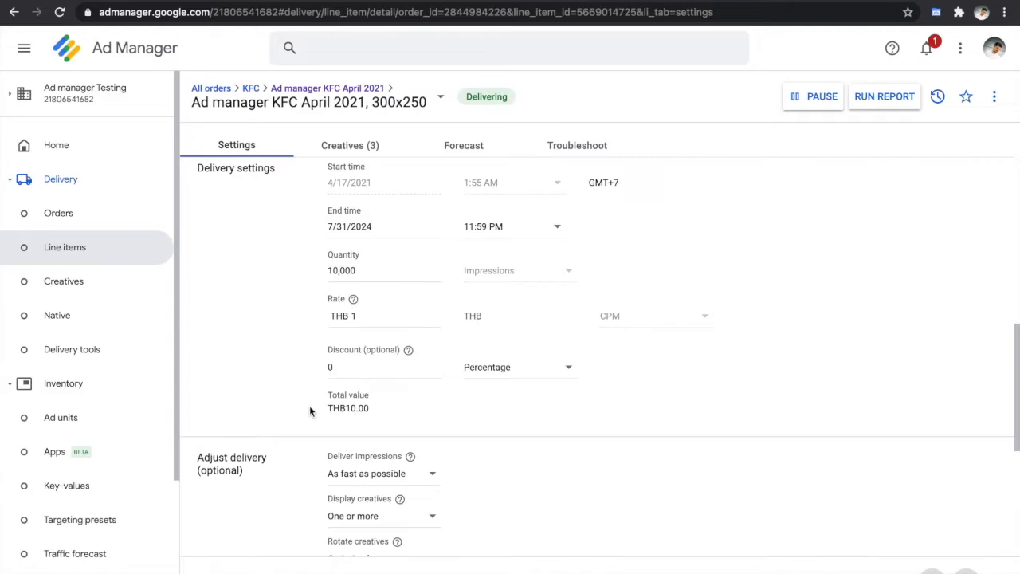
pyautogui.scroll(-3, 310, 411)
pyautogui.scroll(7, 310, 410)
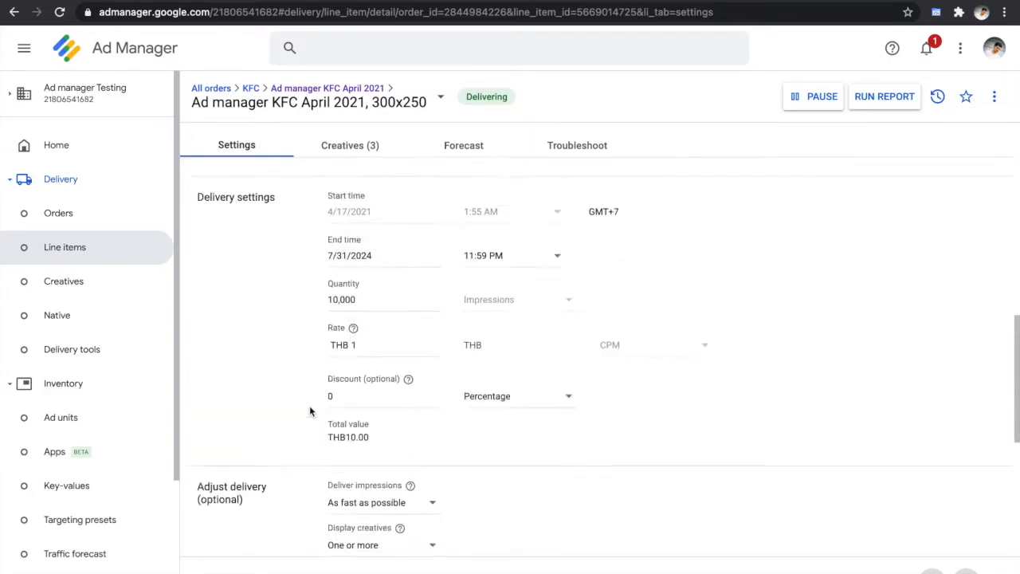
pyautogui.scroll(5, 310, 410)
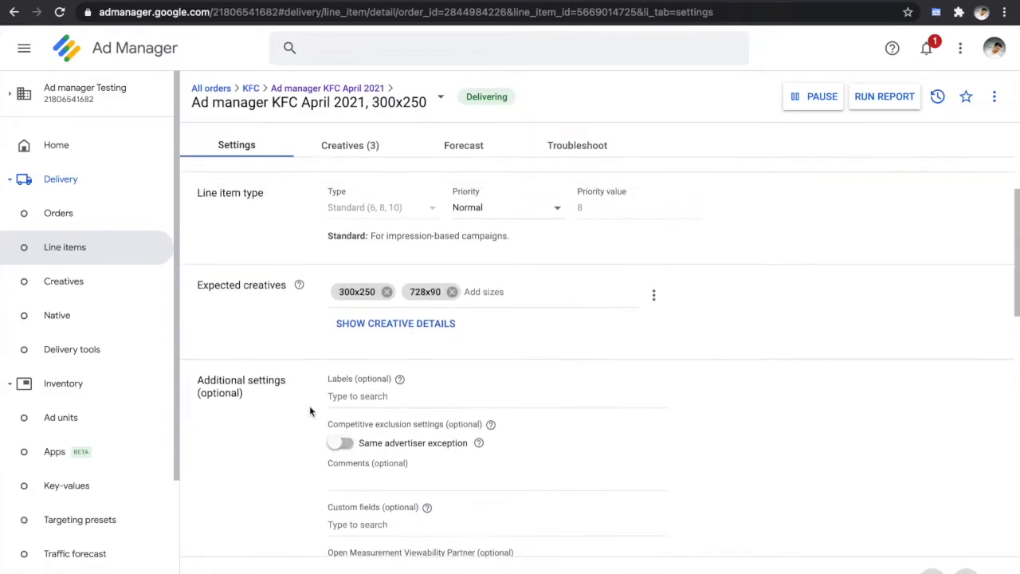
pyautogui.scroll(1, 311, 410)
pyautogui.scroll(-5, 310, 411)
pyautogui.scroll(6, 310, 411)
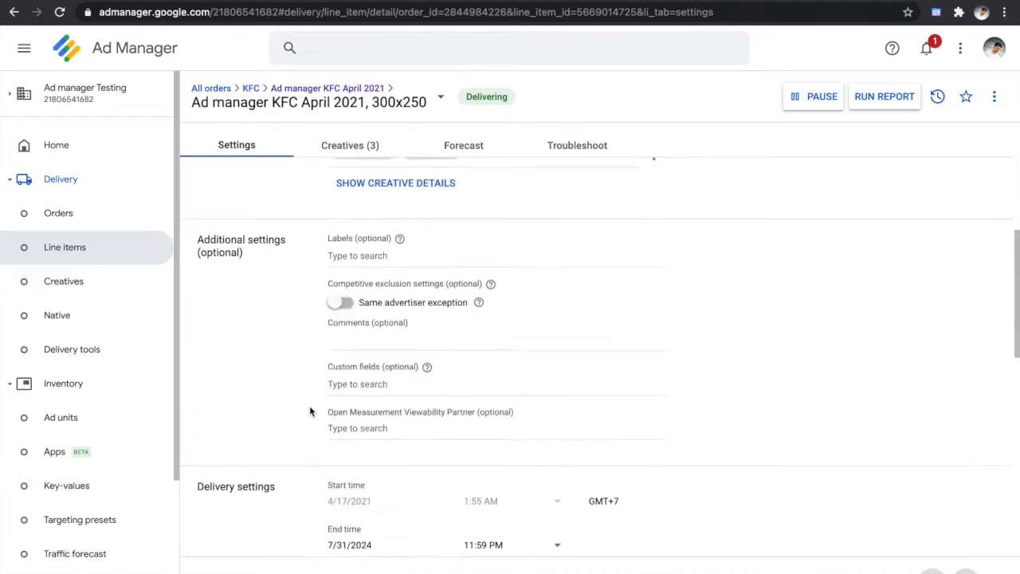
pyautogui.scroll(1, 310, 412)
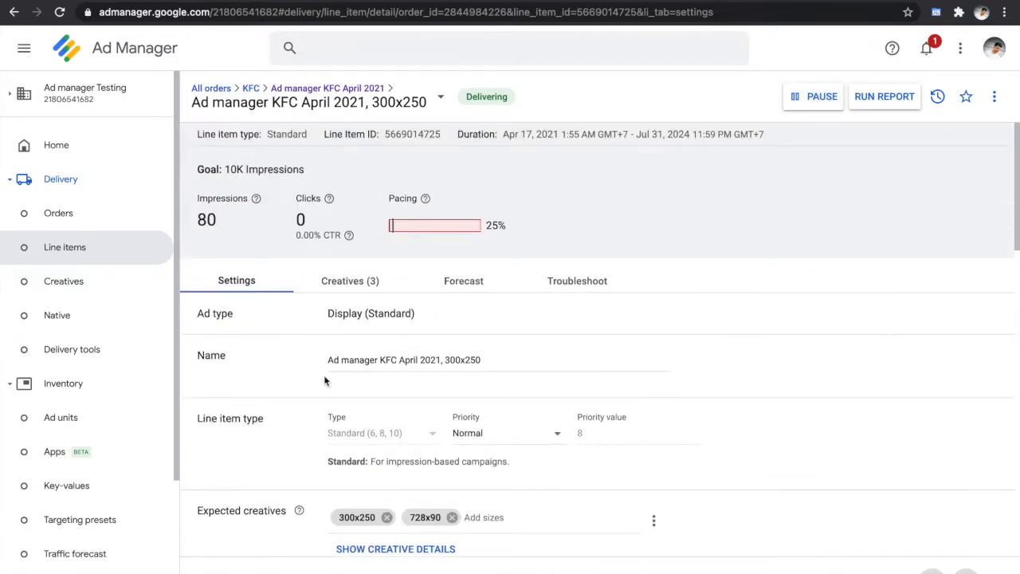
pyautogui.scroll(-5, 325, 381)
pyautogui.scroll(-2, 325, 381)
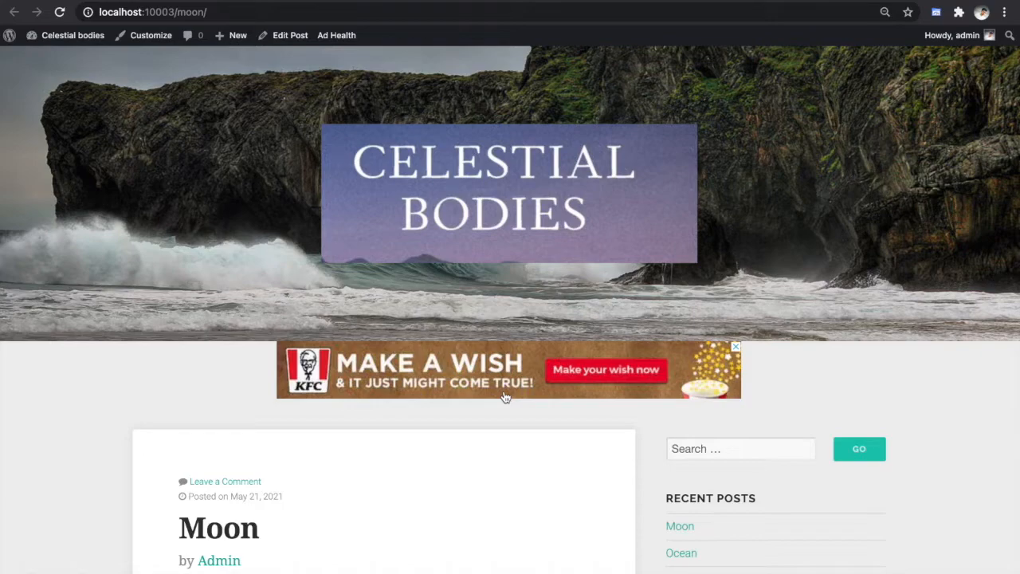
# Examine the leaderboard ad's position between the header image and the content of the Moon post.
pyautogui.scroll(-5, 504, 396)
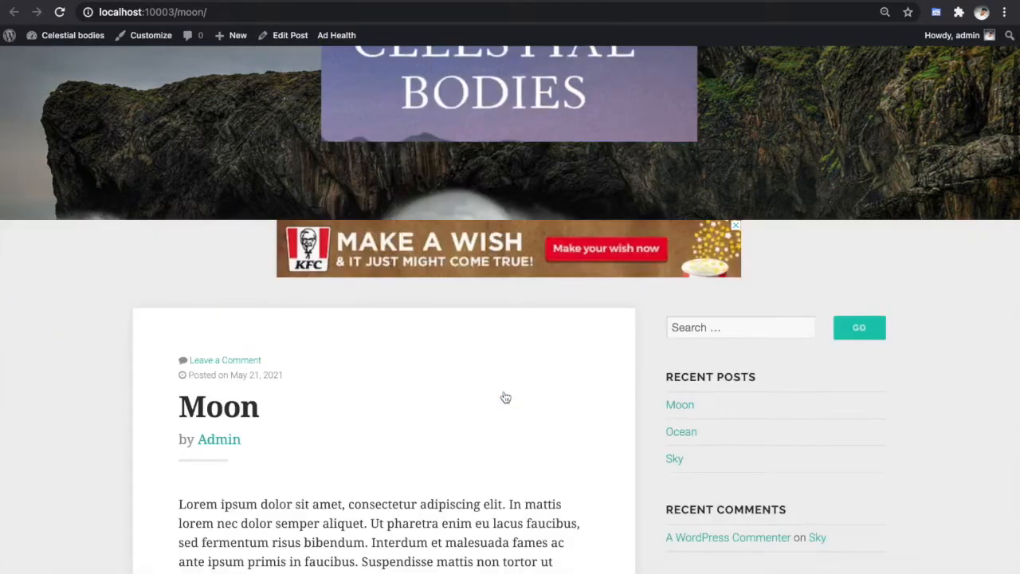
pyautogui.scroll(2, 504, 395)
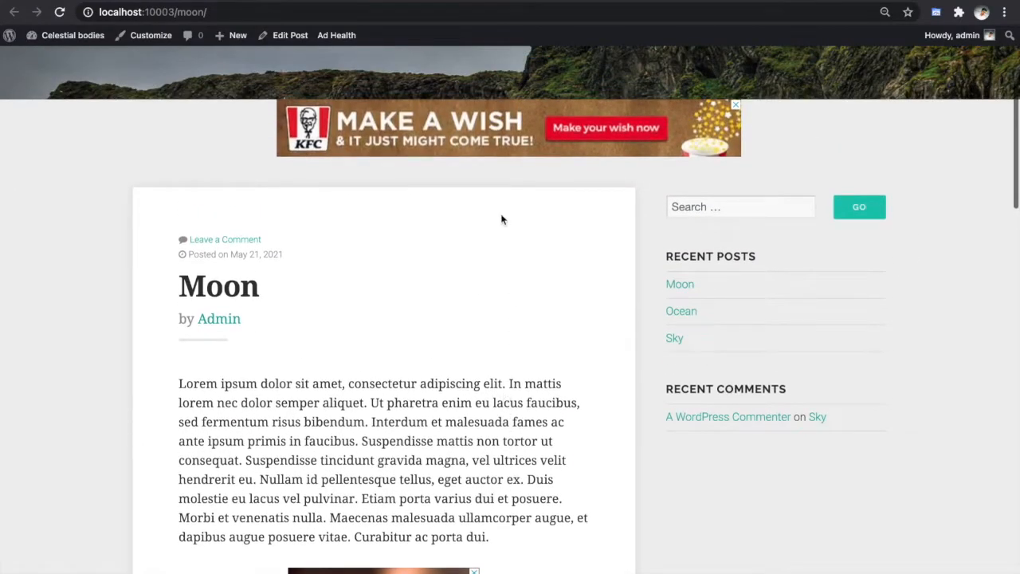
pyautogui.scroll(3, 398, 155)
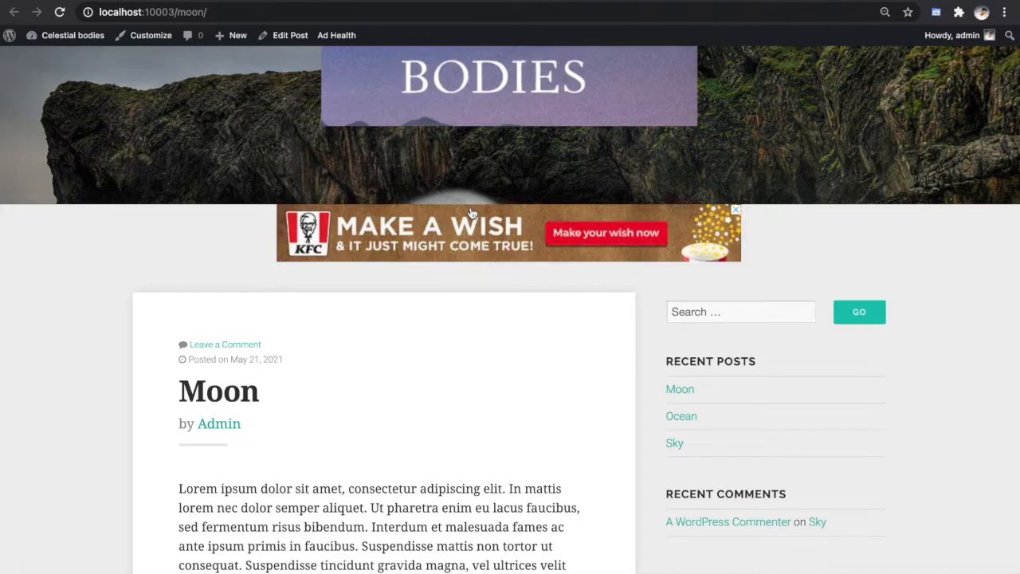
# Return to header.php in Visual Studio Code and add class="ad-styles" to the leaderboard ad's opening div tag.
pyautogui.press('super+Tab')
pyautogui.press('Tab')
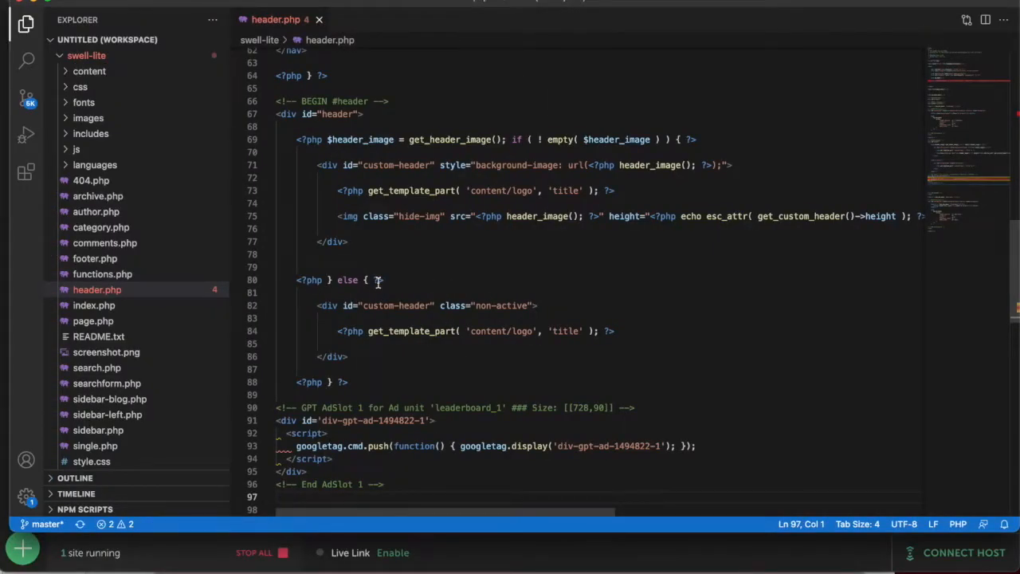
pyautogui.scroll(-1, 351, 423)
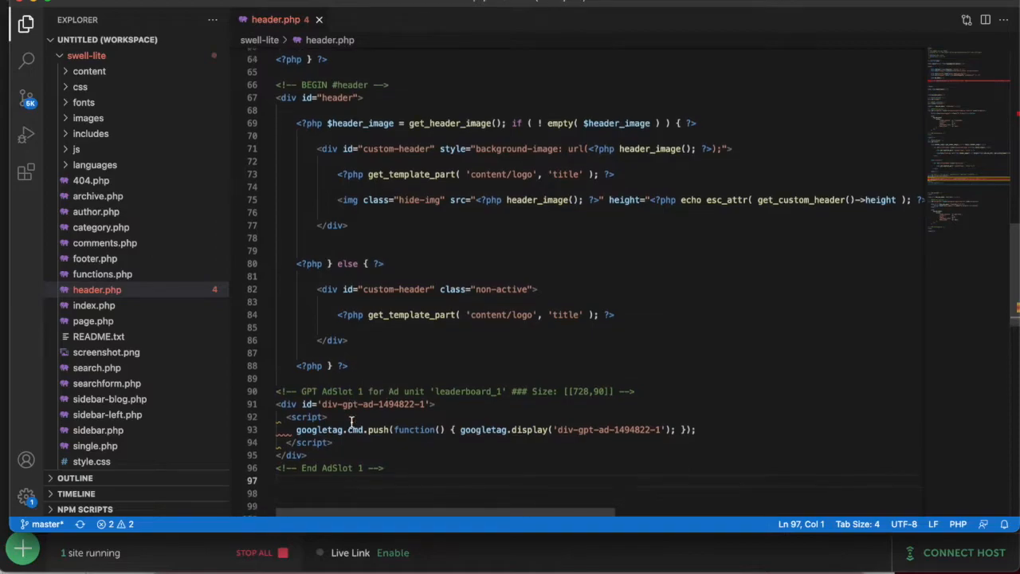
pyautogui.scroll(-1, 352, 422)
pyautogui.click(431, 378)
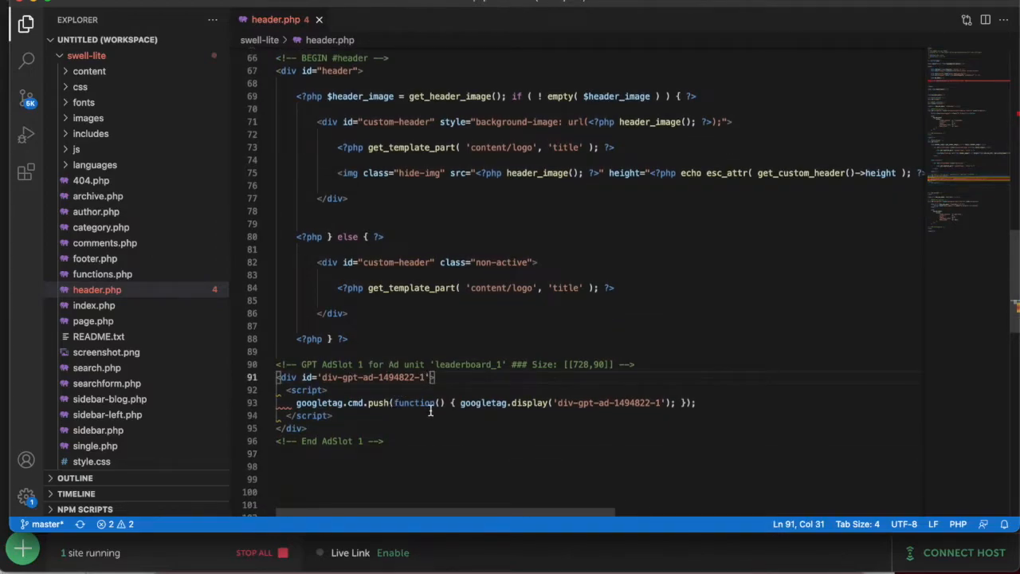
pyautogui.write('clas')
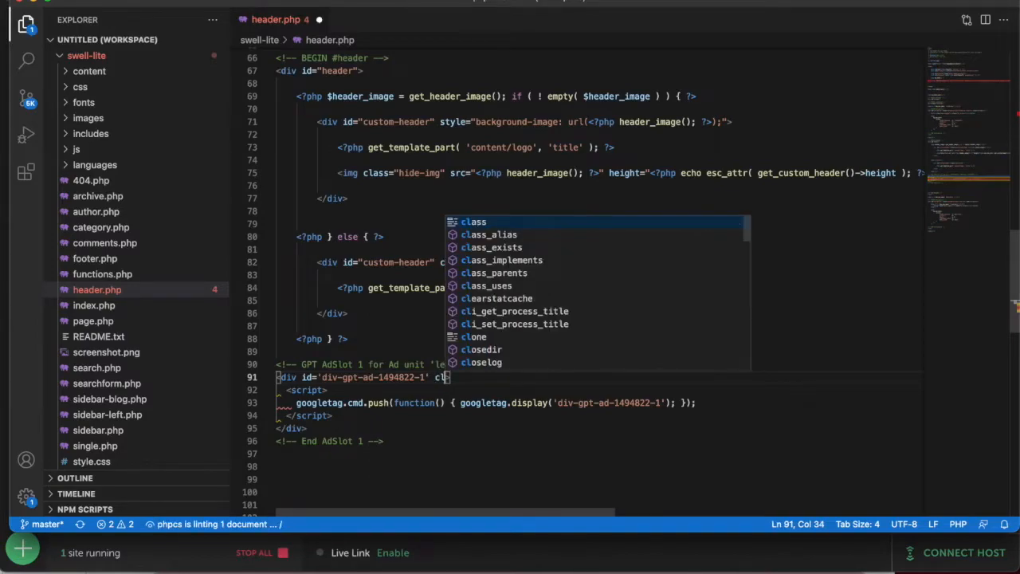
pyautogui.write('s')
pyautogui.write('=')
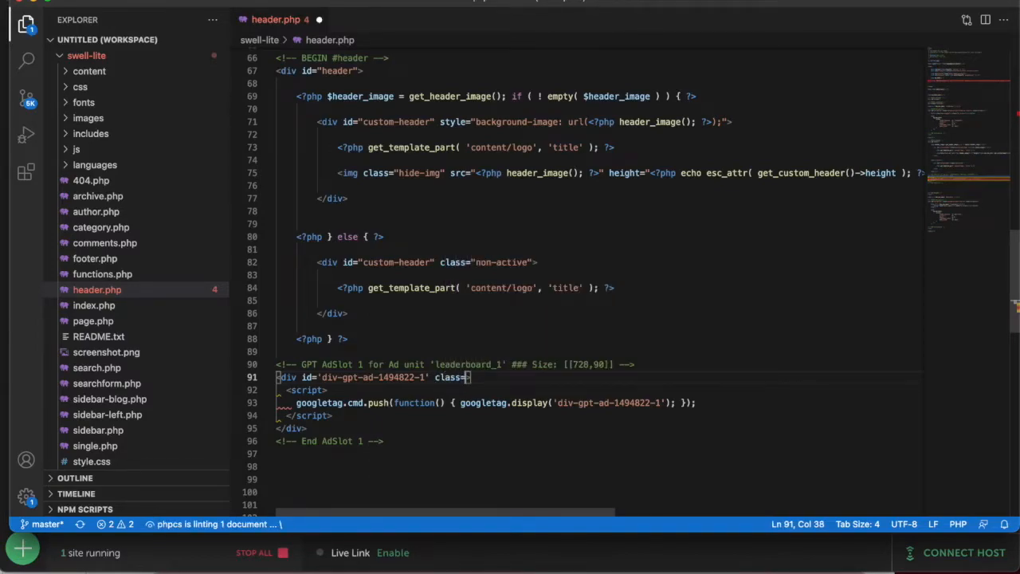
pyautogui.write('"ad-styles">')
# Open the theme's style.css and add an empty .ad-styles rule at the end of the file.
pyautogui.doubleClick(476, 377)
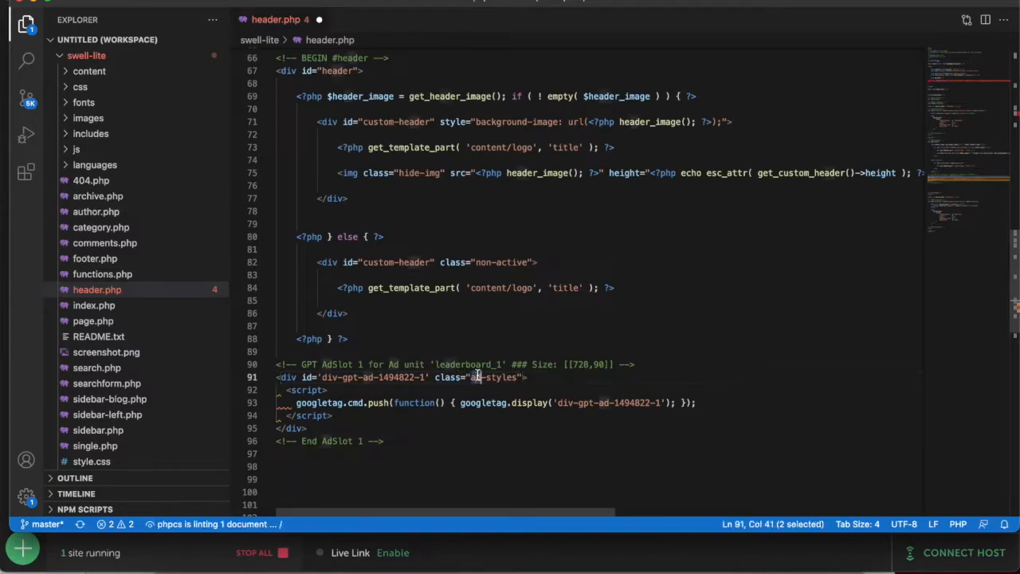
pyautogui.moveTo(489, 377); pyautogui.dragTo(505, 374)
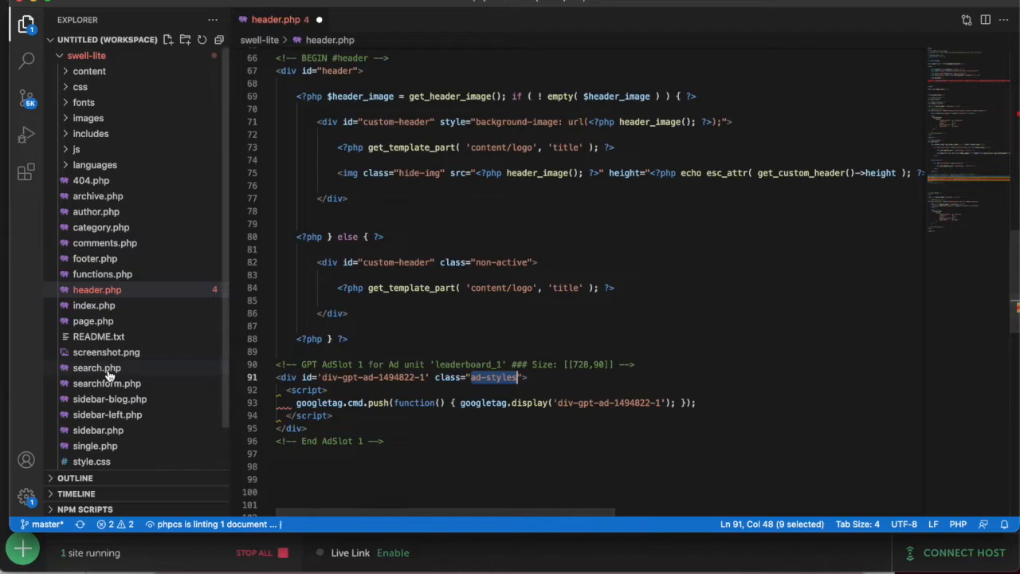
pyautogui.scroll(-2, 109, 375)
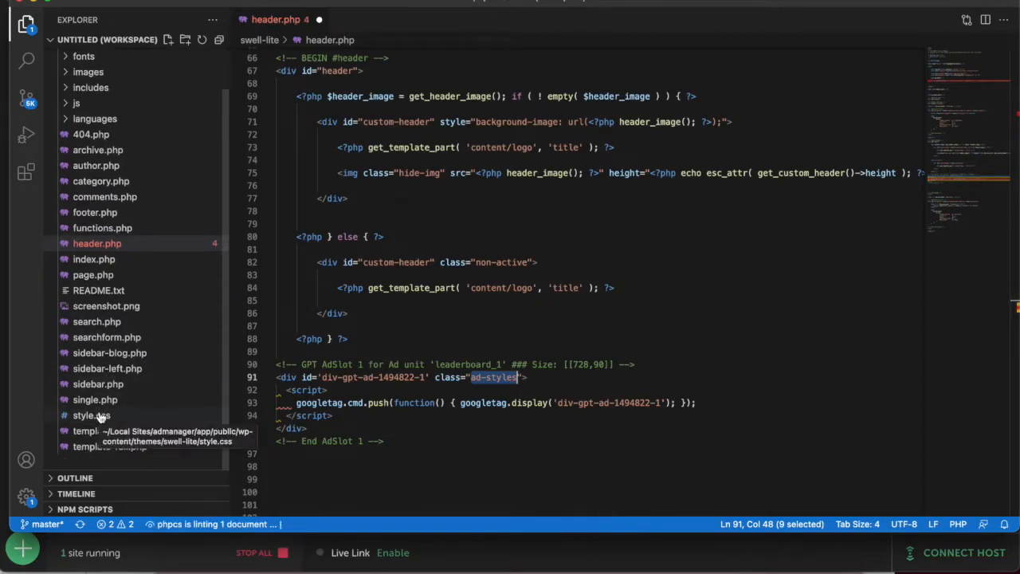
pyautogui.click(100, 418)
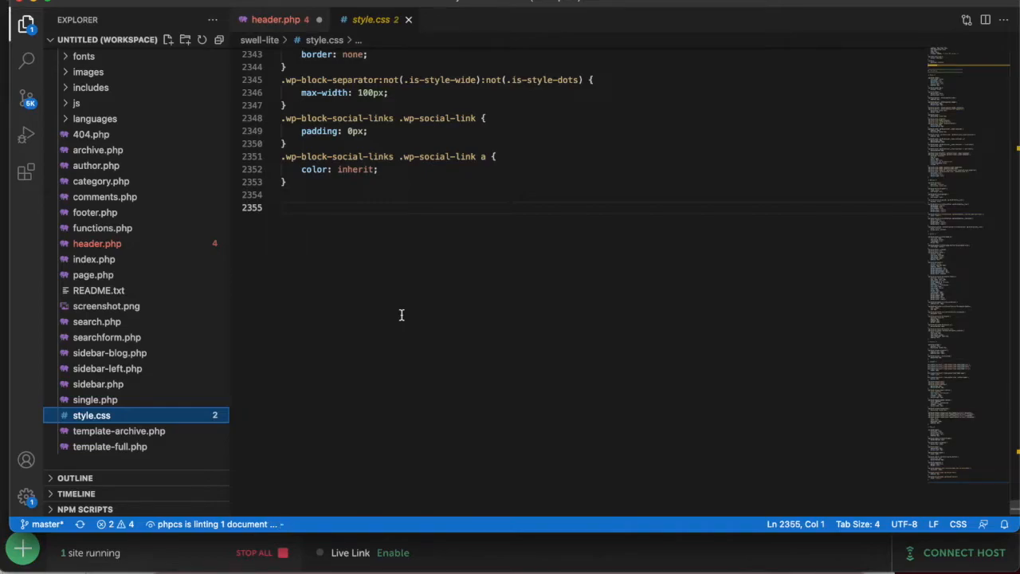
pyautogui.scroll(3, 401, 315)
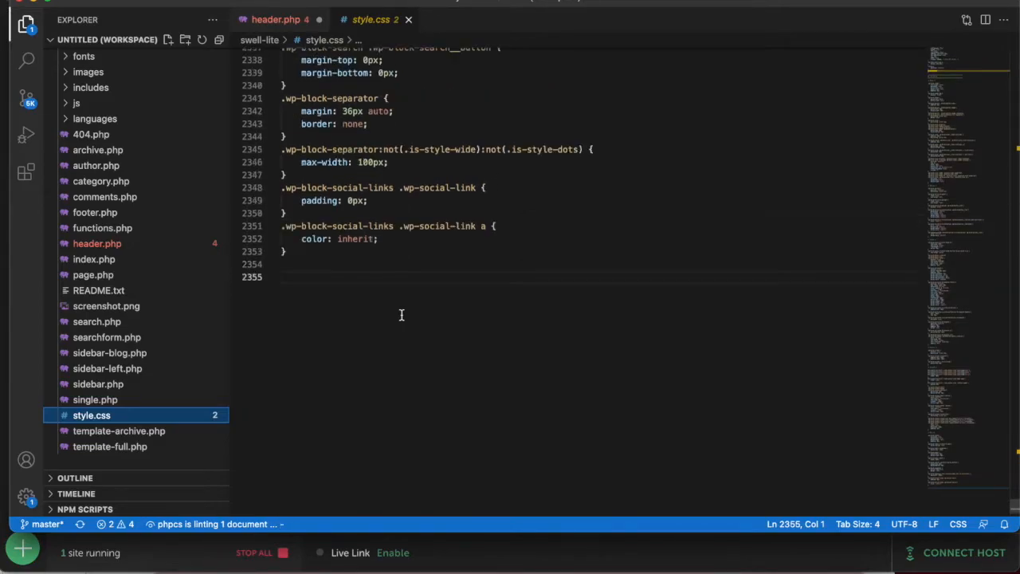
pyautogui.click(323, 386)
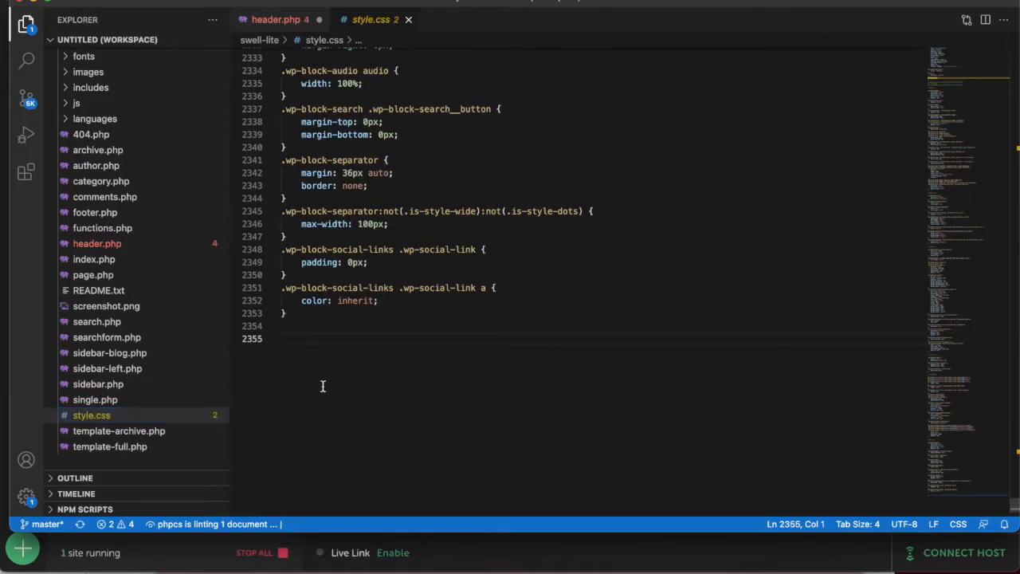
pyautogui.write('.ad-styles')
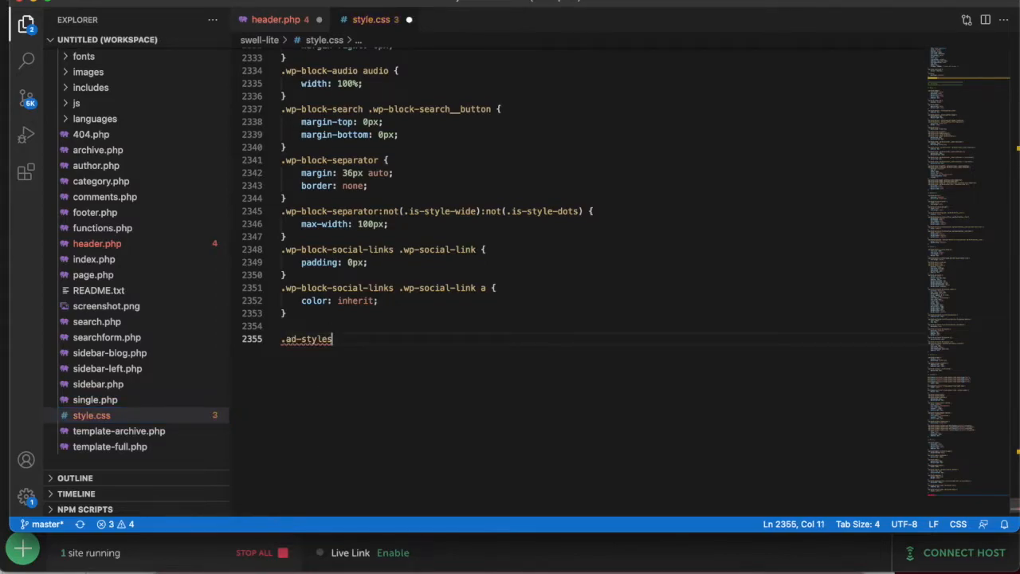
pyautogui.write('{')
pyautogui.press('Return')
pyautogui.press('Return')
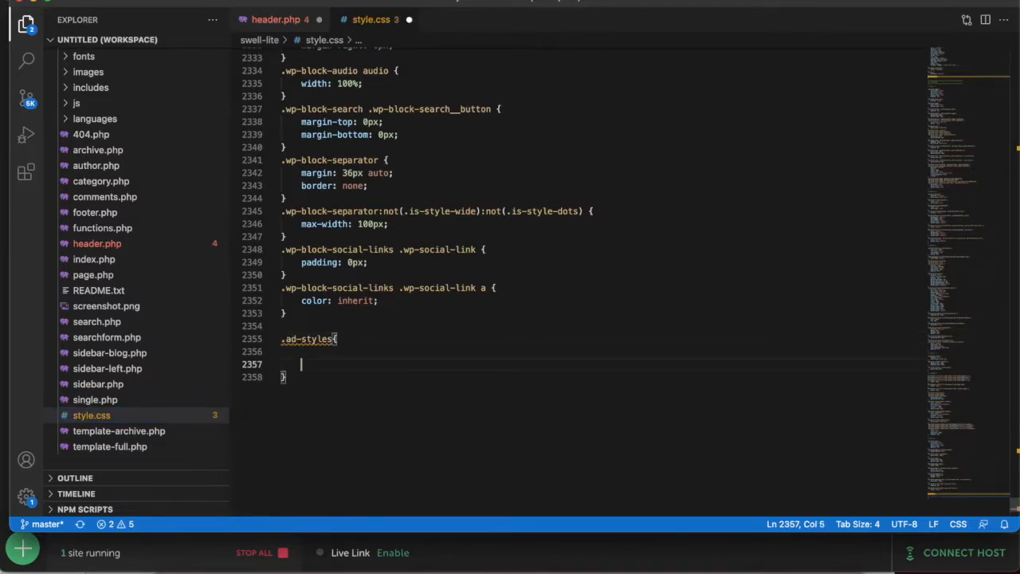
# Find the "26. Gutenberg" section heading comment in style.css and copy the whole three-line block.
pyautogui.scroll(15, 343, 231)
pyautogui.scroll(18, 343, 232)
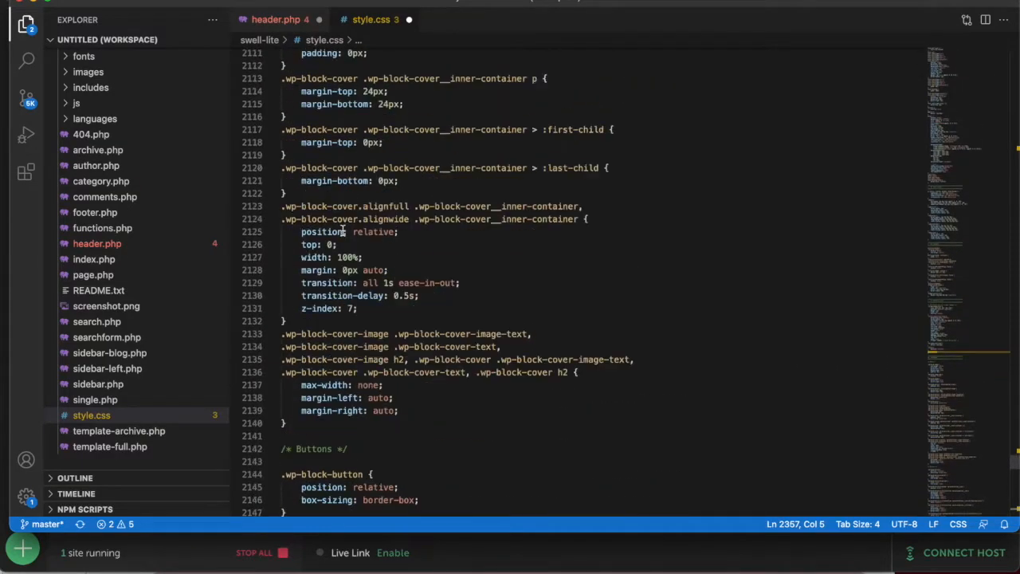
pyautogui.scroll(-6, 342, 232)
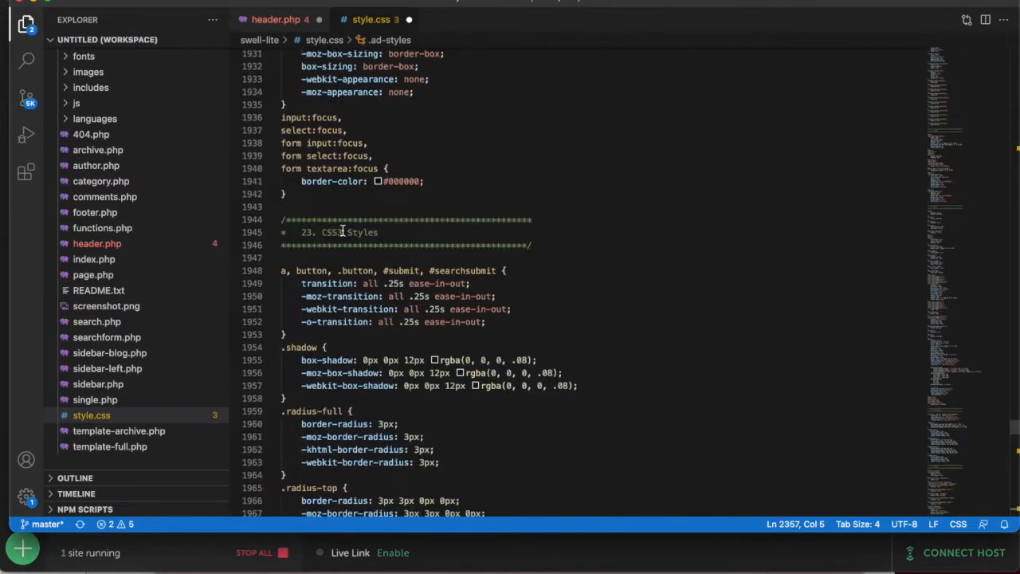
pyautogui.scroll(-3, 343, 231)
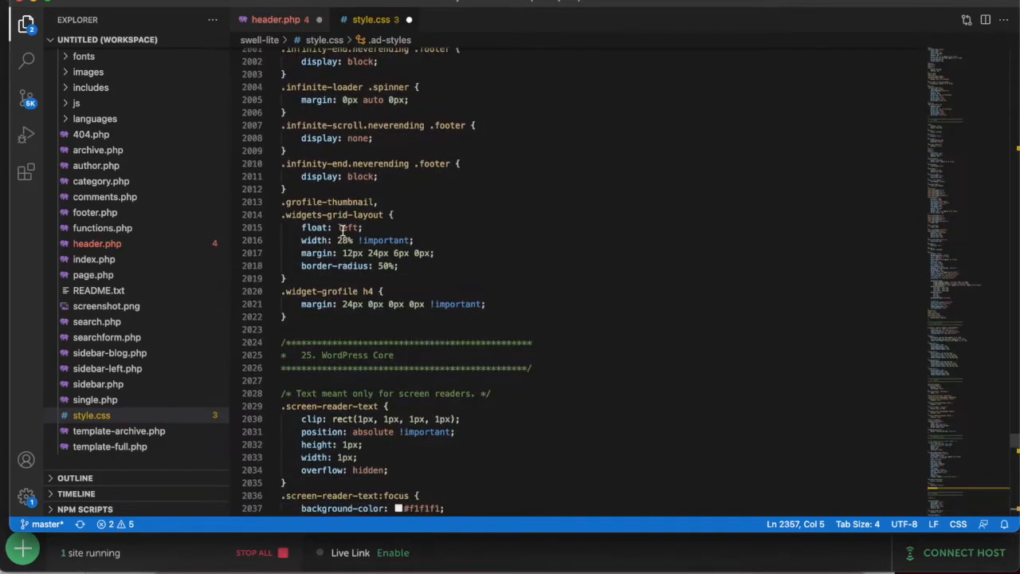
pyautogui.scroll(-10, 376, 209)
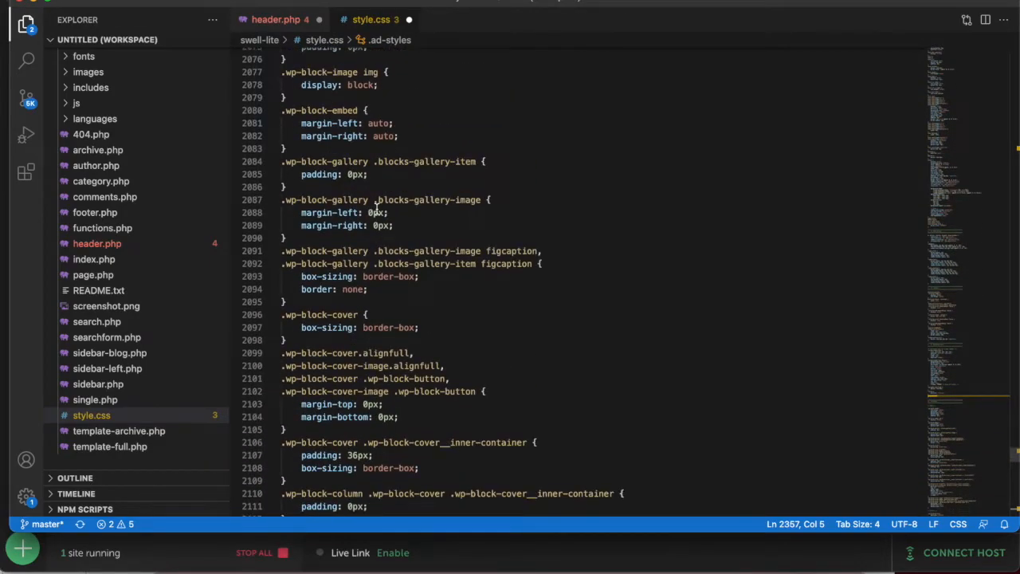
pyautogui.scroll(-10, 376, 209)
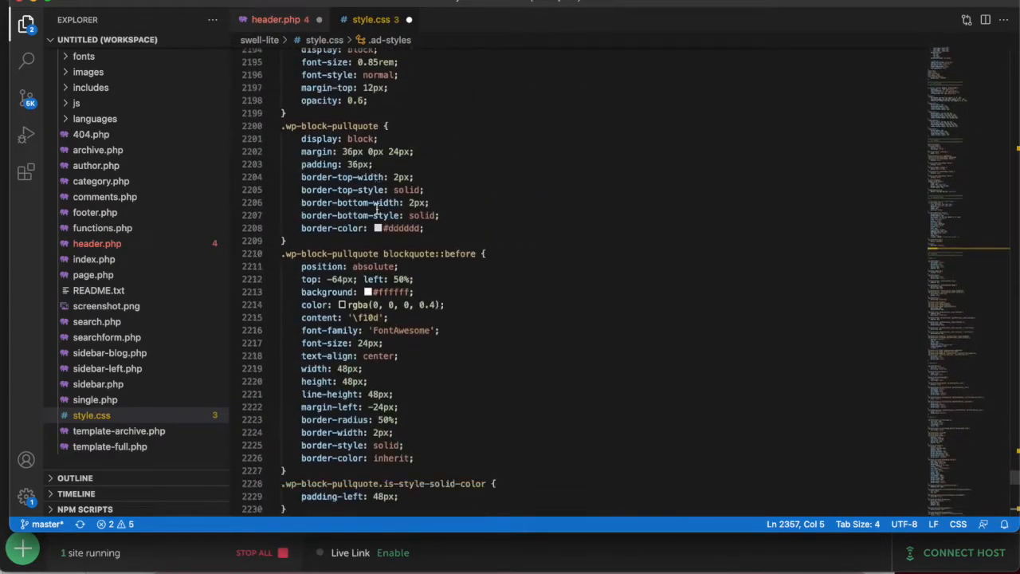
pyautogui.scroll(-10, 377, 209)
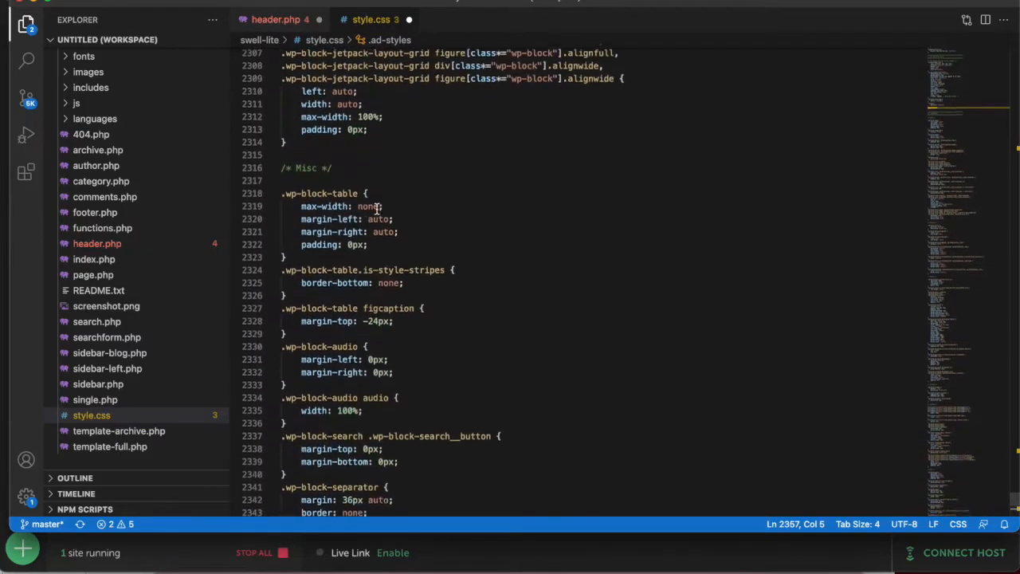
pyautogui.scroll(15, 377, 209)
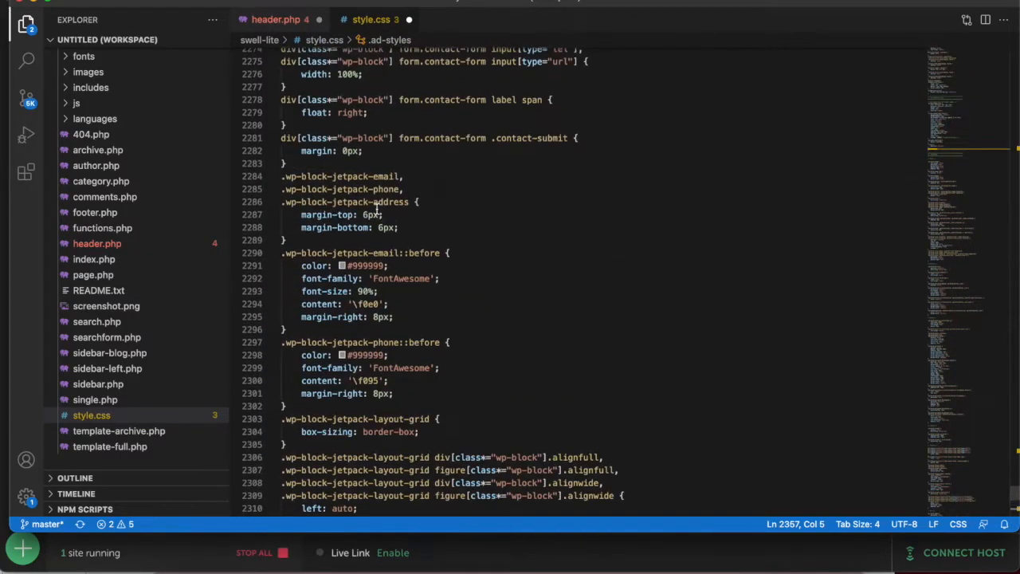
pyautogui.scroll(12, 378, 208)
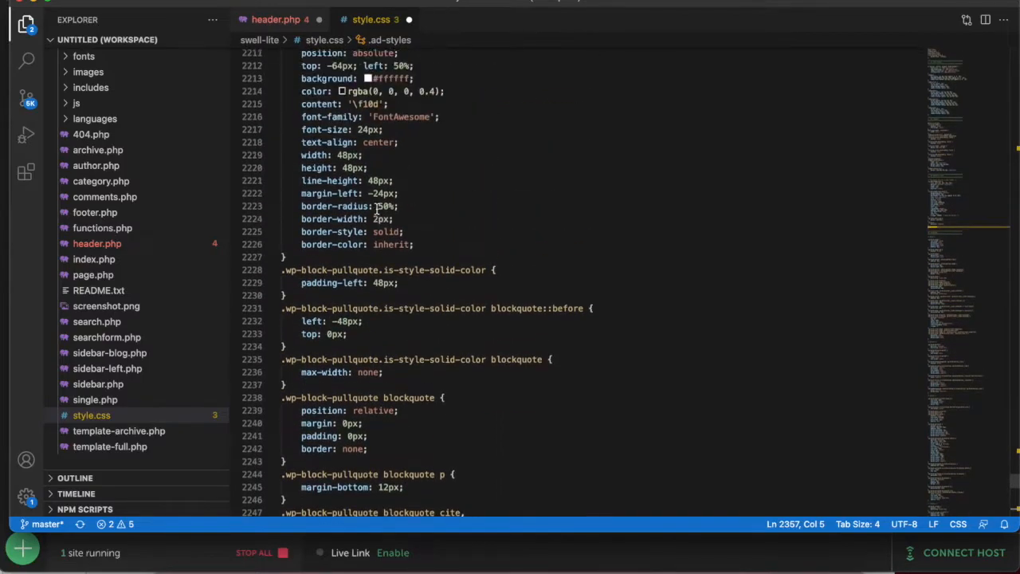
pyautogui.scroll(12, 377, 209)
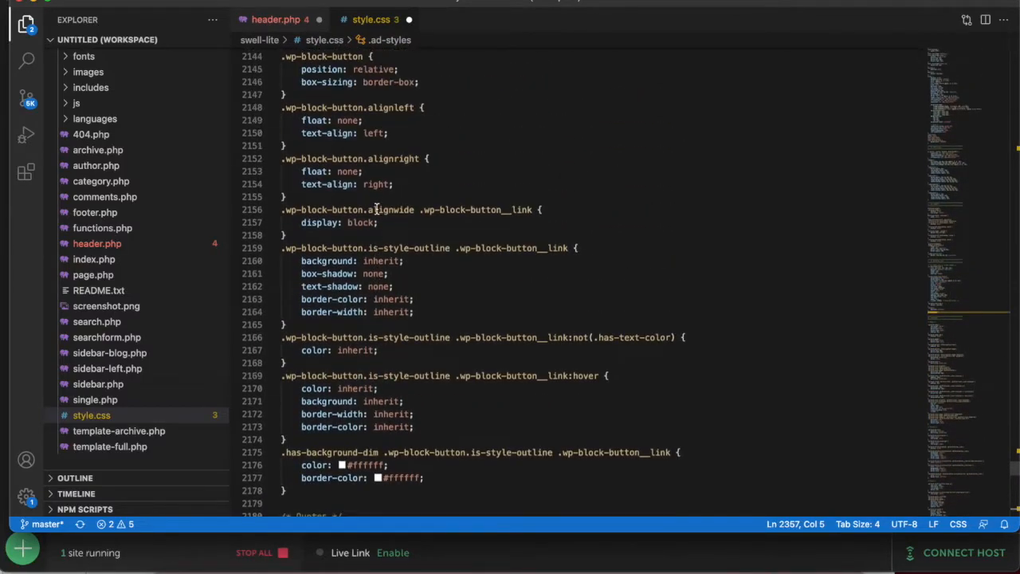
pyautogui.scroll(9, 378, 209)
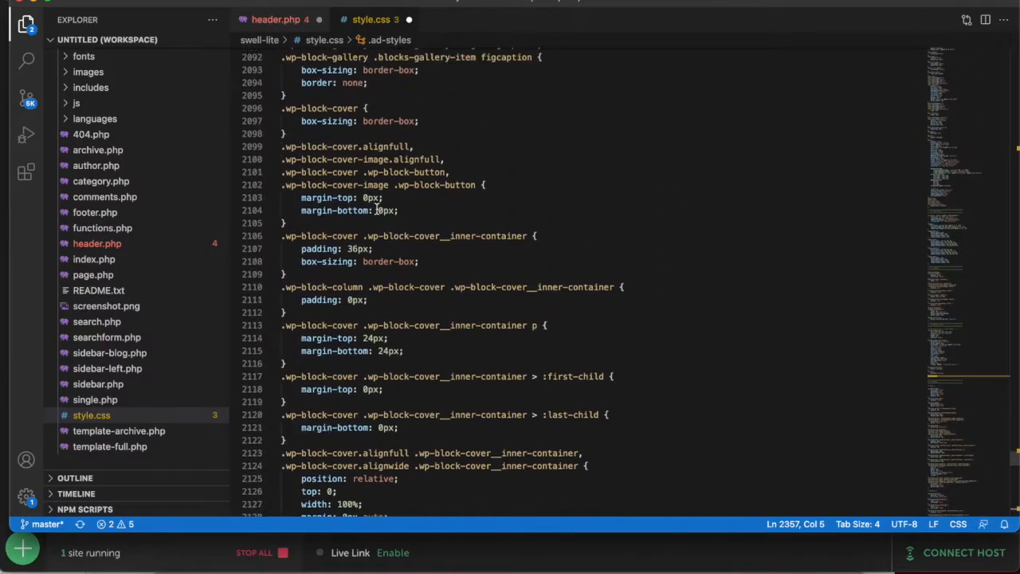
pyautogui.scroll(1, 377, 209)
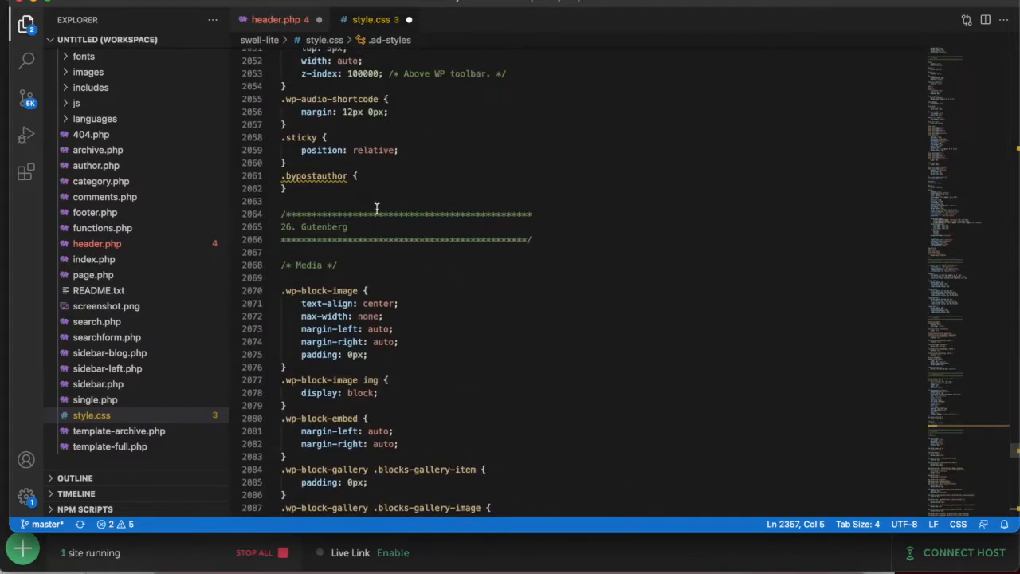
pyautogui.moveTo(540, 237); pyautogui.dragTo(528, 240)
pyautogui.moveTo(328, 228); pyautogui.dragTo(277, 216)
pyautogui.rightClick(308, 223)
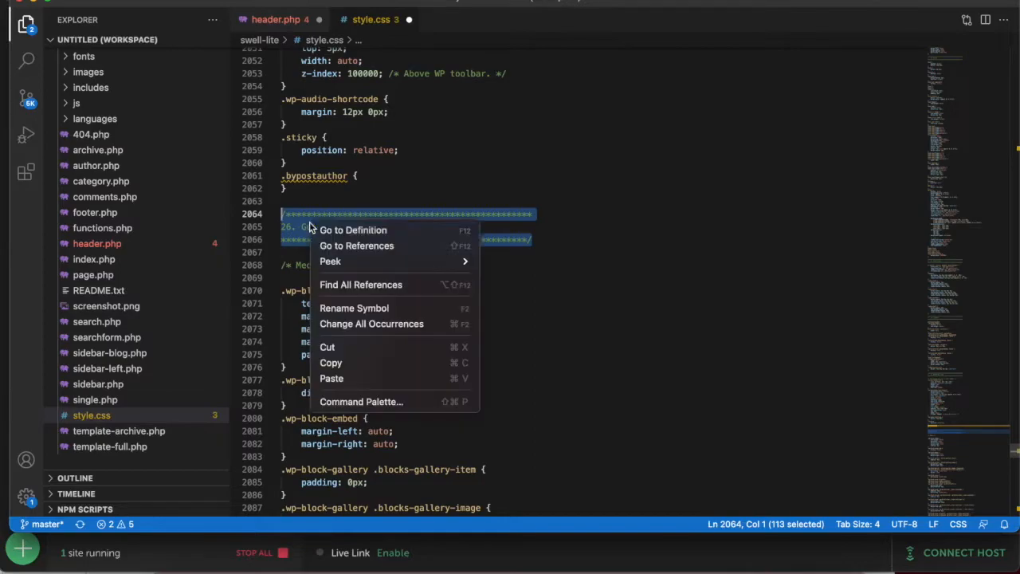
pyautogui.click(334, 363)
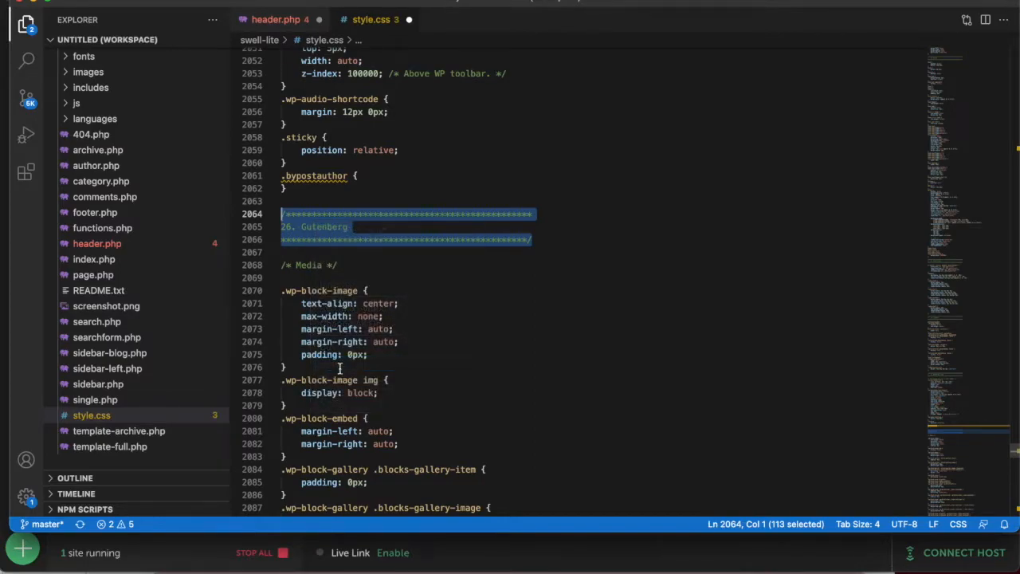
# Paste the copied section heading comment above the .ad-styles rule at the end of style.css, separated by blank lines.
pyautogui.scroll(-15, 342, 368)
pyautogui.scroll(-14, 342, 368)
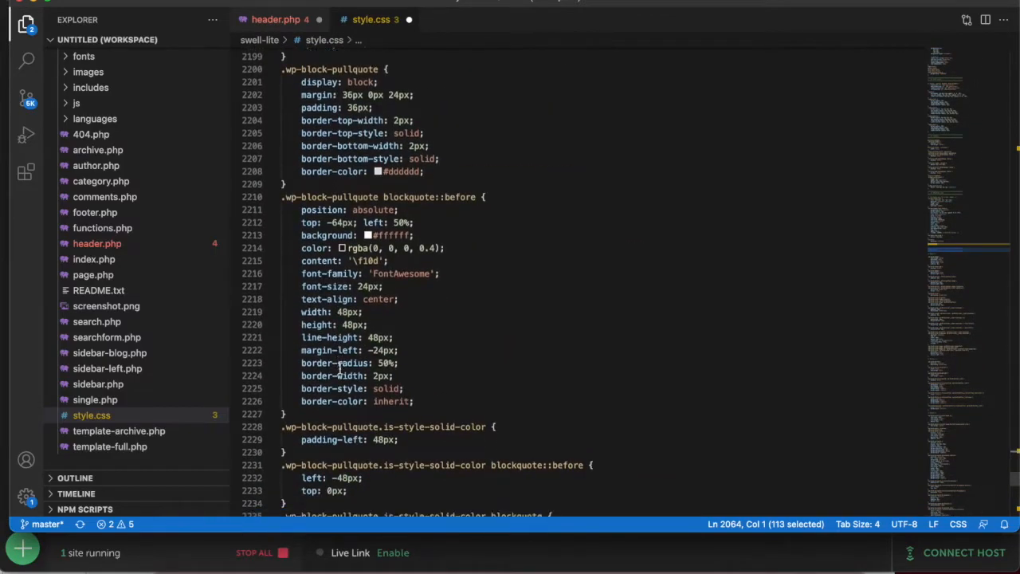
pyautogui.scroll(-12, 339, 369)
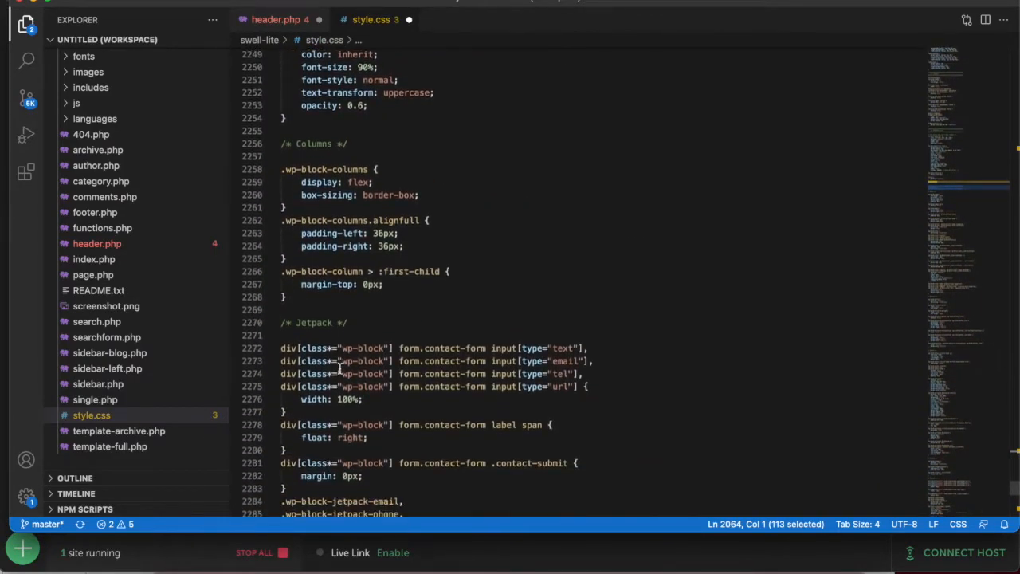
pyautogui.scroll(-9, 339, 368)
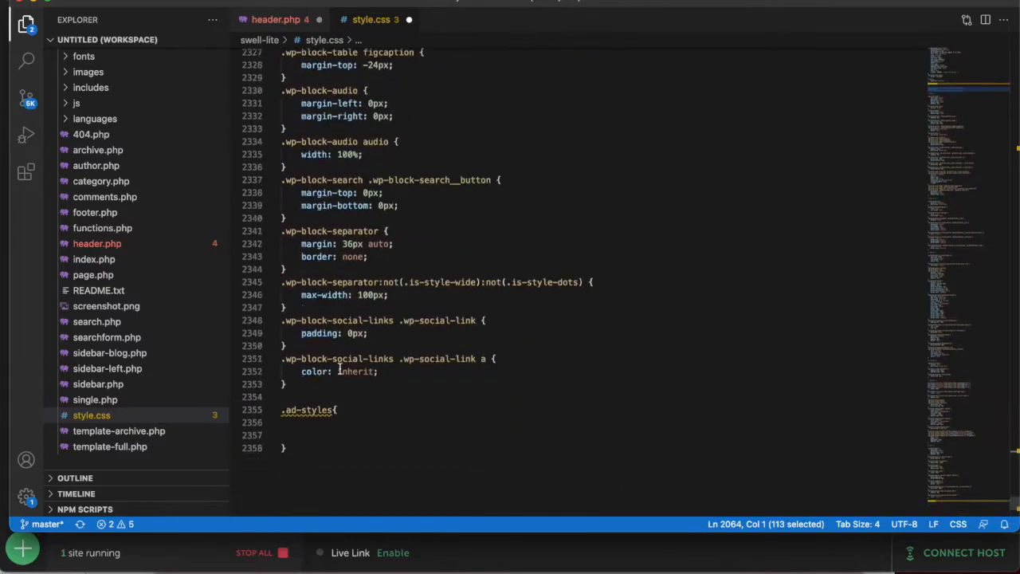
pyautogui.click(306, 213)
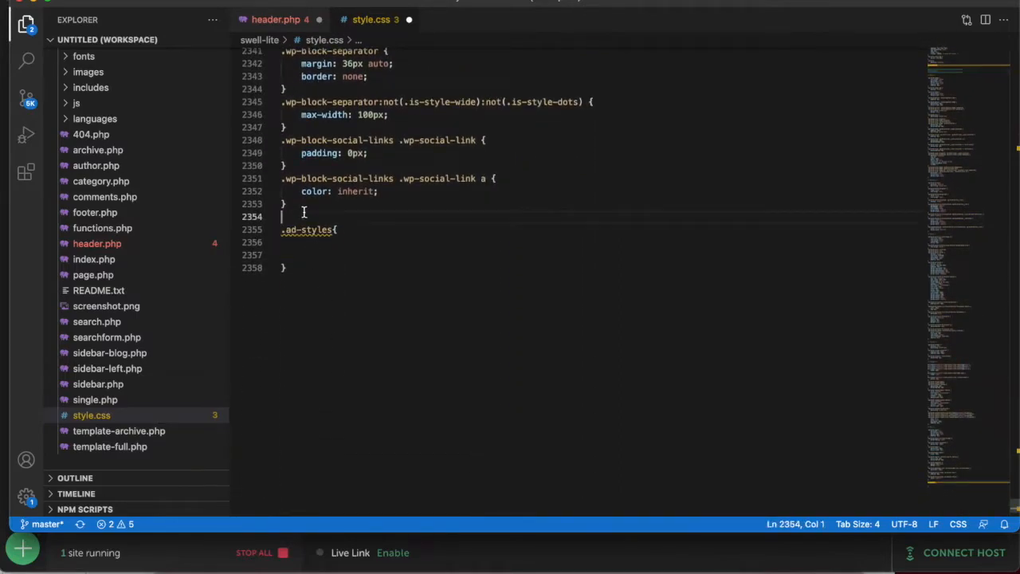
pyautogui.press('Return')
pyautogui.press('Return')
pyautogui.press('Return')
pyautogui.press('super+v')
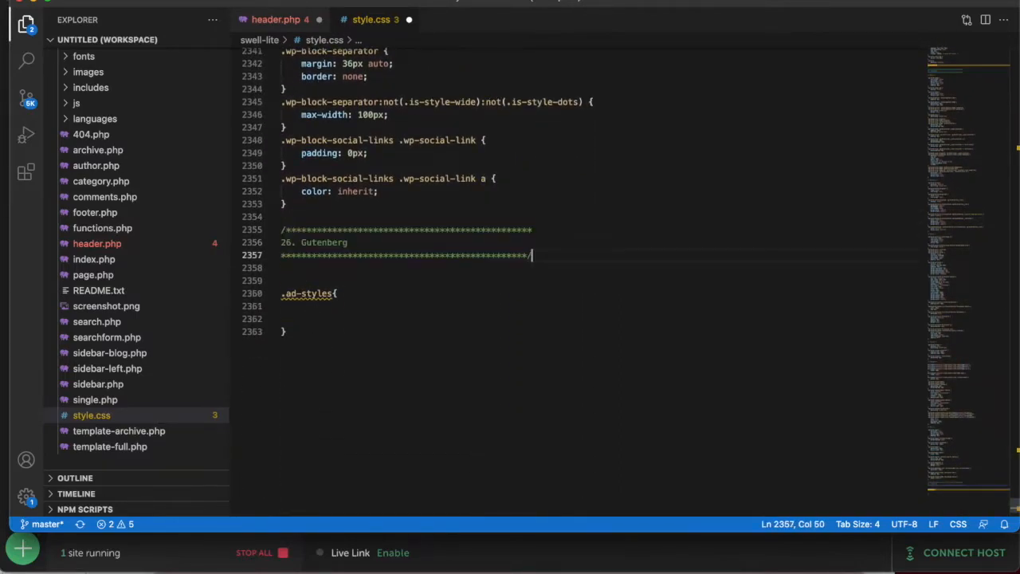
# Change the pasted section heading comment above the .ad-styles rule to "27. Ad Styling".
pyautogui.doubleClick(321, 243)
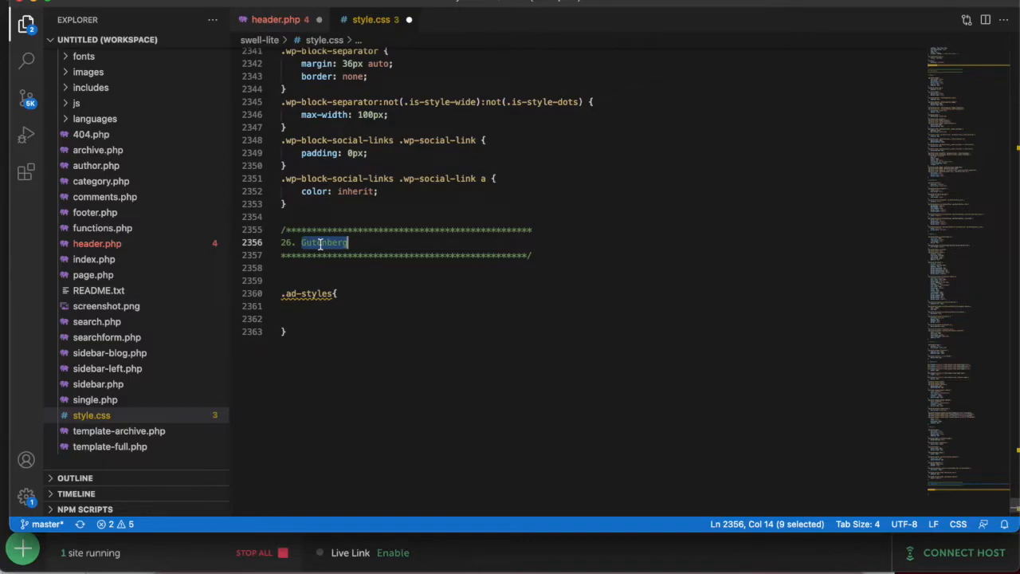
pyautogui.press('Left')
pyautogui.press('Left')
pyautogui.press('Left')
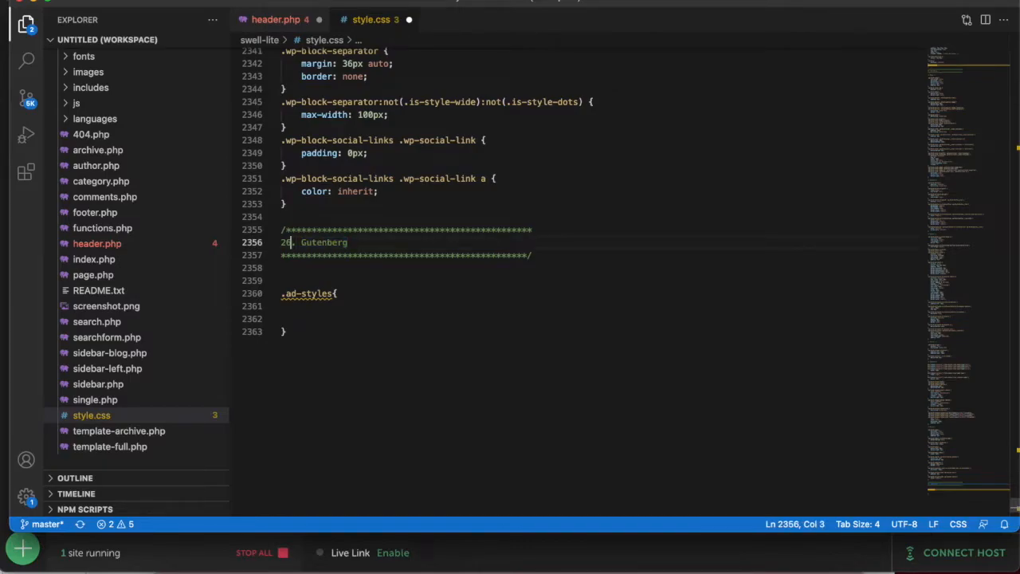
pyautogui.press('BackSpace')
pyautogui.write('7')
pyautogui.press('Right')
pyautogui.press('Right')
pyautogui.press('Right')
pyautogui.press('Right')
pyautogui.press('Right')
pyautogui.press('Right')
pyautogui.press('Right')
pyautogui.press('Right')
pyautogui.press('Right')
pyautogui.press('Right')
pyautogui.press('Right')
pyautogui.press('BackSpace')
pyautogui.press('BackSpace')
pyautogui.press('BackSpace')
pyautogui.press('BackSpace')
pyautogui.press('BackSpace')
pyautogui.press('BackSpace')
pyautogui.press('BackSpace')
pyautogui.press('BackSpace')
pyautogui.press('BackSpace')
pyautogui.write('Ads')
pyautogui.press('BackSpace')
pyautogui.press('BackSpace')
pyautogui.write('Styling')
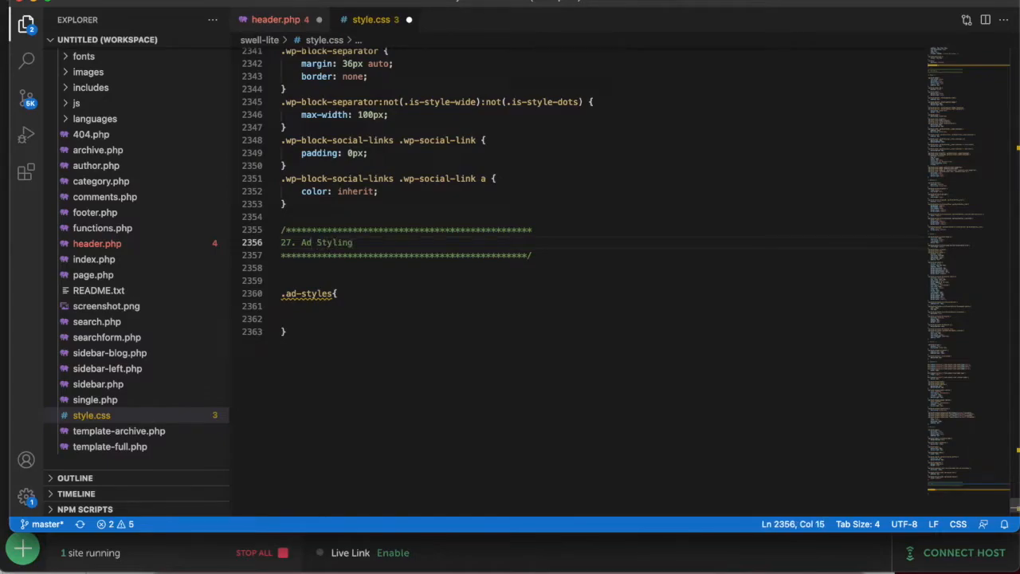
# Add margin-top: 20px; inside the .ad-styles rule and save style.css.
pyautogui.click(322, 317)
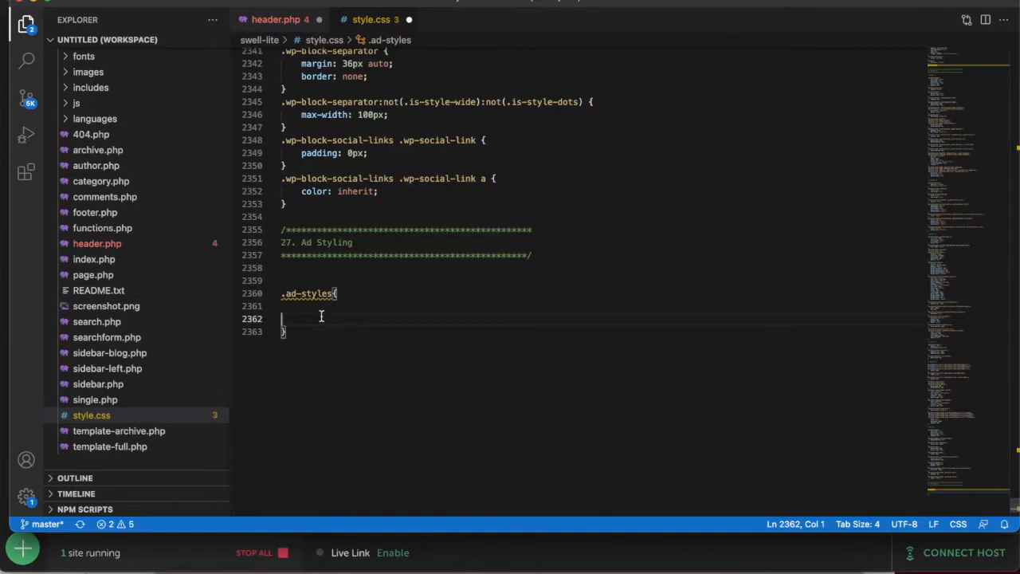
pyautogui.write('margin')
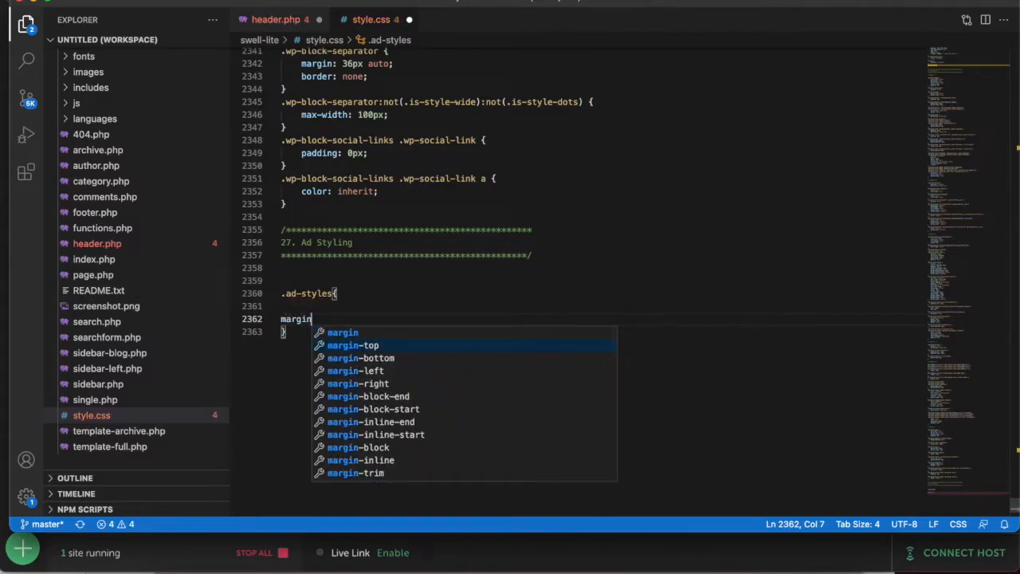
pyautogui.press('Down')
pyautogui.press('Return')
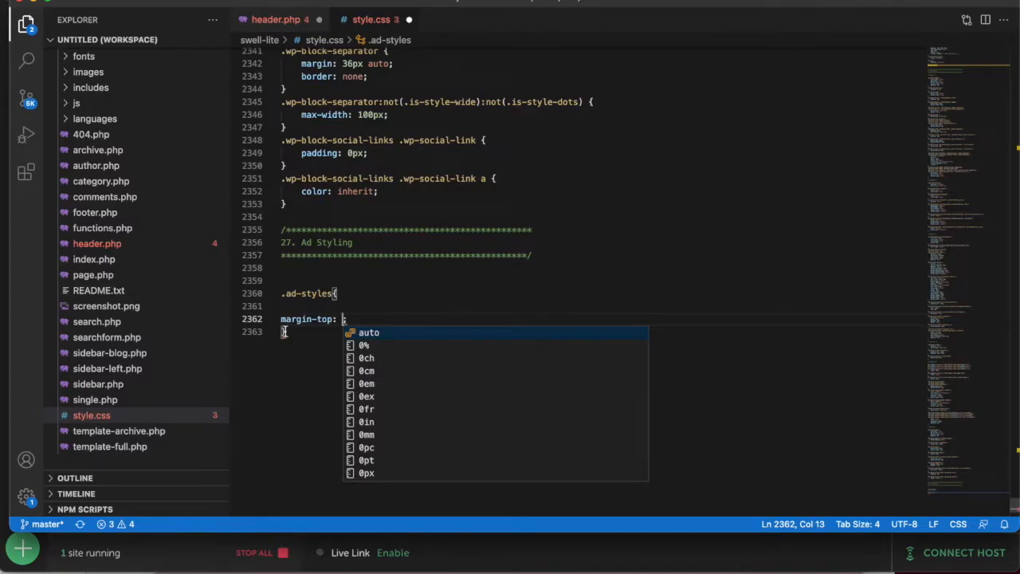
pyautogui.write('20px')
pyautogui.press('Right')
pyautogui.press('super+s')
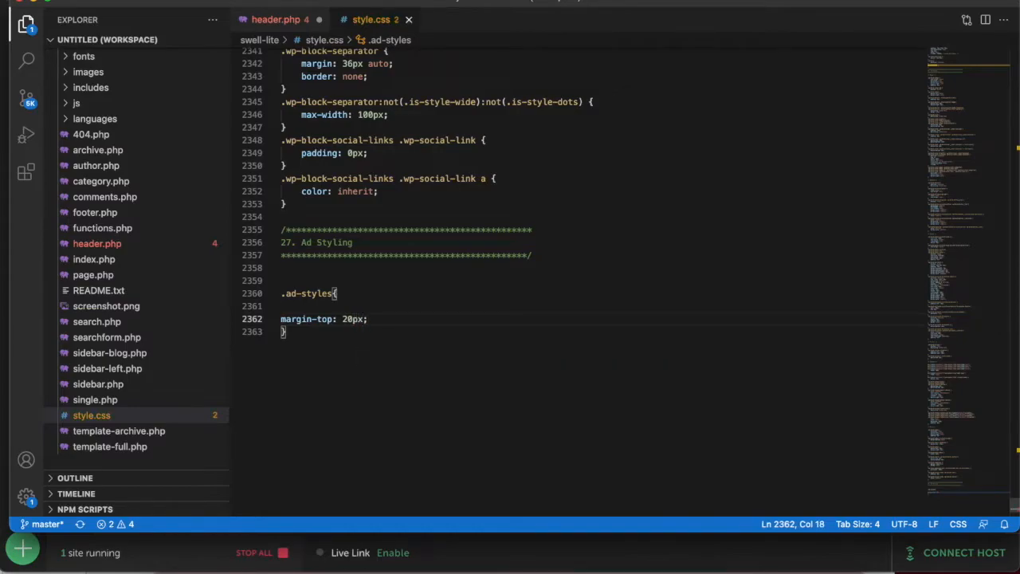
# Switch to the browser and reload the Moon post to check the leaderboard ad's spacing below the header image.
pyautogui.hotkey('ctrl', 'Right')
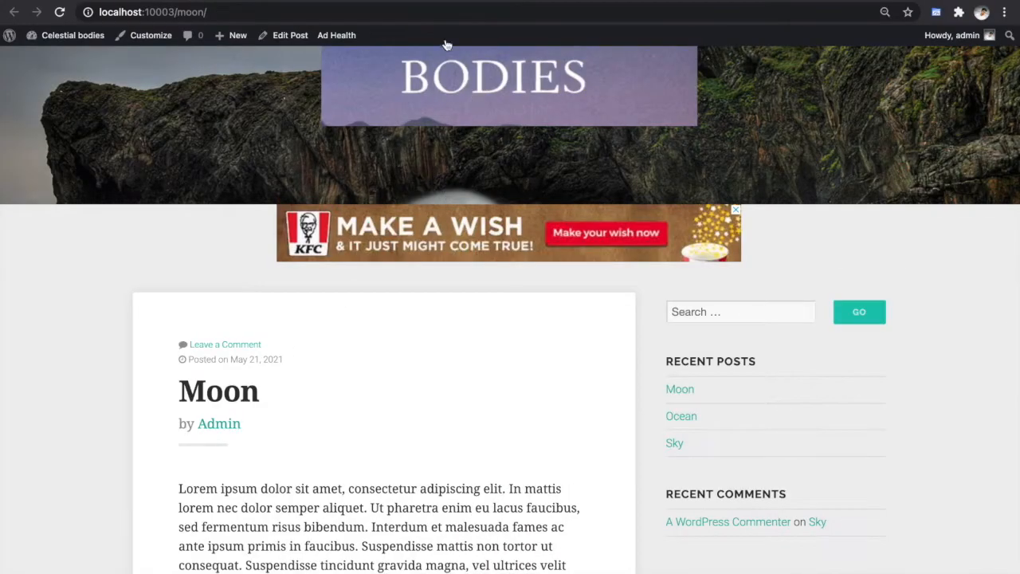
pyautogui.click(404, 12)
pyautogui.press('Return')
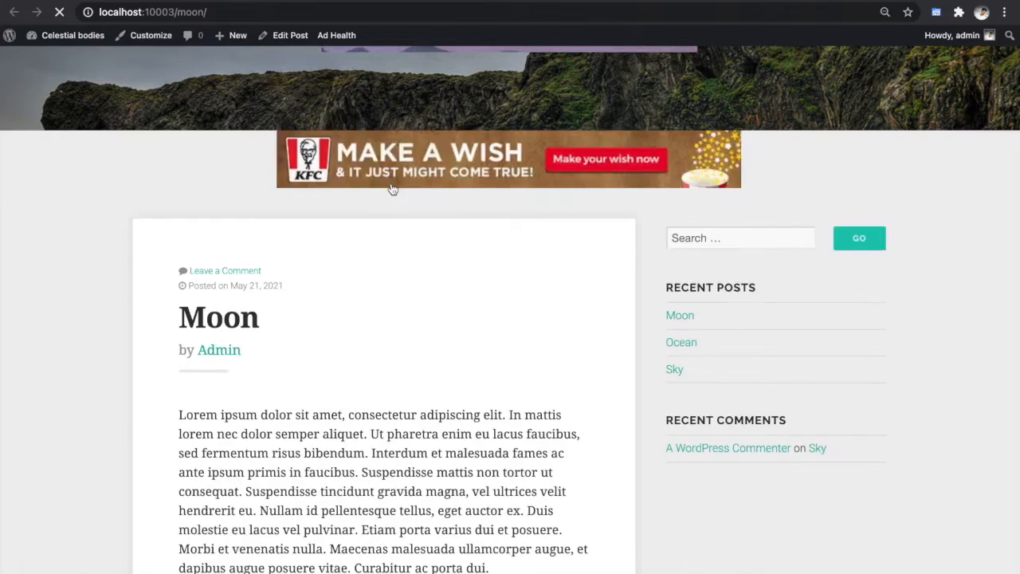
# Switch to the code editor, save header.php with its ad-styles class, and return to style.css.
pyautogui.click(346, 10)
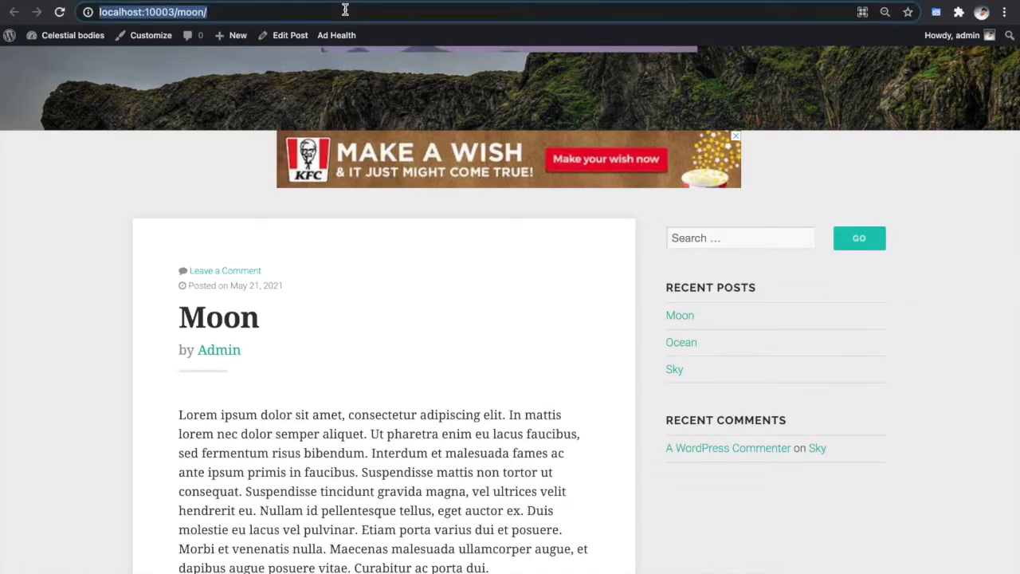
pyautogui.hotkey('ctrl', 'Left')
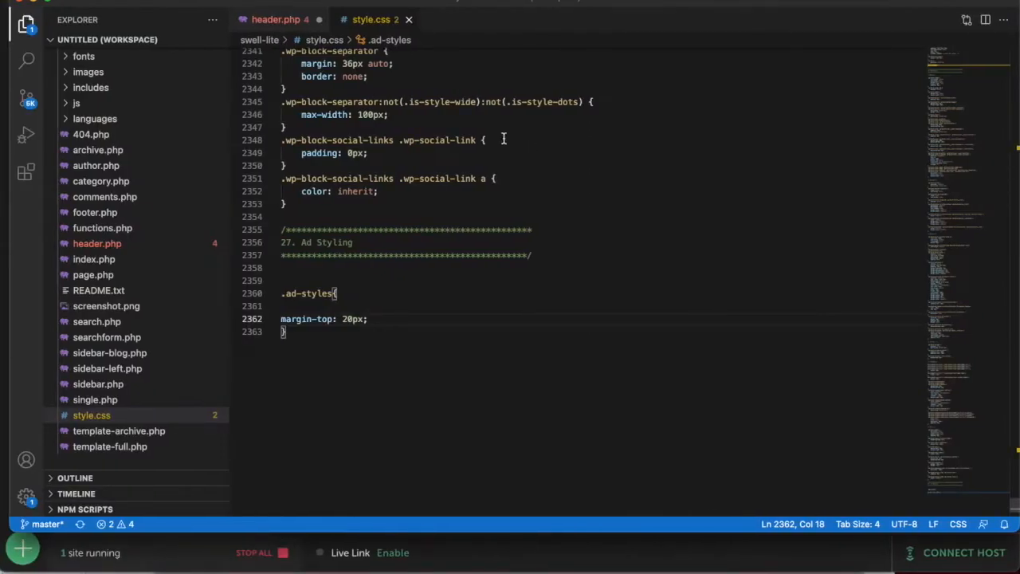
pyautogui.click(286, 20)
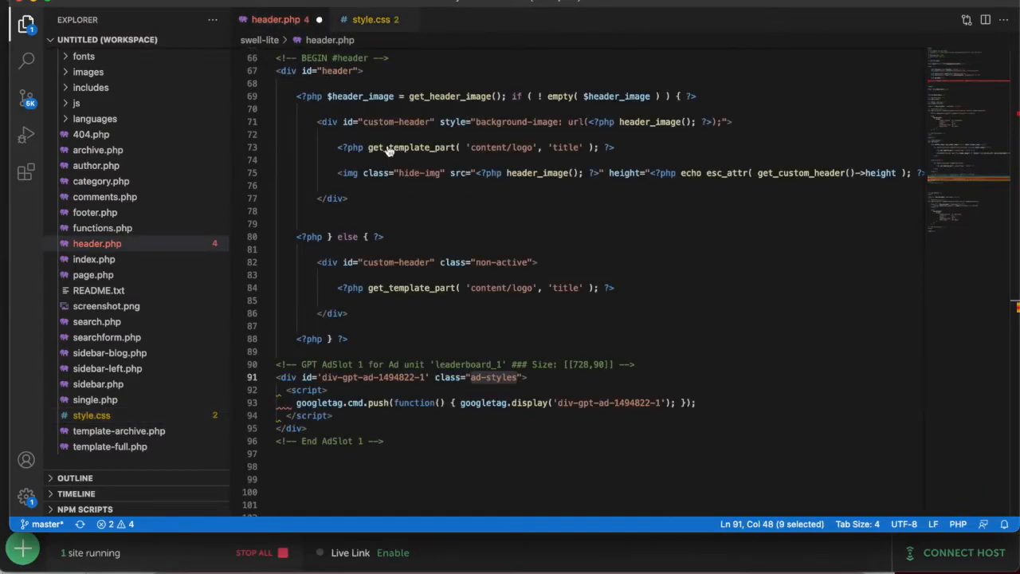
pyautogui.click(467, 264)
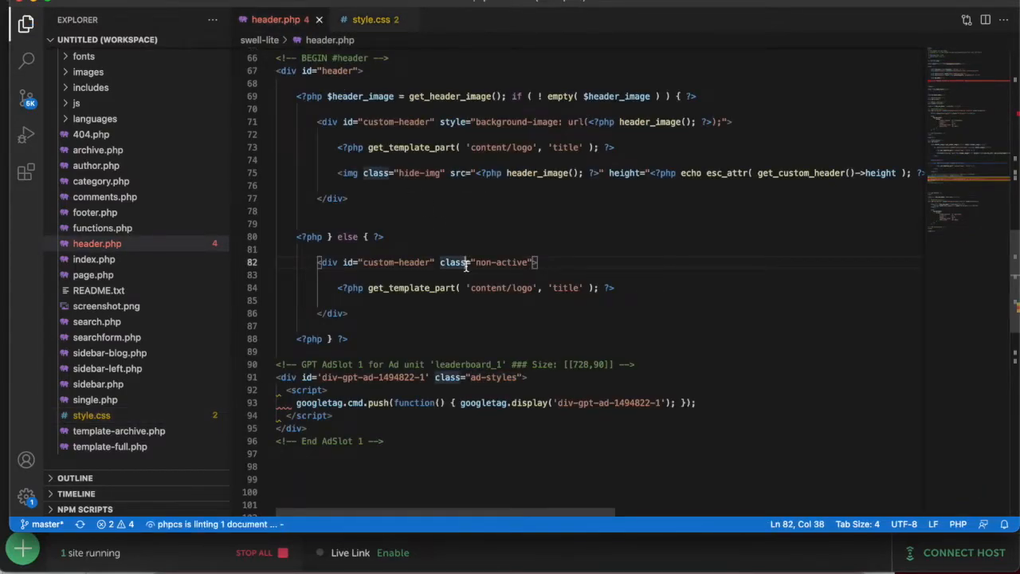
pyautogui.click(363, 23)
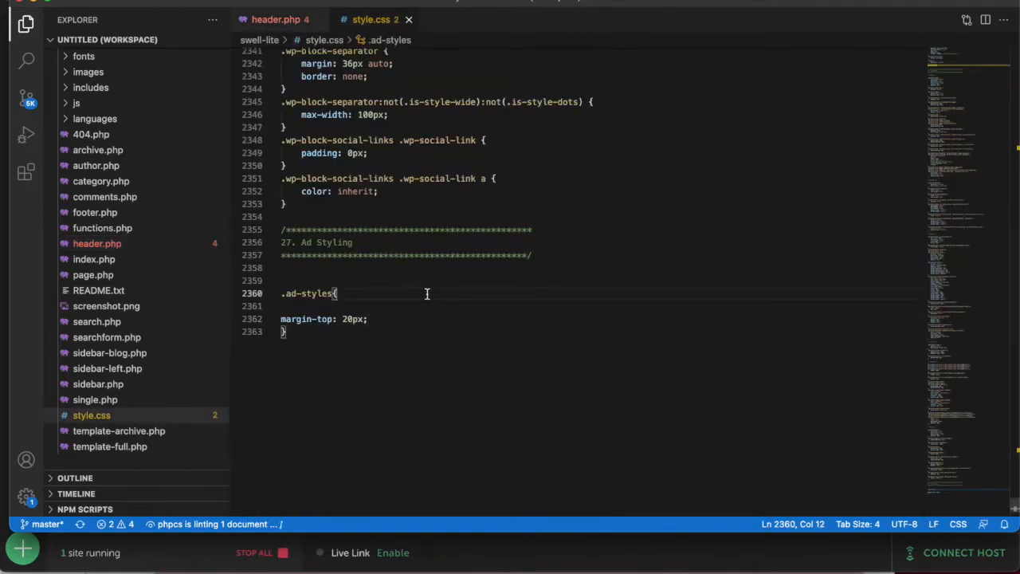
# Switch to the browser and reload the Moon post to check the spacing around the leaderboard ad.
pyautogui.press('super+Tab')
pyautogui.click(382, 16)
pyautogui.tripleClick(381, 18)
pyautogui.press('Return')
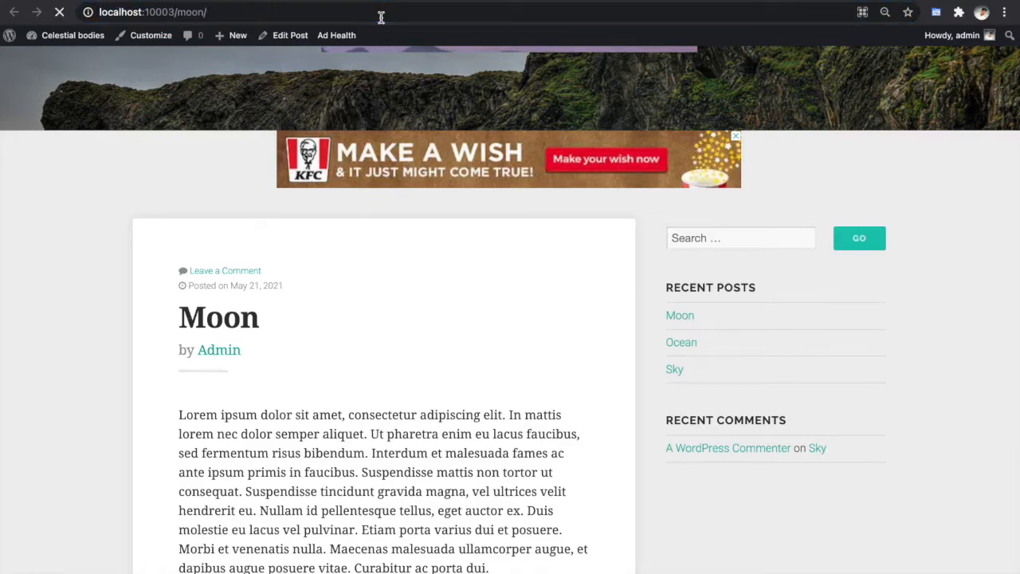
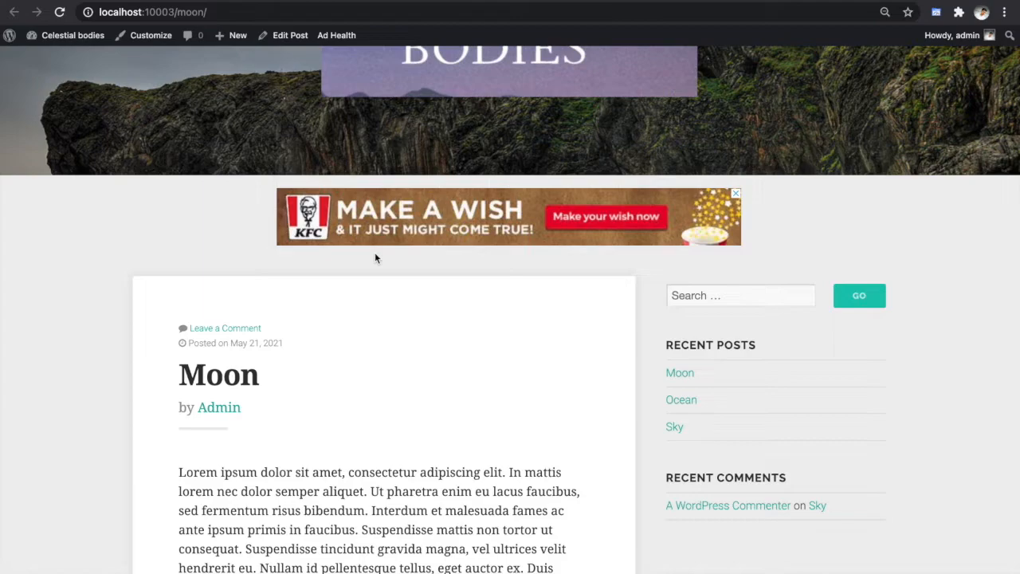
pyautogui.scroll(-4, 374, 257)
pyautogui.scroll(4, 373, 316)
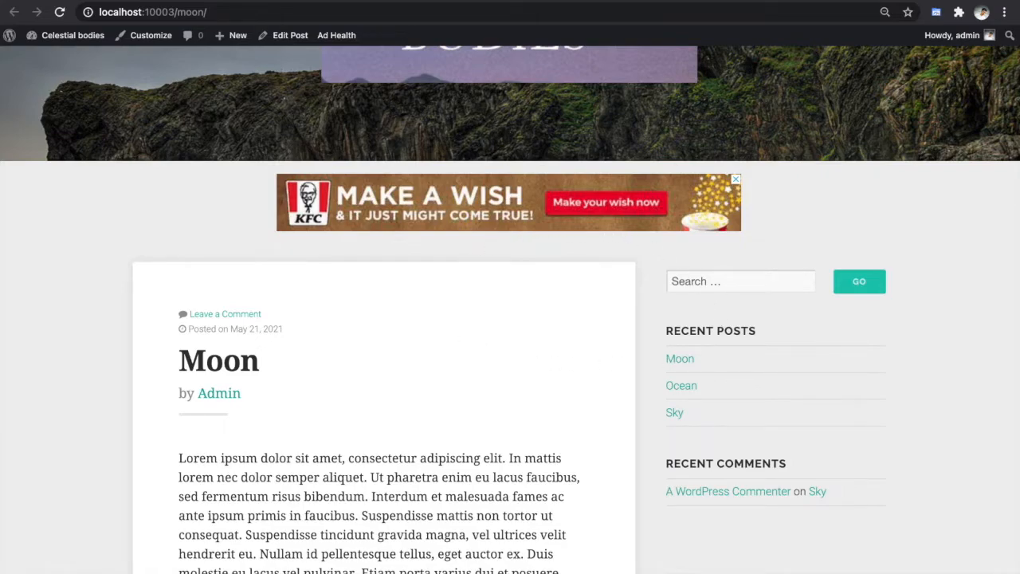
# Return to the WordPress admin and open the Widgets page of the theme.
pyautogui.click(383, 1)
pyautogui.click(267, 1)
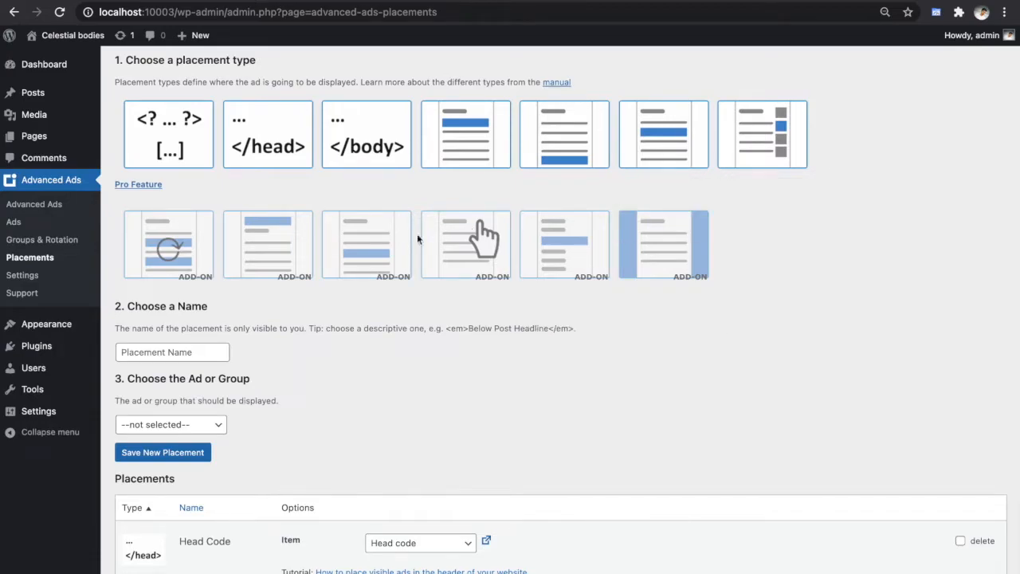
pyautogui.moveTo(34, 322)
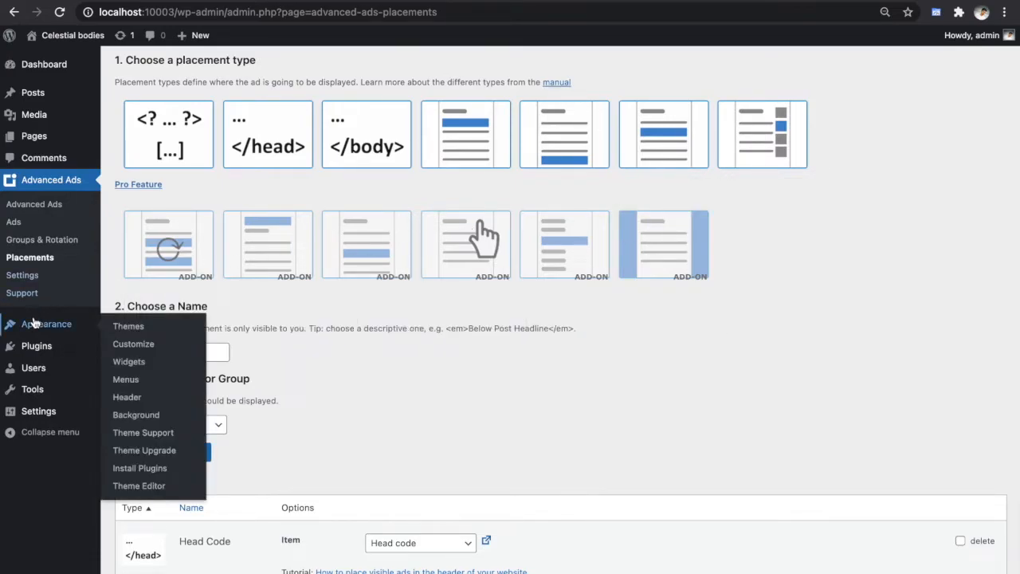
pyautogui.click(128, 362)
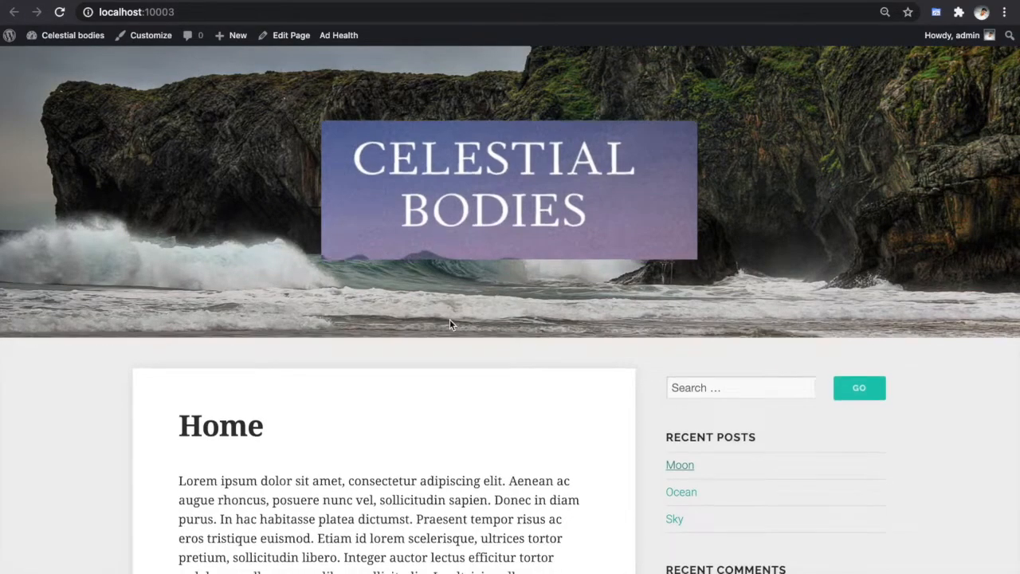
# Reload the Home page to check its ads and sidebar, and go back to the Moon post.
pyautogui.scroll(-3, 449, 319)
pyautogui.scroll(1, 450, 318)
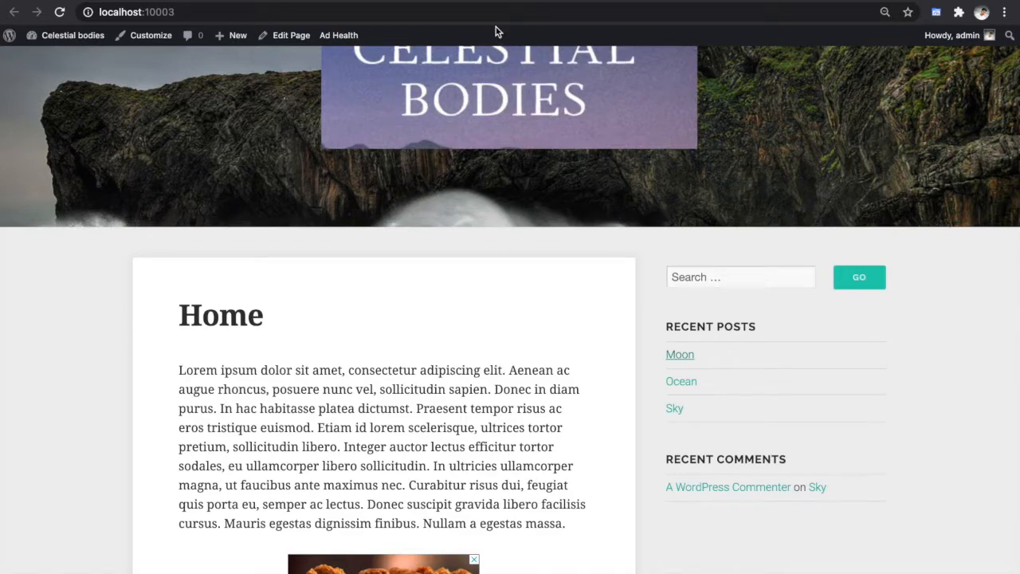
pyautogui.click(465, 10)
pyautogui.press('Return')
pyautogui.click(522, 0)
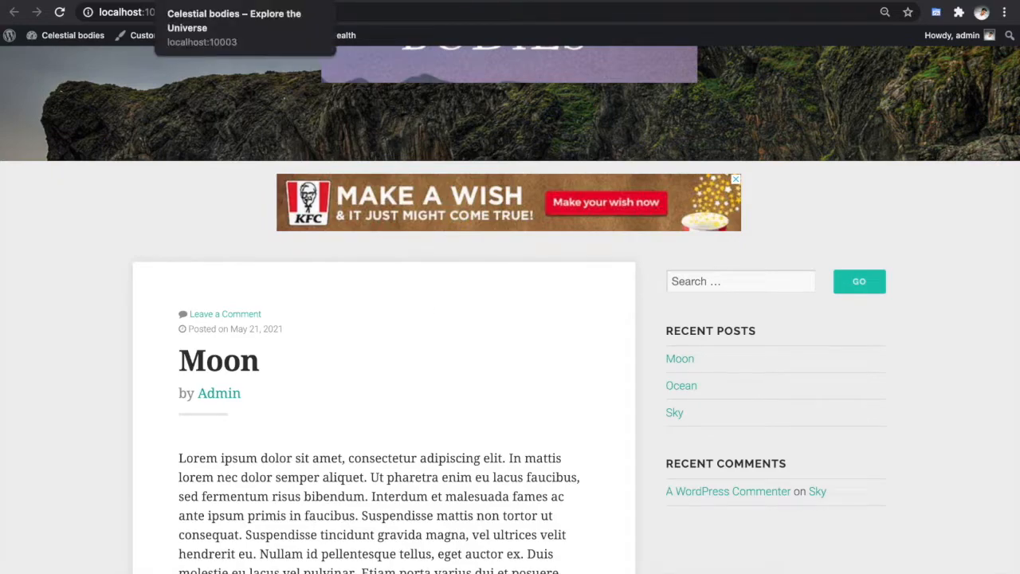
# Compare the Default Sidebar widgets in the admin with the sidebar displayed on the Moon post.
pyautogui.click(223, 2)
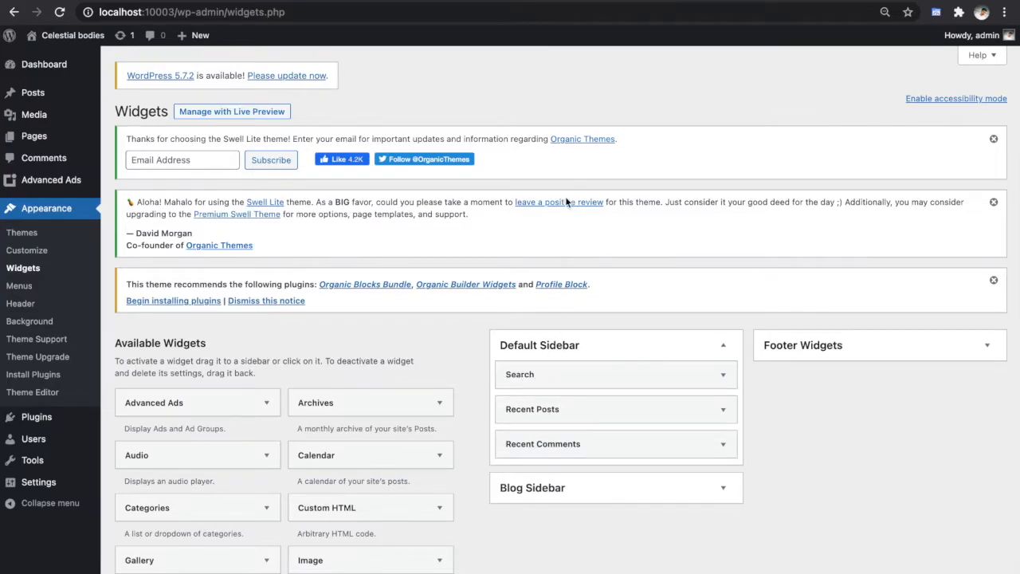
pyautogui.click(420, 0)
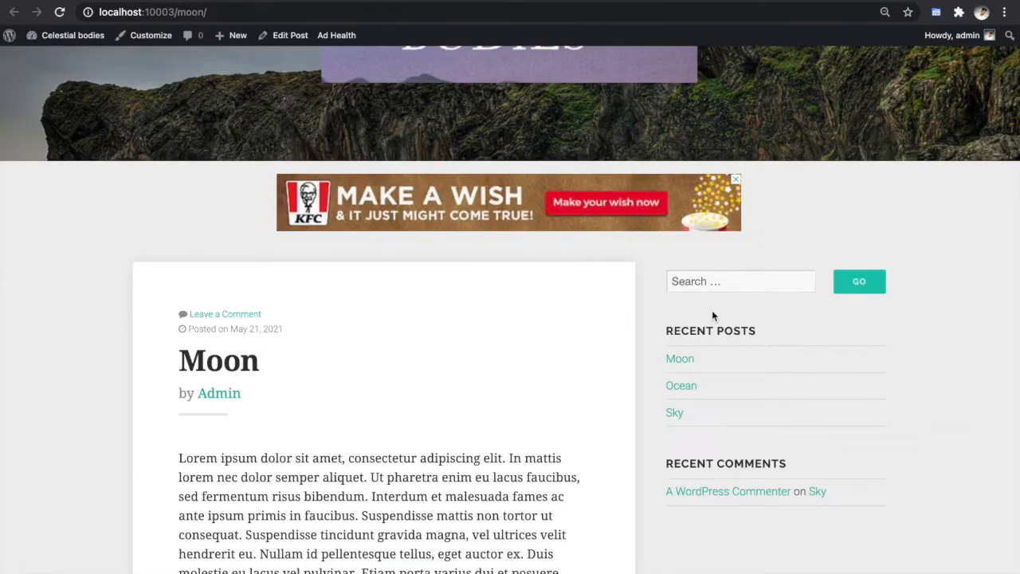
pyautogui.click(239, 4)
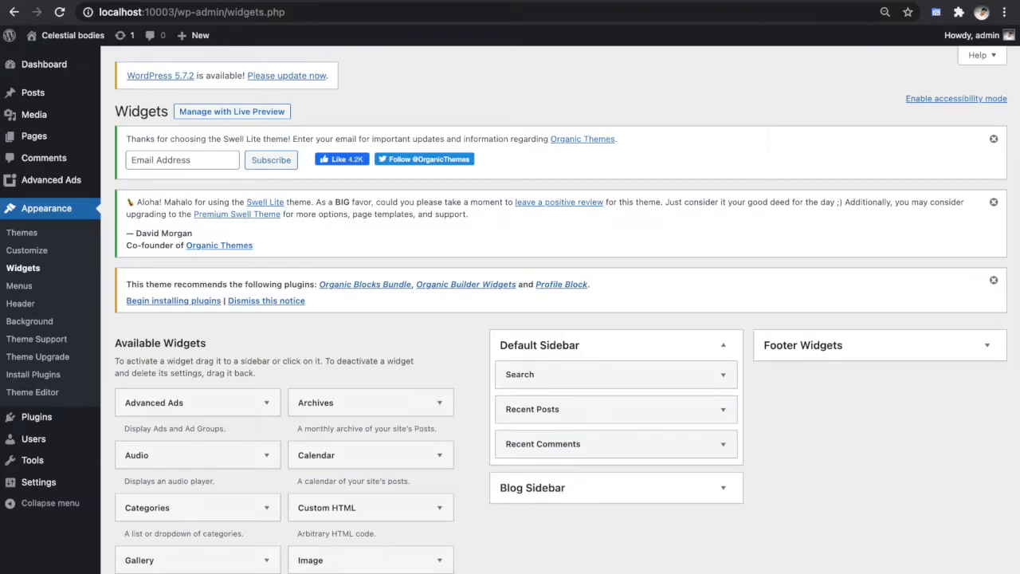
pyautogui.click(419, 2)
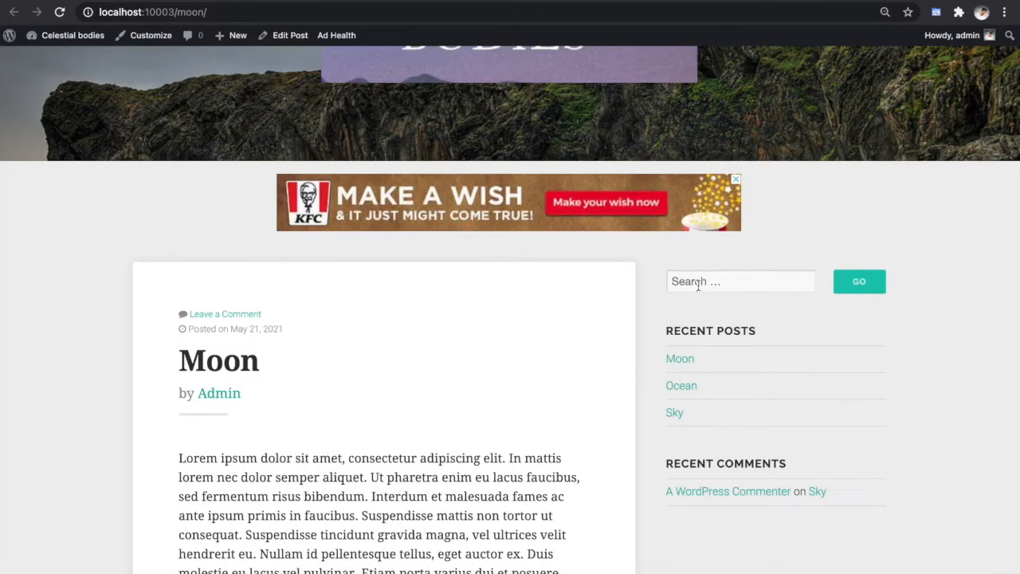
# On the Widgets page, add a Custom HTML widget to Default Sidebar between Search and Recent Posts.
pyautogui.click(239, 2)
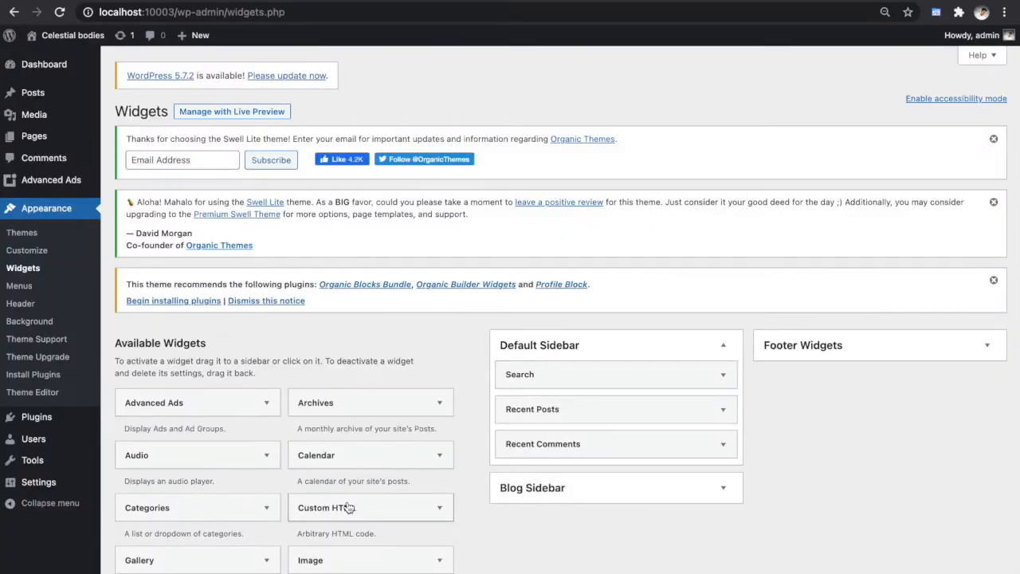
pyautogui.moveTo(344, 515); pyautogui.dragTo(572, 406)
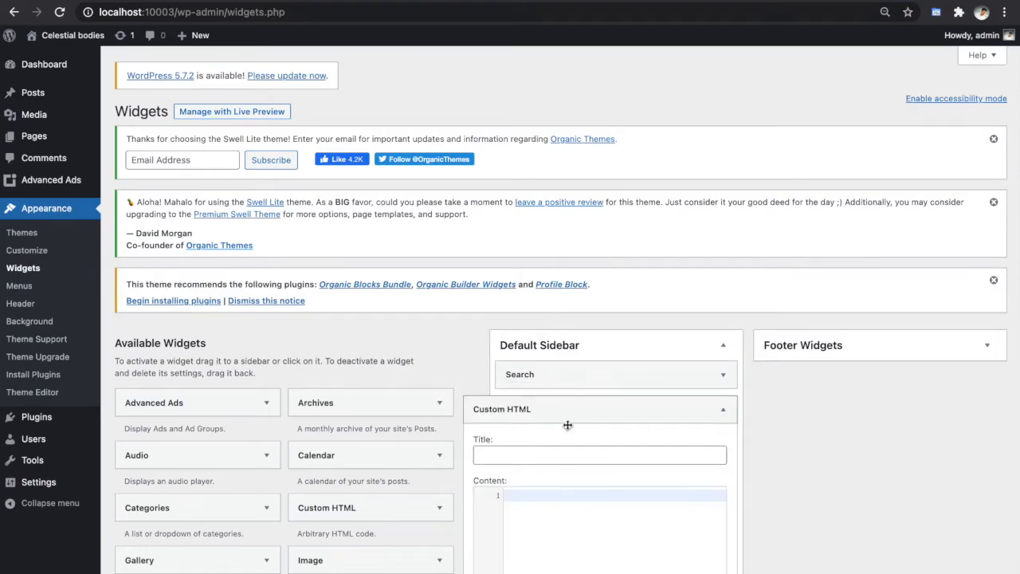
pyautogui.scroll(-2, 535, 500)
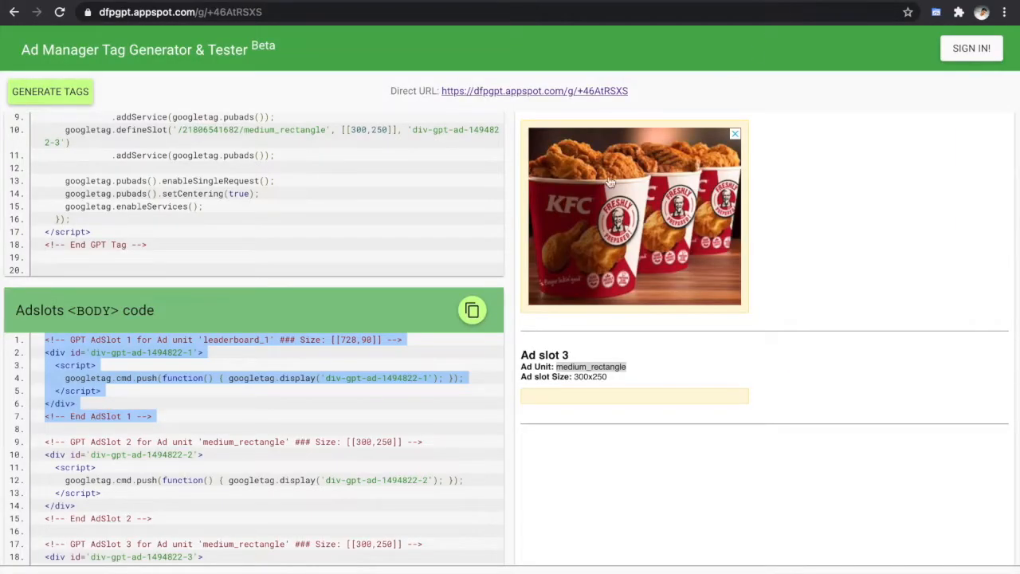
# Copy the full AdSlot 3 medium_rectangle block from the Adslots body code in Ad Manager Tag Generator & Tester.
pyautogui.scroll(-3, 262, 379)
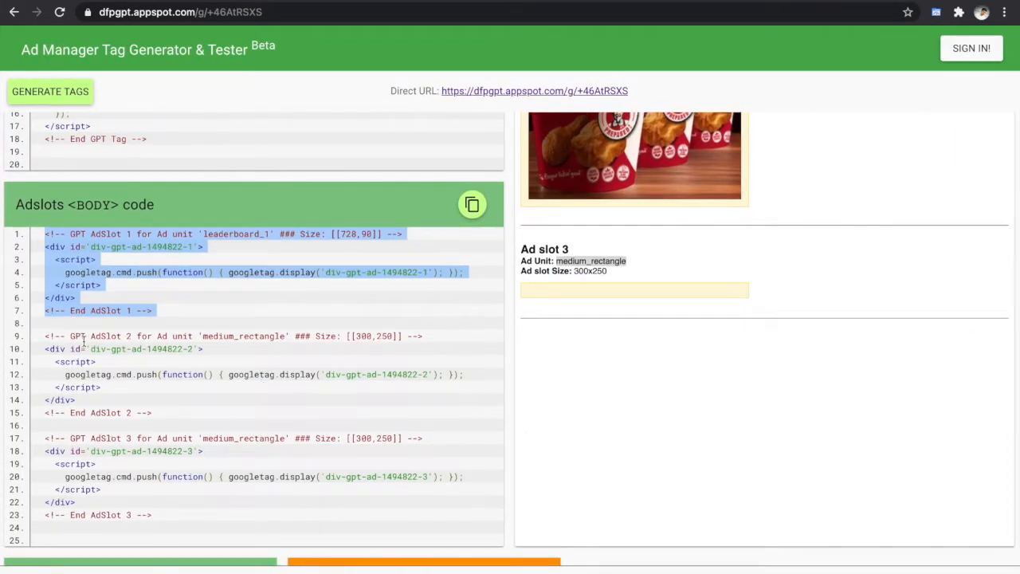
pyautogui.moveTo(46, 438); pyautogui.dragTo(157, 515)
pyautogui.hotkey('ctrl', 'c')
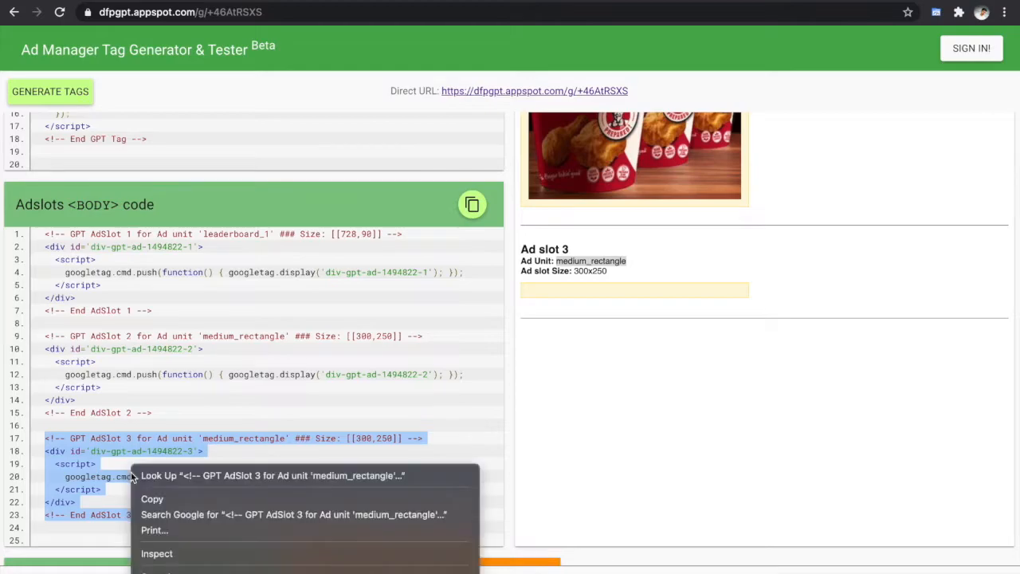
pyautogui.click(170, 499)
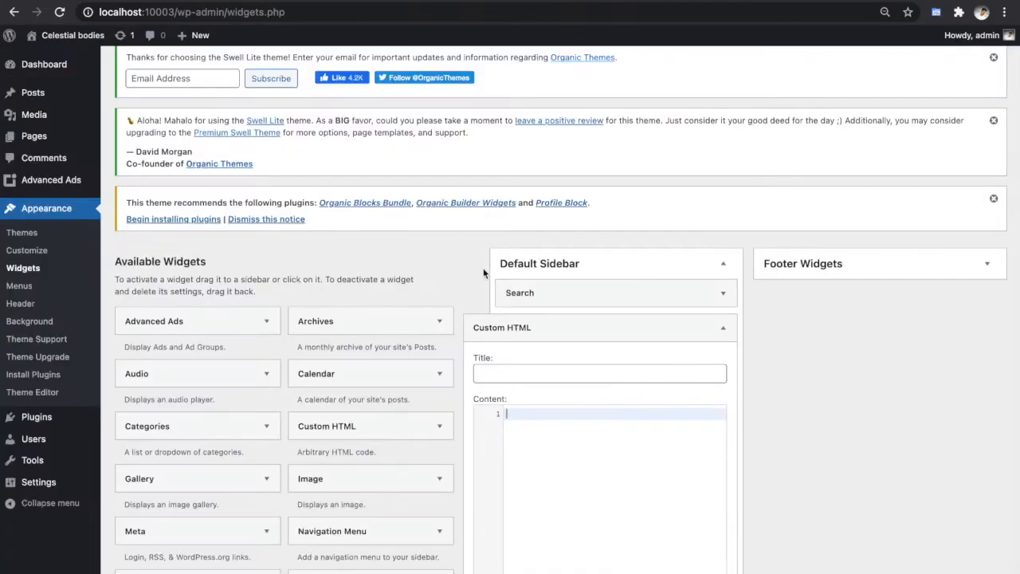
# Paste the AdSlot 3 code into the content of the Custom HTML widget, save the widget and close it.
pyautogui.hotkey('ctrl', 'v')
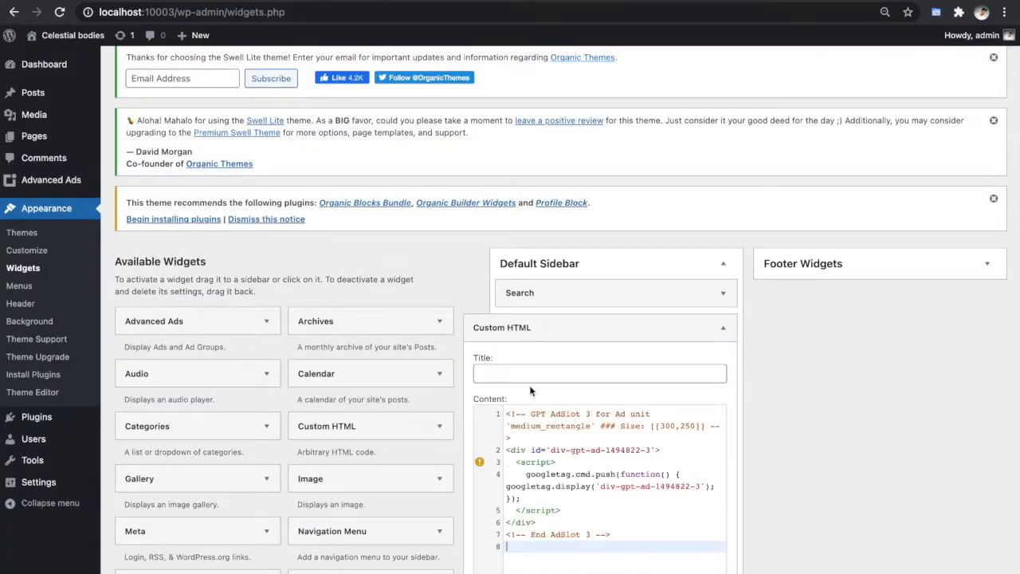
pyautogui.scroll(-4, 606, 415)
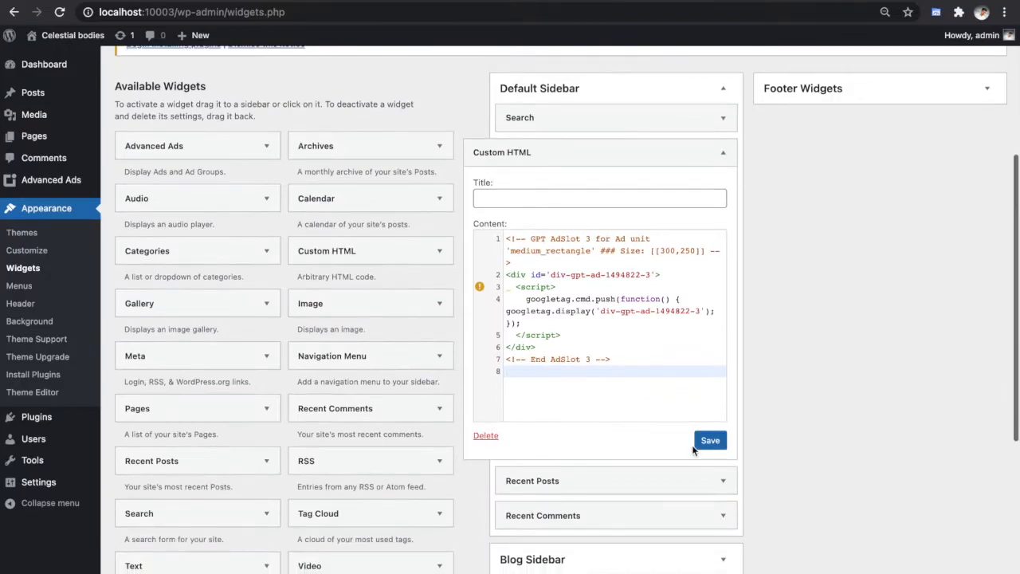
pyautogui.click(707, 441)
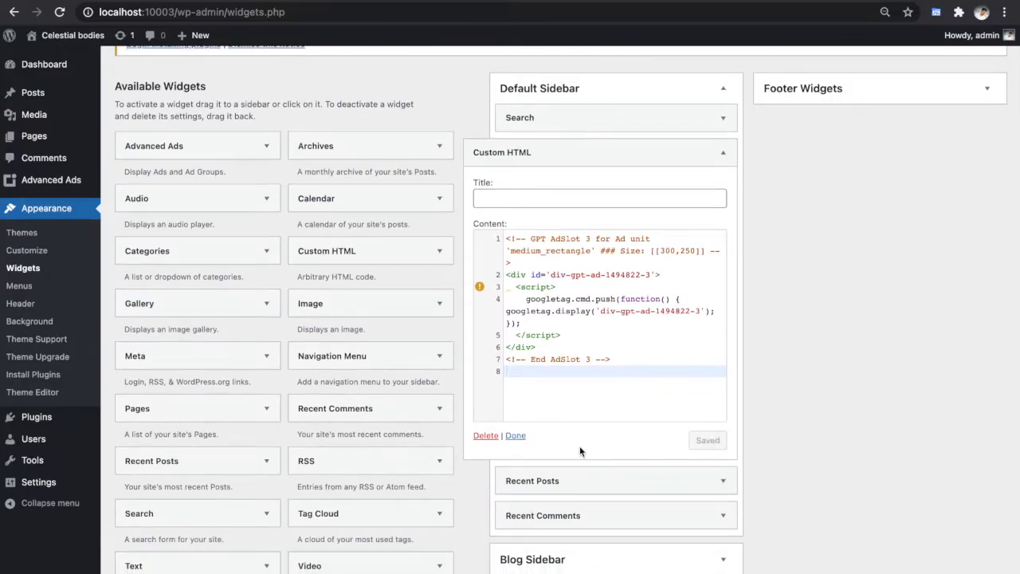
pyautogui.click(516, 437)
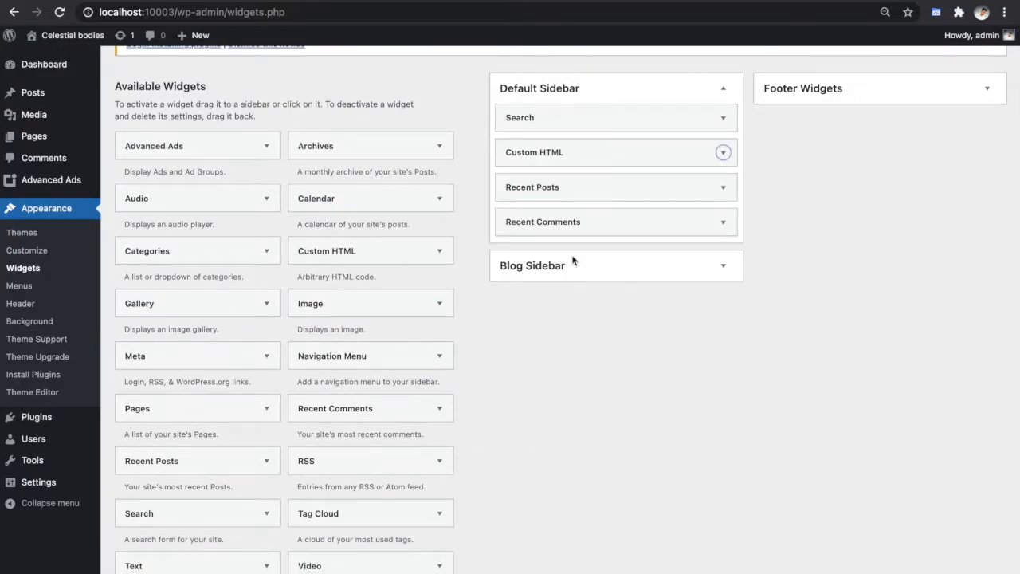
# Reload the Moon post and check the leaderboard, sidebar and in-content ads on the page.
pyautogui.click(421, 3)
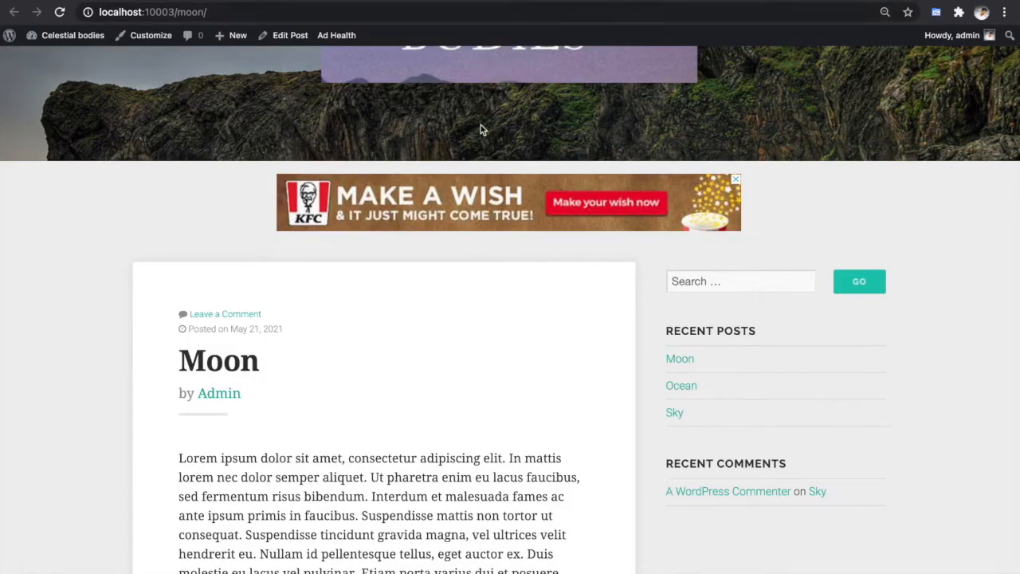
pyautogui.scroll(-4, 481, 129)
pyautogui.scroll(5, 481, 129)
pyautogui.click(395, 17)
pyautogui.press('Return')
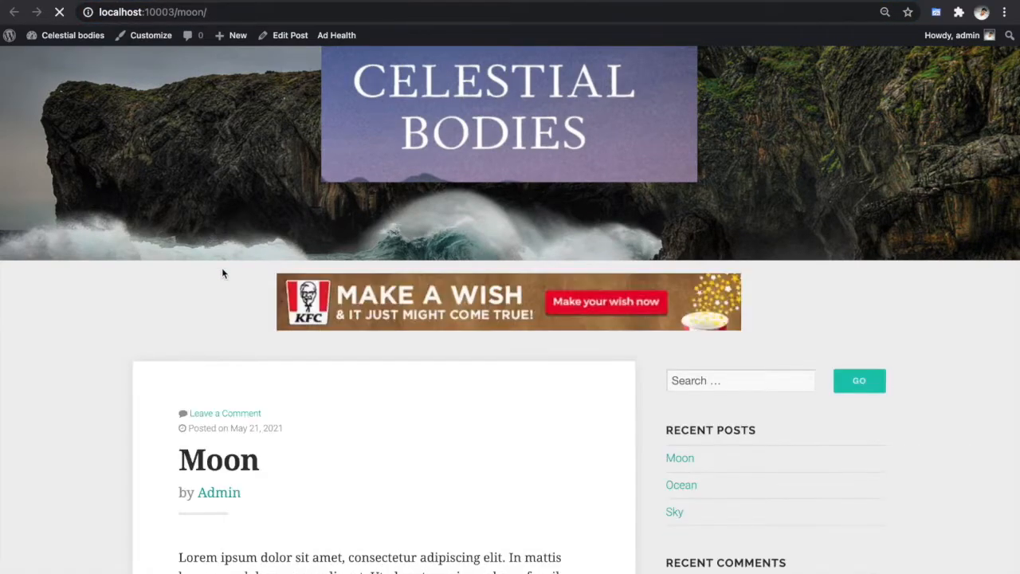
pyautogui.scroll(-1, 224, 321)
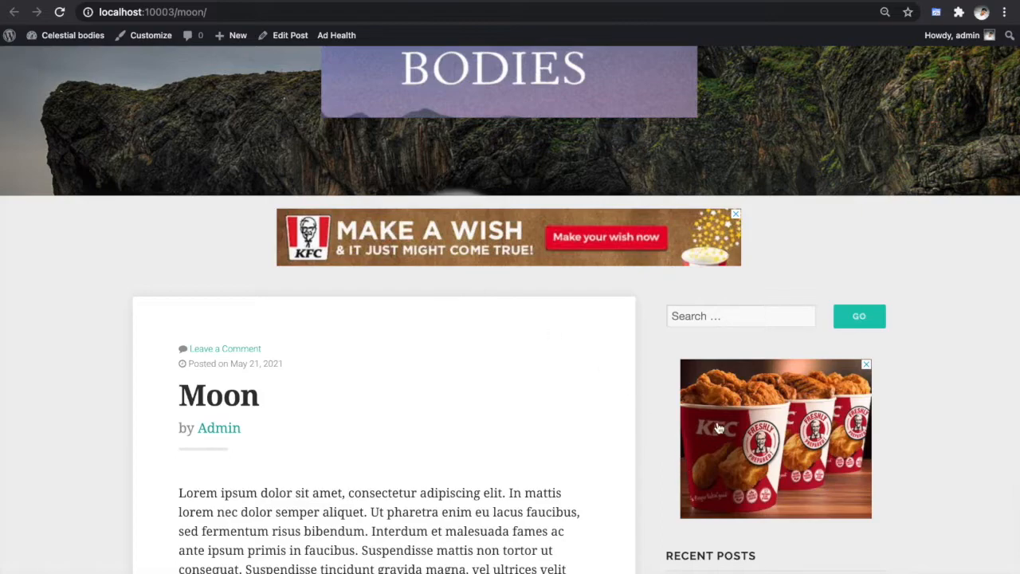
pyautogui.scroll(-5, 563, 469)
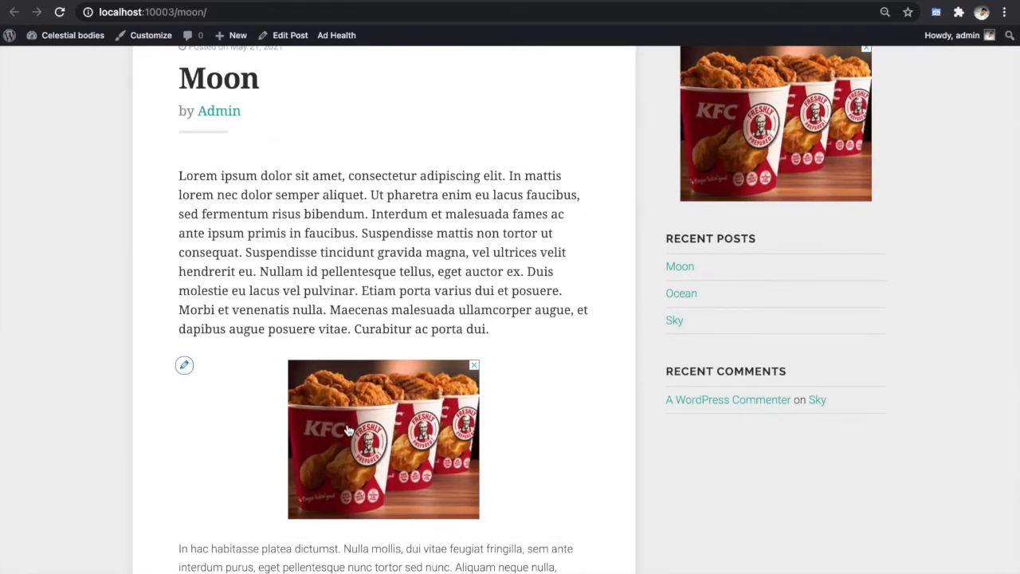
pyautogui.scroll(4, 347, 430)
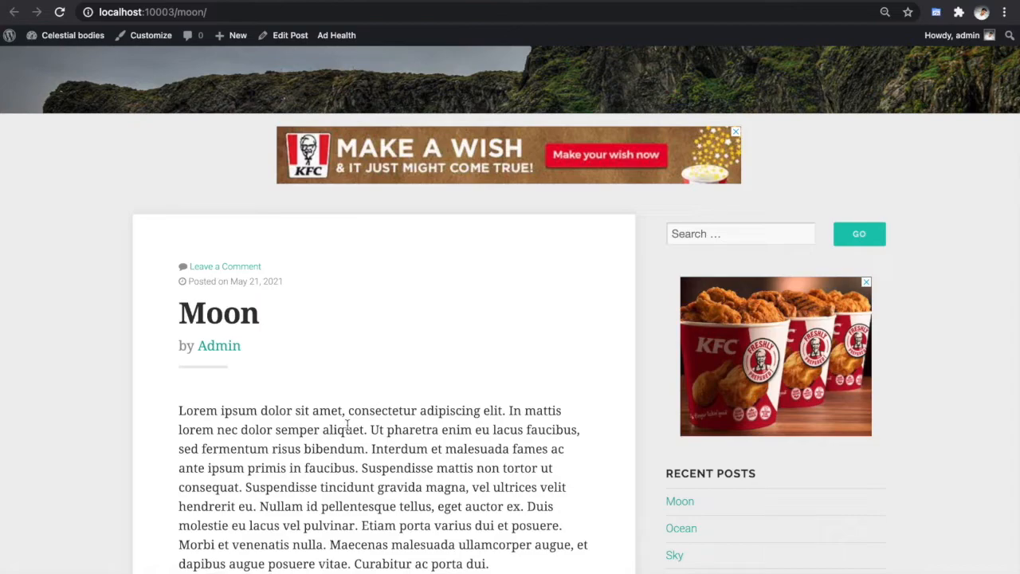
pyautogui.scroll(3, 647, 530)
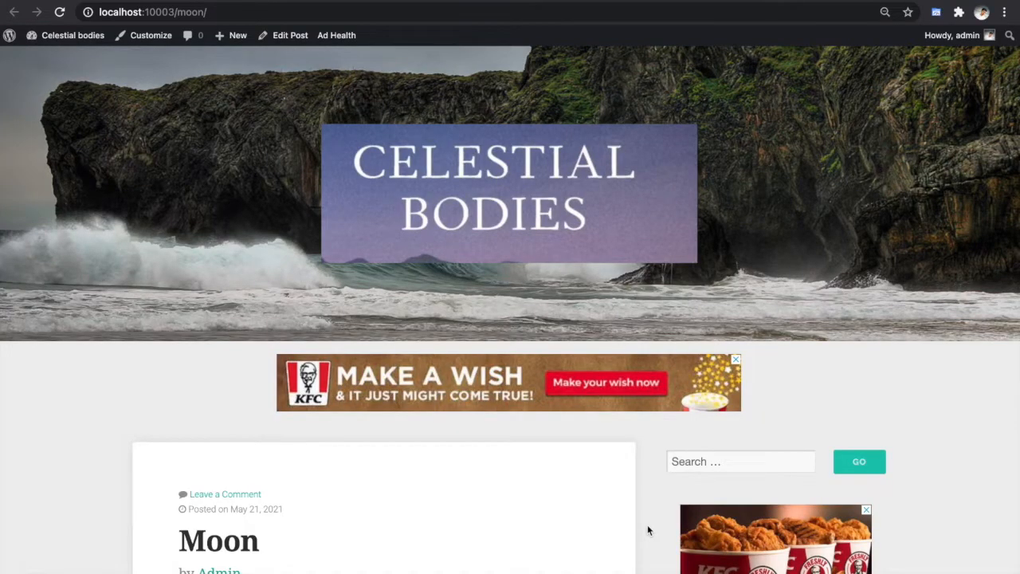
pyautogui.rightClick(189, 401)
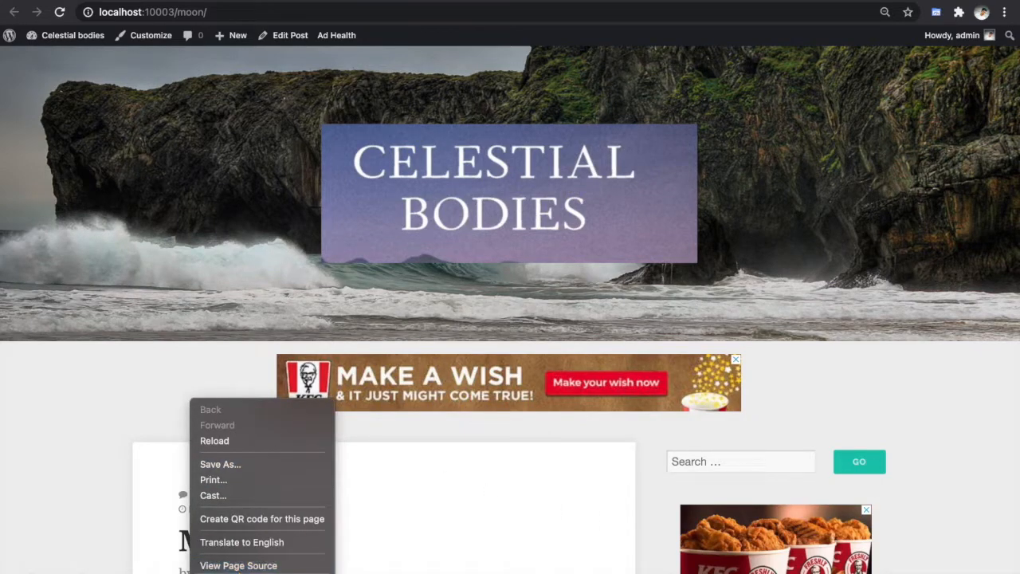
pyautogui.click(402, 311)
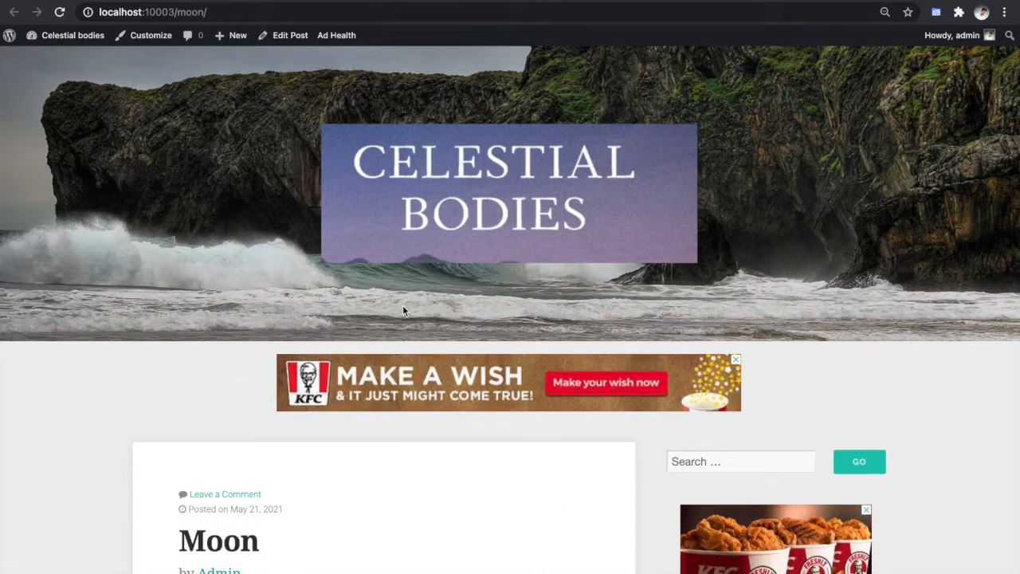
# Emulate a Pixel 2 XL with the developer tools' device mode on the Moon post and reload the page.
pyautogui.press('super+alt+i')
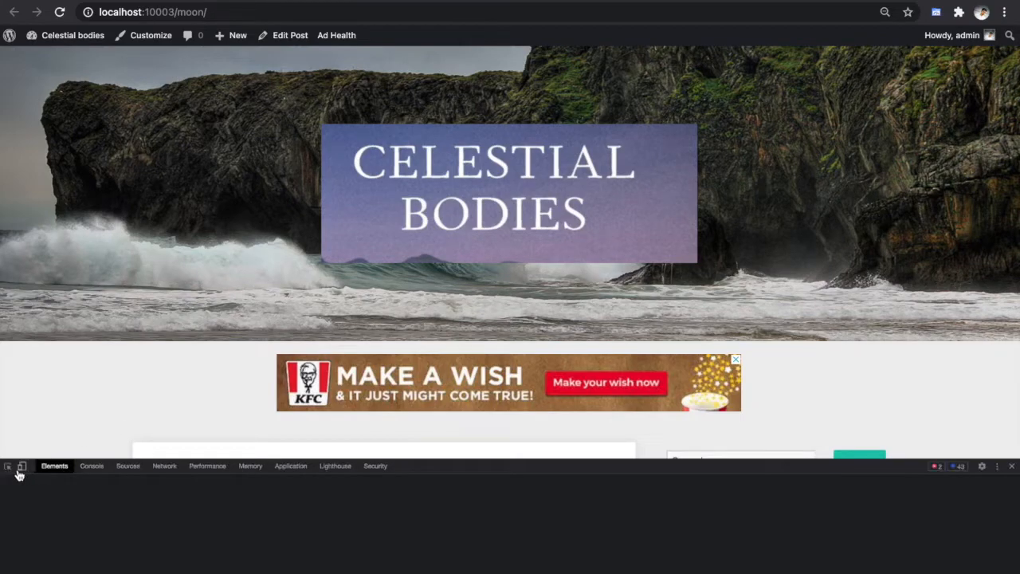
pyautogui.click(23, 471)
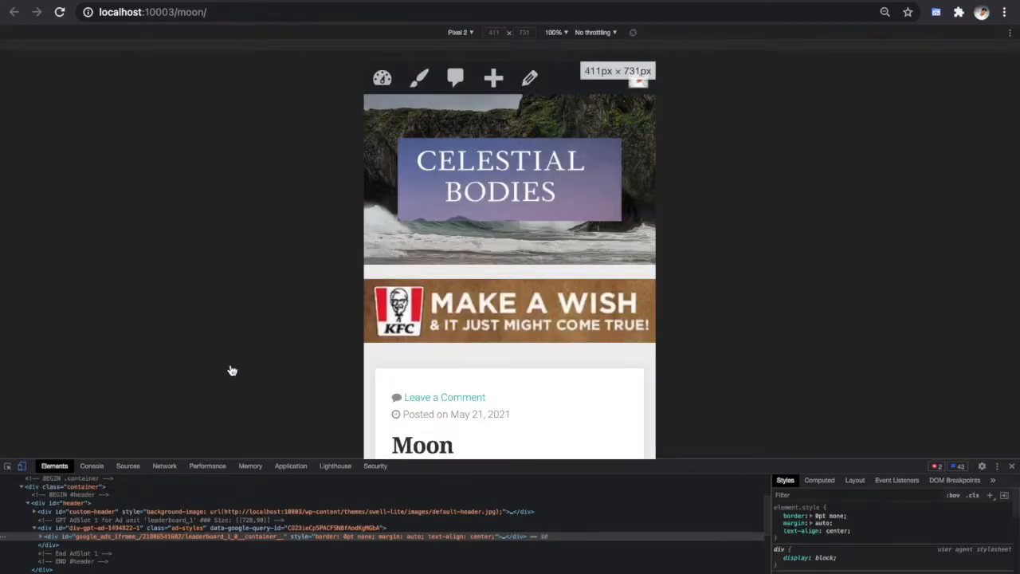
pyautogui.click(462, 33)
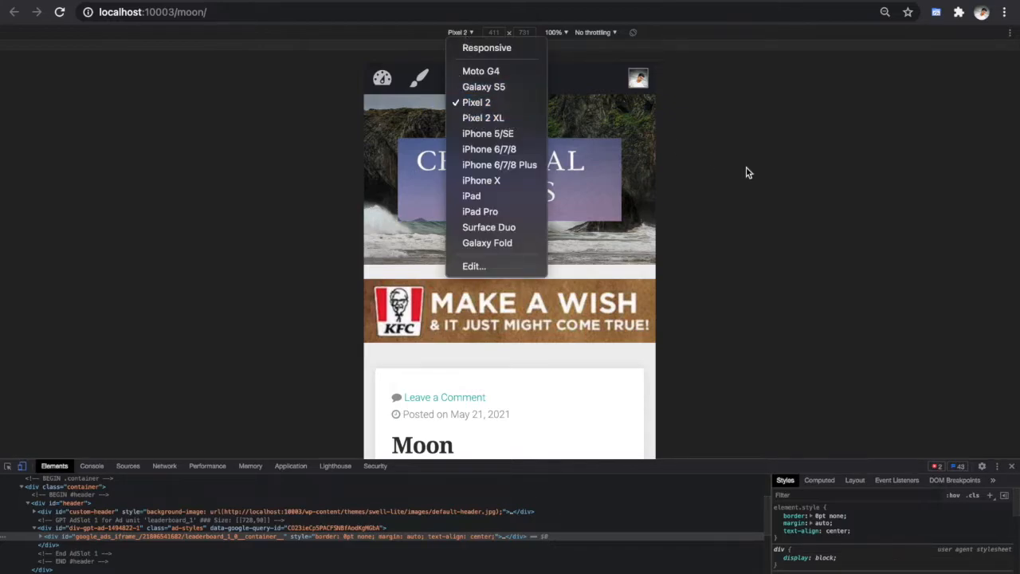
pyautogui.click(513, 120)
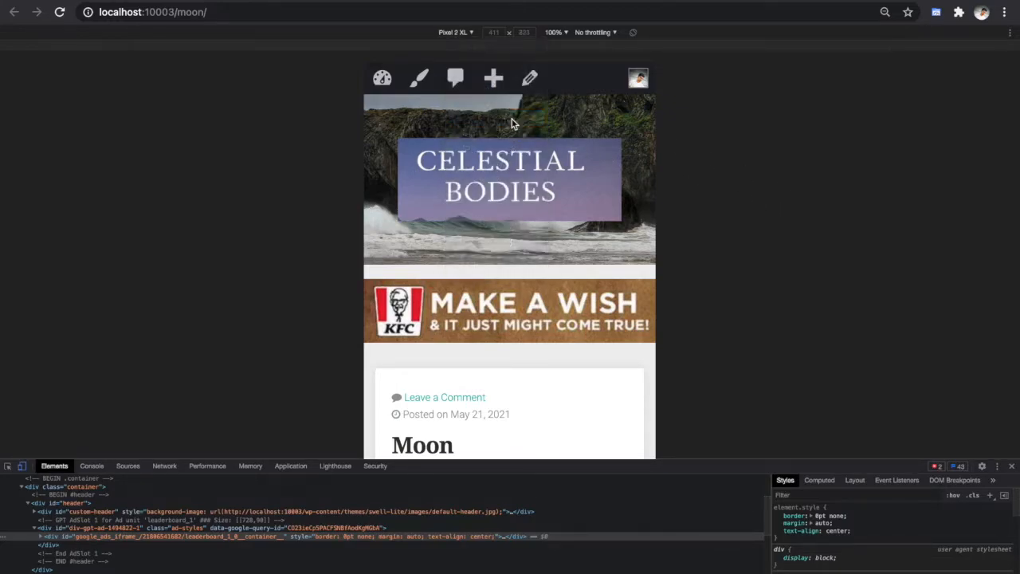
pyautogui.click(498, 10)
pyautogui.press('Return')
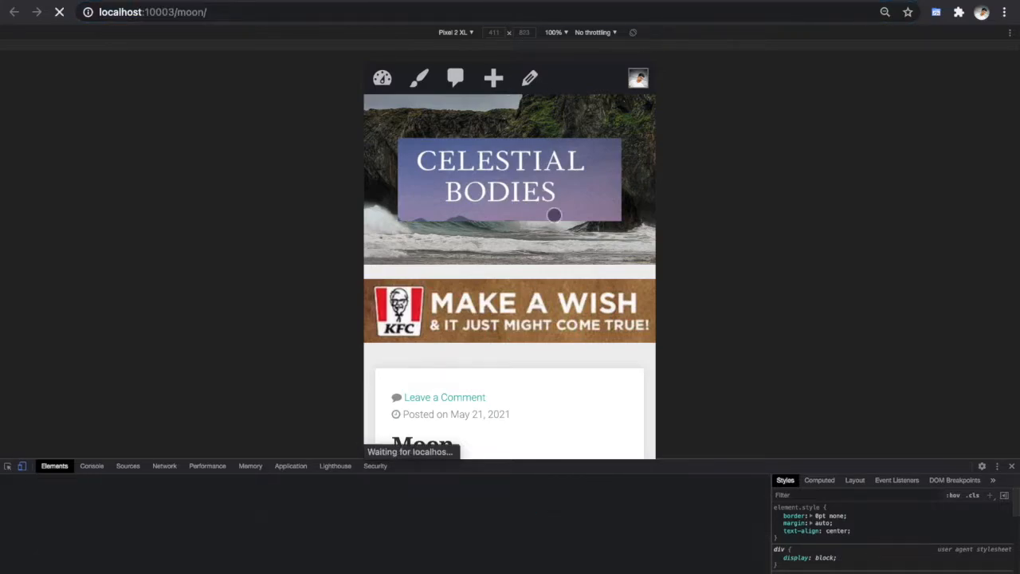
# Dock the developer tools beside the page and compare the header leaderboard in desktop and Pixel 2 XL view.
pyautogui.click(997, 468)
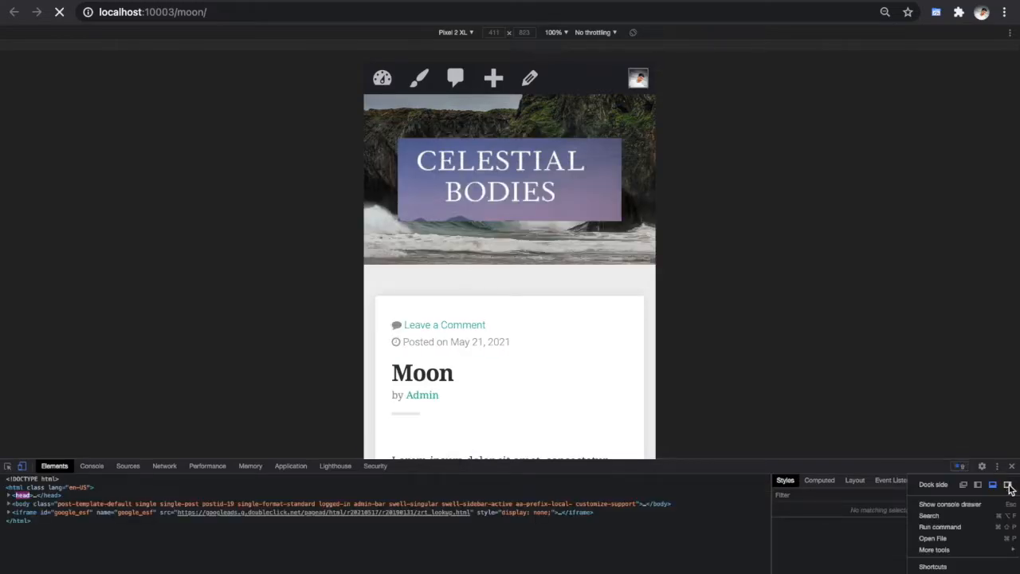
pyautogui.click(1008, 485)
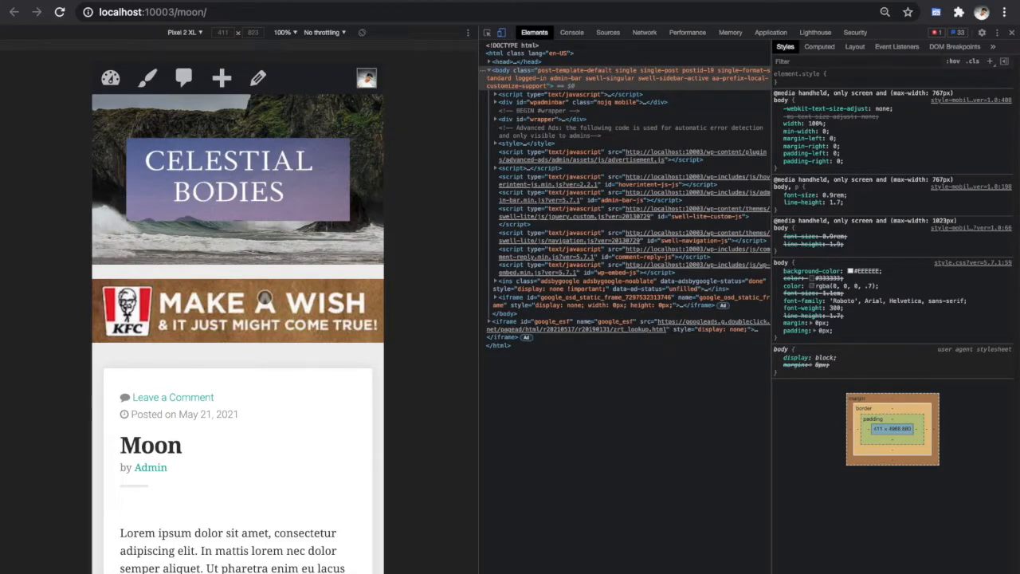
pyautogui.click(501, 34)
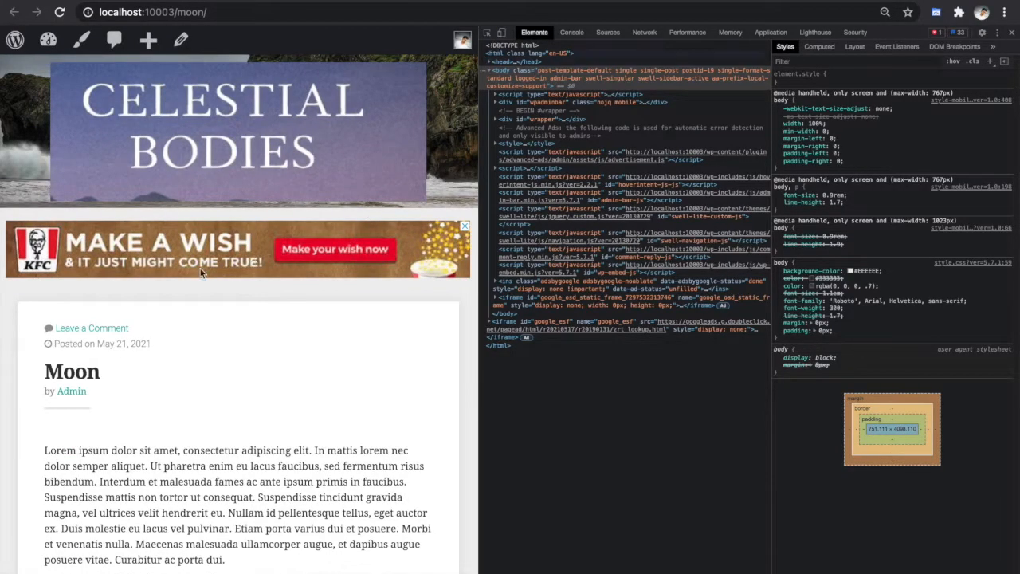
pyautogui.click(502, 34)
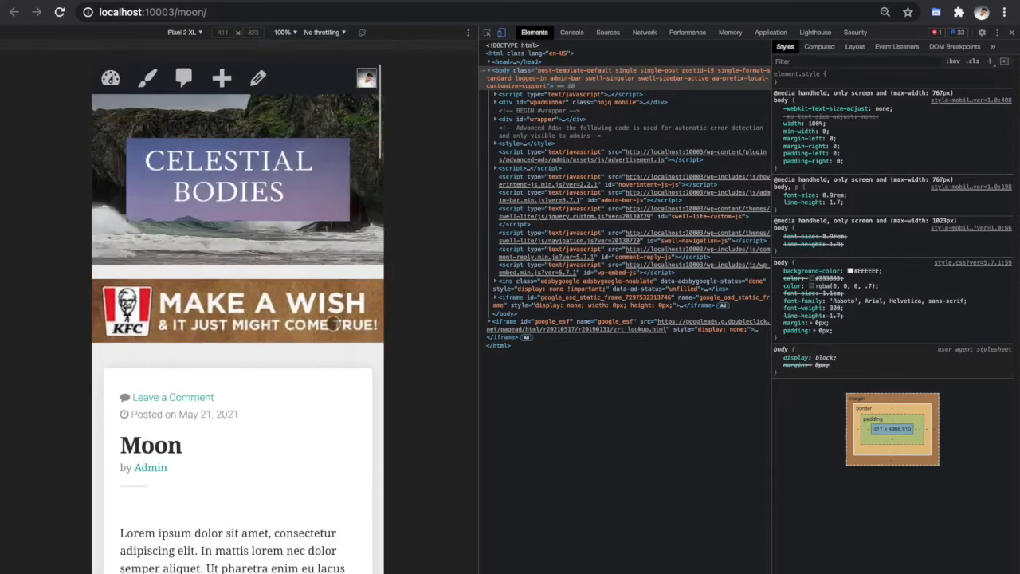
pyautogui.click(503, 33)
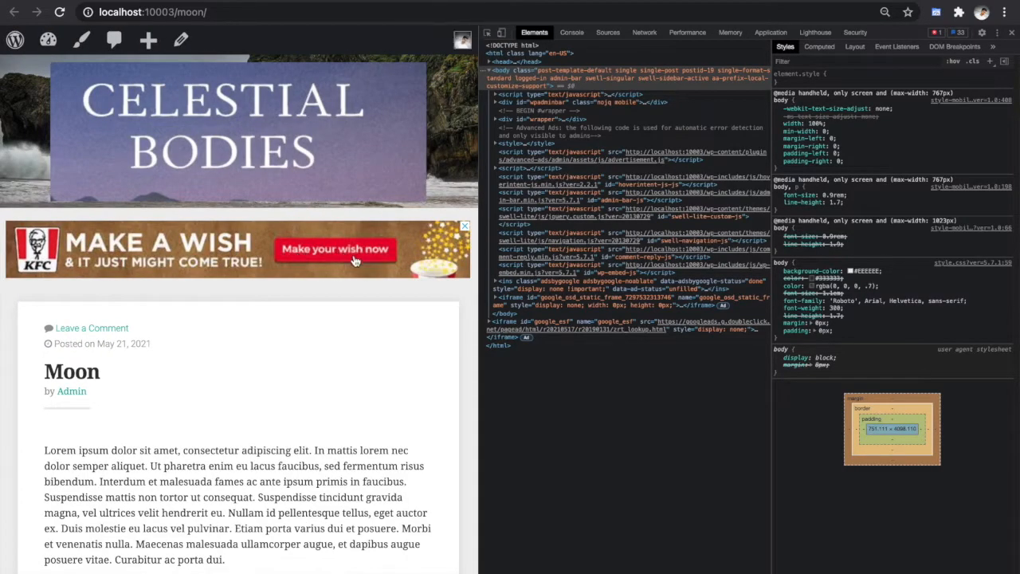
pyautogui.click(501, 33)
# Check the in-content and sidebar ads in the mobile view of the Moon post, and compare the header leaderboard with the desktop view again.
pyautogui.scroll(-7, 207, 393)
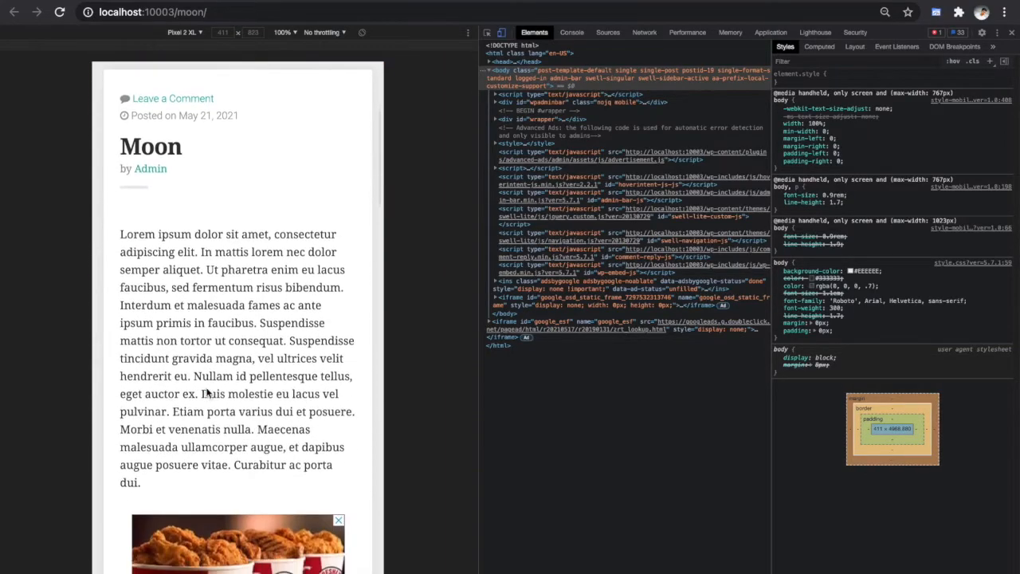
pyautogui.scroll(-12, 206, 391)
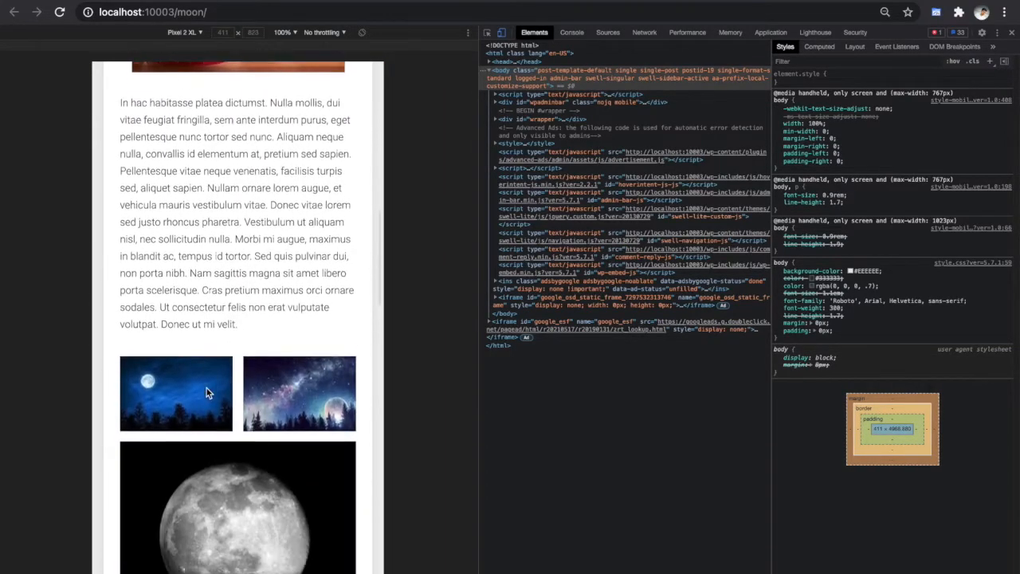
pyautogui.scroll(-15, 206, 392)
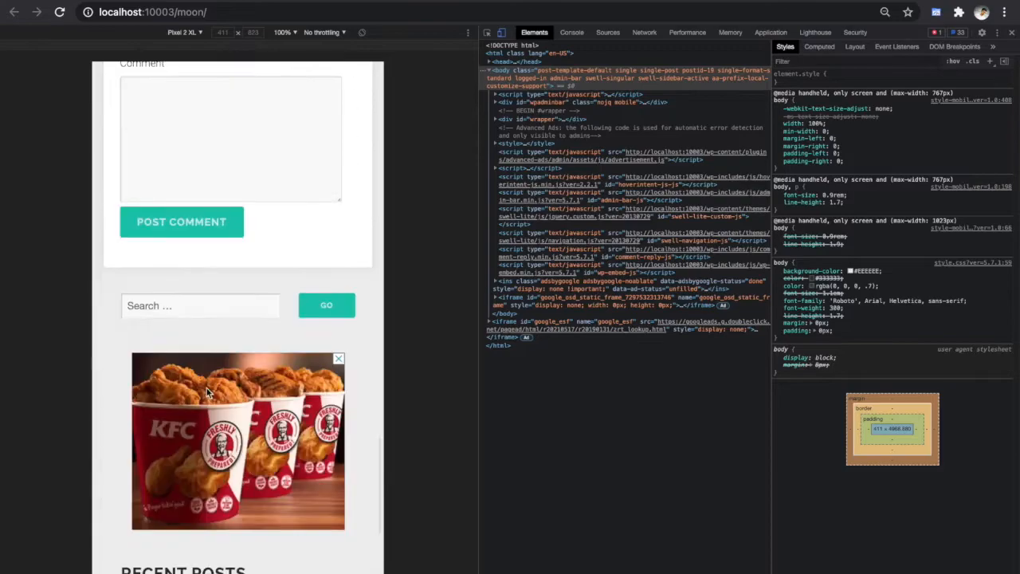
pyautogui.scroll(-5, 207, 393)
pyautogui.scroll(20, 206, 393)
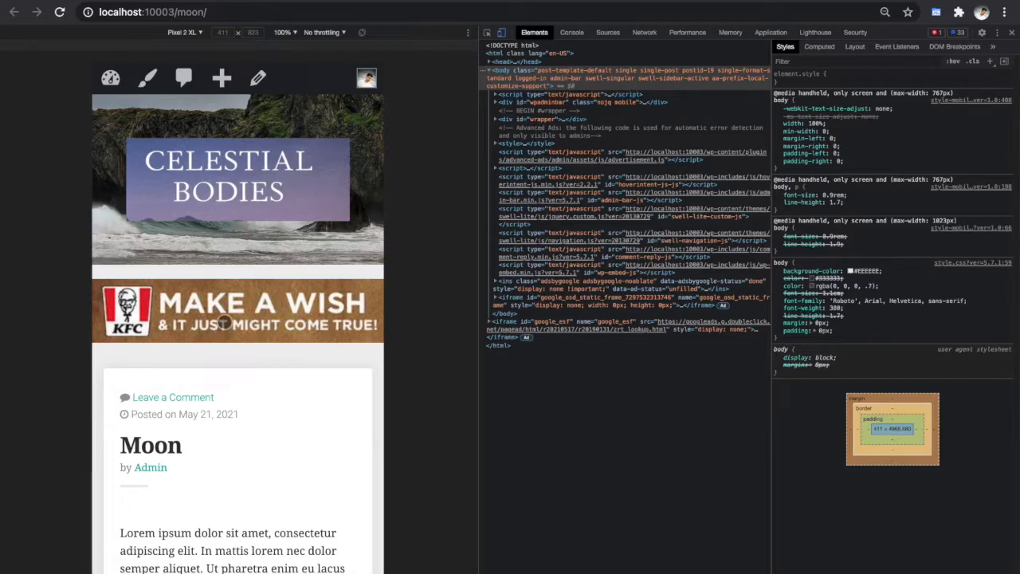
pyautogui.click(503, 34)
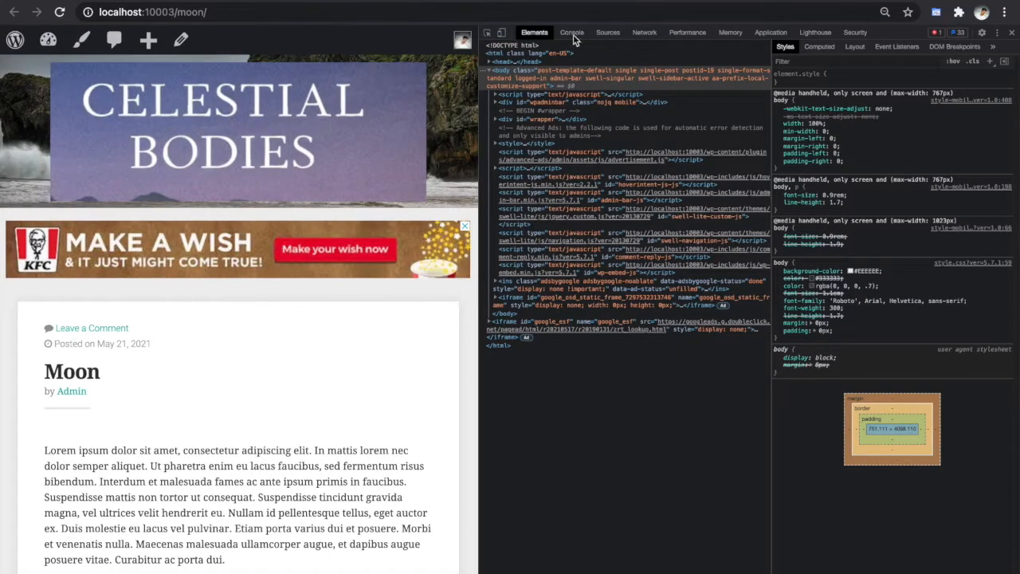
pyautogui.click(502, 33)
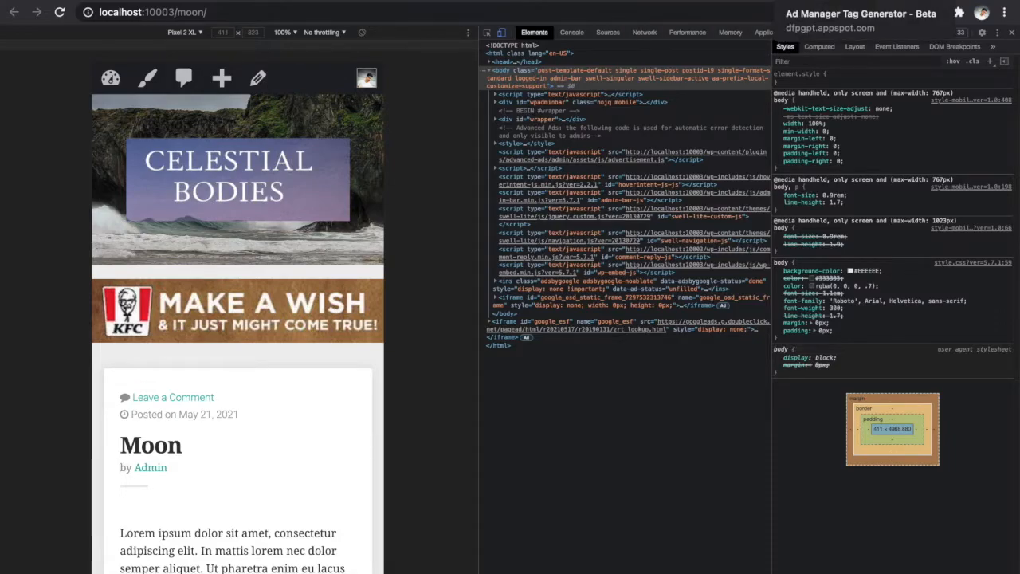
# Switch to Ad Manager Tag Generator & Tester and enable Size Mapping (Responsive Design) in the tag settings.
pyautogui.click(845, 1)
pyautogui.scroll(4, 384, 260)
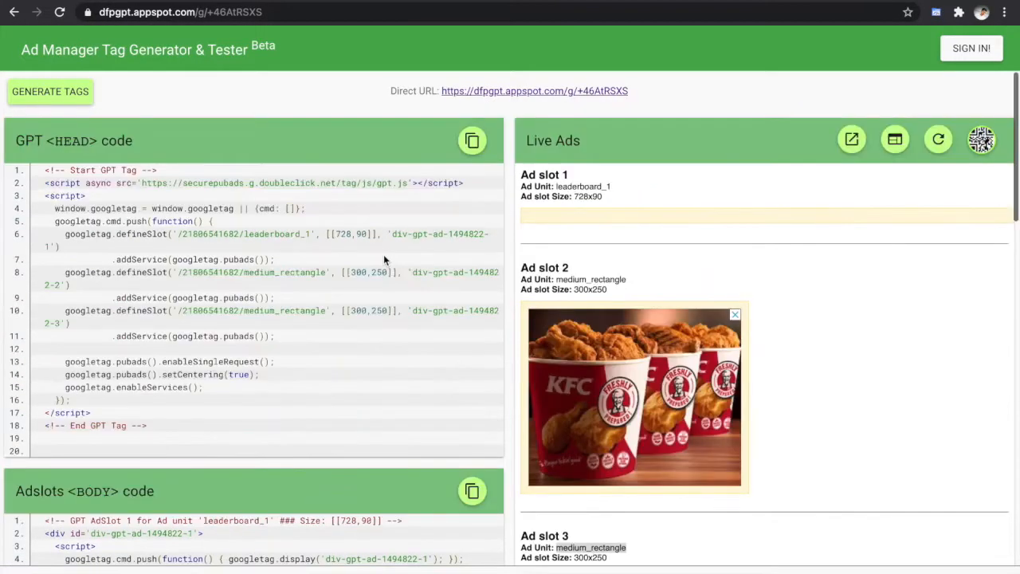
pyautogui.scroll(-5, 384, 260)
pyautogui.scroll(-6, 384, 254)
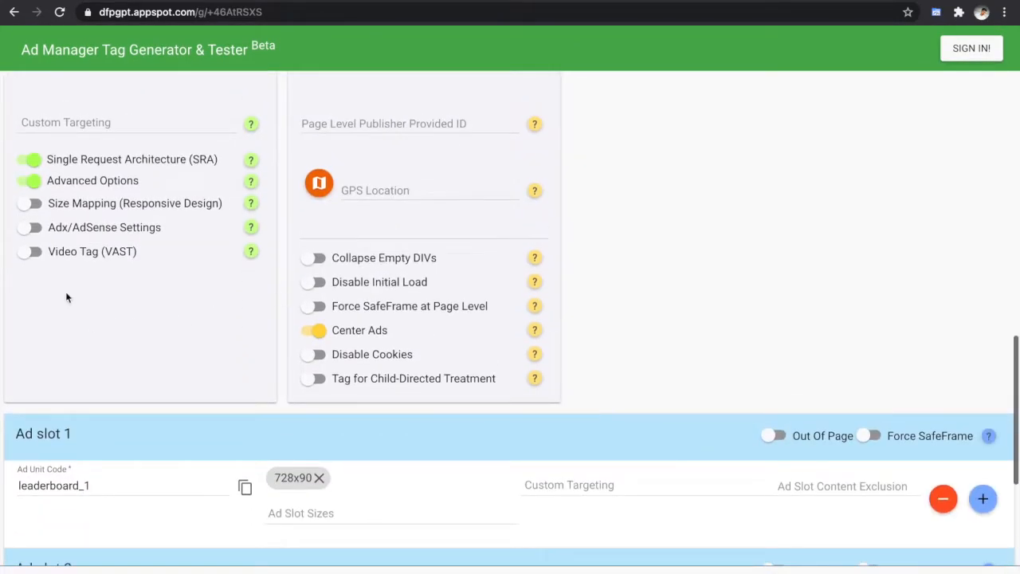
pyautogui.scroll(2, 67, 292)
pyautogui.scroll(-1, 69, 292)
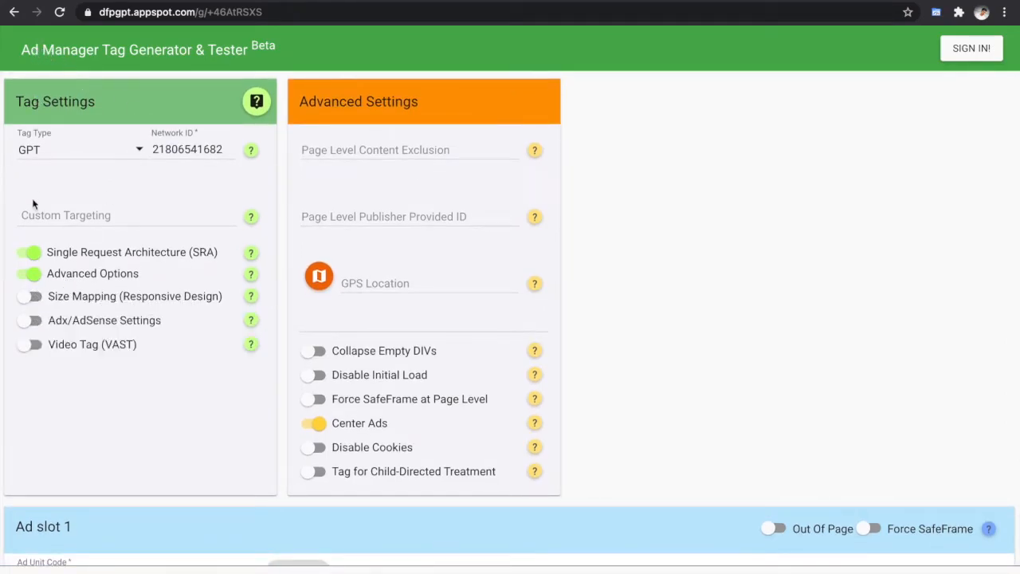
pyautogui.click(34, 297)
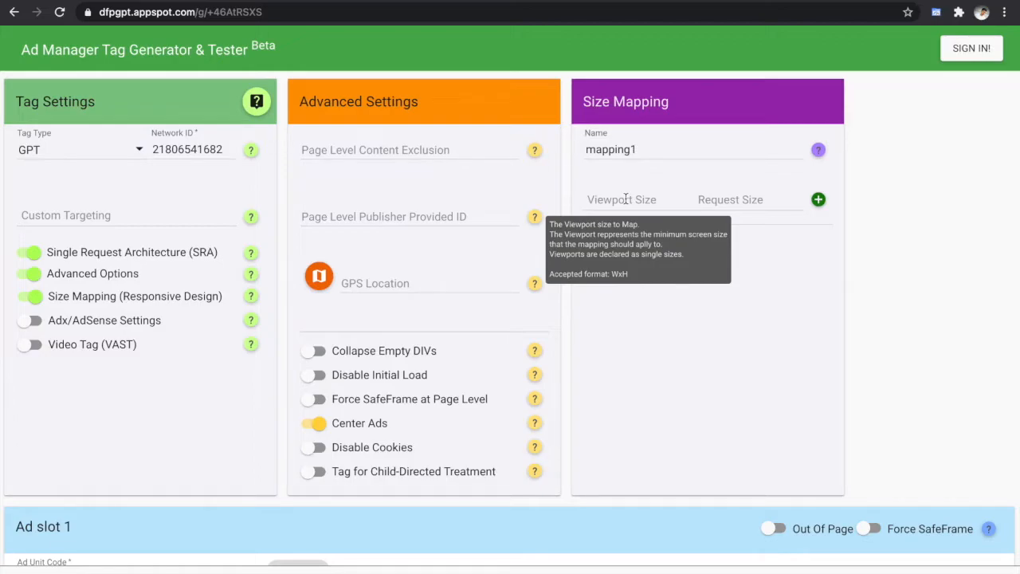
# In mapping1, map the viewport size 900x0 to the request size 728x90 Leaderboard.
pyautogui.click(626, 198)
pyautogui.write('900x')
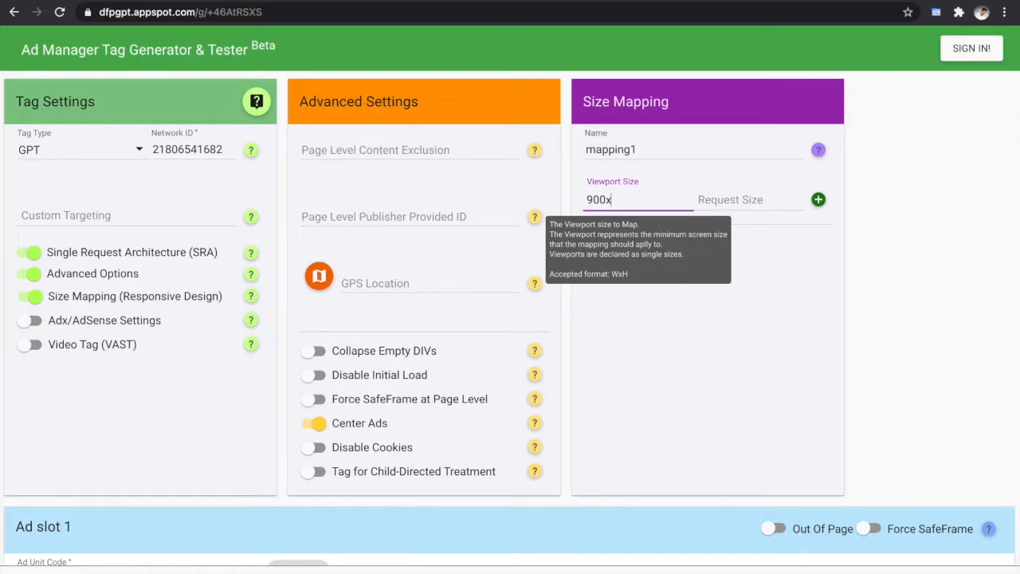
pyautogui.write('0')
pyautogui.moveTo(607, 197); pyautogui.dragTo(586, 196)
pyautogui.click(731, 197)
pyautogui.write('728')
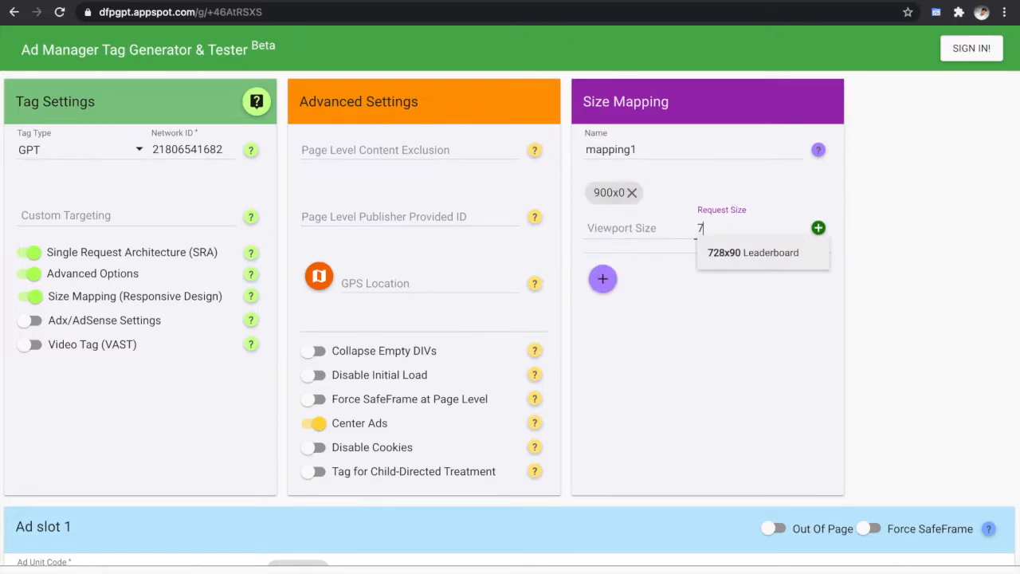
pyautogui.click(734, 262)
# Add a second row to mapping1 that maps viewport size 0x0 to the request size 300x250 Medium Rectangle.
pyautogui.click(819, 228)
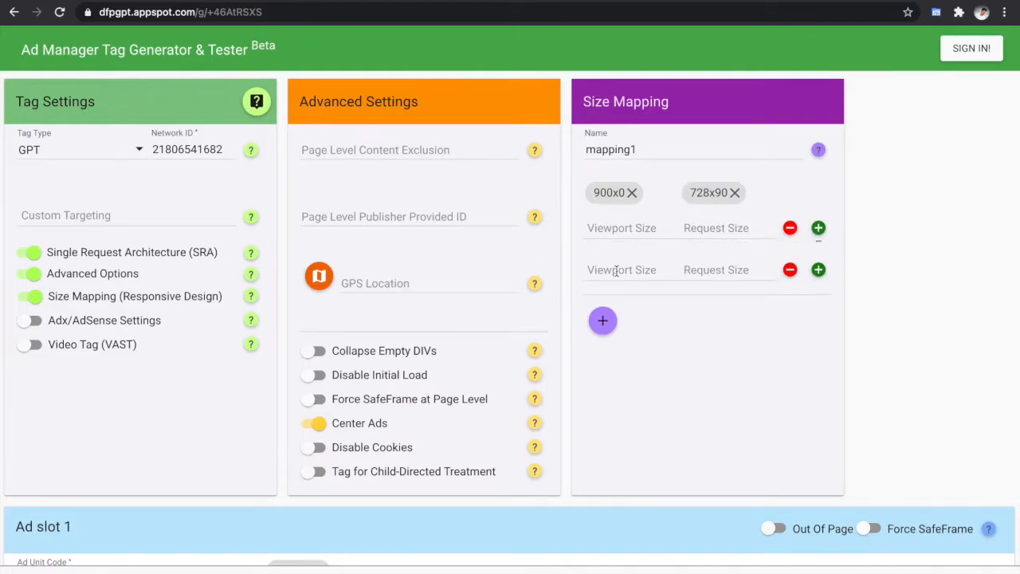
pyautogui.click(606, 271)
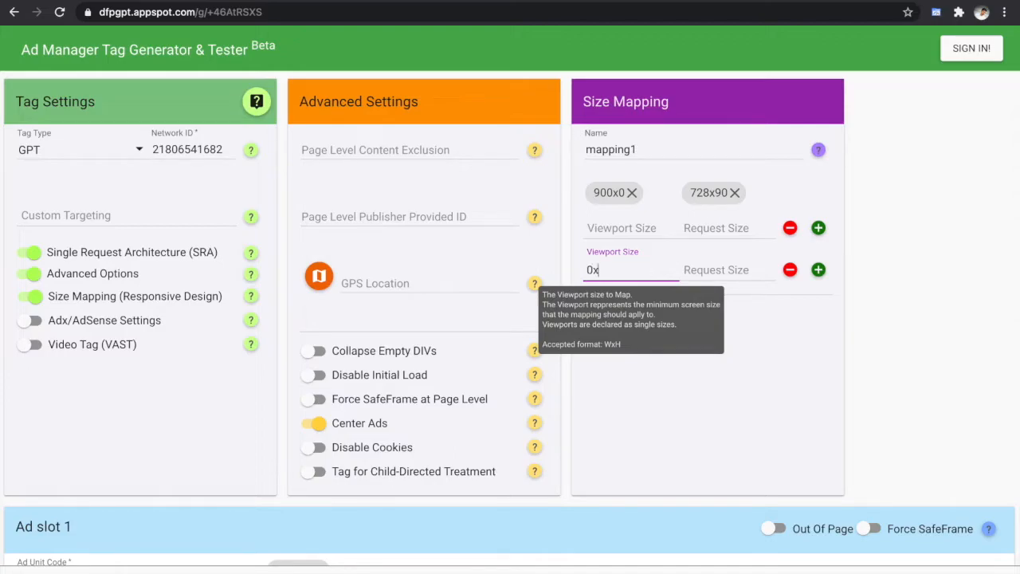
pyautogui.write('0x0')
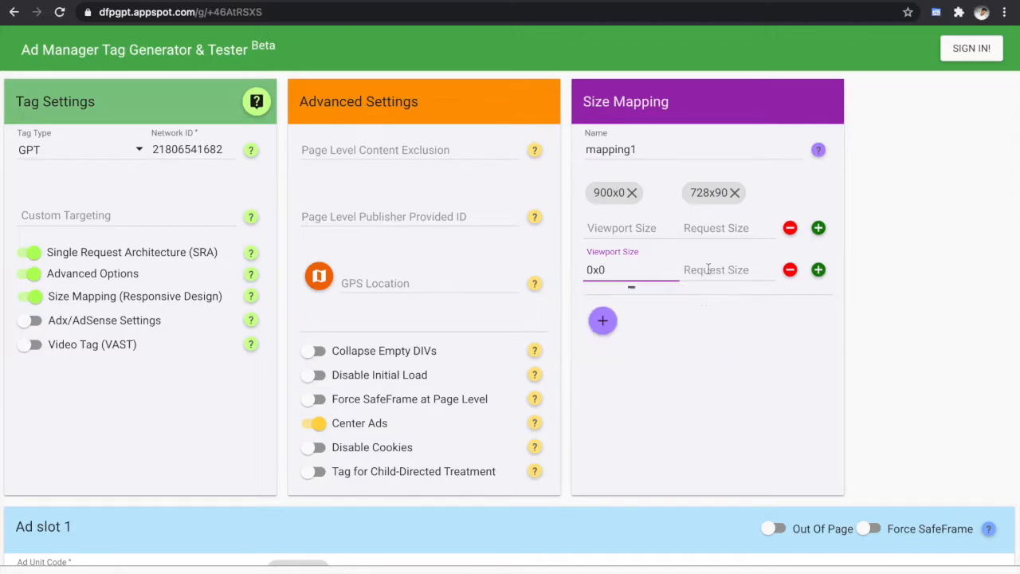
pyautogui.click(709, 269)
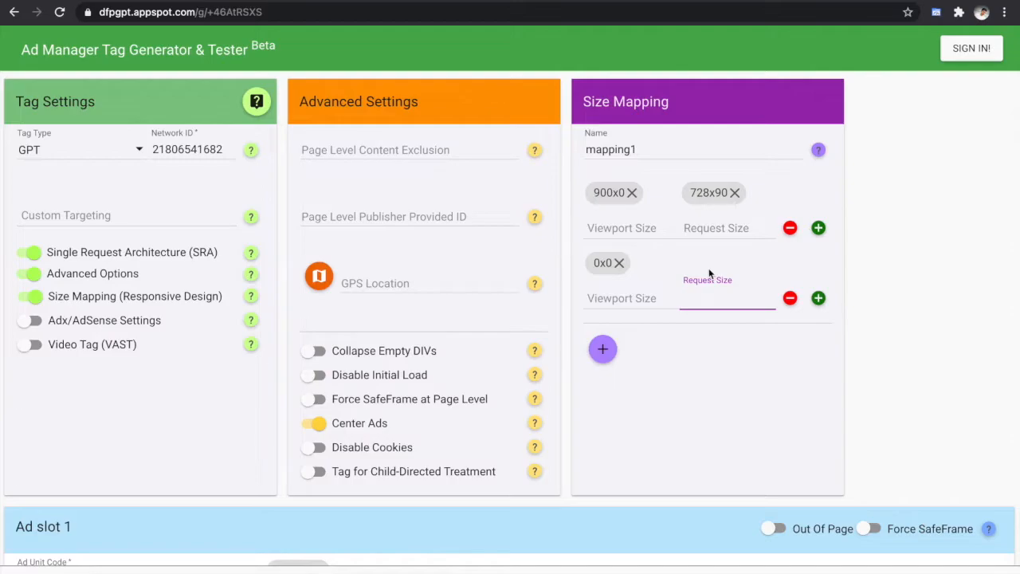
pyautogui.write('300')
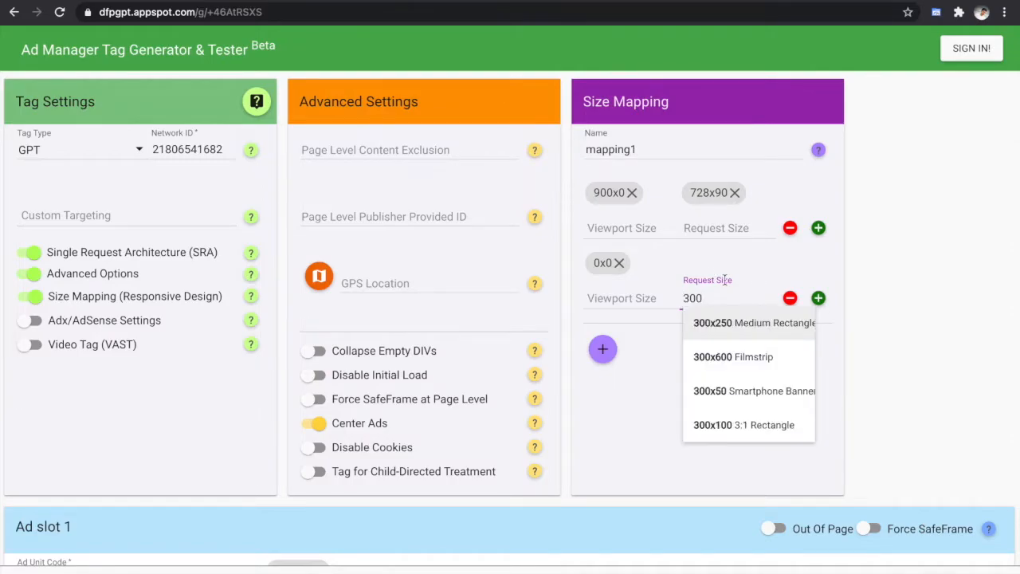
pyautogui.click(714, 327)
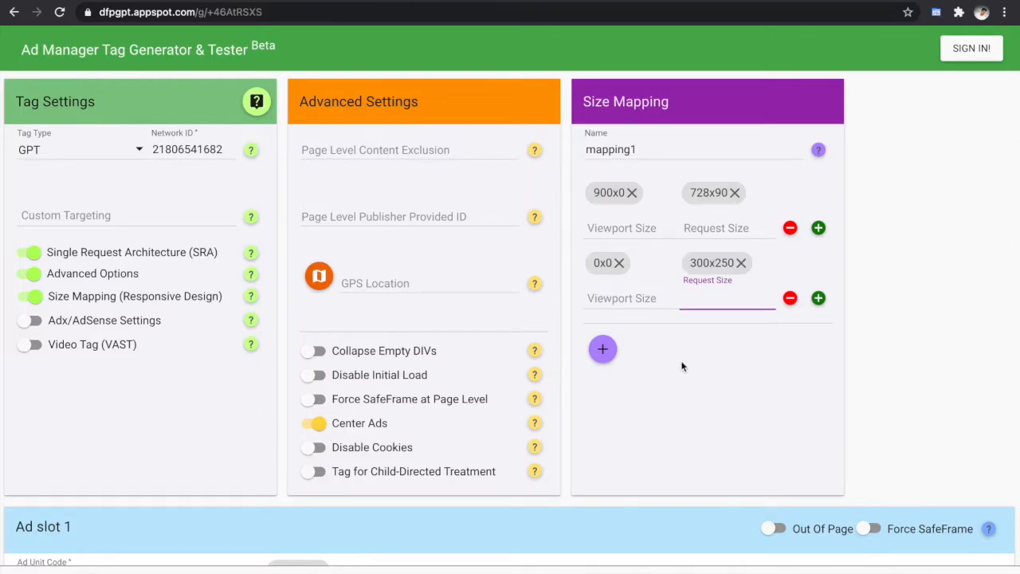
# Assign mapping1 to Ad slot 1 (leaderboard_1) and add 300x250 Medium Rectangle to its ad slot sizes.
pyautogui.scroll(-5, 679, 364)
pyautogui.scroll(-1, 681, 361)
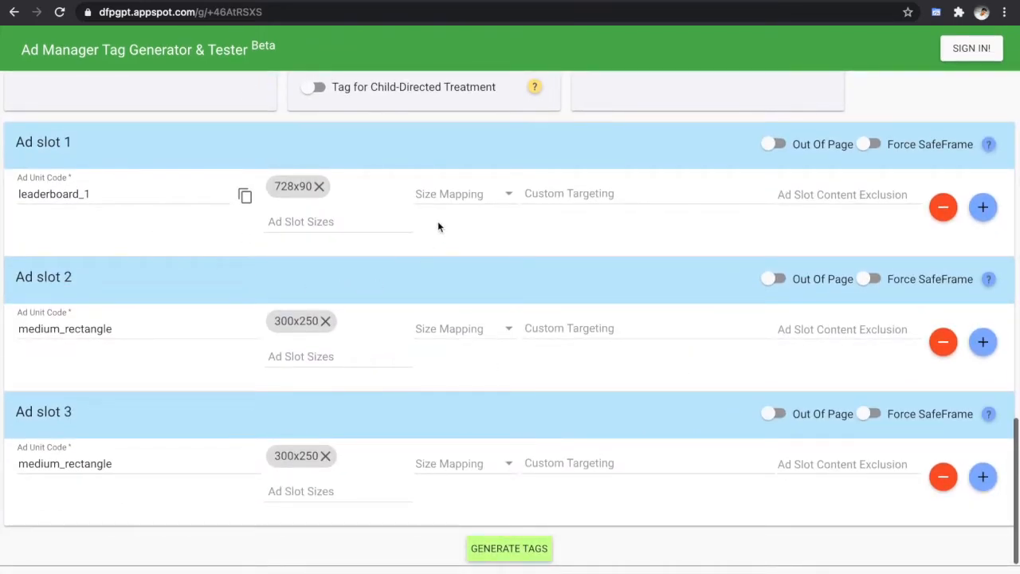
pyautogui.click(462, 205)
pyautogui.click(455, 233)
pyautogui.click(303, 220)
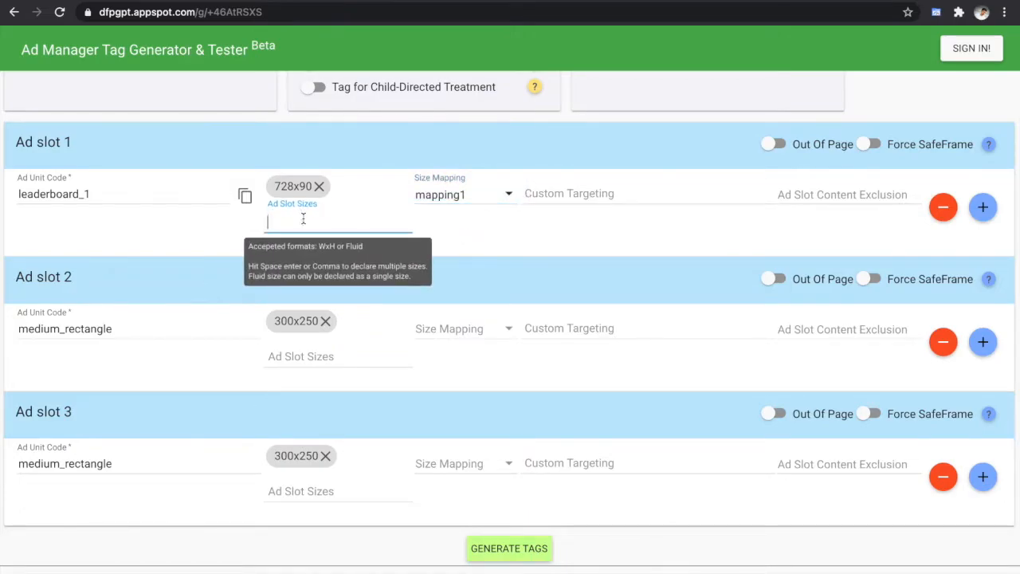
pyautogui.write('300')
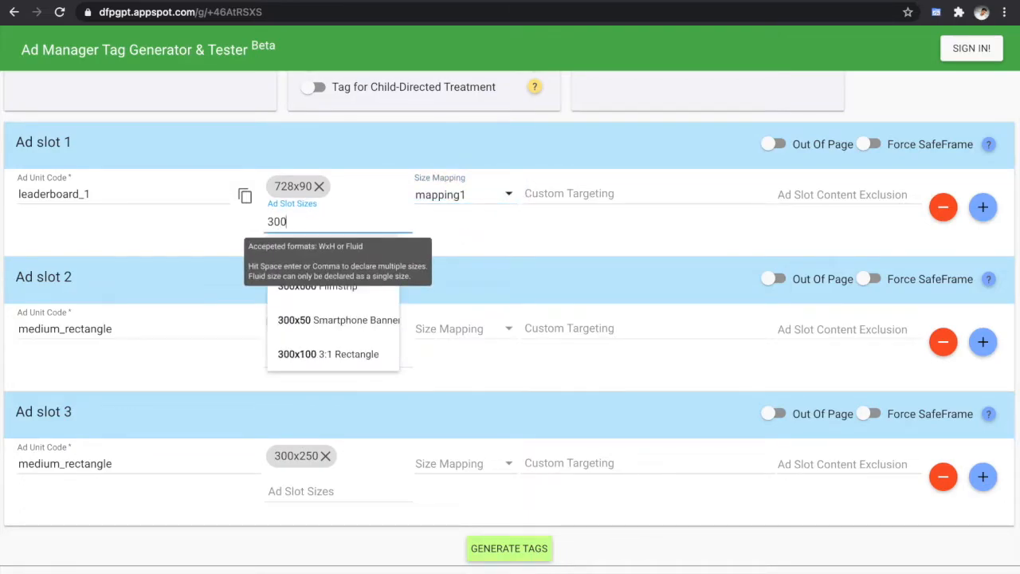
pyautogui.write('x250')
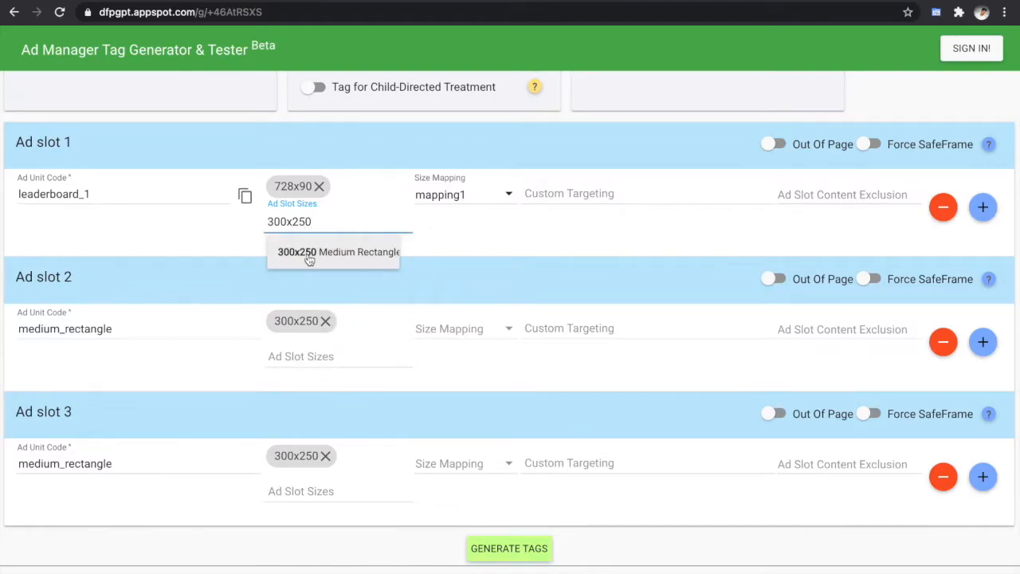
pyautogui.click(309, 260)
pyautogui.click(309, 260)
pyautogui.scroll(10, 724, 250)
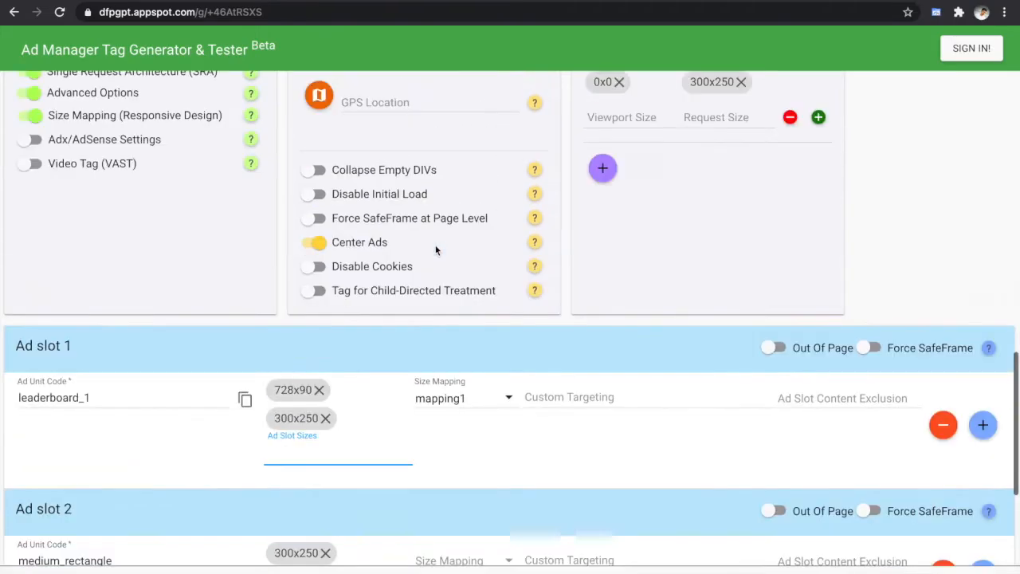
pyautogui.scroll(6, 708, 239)
pyautogui.scroll(-9, 708, 239)
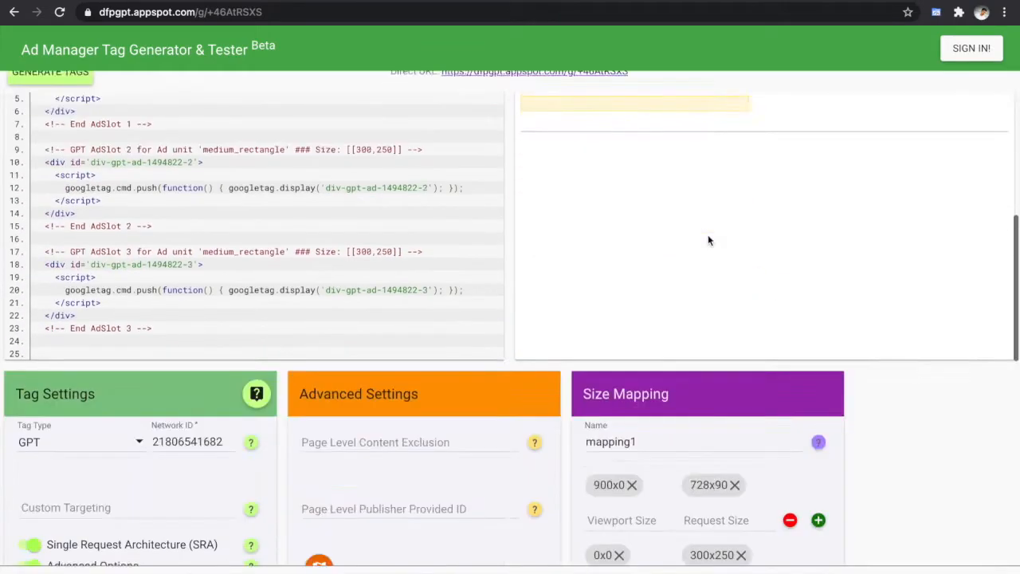
pyautogui.scroll(-5, 346, 421)
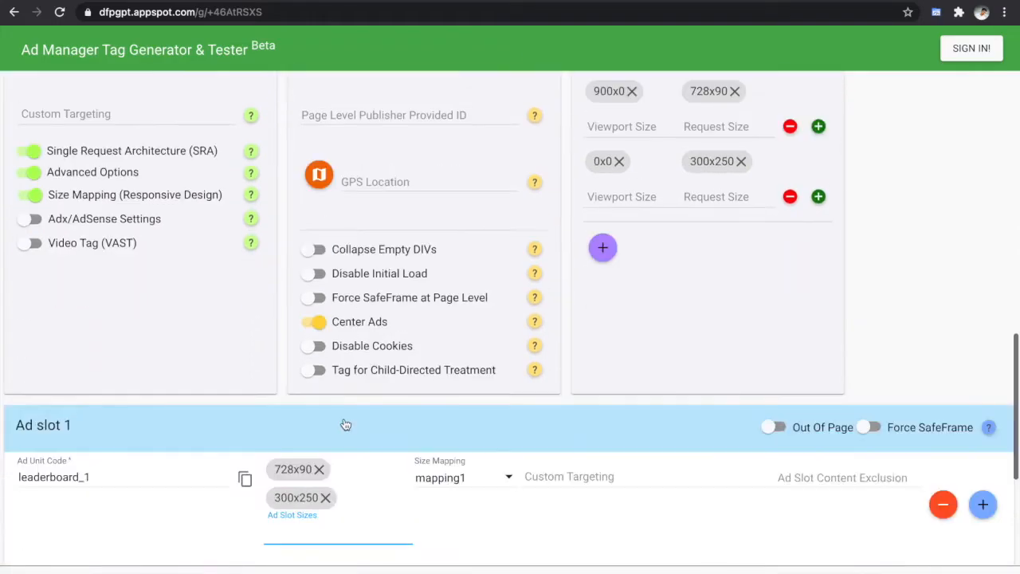
# Generate the tags for the three ad slots and look over the resulting head code, body code and live ads.
pyautogui.scroll(-1, 330, 260)
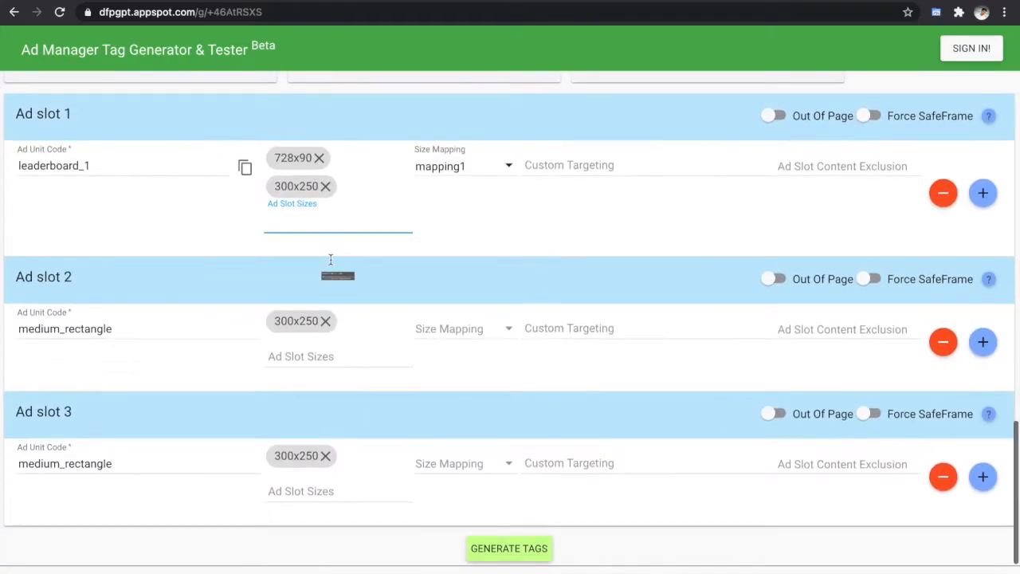
pyautogui.click(485, 557)
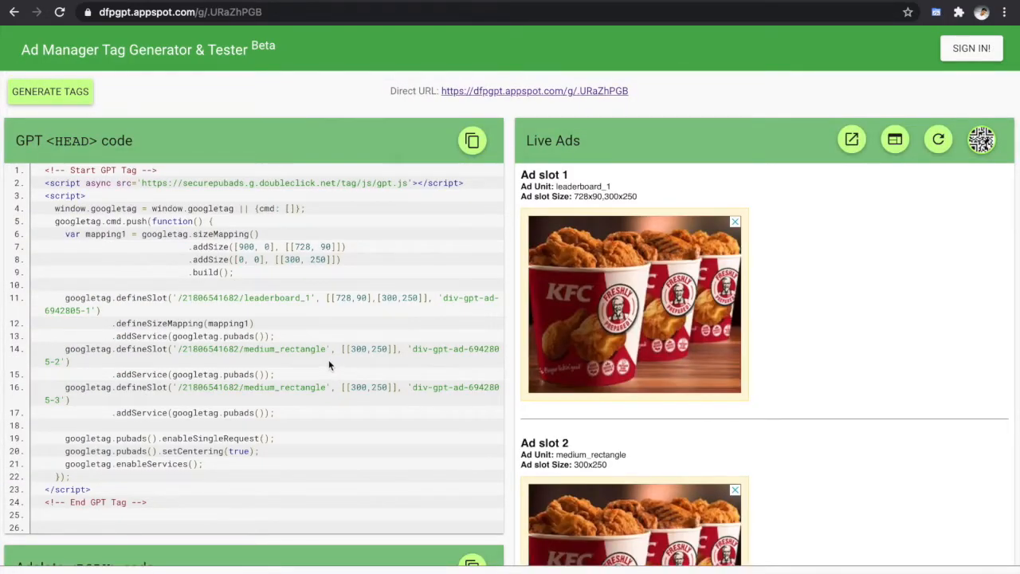
pyautogui.scroll(-5, 330, 364)
pyautogui.scroll(5, 329, 365)
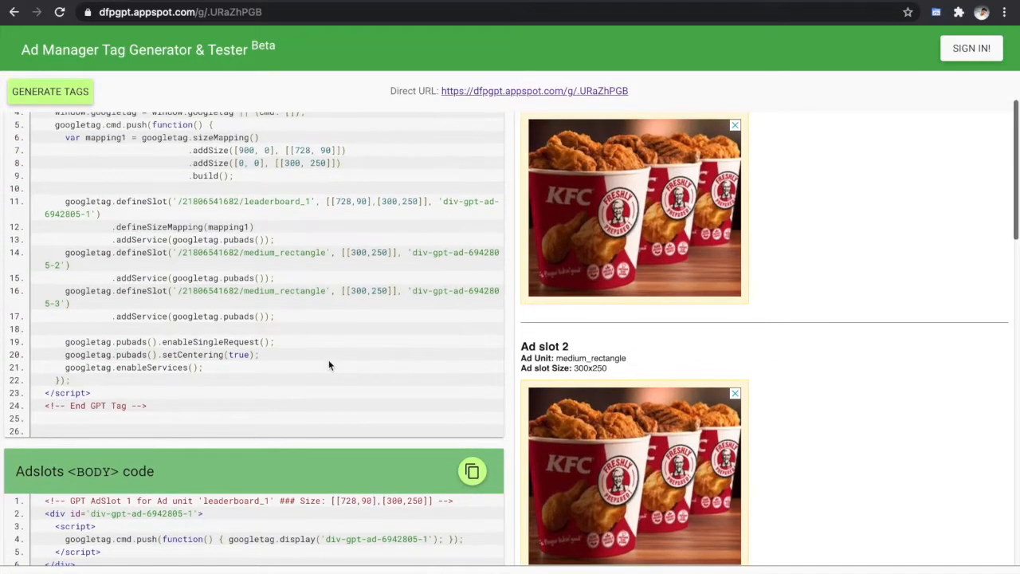
pyautogui.scroll(-3, 330, 364)
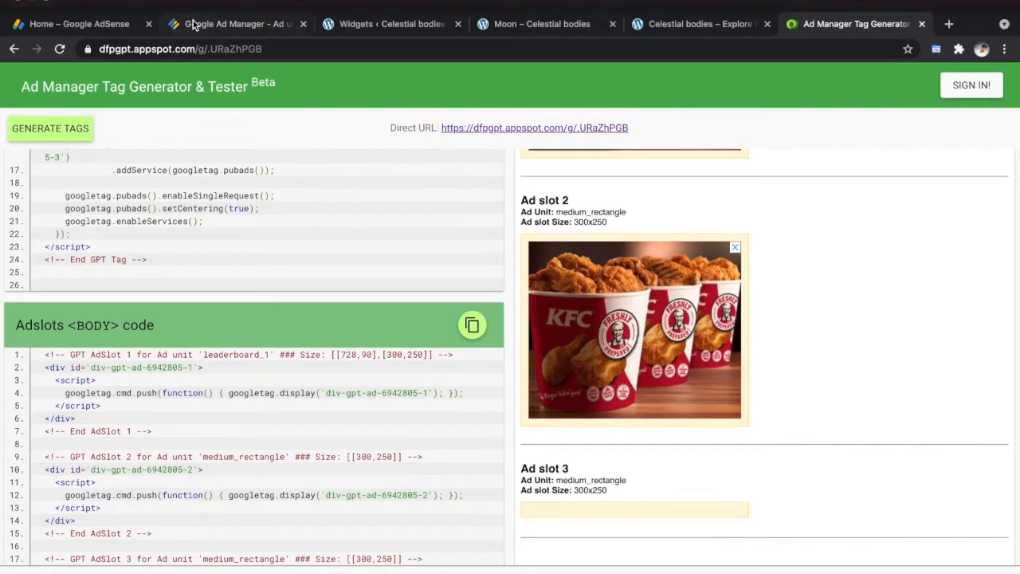
# Switch to Google Ad Manager and open the line item "Ad manager KFC April 2021, 300x250".
pyautogui.click(192, 24)
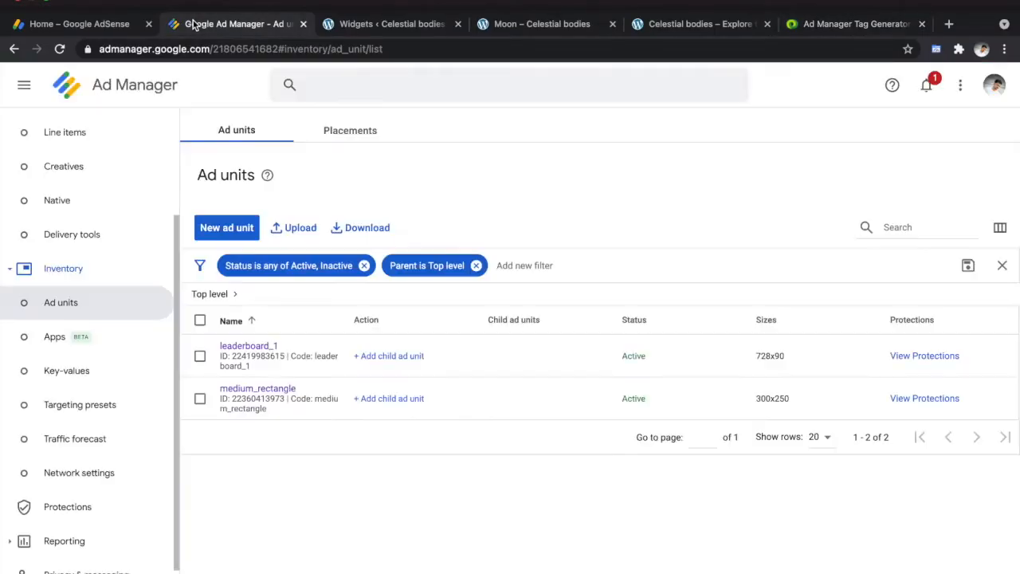
pyautogui.scroll(2, 114, 227)
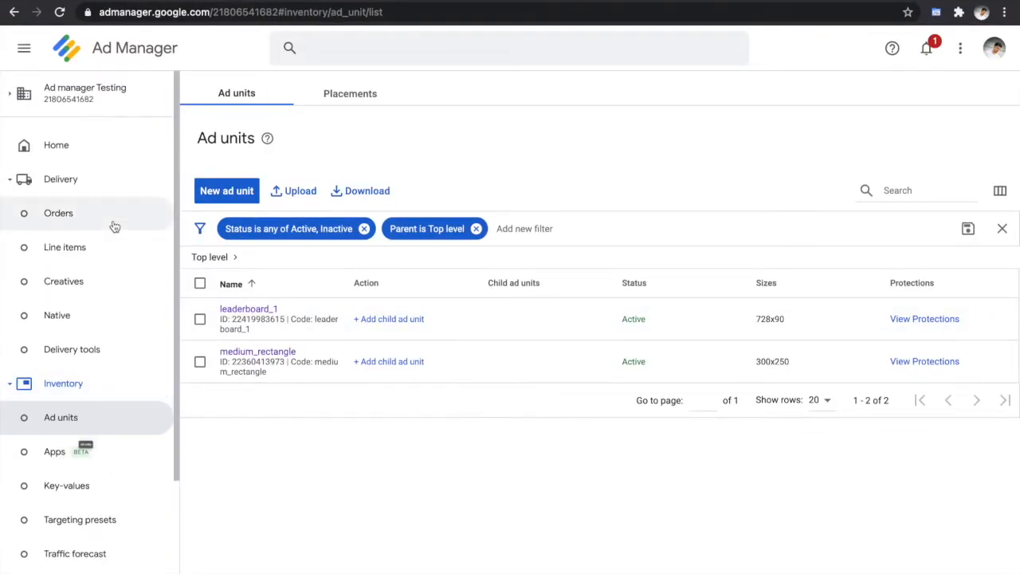
pyautogui.click(93, 250)
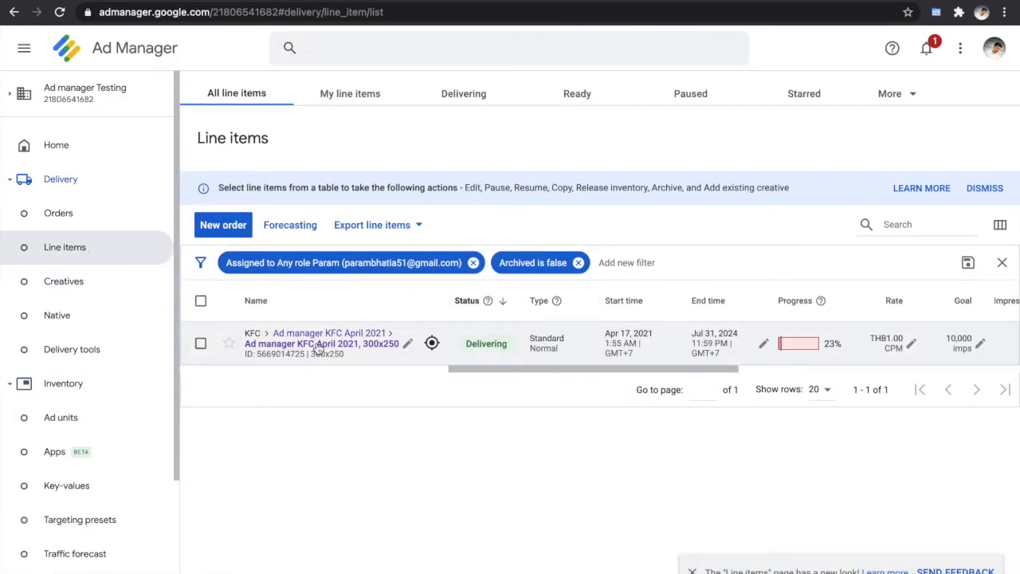
pyautogui.click(319, 346)
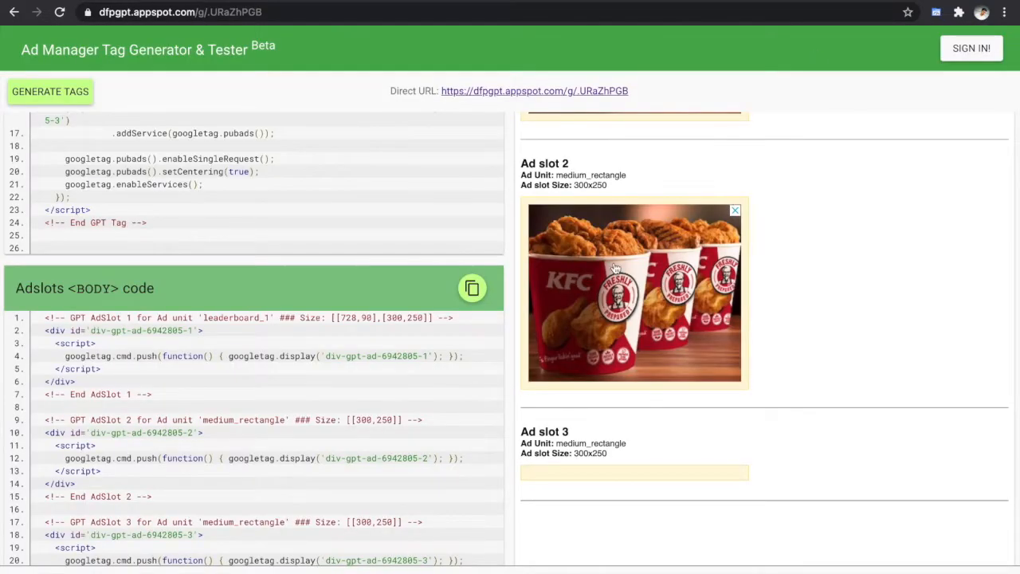
pyautogui.scroll(4, 615, 269)
pyautogui.scroll(-3, 616, 269)
pyautogui.scroll(-1, 615, 269)
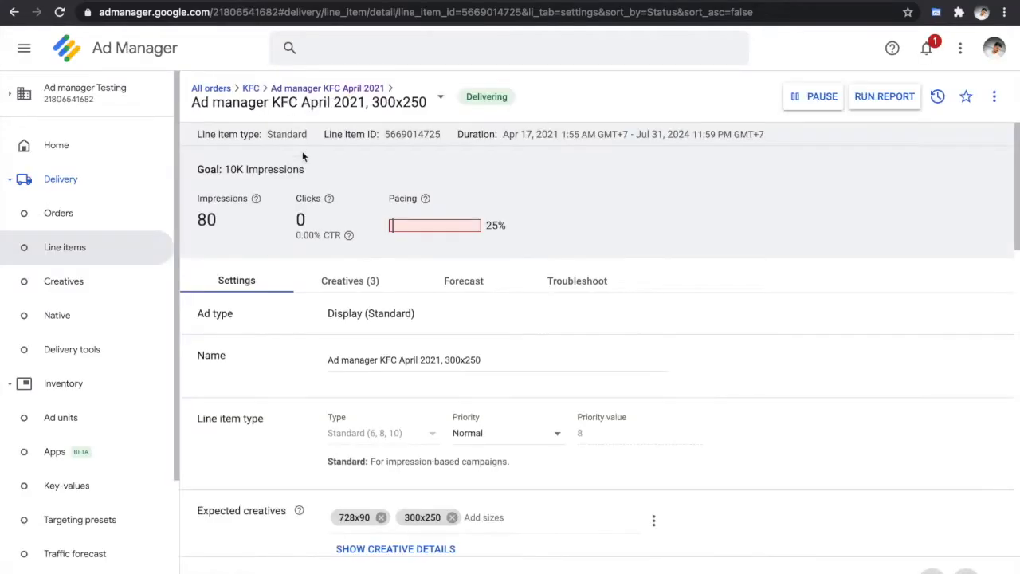
# Among the line item's creatives, make another copy of the original 300x250 creative kfc_edited-1.
pyautogui.click(351, 283)
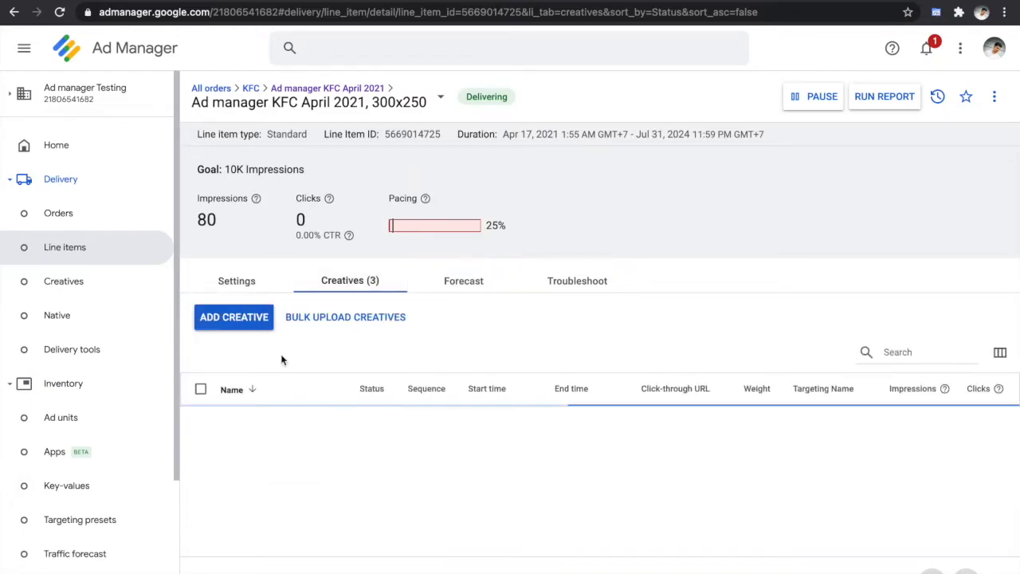
pyautogui.scroll(-1, 281, 361)
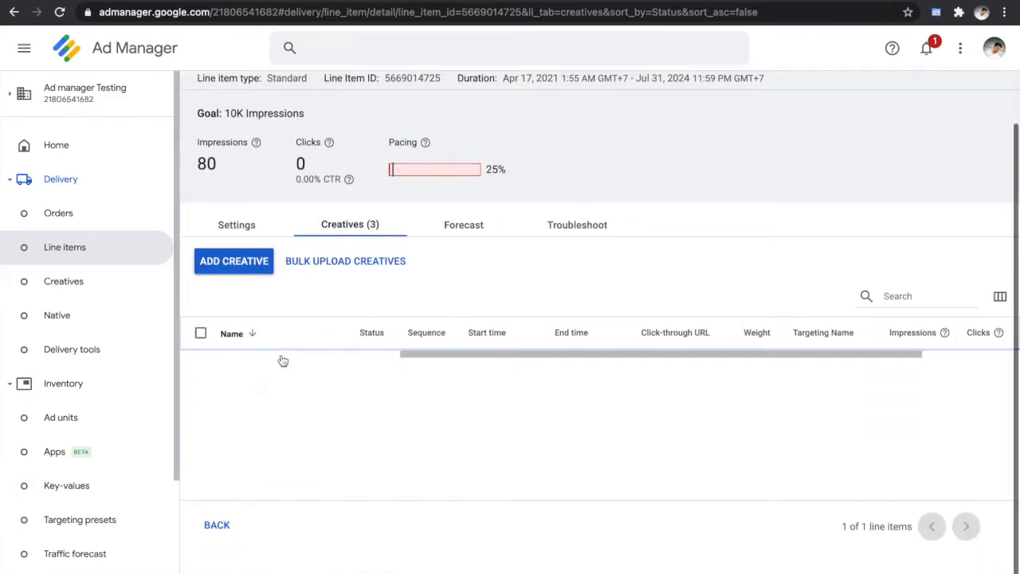
pyautogui.scroll(-1, 275, 362)
pyautogui.scroll(-1, 271, 363)
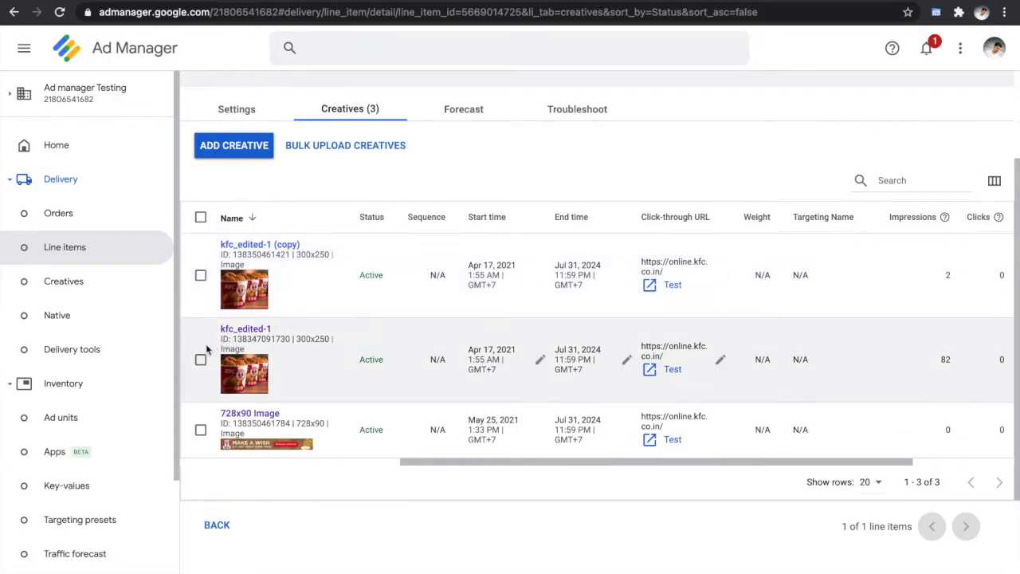
pyautogui.click(201, 360)
pyautogui.click(460, 185)
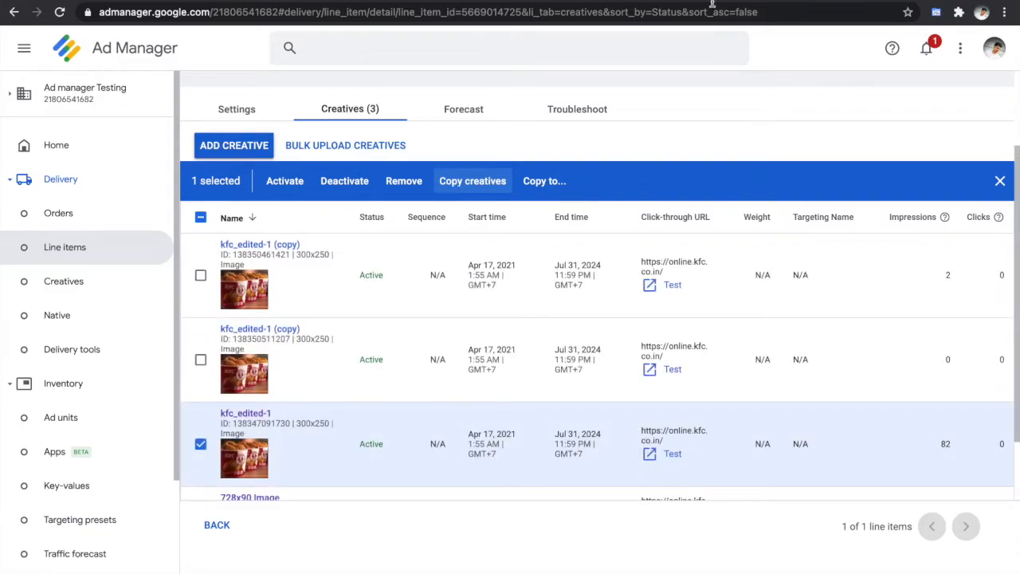
# Switch to Ad Manager Tag Generator & Tester and examine the mapping1 definition and the leaderboard_1 slot lines in the GPT head code.
pyautogui.click(809, 1)
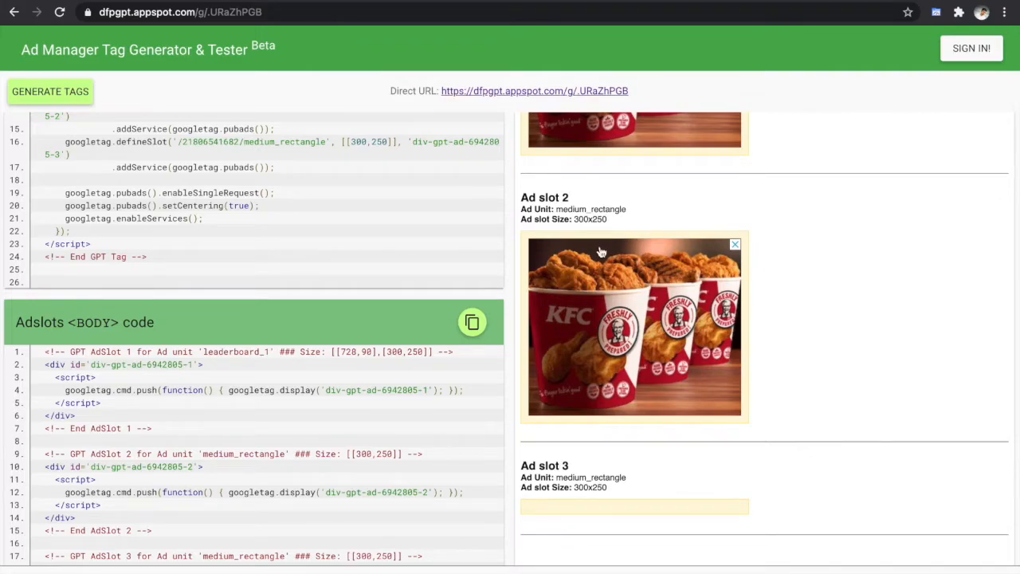
pyautogui.scroll(-3, 327, 390)
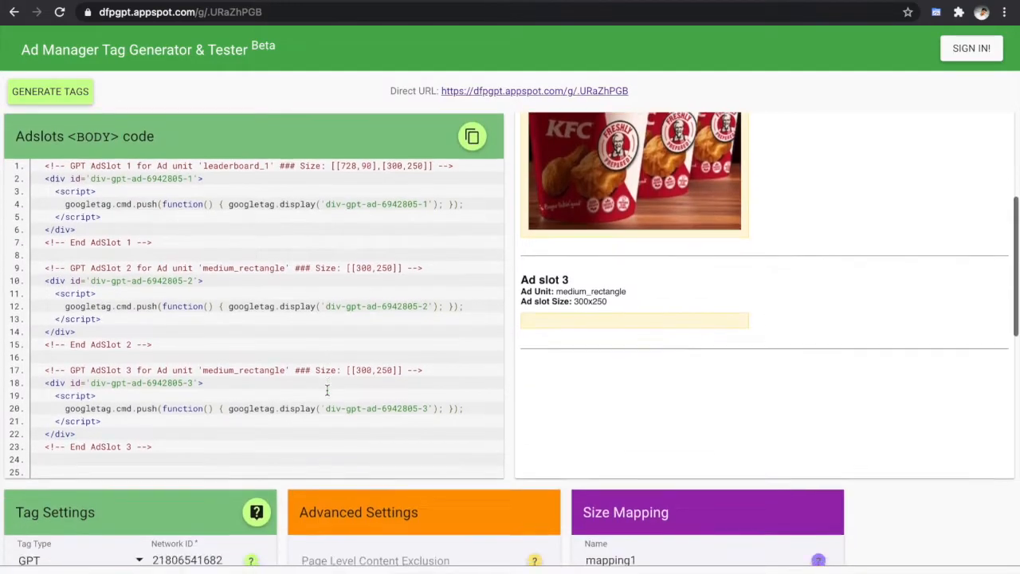
pyautogui.scroll(5, 327, 390)
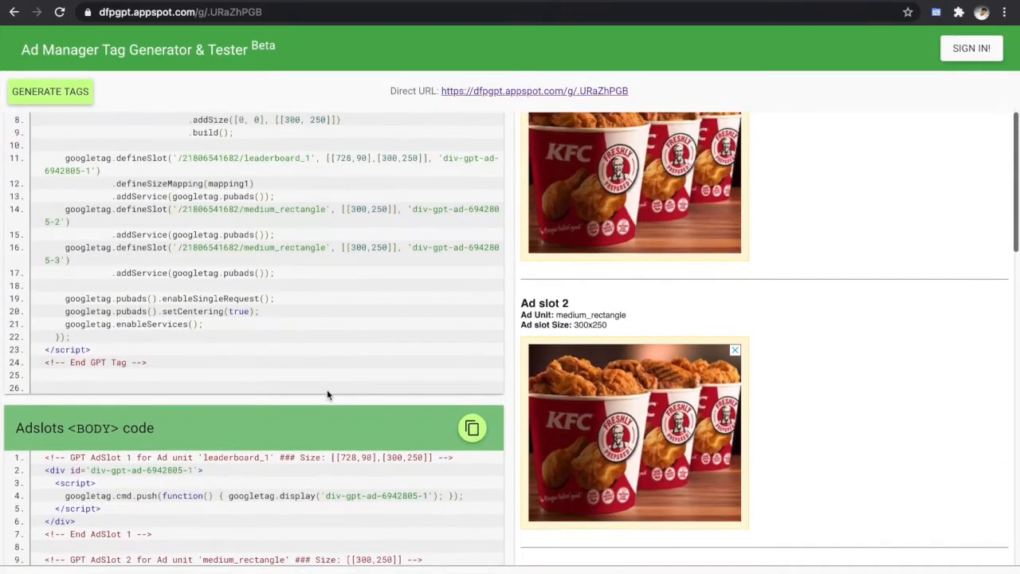
pyautogui.scroll(1, 326, 395)
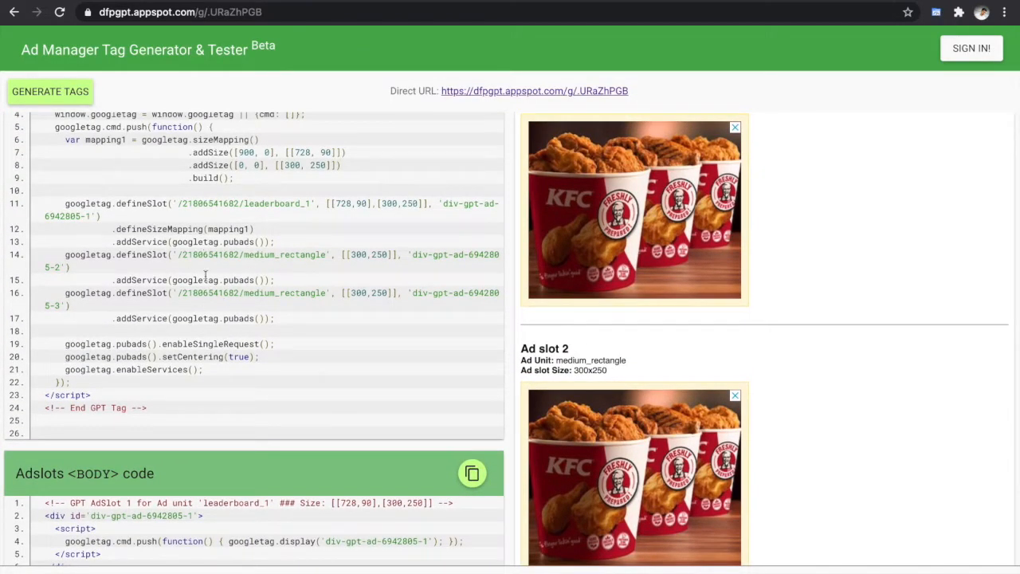
pyautogui.scroll(2, 204, 268)
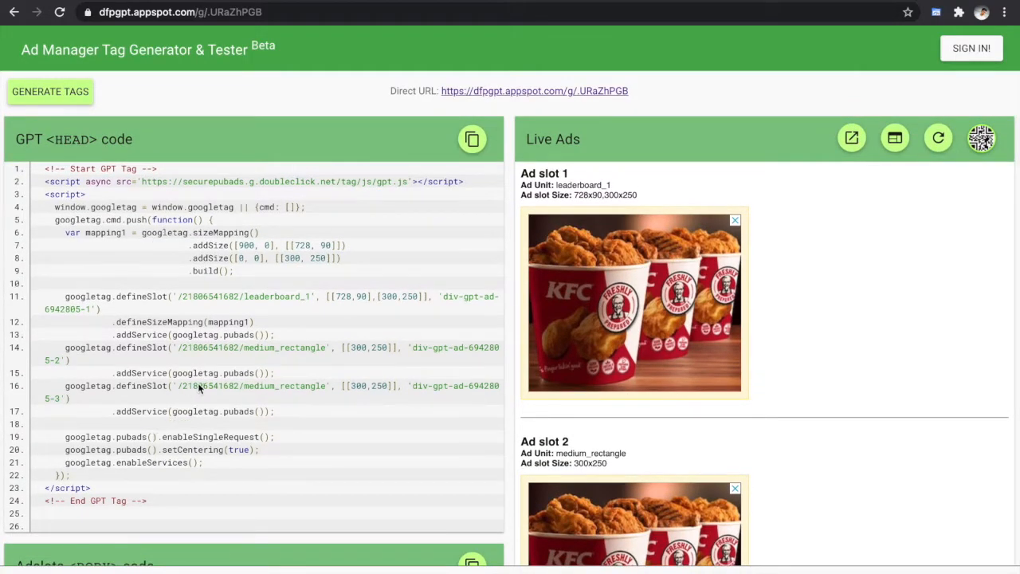
pyautogui.moveTo(229, 271); pyautogui.dragTo(79, 236)
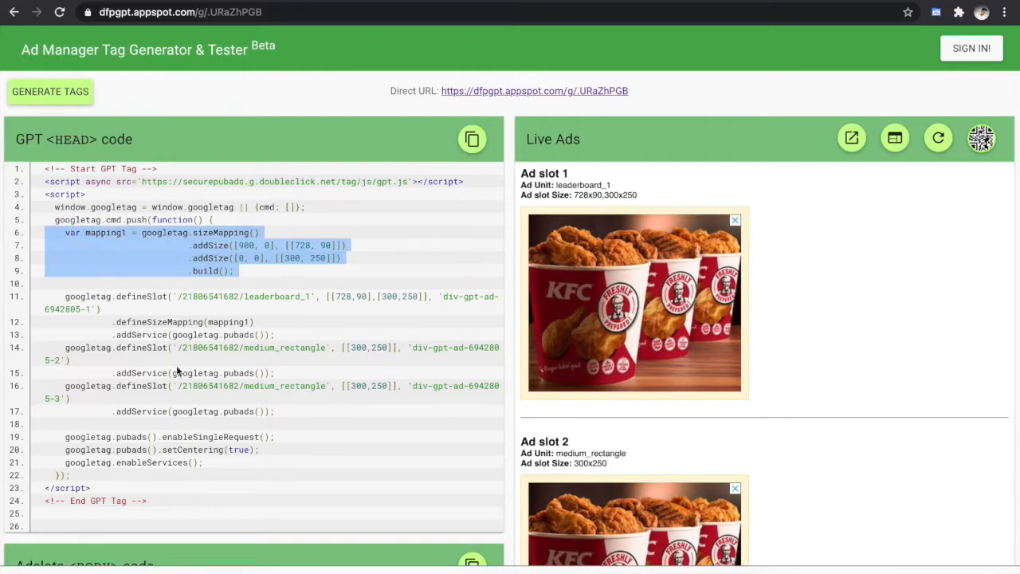
pyautogui.tripleClick(168, 321)
pyautogui.moveTo(167, 321); pyautogui.dragTo(127, 290)
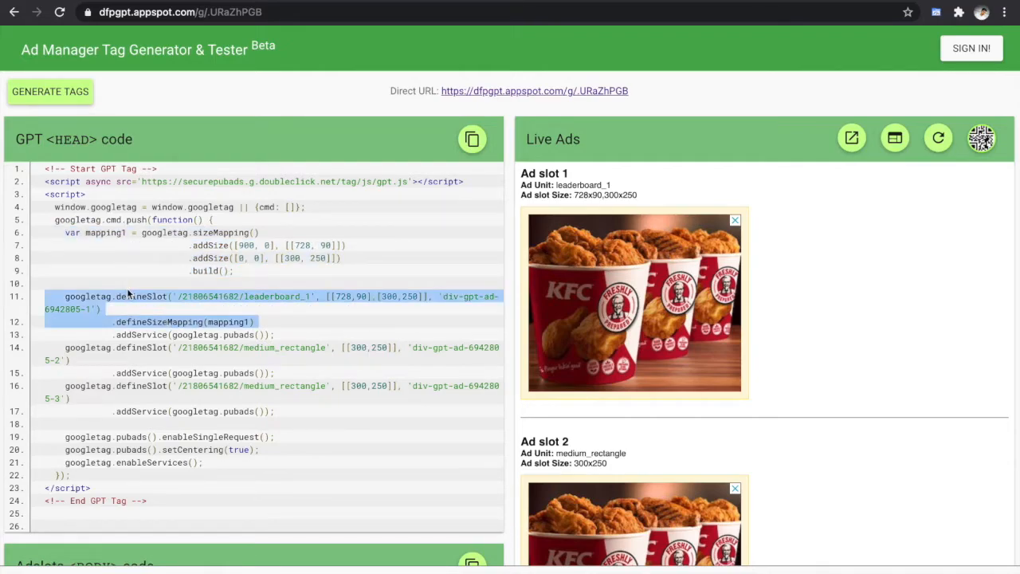
# Copy the GPT head code, switch to the WordPress admin and open the Advanced Ads ad "Head code" for editing.
pyautogui.click(473, 139)
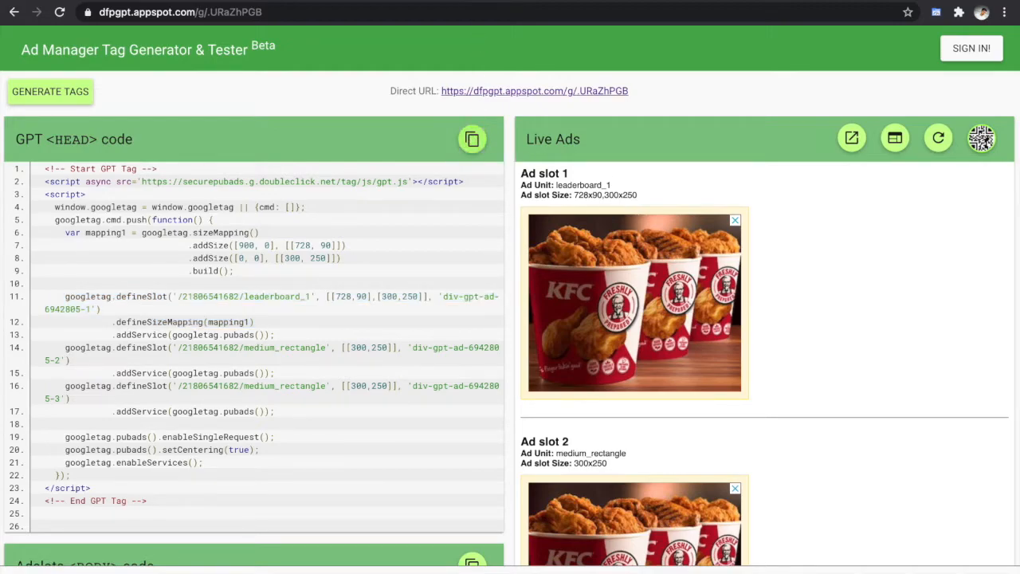
pyautogui.click(386, 2)
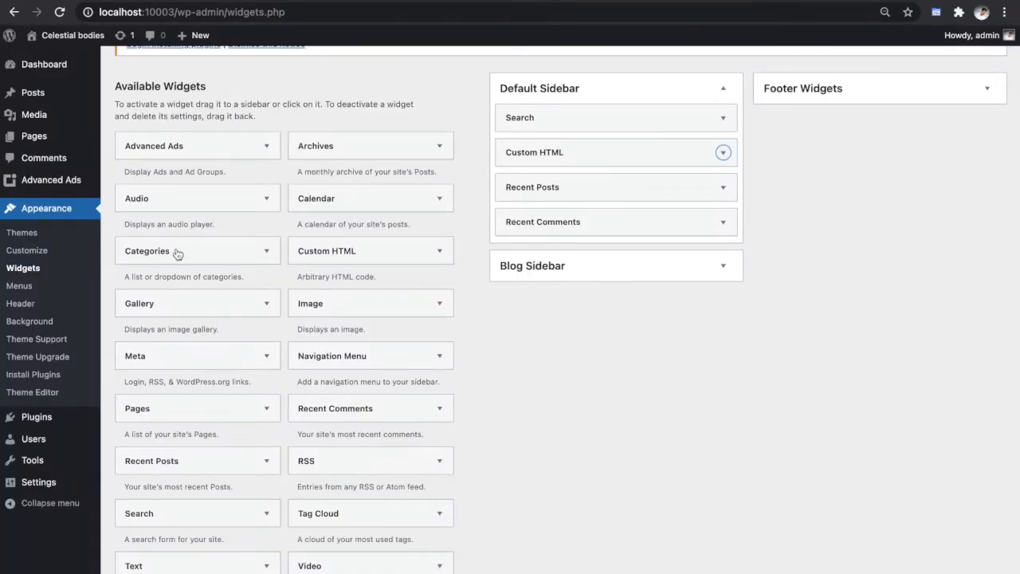
pyautogui.moveTo(77, 187)
pyautogui.click(123, 185)
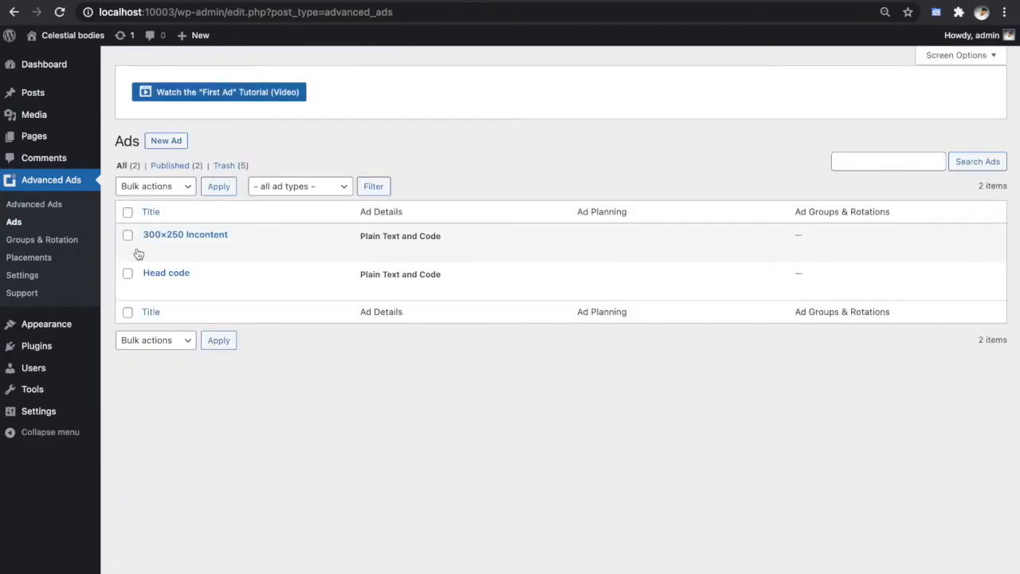
pyautogui.moveTo(171, 273)
pyautogui.click(152, 290)
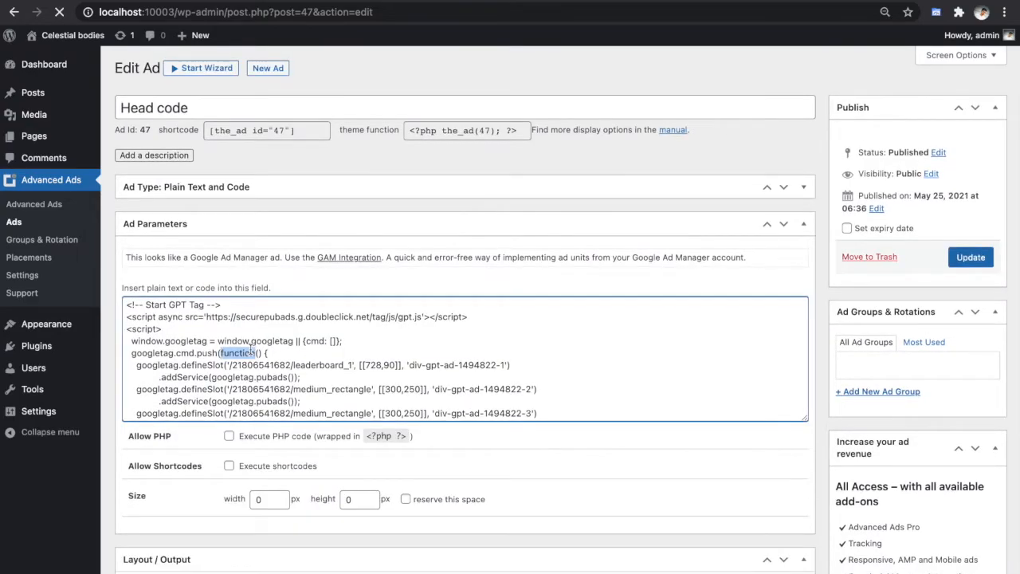
# Replace the whole code of the "Head code" ad with the copied size-mapping GPT code and update the ad.
pyautogui.press('super+a')
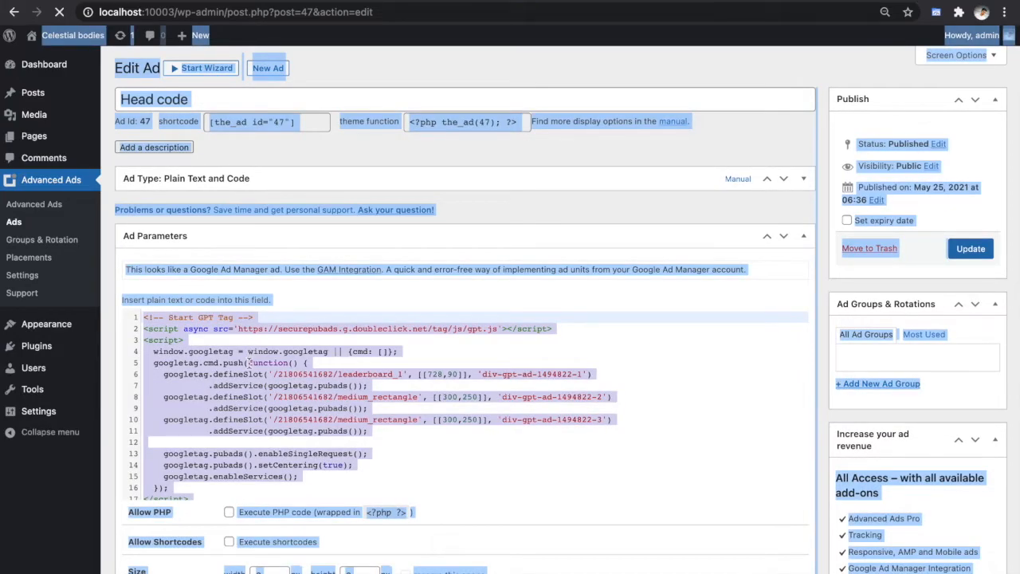
pyautogui.click(249, 364)
pyautogui.press('super+a')
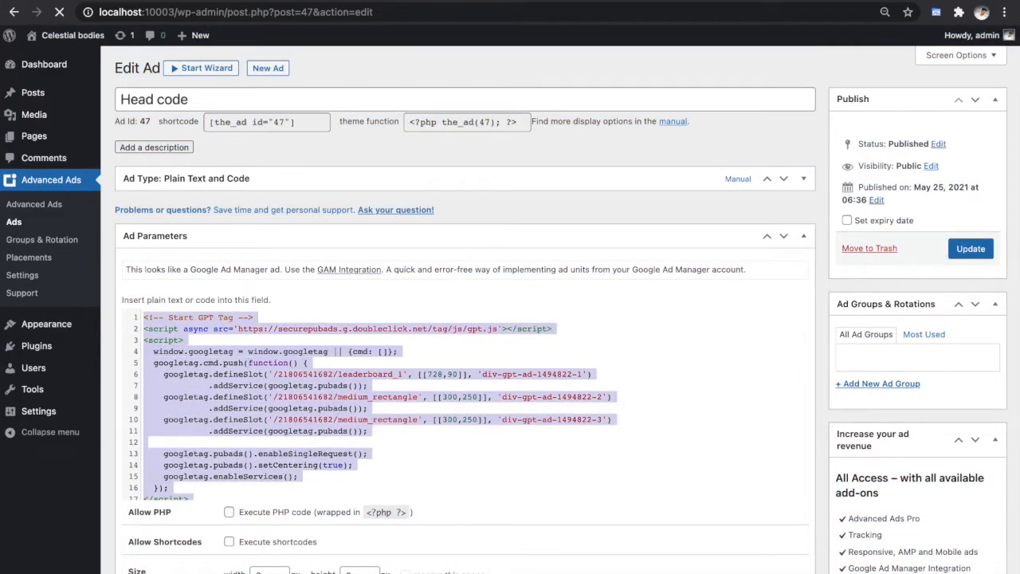
pyautogui.press('BackSpace')
pyautogui.press('super+v')
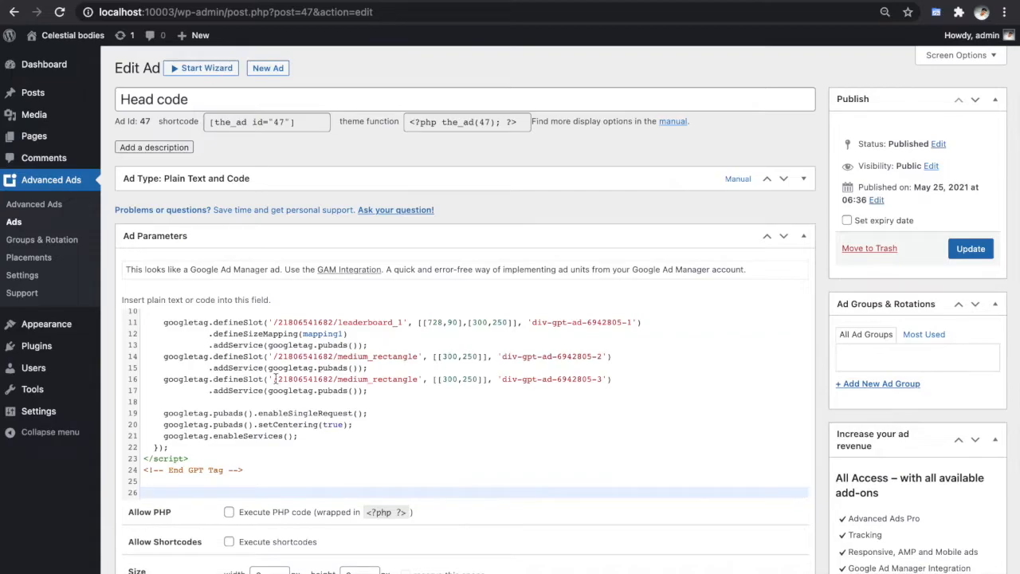
pyautogui.scroll(3, 279, 385)
pyautogui.scroll(-1, 284, 390)
pyautogui.moveTo(329, 398); pyautogui.dragTo(141, 346)
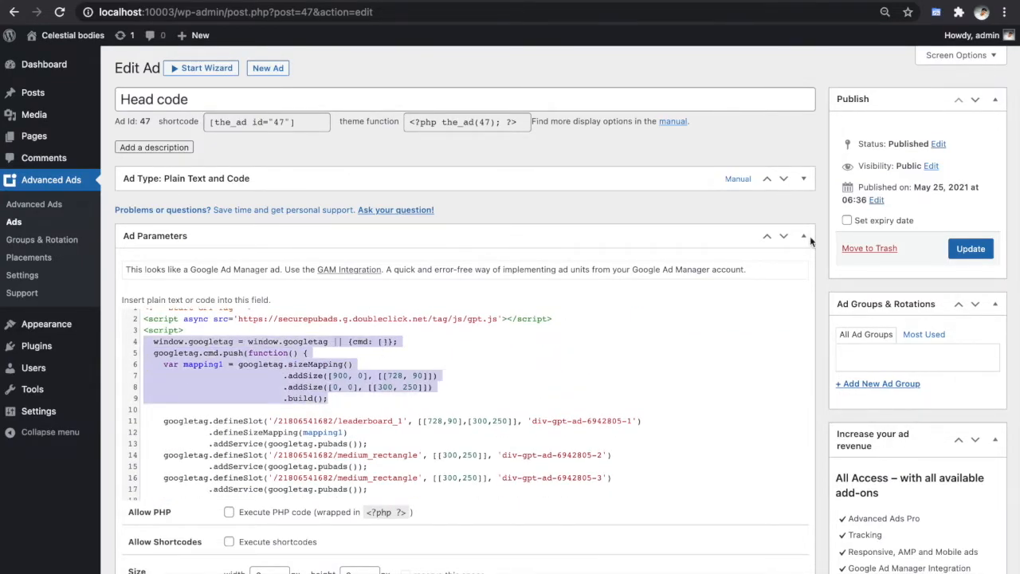
pyautogui.click(972, 248)
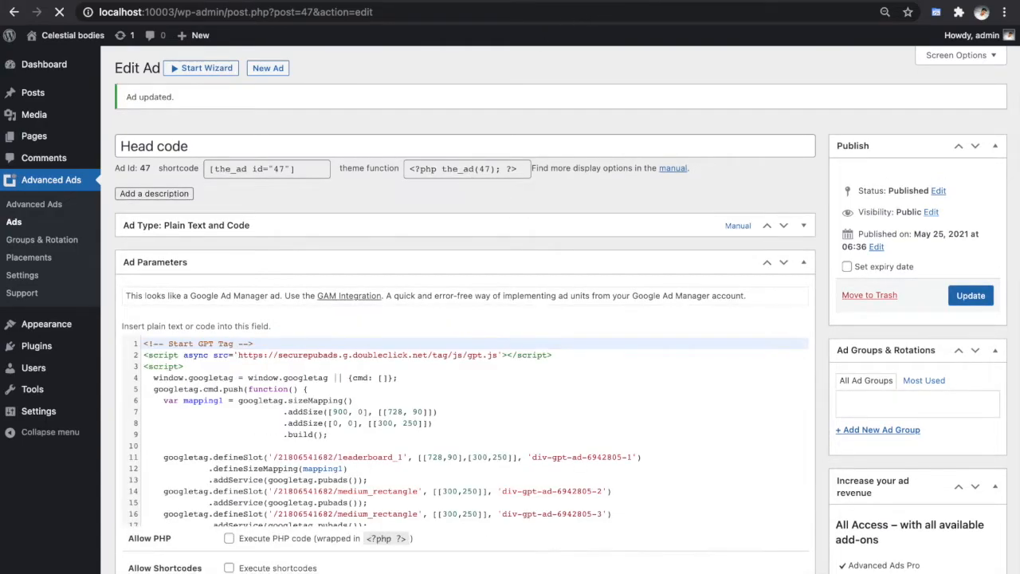
# Reload the Moon post in the Pixel 2 XL device preview and check the page for the header and content ads.
pyautogui.hotkey('ctrl', 'Tab')
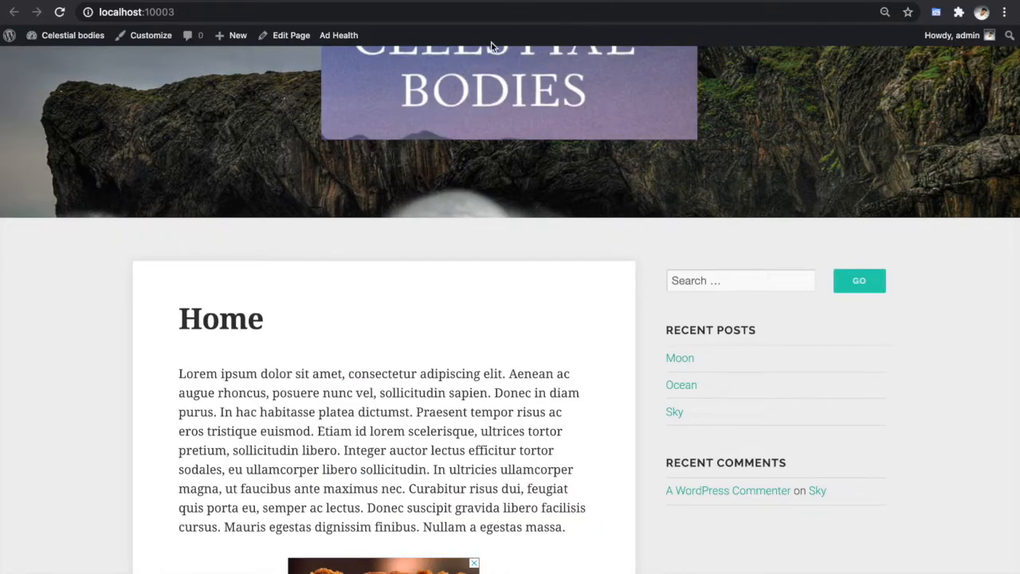
pyautogui.hotkey('ctrl', 'Tab')
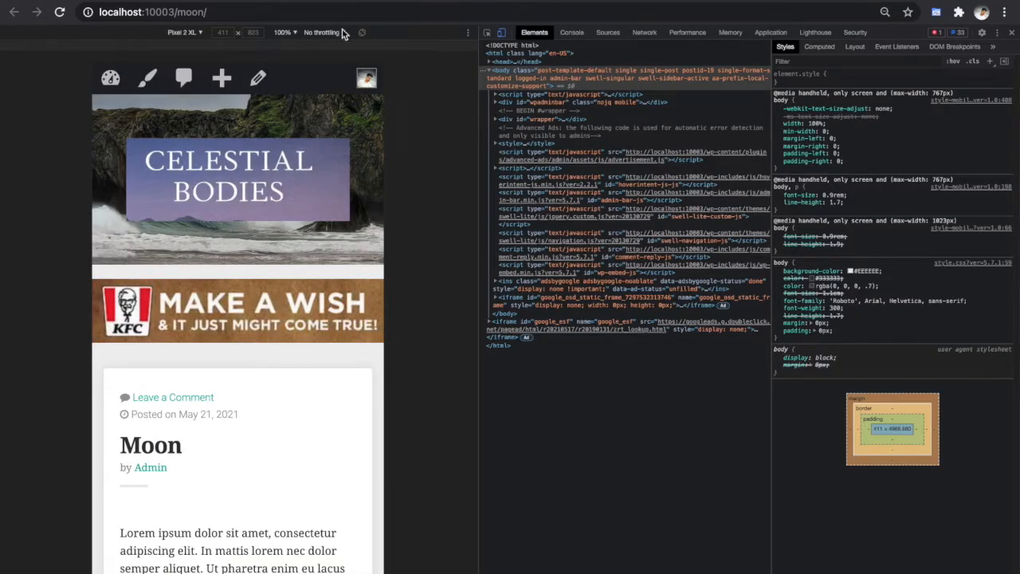
pyautogui.click(337, 8)
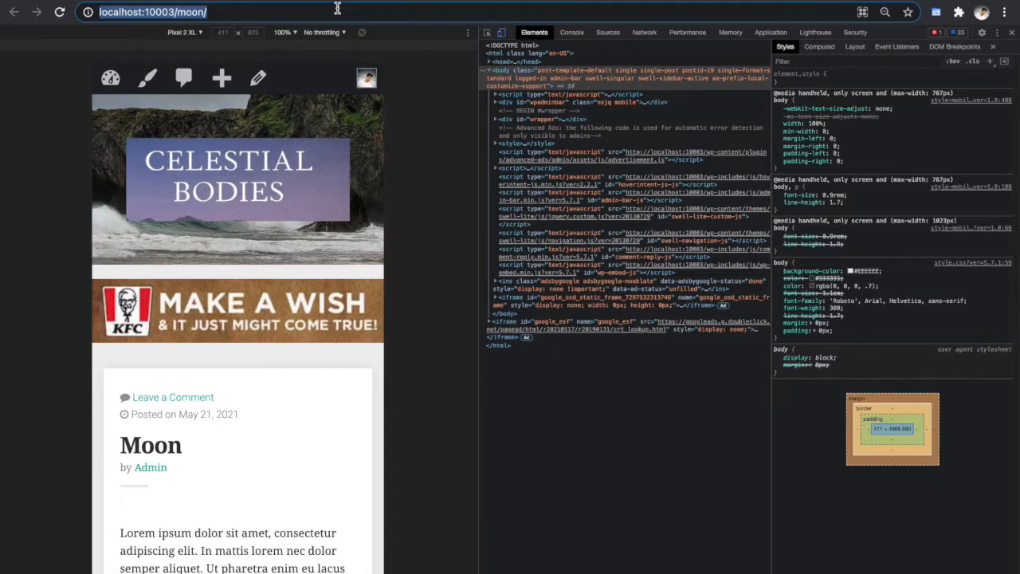
pyautogui.press('Return')
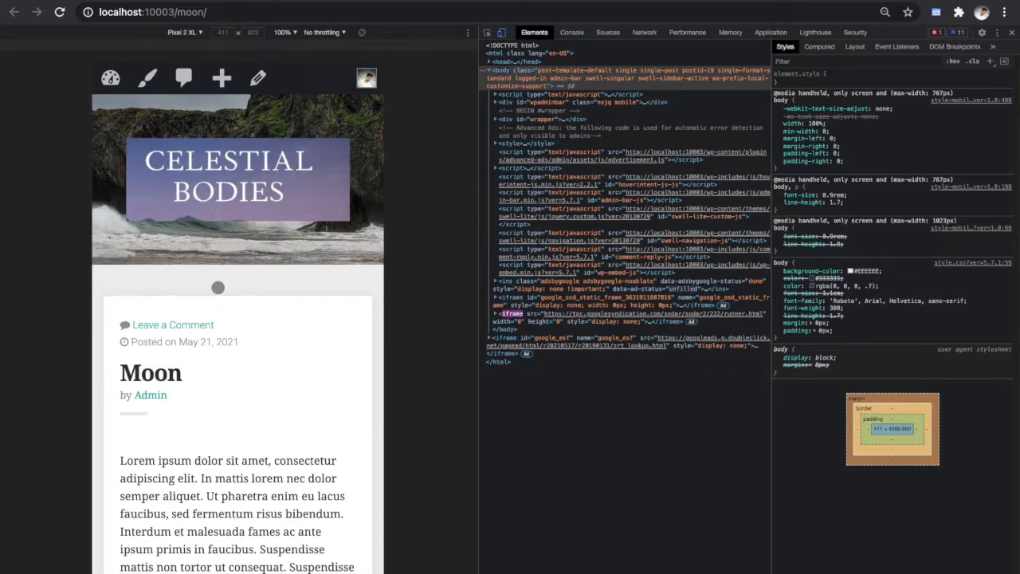
pyautogui.scroll(-7, 218, 287)
pyautogui.scroll(-20, 217, 287)
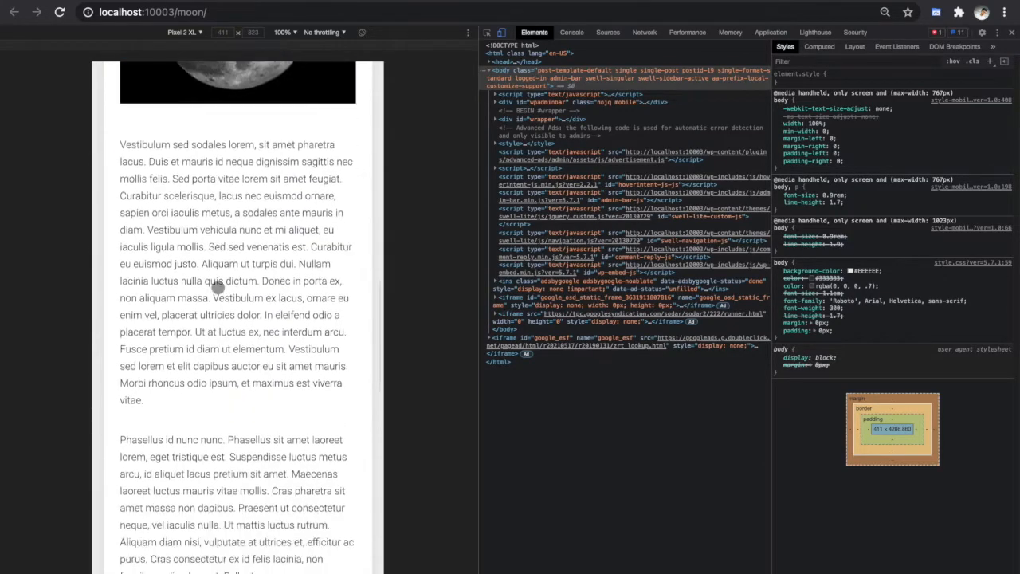
pyautogui.scroll(15, 218, 287)
pyautogui.scroll(10, 218, 287)
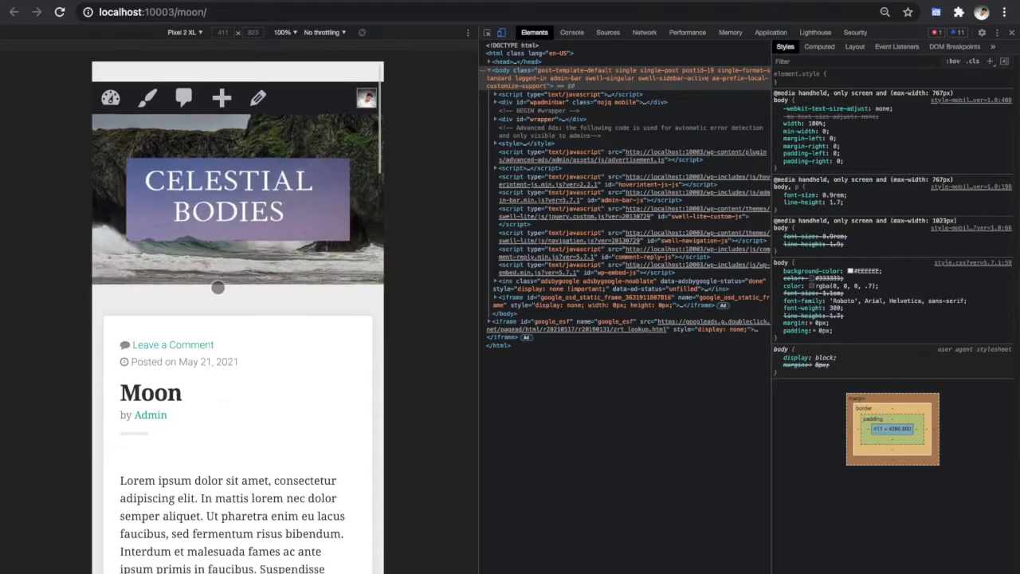
# Load the Moon post again in the mobile preview and look through the header and article body for ads.
pyautogui.click(238, 12)
pyautogui.press('Return')
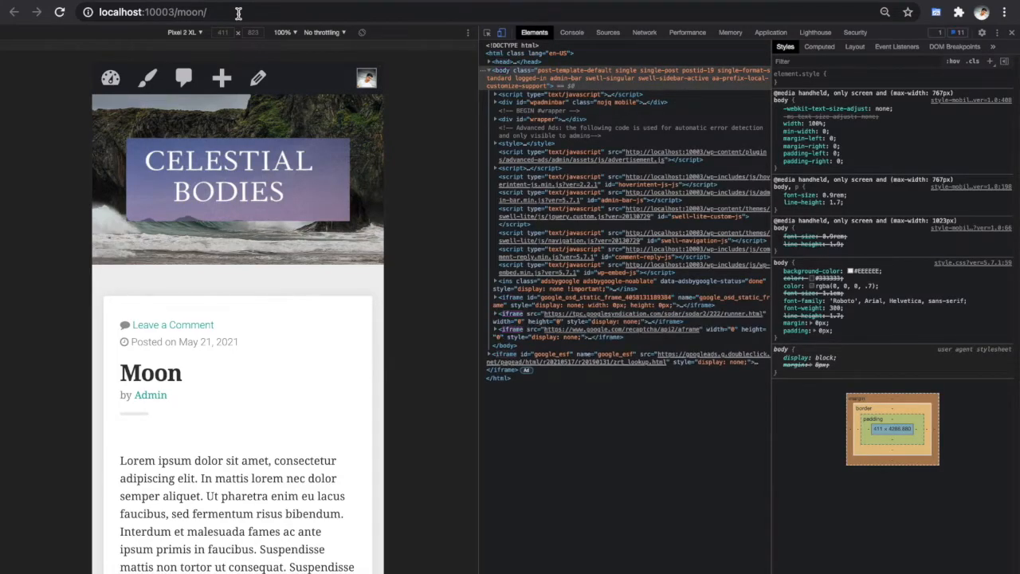
pyautogui.scroll(-1, 255, 432)
pyautogui.scroll(-20, 253, 436)
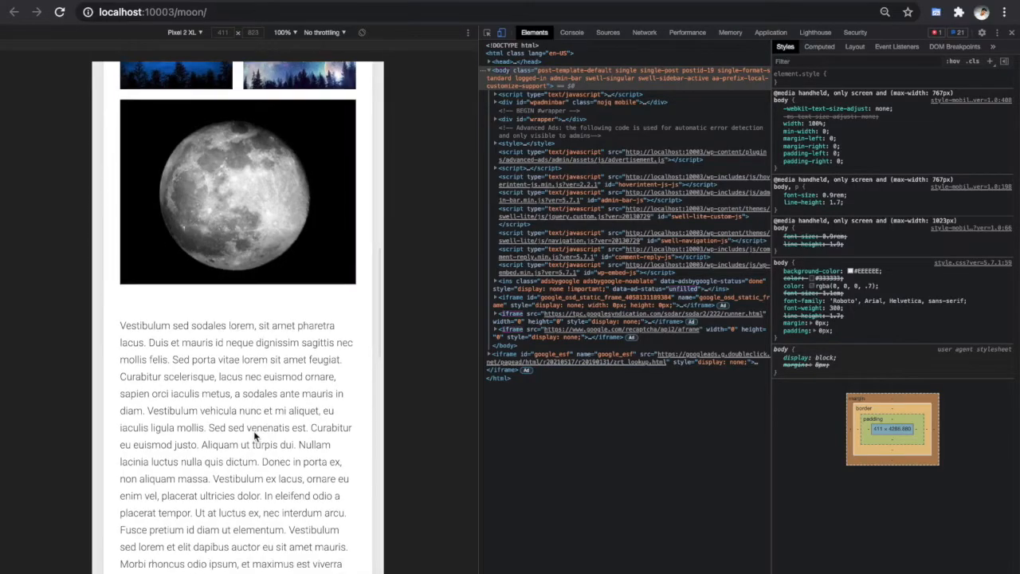
pyautogui.scroll(15, 255, 436)
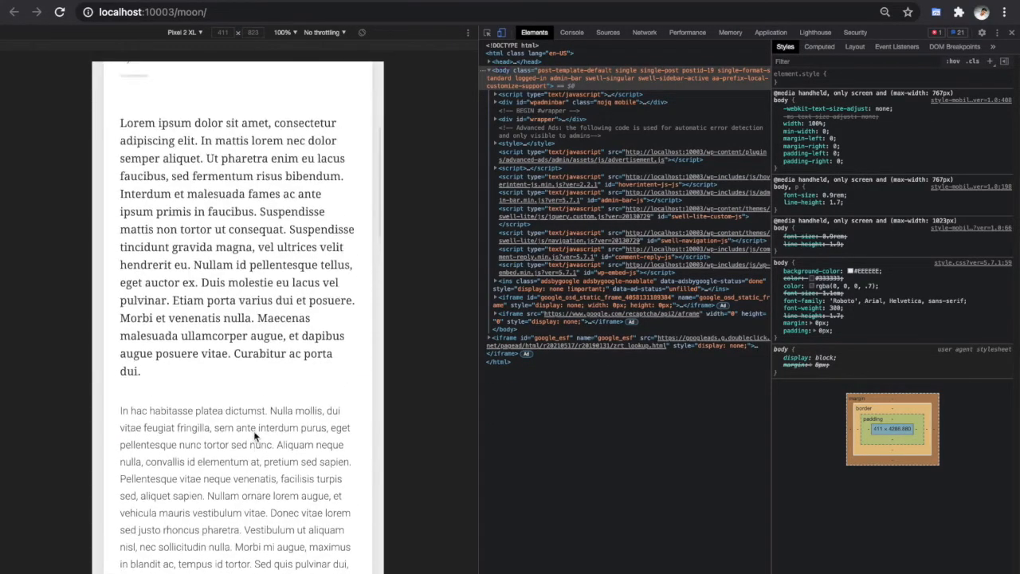
pyautogui.scroll(5, 253, 430)
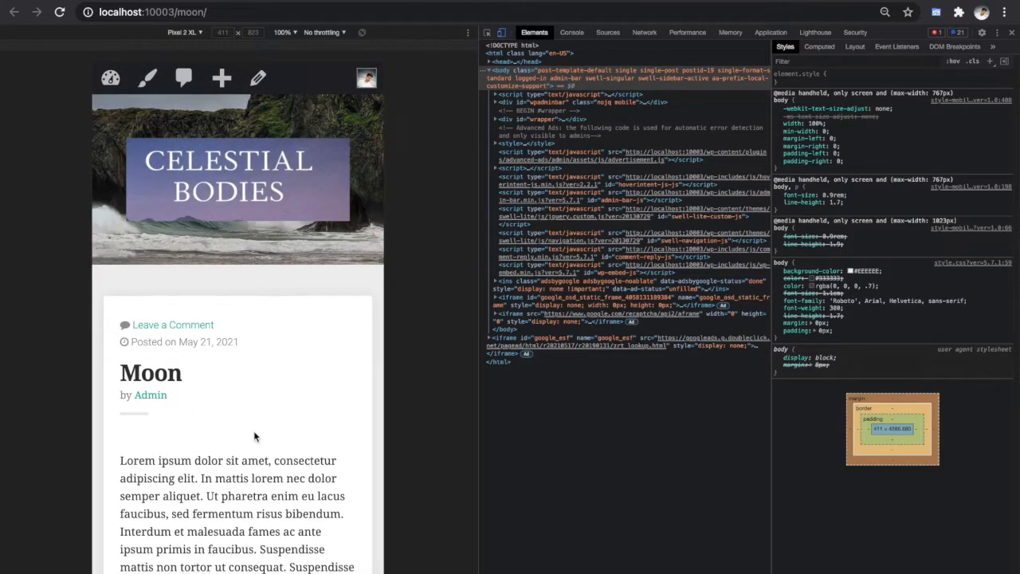
# Turn off the device preview, close the developer tools and load the Moon post with ?googfc appended to its URL.
pyautogui.click(504, 40)
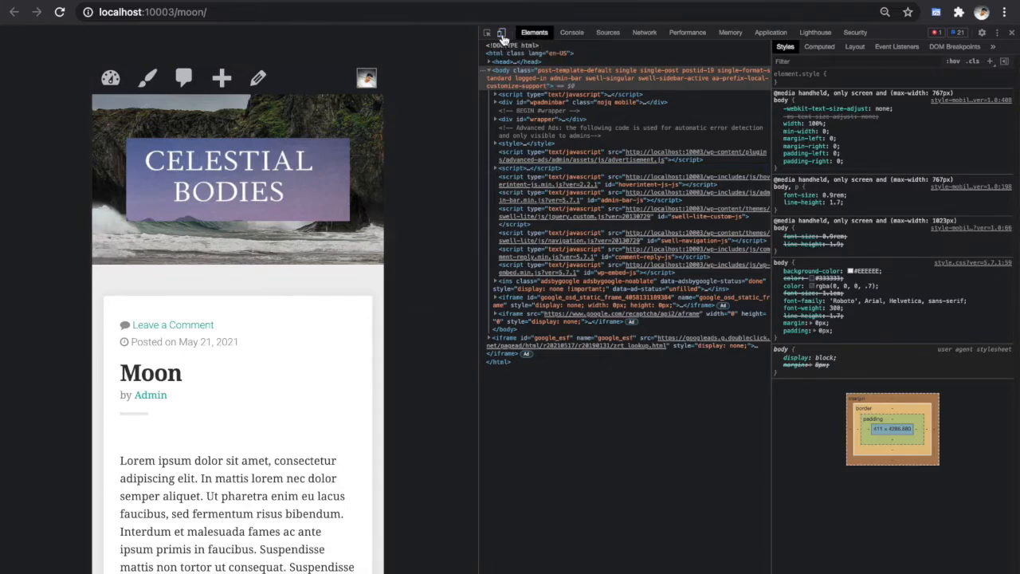
pyautogui.click(1012, 32)
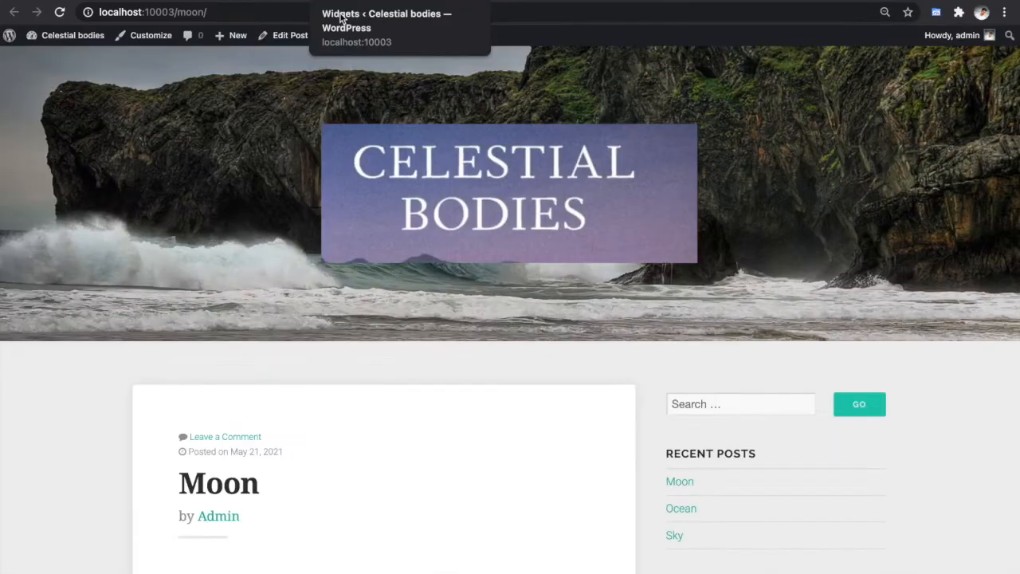
pyautogui.click(278, 11)
pyautogui.click(286, 14)
pyautogui.write('?')
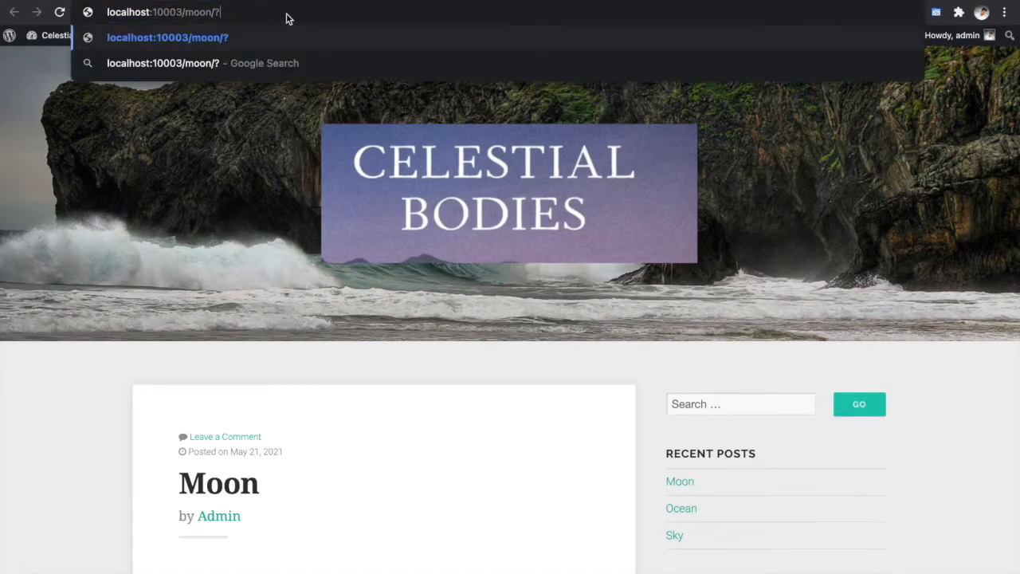
pyautogui.write('googfc')
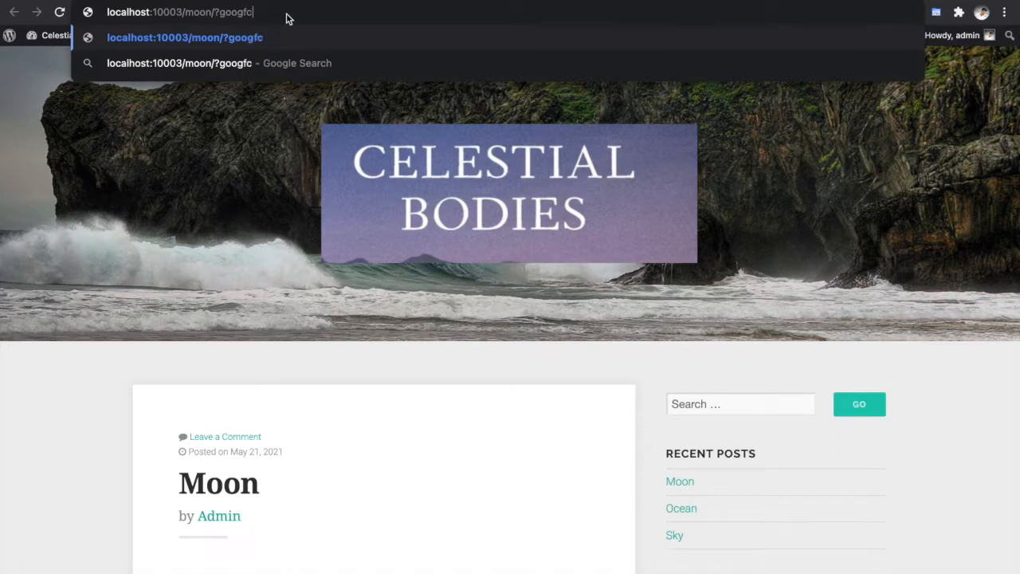
pyautogui.press('Return')
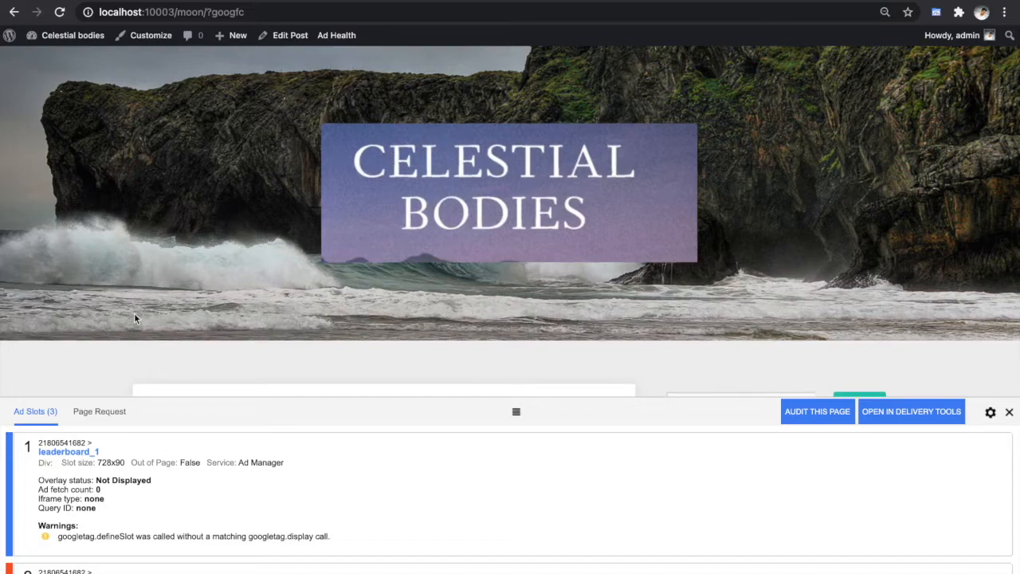
# Examine the status and warnings of the leaderboard_1 slot and both medium_rectangle slots in the publisher console.
pyautogui.scroll(-3, 134, 313)
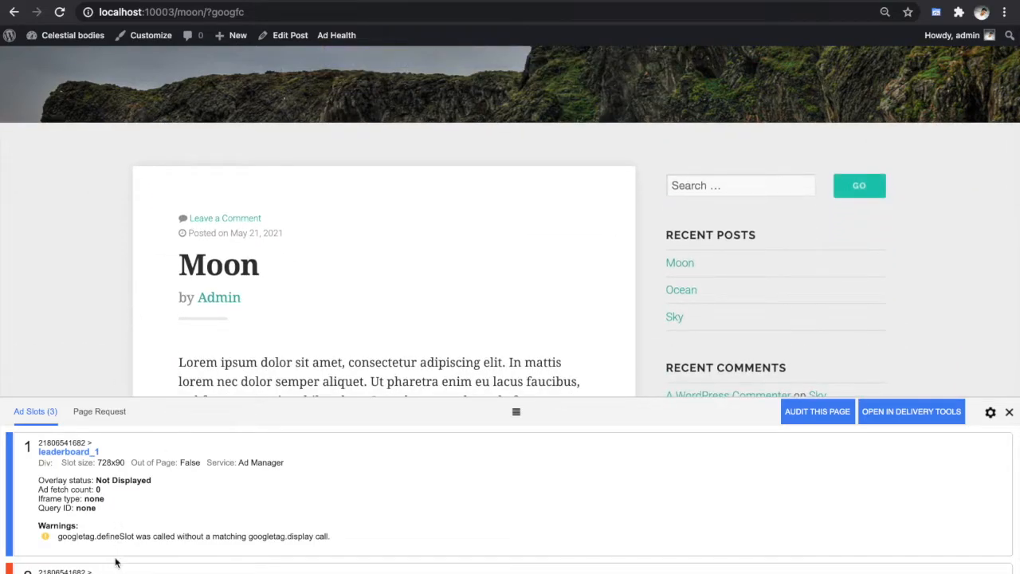
pyautogui.tripleClick(101, 536)
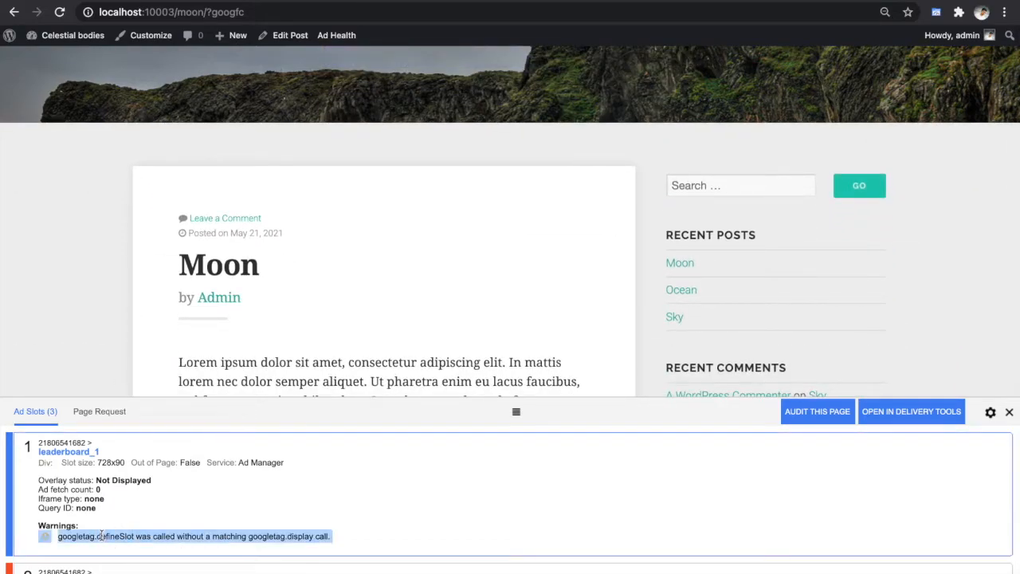
pyautogui.scroll(-2, 102, 536)
pyautogui.scroll(-1, 101, 538)
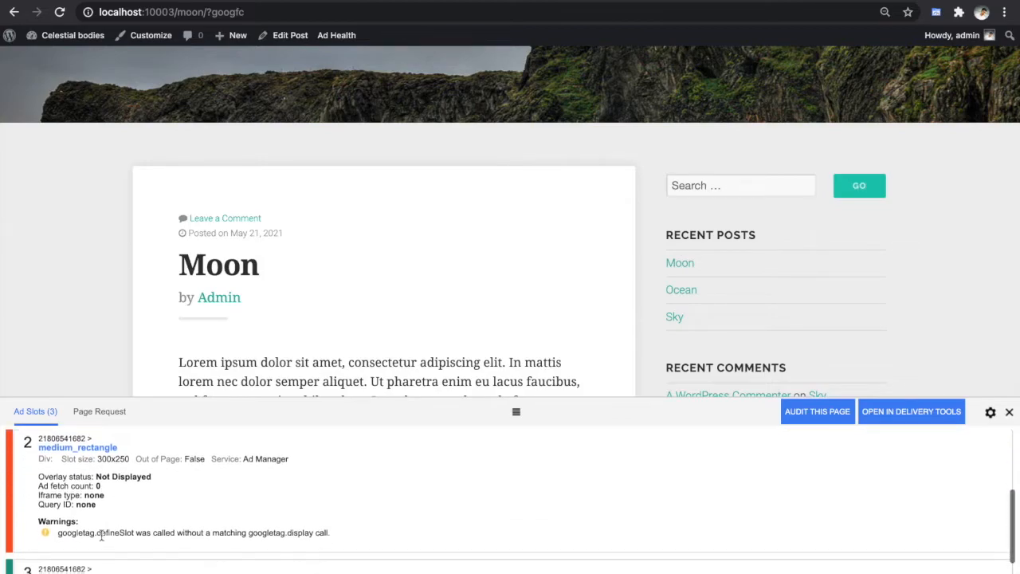
pyautogui.scroll(-3, 101, 537)
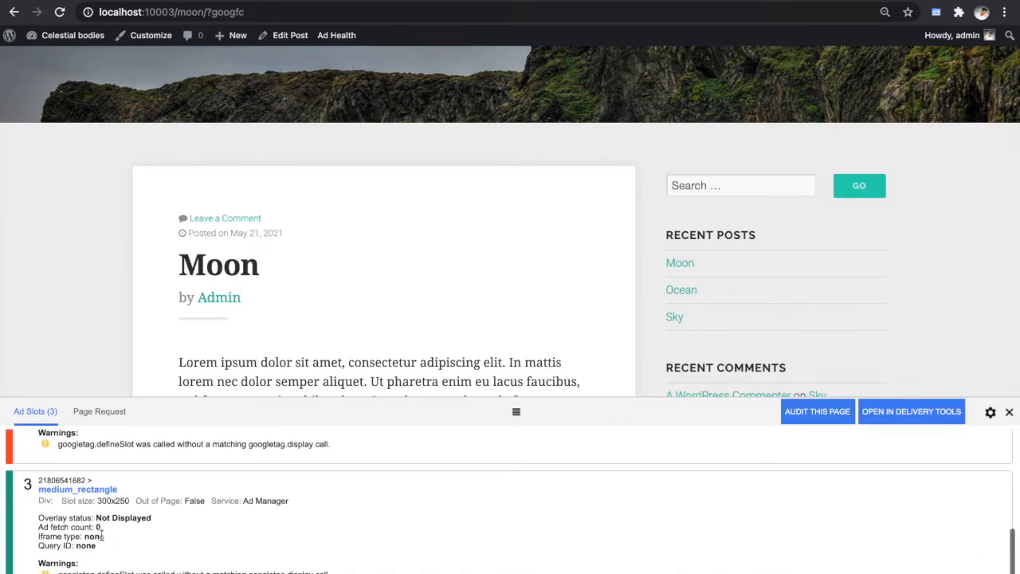
pyautogui.scroll(4, 102, 536)
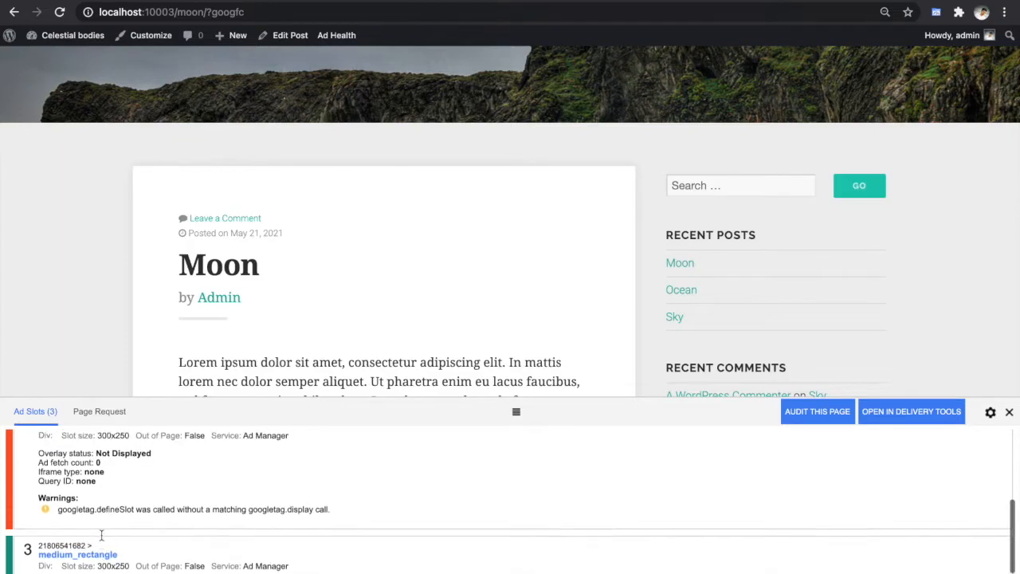
pyautogui.scroll(1, 101, 535)
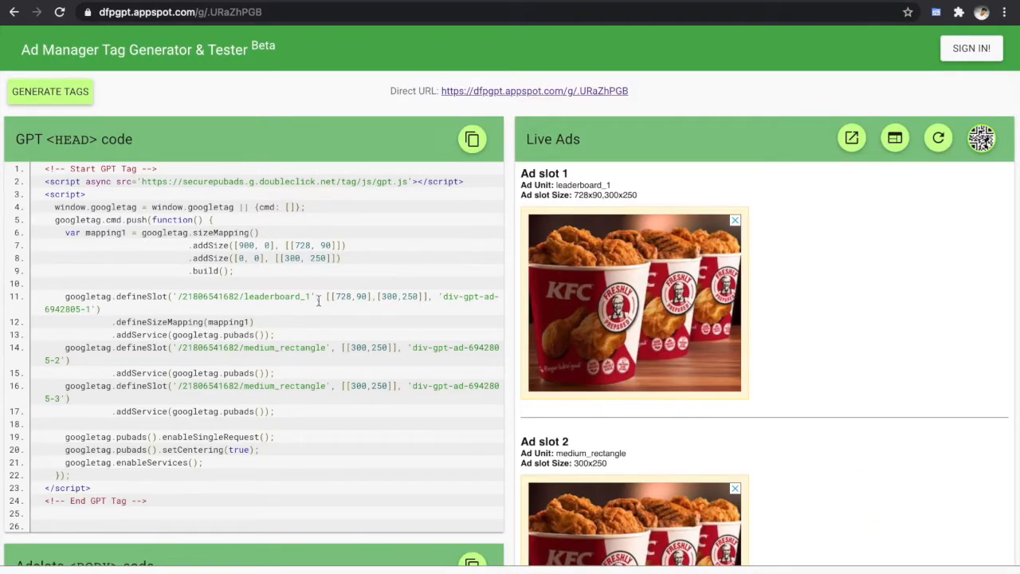
# Review the GPT head code, Adslots body code and size mapping in Ad Manager Tag Generator, and compare them with the "Head code" ad in WordPress.
pyautogui.scroll(-3, 318, 300)
pyautogui.scroll(-8, 318, 300)
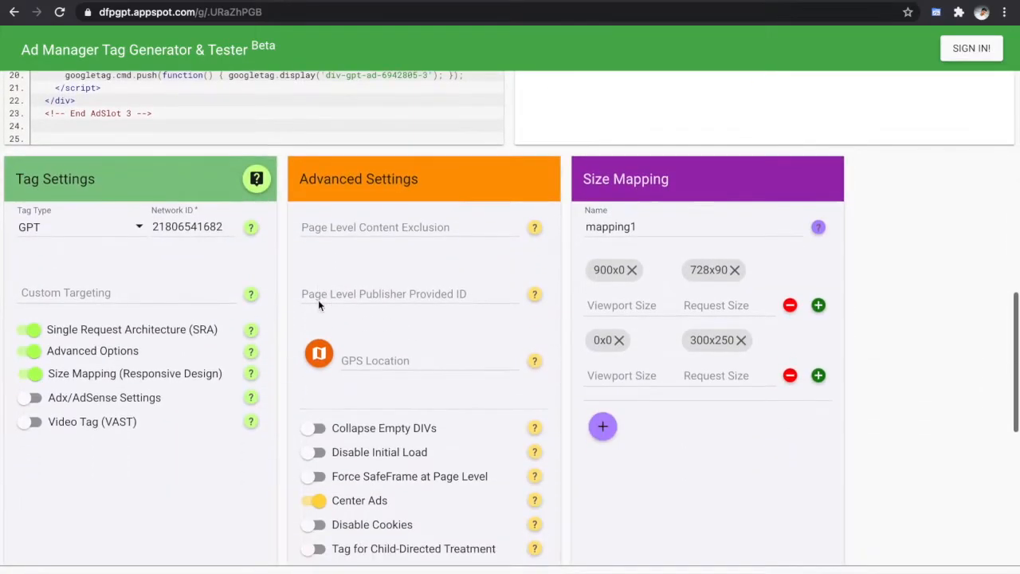
pyautogui.scroll(10, 318, 300)
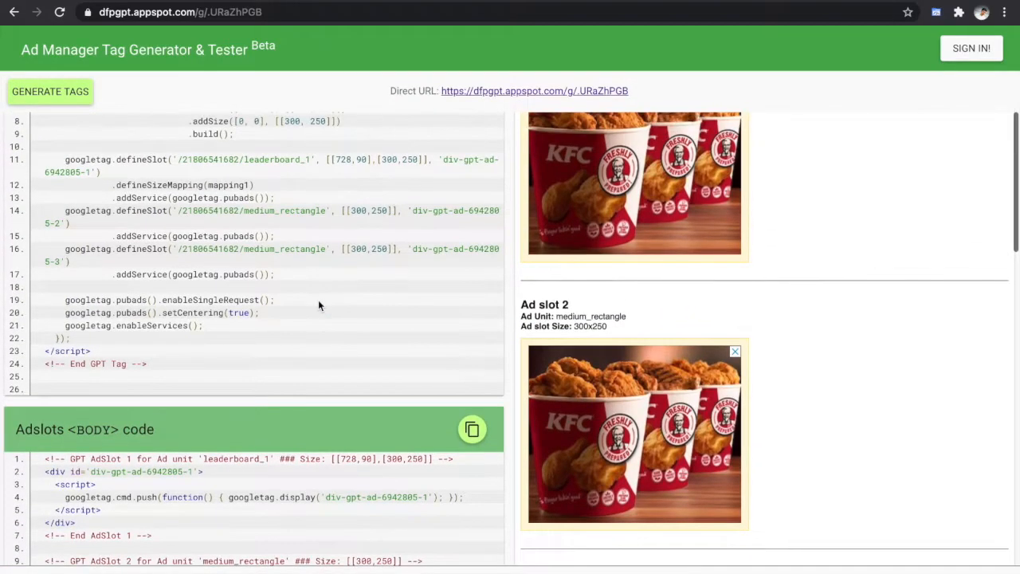
pyautogui.scroll(1, 318, 305)
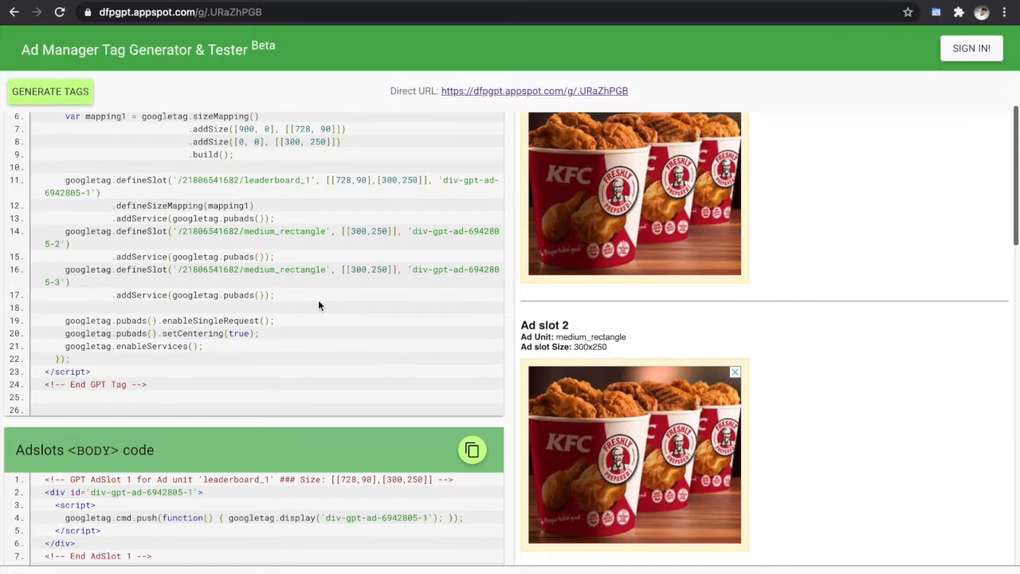
pyautogui.scroll(-3, 318, 305)
pyautogui.scroll(-1, 318, 300)
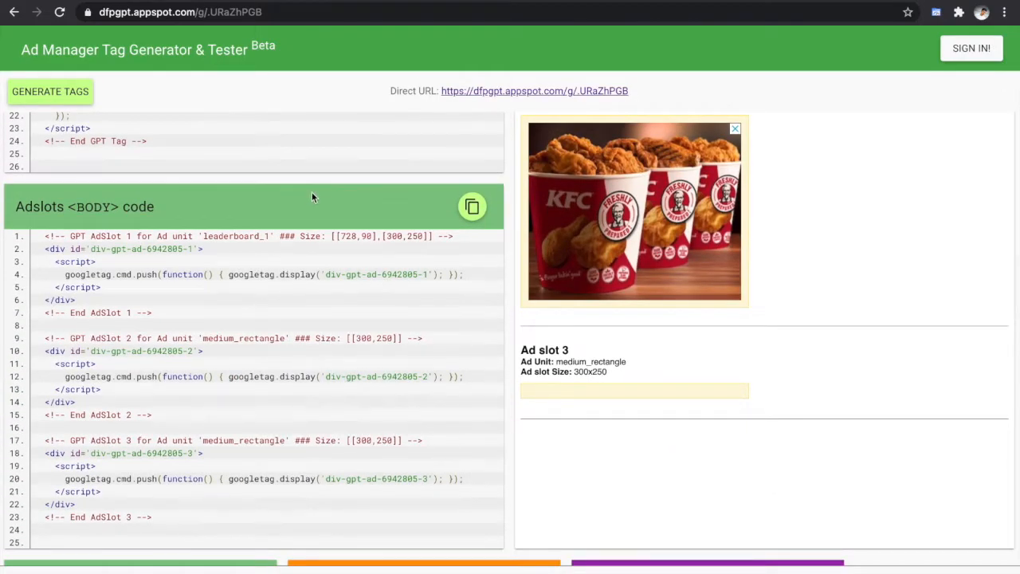
pyautogui.hotkey('ctrl', 'Tab')
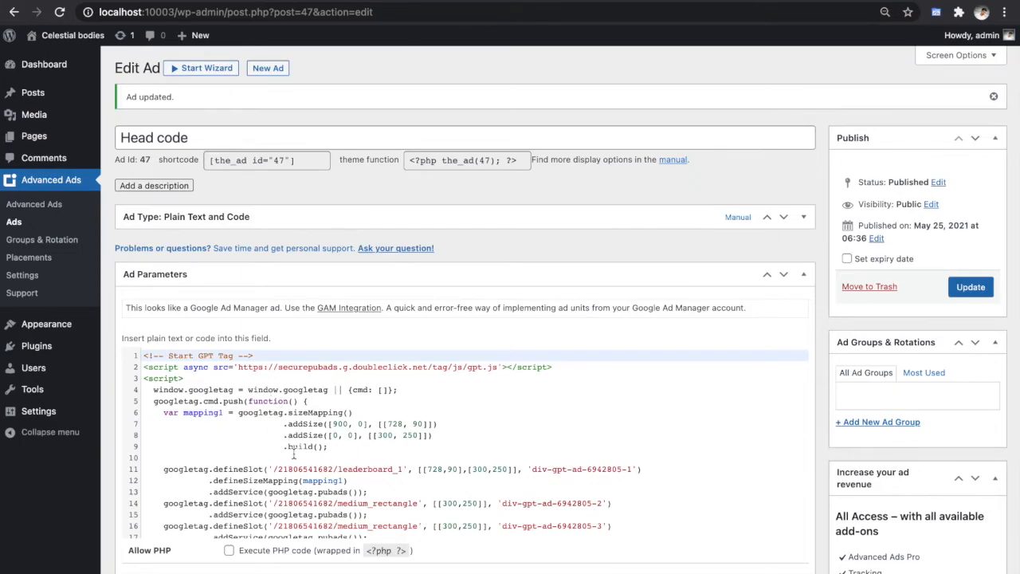
pyautogui.scroll(-2, 293, 452)
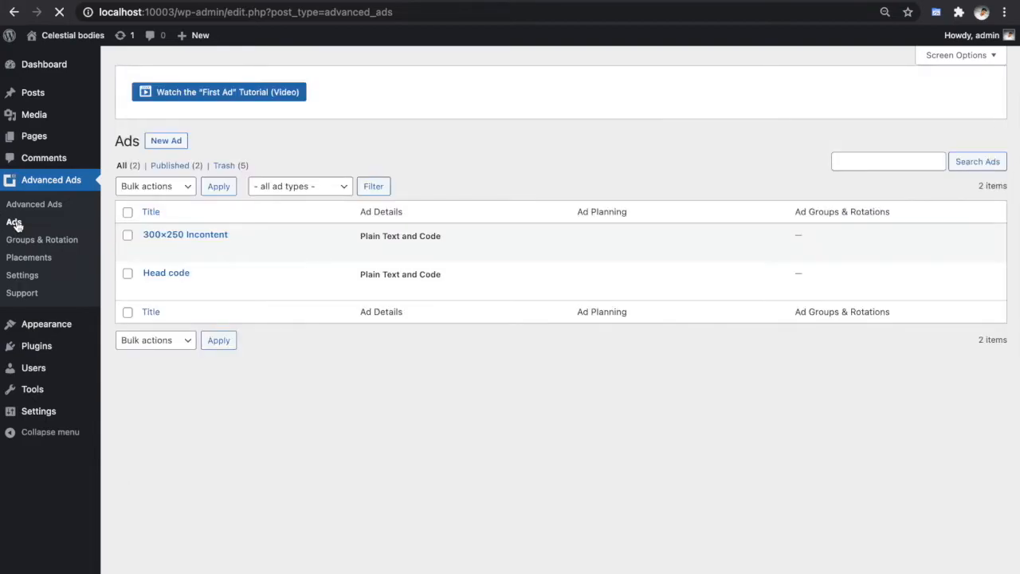
# Open the "300x250 Incontent" ad for editing and copy the AdSlot 2 body code from Ad Manager Tag Generator.
pyautogui.click(149, 251)
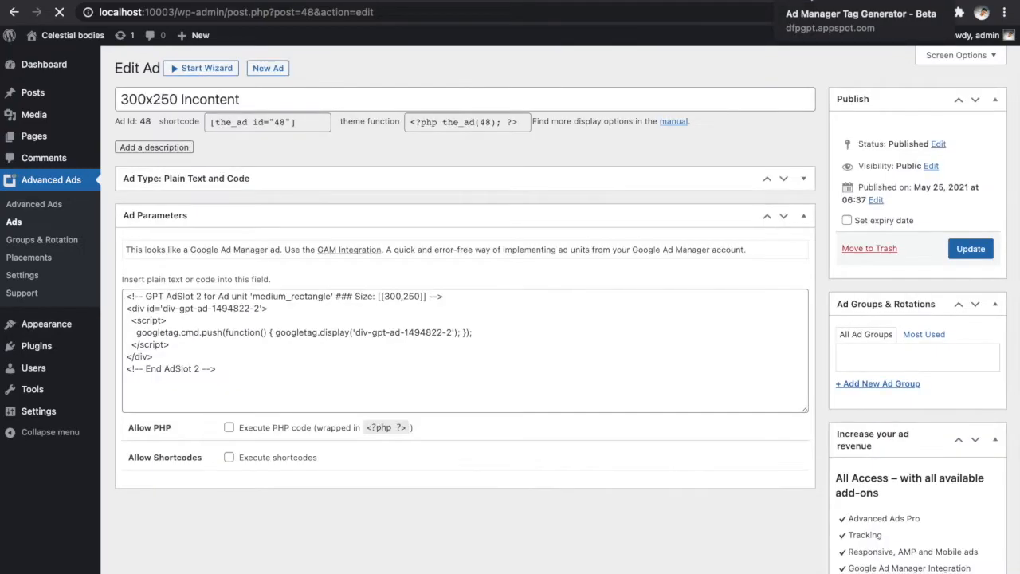
pyautogui.click(812, 0)
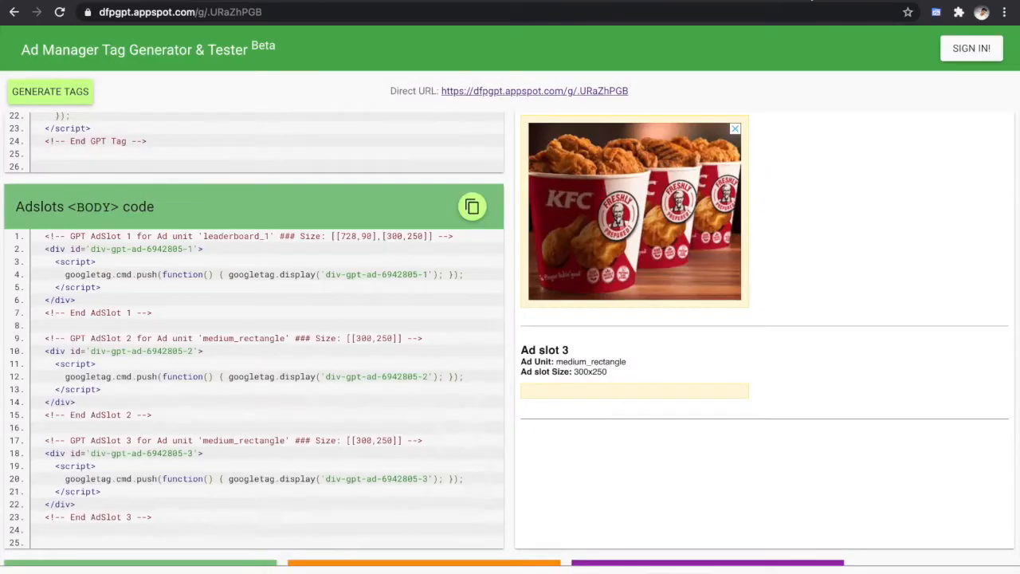
pyautogui.scroll(-1, 206, 338)
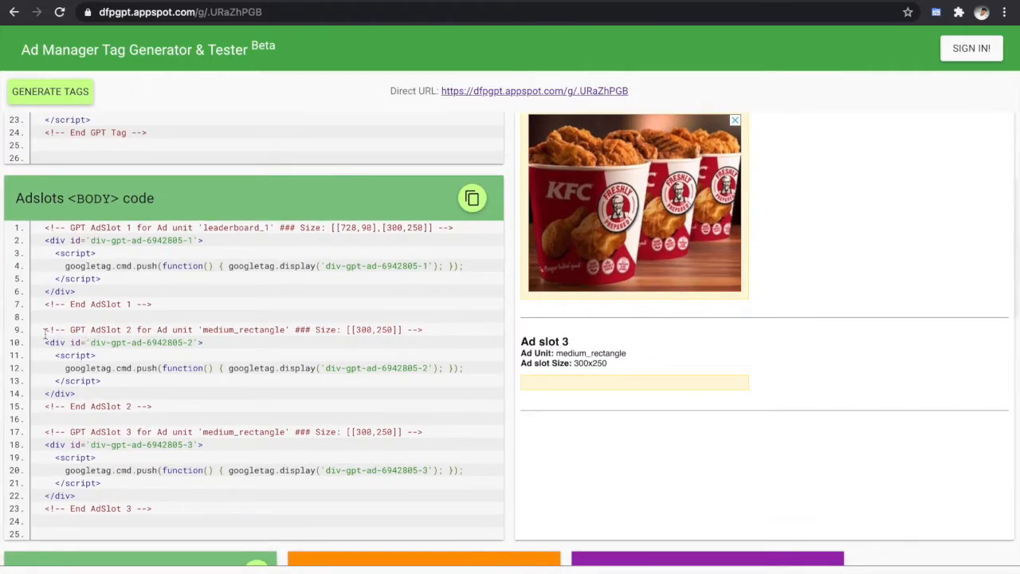
pyautogui.tripleClick(46, 333)
pyautogui.moveTo(45, 334); pyautogui.dragTo(139, 401)
pyautogui.hotkey('ctrl', 'c')
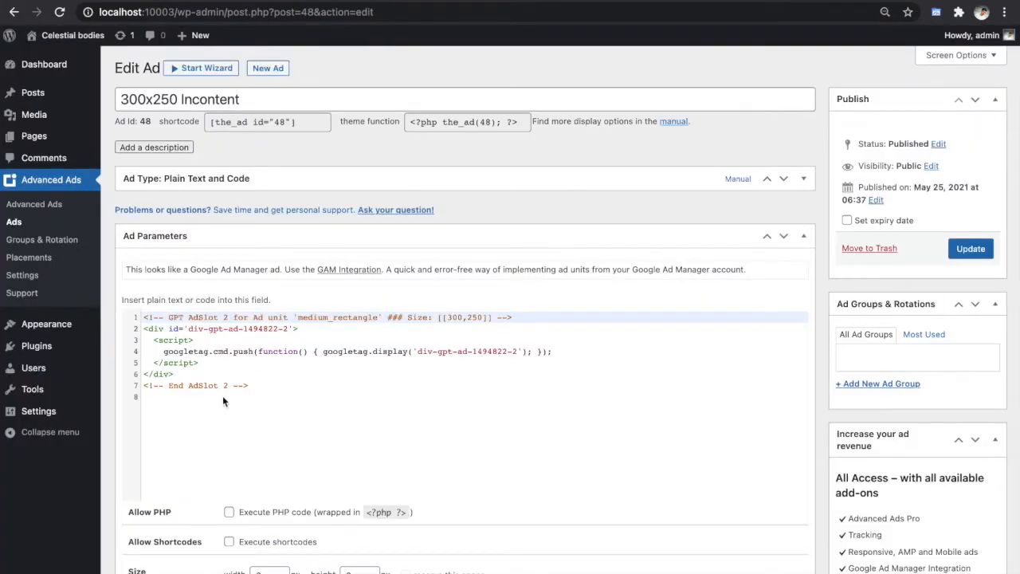
# Replace the code of the "300x250 Incontent" ad with the copied AdSlot 2 code and update the ad.
pyautogui.click(250, 386)
pyautogui.moveTo(251, 386); pyautogui.dragTo(141, 313)
pyautogui.hotkey('ctrl', 'v')
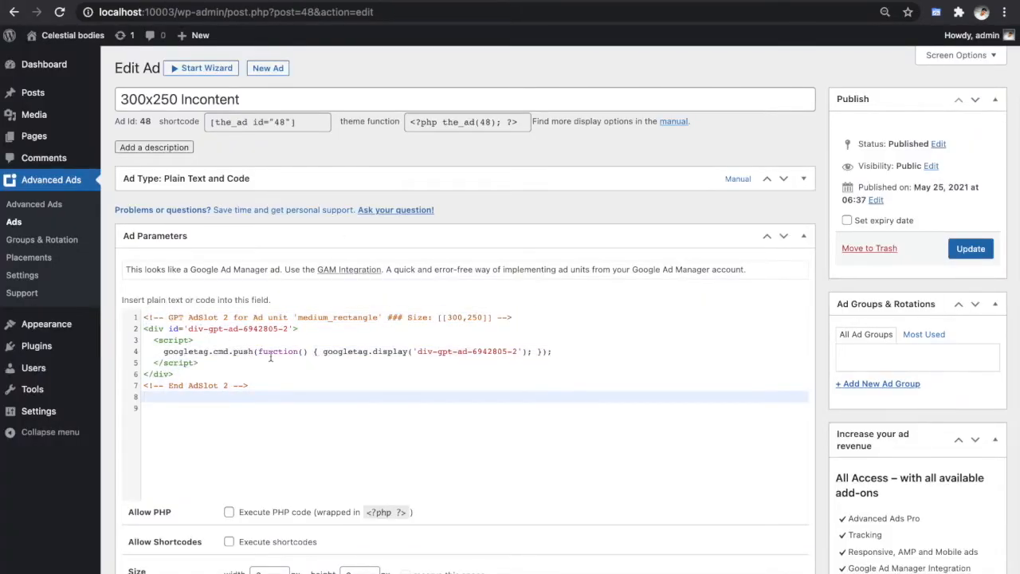
pyautogui.click(976, 248)
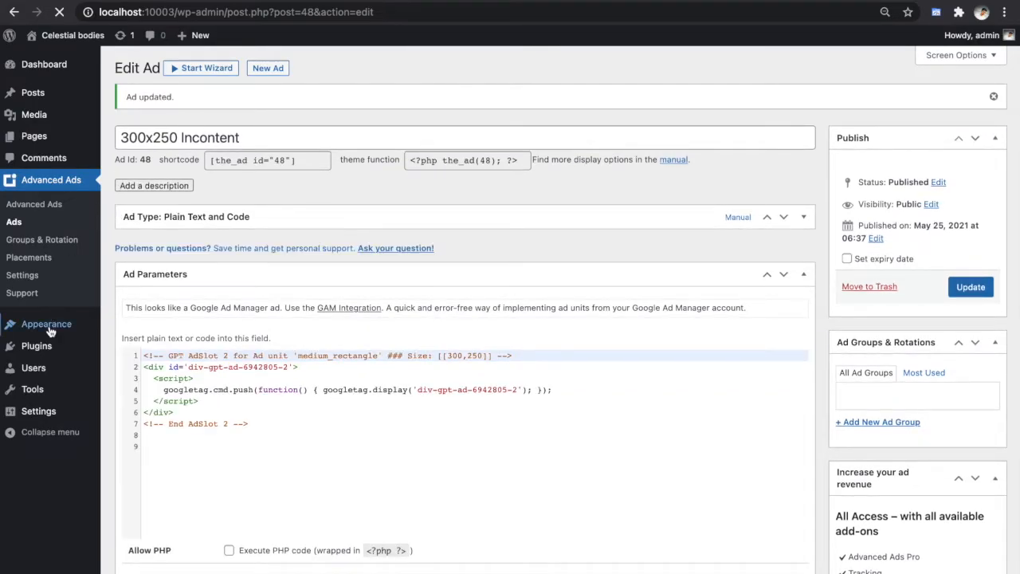
# Open the WordPress widgets page and copy the AdSlot 3 medium_rectangle body code from Ad Manager Tag Generator.
pyautogui.moveTo(58, 332)
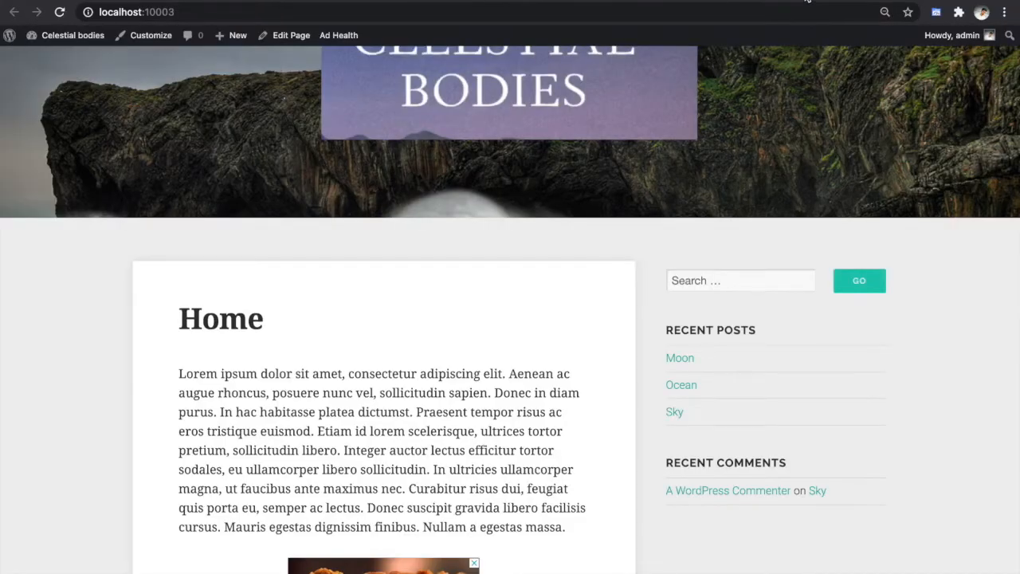
pyautogui.click(806, 1)
pyautogui.moveTo(46, 431); pyautogui.dragTo(160, 510)
pyautogui.hotkey('ctrl', 'c')
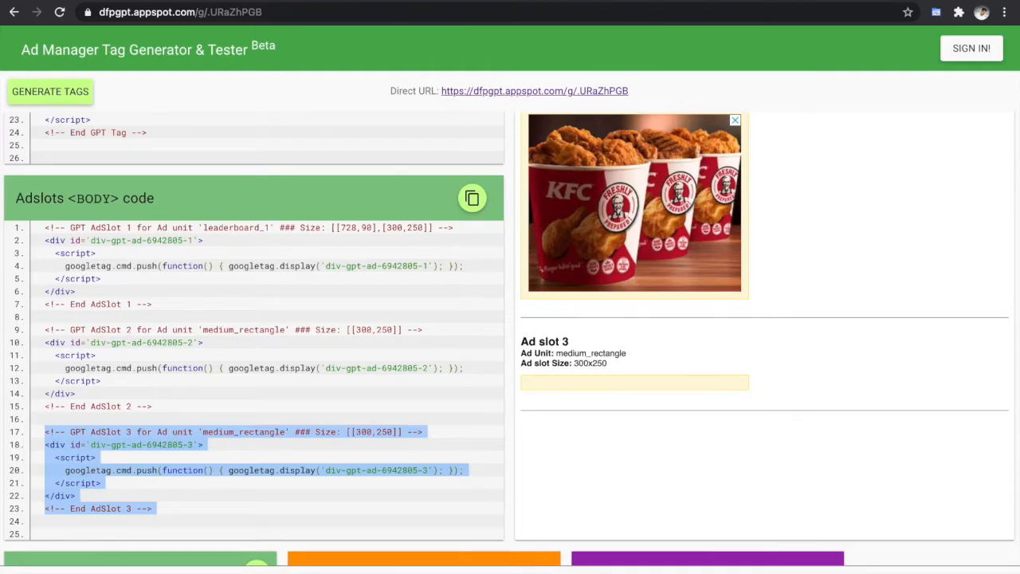
# Replace the content of the Default Sidebar's Custom HTML widget with the copied AdSlot 3 code and save the widget.
pyautogui.click(381, 0)
pyautogui.scroll(-1, 486, 402)
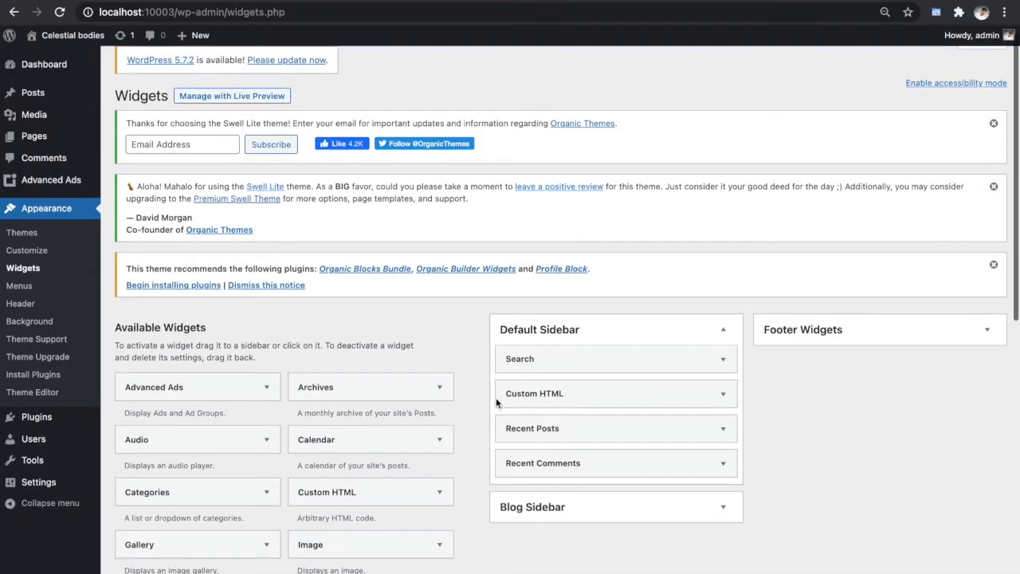
pyautogui.click(550, 392)
pyautogui.scroll(-1, 542, 407)
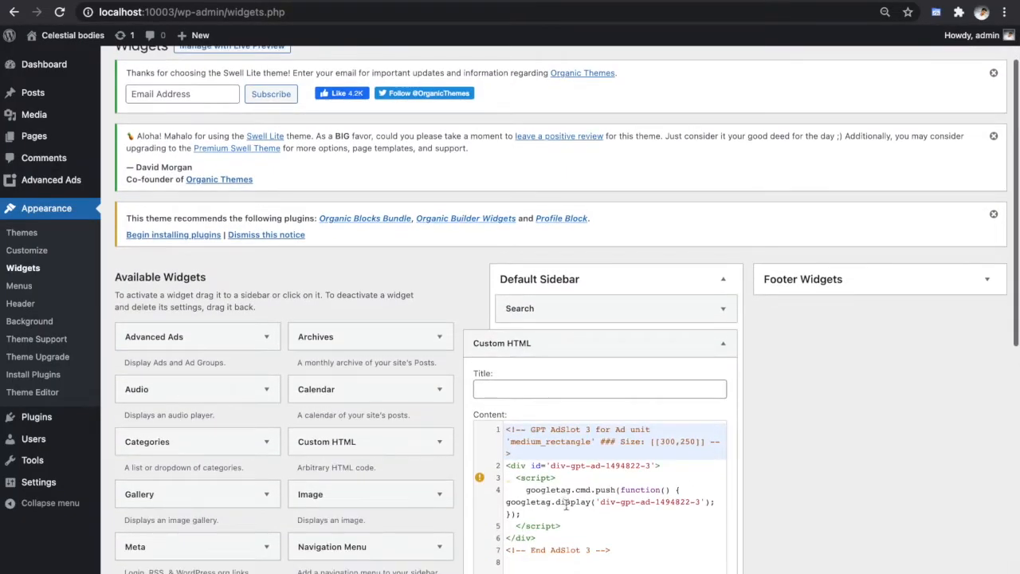
pyautogui.click(567, 504)
pyautogui.moveTo(612, 550); pyautogui.dragTo(510, 429)
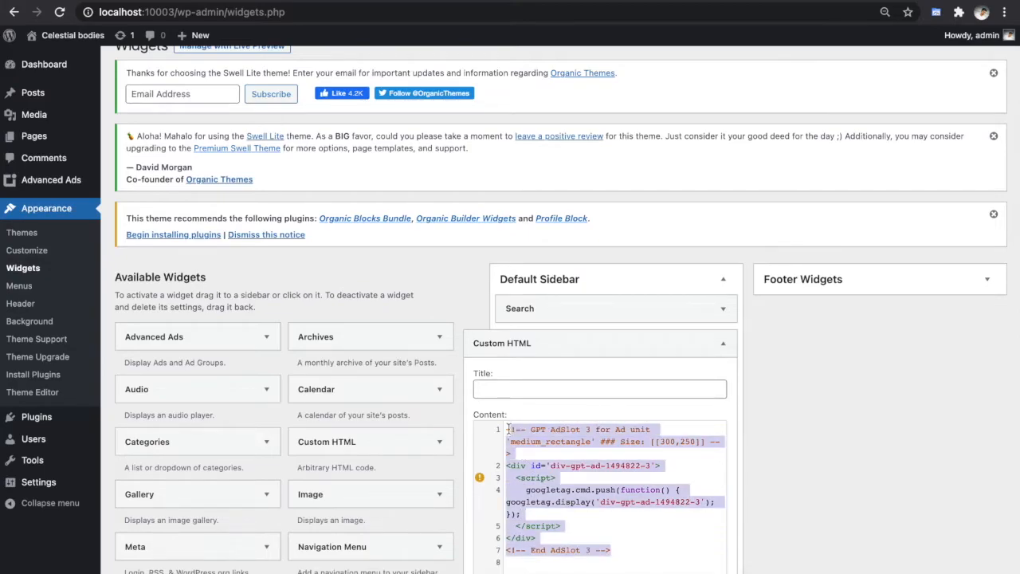
pyautogui.hotkey('ctrl', 'v')
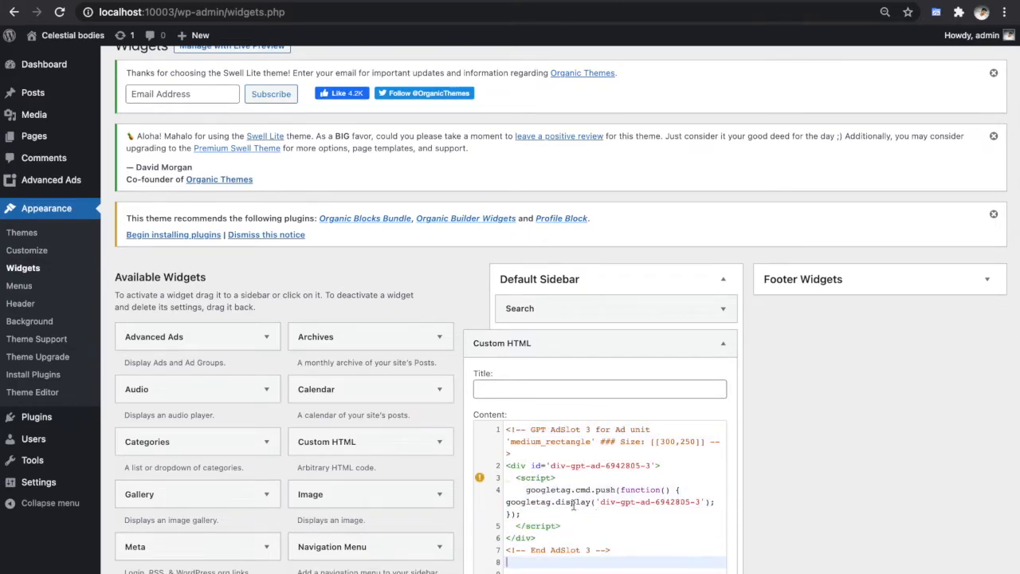
pyautogui.moveTo(479, 477)
pyautogui.scroll(-5, 779, 456)
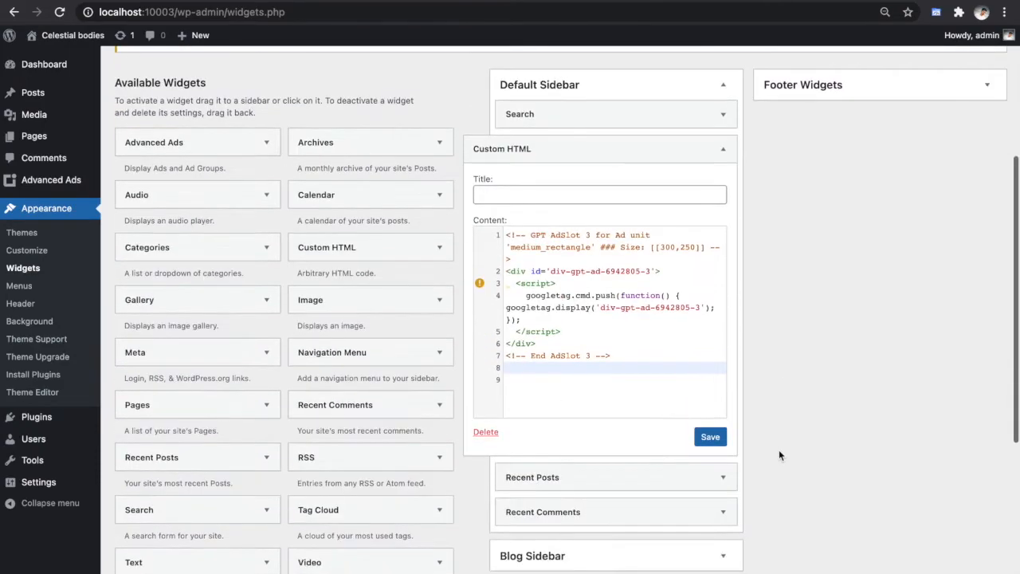
pyautogui.click(708, 433)
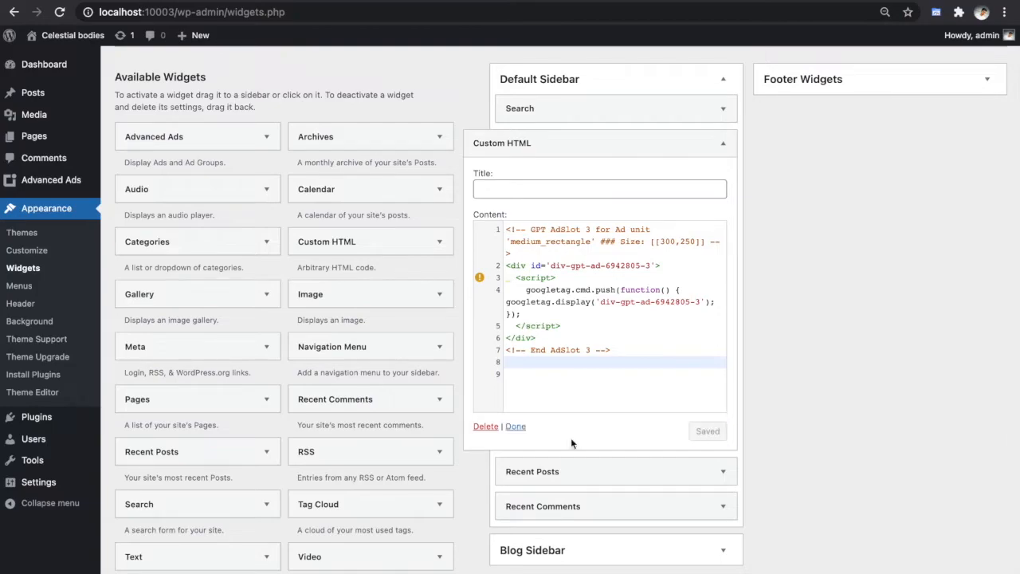
# Close the Custom HTML widget, copy the AdSlot 1 leaderboard_1 body code from Ad Manager Tag Generator, and switch to the code editor.
pyautogui.click(516, 427)
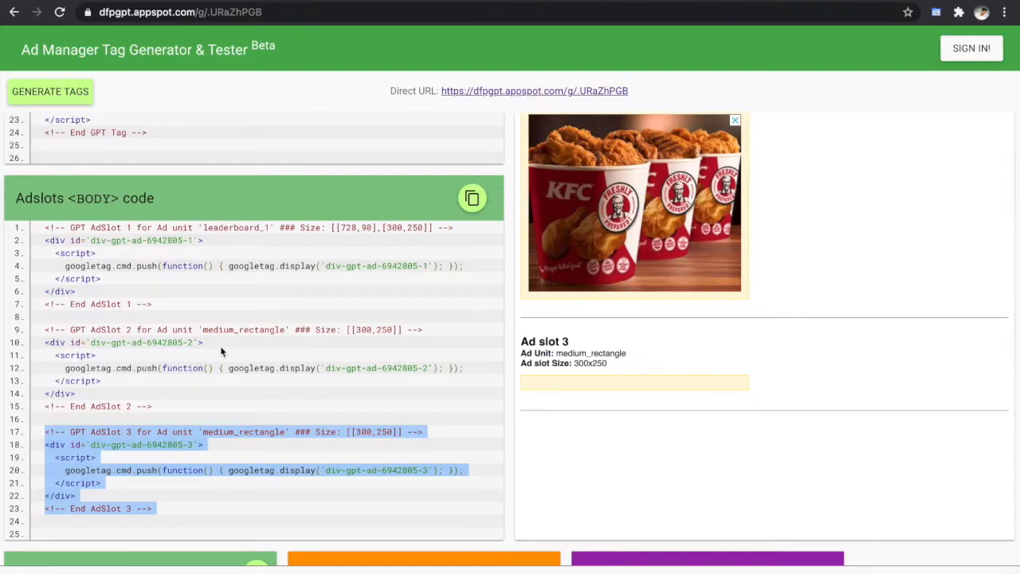
pyautogui.moveTo(122, 304); pyautogui.dragTo(157, 307)
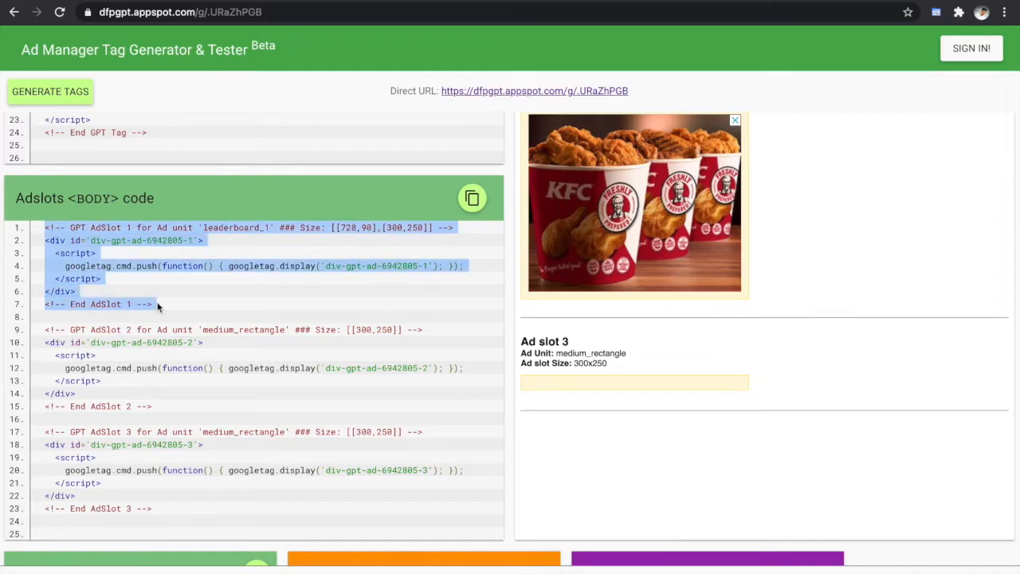
pyautogui.rightClick(89, 258)
pyautogui.click(135, 290)
pyautogui.press('super+Tab')
pyautogui.press('super+Tab')
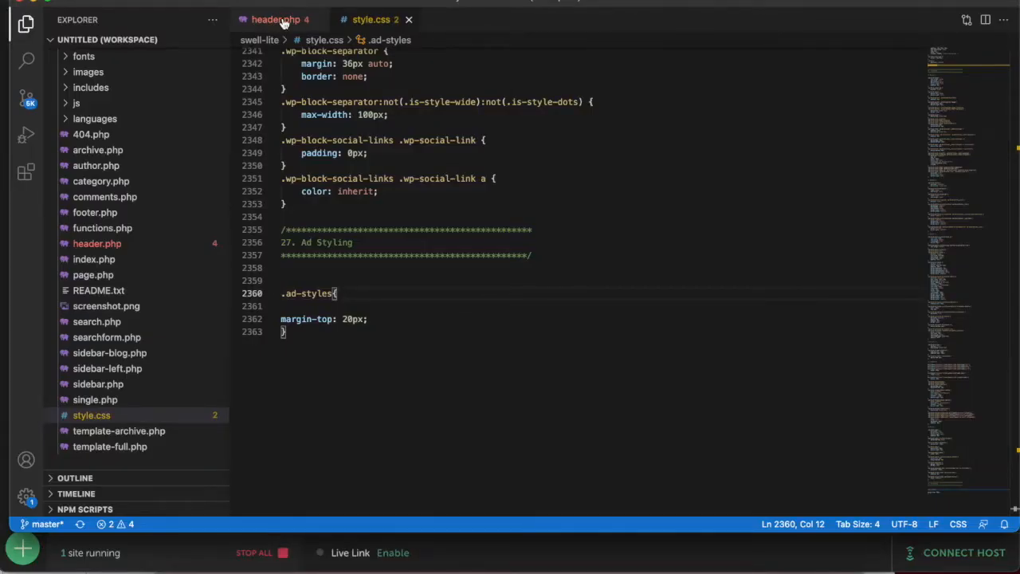
# Paste the copied AdSlot 1 code into header.php below the existing AdSlot 1 block.
pyautogui.click(283, 21)
pyautogui.click(391, 441)
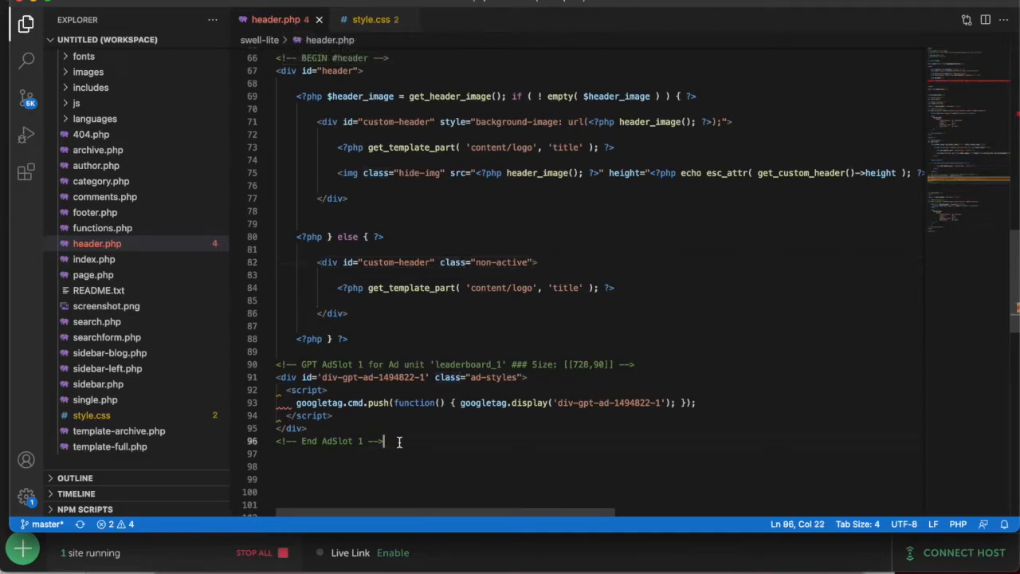
pyautogui.moveTo(385, 441)
pyautogui.mouseDown()
pyautogui.moveTo(281, 378)
pyautogui.moveTo(286, 365)
pyautogui.moveTo(292, 390)
pyautogui.moveTo(367, 431)
pyautogui.mouseUp()
pyautogui.click(394, 433)
pyautogui.scroll(-2, 395, 433)
pyautogui.click(305, 419)
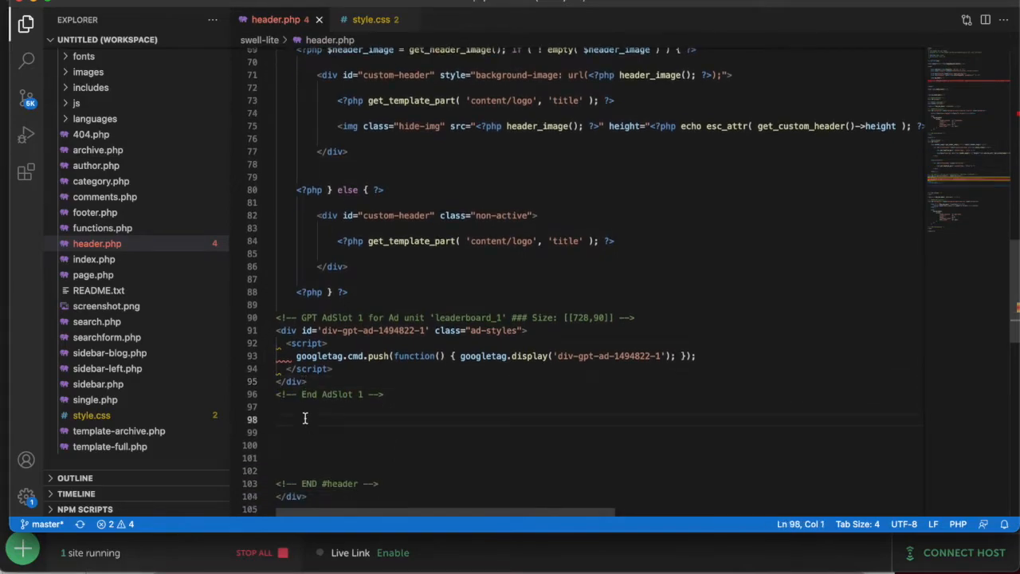
pyautogui.press('super+v')
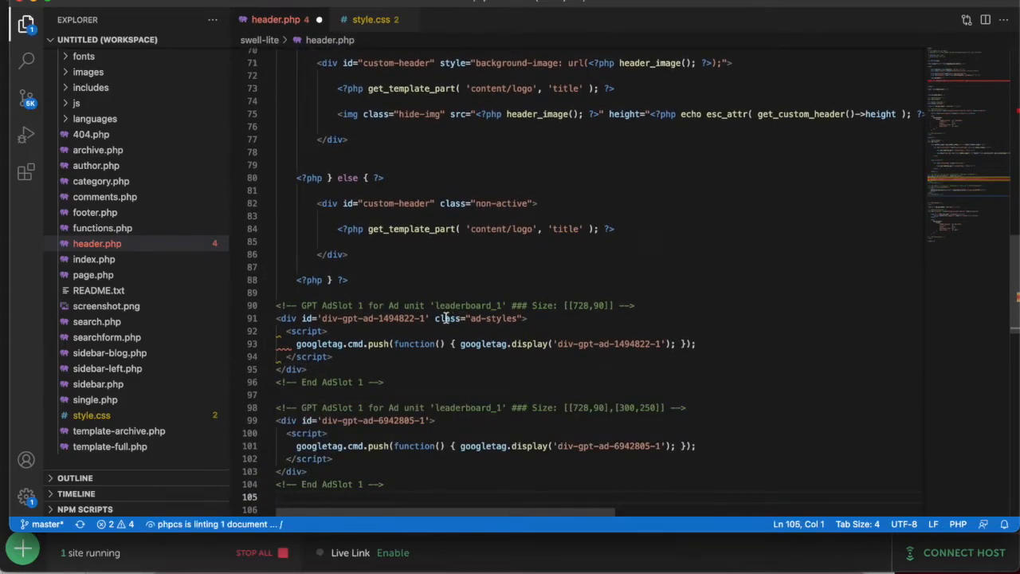
# Move class="ad-styles" from the old AdSlot 1 div to the new one, delete the old AdSlot 1 block, and save header.php.
pyautogui.moveTo(436, 318); pyautogui.dragTo(523, 318)
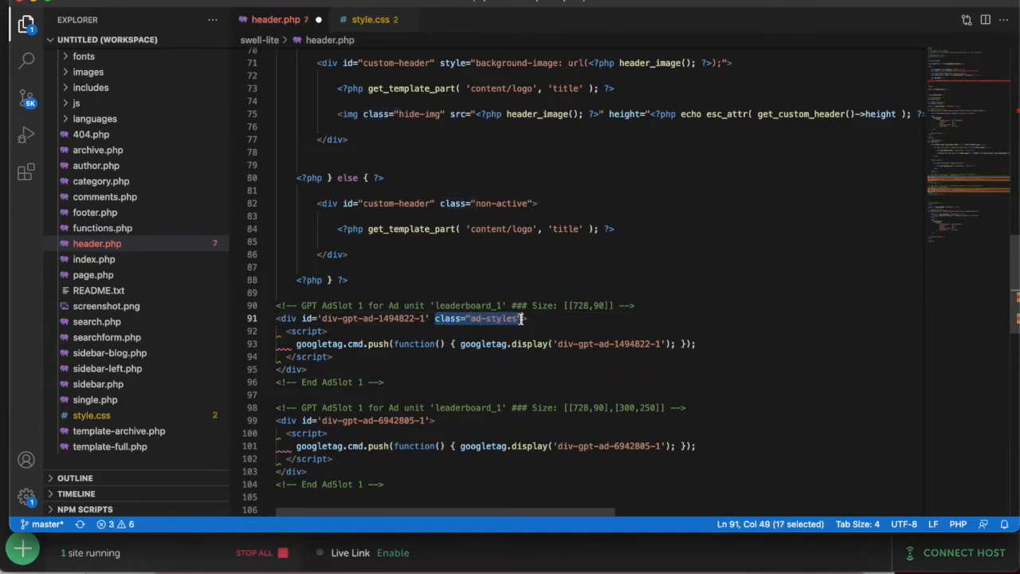
pyautogui.hotkey('ctrl', 'x')
pyautogui.click(430, 420)
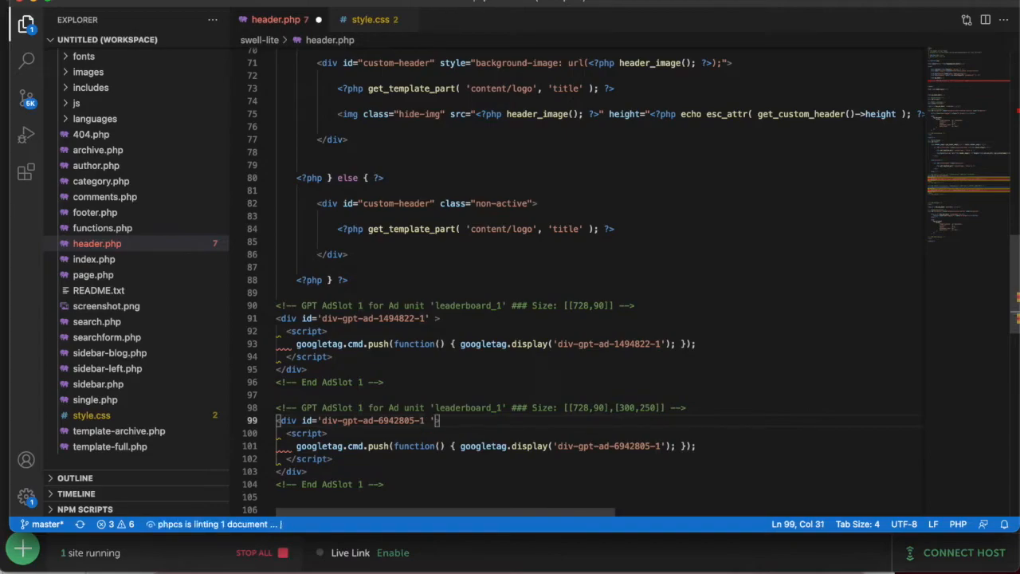
pyautogui.hotkey('ctrl', 'v')
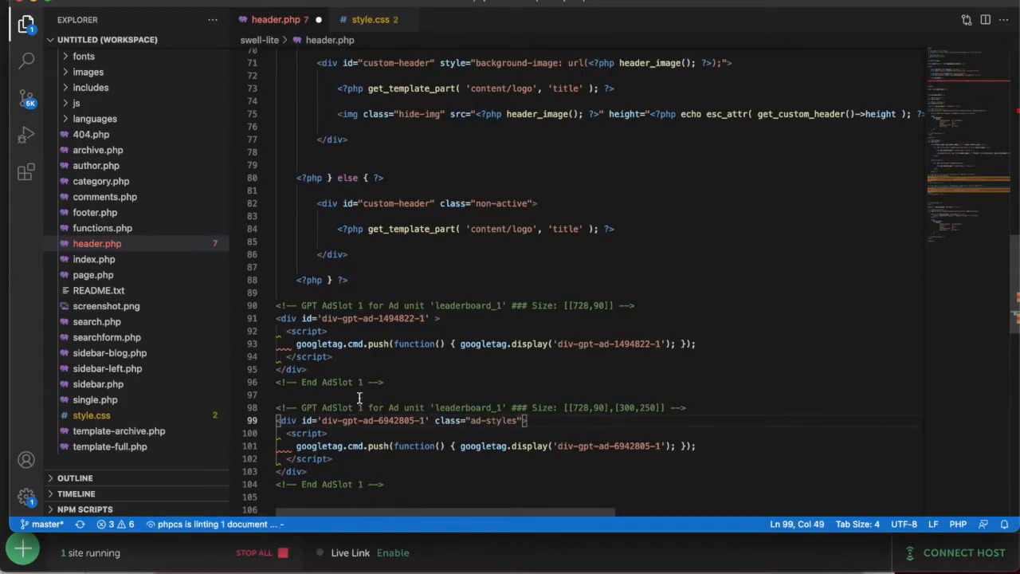
pyautogui.moveTo(389, 382); pyautogui.dragTo(276, 305)
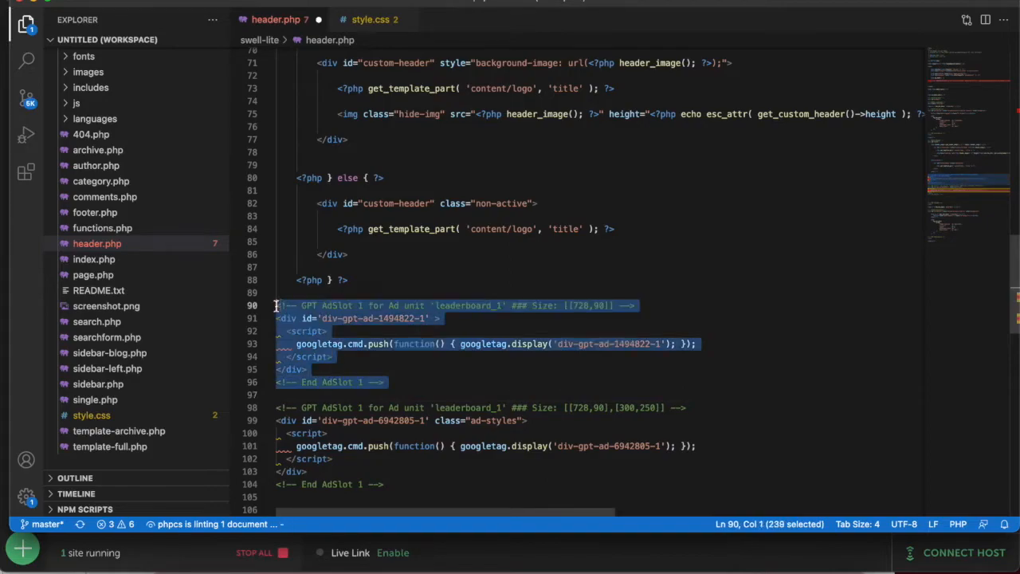
pyautogui.press('BackSpace')
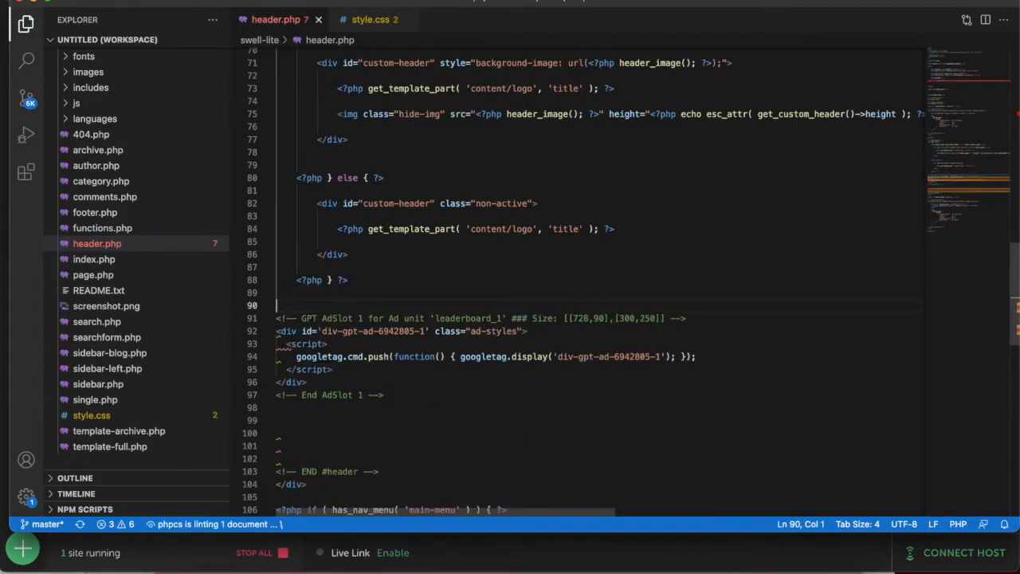
# Switch to the browser and reload the Moon post at localhost:10003/moon/?googfc.
pyautogui.press('super+Tab')
pyautogui.press('super+Tab')
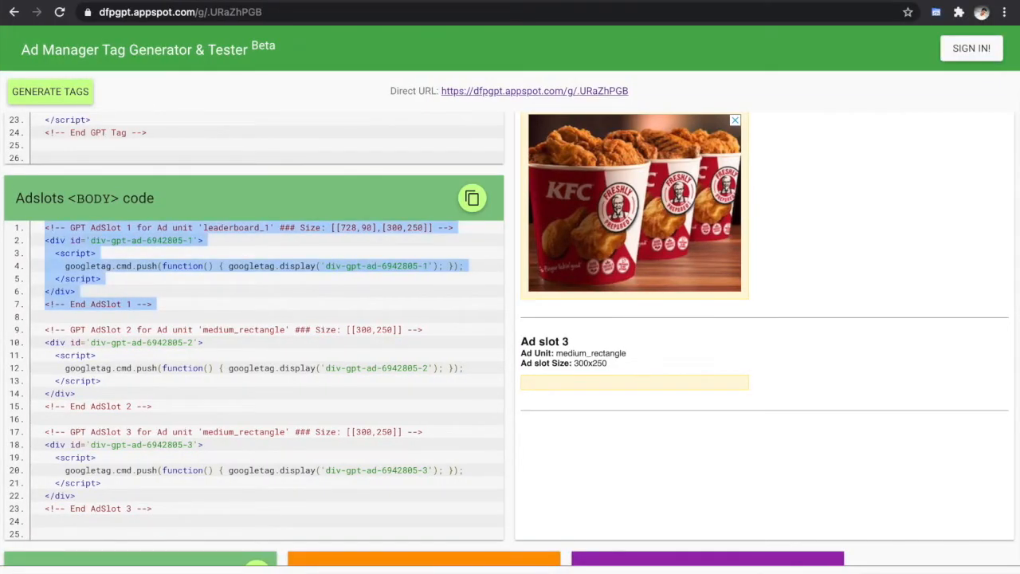
pyautogui.click(670, 1)
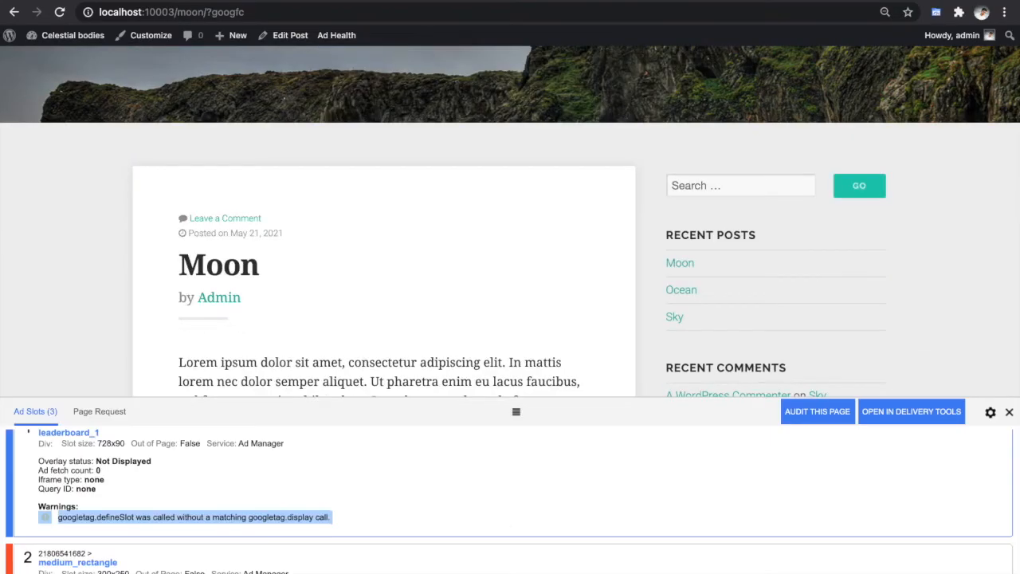
pyautogui.click(410, 1)
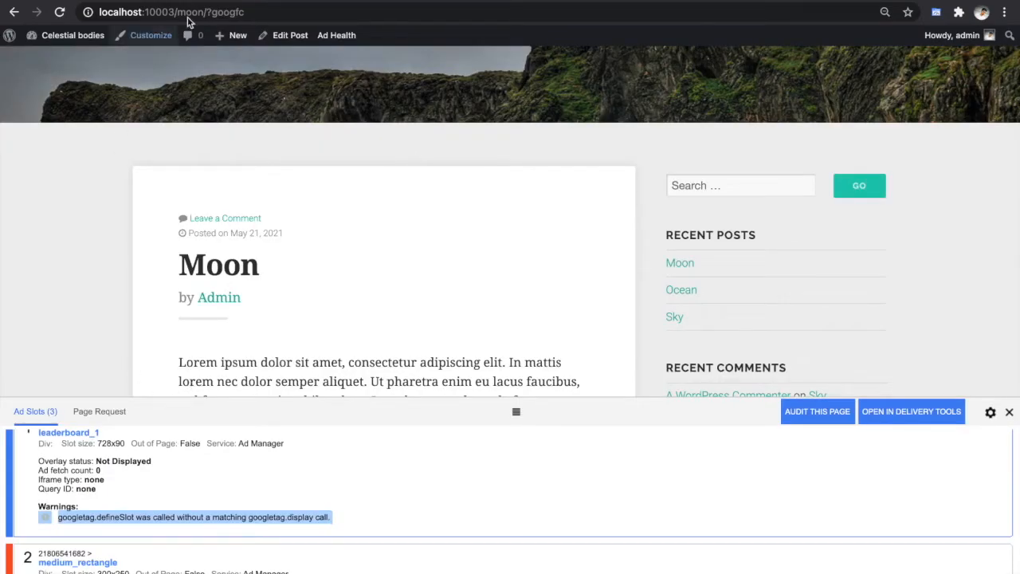
pyautogui.click(1010, 412)
pyautogui.click(237, 10)
pyautogui.press('Return')
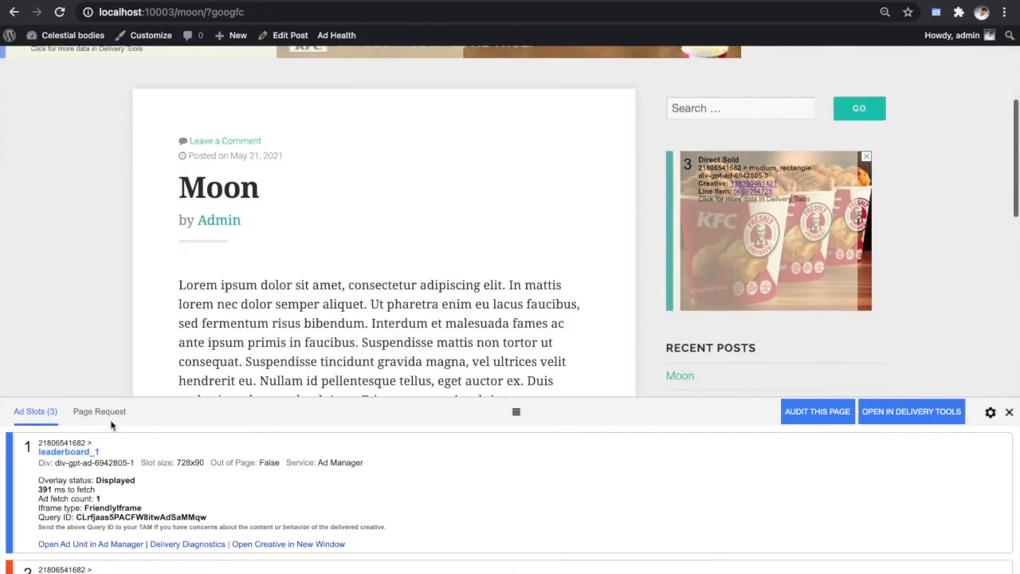
# Check the overlay status of all ad slots in the Google Publisher Console and close the console.
pyautogui.doubleClick(112, 480)
pyautogui.click(109, 478)
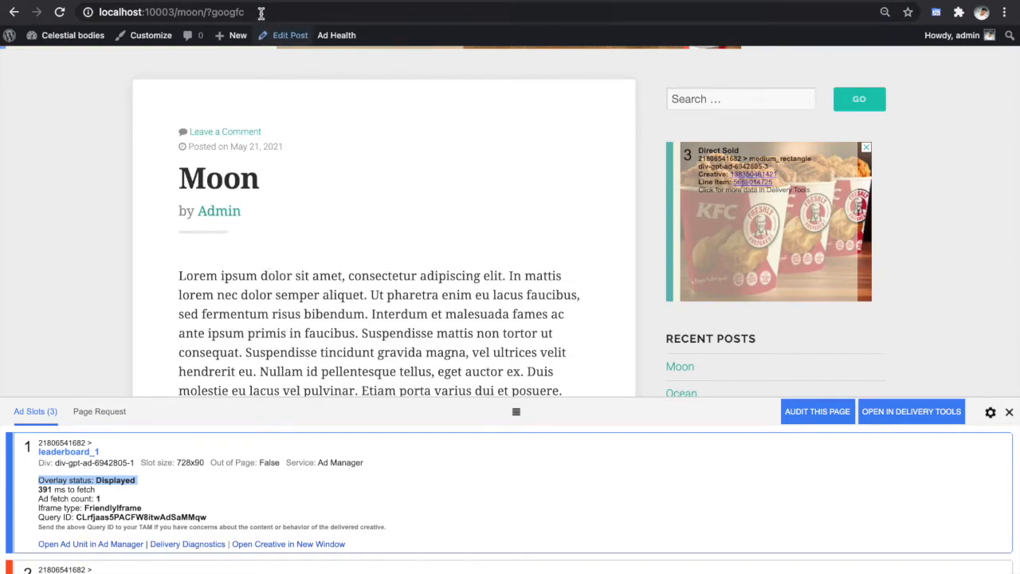
pyautogui.scroll(-2, 159, 504)
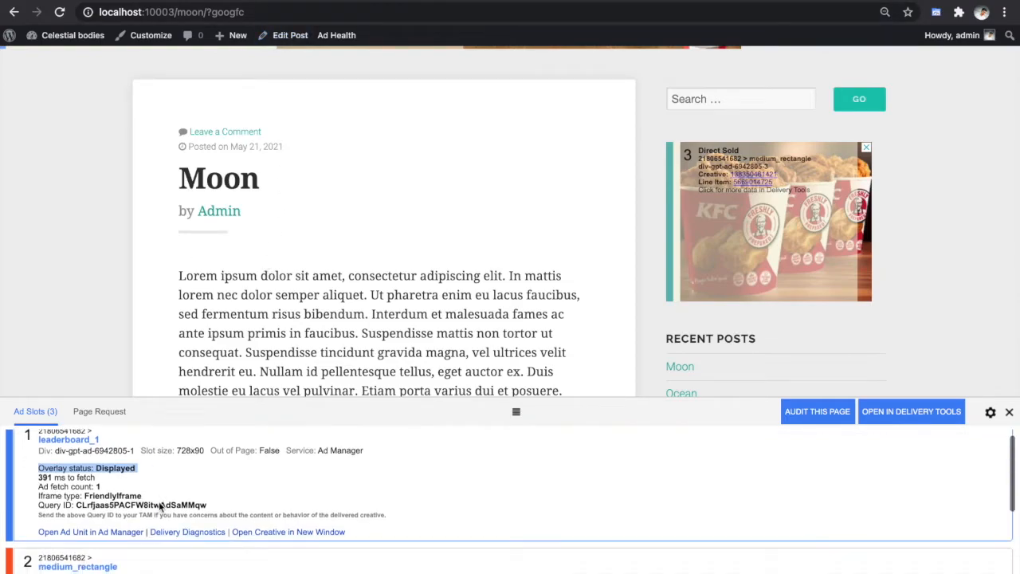
pyautogui.scroll(-10, 159, 506)
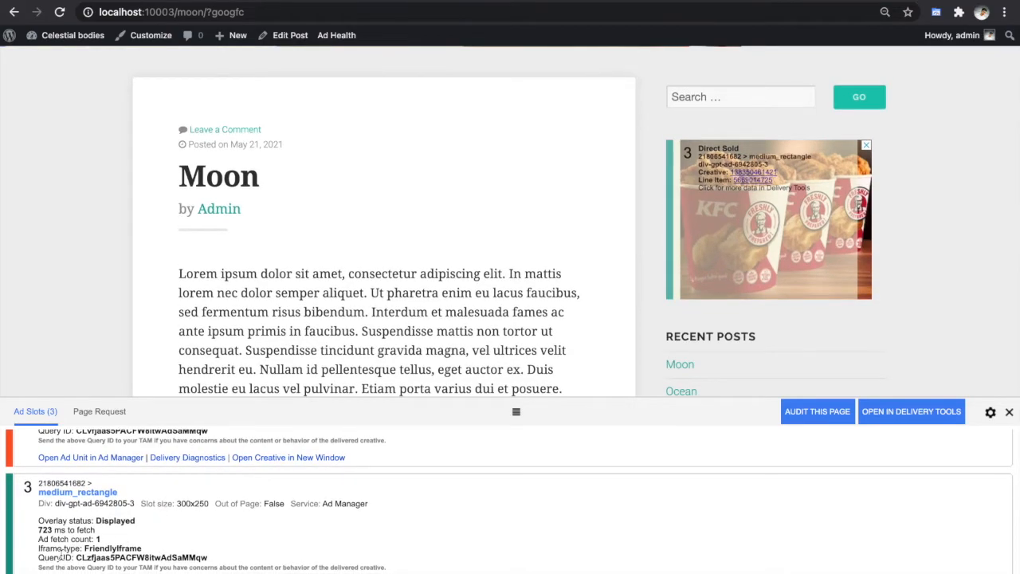
pyautogui.scroll(10, 240, 547)
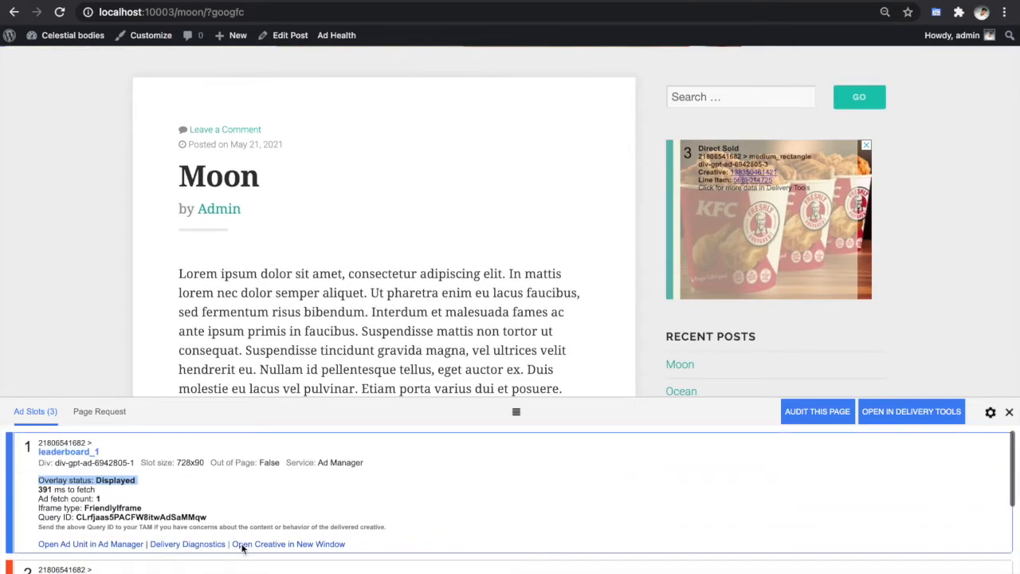
pyautogui.click(1009, 415)
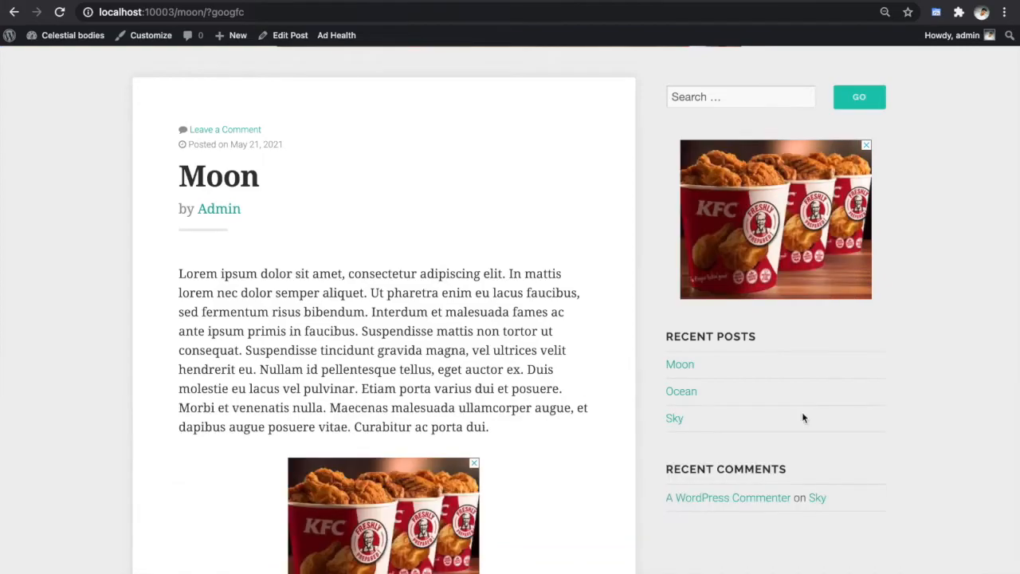
# Inspect the Moon post in mobile device emulation and reload it without the googfc parameter.
pyautogui.rightClick(140, 380)
pyautogui.click(178, 560)
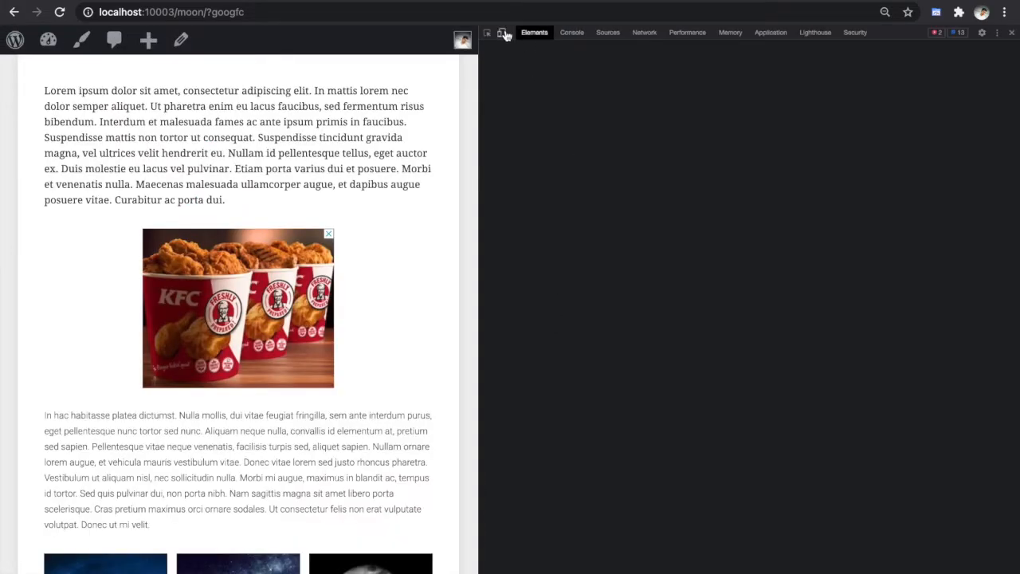
pyautogui.click(502, 33)
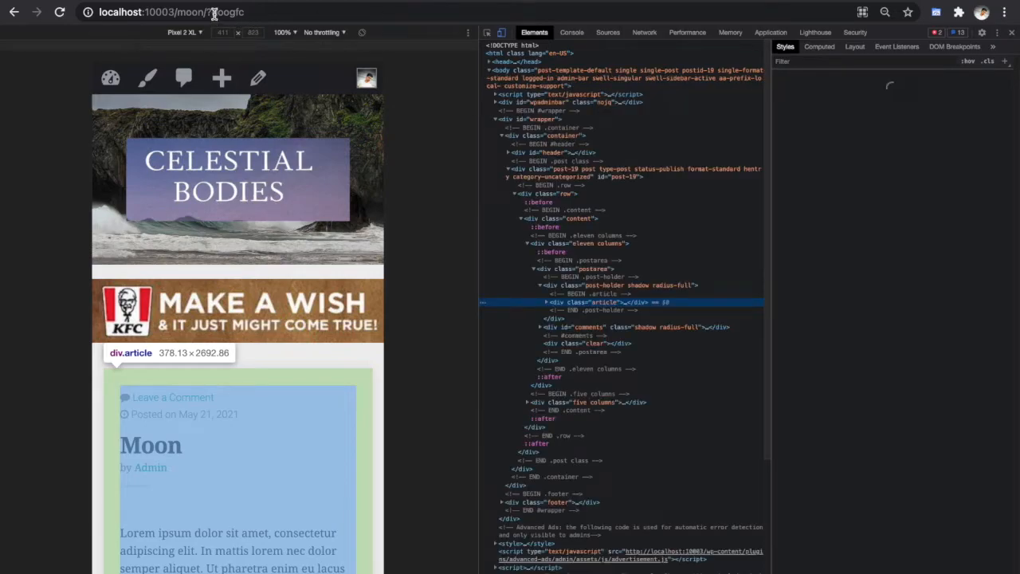
pyautogui.moveTo(212, 12); pyautogui.dragTo(290, 13)
pyautogui.press('BackSpace')
pyautogui.press('BackSpace')
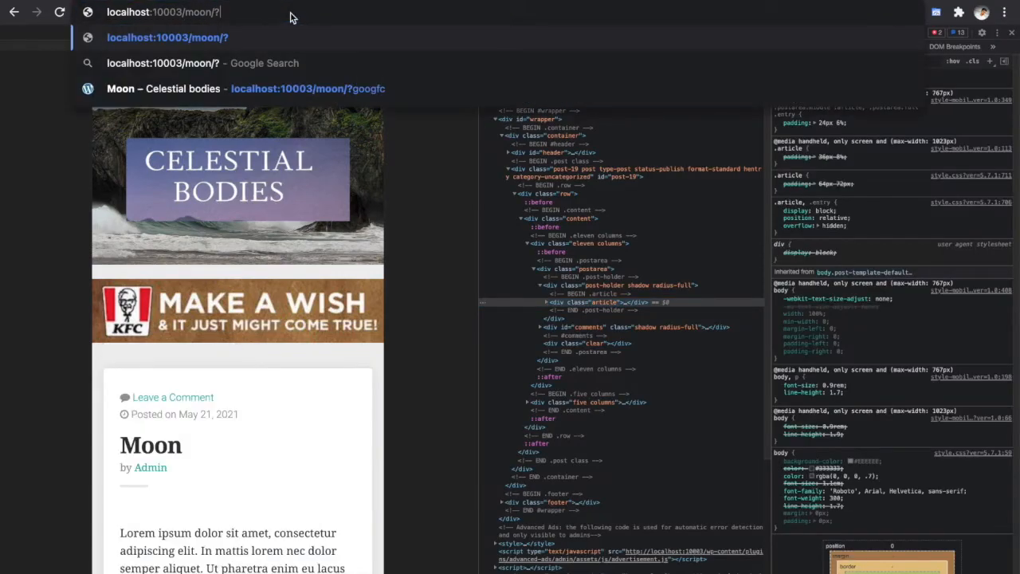
pyautogui.press('Return')
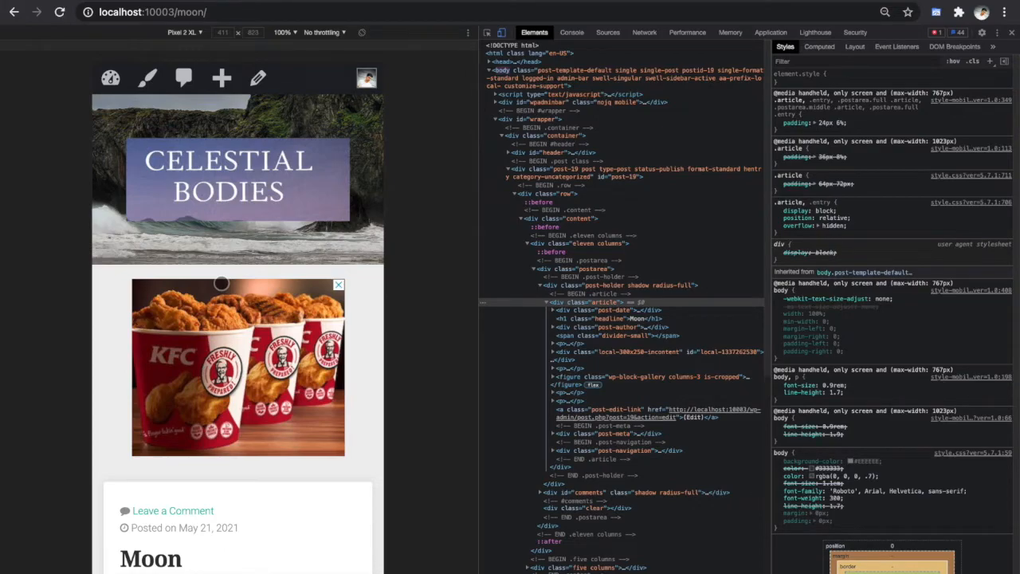
# Examine the header, in-content and sidebar ads in the mobile view of the Moon post, and leave device emulation and the developer tools.
pyautogui.scroll(-5, 221, 283)
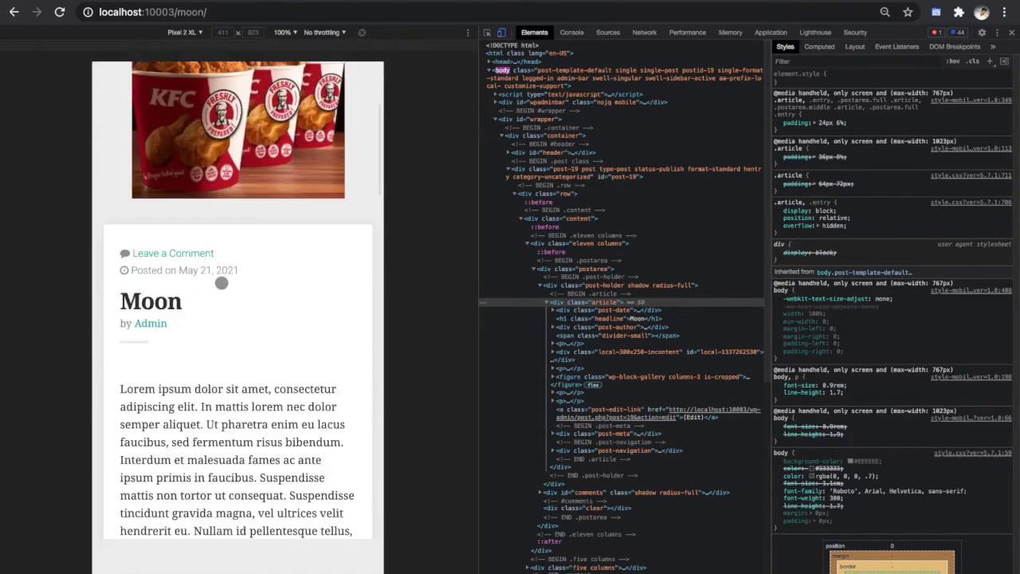
pyautogui.scroll(-5, 221, 284)
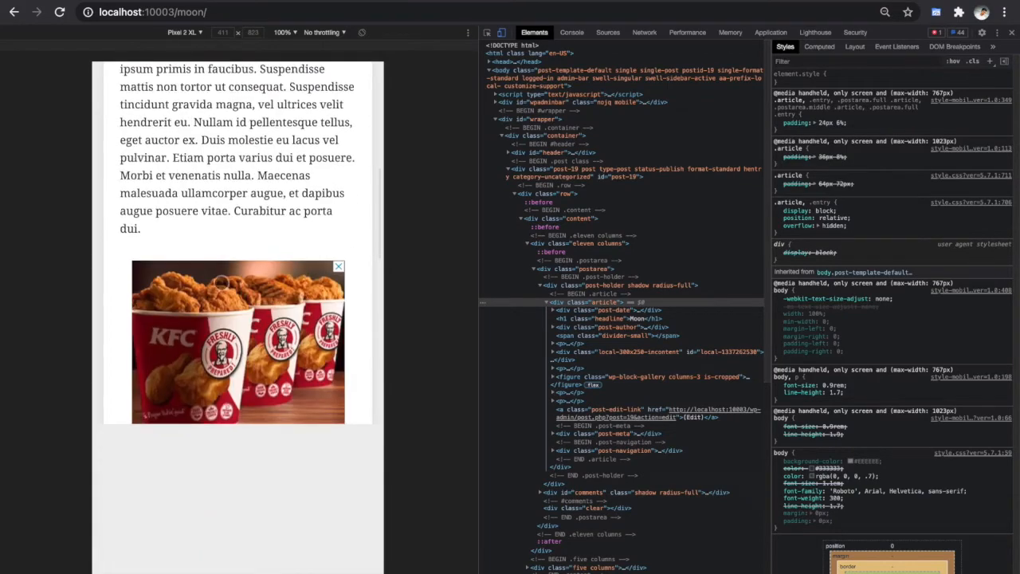
pyautogui.scroll(-6, 222, 282)
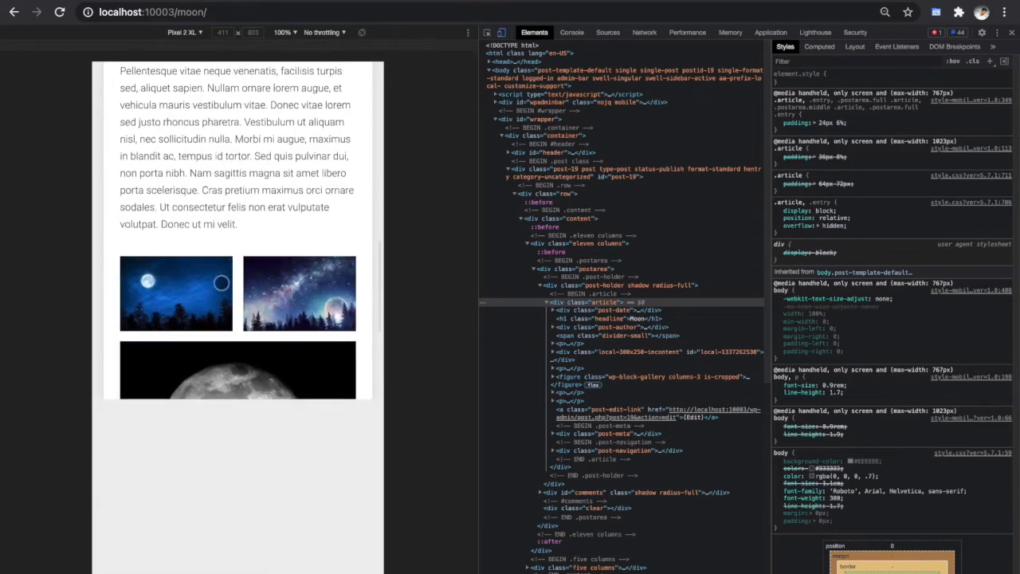
pyautogui.scroll(-3, 221, 283)
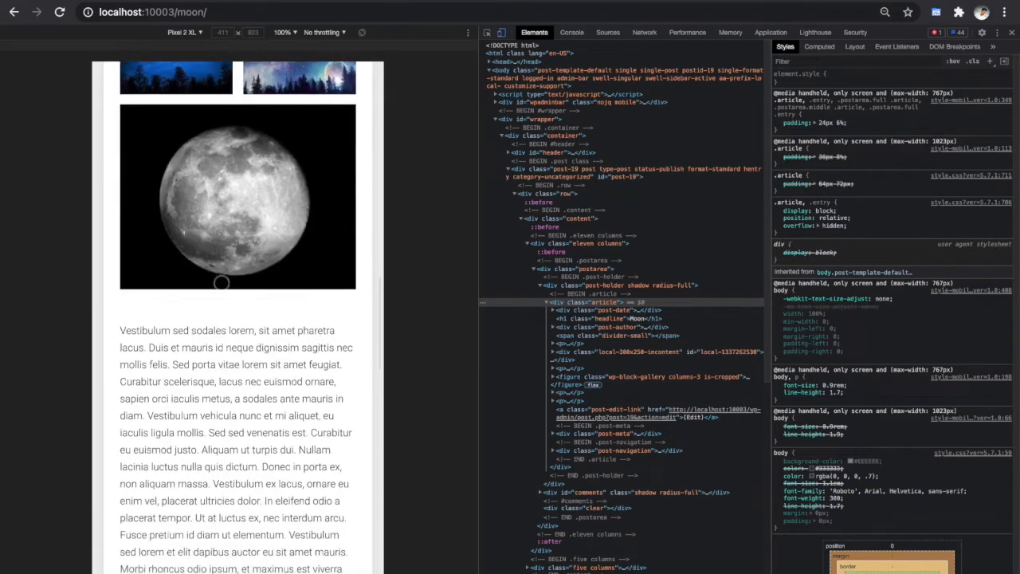
pyautogui.scroll(-6, 221, 284)
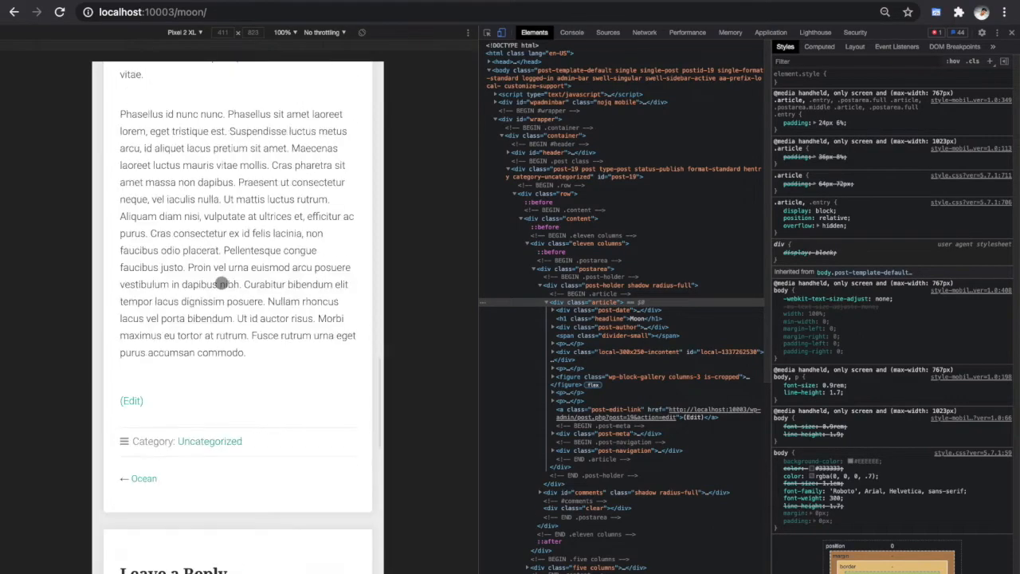
pyautogui.scroll(-6, 221, 284)
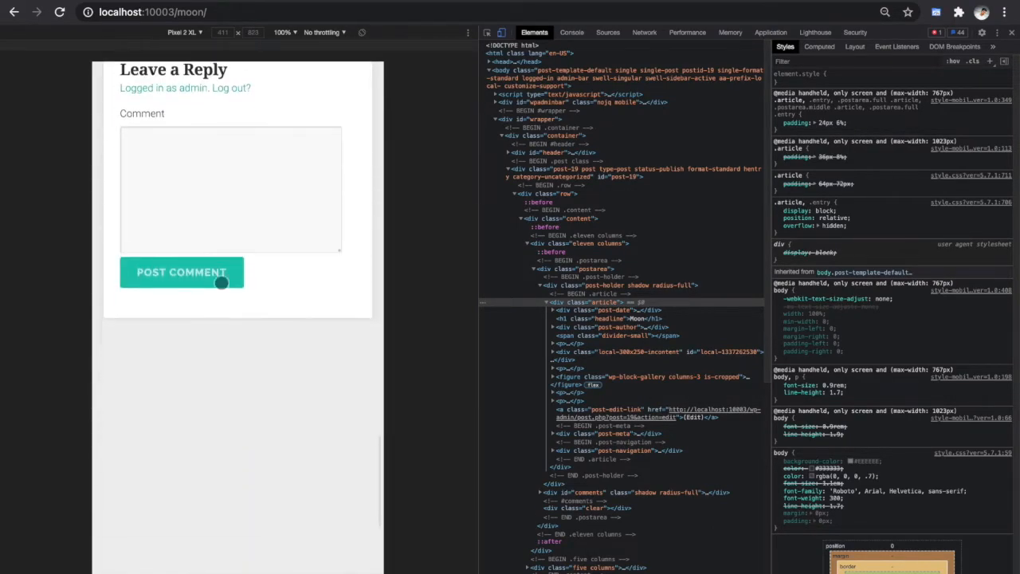
pyautogui.scroll(-1, 221, 284)
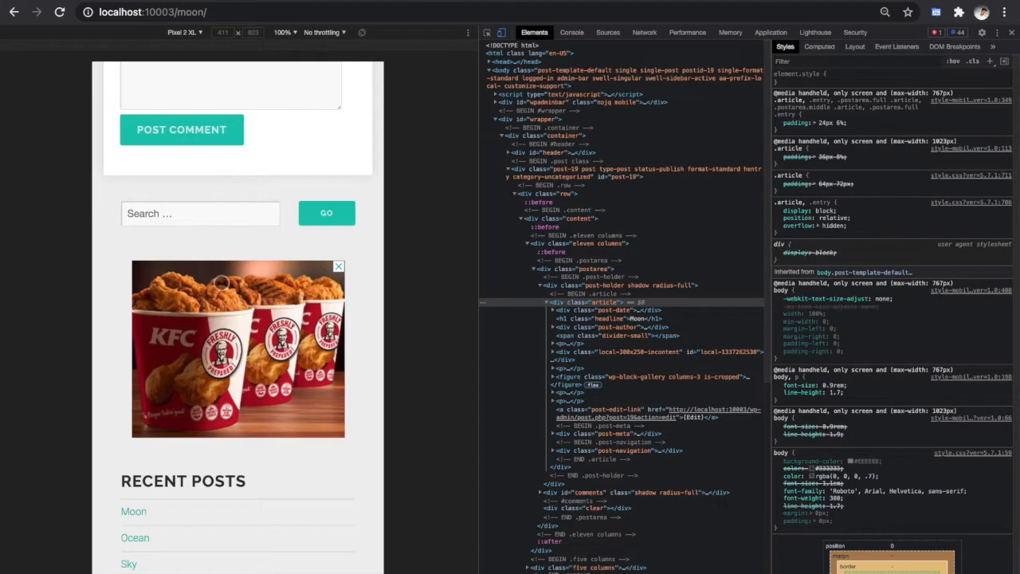
pyautogui.scroll(10, 221, 282)
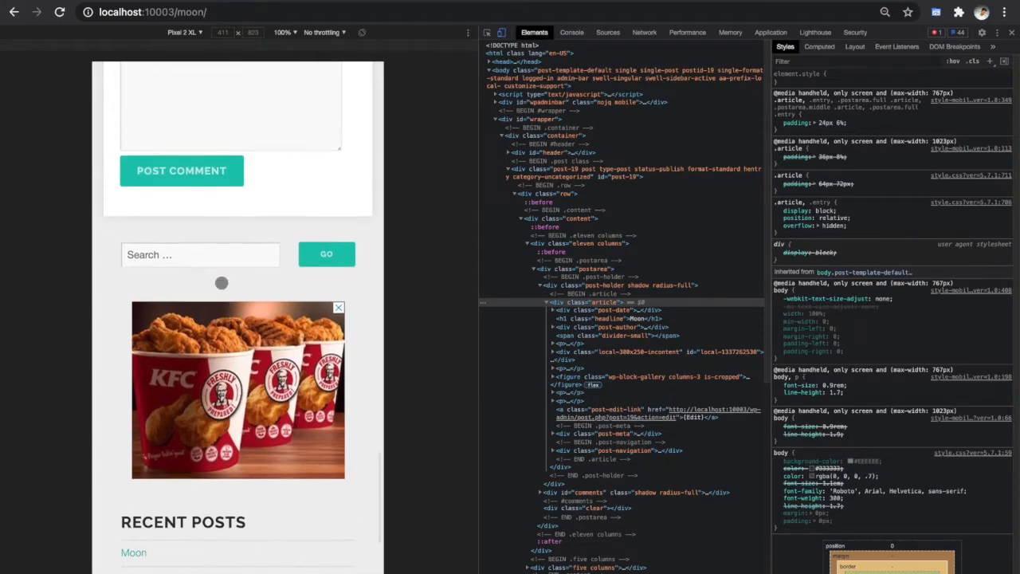
pyautogui.scroll(15, 221, 283)
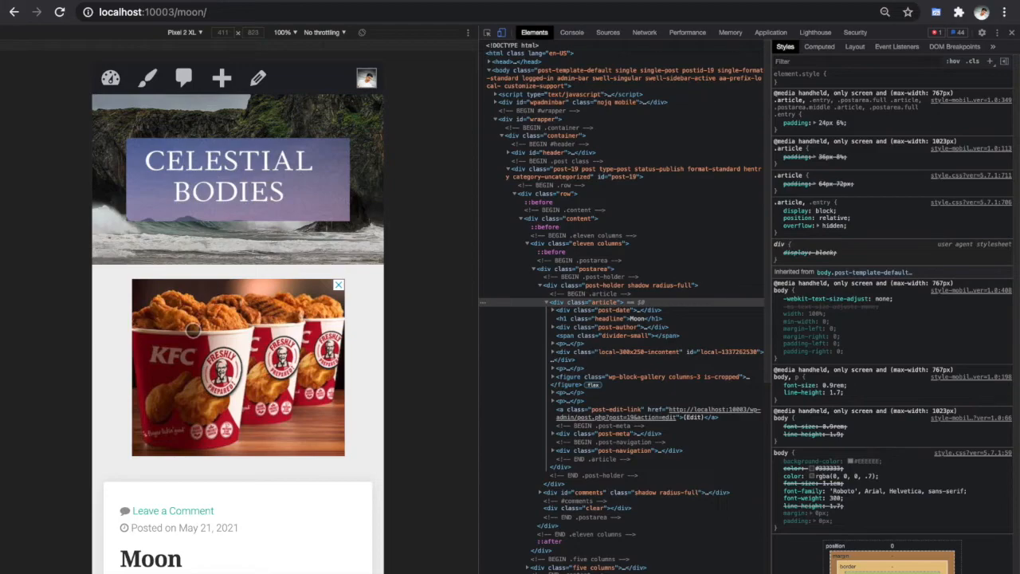
pyautogui.click(503, 38)
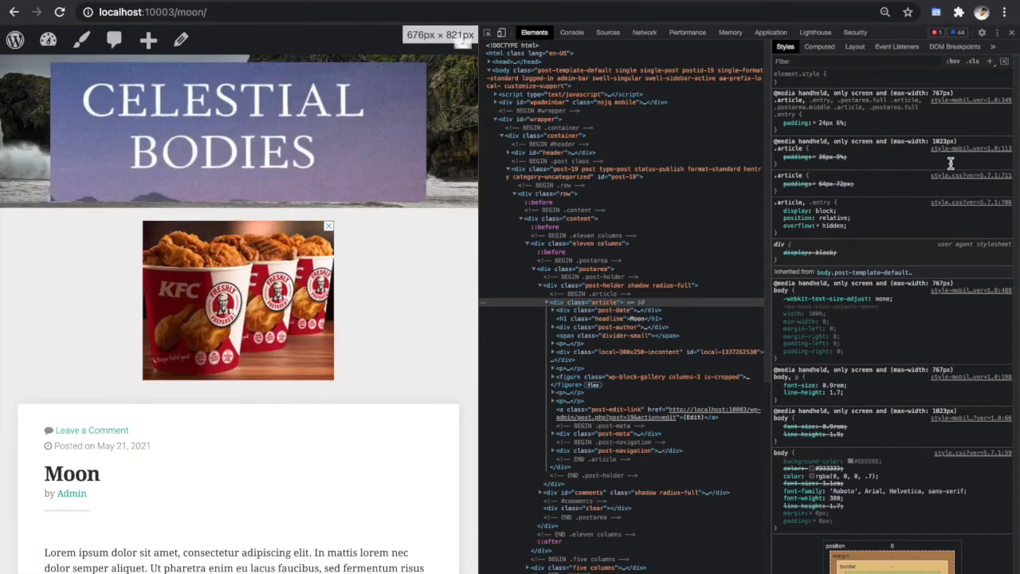
pyautogui.click(1011, 33)
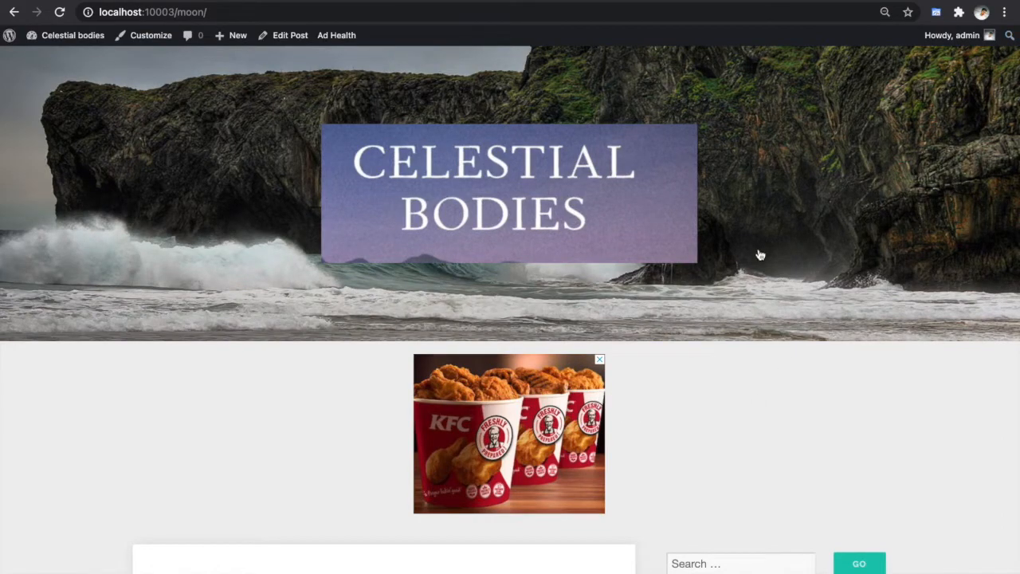
# Load the site's home page at localhost:10003.
pyautogui.click(295, 12)
pyautogui.press('Return')
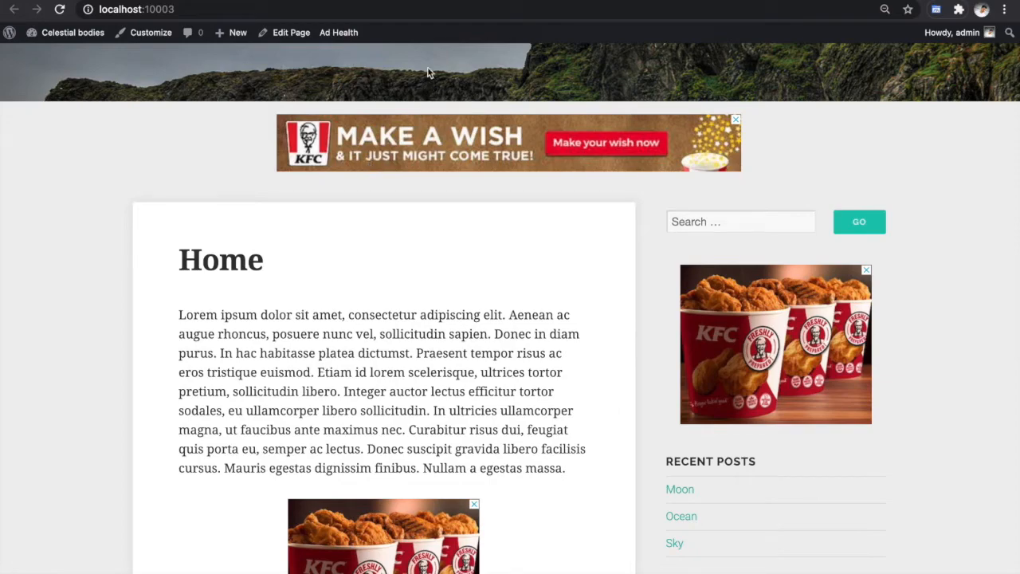
# Switch to Google AdSense and examine the ad unit types and the existing display ad units.
pyautogui.click(335, 1)
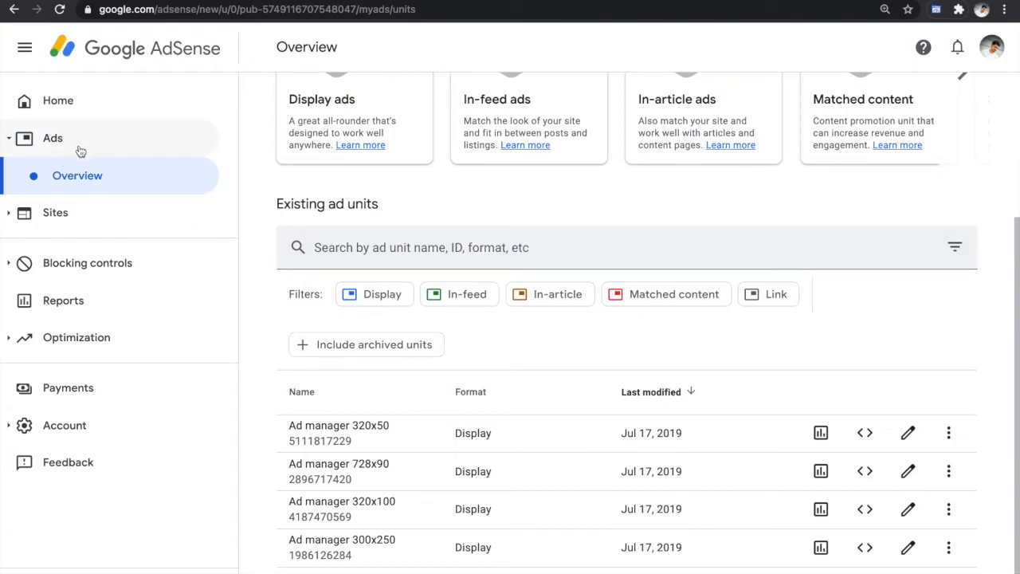
pyautogui.scroll(3, 336, 330)
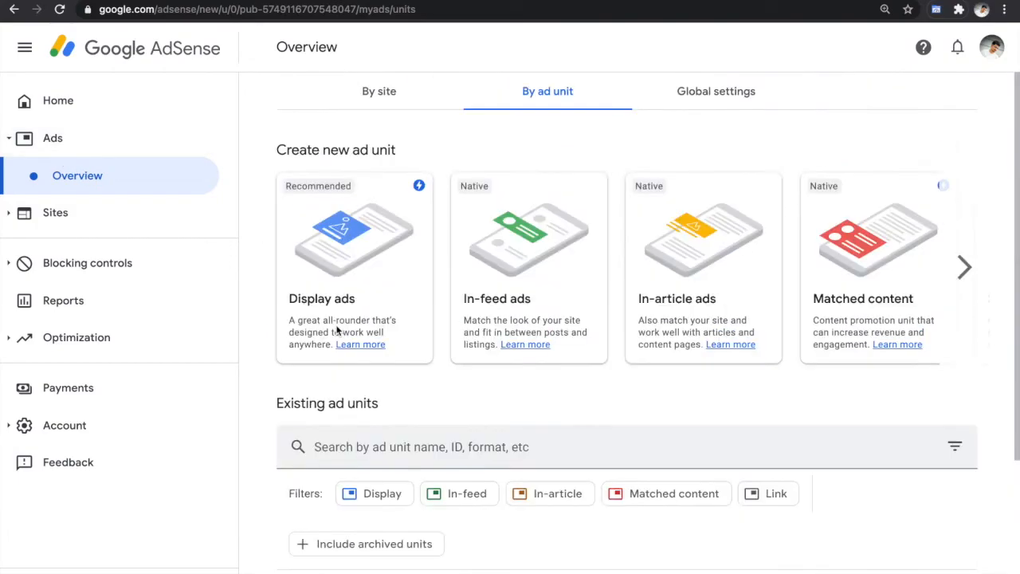
pyautogui.scroll(-3, 336, 330)
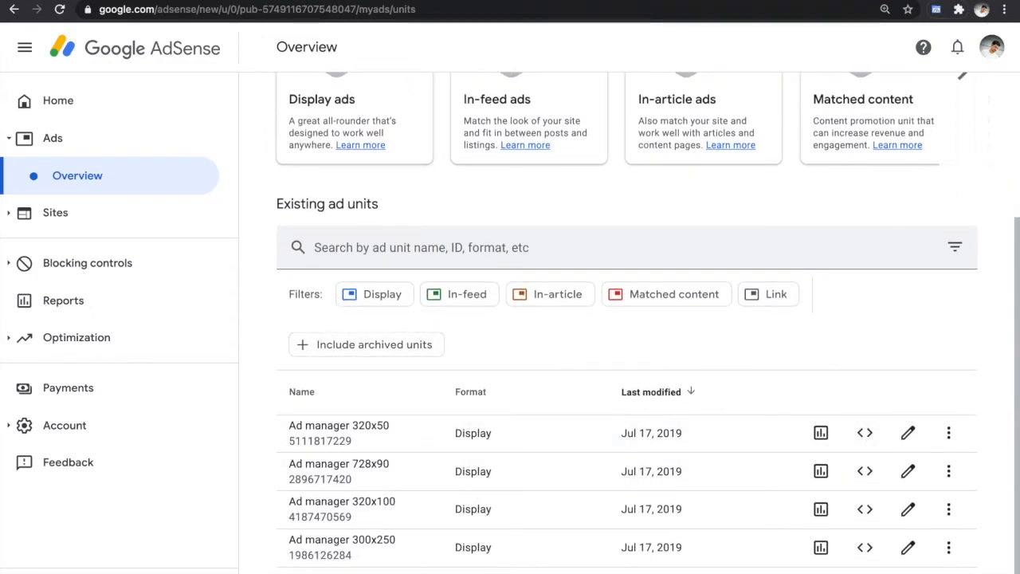
# In Ad Manager, add 300x250 to the Adsense line item's expected creatives, and open the code of the Ad manager 320x50 unit in AdSense.
pyautogui.click(546, 0)
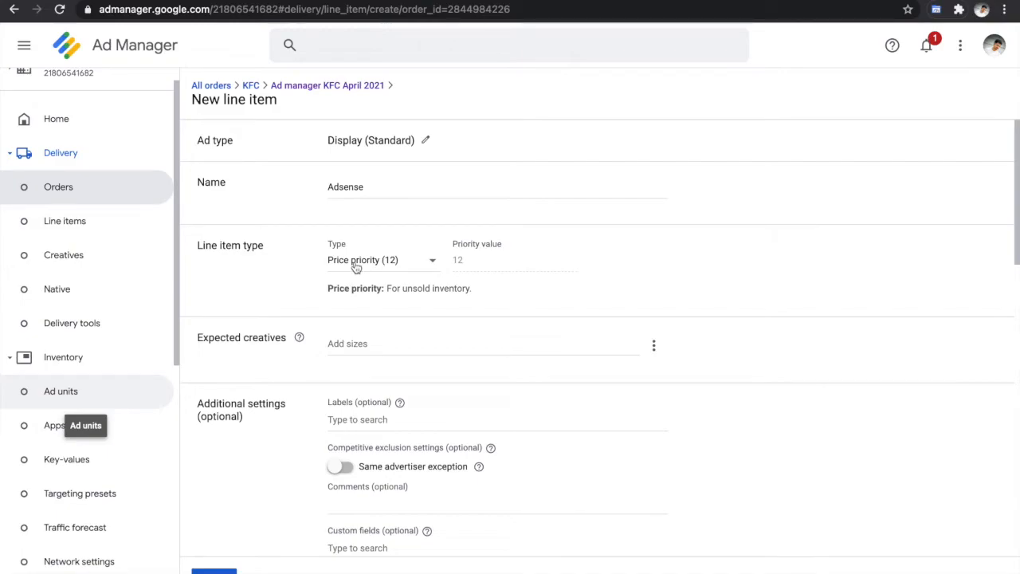
pyautogui.click(352, 344)
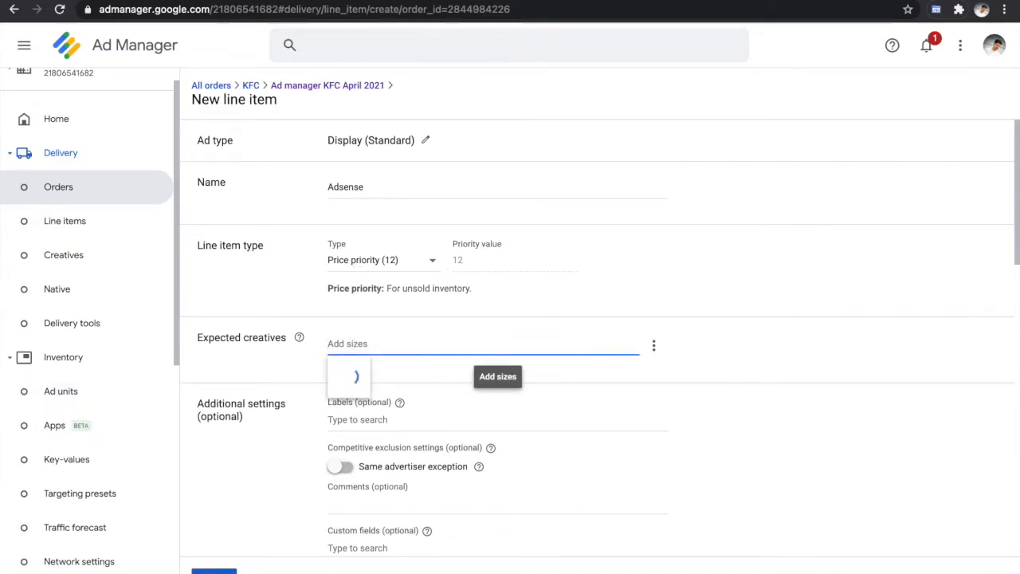
pyautogui.write('300')
pyautogui.write('x250')
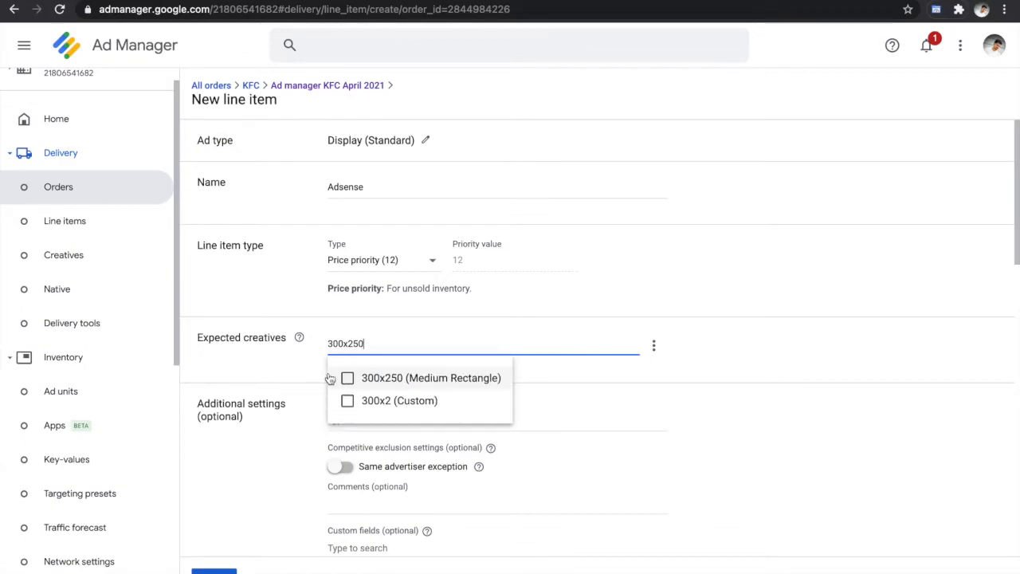
pyautogui.press('Return')
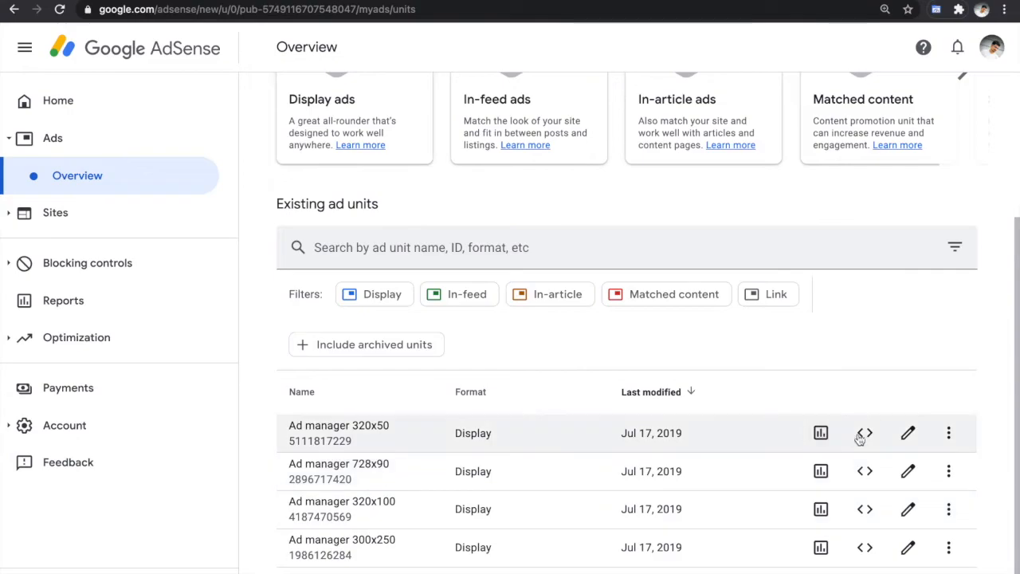
pyautogui.click(866, 435)
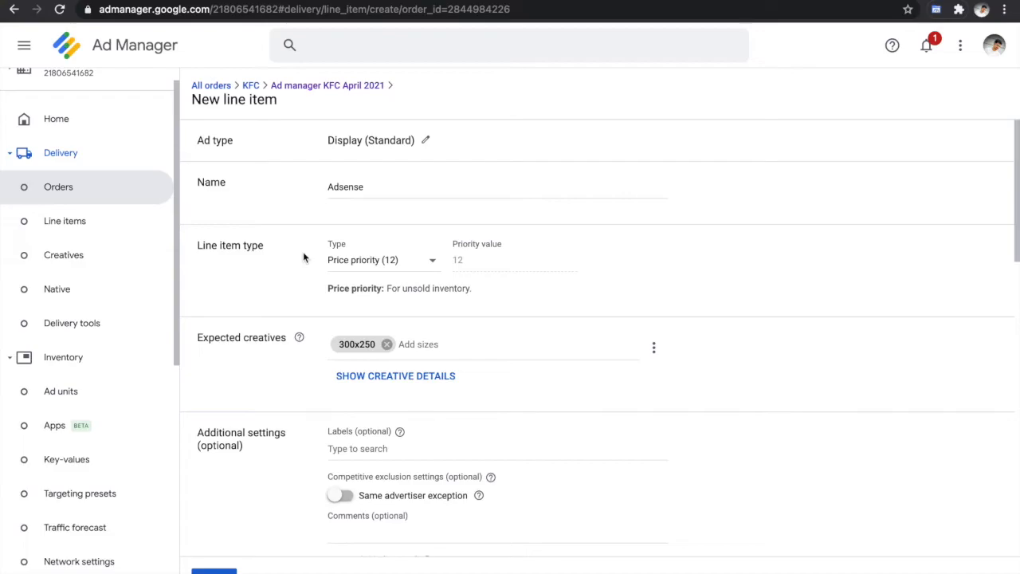
# Enable maximizing revenue of unsold inventory with AdSense for the leaderboard_1 ad unit in Ad Manager and save it.
pyautogui.click(228, 24)
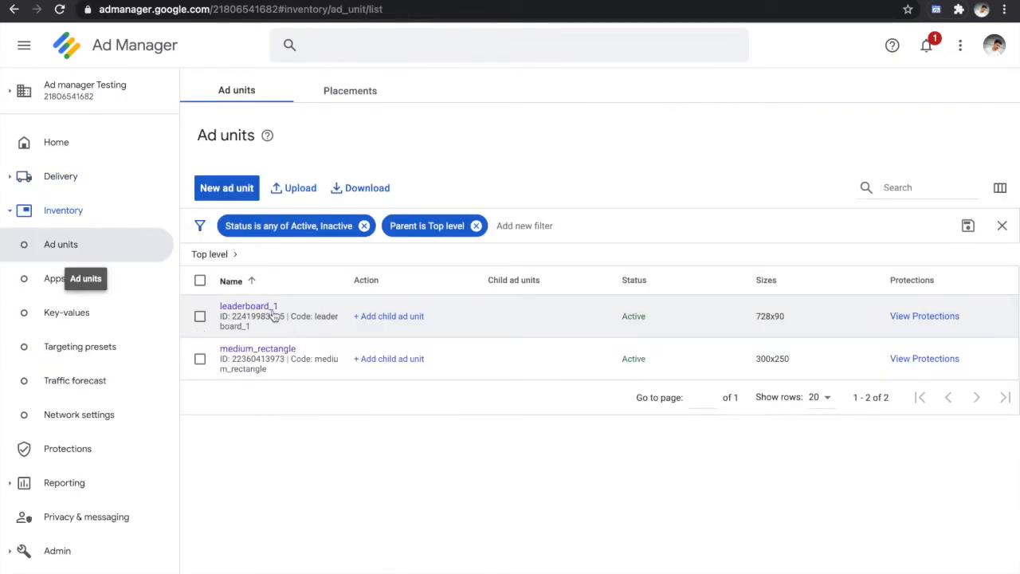
pyautogui.click(249, 306)
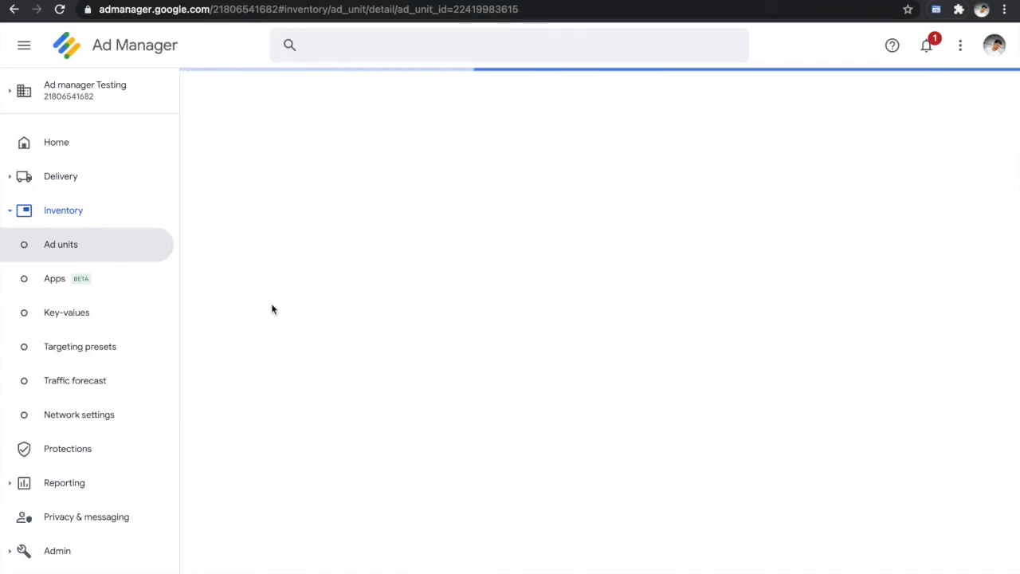
pyautogui.scroll(-8, 271, 310)
pyautogui.scroll(1, 318, 299)
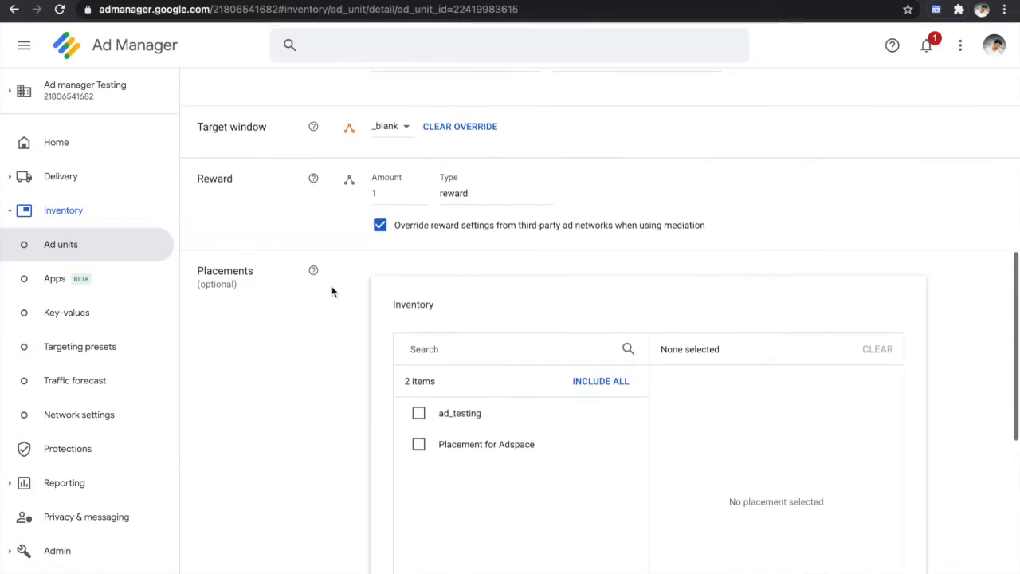
pyautogui.scroll(-6, 326, 346)
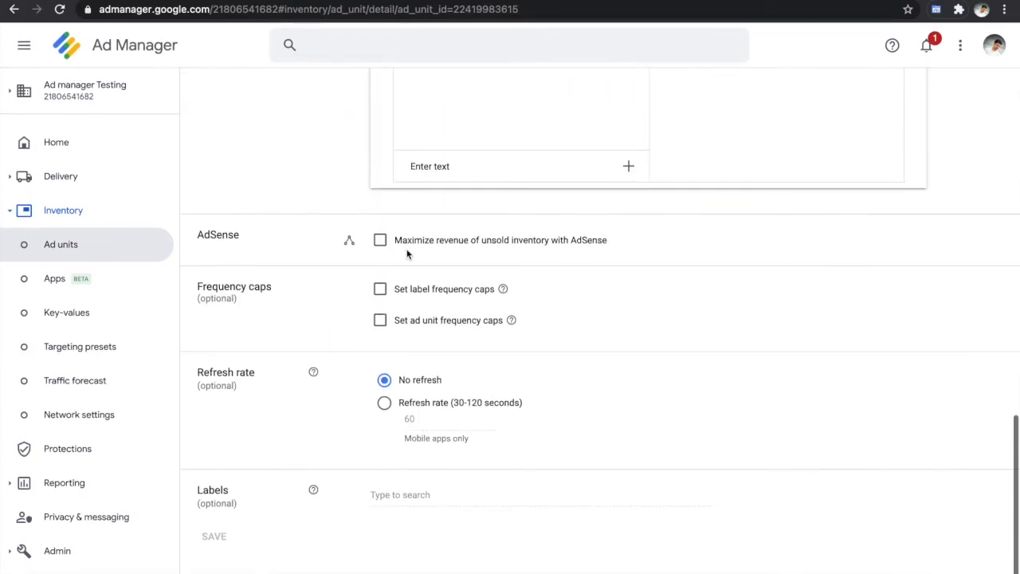
pyautogui.click(382, 241)
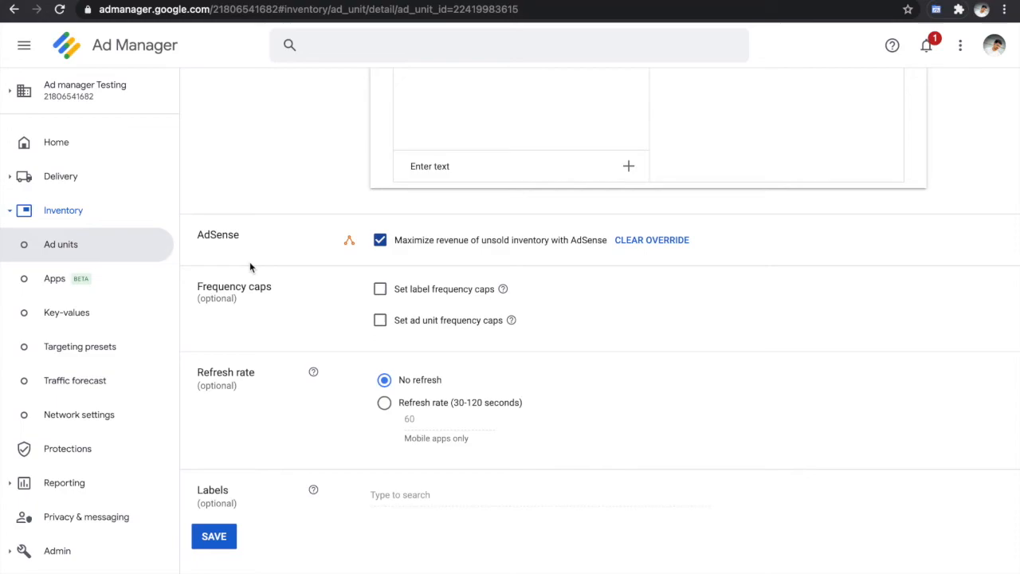
pyautogui.click(213, 539)
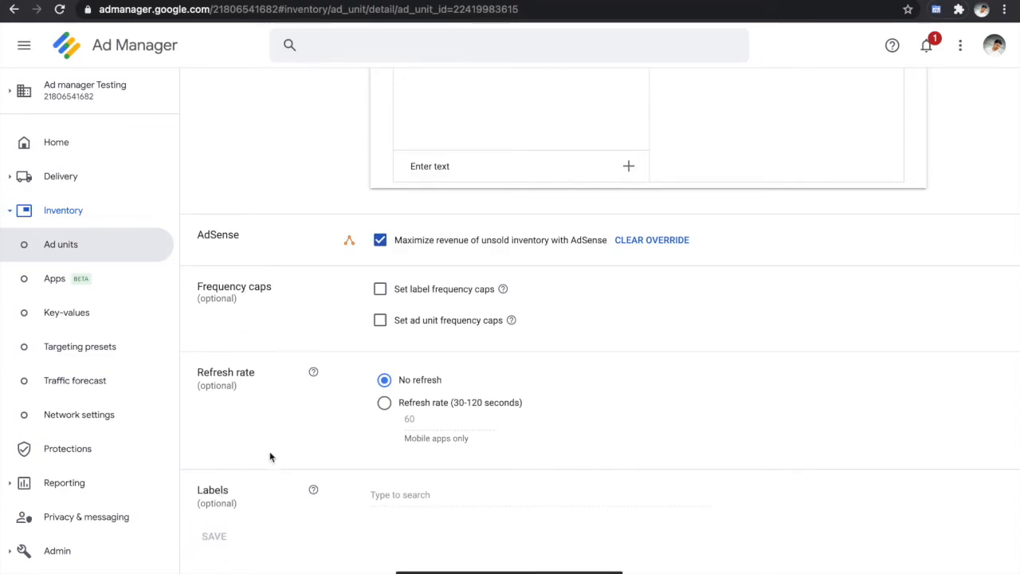